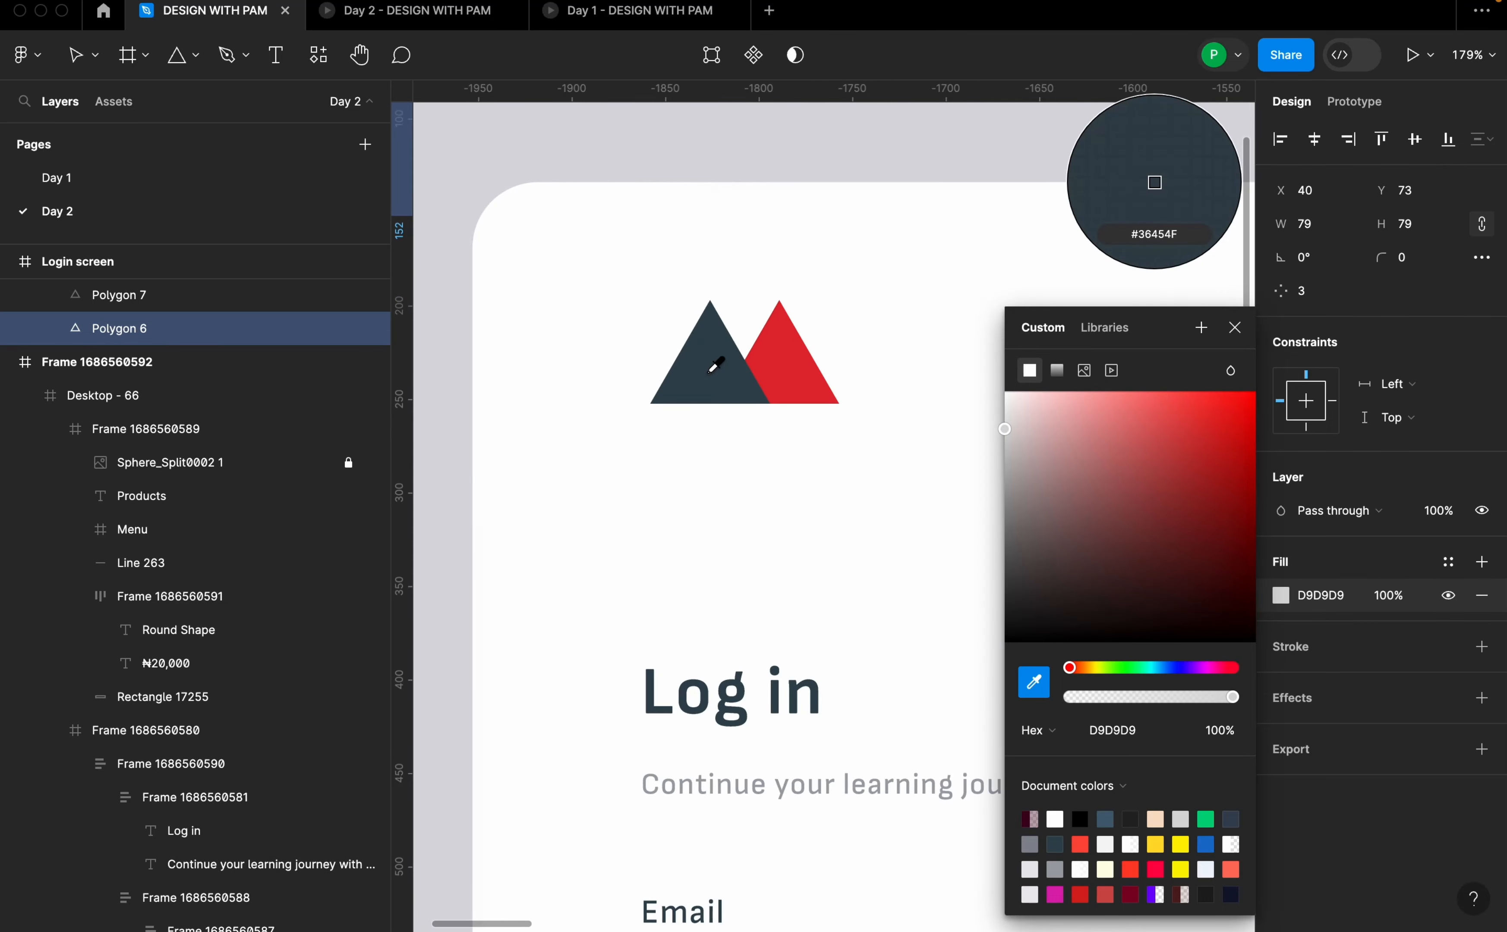
# - Fill the Polygon 6 triangle with the dark colour #36454F sampled from the reference logo
pyautogui.click(709, 371)
pyautogui.scroll(-10, 712, 377)
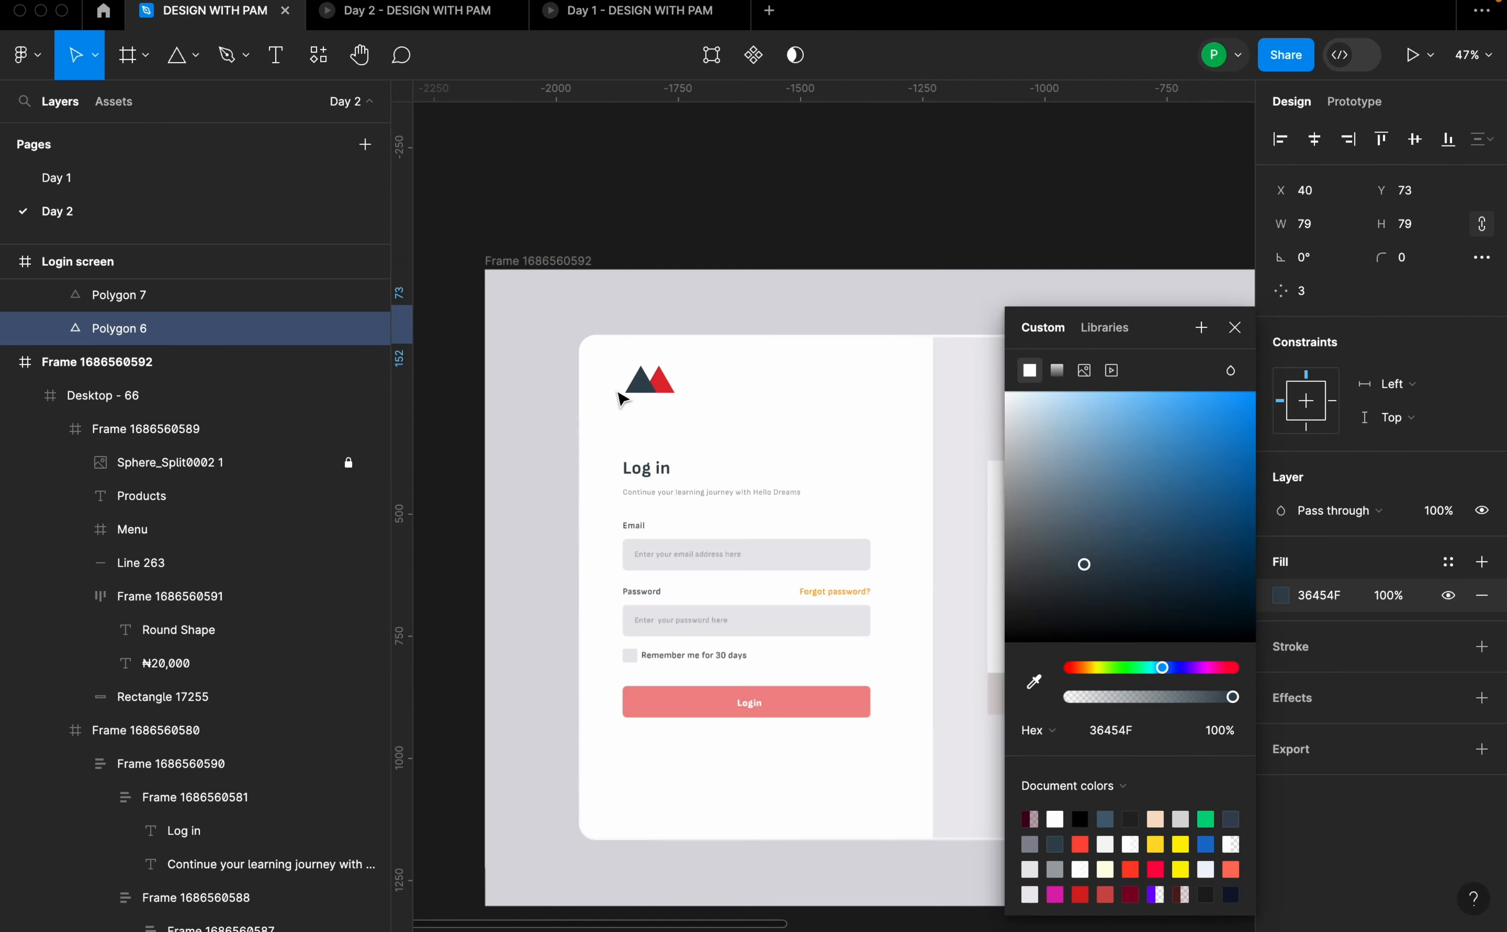
pyautogui.scroll(6, 823, 375)
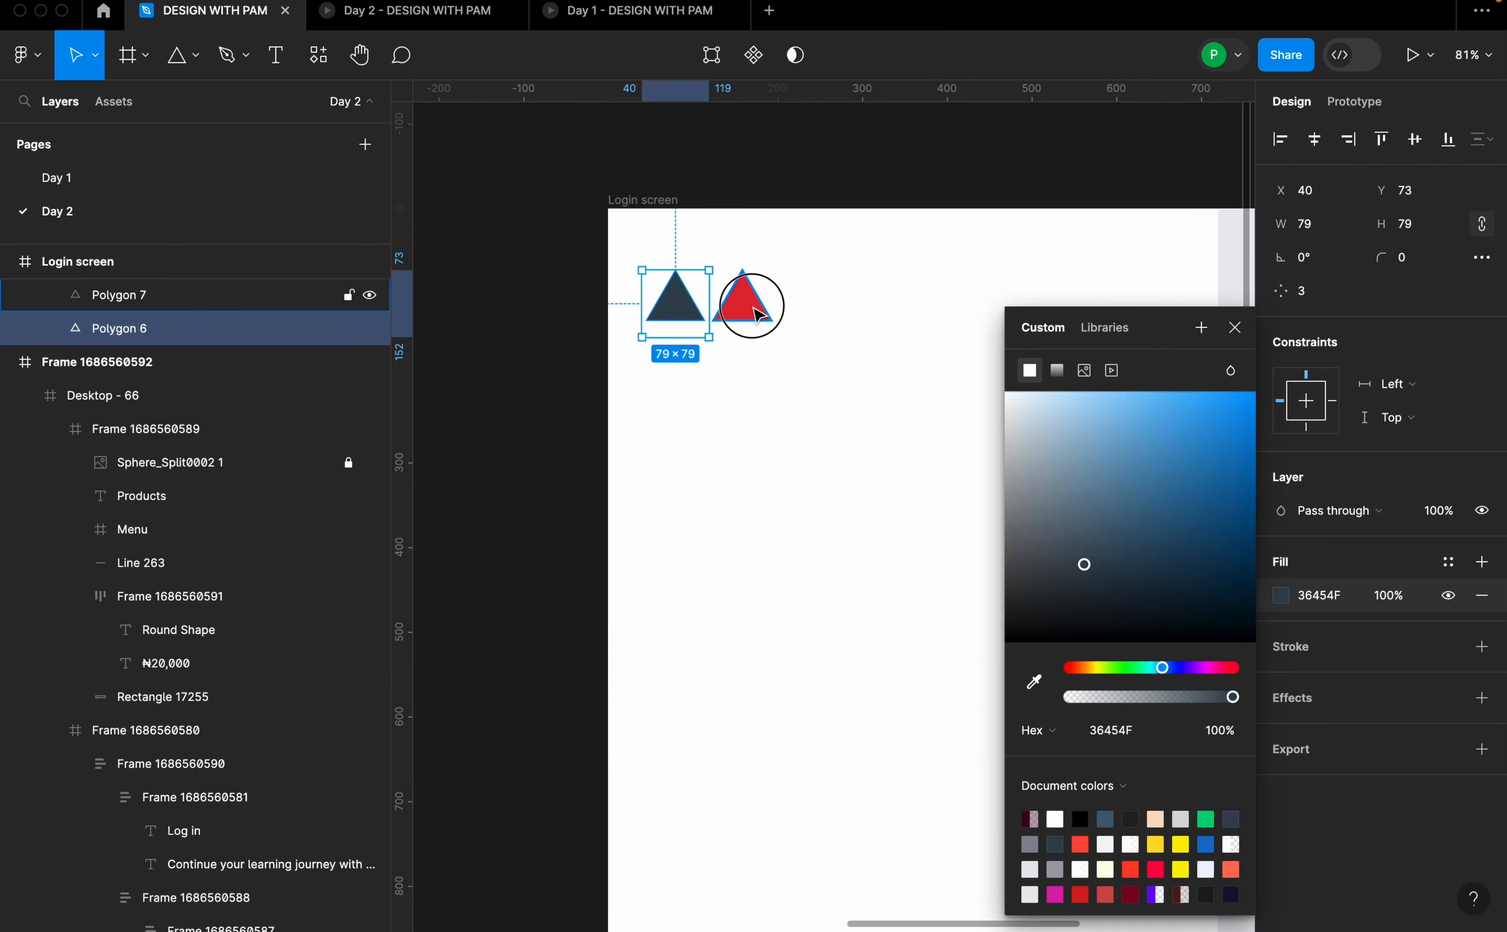
# - Move the red triangle left to X 80 so it overlaps the dark triangle
pyautogui.click(756, 311)
pyautogui.moveTo(756, 311); pyautogui.dragTo(736, 311)
pyautogui.scroll(5, 668, 319)
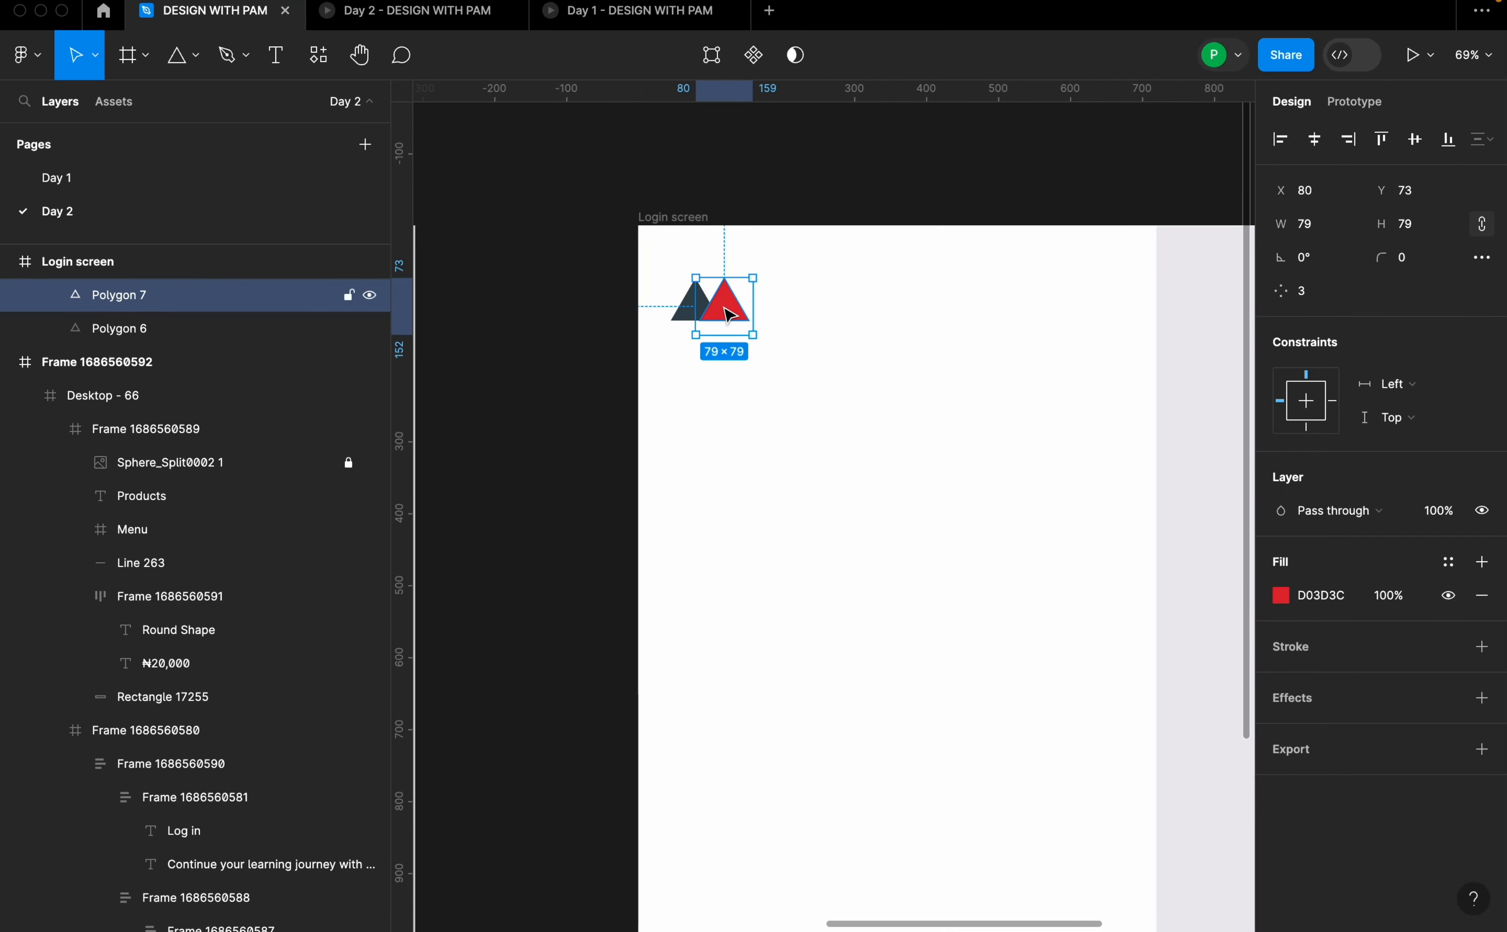
pyautogui.scroll(3, 664, 322)
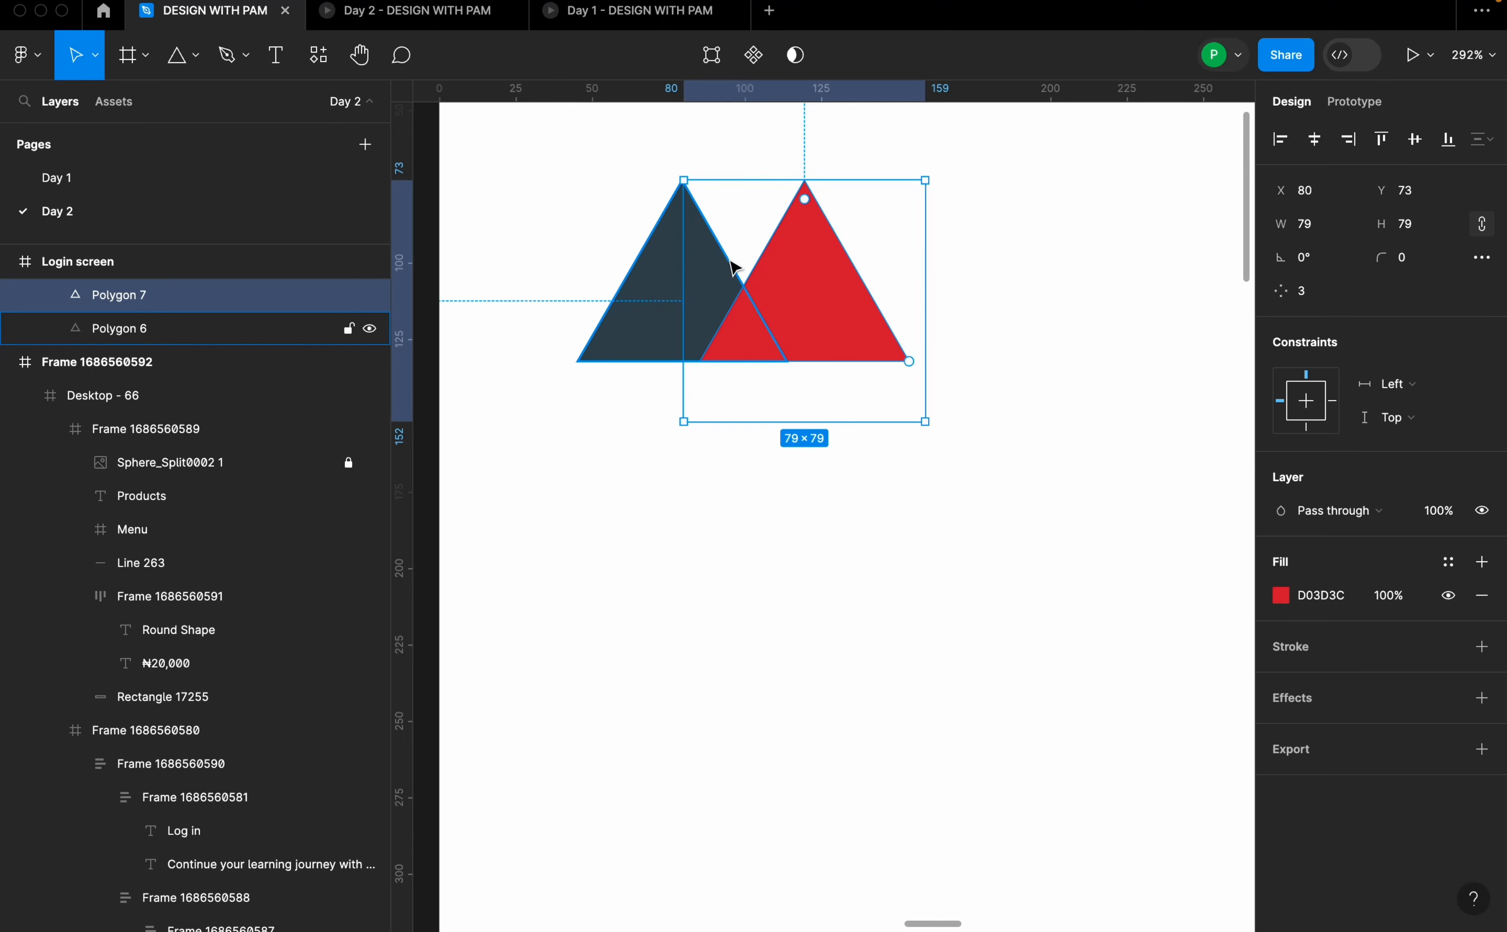
# - Reorder the dark triangle above the red one and shift it right to X 43
pyautogui.click(148, 339)
pyautogui.moveTo(146, 344); pyautogui.dragTo(136, 295)
pyautogui.moveTo(659, 319)
pyautogui.mouseDown()
pyautogui.moveTo(676, 316)
pyautogui.moveTo(662, 320)
pyautogui.mouseUp()
# - Group the dark and red triangles into one logo
pyautogui.keyDown('shift'); pyautogui.click(831, 320); pyautogui.keyUp('shift')
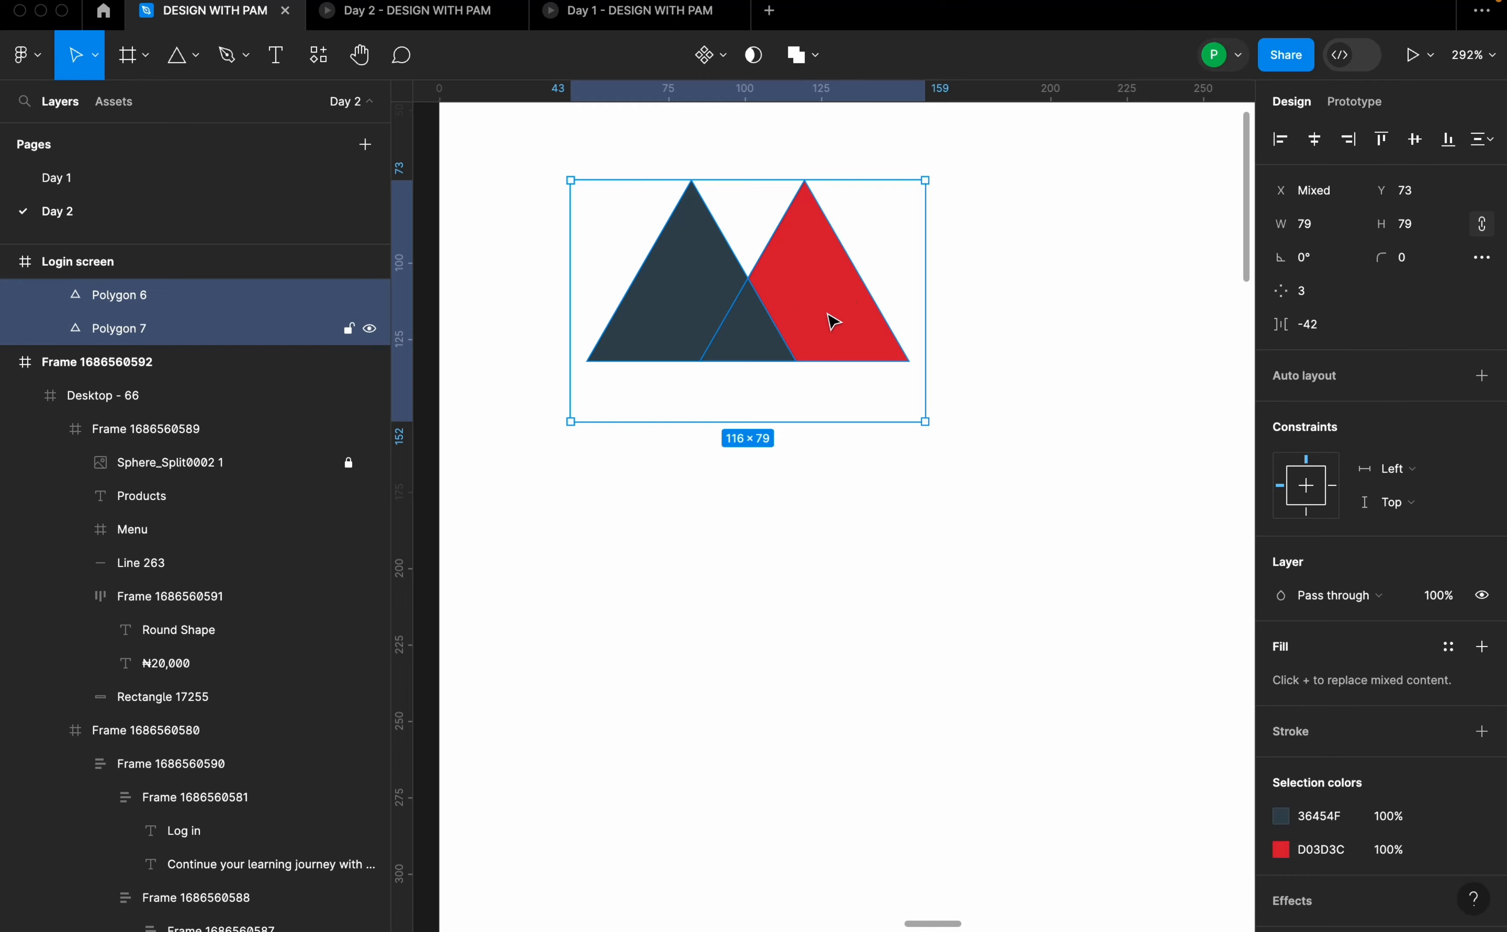
pyautogui.rightClick(831, 321)
pyautogui.click(1026, 412)
pyautogui.rightClick(859, 352)
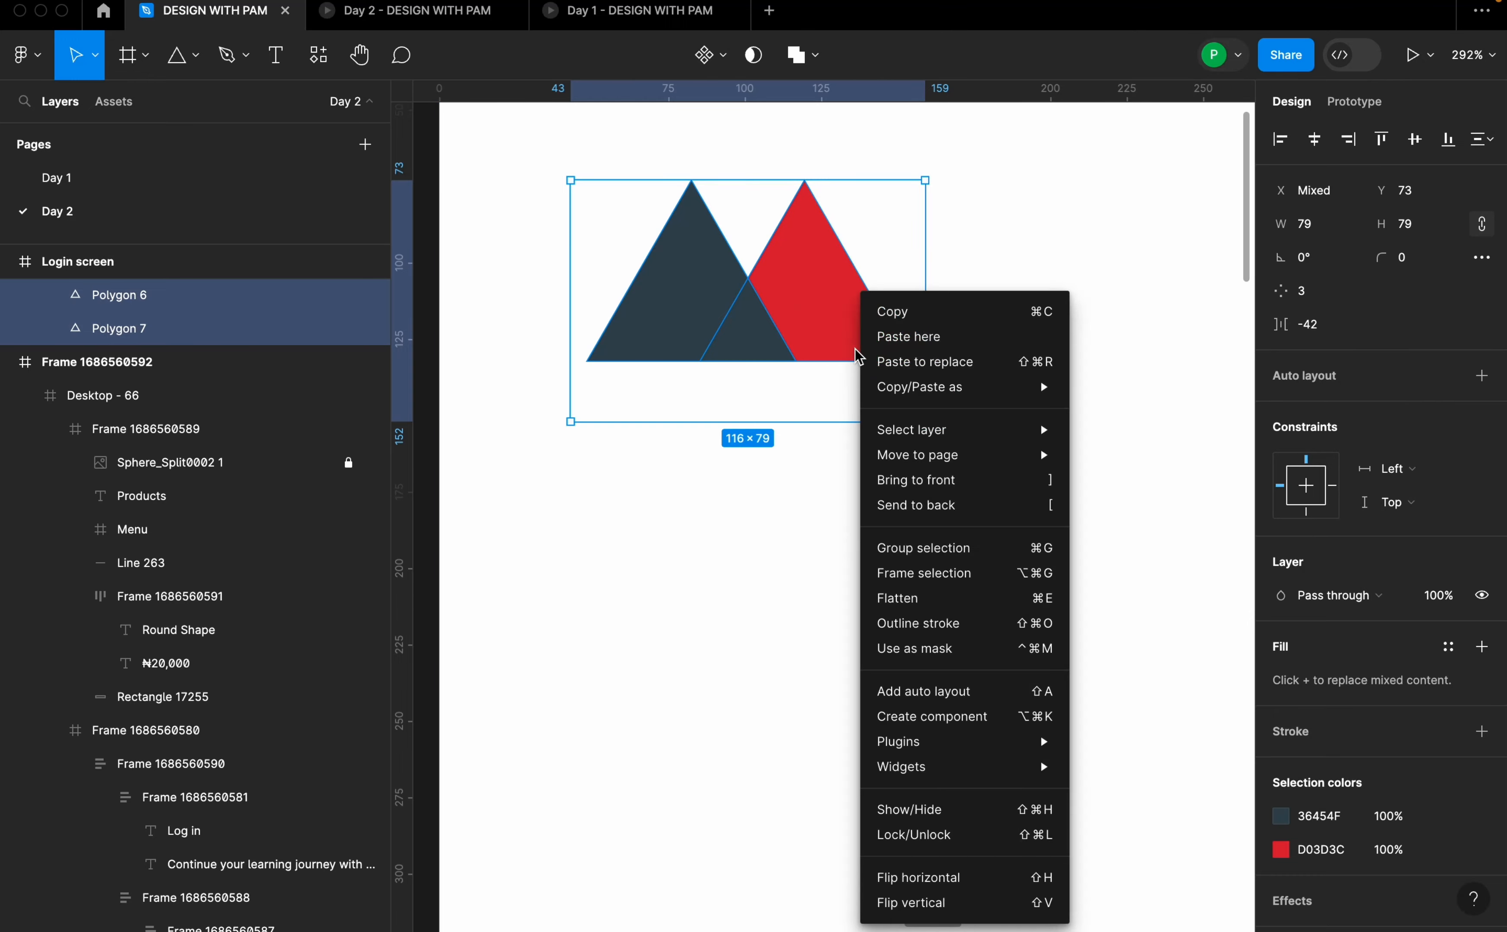
pyautogui.click(949, 548)
pyautogui.scroll(-5, 840, 498)
pyautogui.scroll(-5, 840, 499)
# - Apply the web grid layout style to the Login screen frame
pyautogui.click(839, 499)
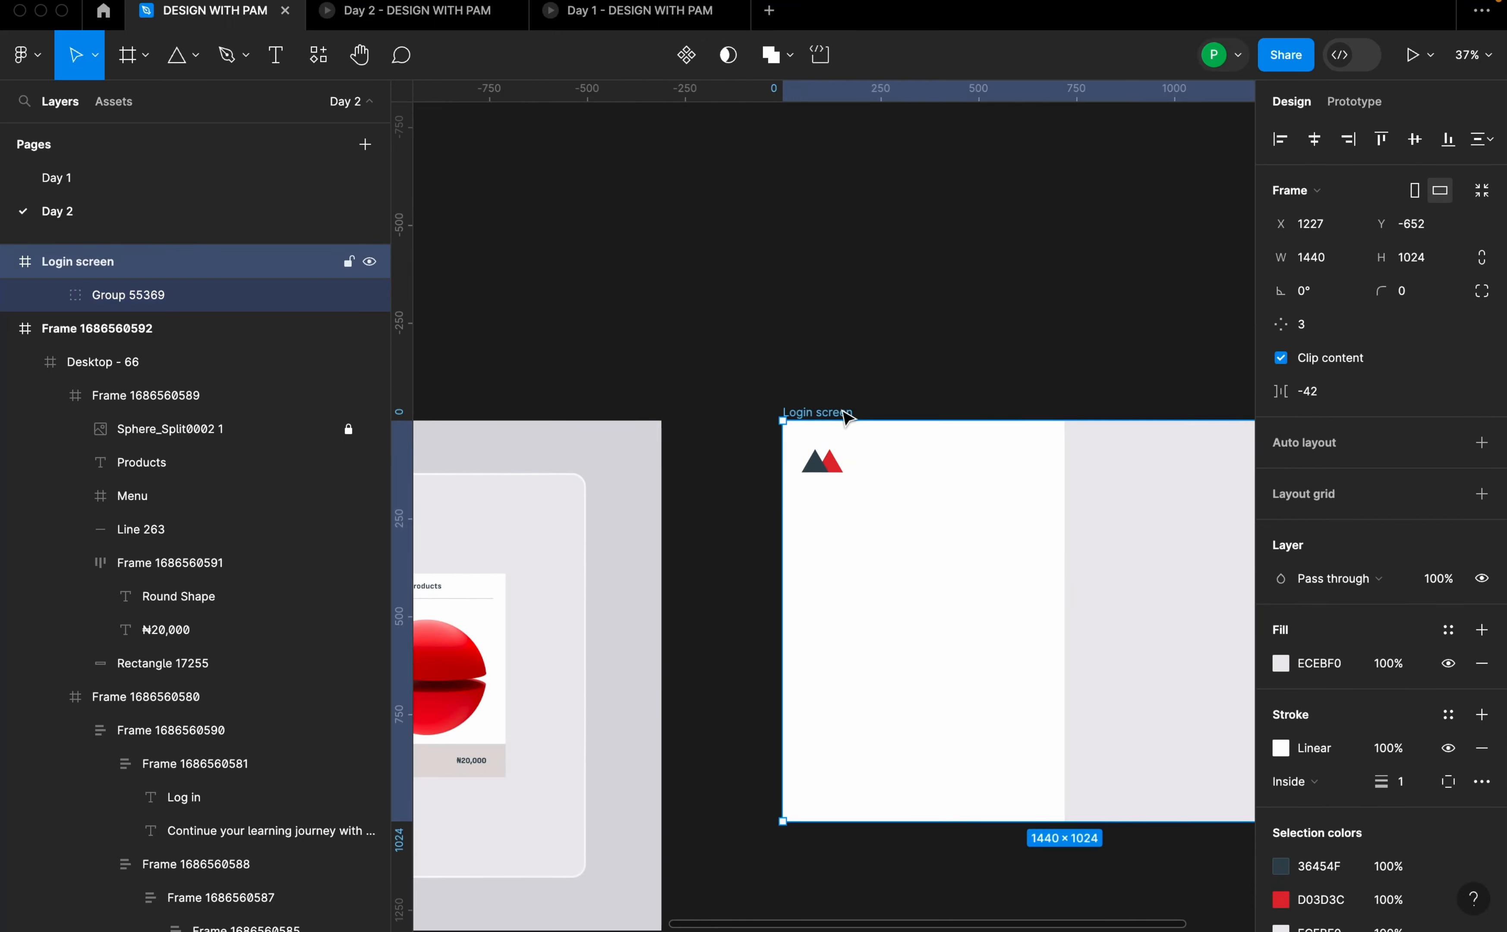
pyautogui.scroll(-4, 811, 361)
pyautogui.scroll(5, 899, 421)
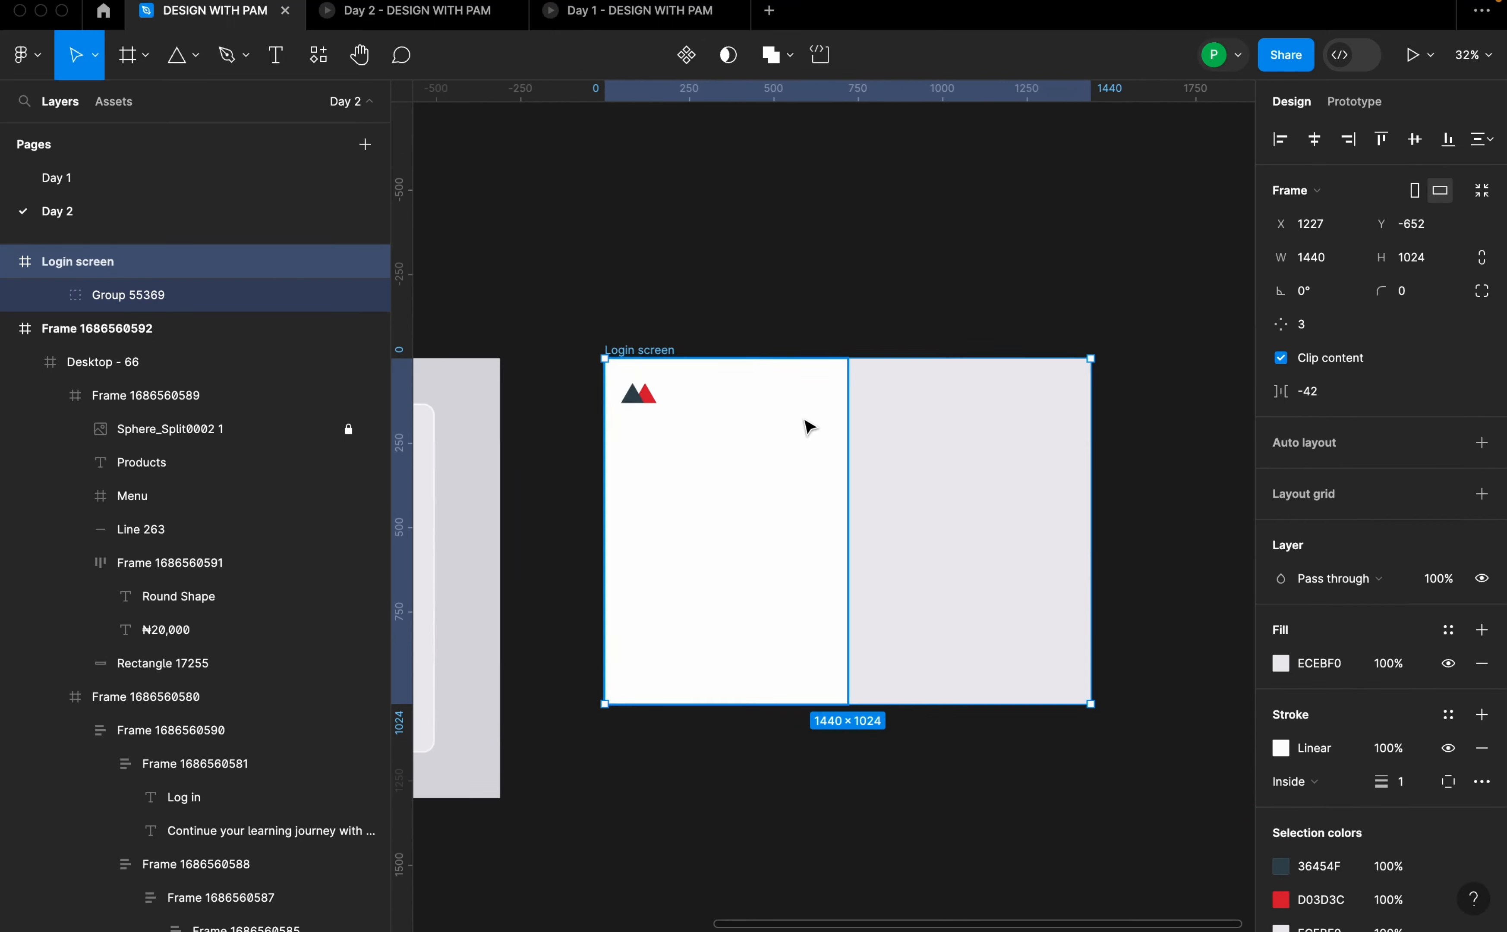
pyautogui.click(1449, 494)
pyautogui.click(1353, 626)
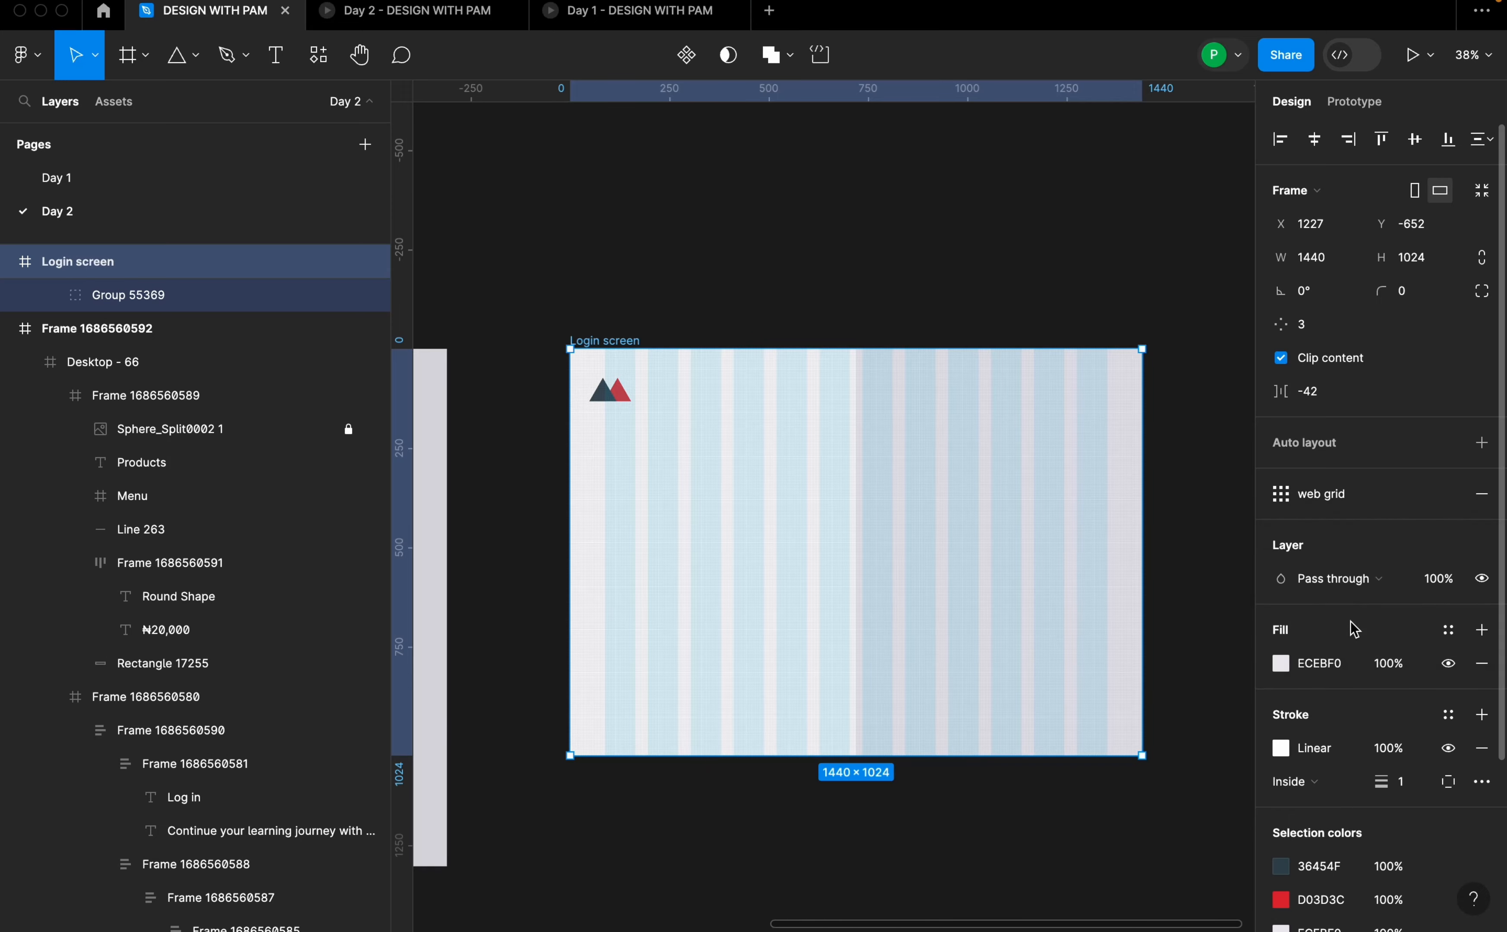
# - Detach the web grid style from the Login screen frame so its separate grids can be edited
pyautogui.click(1280, 497)
pyautogui.click(1280, 502)
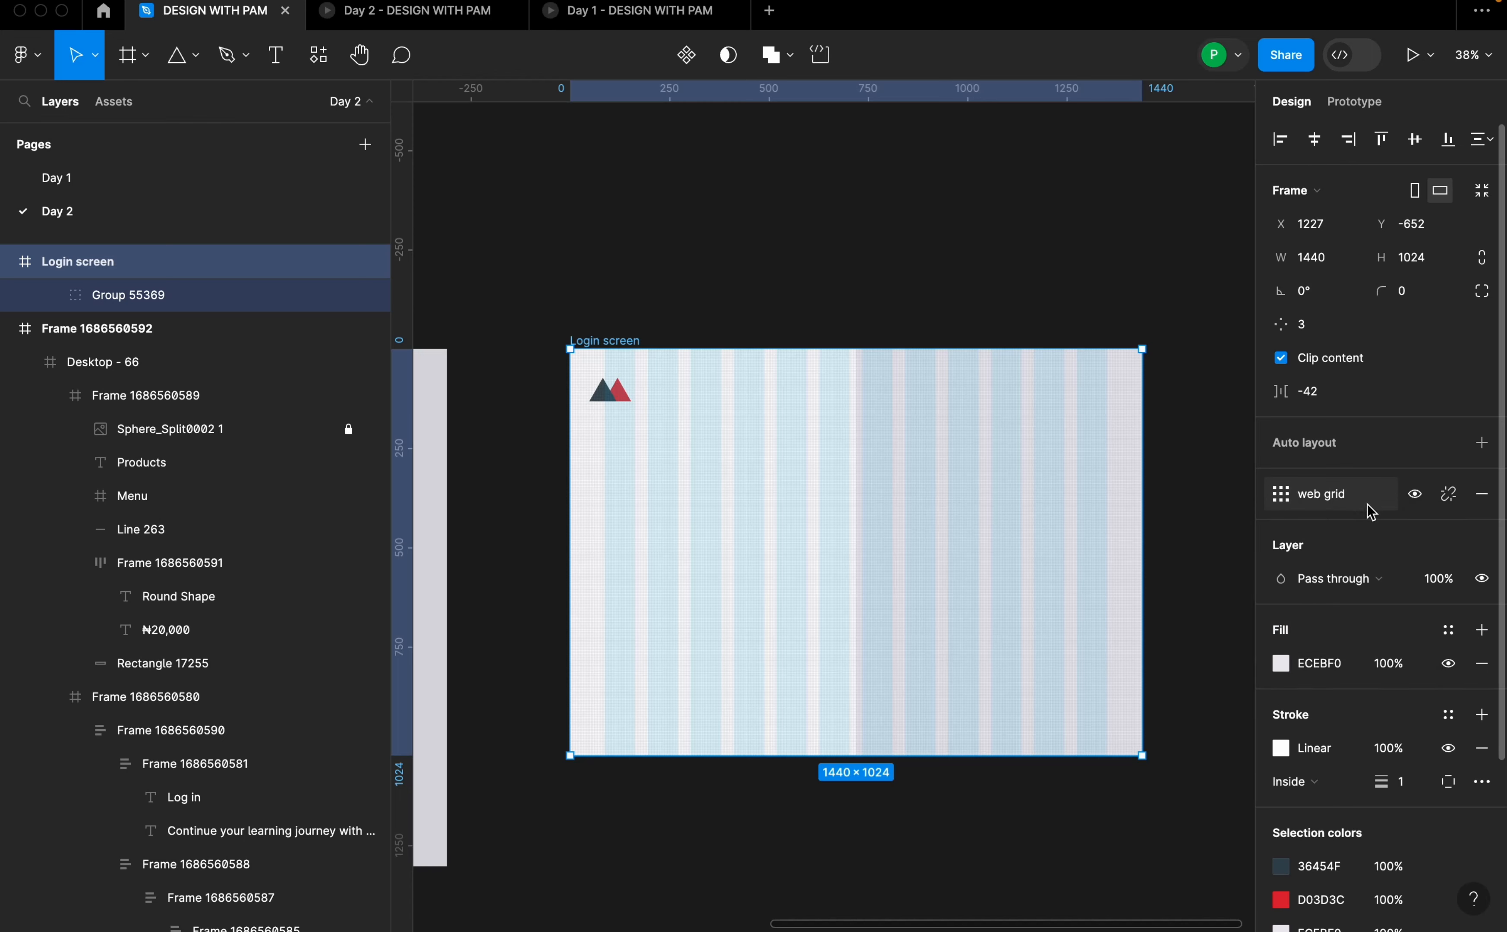
pyautogui.click(1447, 494)
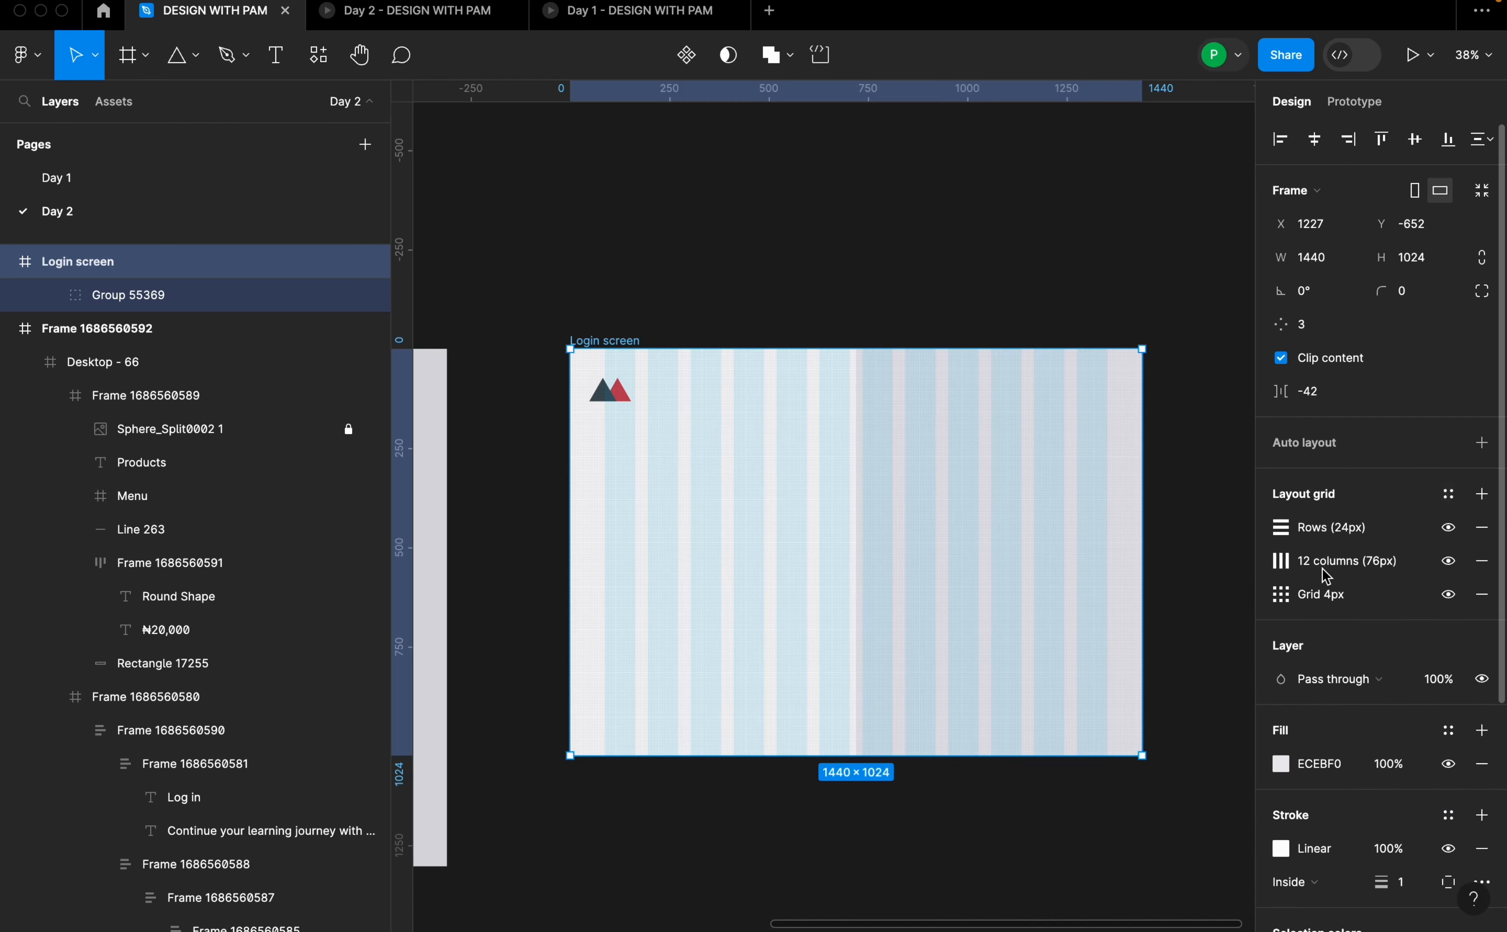
# - Review the settings of the frame's columns, rows and uniform grid
pyautogui.click(1280, 560)
pyautogui.click(1281, 561)
pyautogui.click(1282, 527)
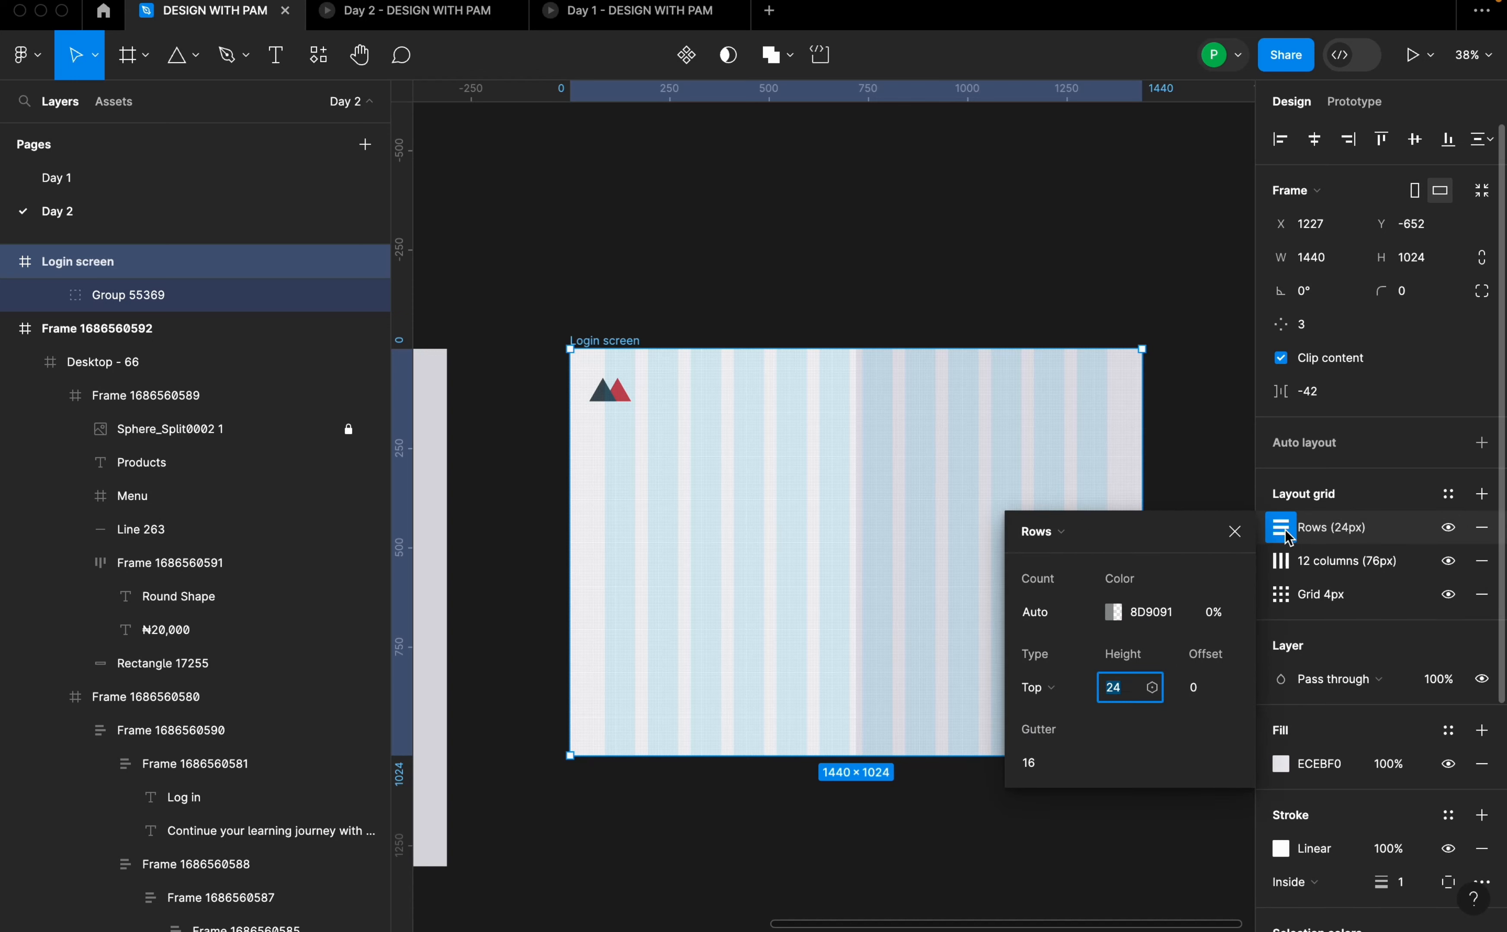
pyautogui.click(1284, 530)
pyautogui.click(1282, 599)
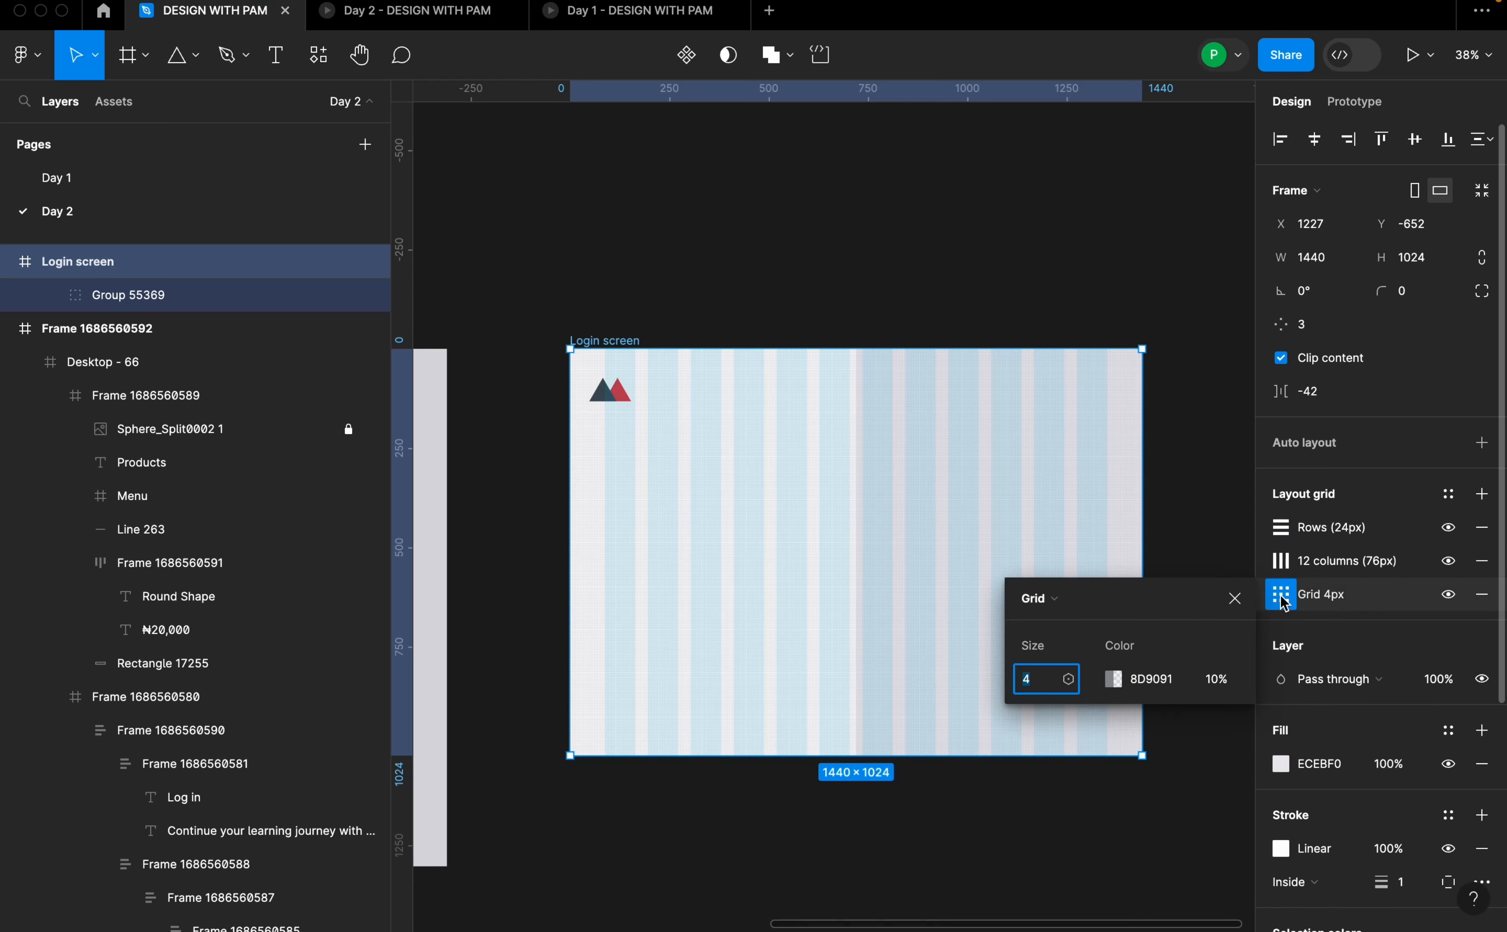
pyautogui.click(1281, 598)
pyautogui.click(1280, 561)
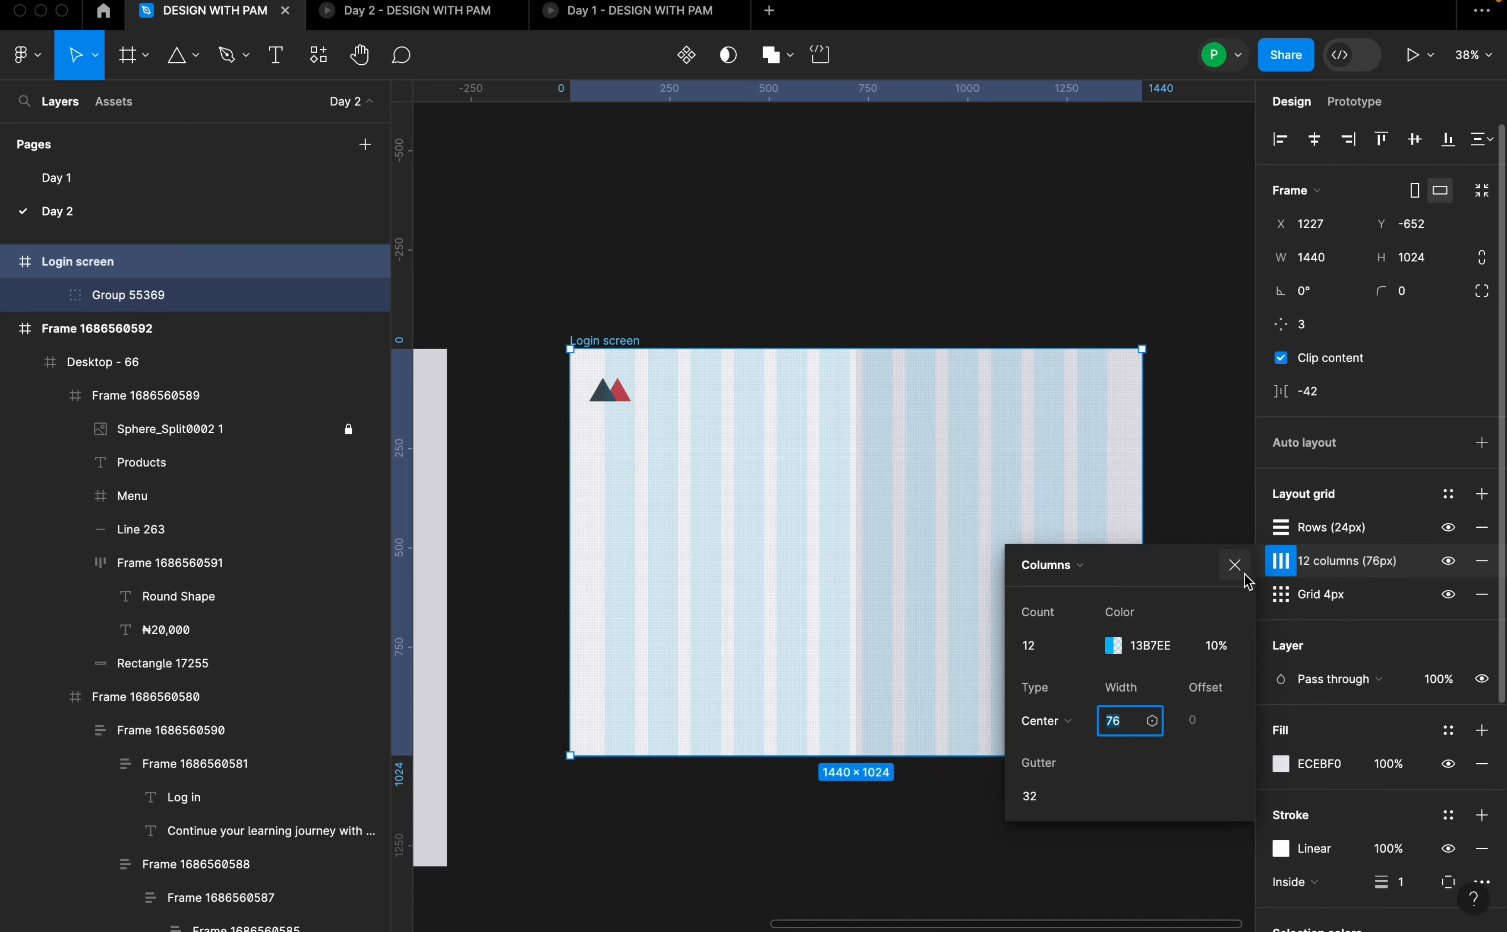
pyautogui.click(1233, 566)
pyautogui.click(542, 405)
# - Move the logo group to about X 85, Y 77 to line up with the first grid column
pyautogui.keyDown('ctrl'); pyautogui.scroll(5, 538, 396); pyautogui.keyUp('ctrl')
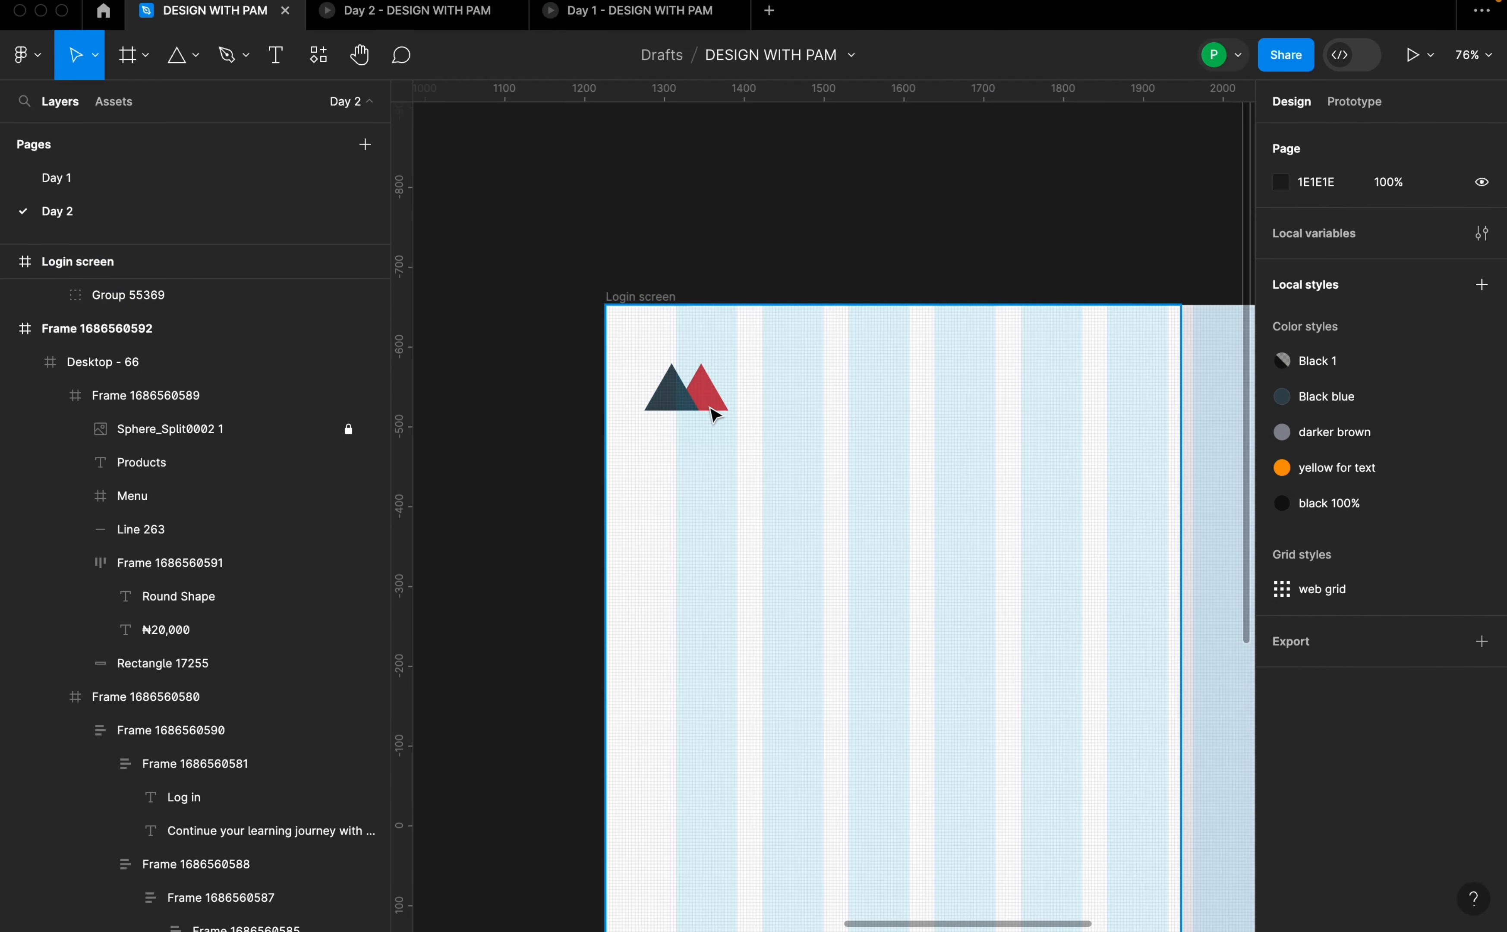
pyautogui.click(715, 408)
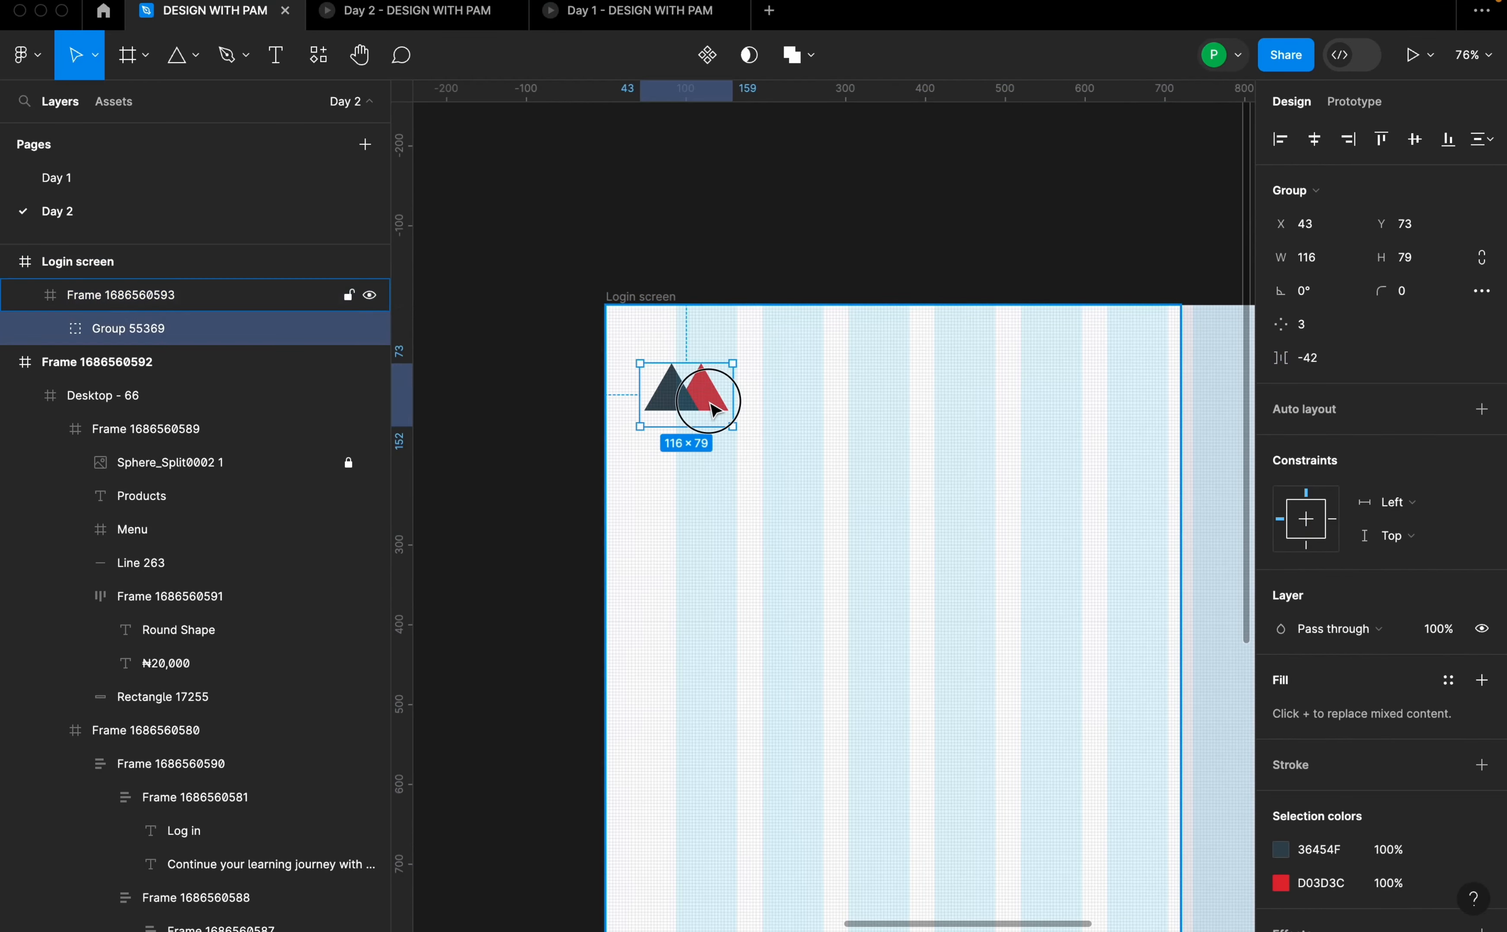
pyautogui.click(686, 392)
pyautogui.moveTo(692, 400); pyautogui.dragTo(725, 402)
pyautogui.keyDown('ctrl'); pyautogui.scroll(5, 712, 399); pyautogui.keyUp('ctrl')
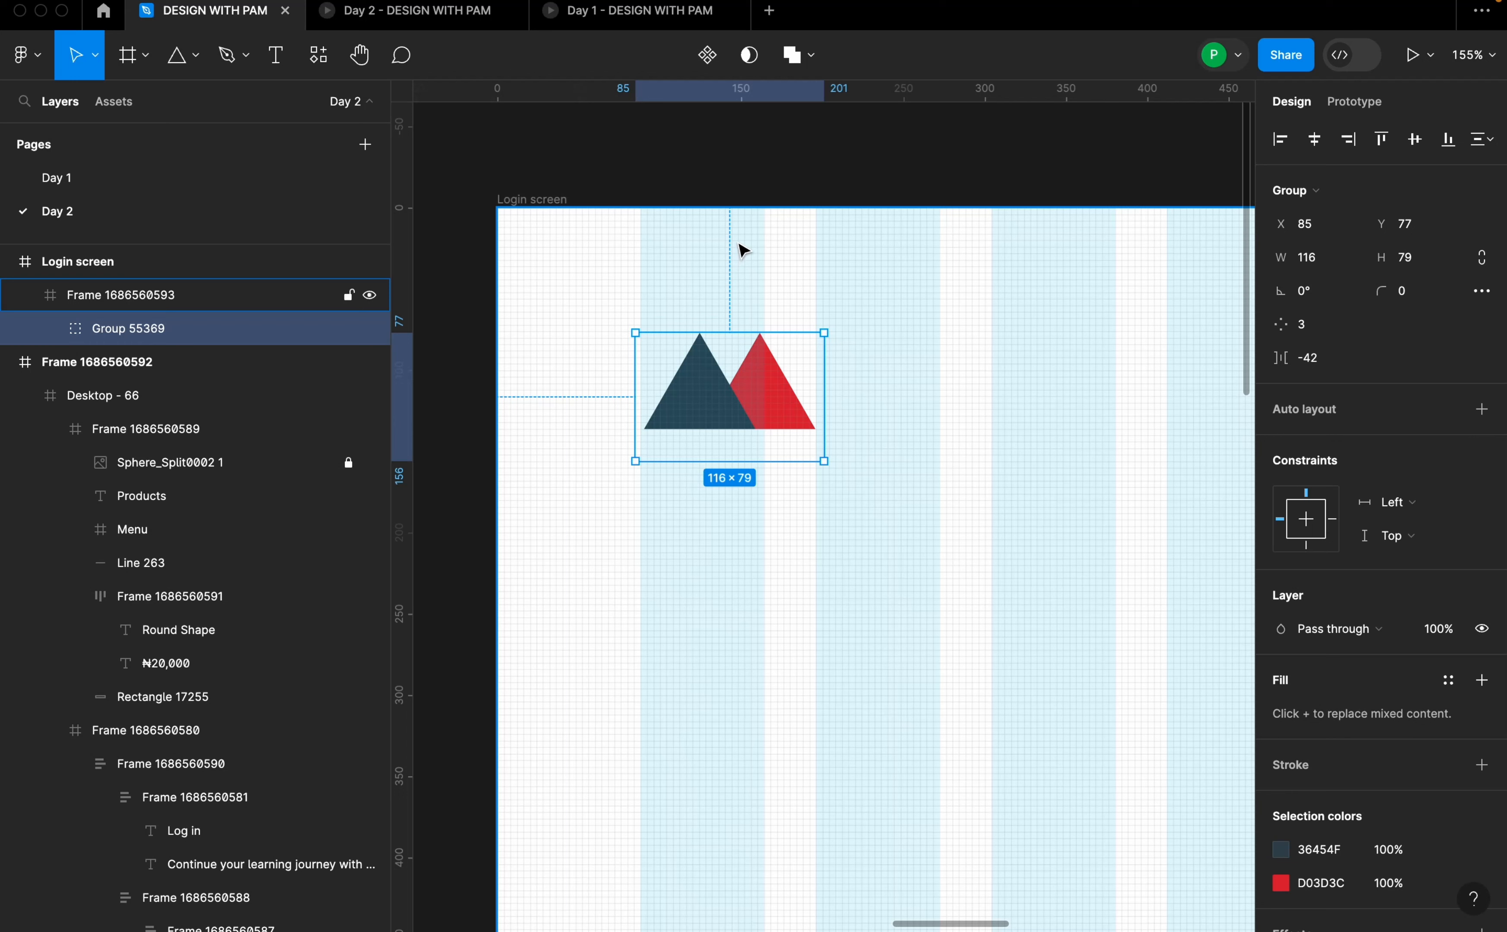
# - Nudge the logo group up to 56 px from the top of the Login screen frame
pyautogui.press('alt')
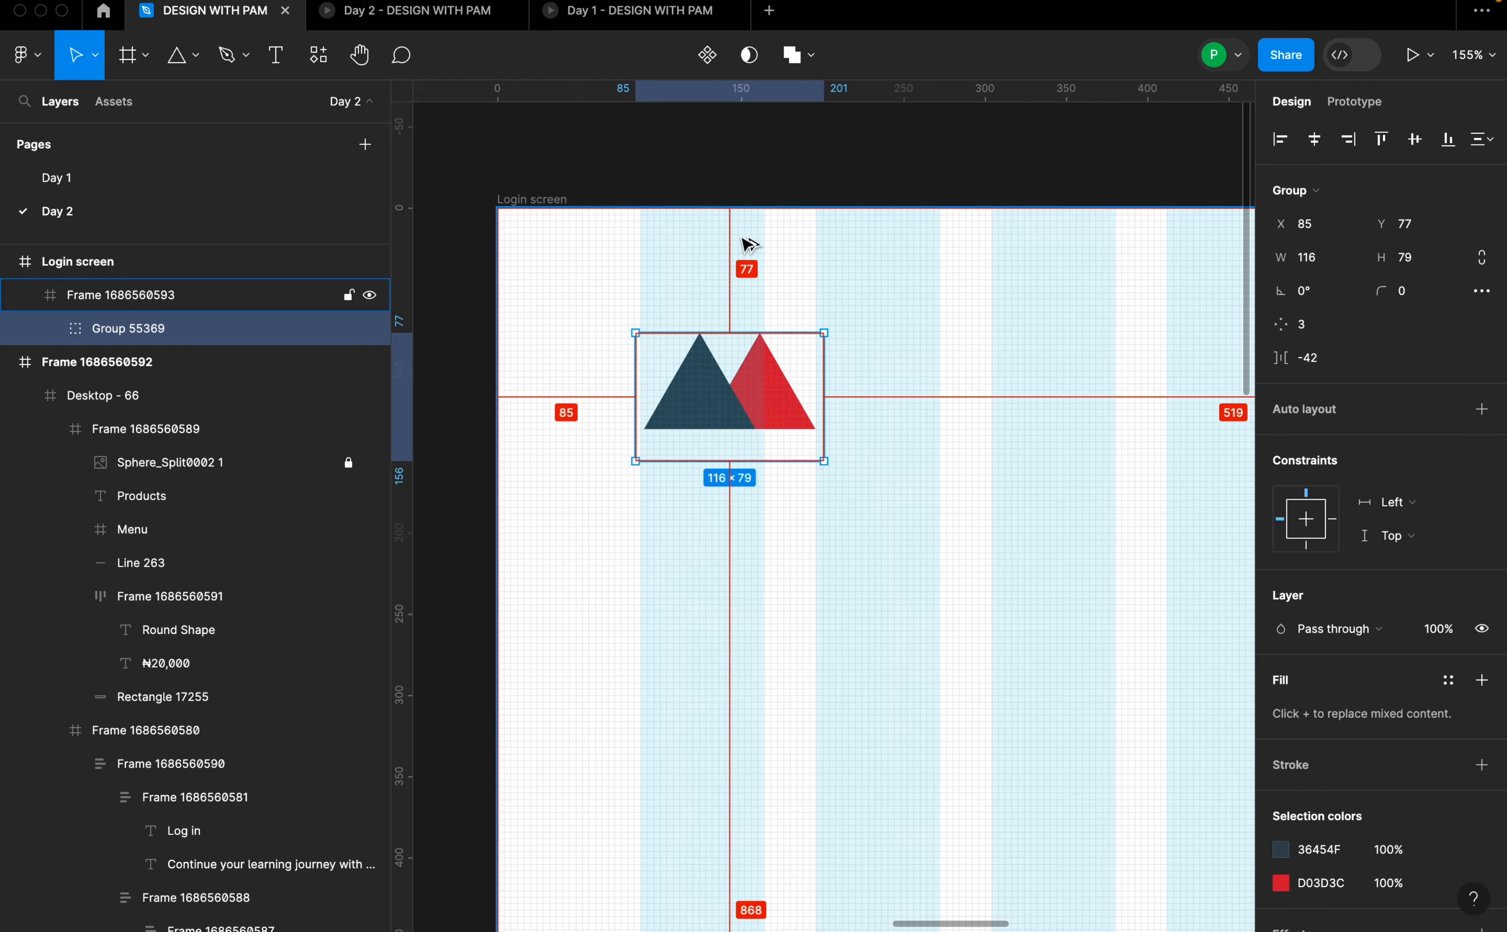
pyautogui.press('Up')
pyautogui.press('Up')
pyautogui.press('Up')
pyautogui.press('Up')
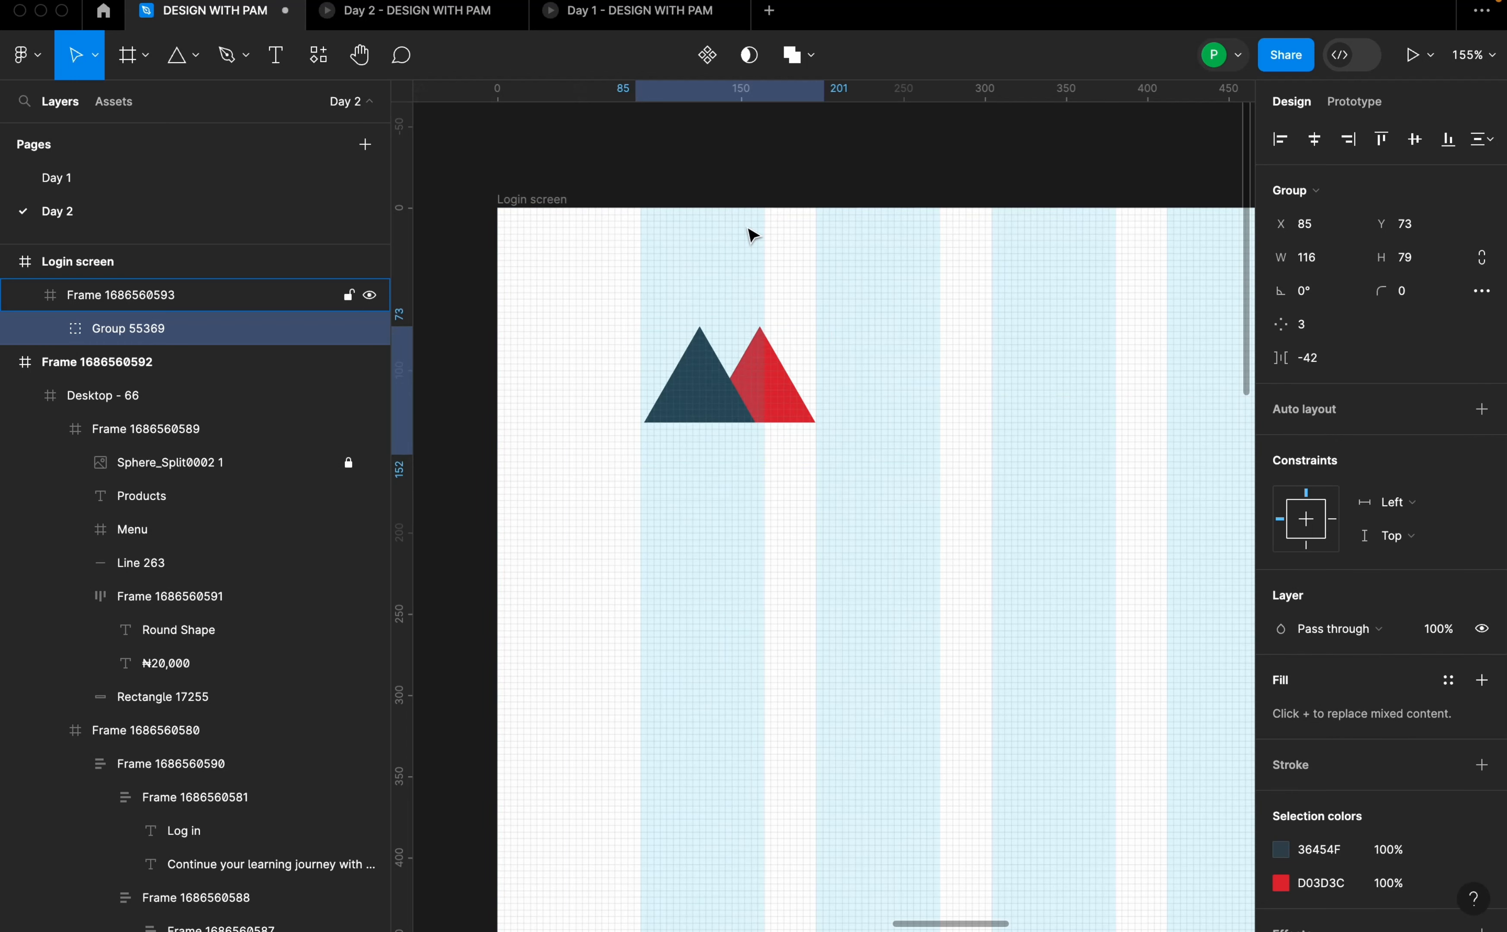
pyautogui.press('Up')
pyautogui.press('Up')
pyautogui.press('Up')
pyautogui.press('Up')
pyautogui.press('Up')
pyautogui.press('Up')
pyautogui.press('Up')
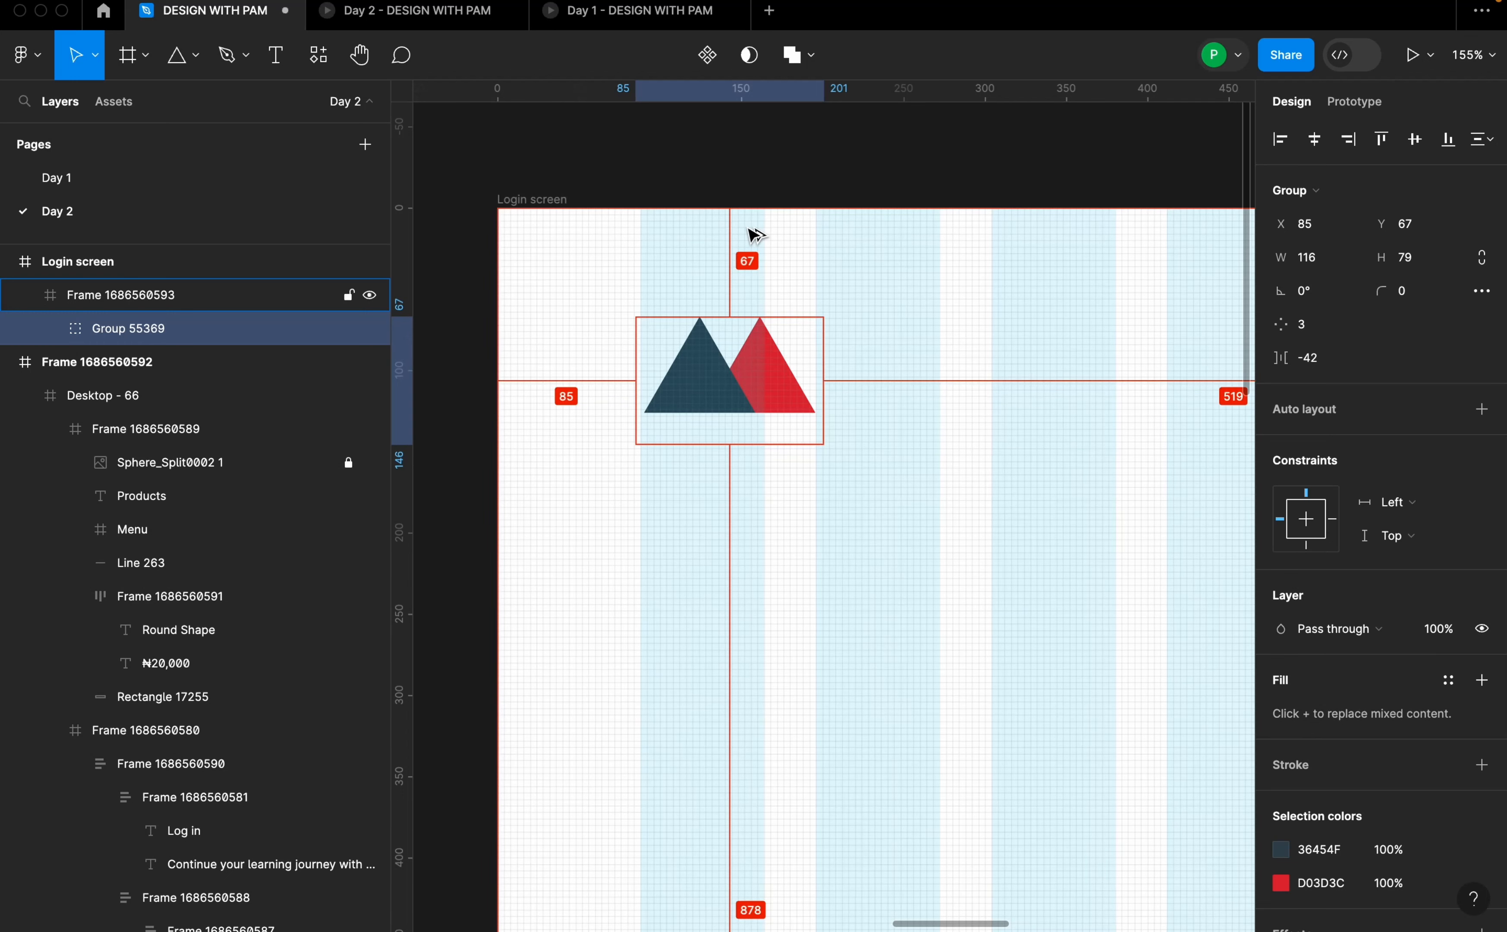
pyautogui.press('Up')
pyautogui.press('Up')
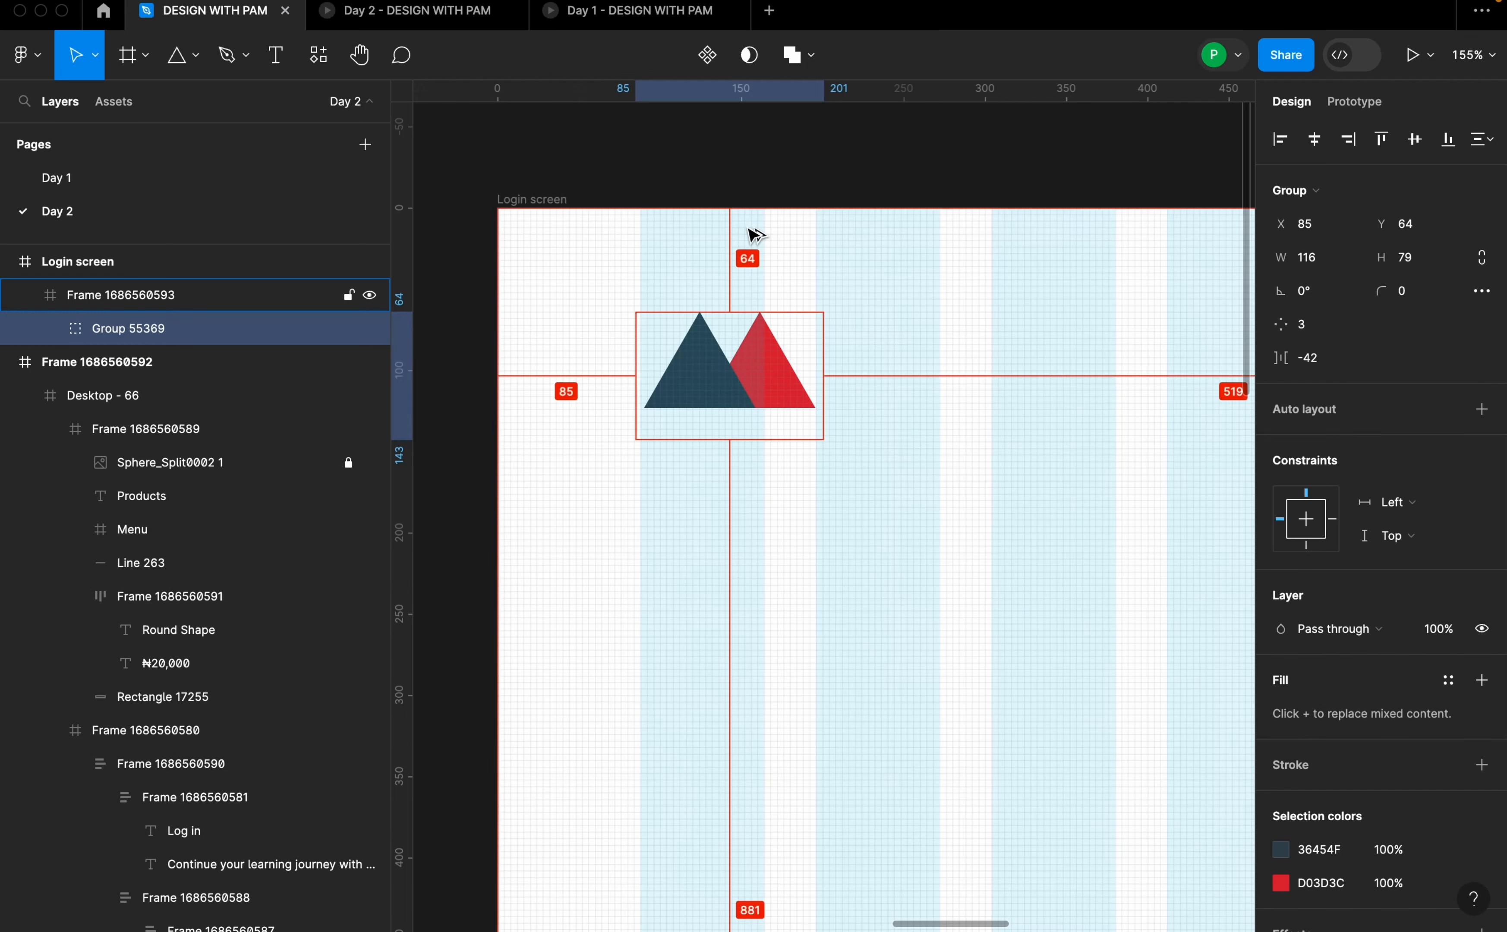
pyautogui.press('Up')
pyautogui.press('Up')
pyautogui.press('Up')
pyautogui.press('Up')
pyautogui.press('Up')
pyautogui.press('Up')
pyautogui.press('Up')
pyautogui.press('Up')
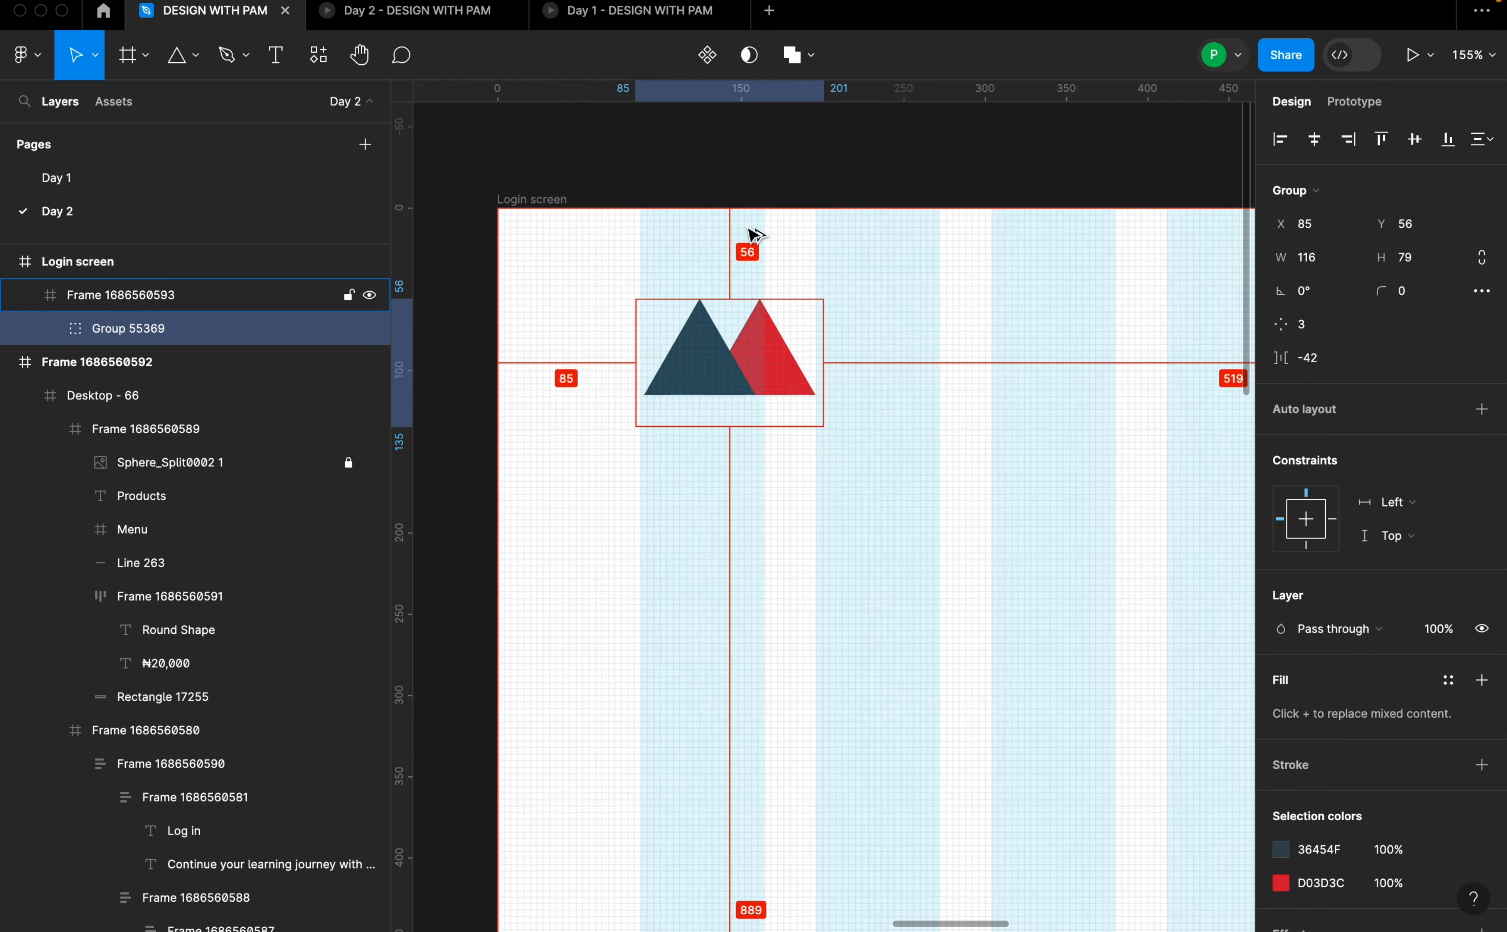
pyautogui.press('Up')
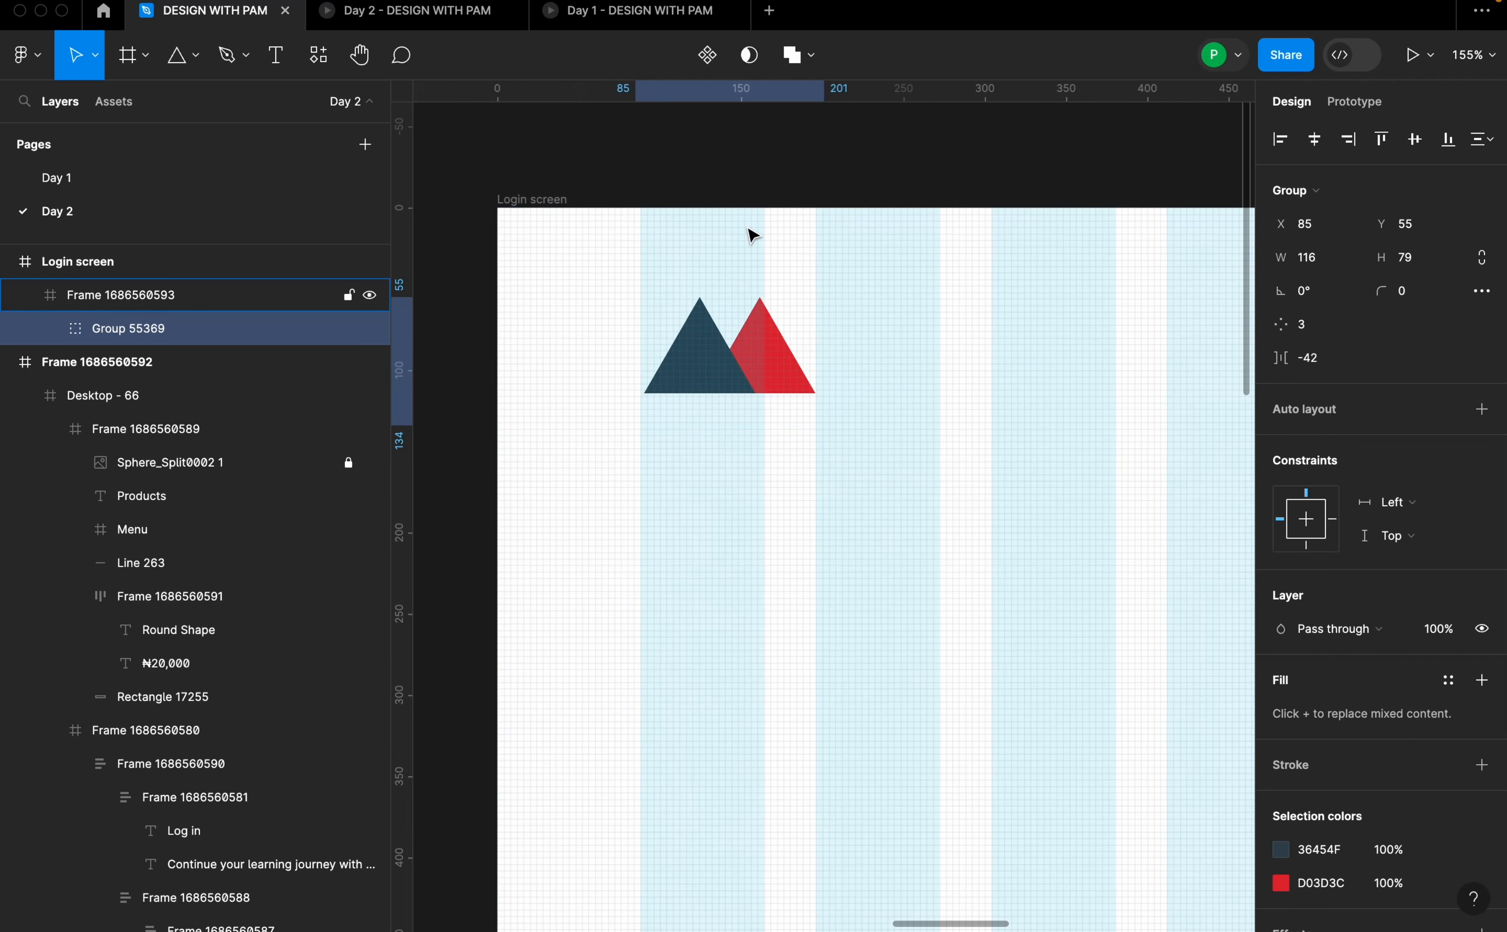
pyautogui.press('Down')
# - Add the heading text "Login" below the logo in the Login screen frame
pyautogui.scroll(-10, 749, 231)
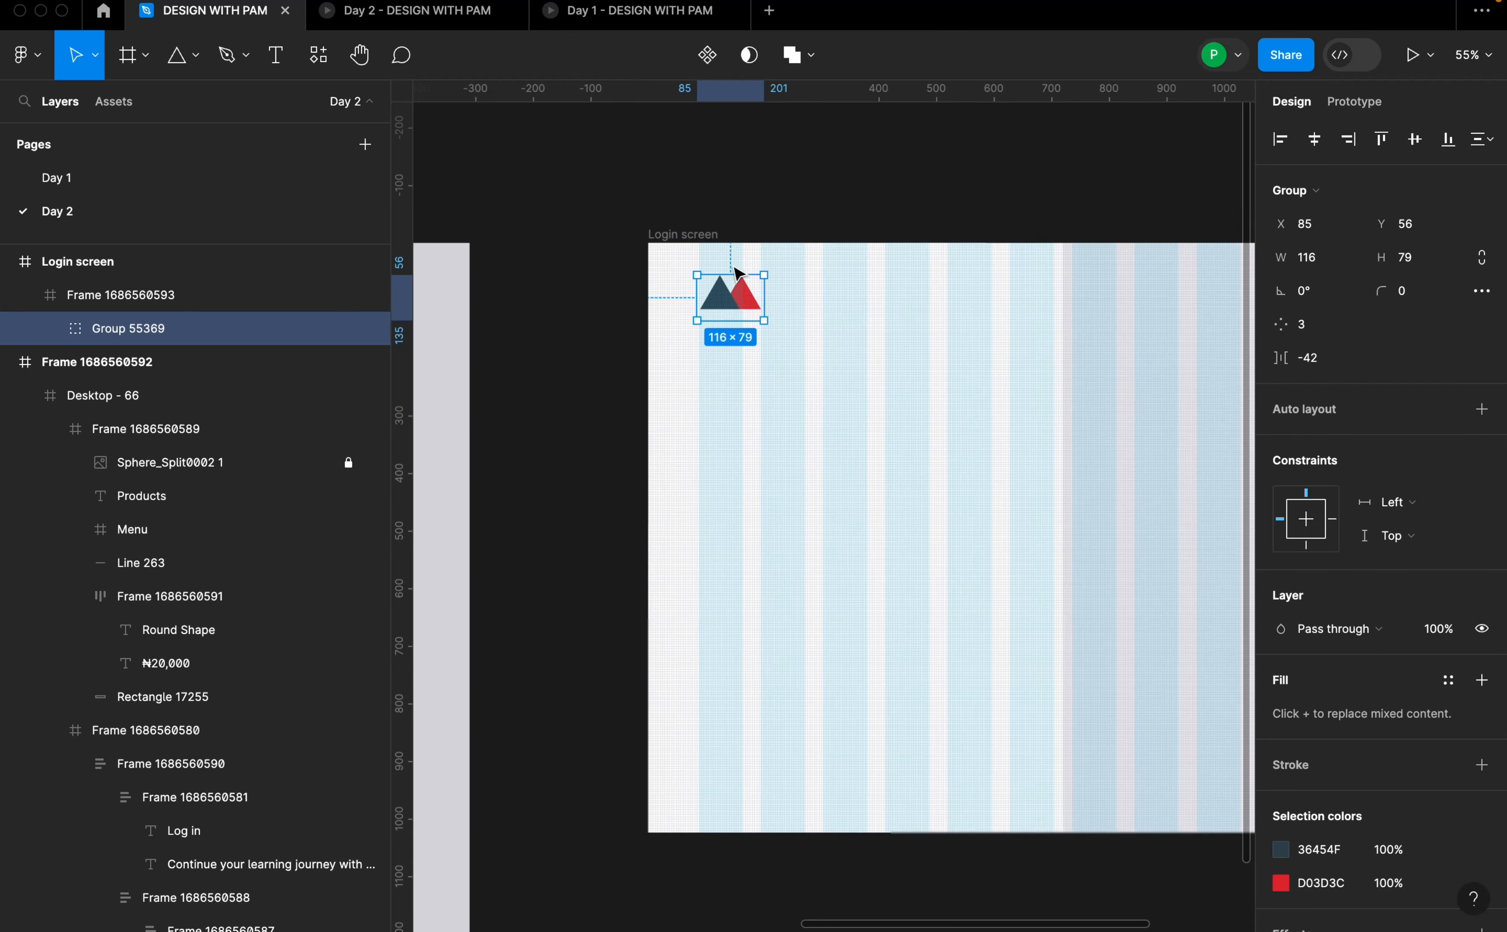
pyautogui.click(941, 212)
pyautogui.scroll(-4, 959, 241)
pyautogui.scroll(1, 684, 415)
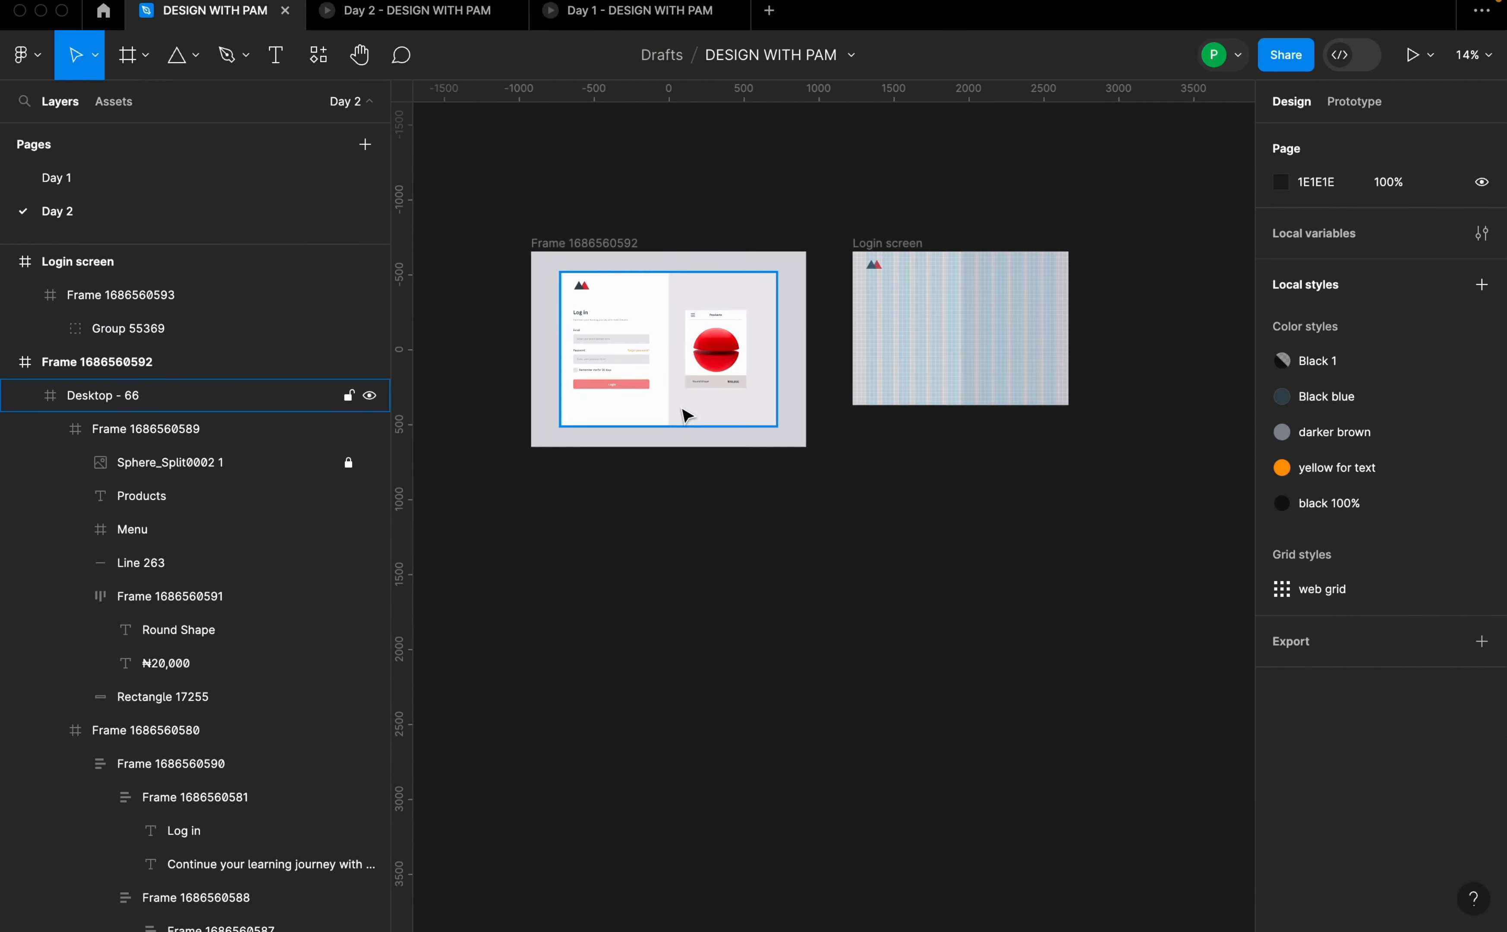
pyautogui.scroll(1, 683, 415)
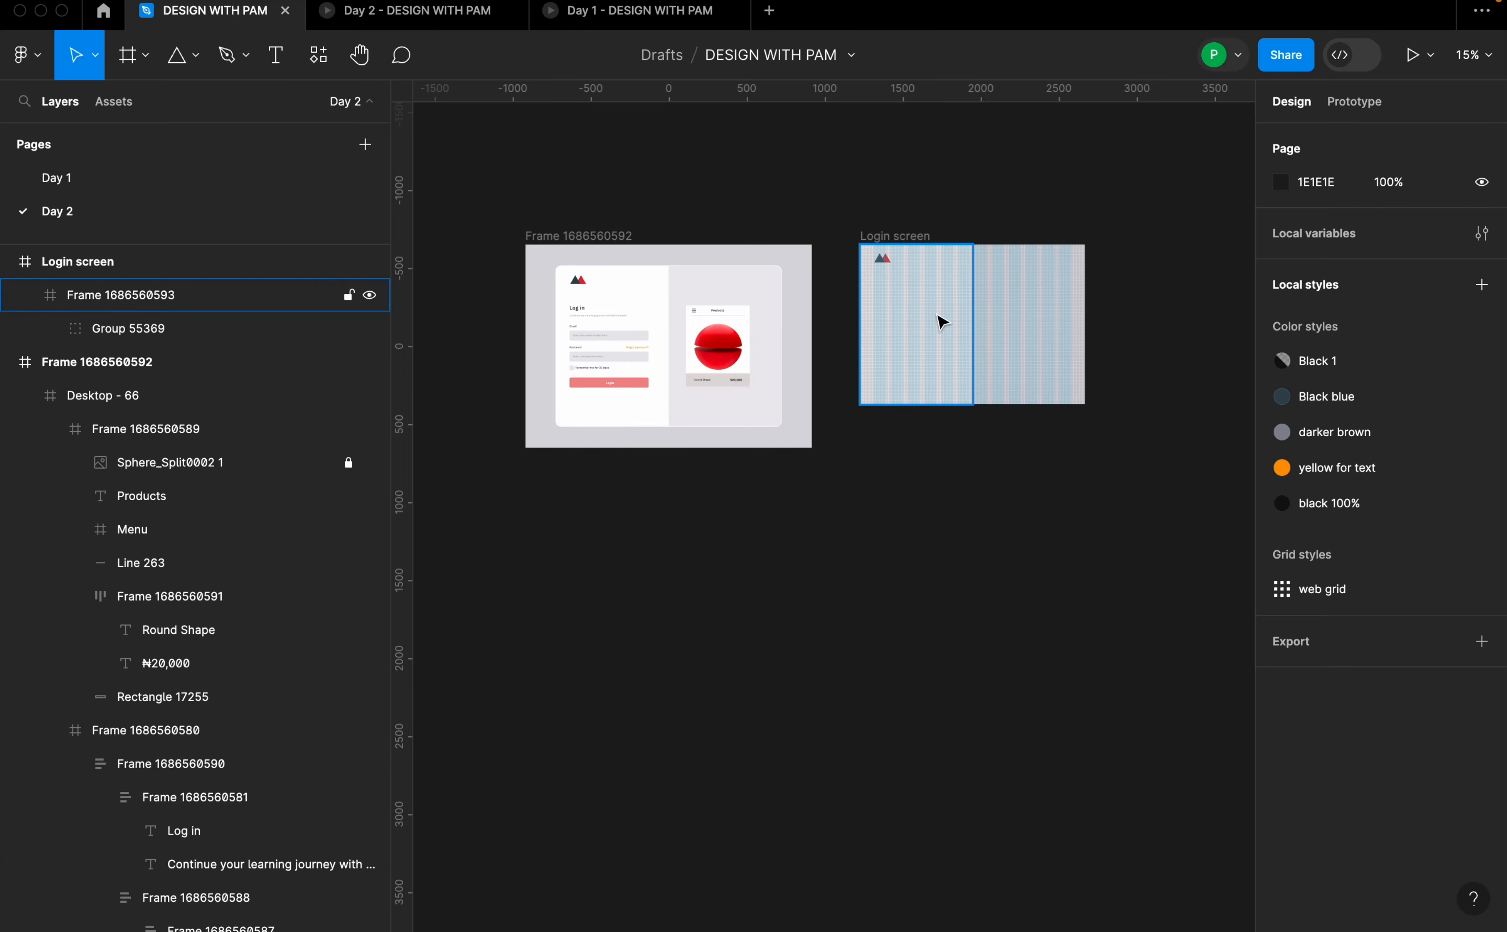
pyautogui.scroll(10, 1033, 270)
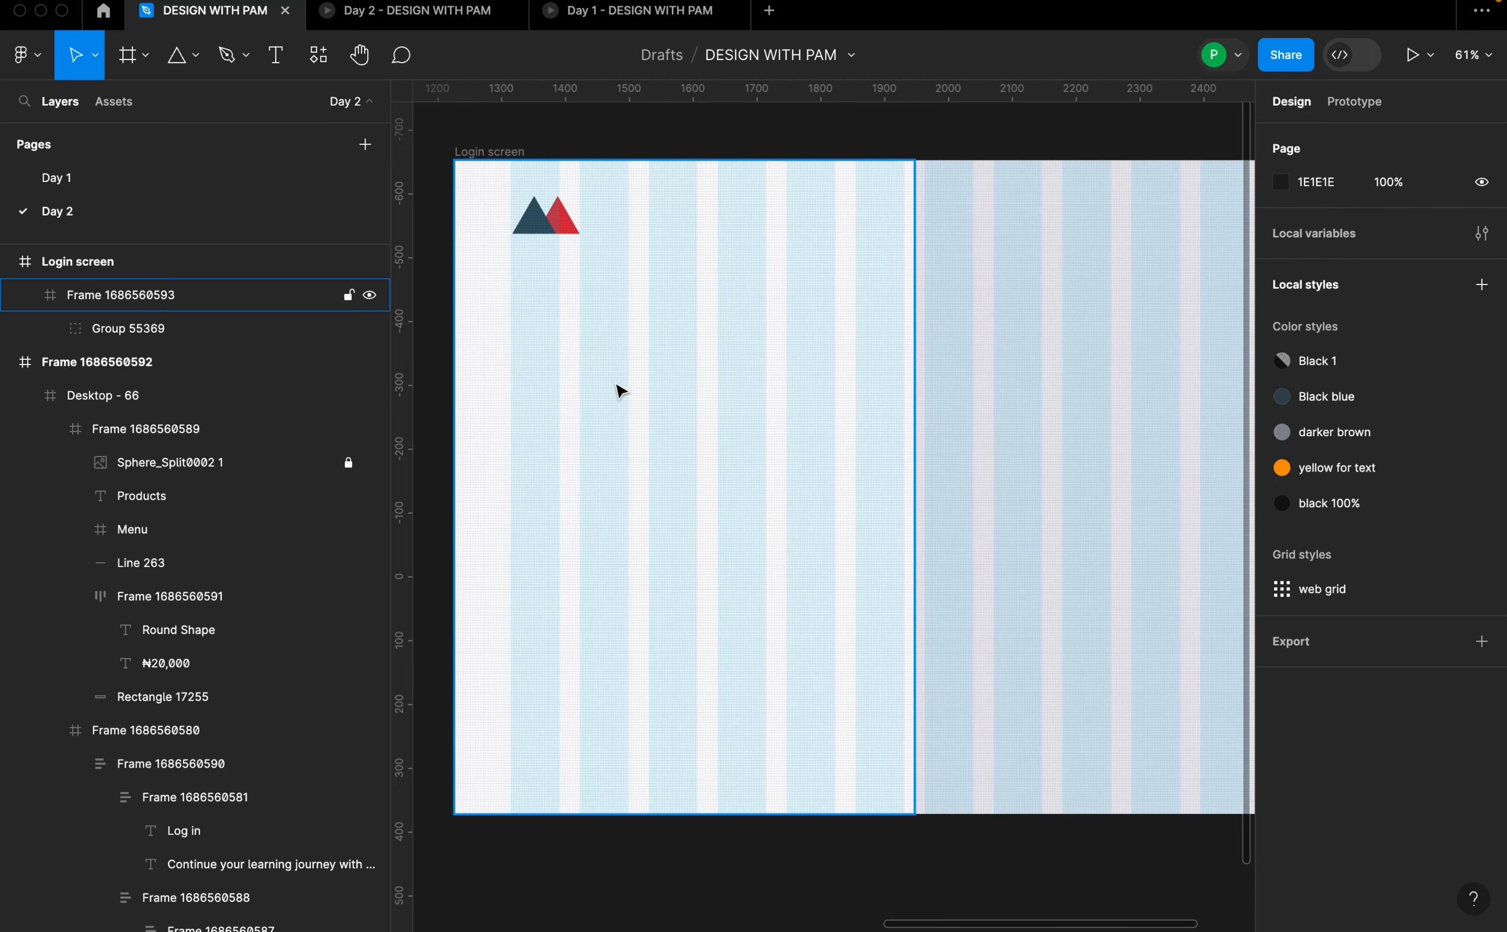
pyautogui.press('t')
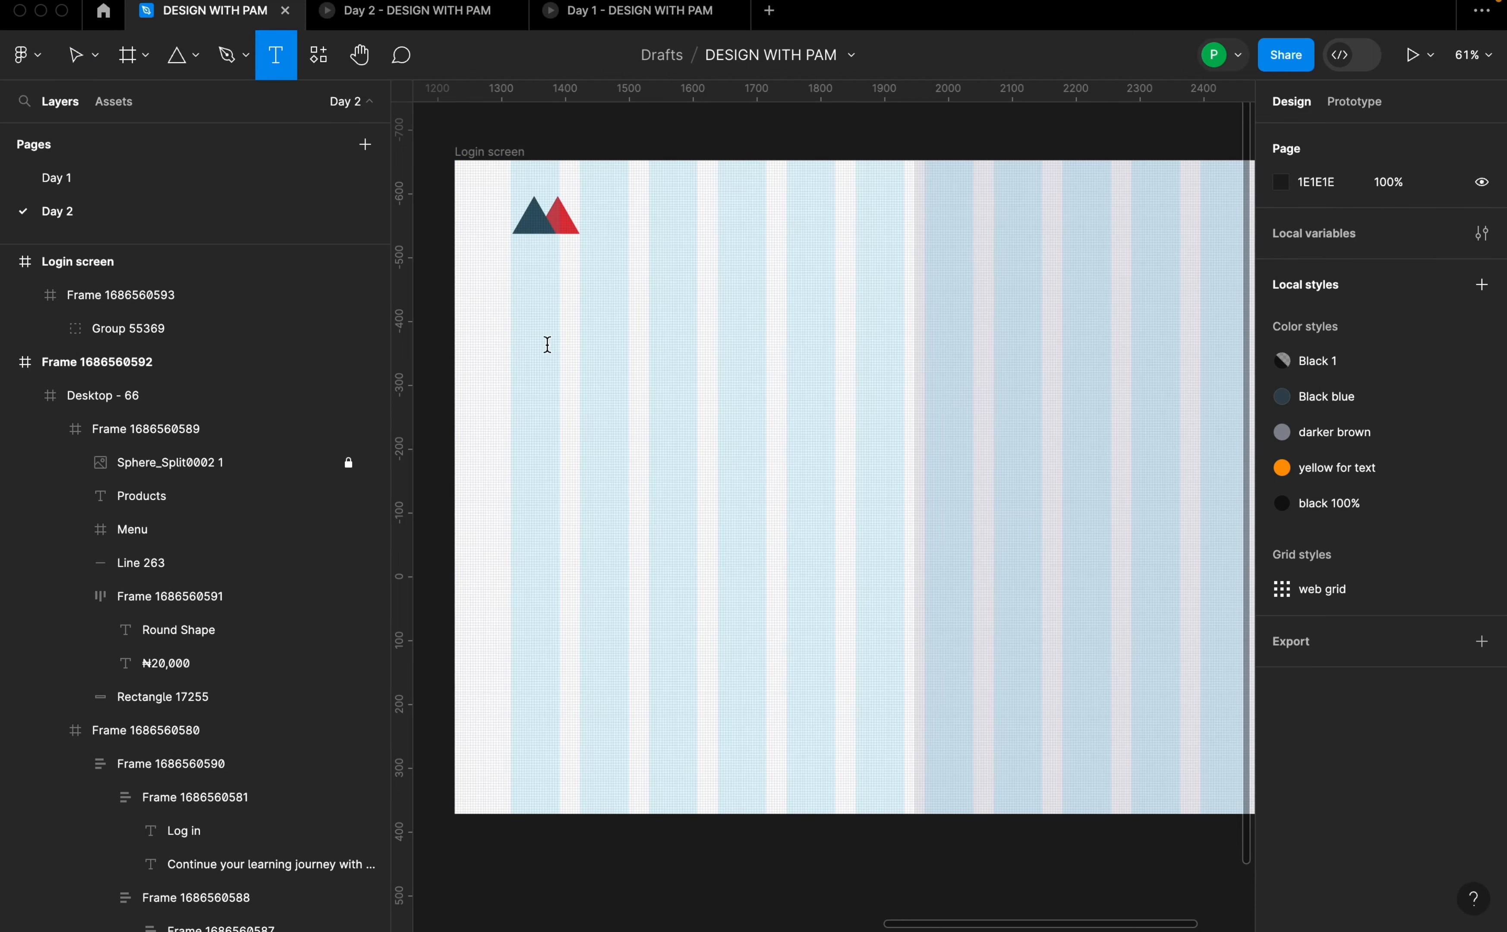
pyautogui.click(546, 345)
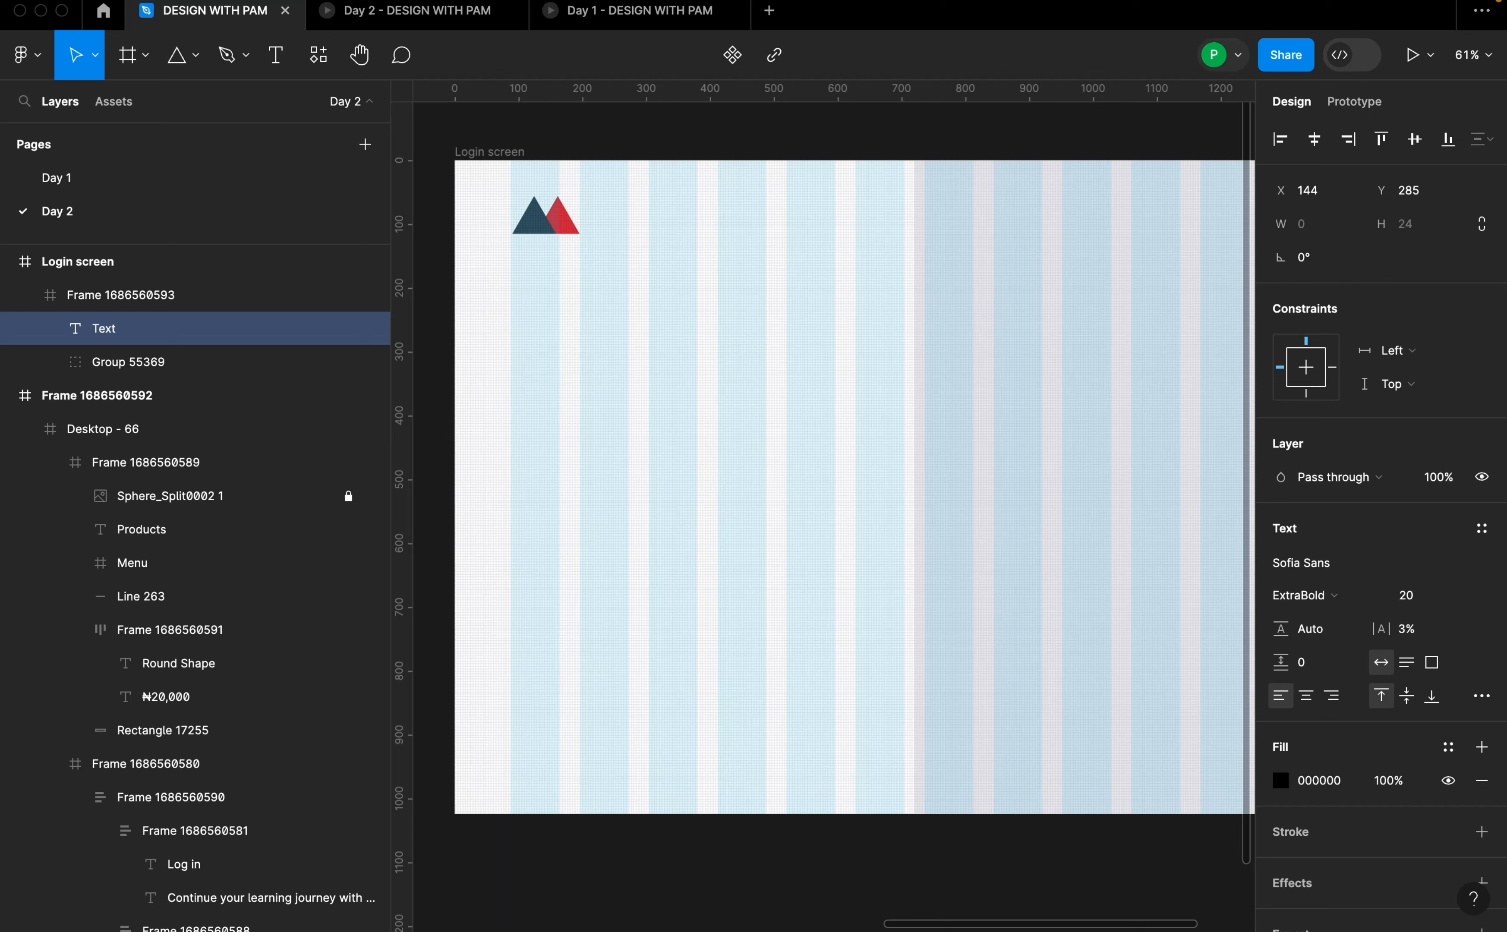
pyautogui.write('Login')
pyautogui.press('Escape')
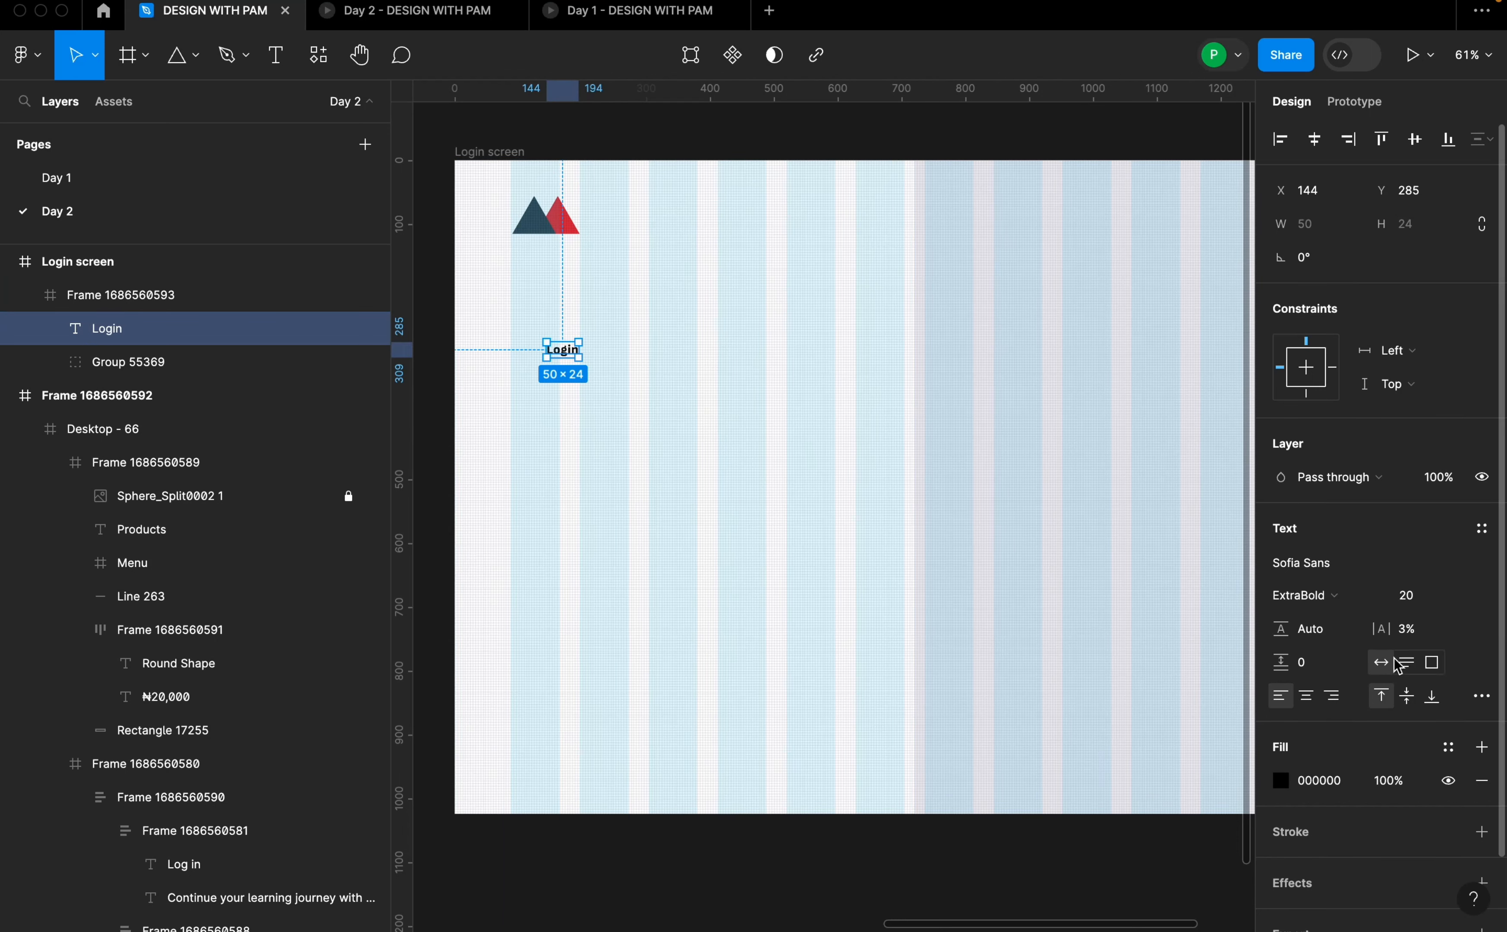
# - Set the Login heading to Bold weight and font size 36
pyautogui.click(1334, 600)
pyautogui.click(1335, 576)
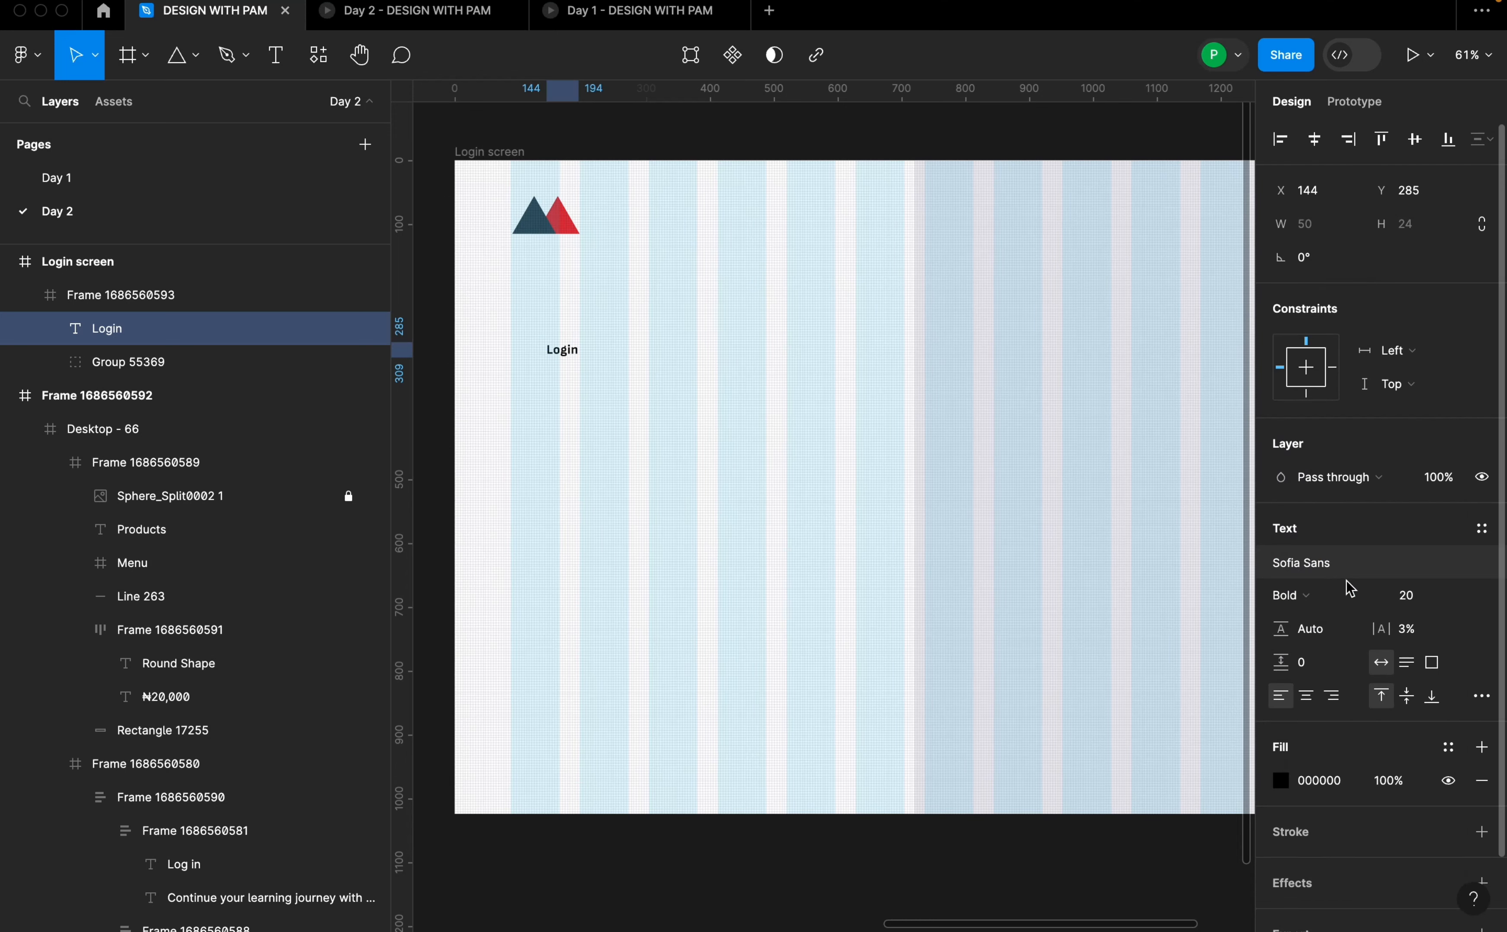
pyautogui.click(1463, 597)
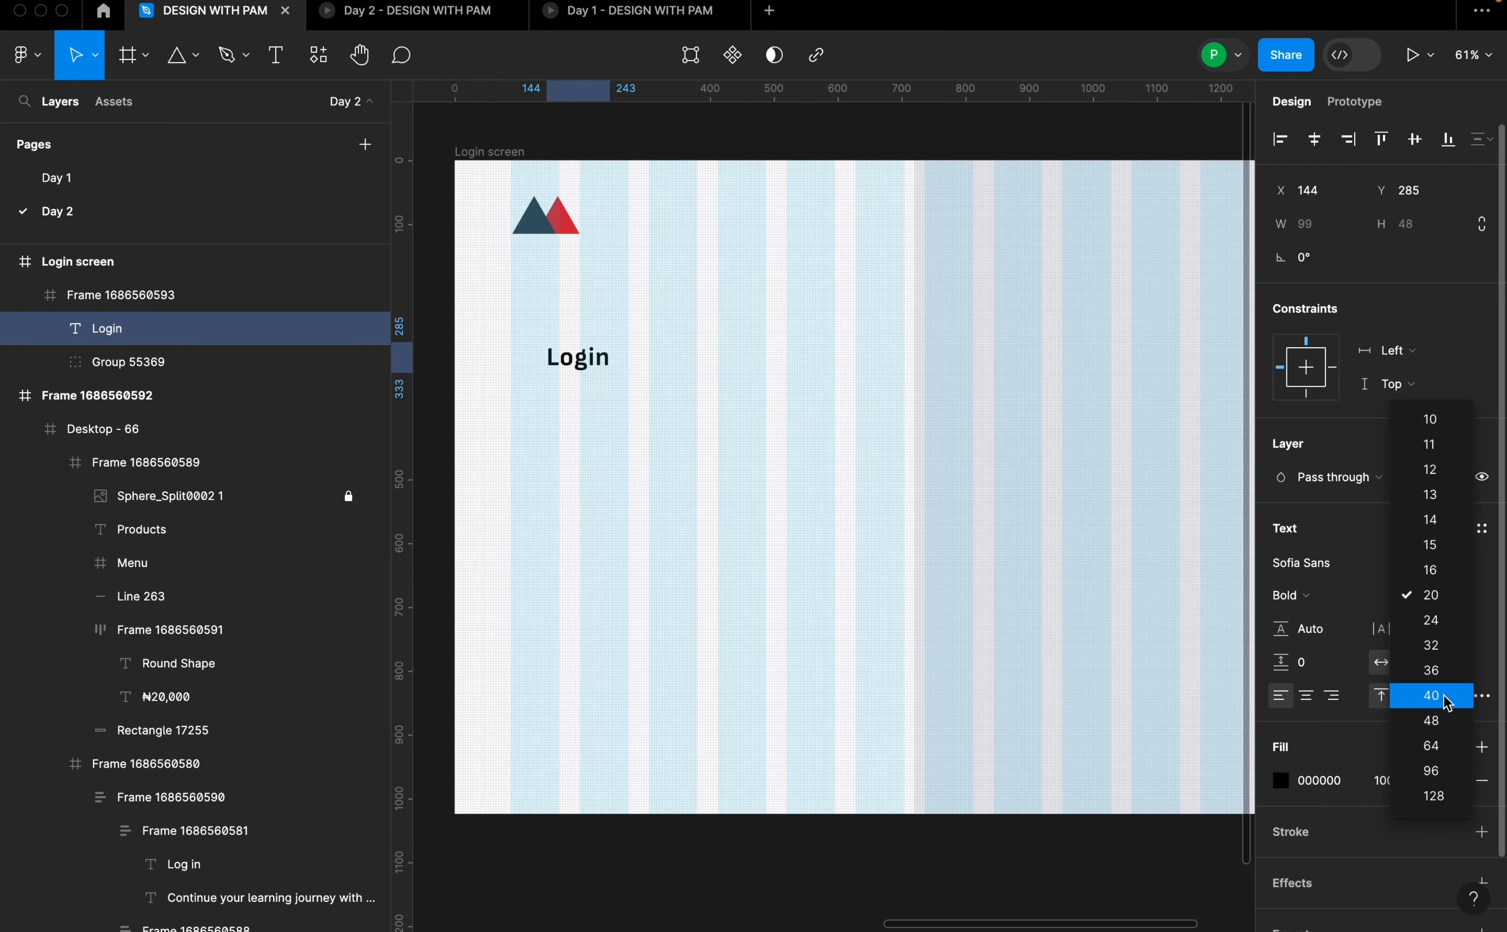
pyautogui.click(1437, 672)
# - Position the Login heading at X 85, Y 290 and apply the black 100% colour style to it
pyautogui.moveTo(579, 357); pyautogui.dragTo(557, 368)
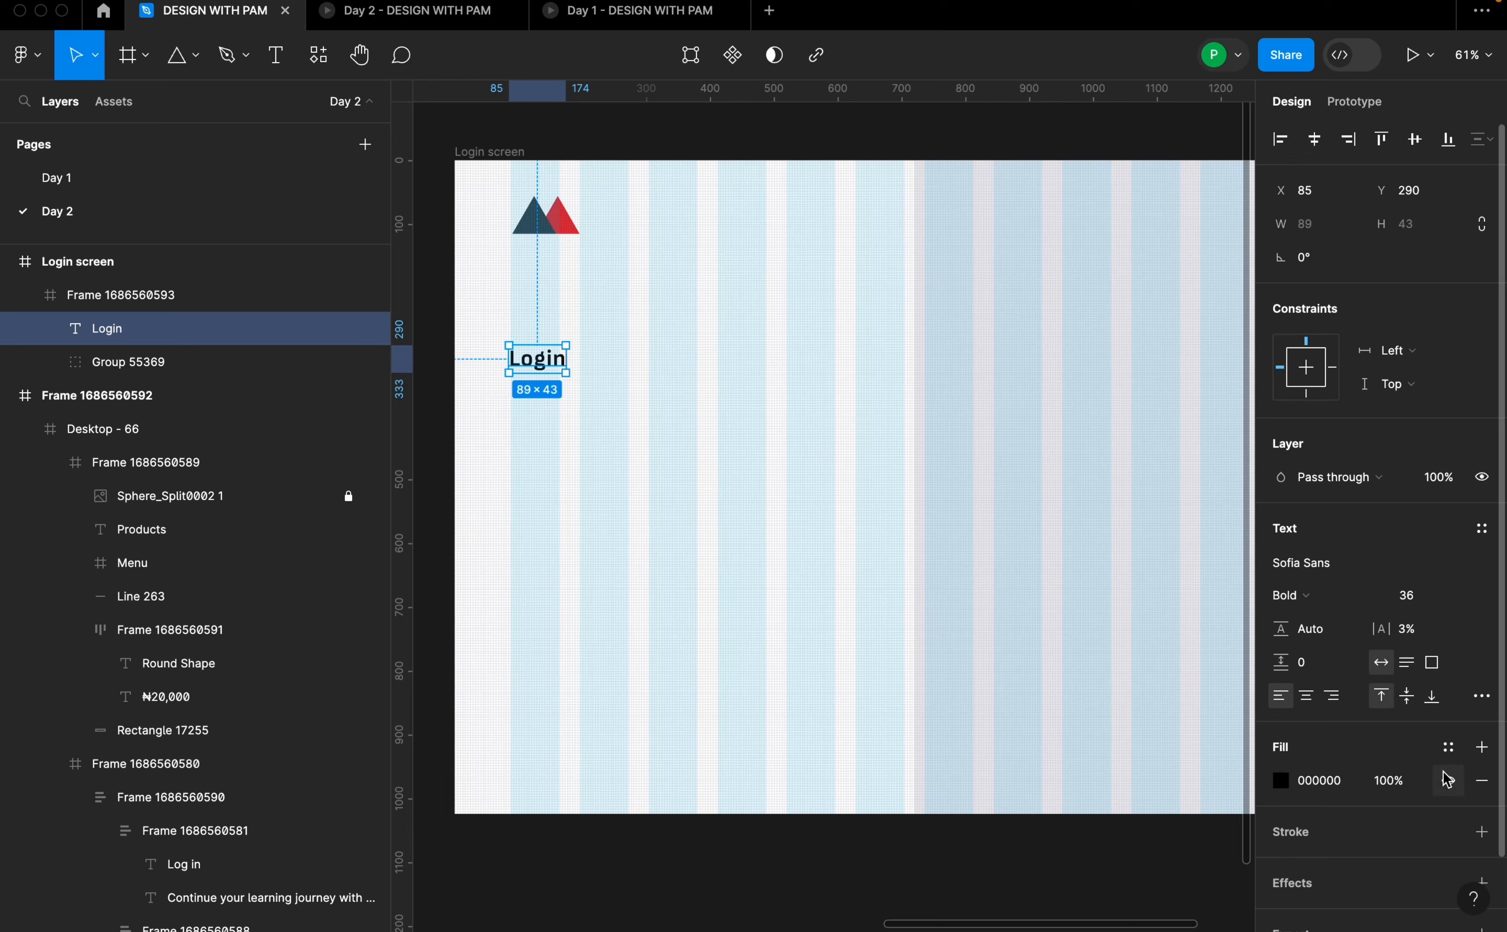
pyautogui.click(1448, 748)
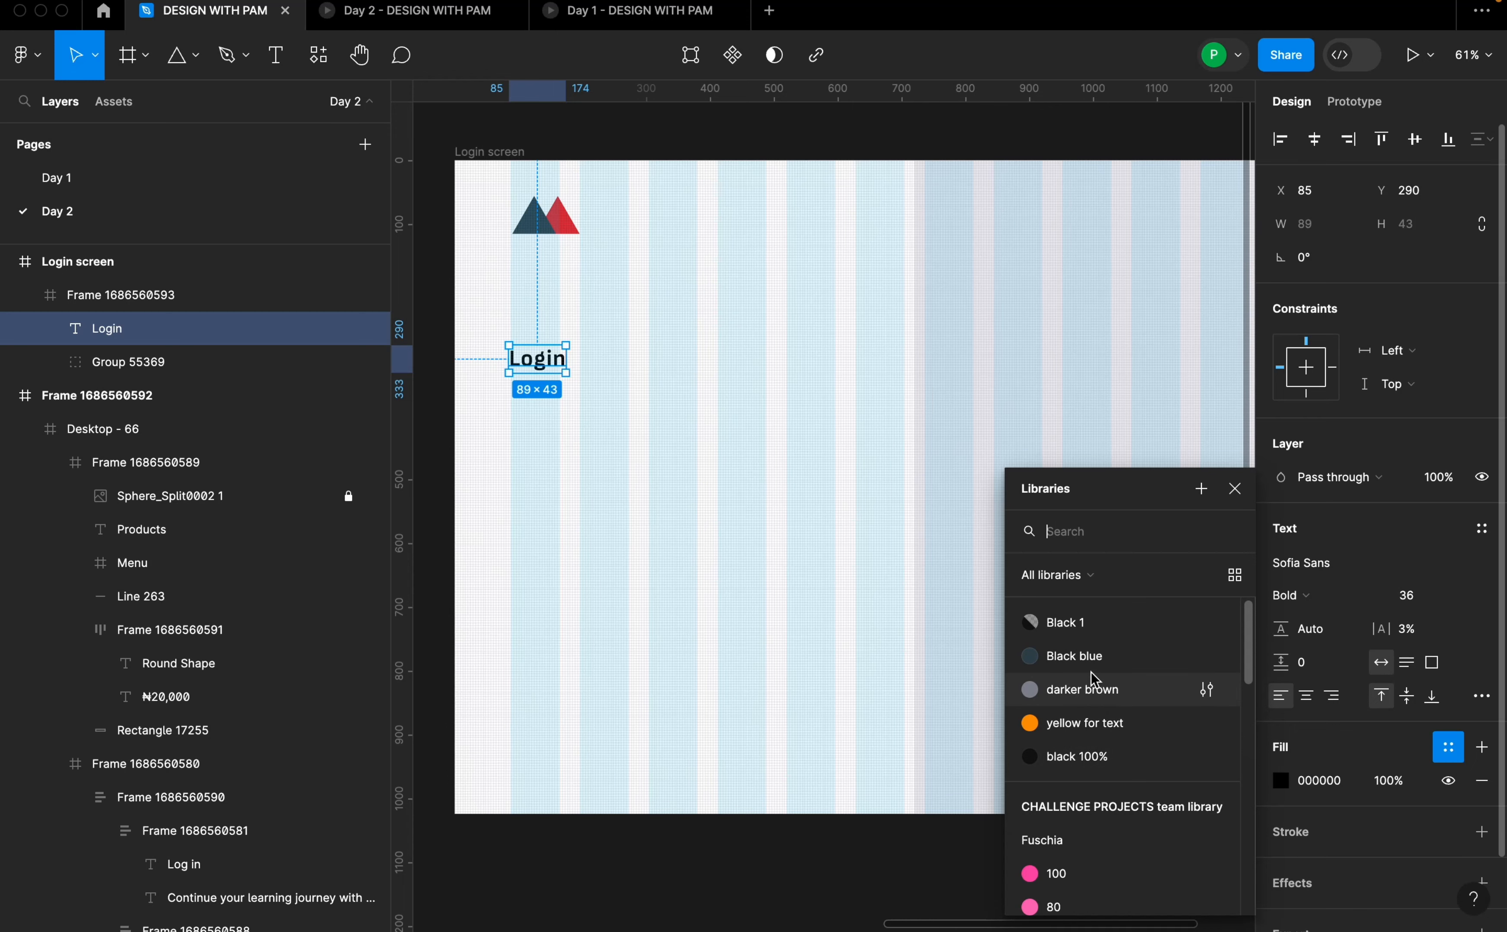
pyautogui.click(1077, 756)
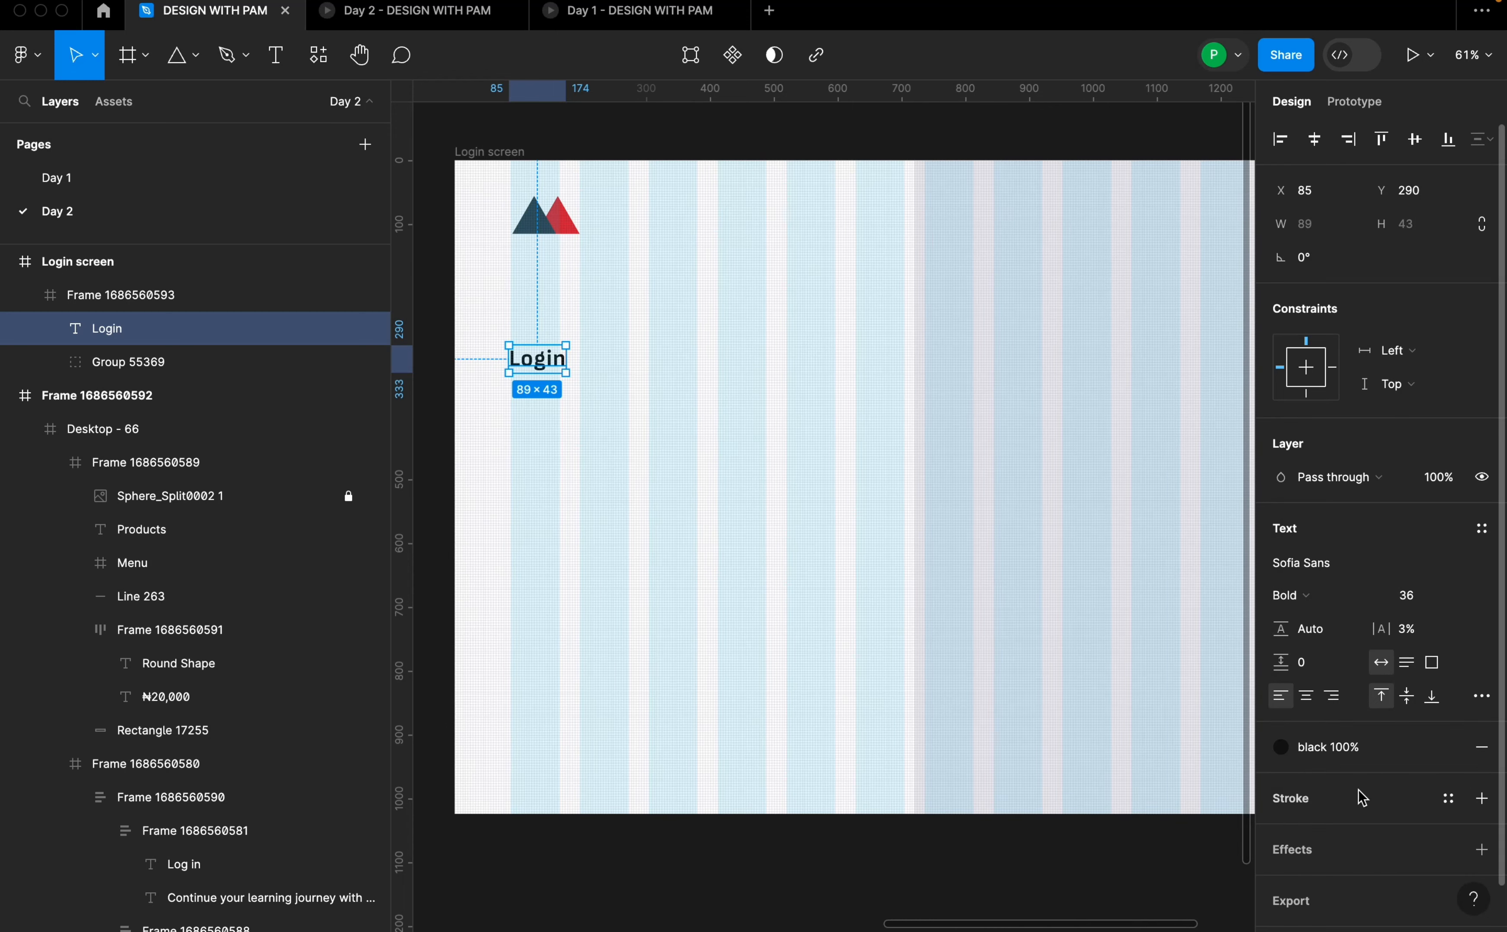
# - Detach the black 100% colour style from the Login heading, keeping the fill as plain colour 101010
pyautogui.click(1450, 749)
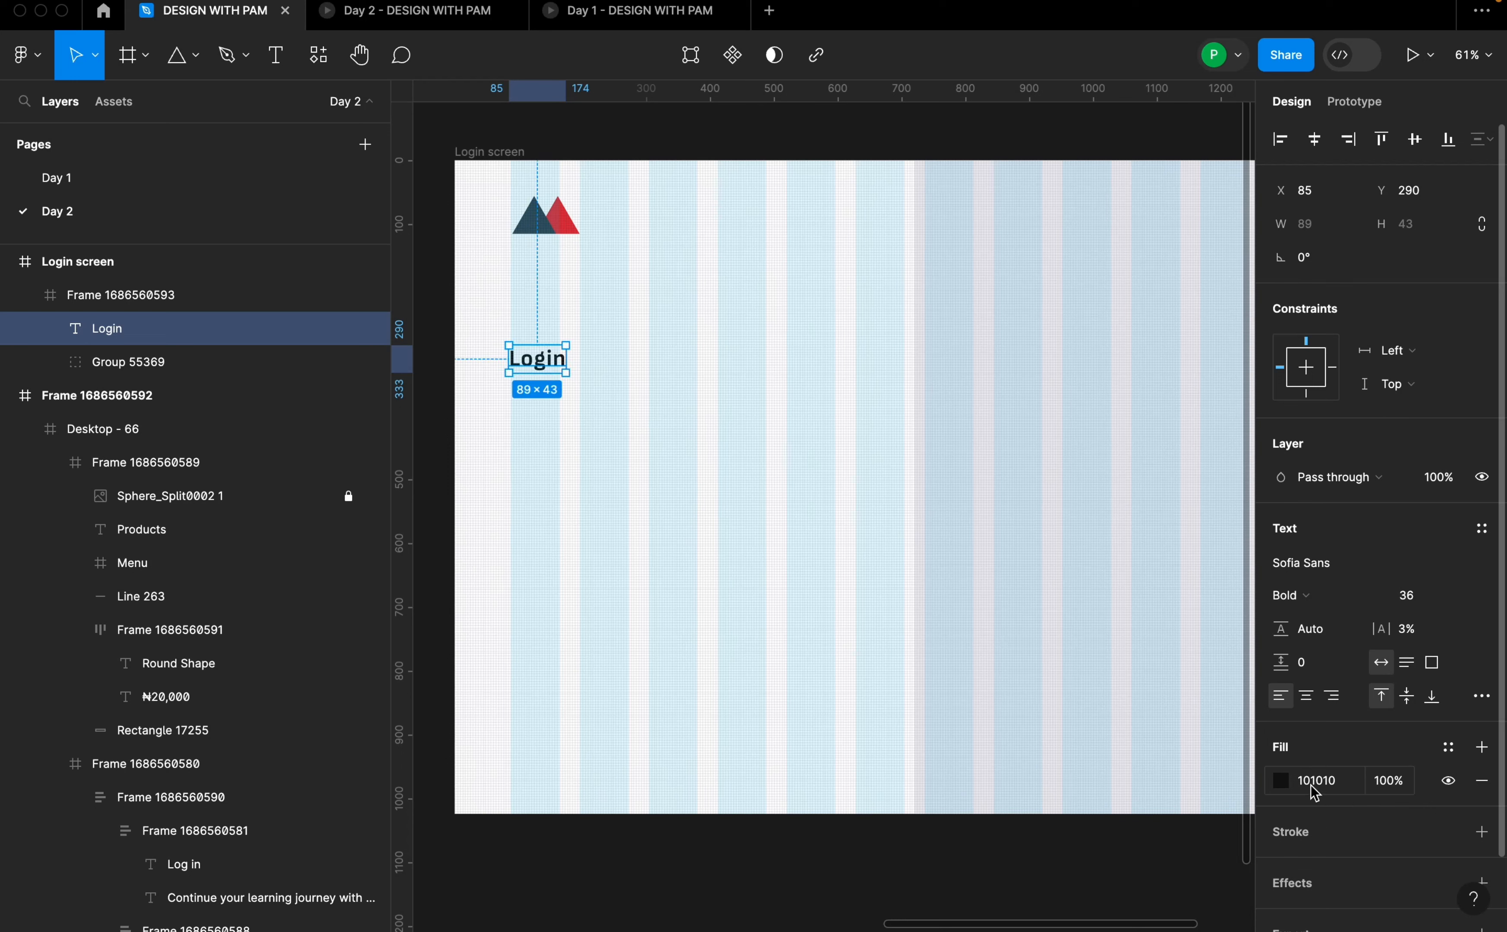
pyautogui.click(543, 362)
pyautogui.click(550, 421)
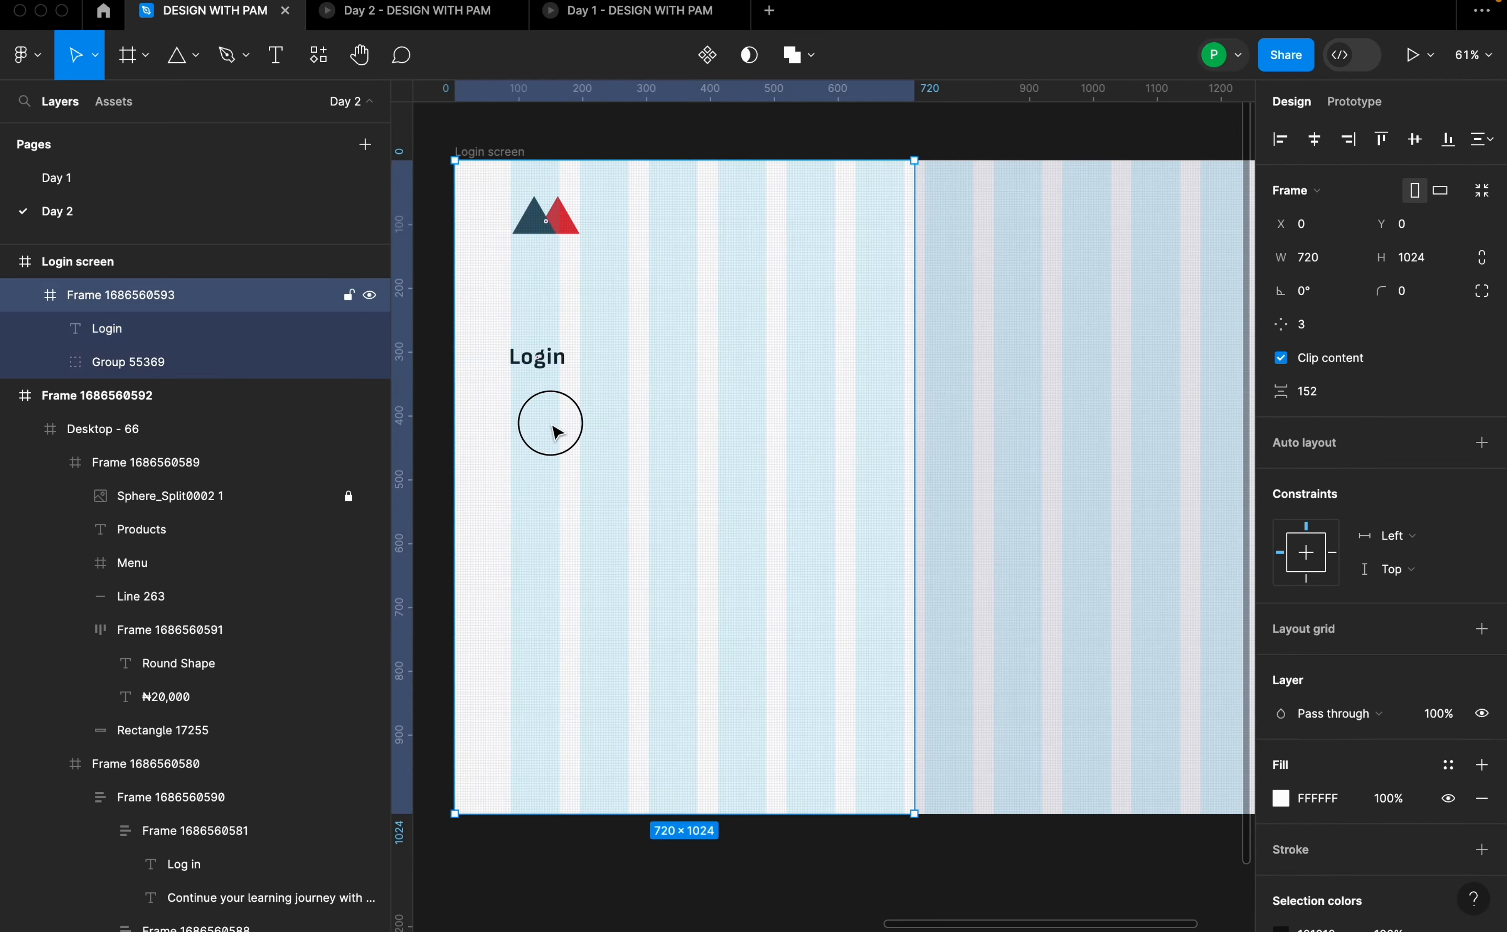
# - Add the tagline text "Continue your learing journey with Hello Dreams" below the Login heading
pyautogui.press('t')
pyautogui.click(520, 422)
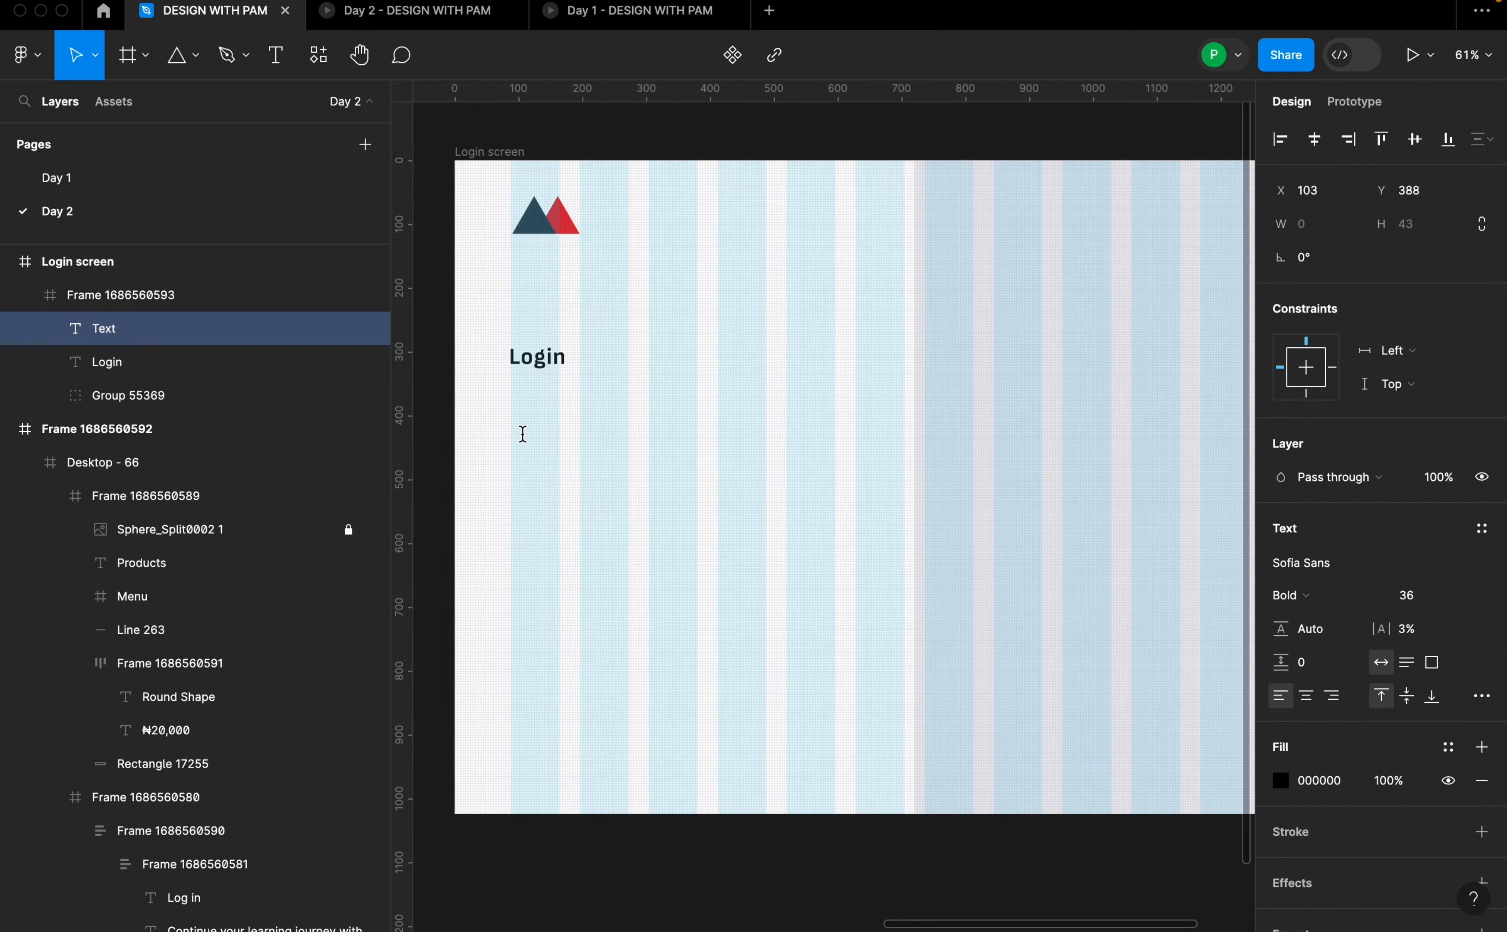
pyautogui.scroll(-6, 848, 496)
pyautogui.scroll(10, 588, 446)
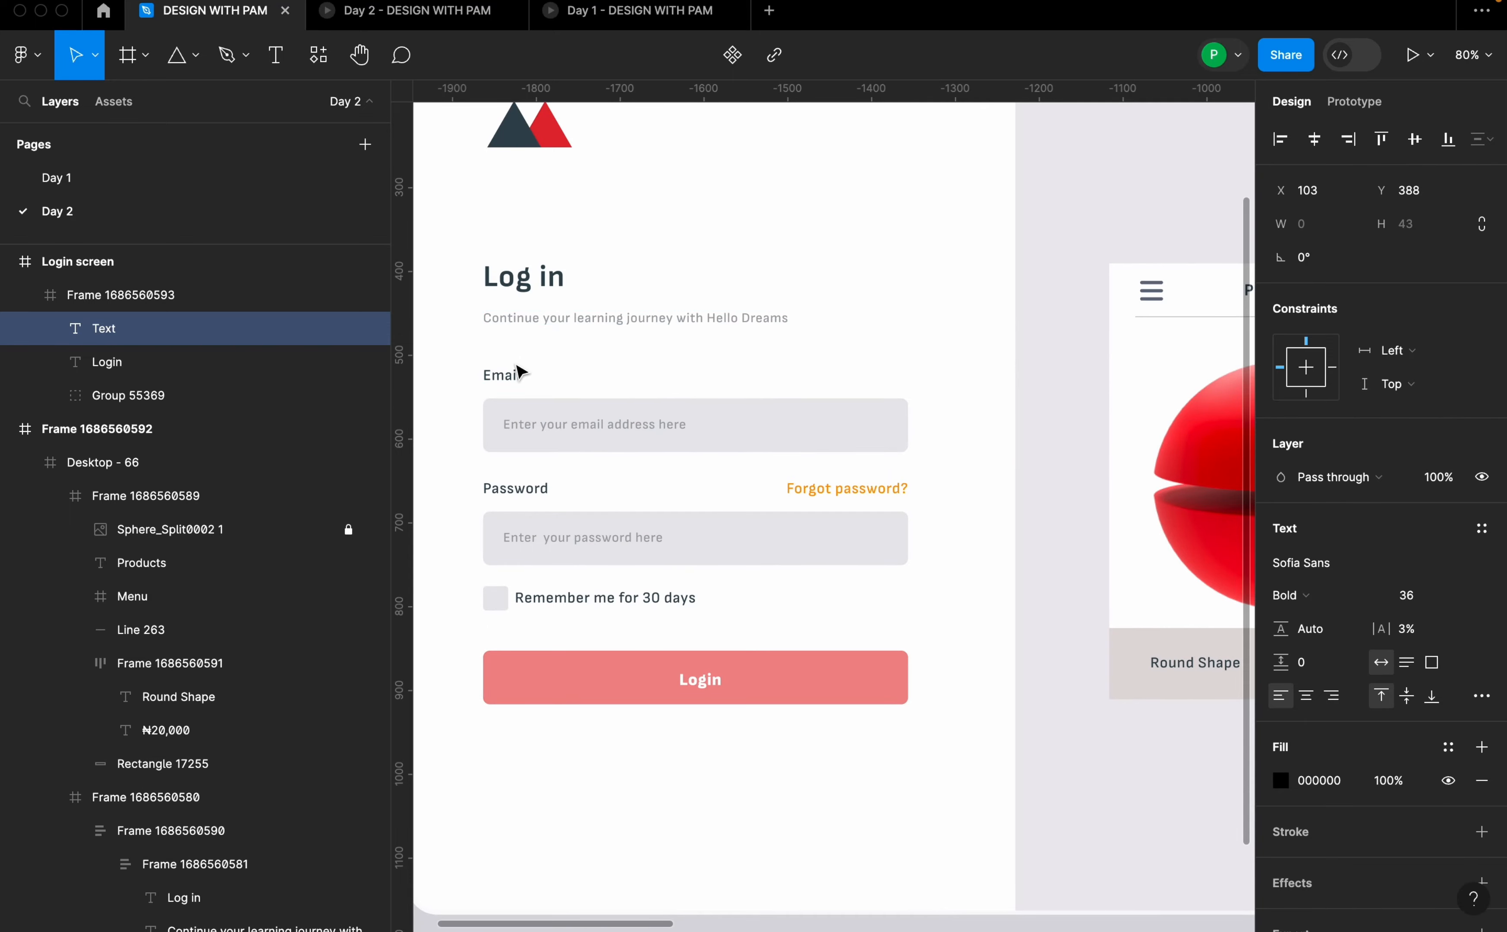
pyautogui.scroll(-6, 520, 372)
pyautogui.scroll(4, 866, 372)
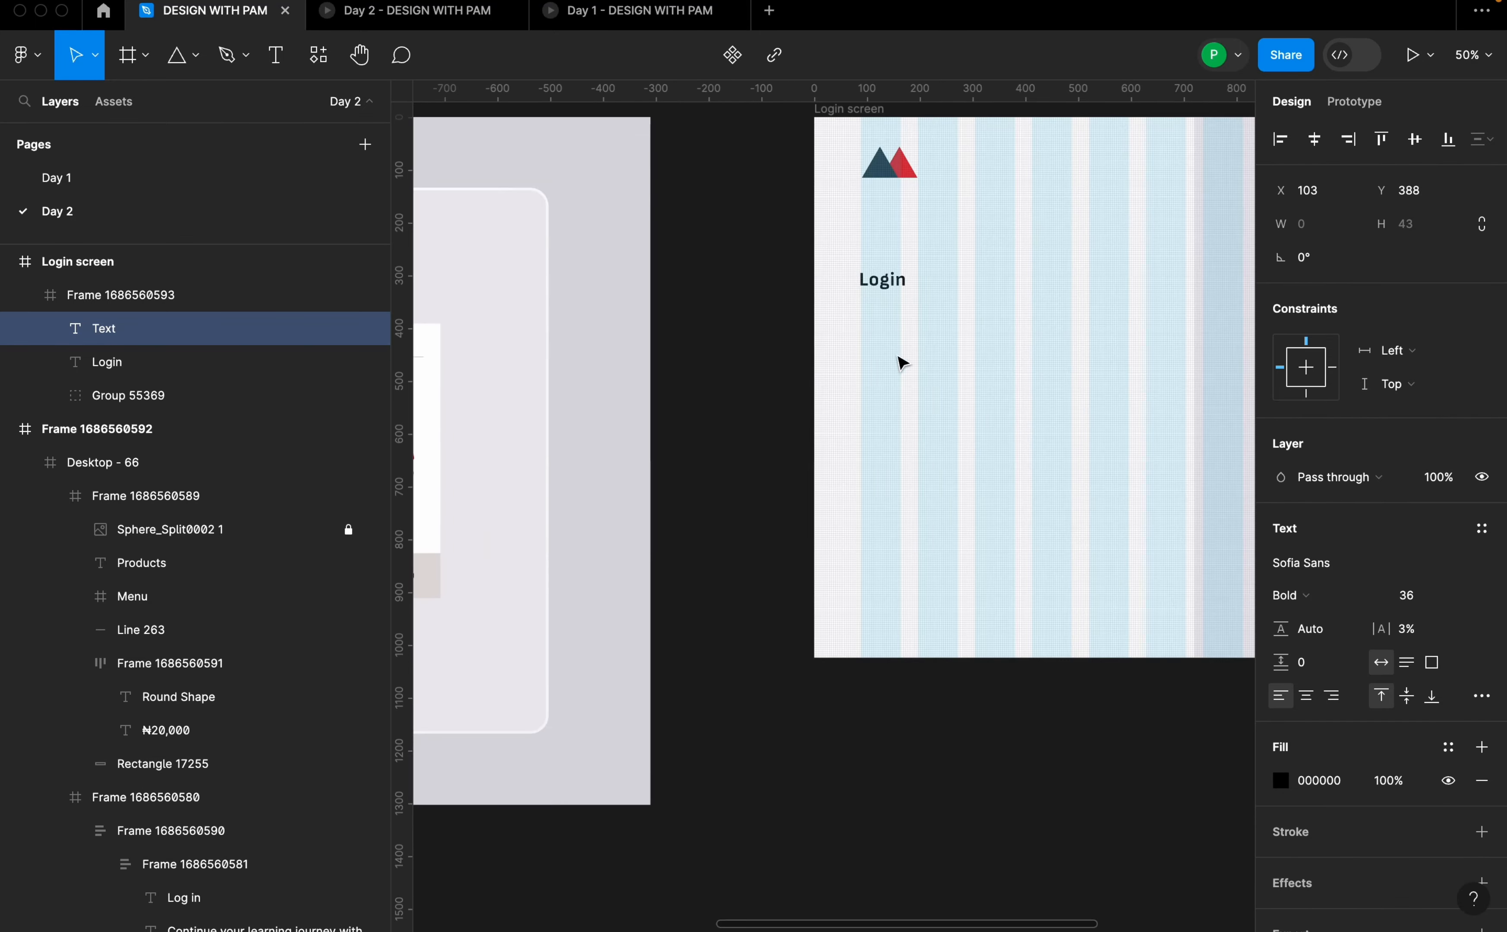
pyautogui.scroll(3, 902, 363)
pyautogui.write('Co')
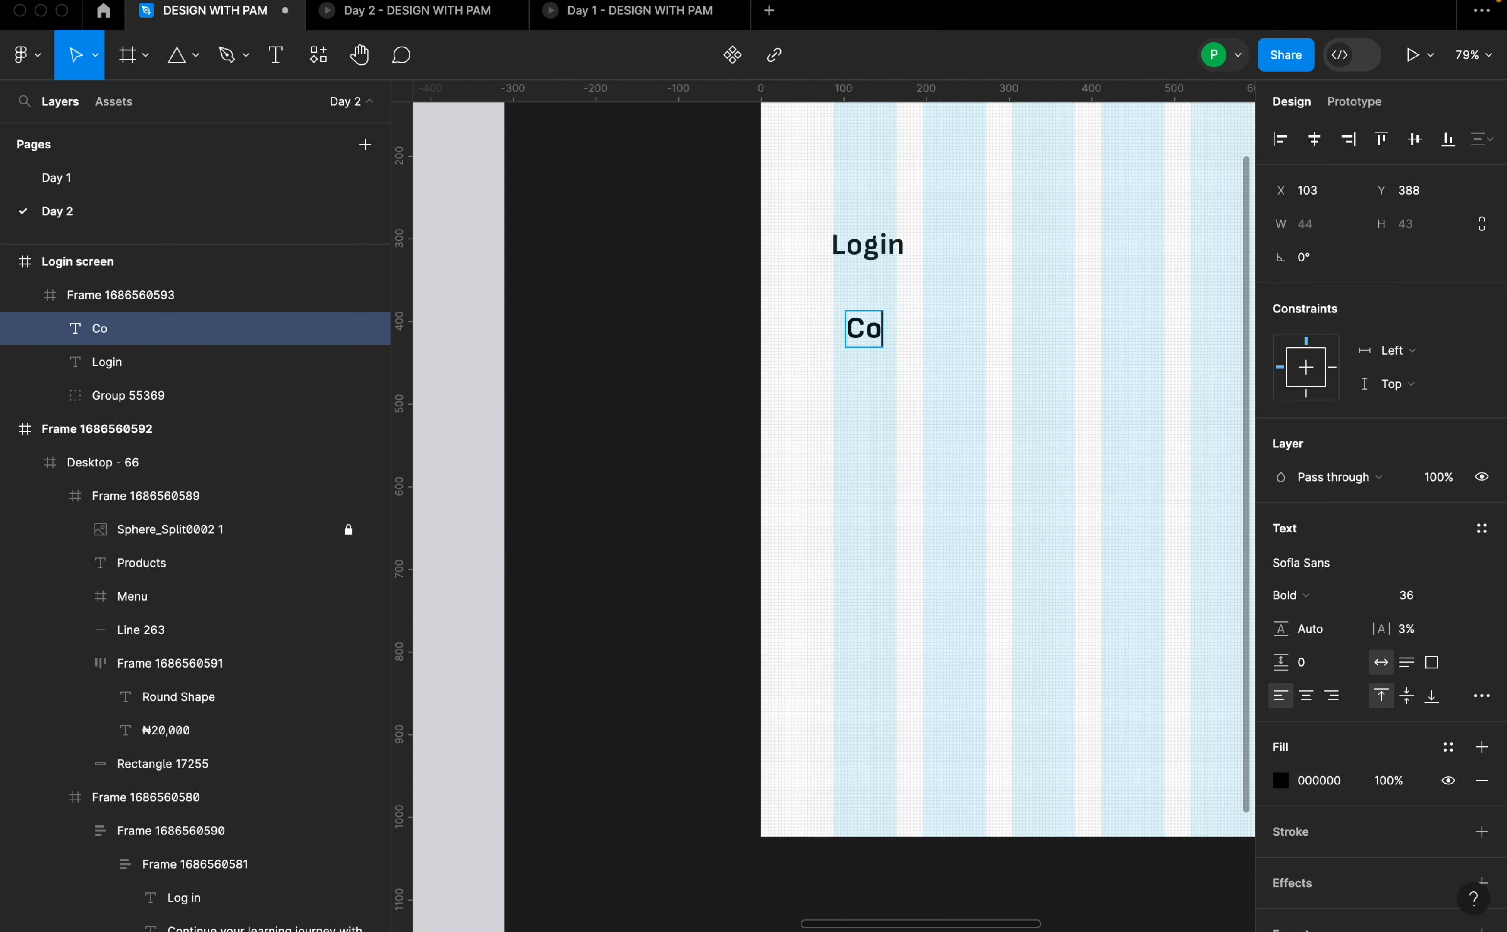
pyautogui.write('ntinue')
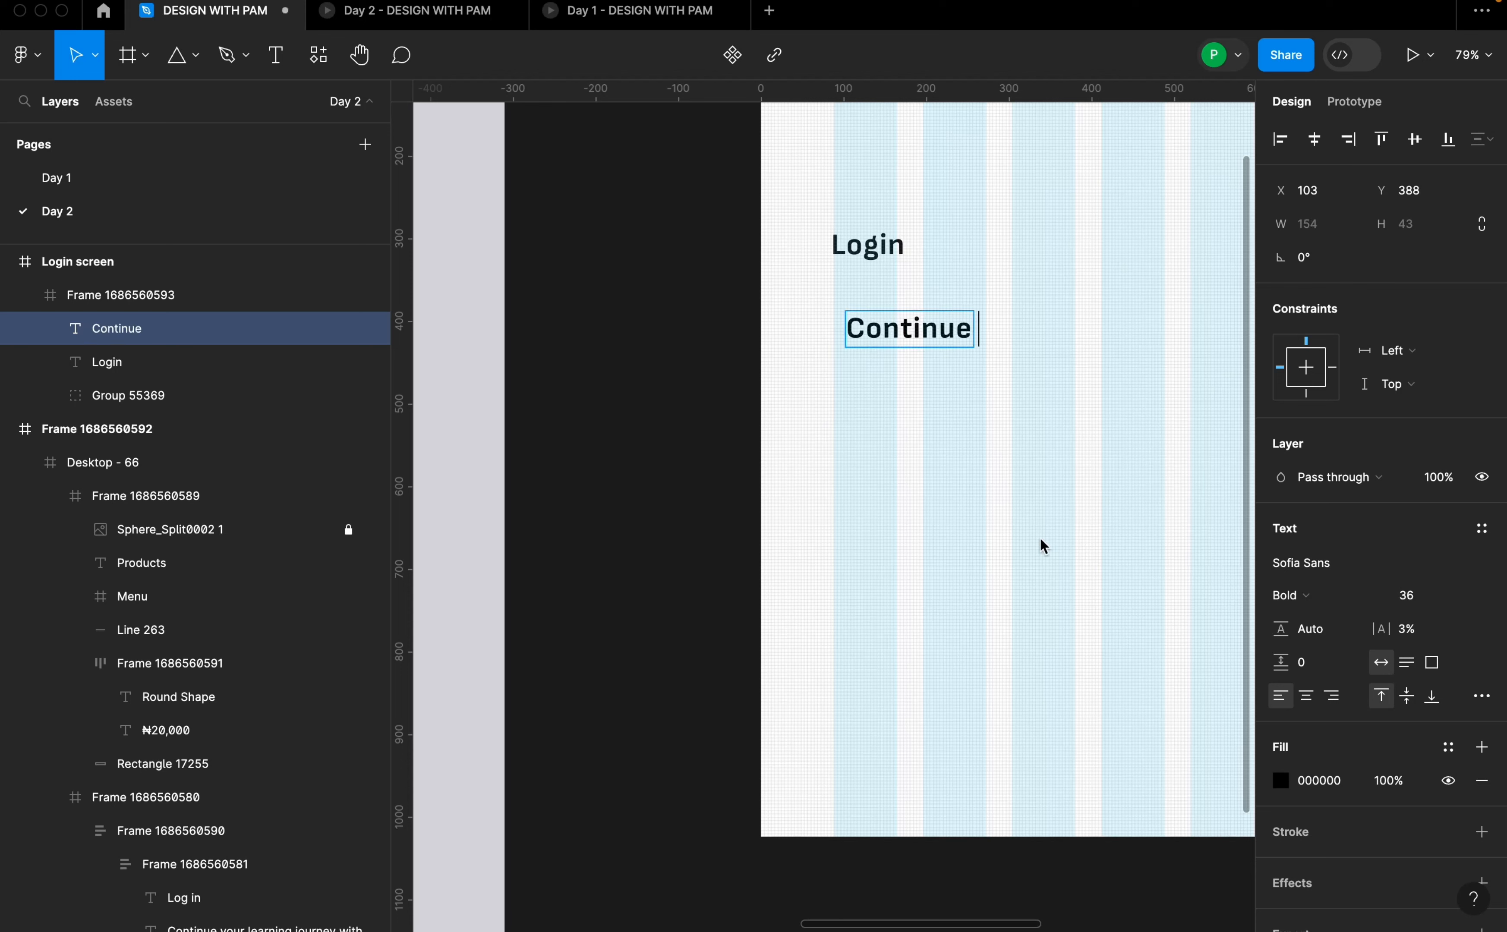
pyautogui.write(' your lea')
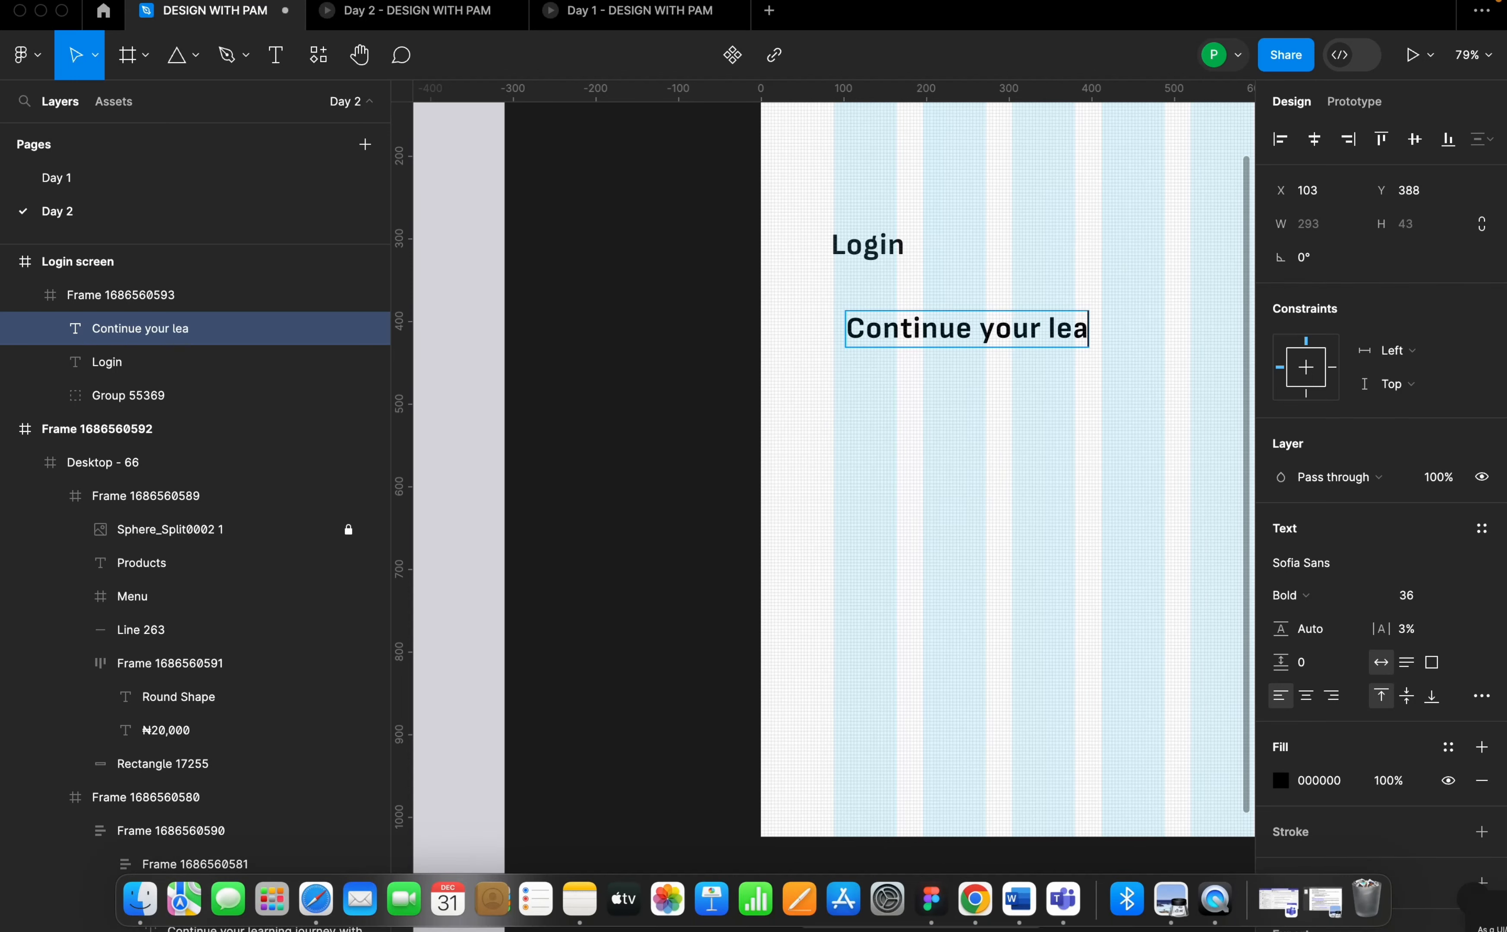
pyautogui.write('ring journey with Hello Dreams')
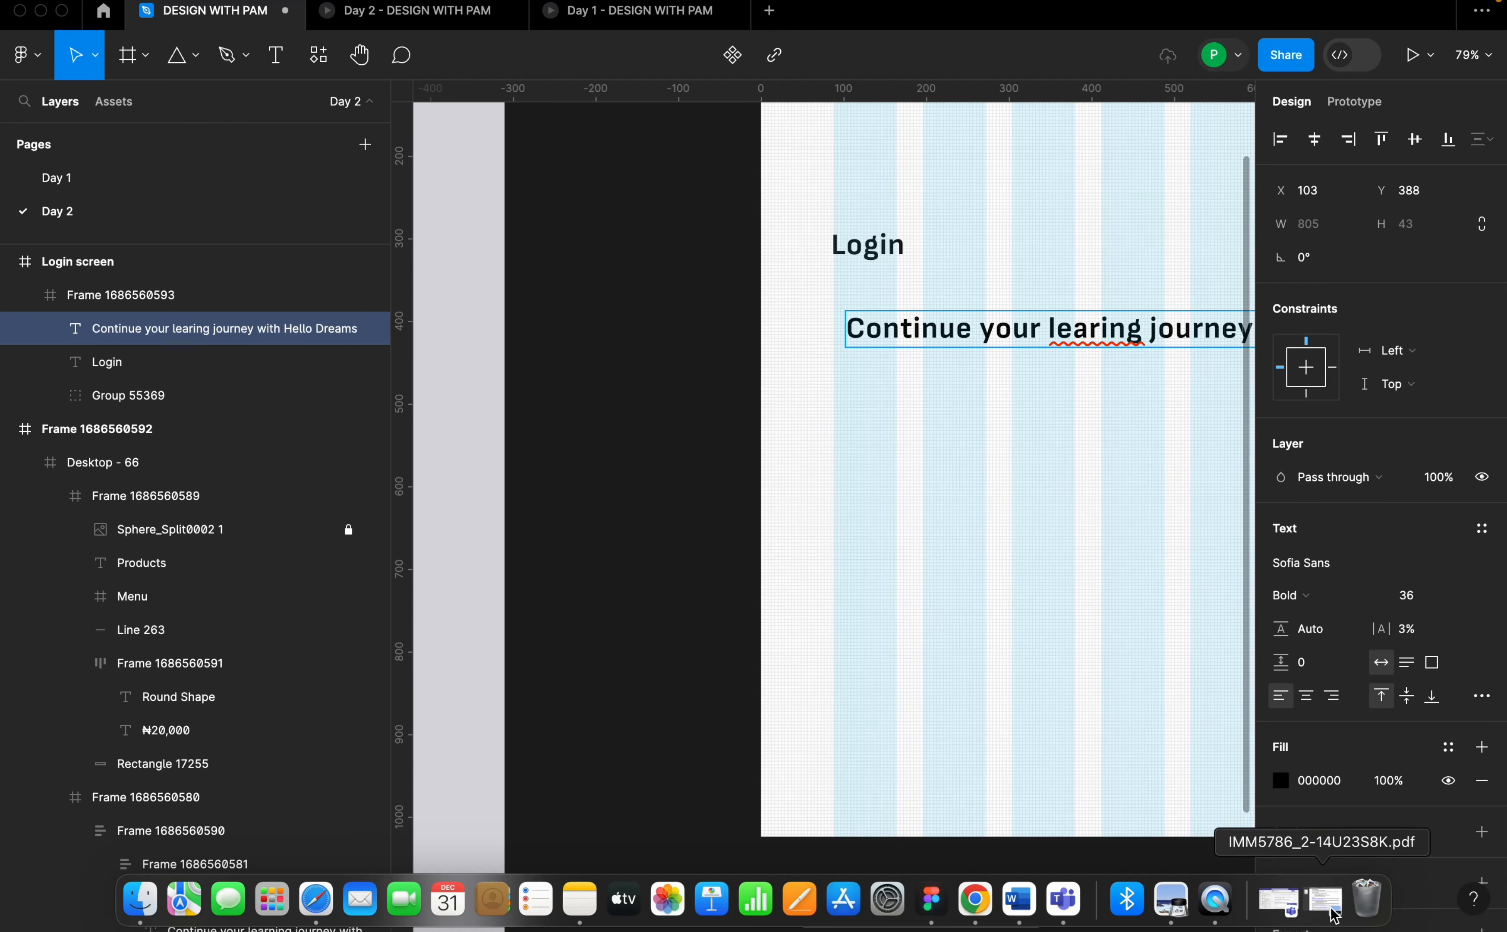
# - Set the tagline's font size to 16
pyautogui.scroll(-10, 978, 595)
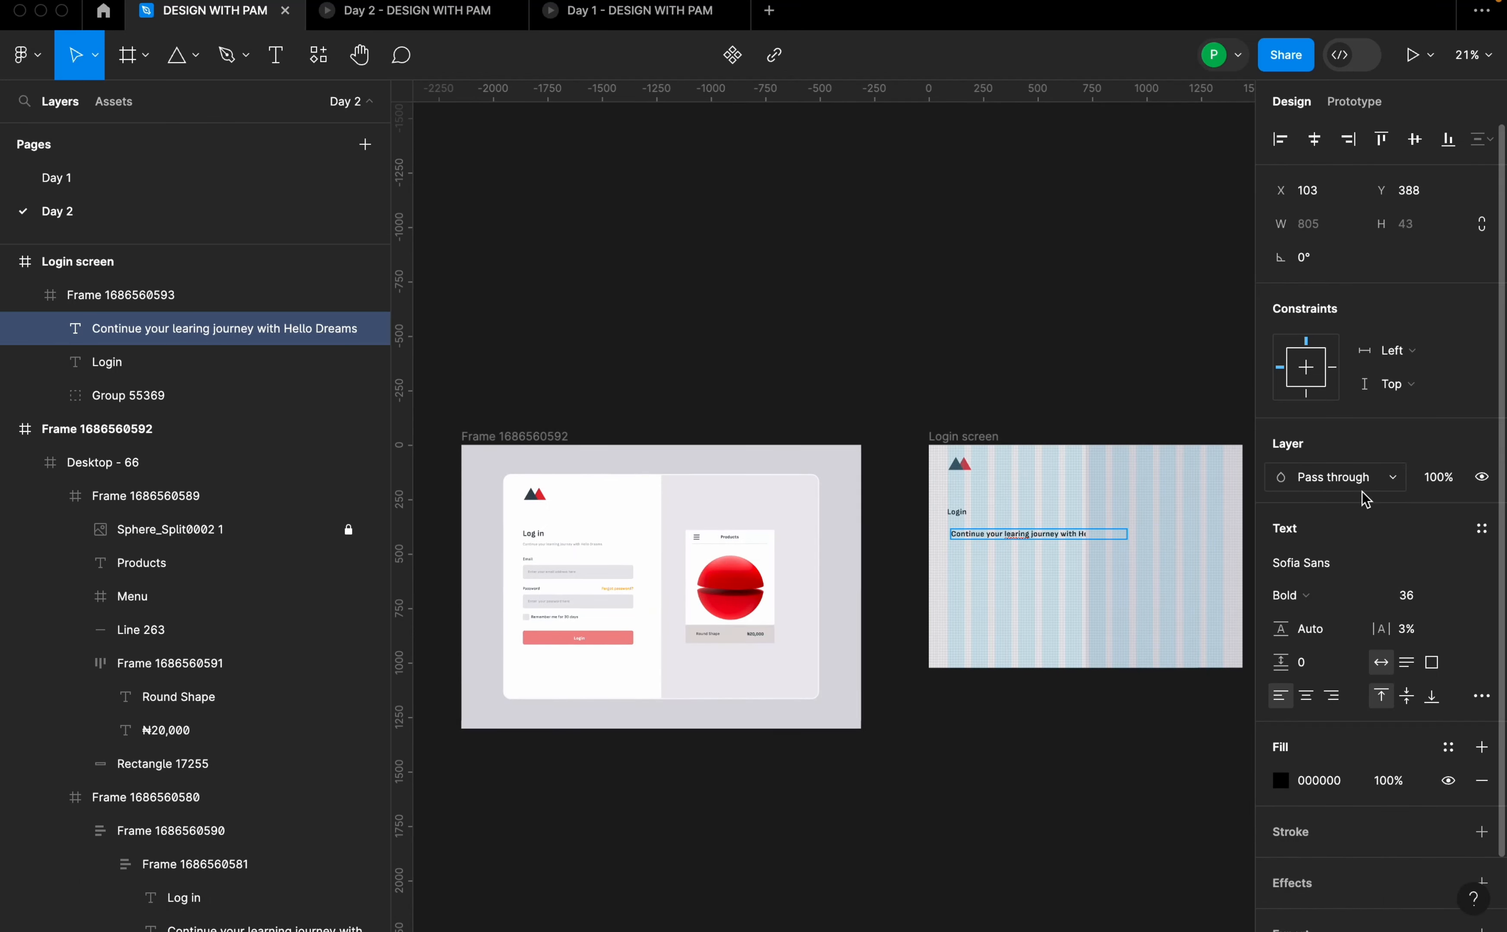
pyautogui.scroll(5, 1136, 566)
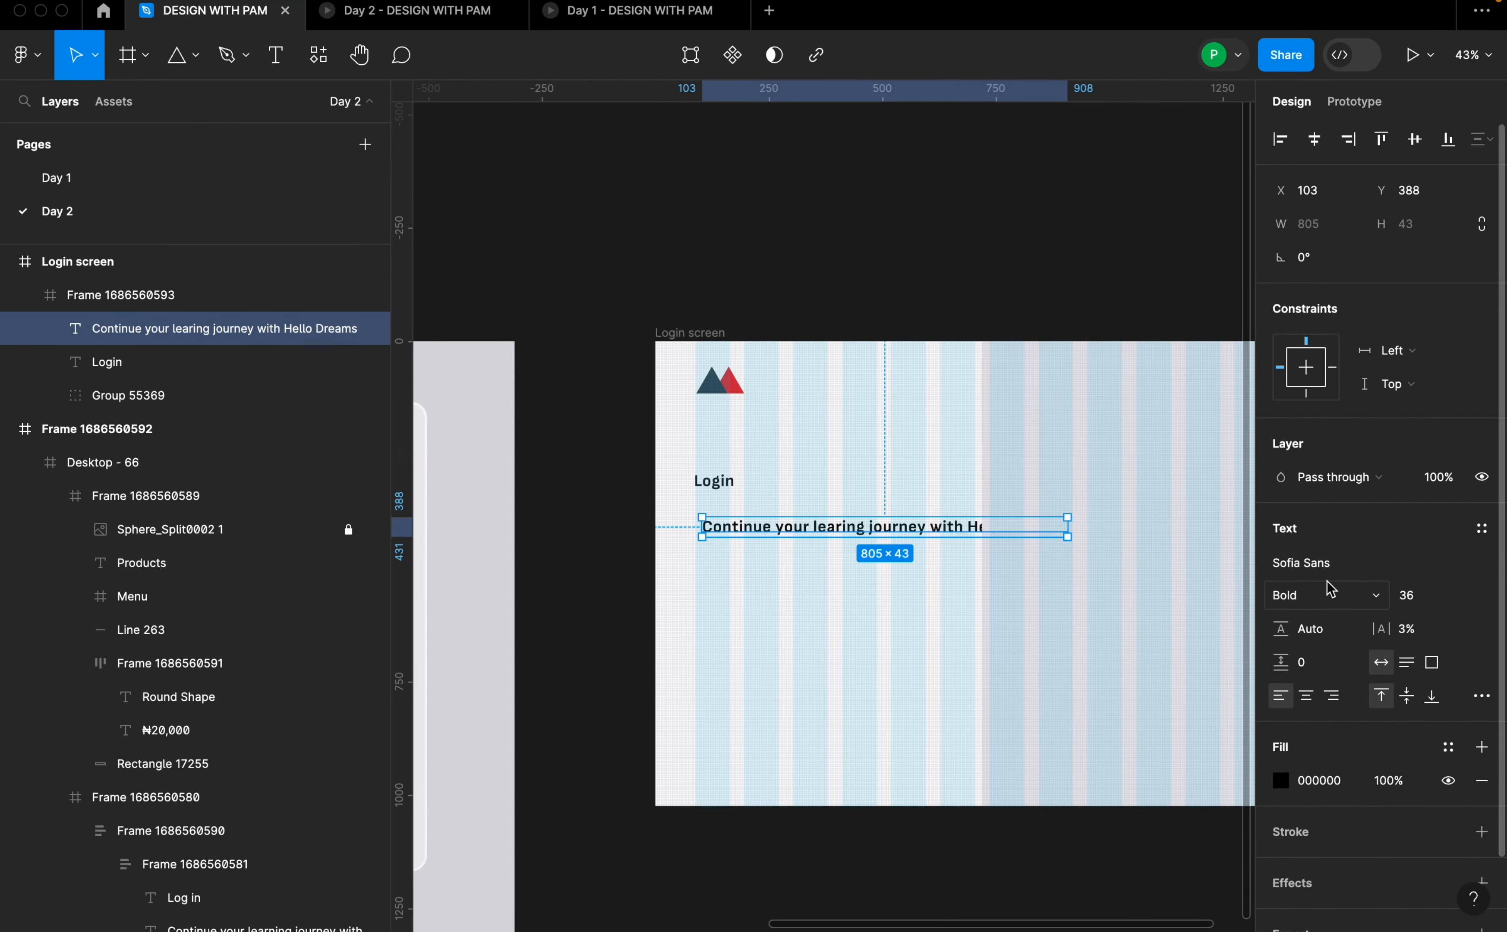
pyautogui.click(1456, 610)
pyautogui.click(1430, 495)
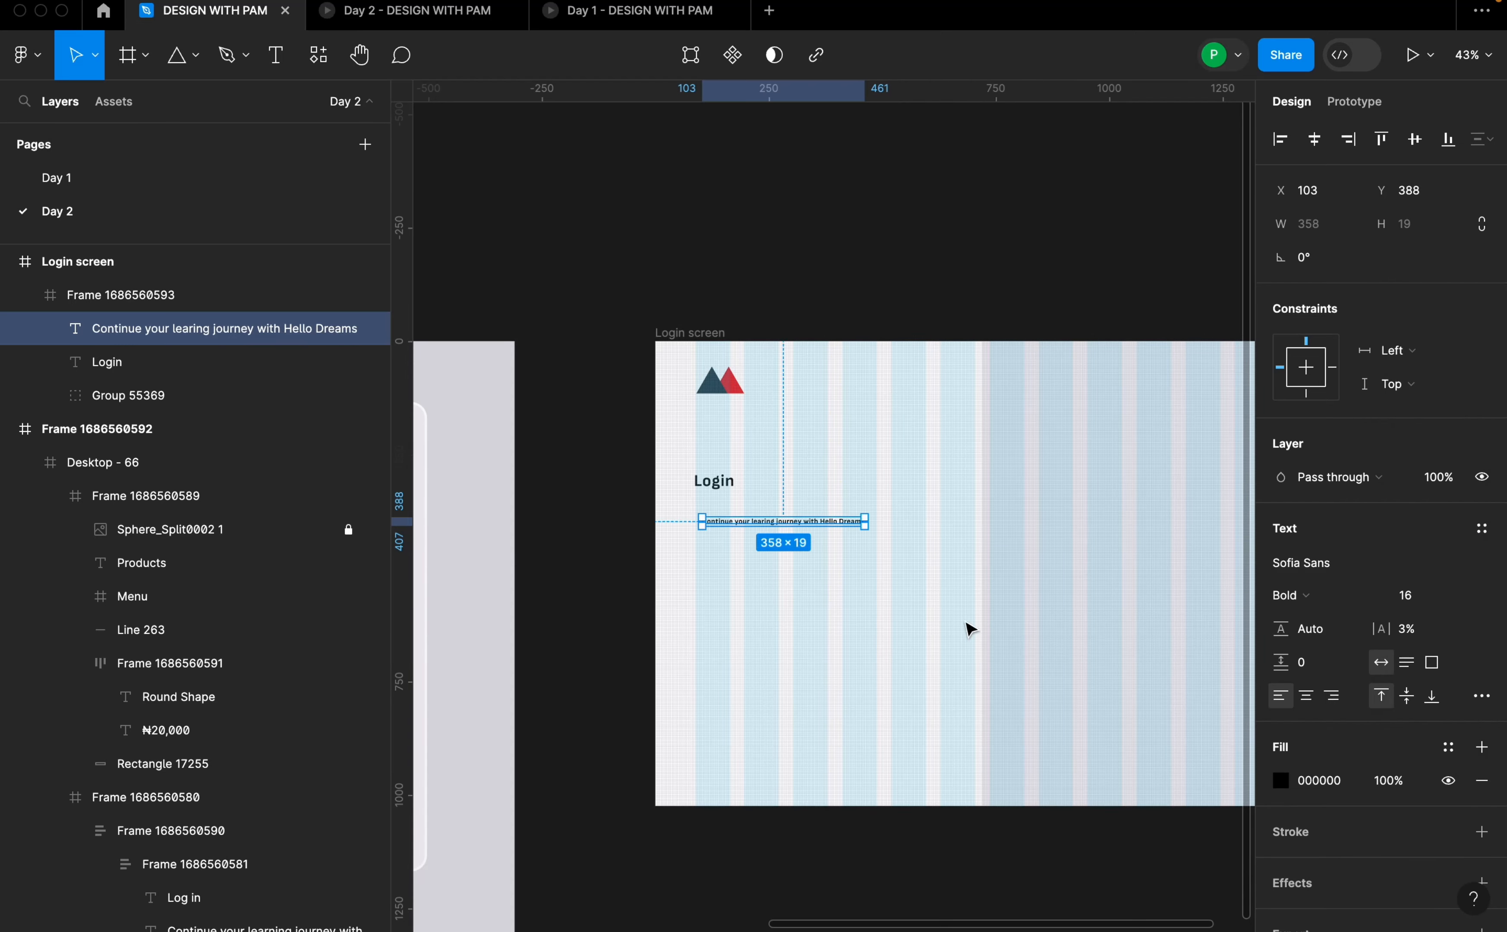
# - Move the tagline to X 85, Y 371 and the Login heading to X 85, Y 287
pyautogui.scroll(5, 771, 529)
pyautogui.moveTo(758, 517); pyautogui.dragTo(748, 505)
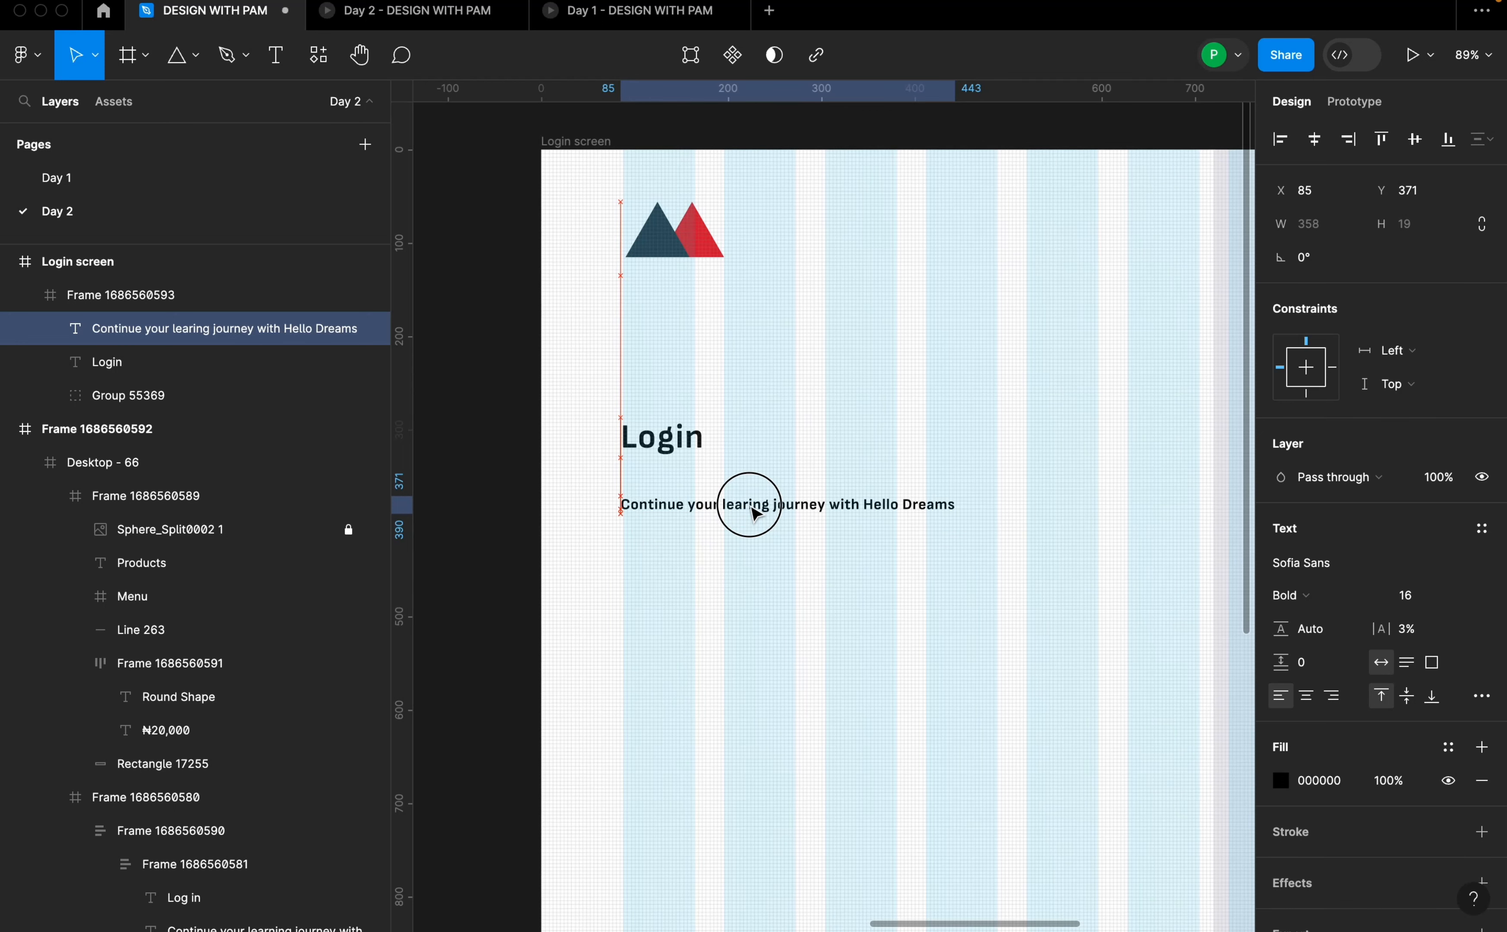
pyautogui.moveTo(658, 438); pyautogui.dragTo(673, 444)
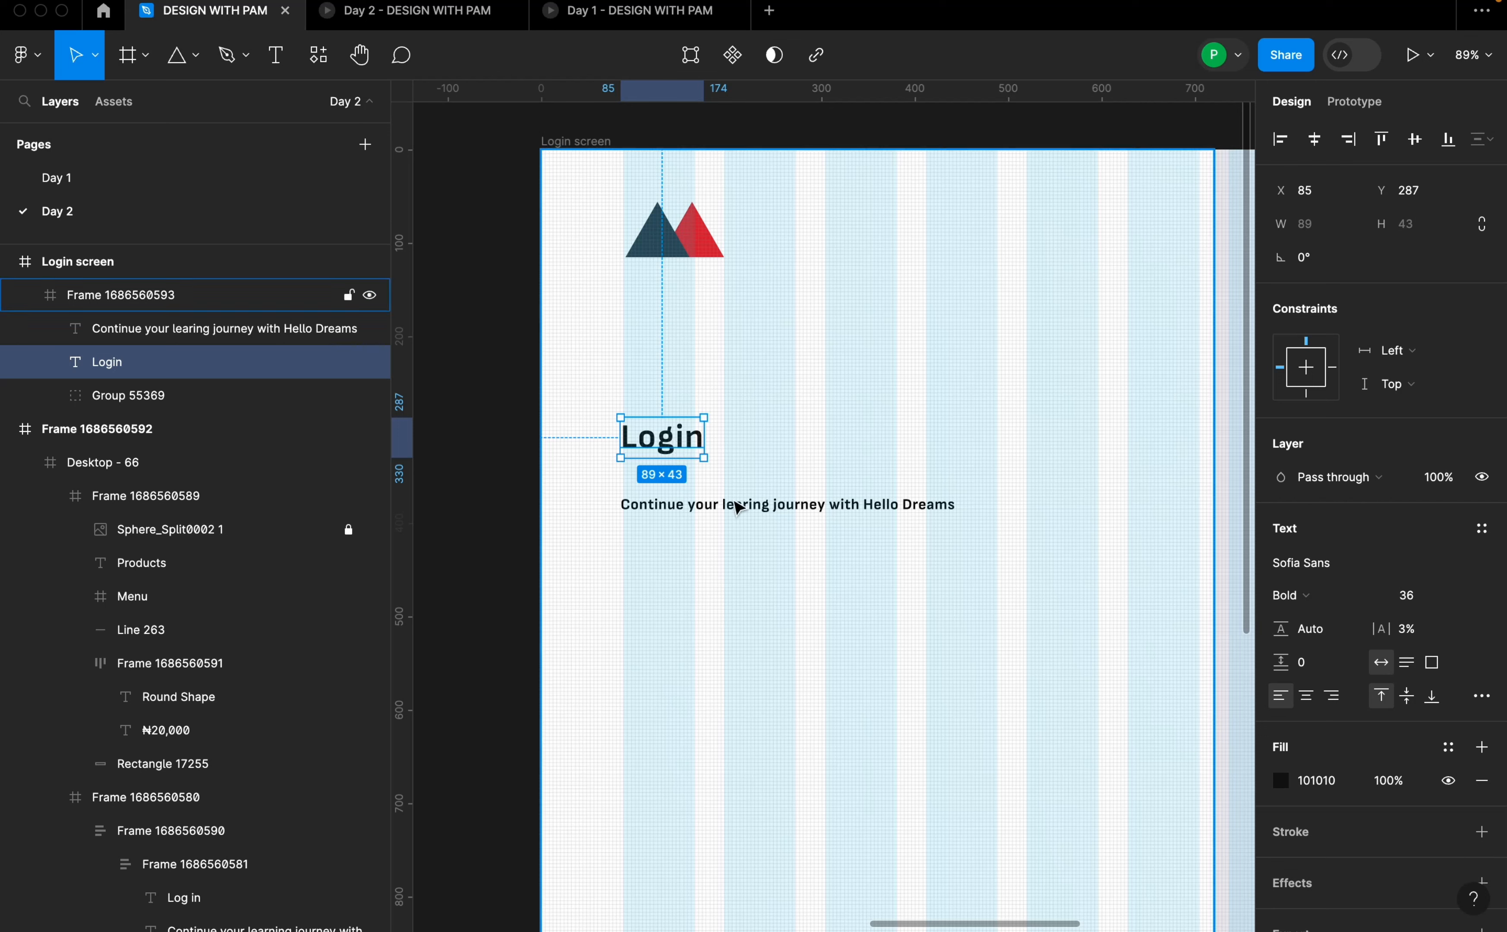
# - Change the tagline's font weight to Medium
pyautogui.click(760, 511)
pyautogui.click(1337, 596)
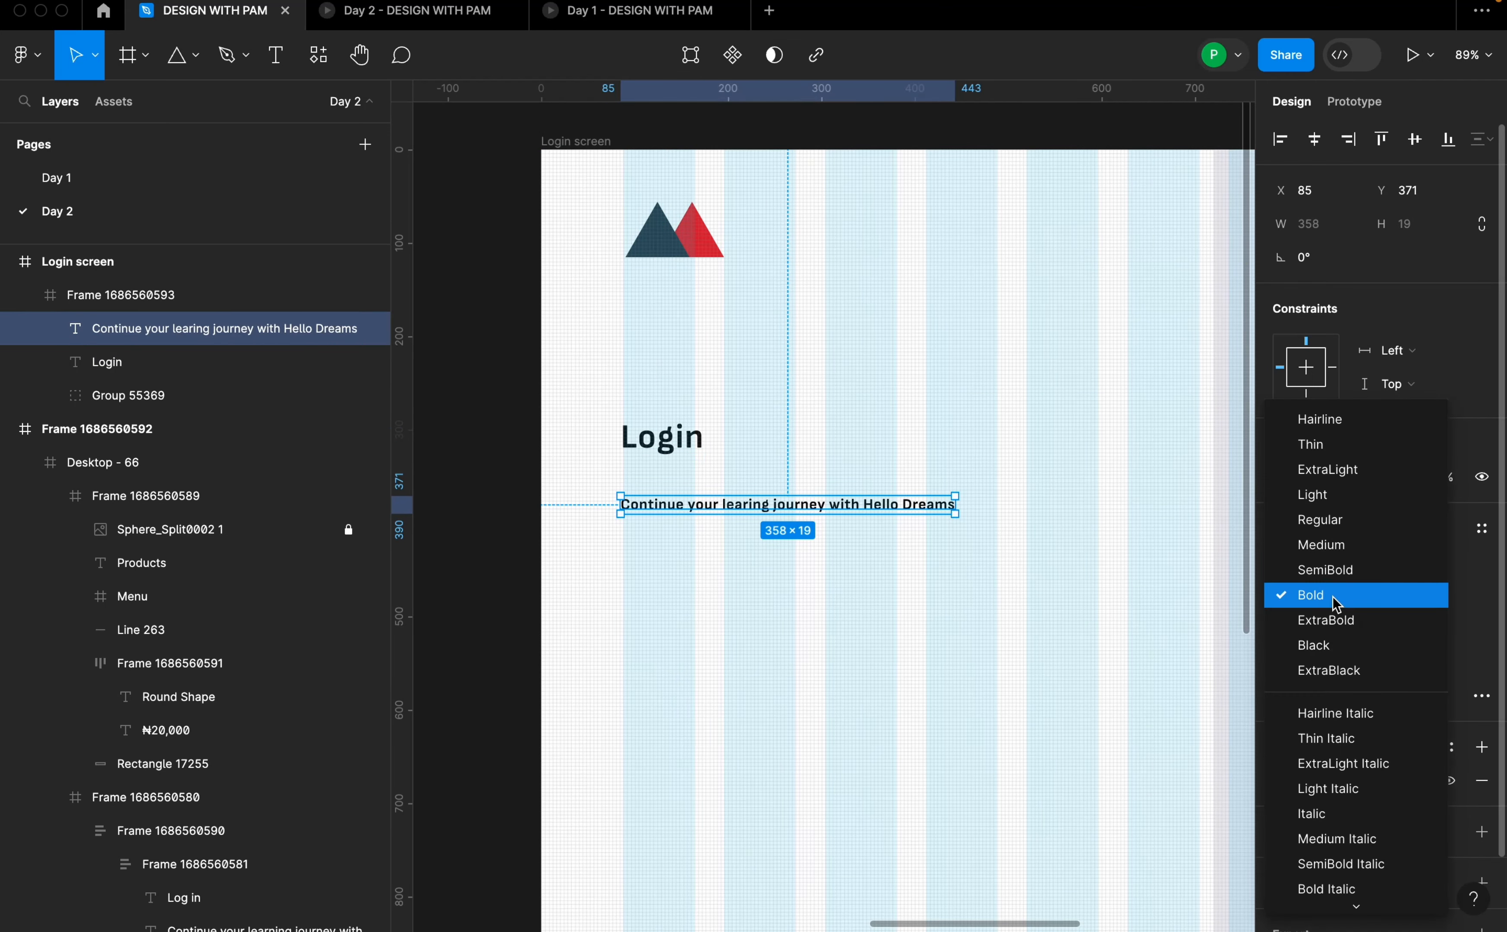
pyautogui.click(1330, 549)
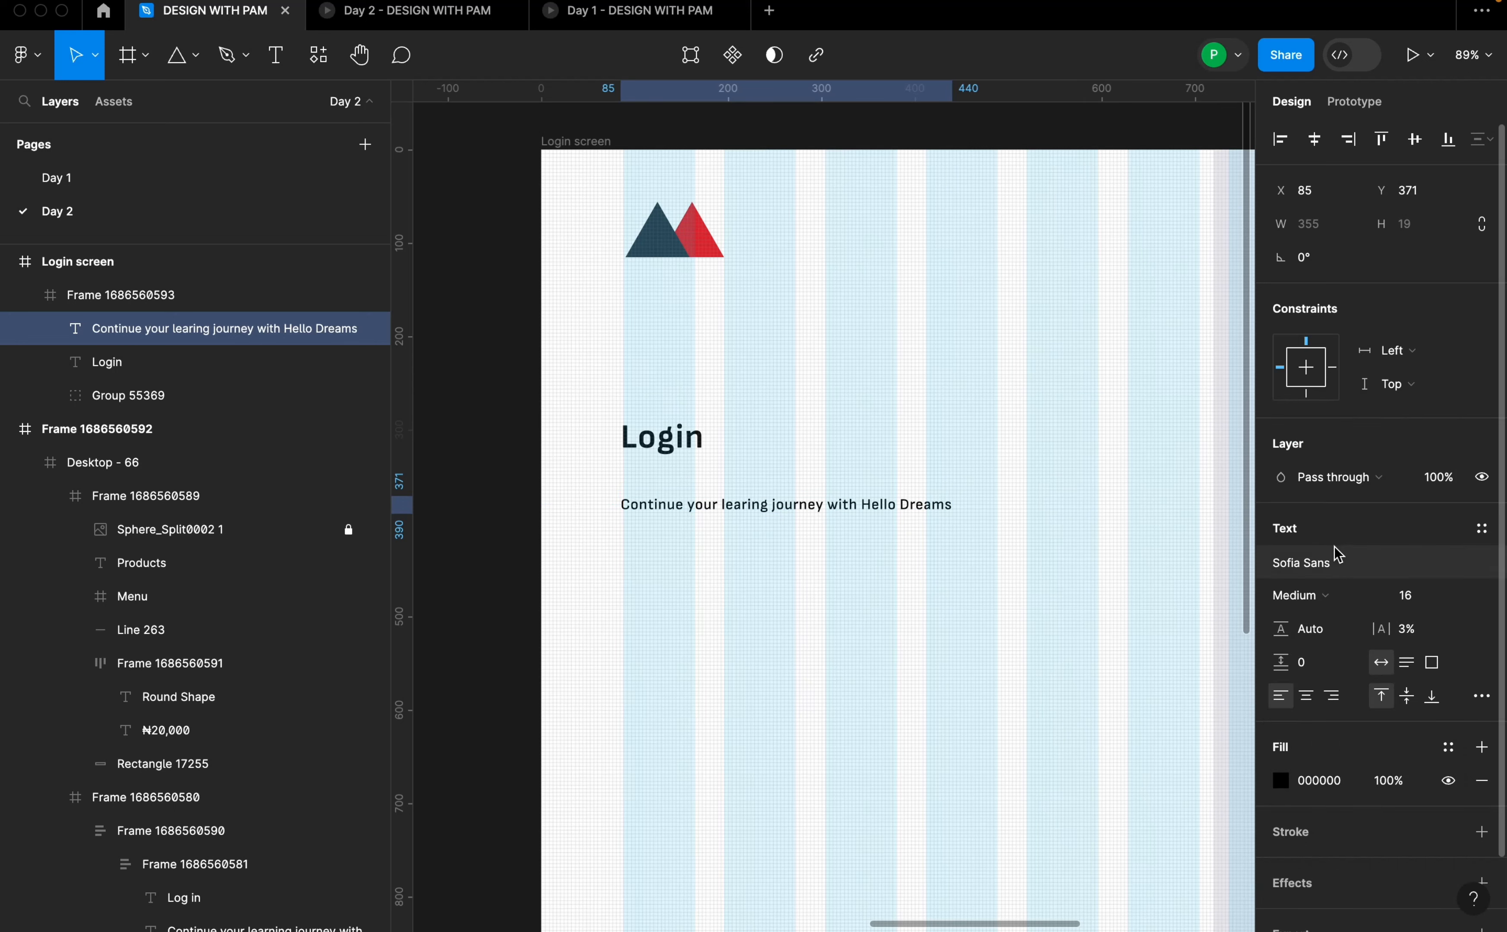
# - Set the tagline's fill colour to A0A4A9 and move it up to Y 353
pyautogui.click(1343, 792)
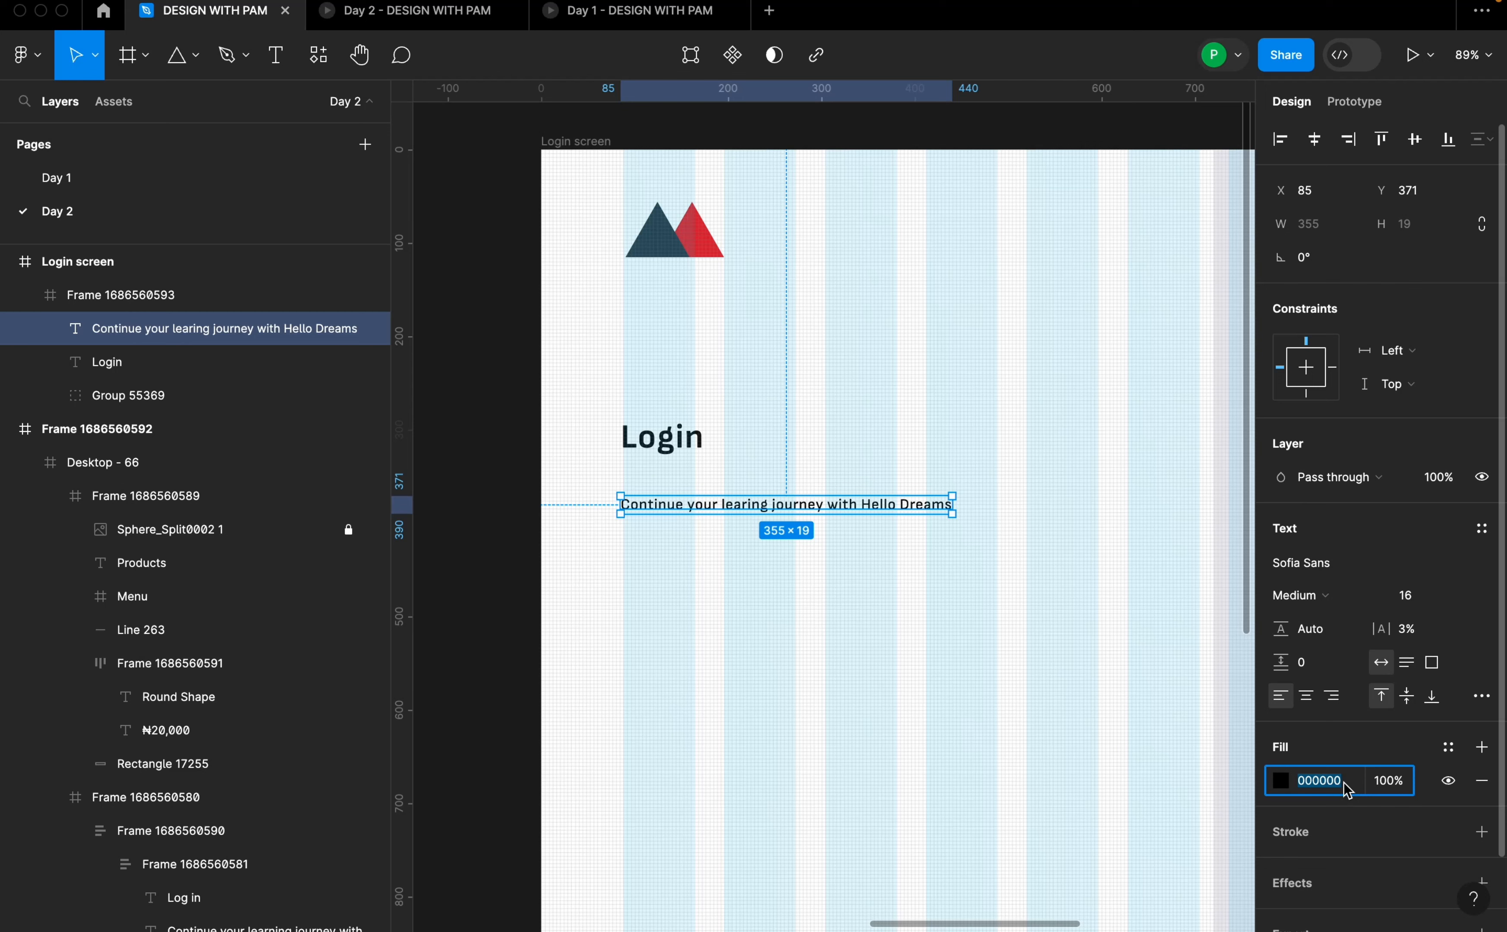
pyautogui.write('a0a4')
pyautogui.write('a9')
pyautogui.moveTo(829, 507); pyautogui.dragTo(861, 490)
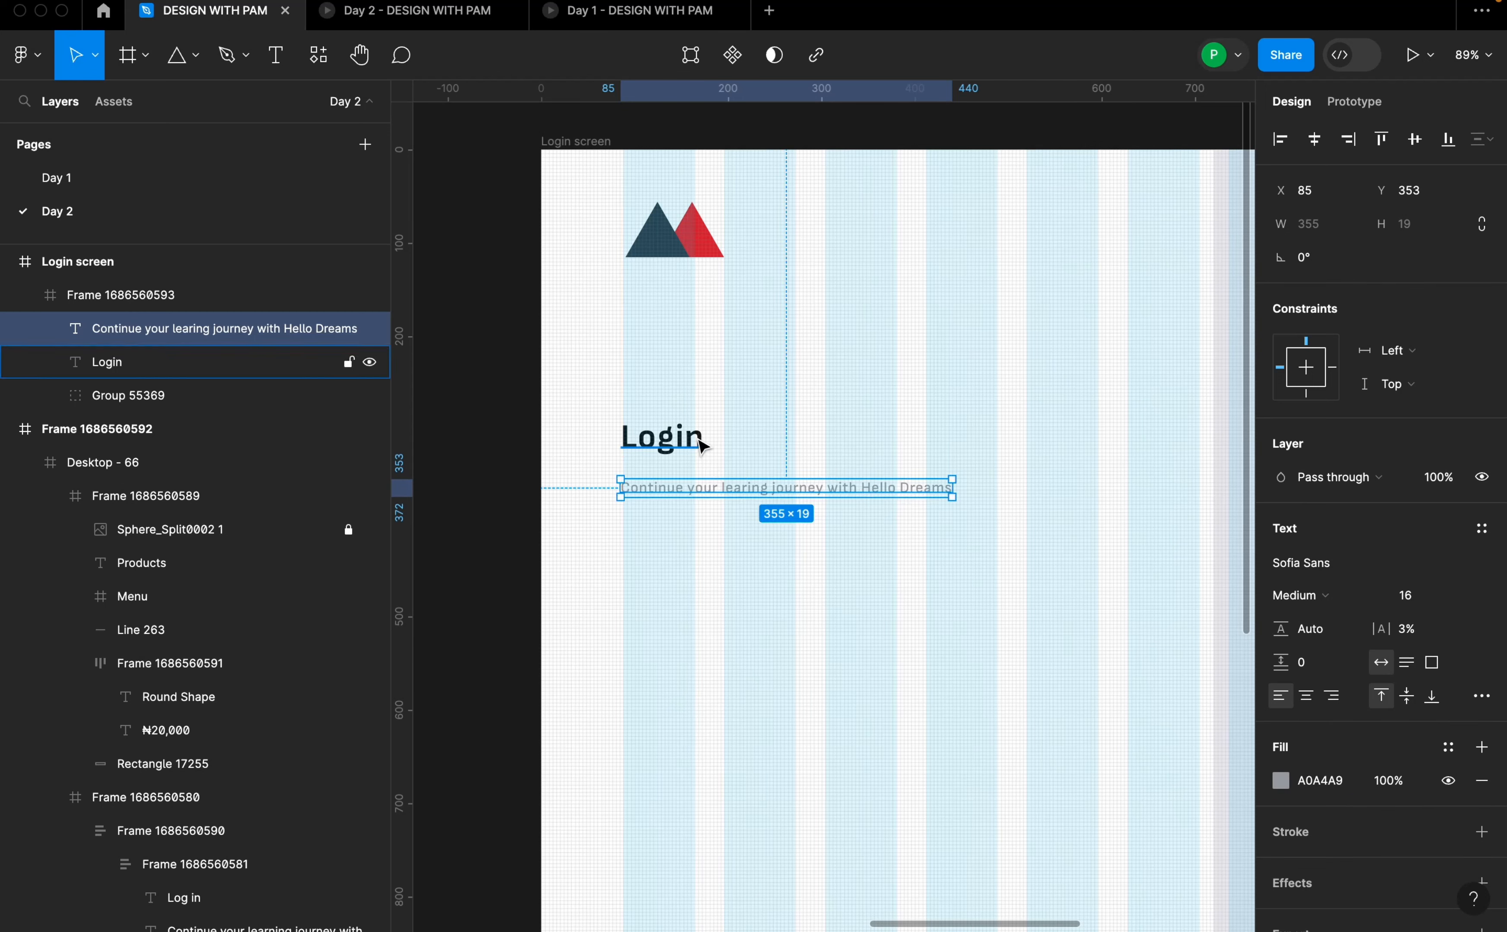
# - Combine the Login heading and the tagline in a vertical auto layout with an item spacing of 18
pyautogui.scroll(3, 706, 500)
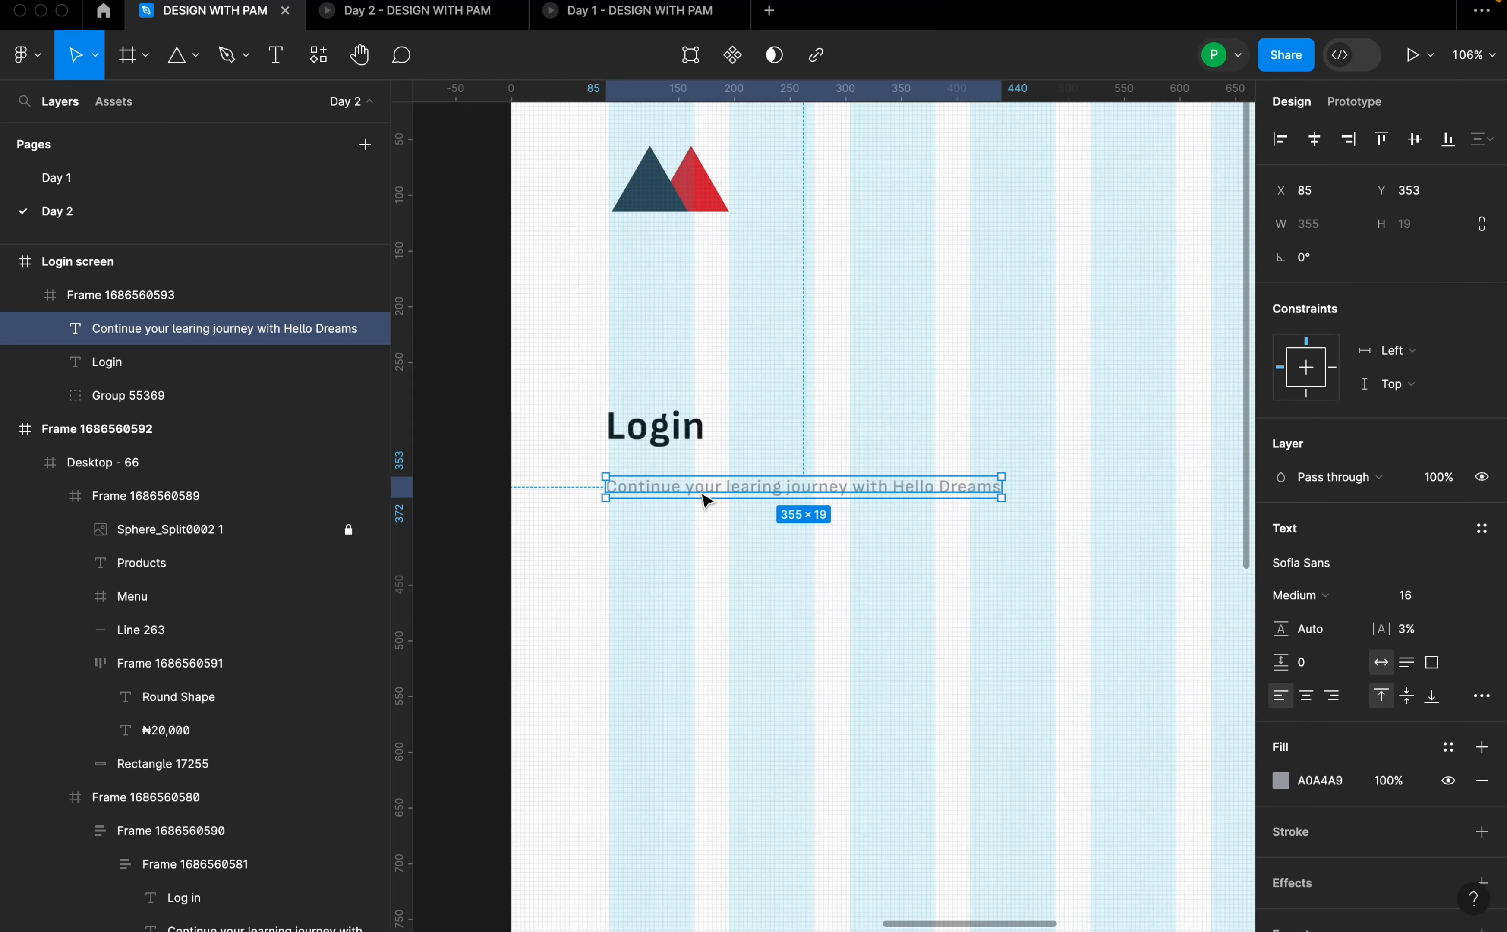
pyautogui.keyDown('shift'); pyautogui.click(668, 441); pyautogui.keyUp('shift')
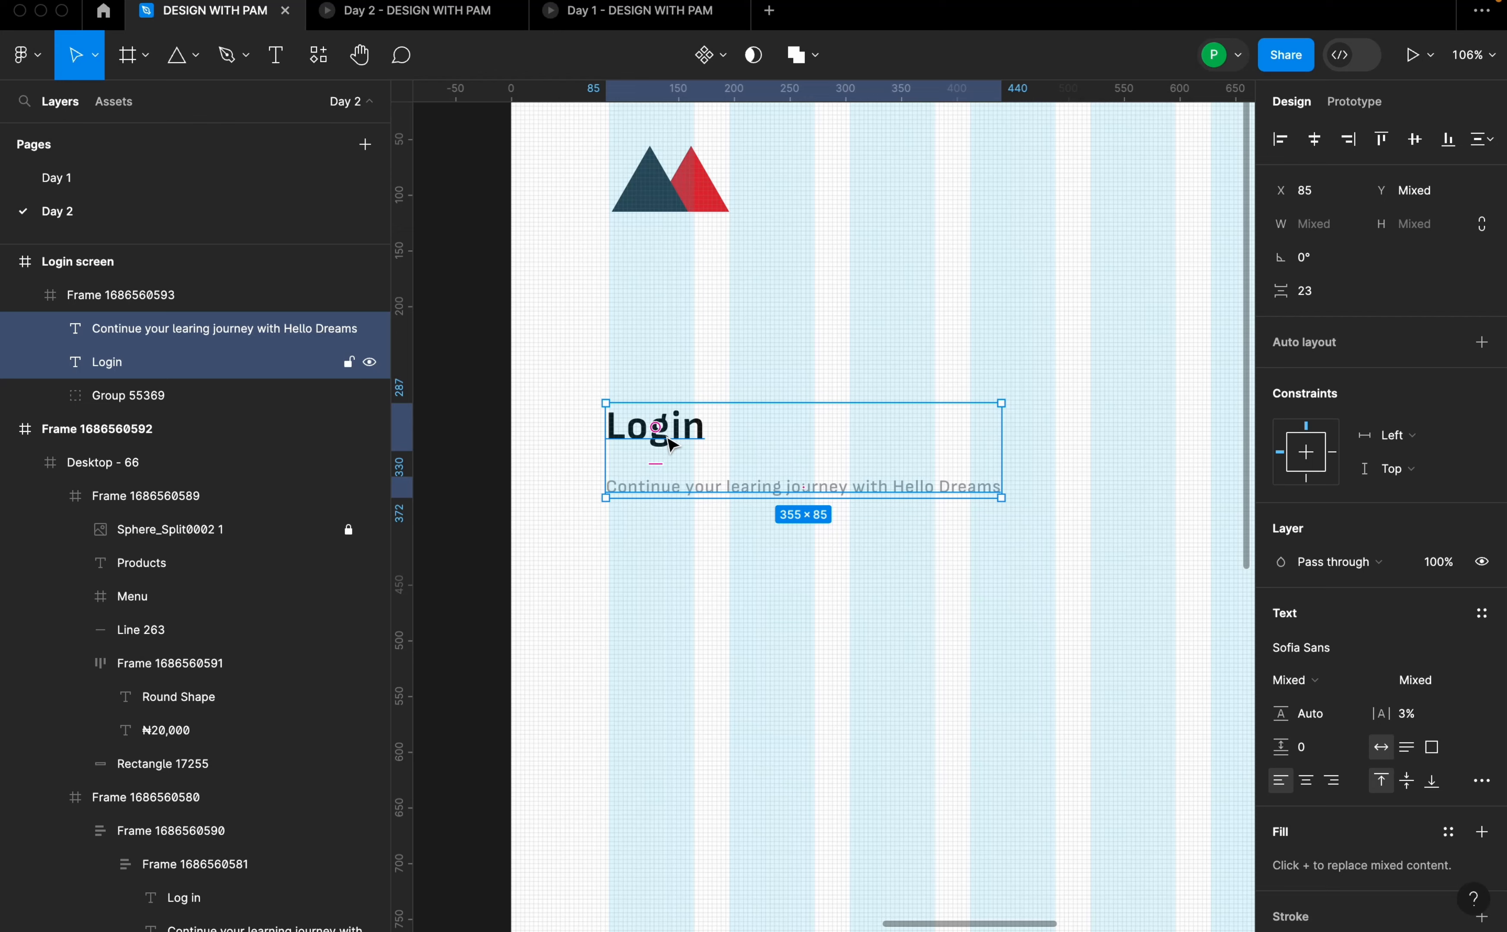
pyautogui.hotkey('shift', 'a')
pyautogui.scroll(-2, 803, 495)
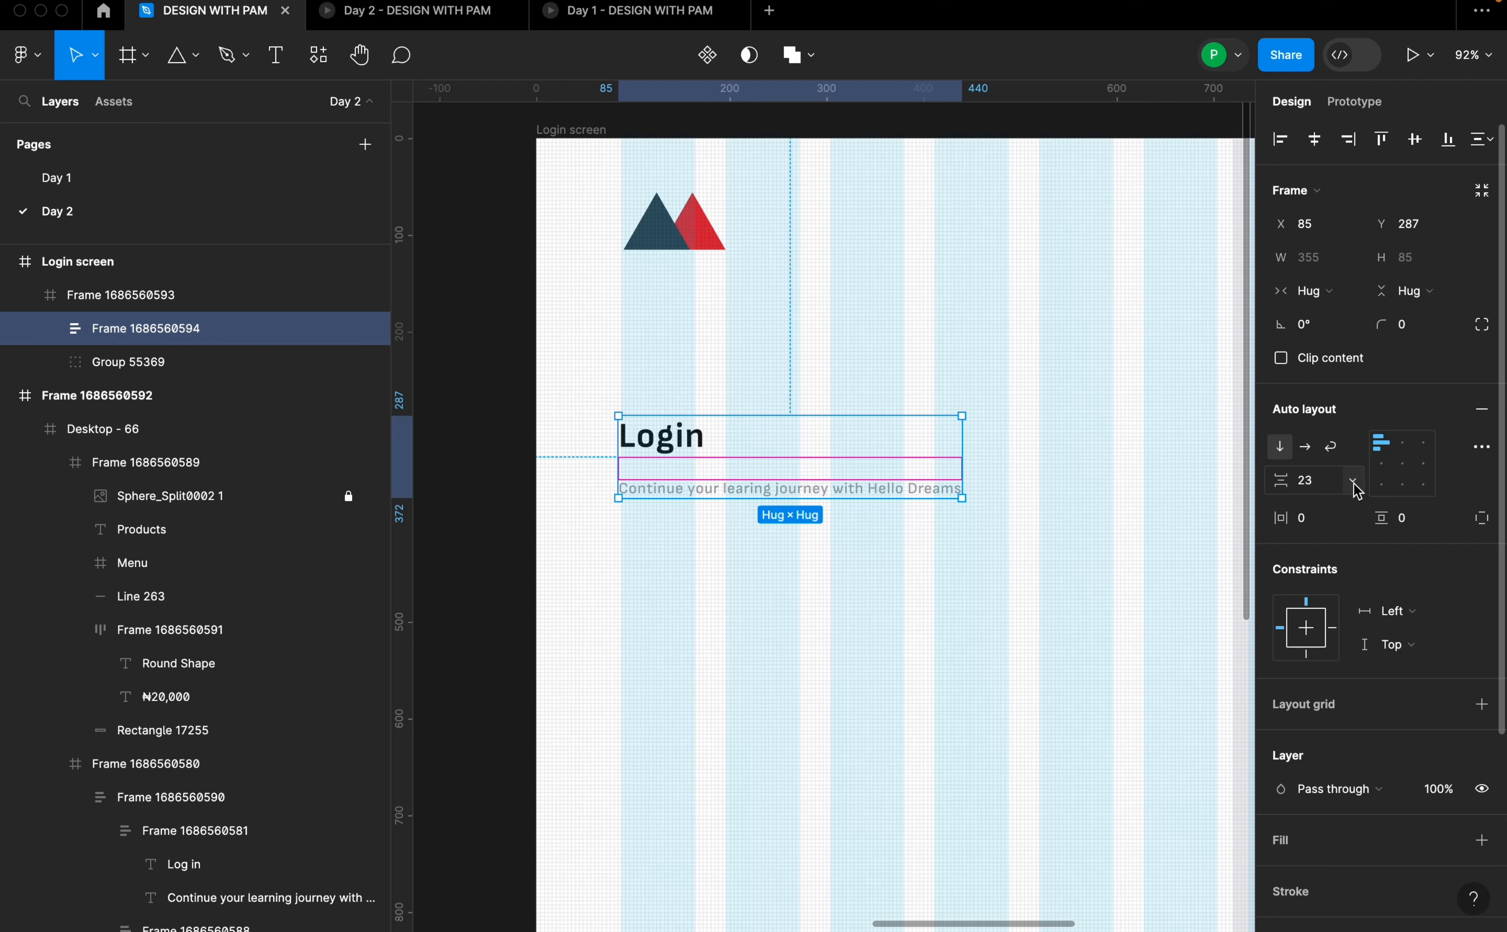
pyautogui.click(1318, 489)
pyautogui.write('1')
pyautogui.press('Return')
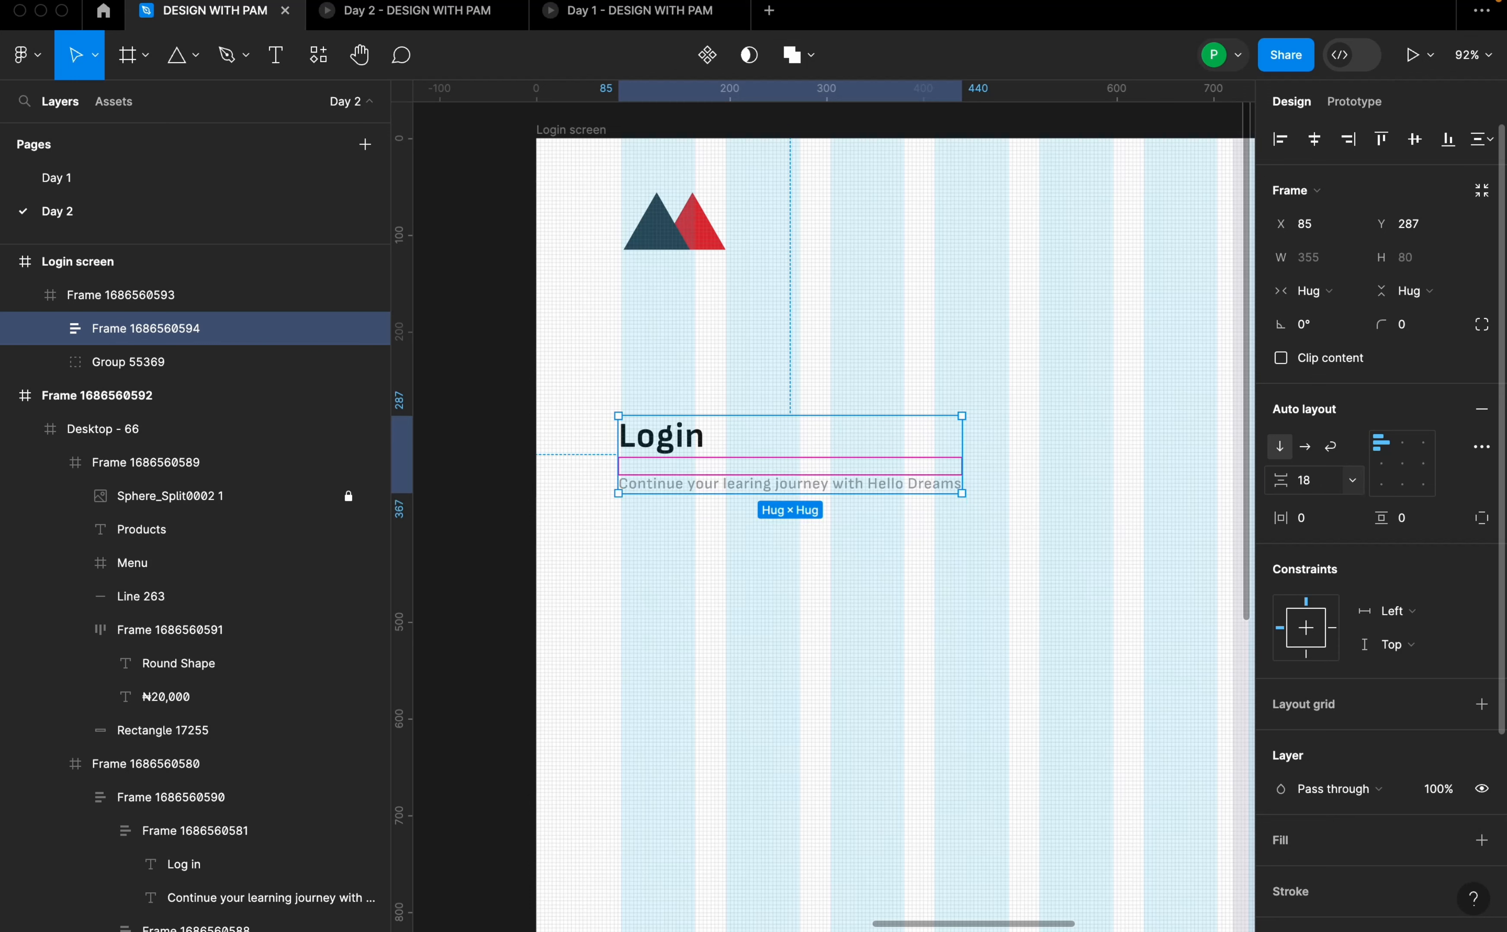
pyautogui.click(805, 541)
pyautogui.click(693, 444)
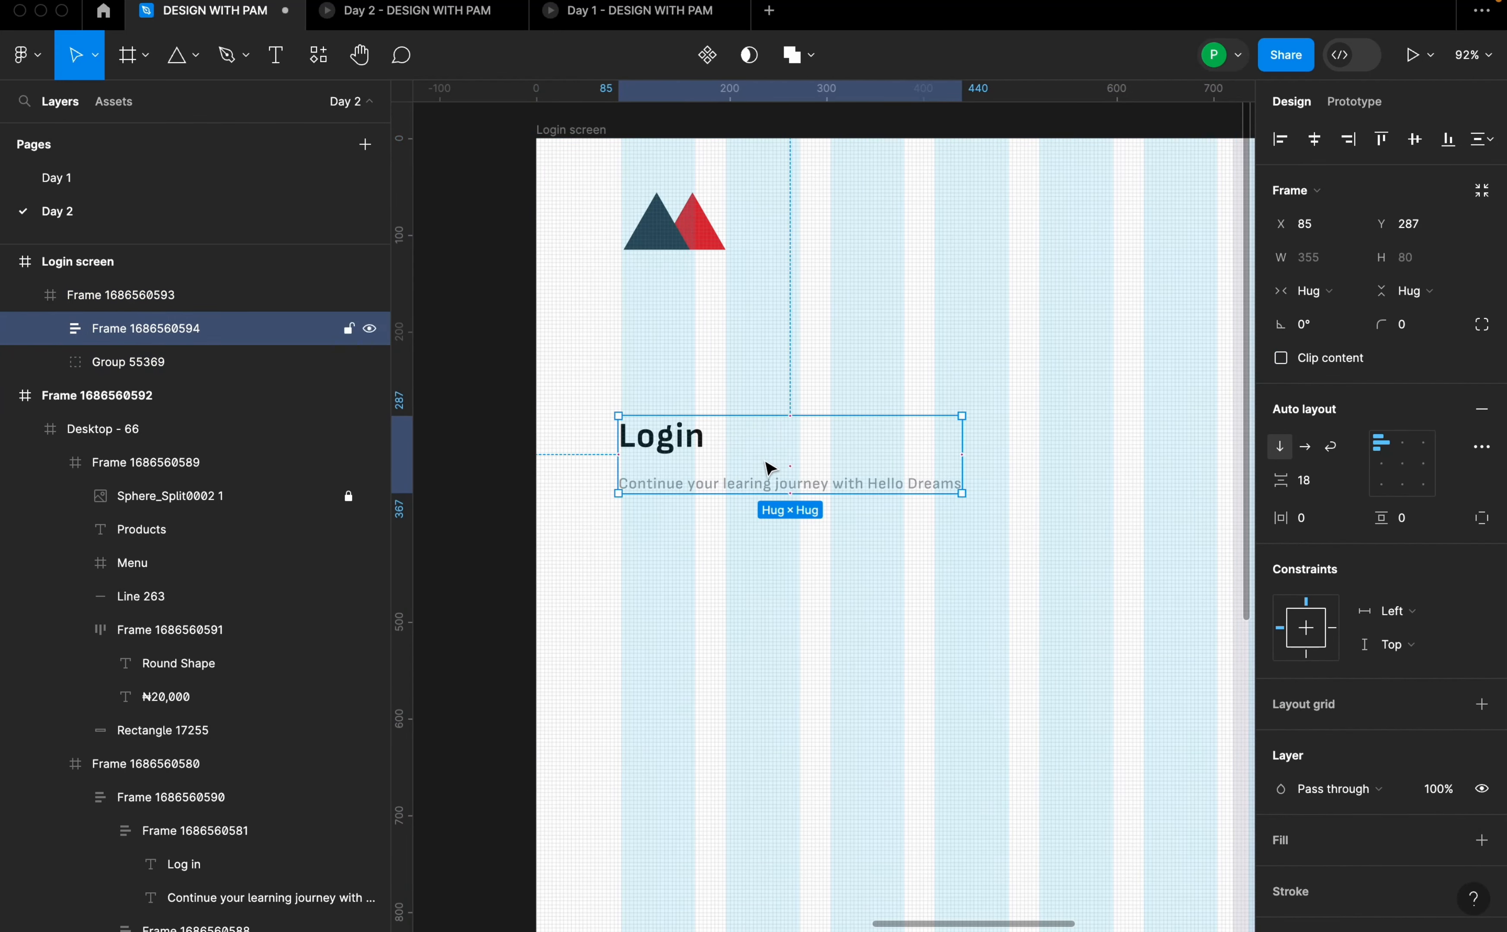
# - Examine the email and password form group below the tagline in the reference login design
pyautogui.scroll(-10, 767, 472)
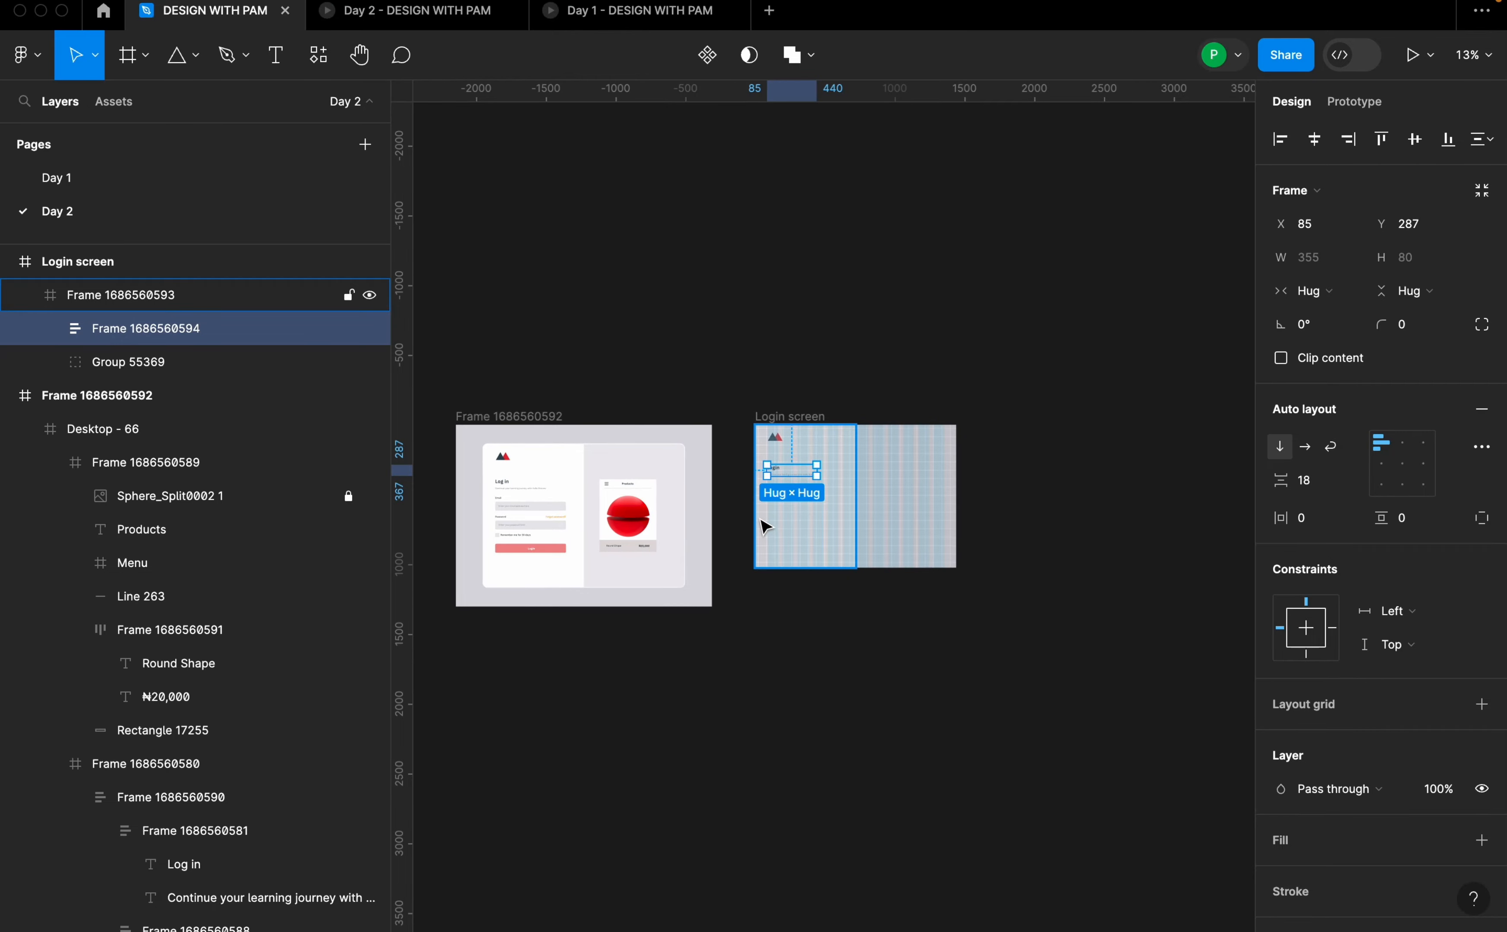
pyautogui.scroll(3, 497, 519)
pyautogui.scroll(4, 491, 509)
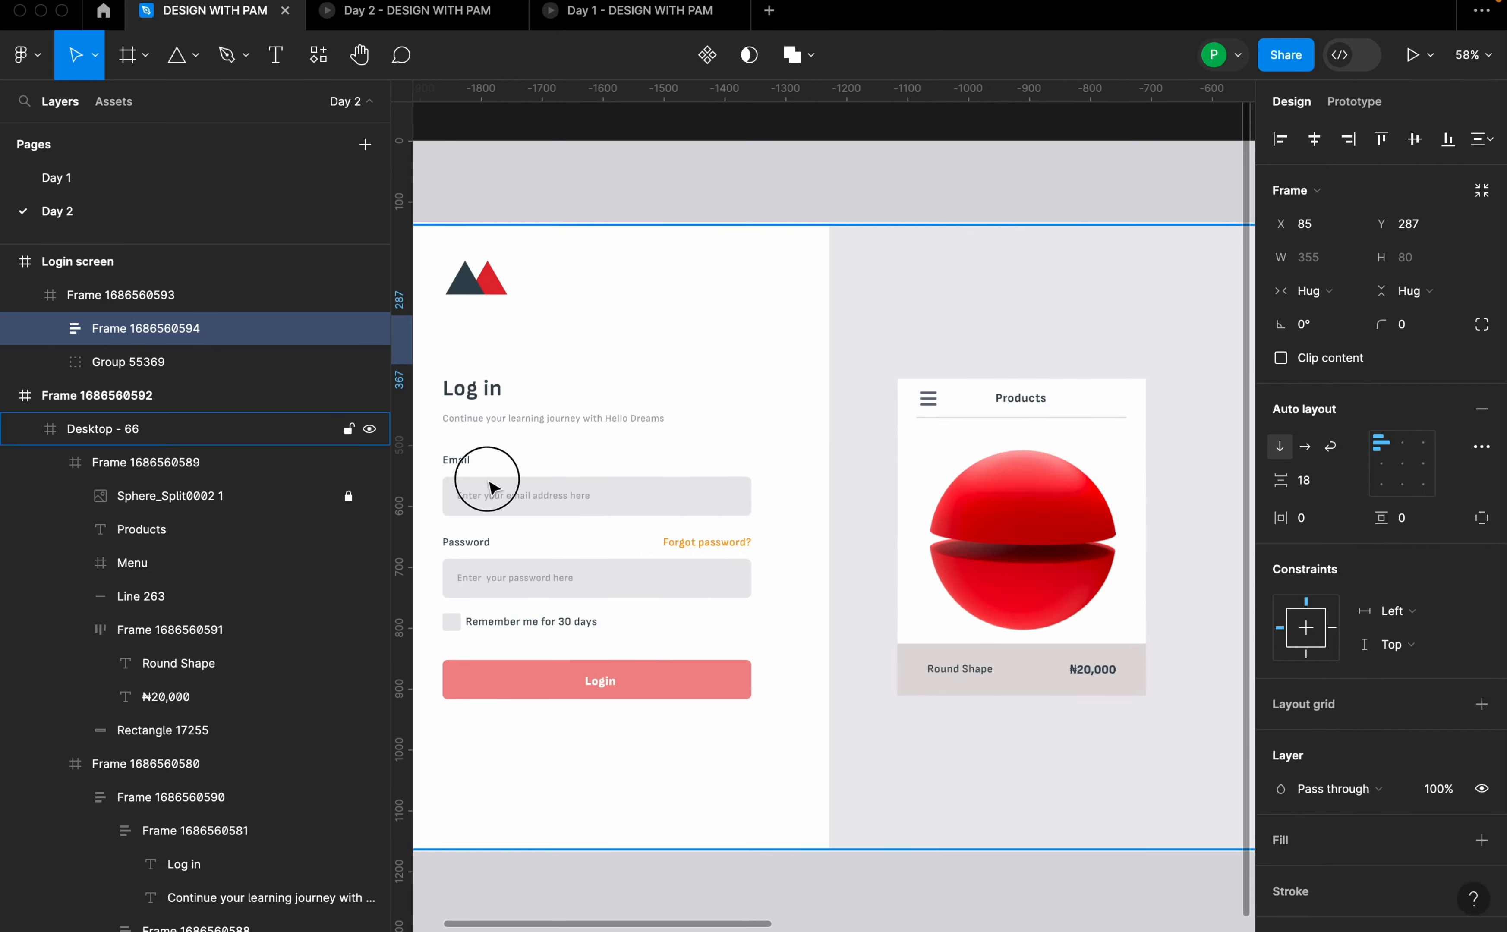
pyautogui.doubleClick(488, 482)
pyautogui.doubleClick(488, 483)
pyautogui.doubleClick(536, 494)
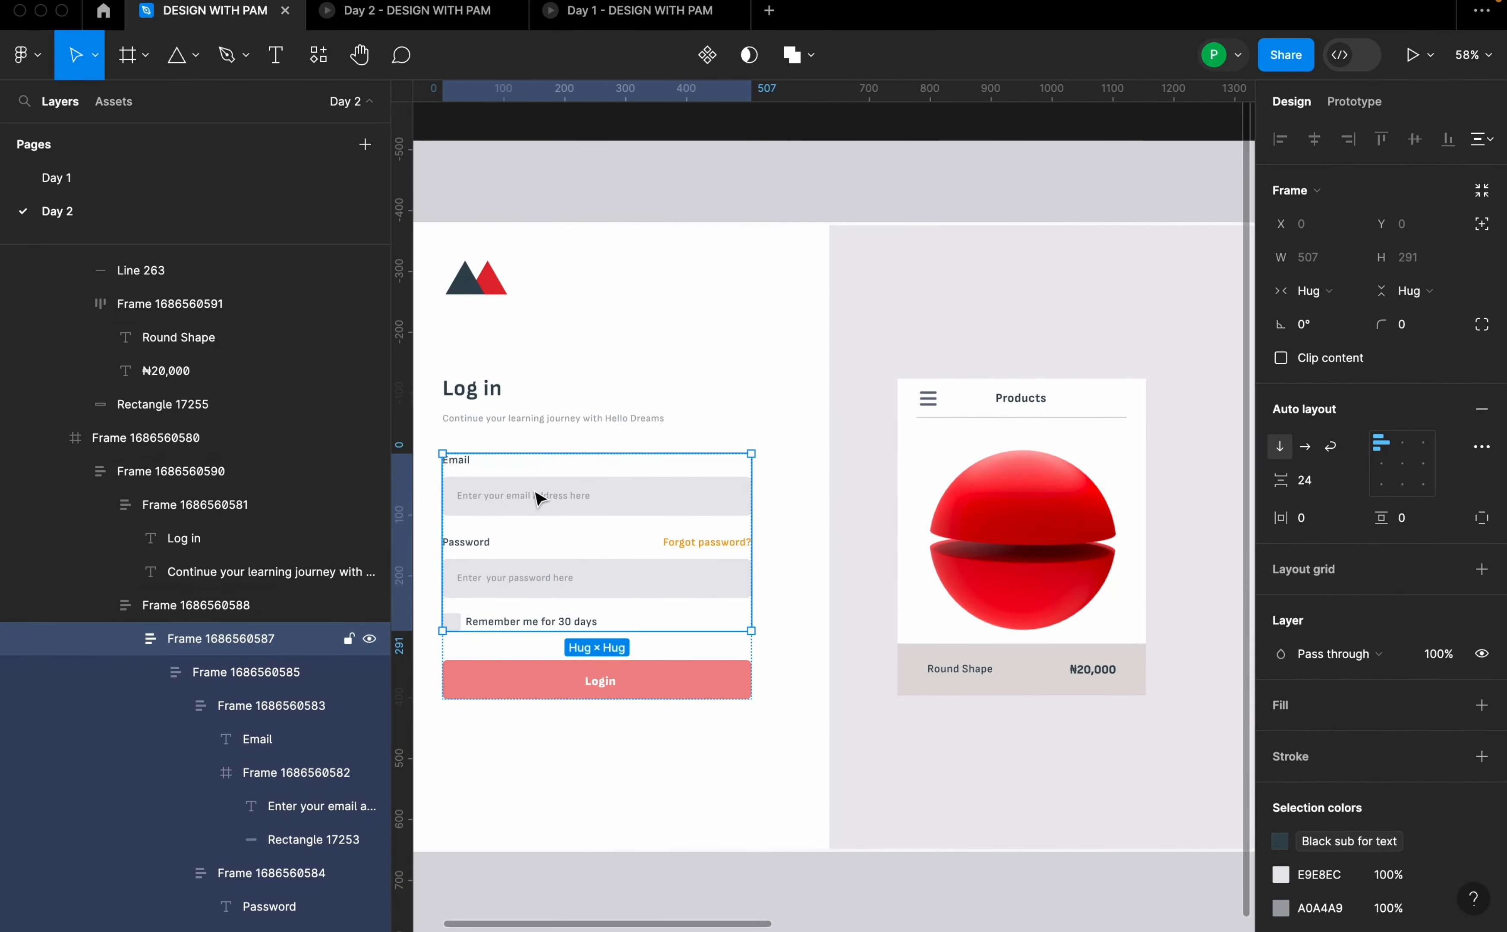
pyautogui.scroll(-10, 508, 501)
pyautogui.scroll(10, 836, 480)
pyautogui.scroll(6, 634, 503)
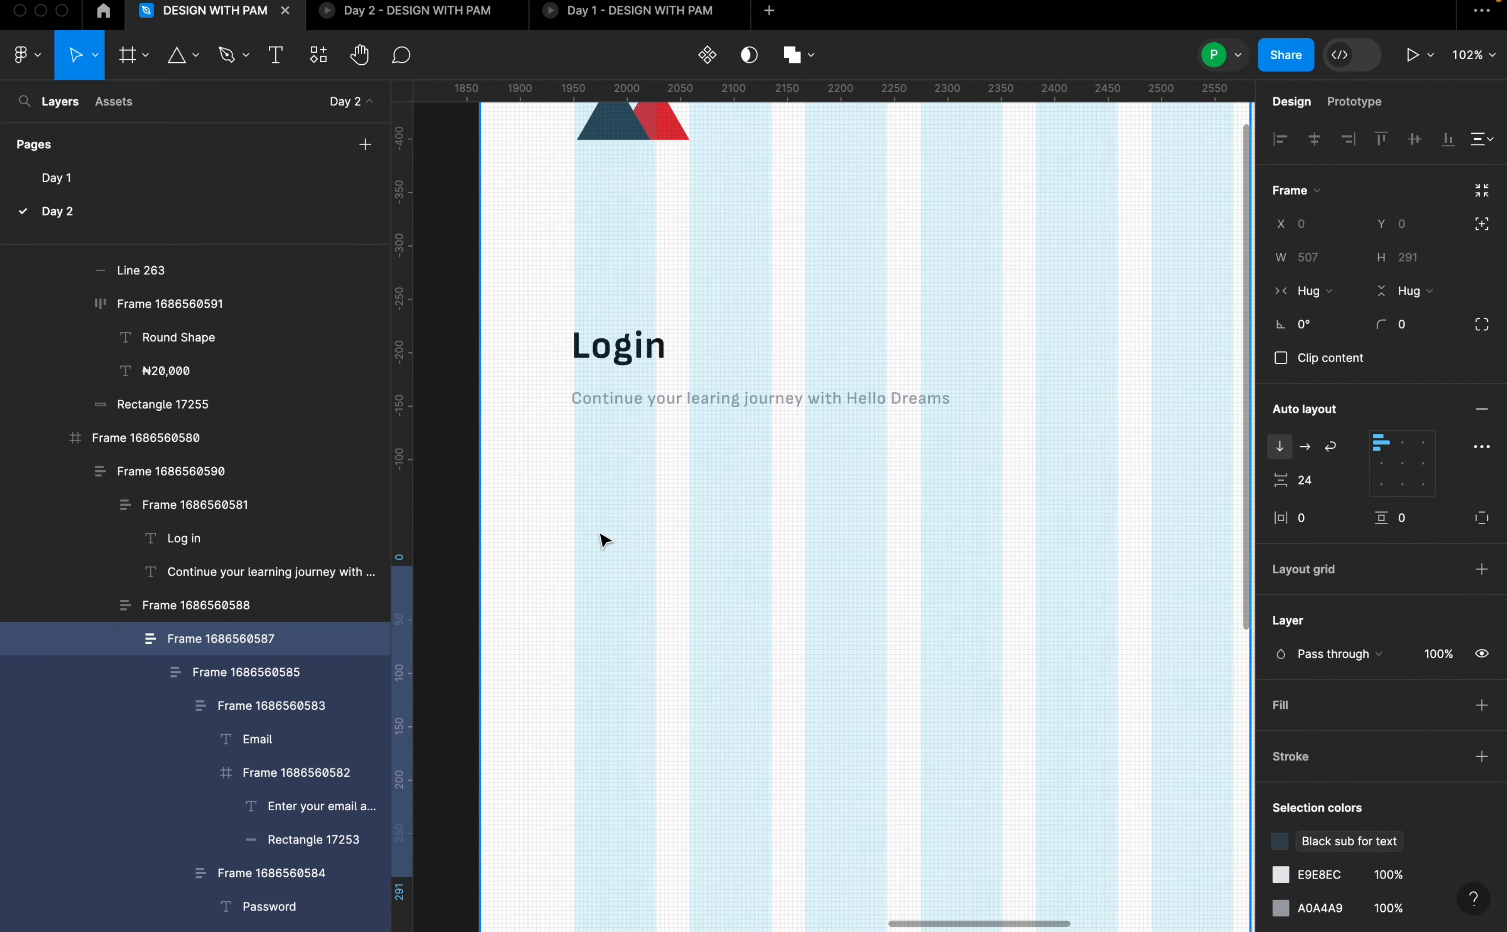
# - Add the label text "Email" below the tagline in the Login screen frame and place it at X 95, Y 444
pyautogui.press('t')
pyautogui.click(608, 511)
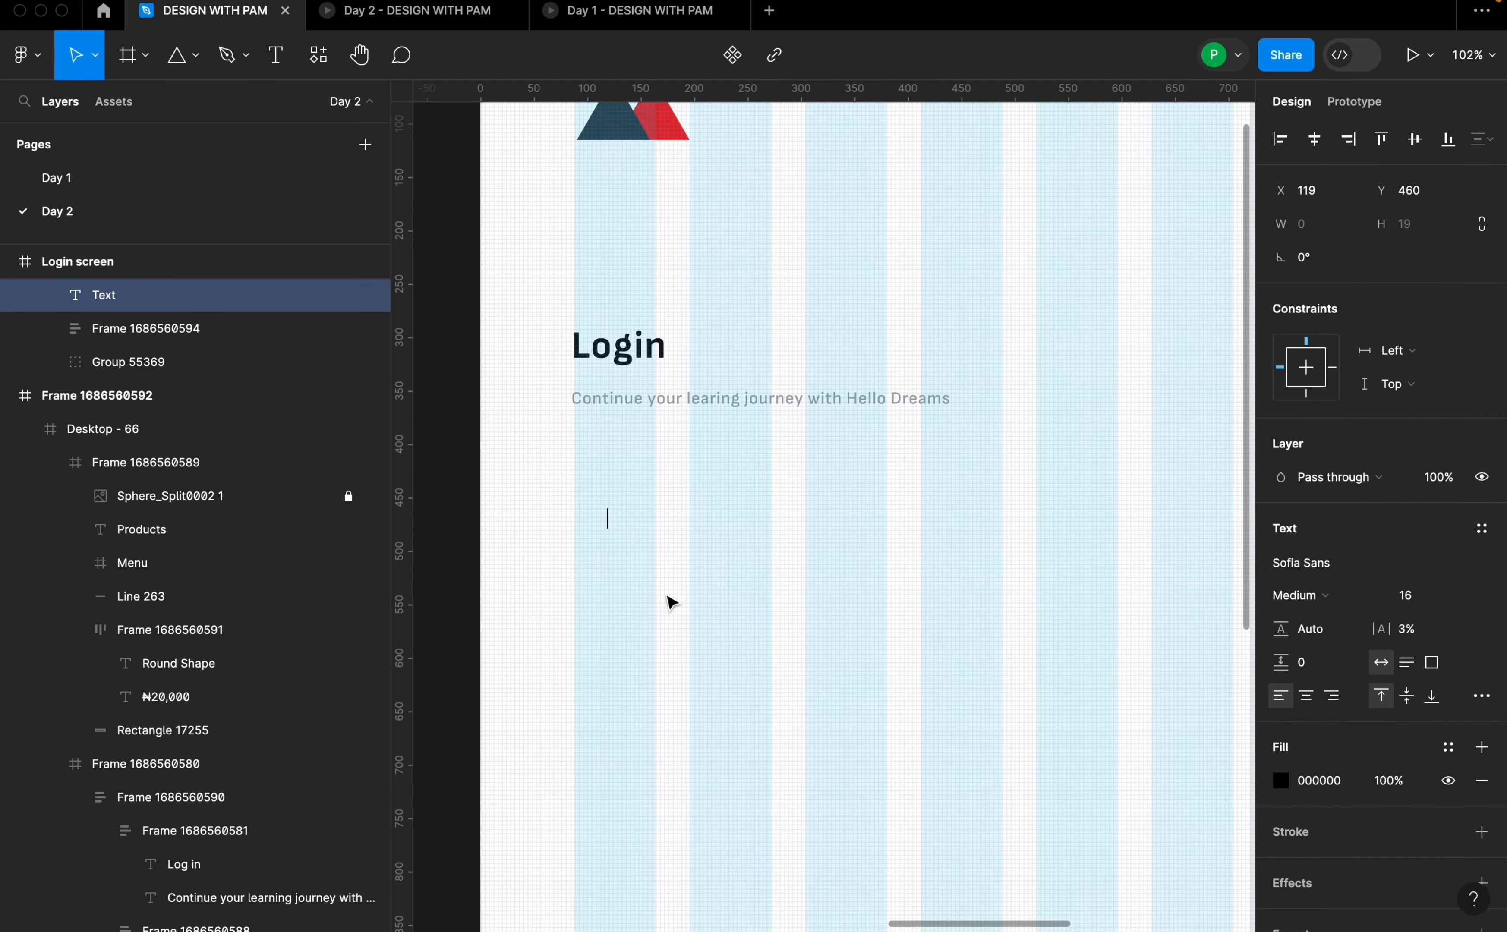
pyautogui.write('Email')
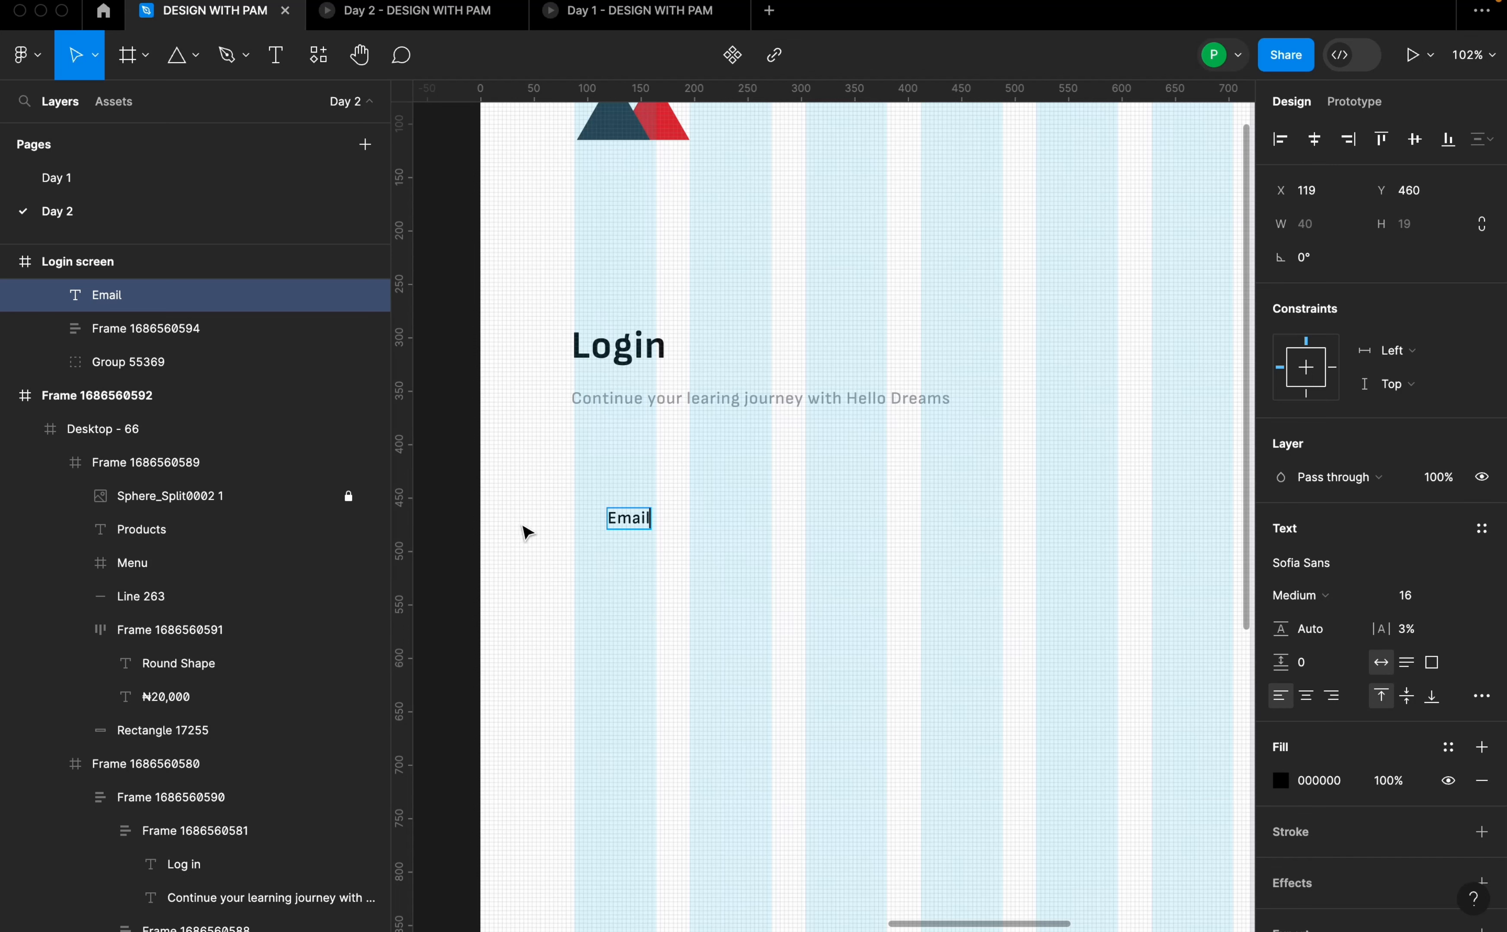
pyautogui.press('Escape')
pyautogui.click(626, 523)
pyautogui.moveTo(626, 523); pyautogui.dragTo(607, 511)
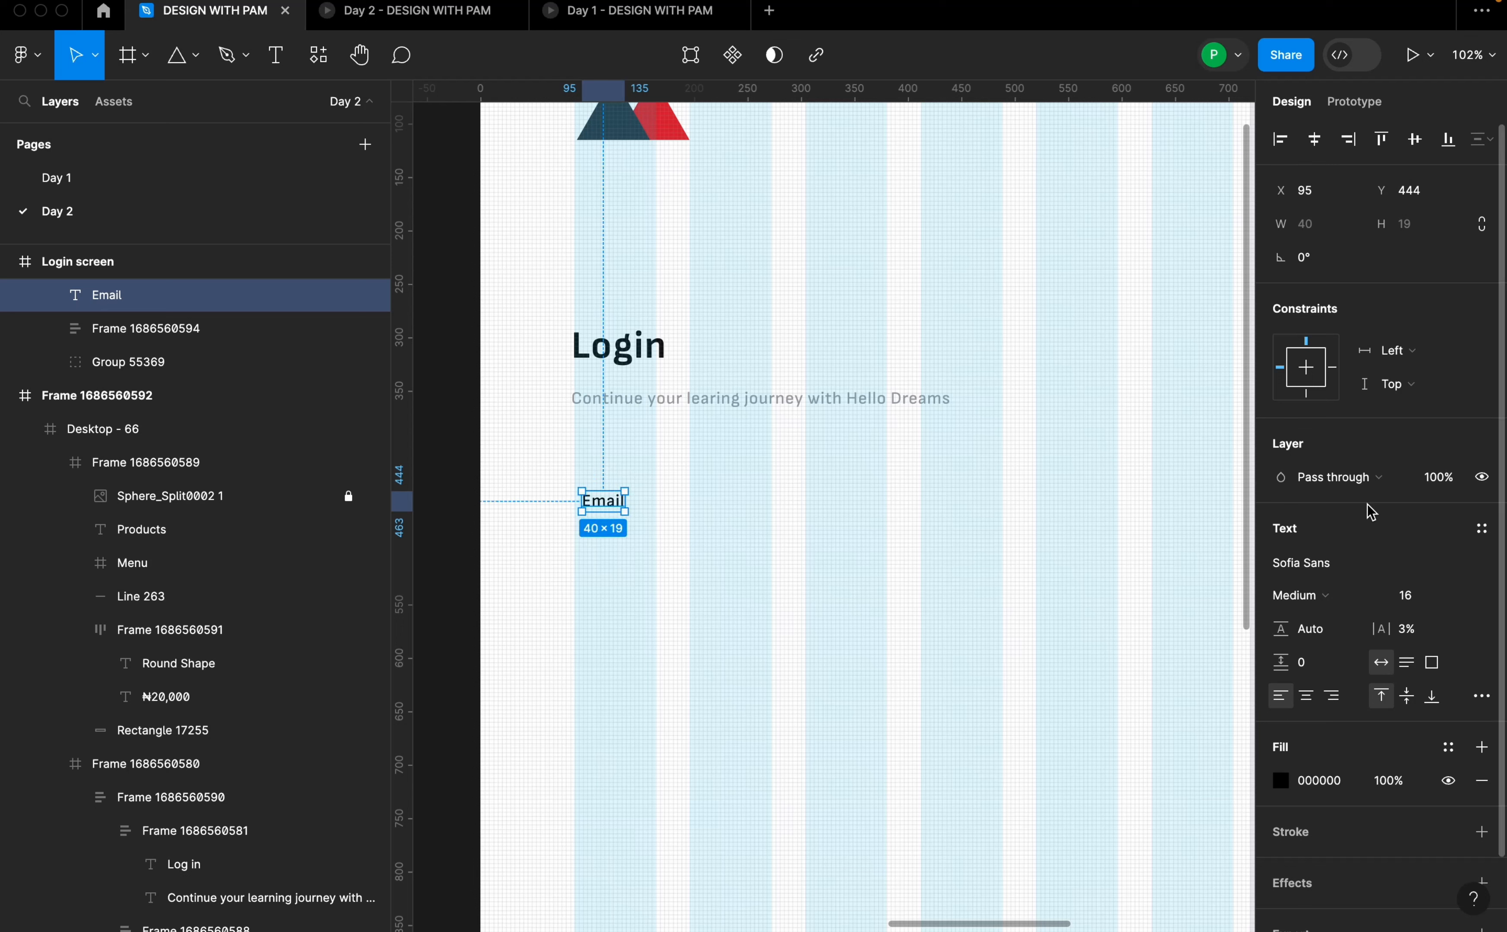
# - Set the Email label's font size to 18 and move it to X 86, Y 435
pyautogui.click(1459, 596)
pyautogui.click(1434, 597)
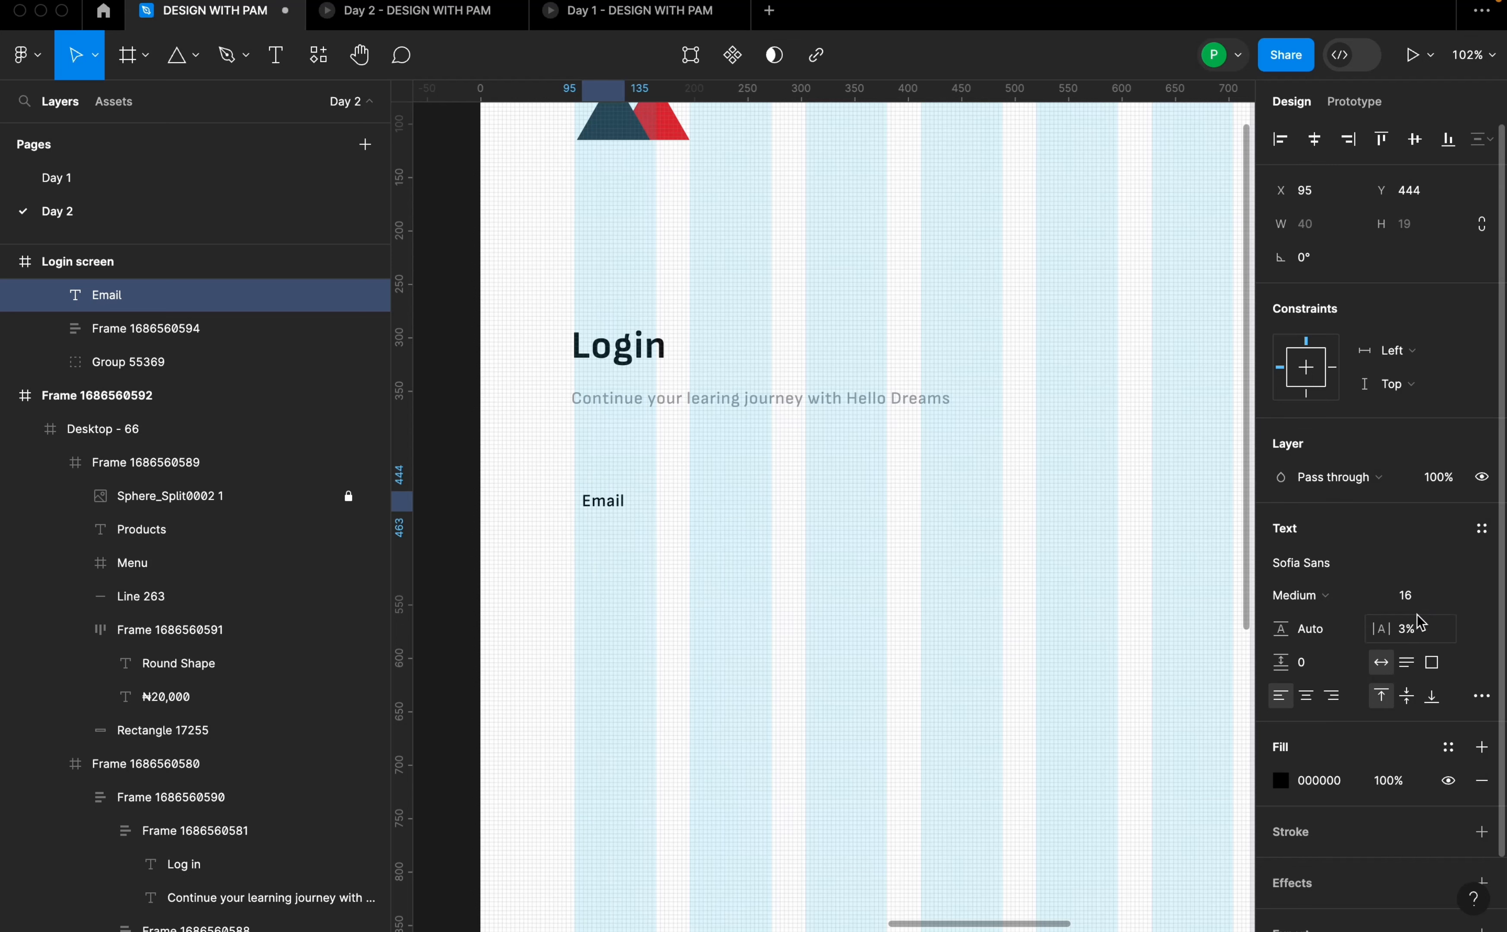
pyautogui.write('18')
pyautogui.press('Return')
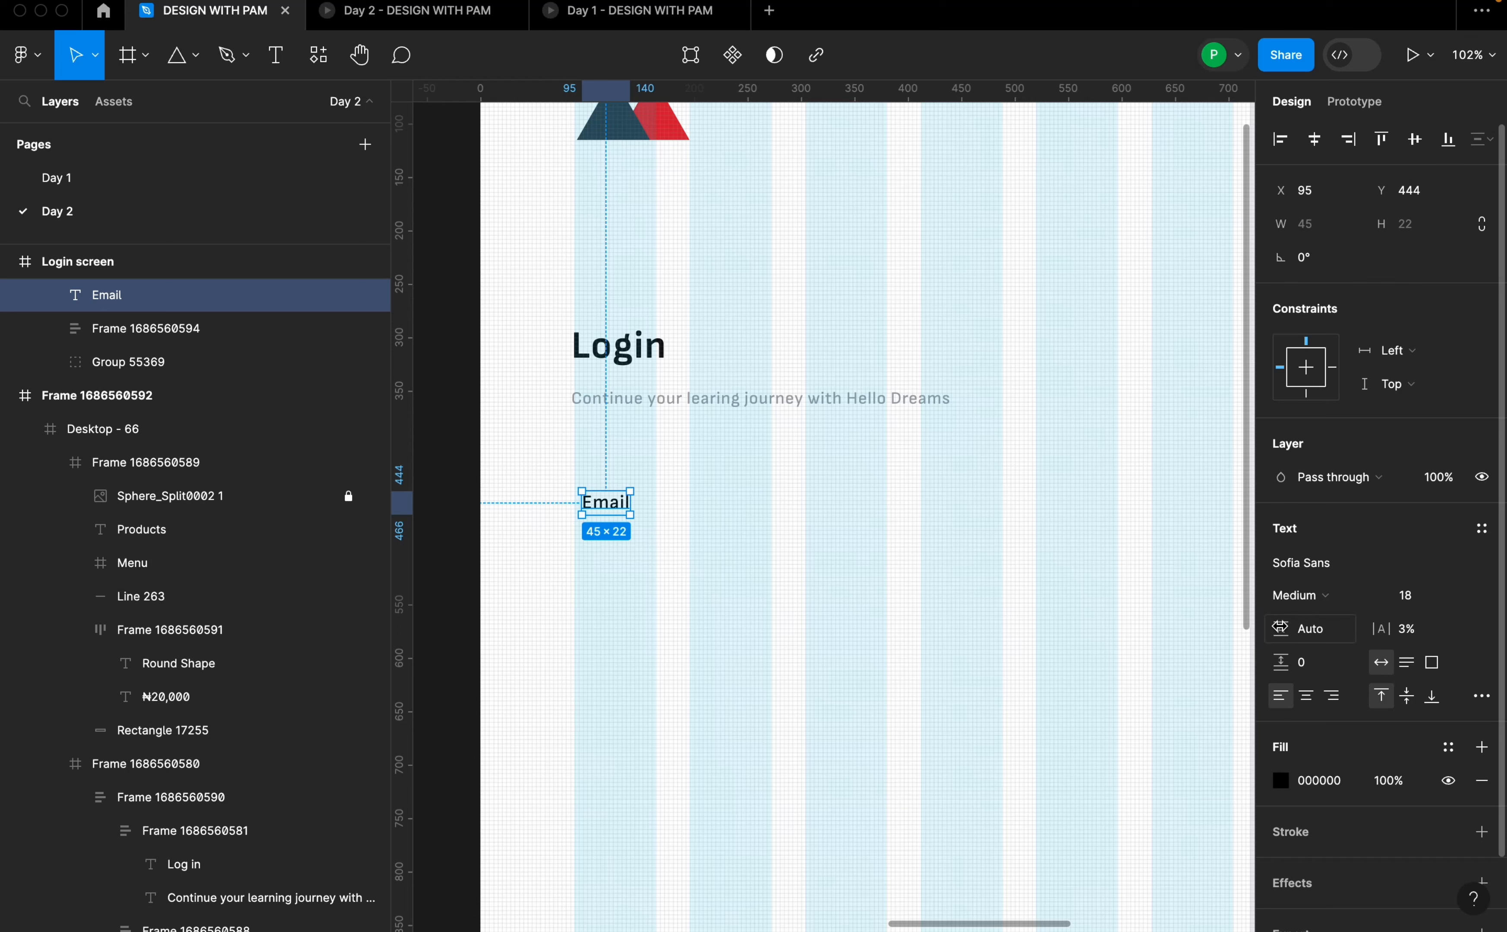
pyautogui.moveTo(607, 505); pyautogui.dragTo(598, 495)
# - Apply the black 100% colour style to the Email label and move the label slightly up towards the tagline
pyautogui.click(1448, 748)
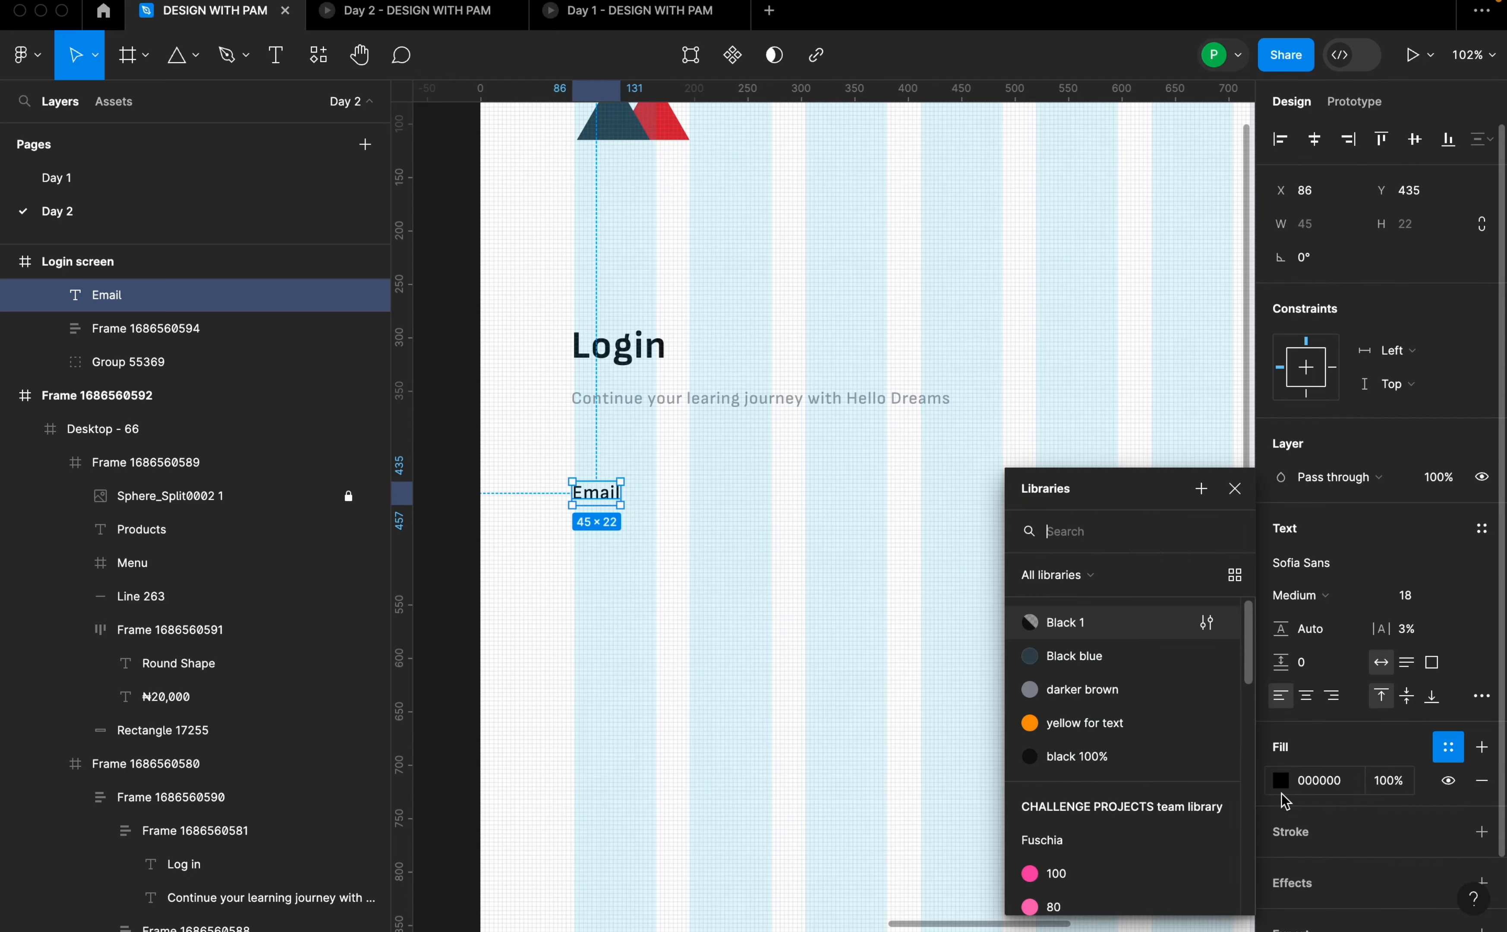
pyautogui.click(1109, 759)
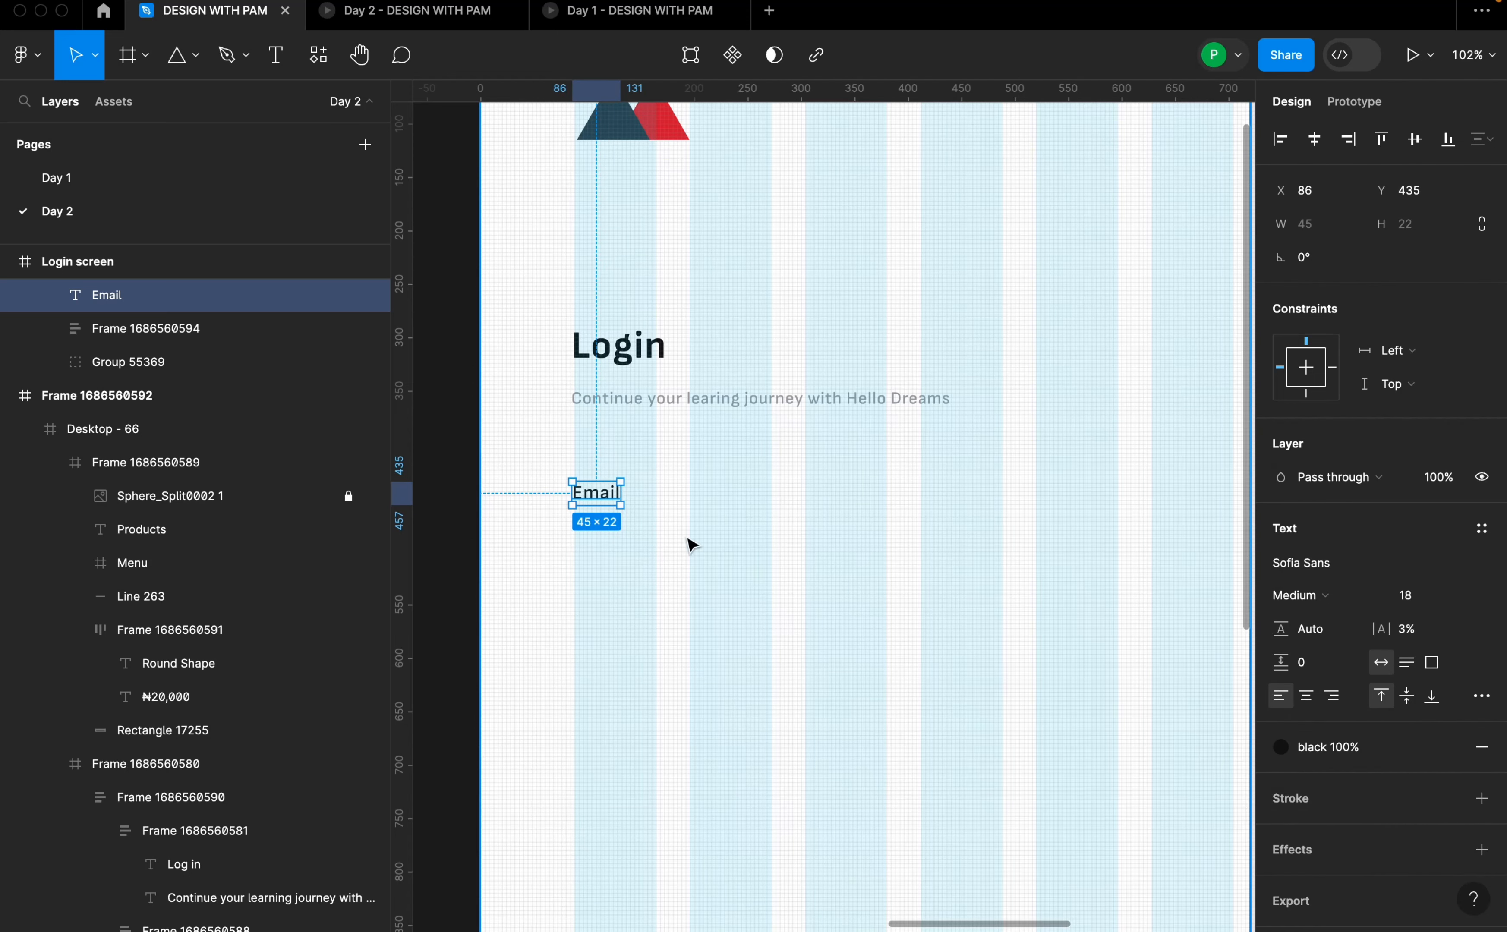
pyautogui.moveTo(601, 498); pyautogui.dragTo(599, 489)
pyautogui.click(704, 509)
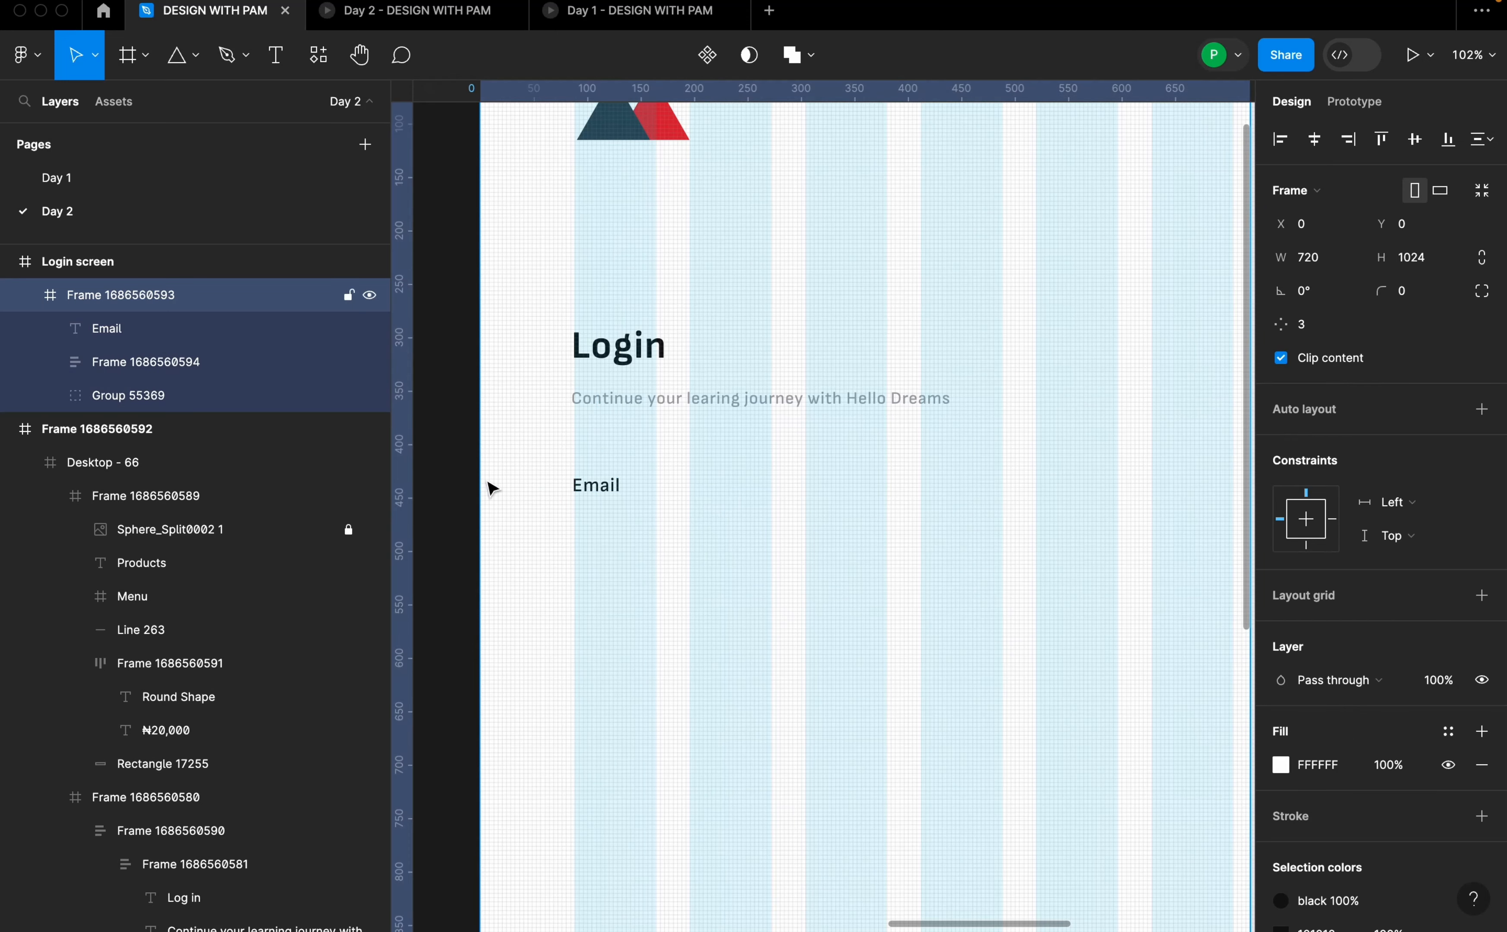
# - Draw a rectangle about 295 wide below the Email label at X 88, Y 468, and set its height to 64
pyautogui.click(144, 56)
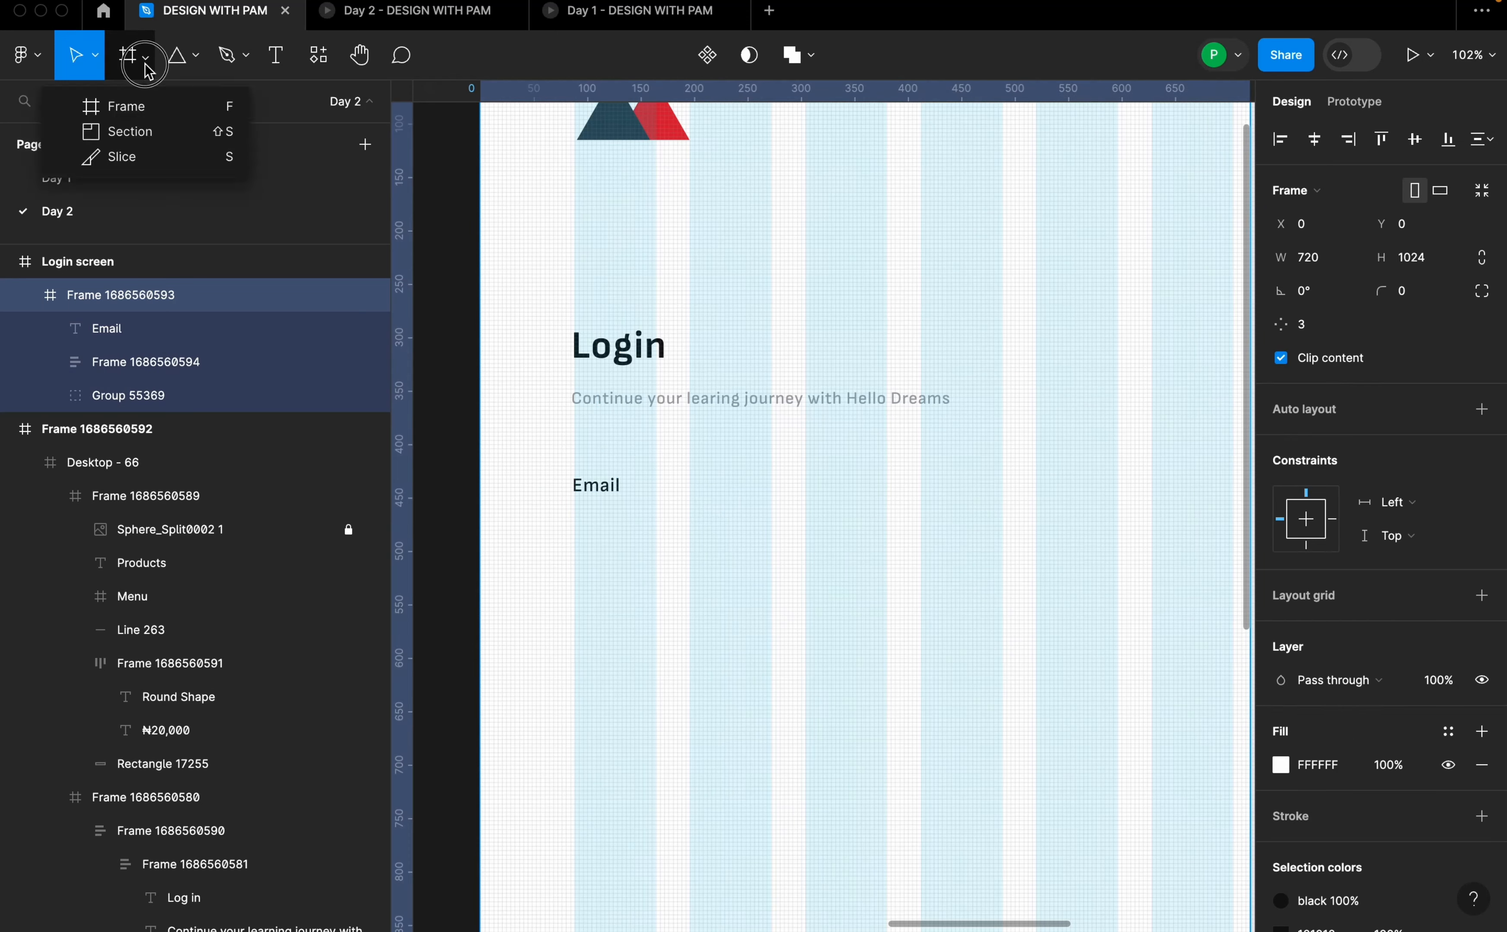
pyautogui.click(193, 67)
pyautogui.click(186, 107)
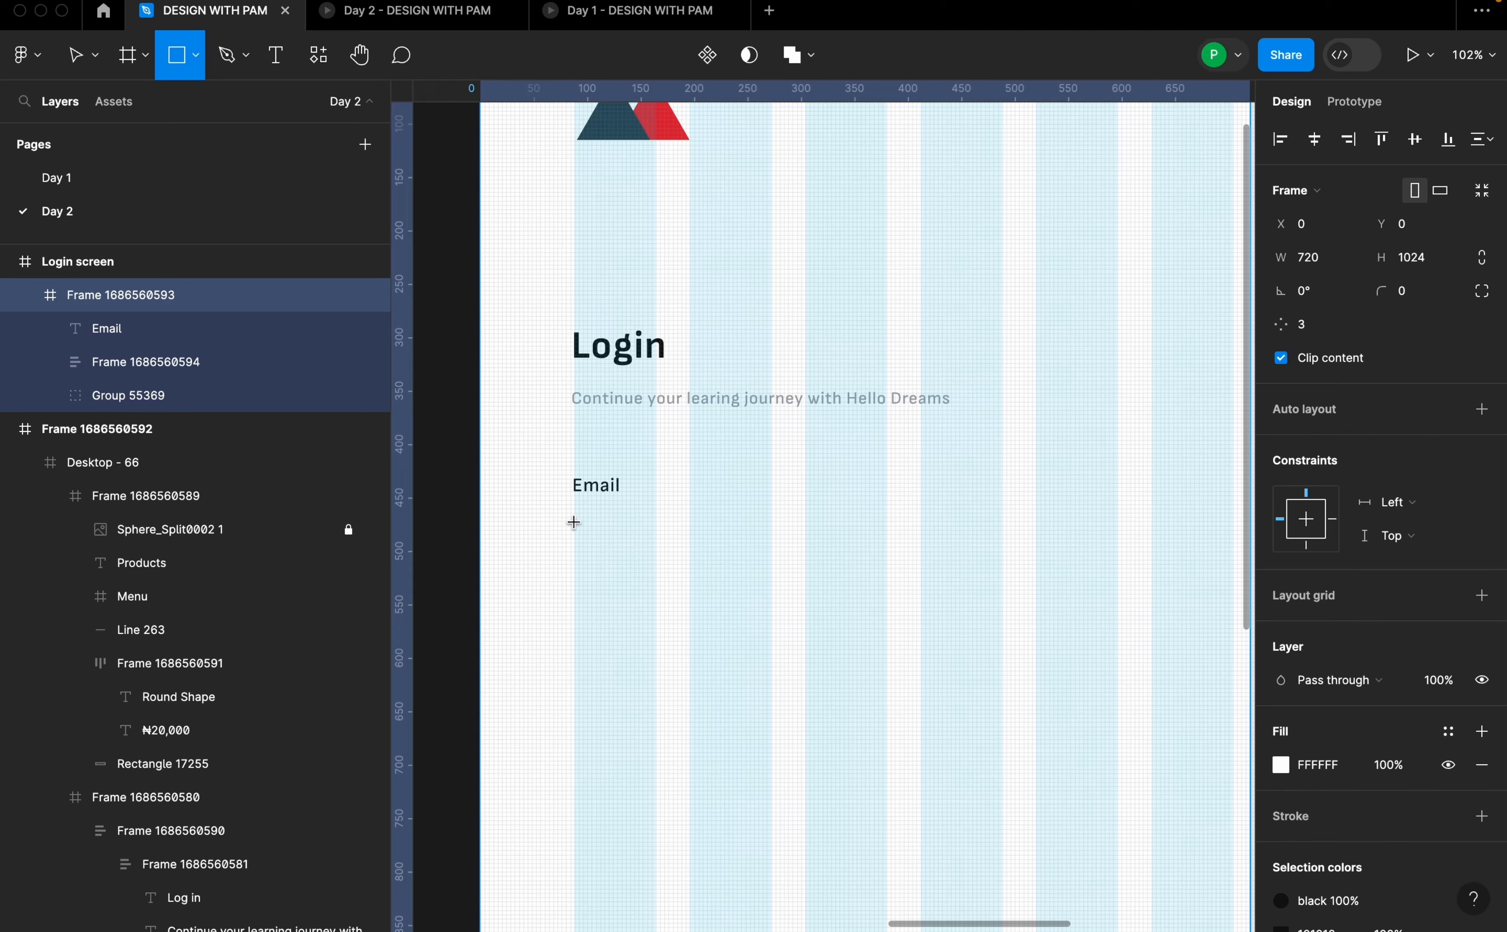
pyautogui.moveTo(575, 519)
pyautogui.mouseDown()
pyautogui.moveTo(588, 596)
pyautogui.moveTo(889, 572)
pyautogui.mouseUp()
pyautogui.click(1413, 234)
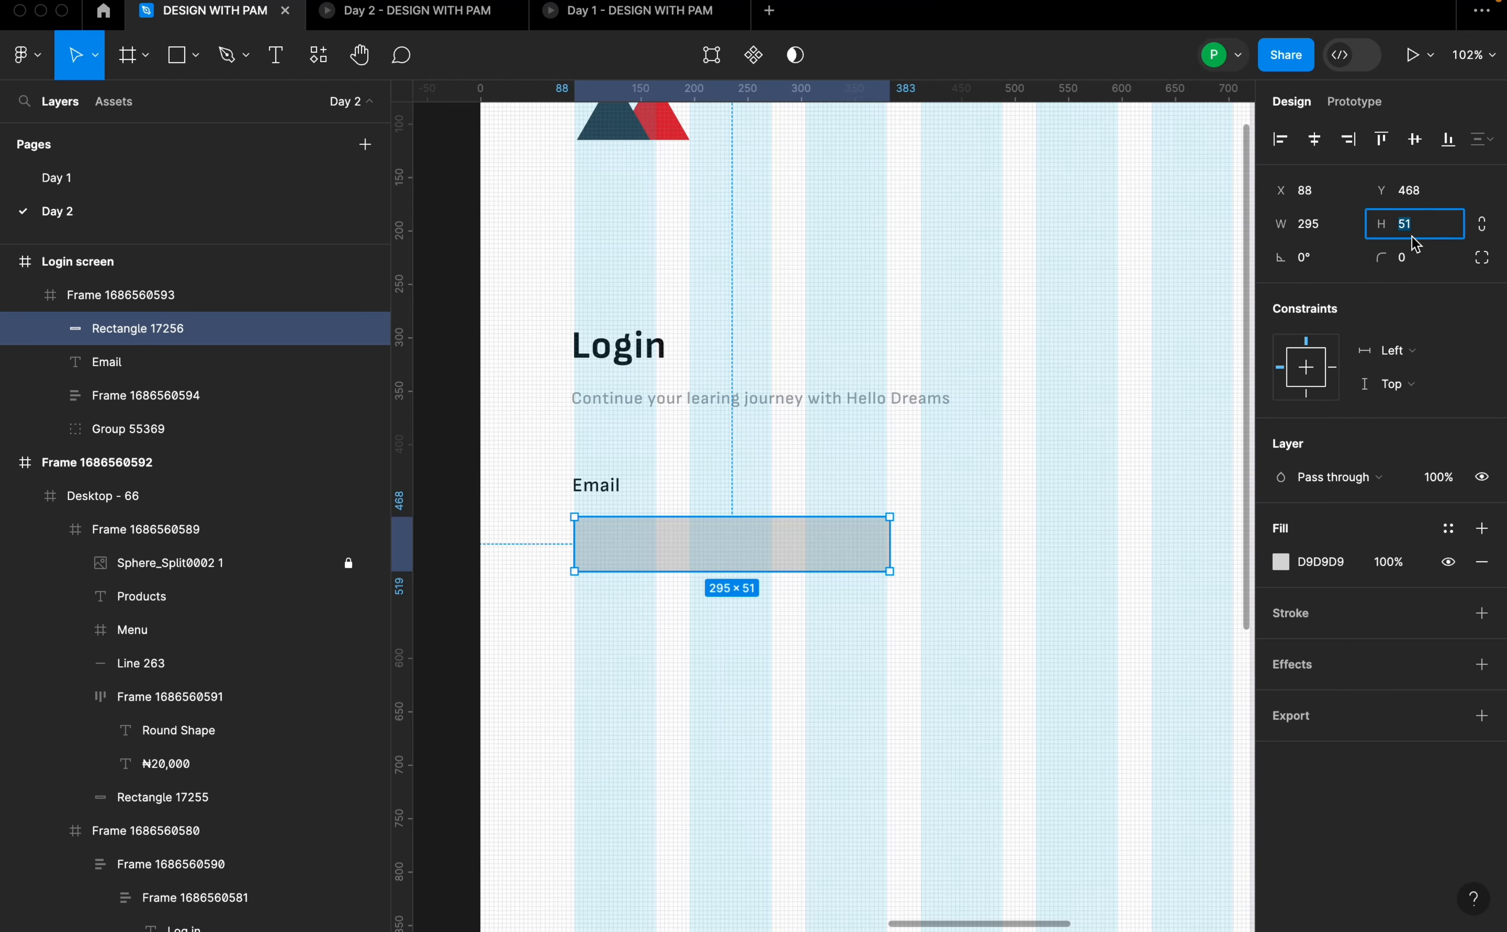
pyautogui.write('64')
pyautogui.press('Return')
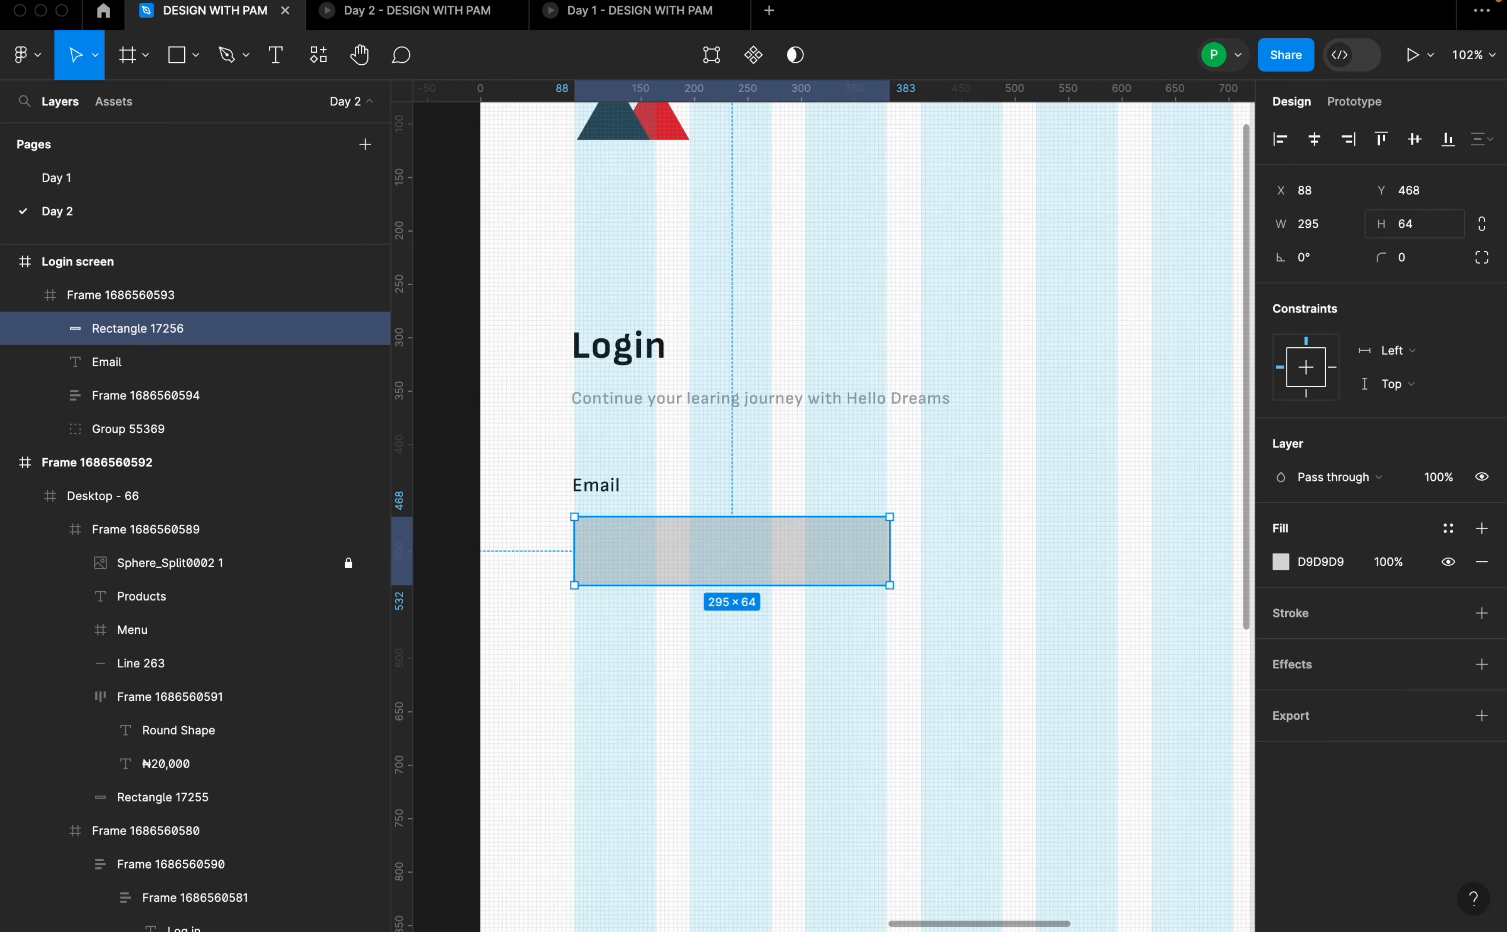
# - Widen the email field rectangle to 508 and check that both side edges line up with the layout columns
pyautogui.moveTo(891, 550); pyautogui.dragTo(1119, 546)
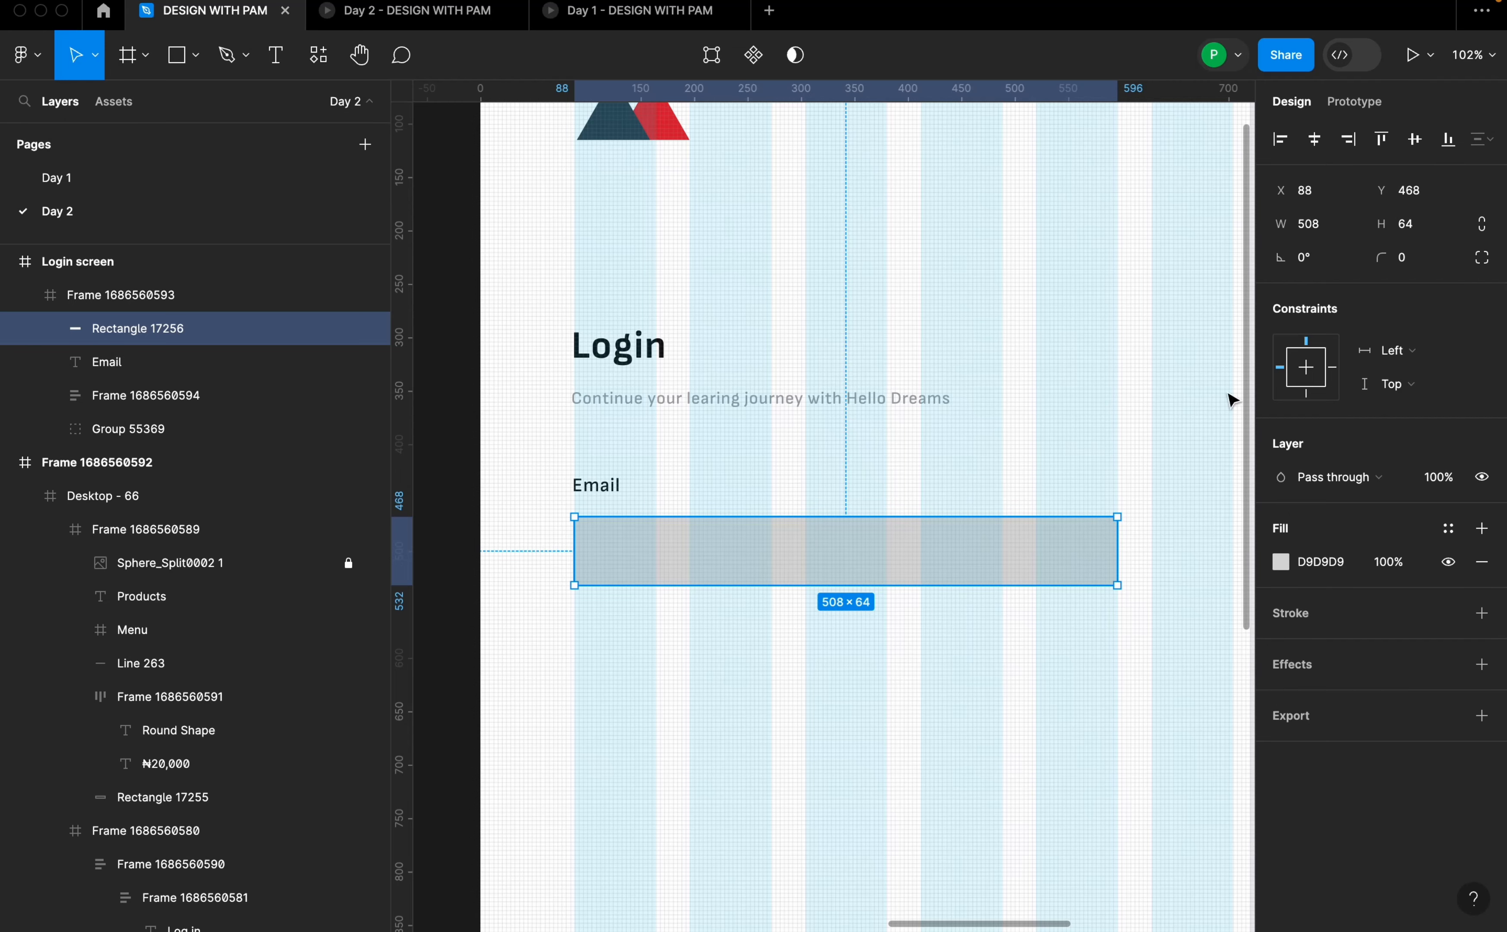
pyautogui.scroll(1, 567, 581)
pyautogui.scroll(10, 568, 581)
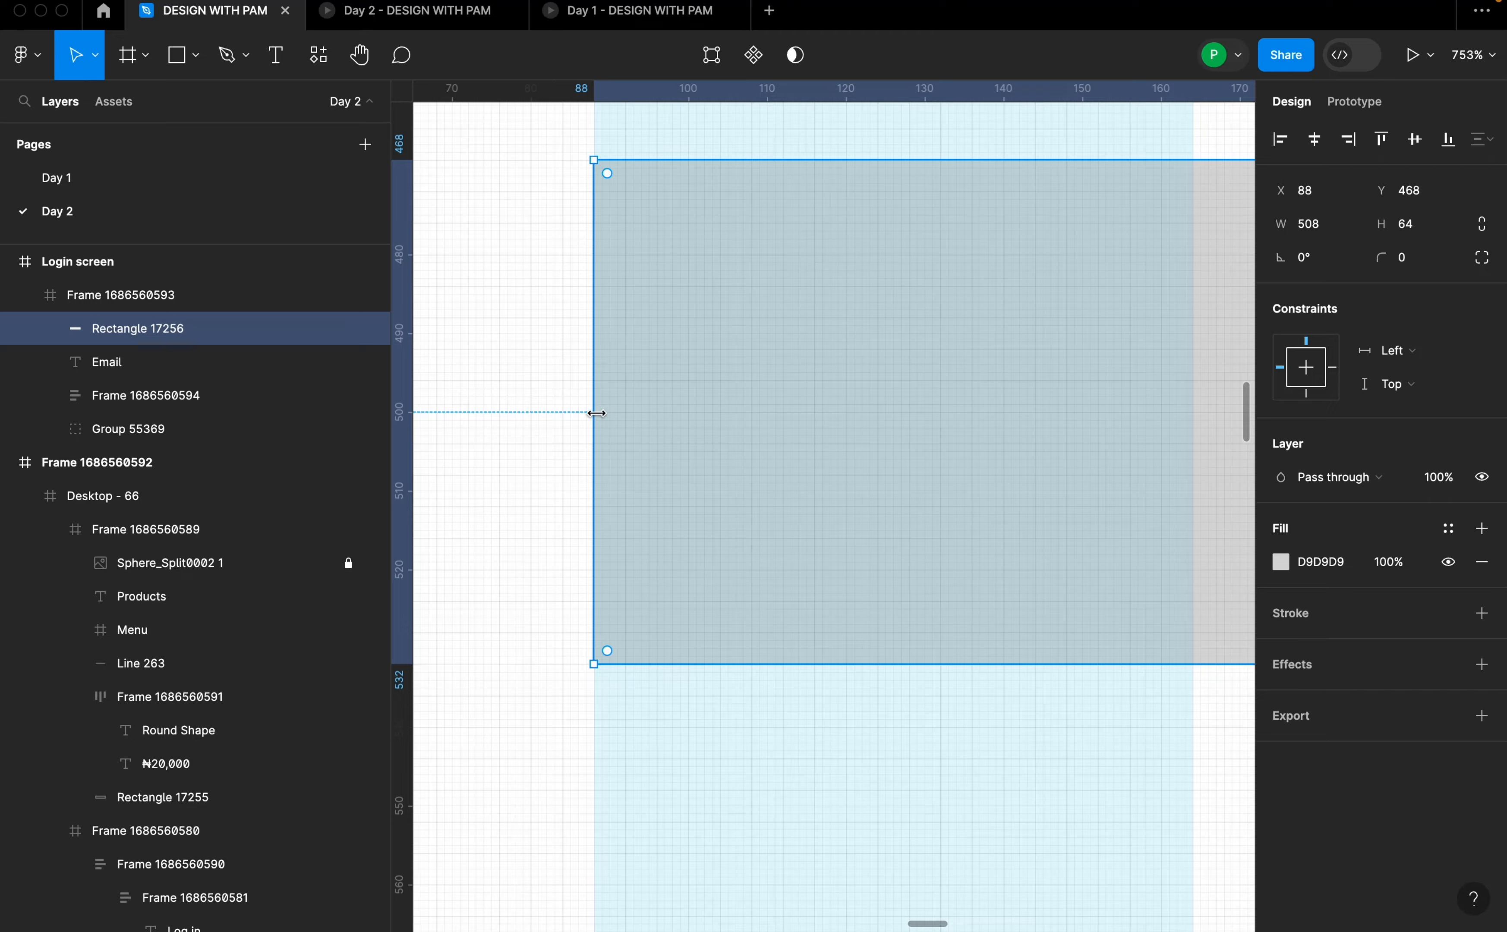
pyautogui.moveTo(592, 411); pyautogui.dragTo(595, 407)
pyautogui.scroll(-6, 555, 424)
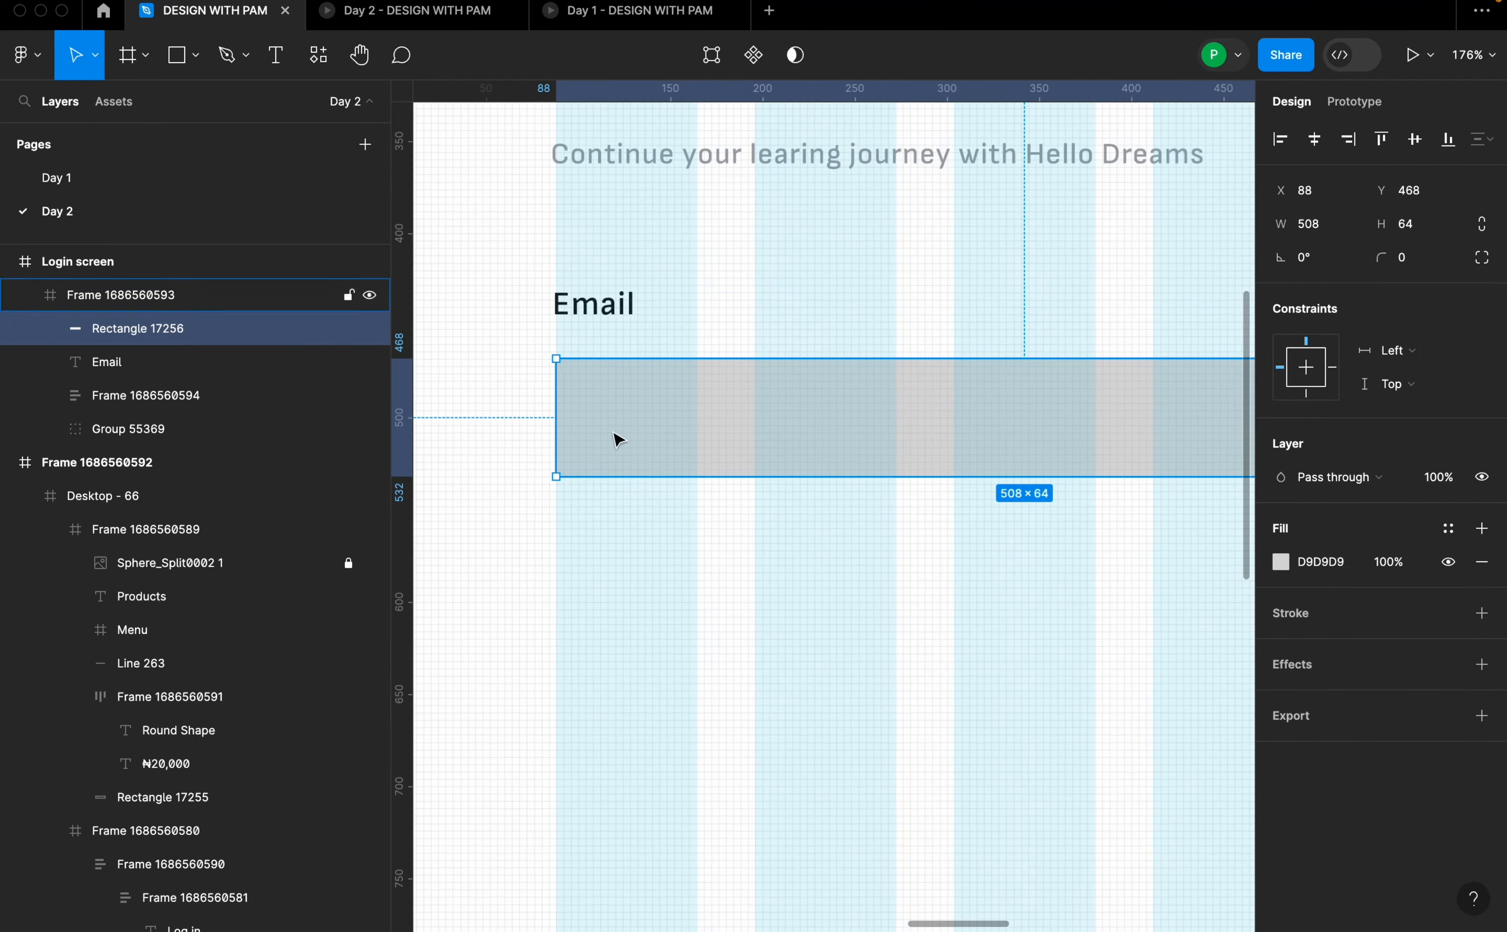
pyautogui.scroll(-4, 619, 427)
pyautogui.scroll(4, 952, 428)
pyautogui.scroll(4, 814, 367)
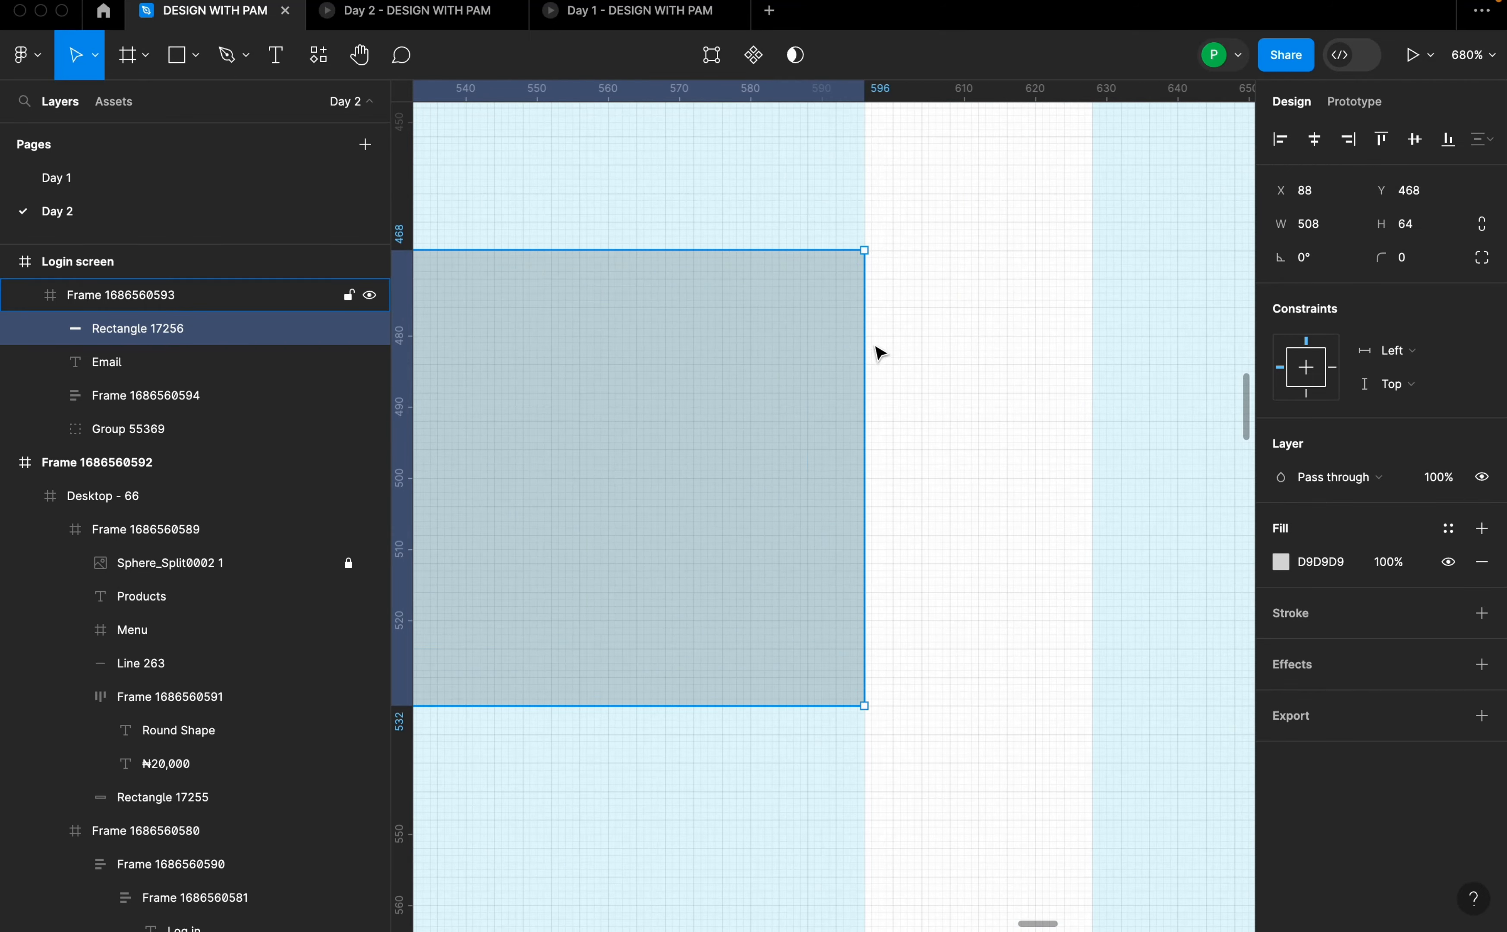
pyautogui.moveTo(865, 344); pyautogui.dragTo(864, 341)
pyautogui.scroll(-10, 1024, 391)
pyautogui.click(970, 488)
pyautogui.scroll(5, 787, 407)
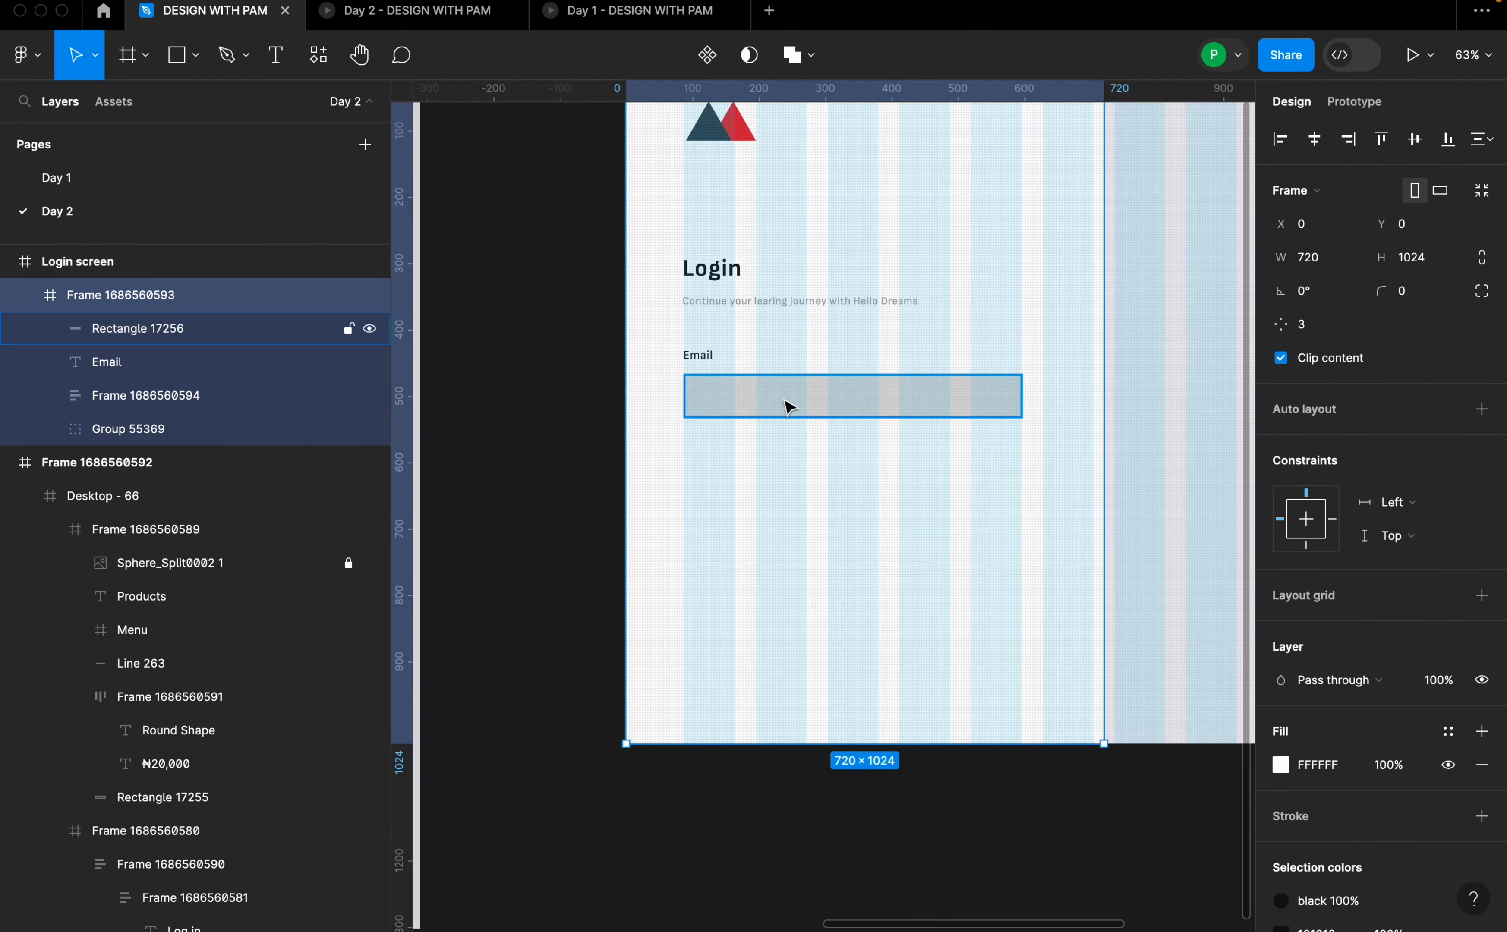
pyautogui.scroll(2, 717, 372)
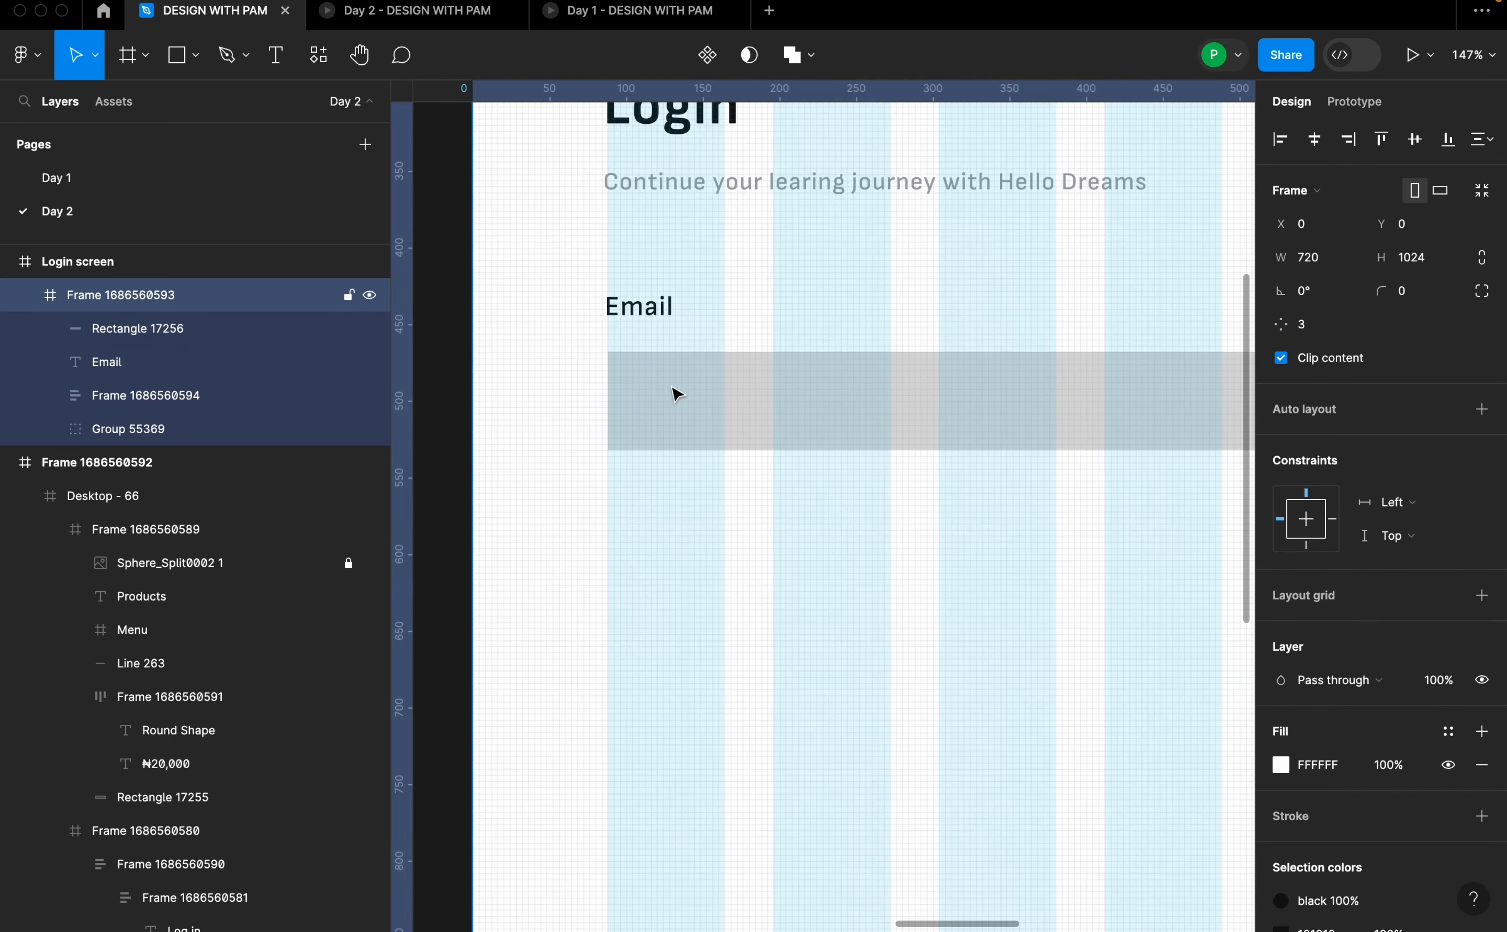
# - Copy the placeholder text colour A0A4A9 from the email field in the reference login design
pyautogui.scroll(-10, 926, 475)
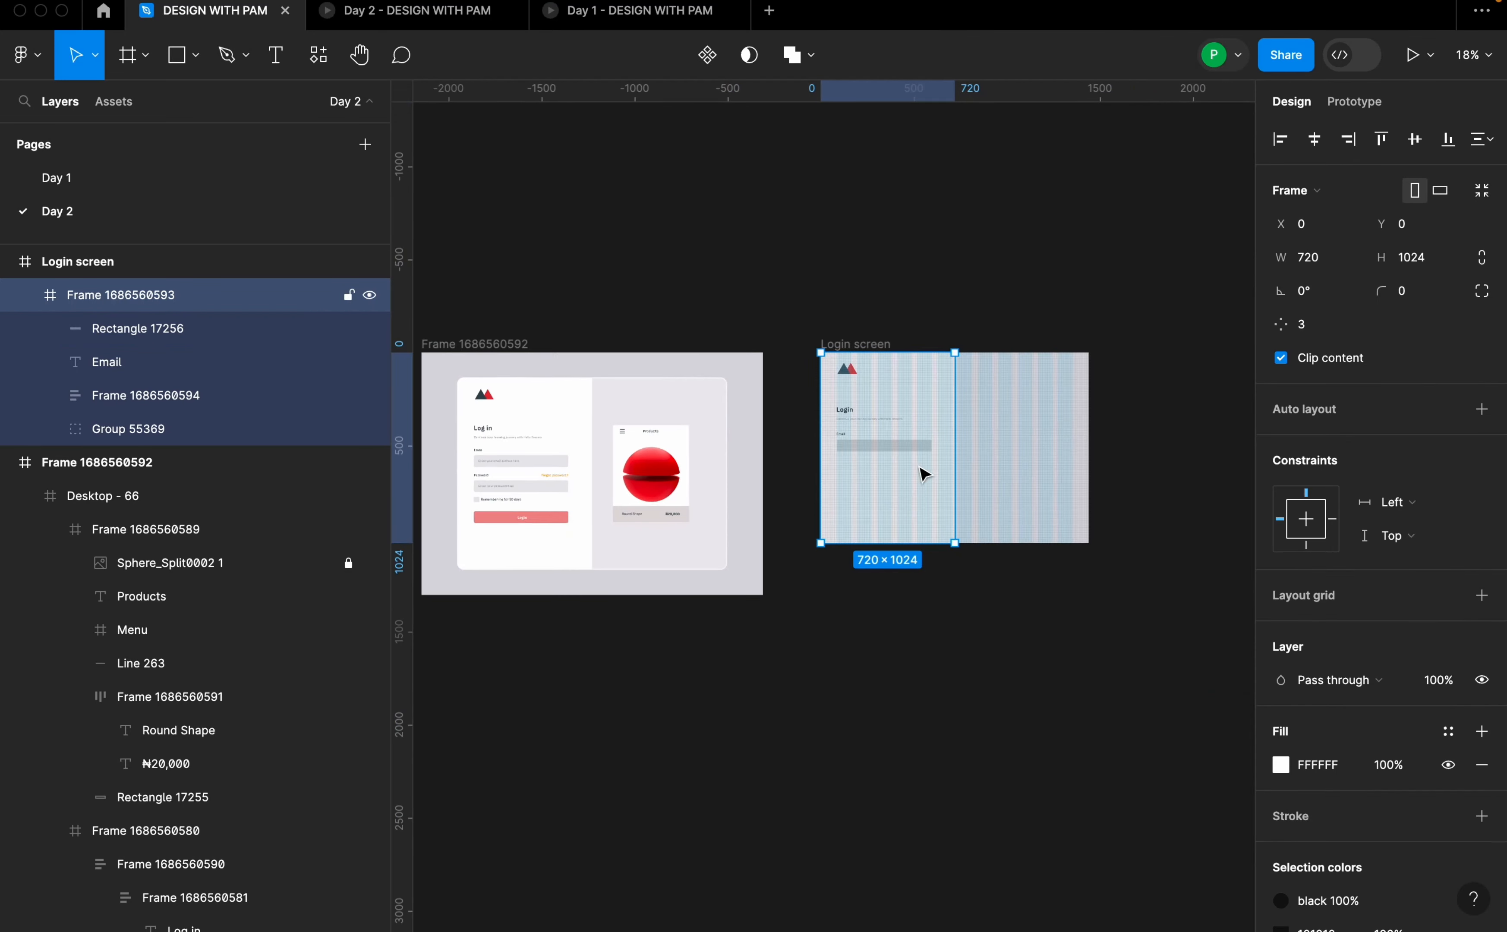
pyautogui.scroll(8, 461, 501)
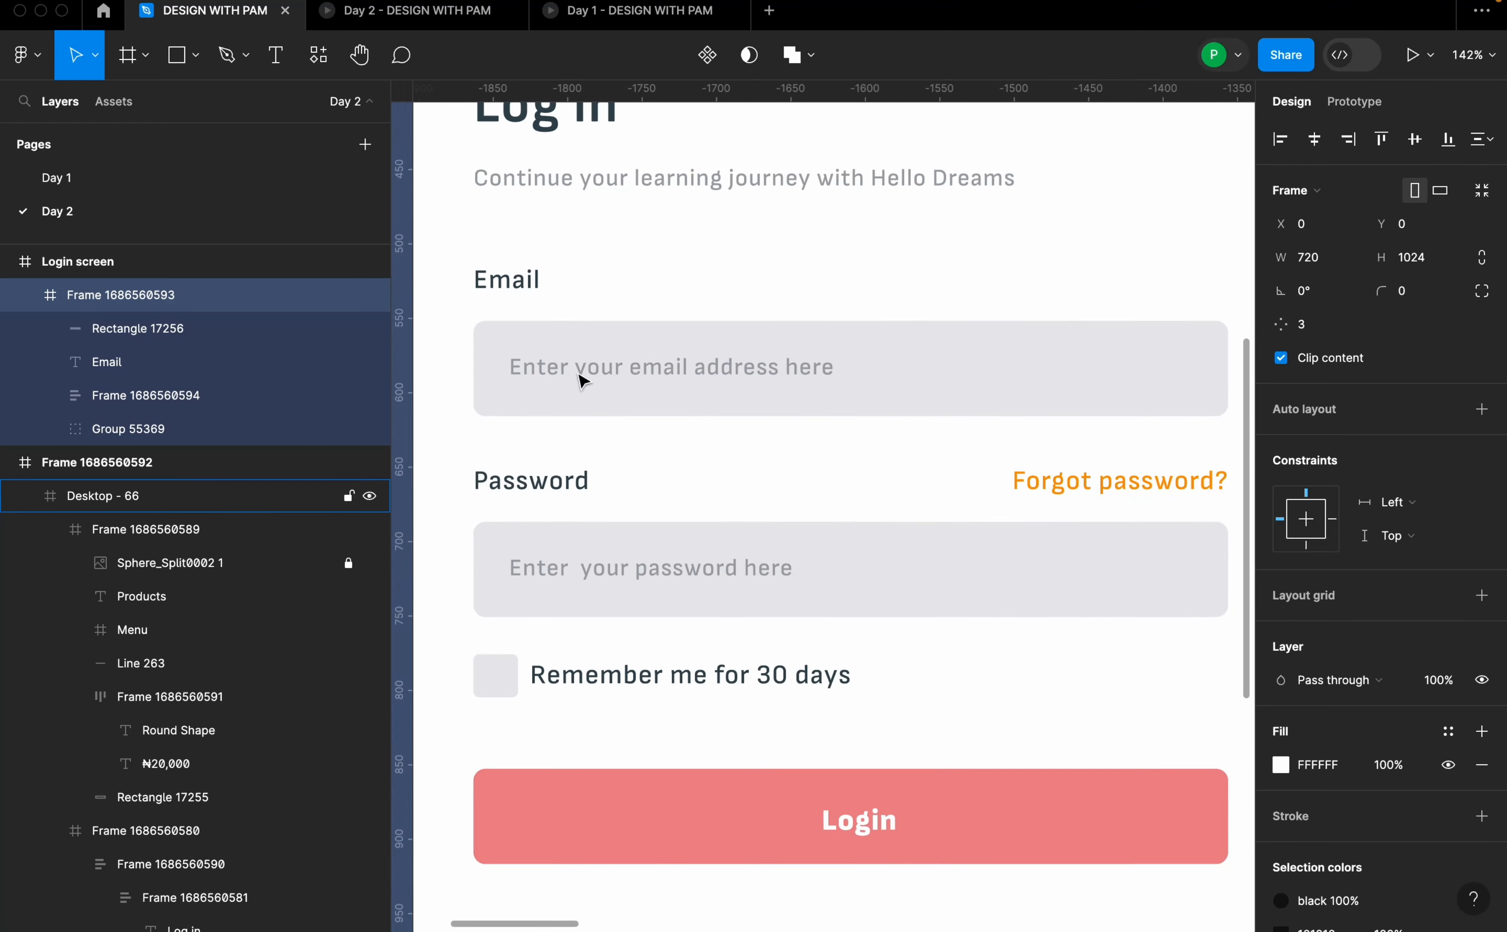
pyautogui.click(586, 379)
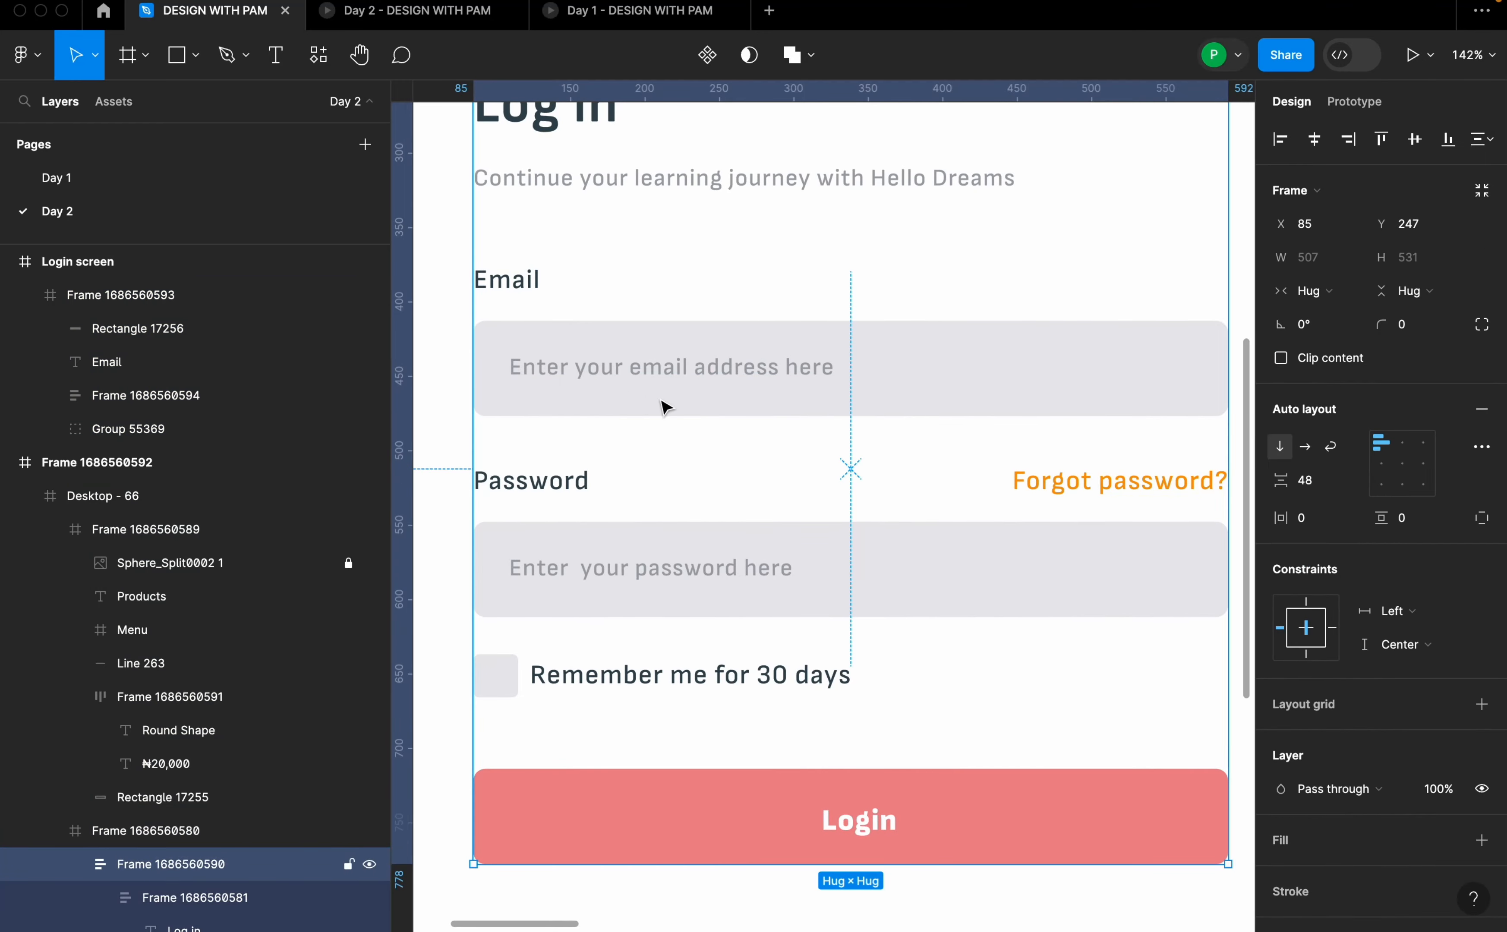
pyautogui.click(712, 403)
pyautogui.click(717, 405)
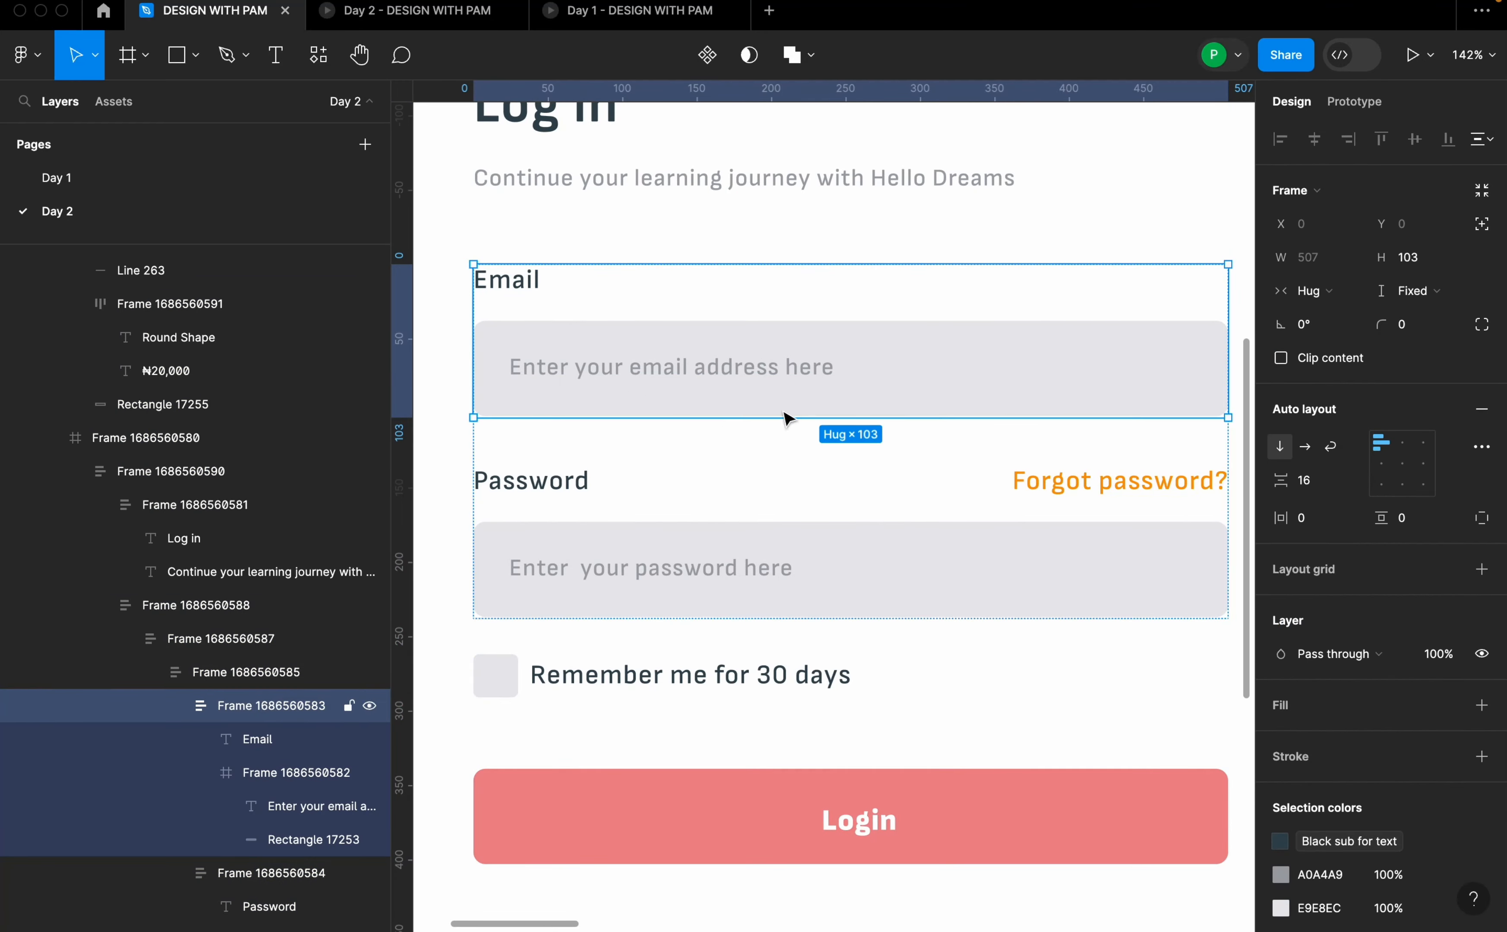
pyautogui.click(960, 395)
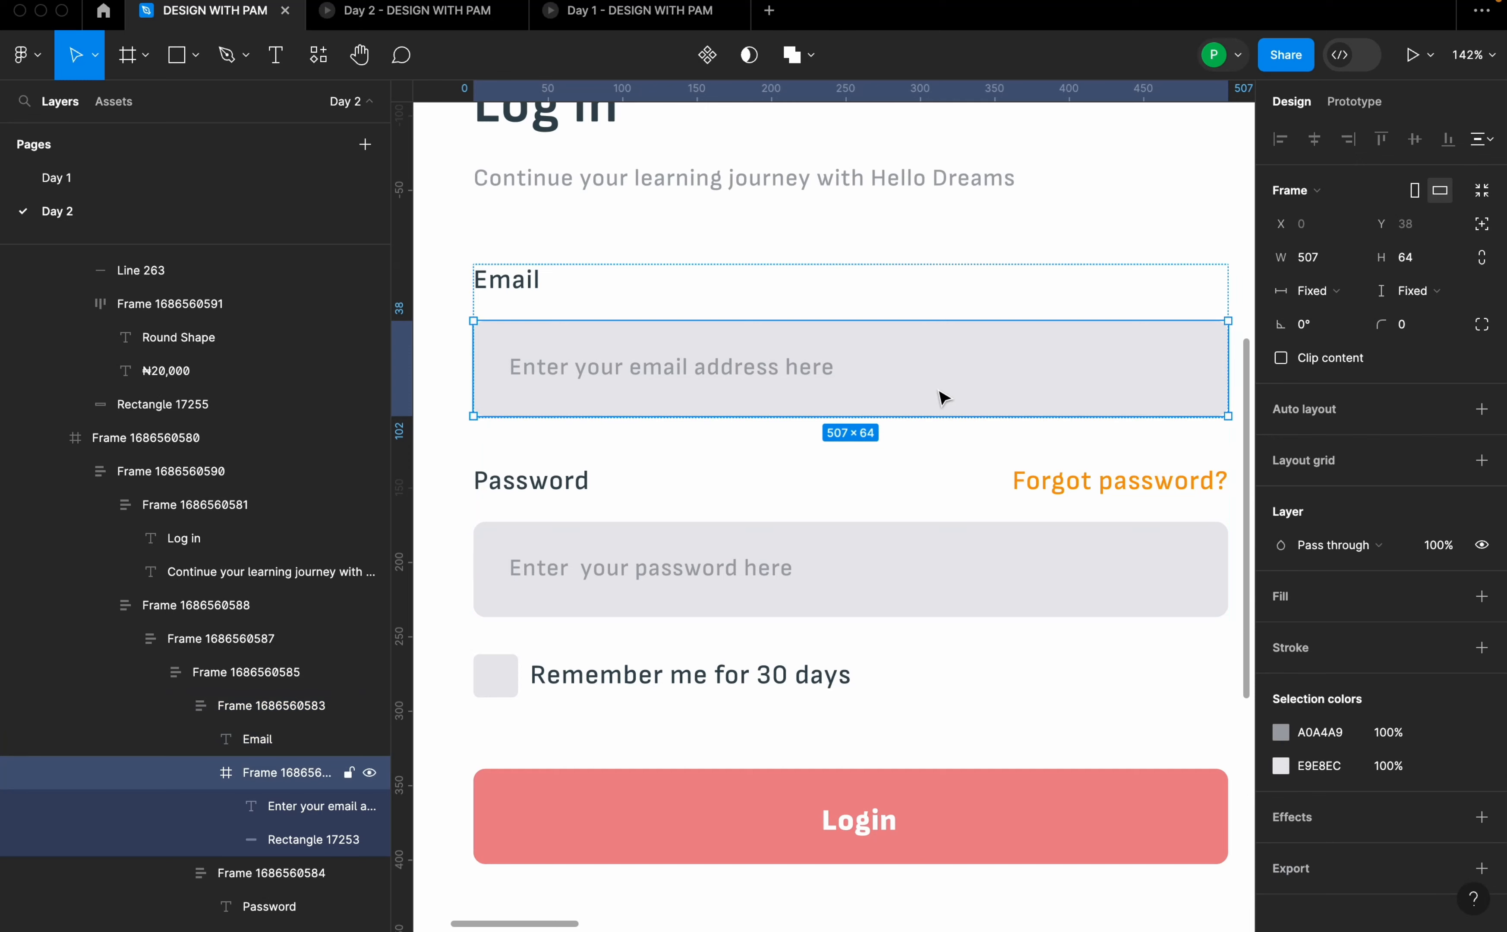
pyautogui.click(1344, 736)
pyautogui.hotkey('ctrl', 'c')
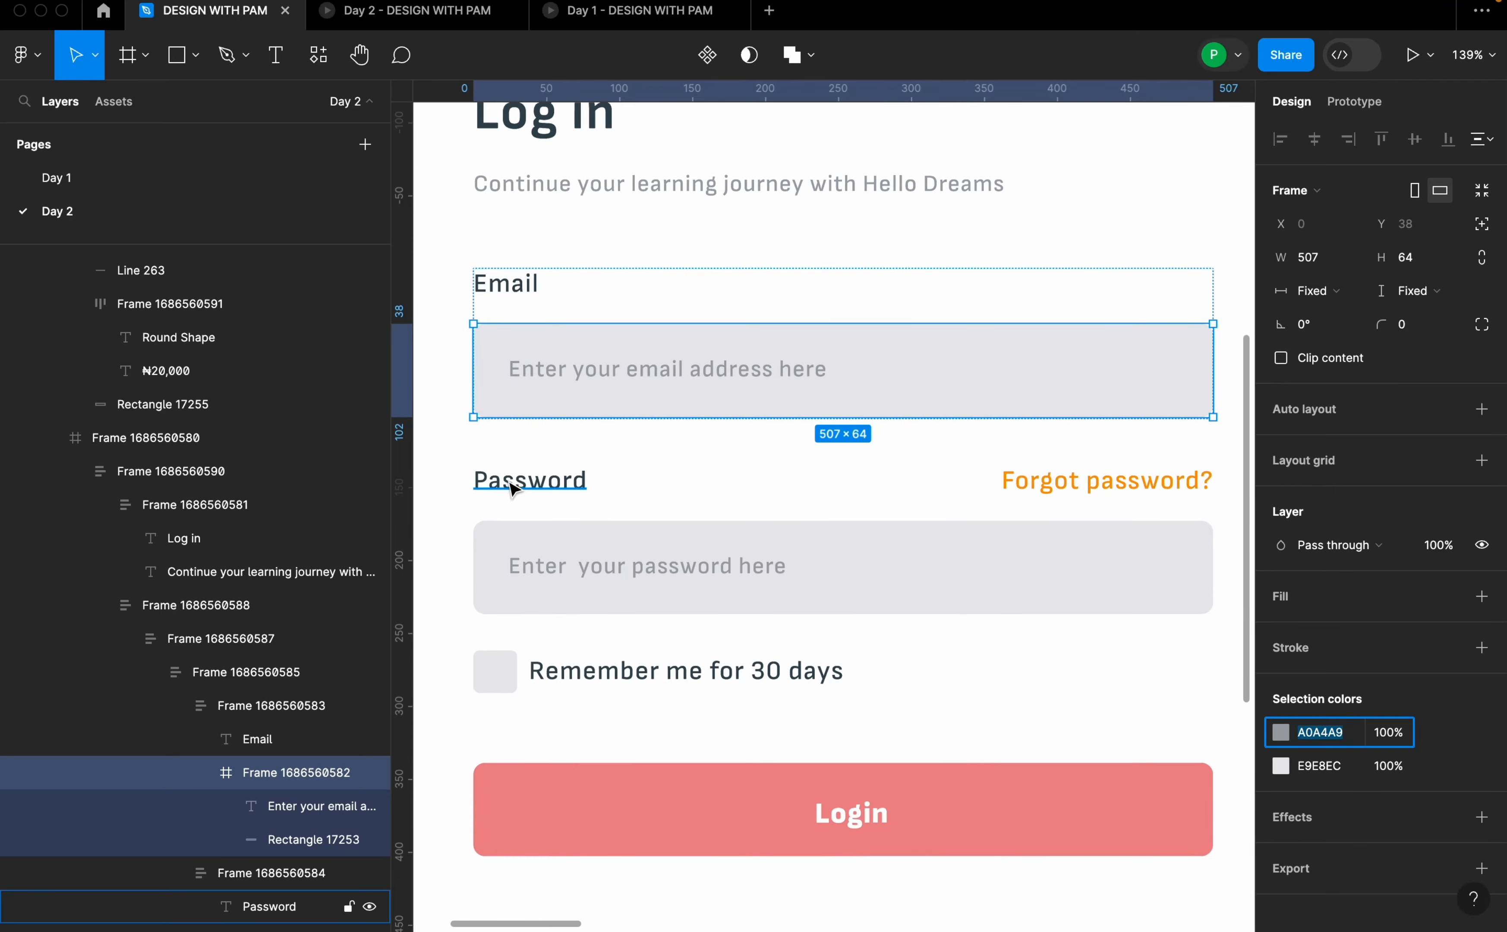
# - Apply the copied colour A0A4A9 as the fill of the email field rectangle in the Login screen frame
pyautogui.scroll(-6, 510, 489)
pyautogui.scroll(4, 1018, 373)
pyautogui.click(1009, 333)
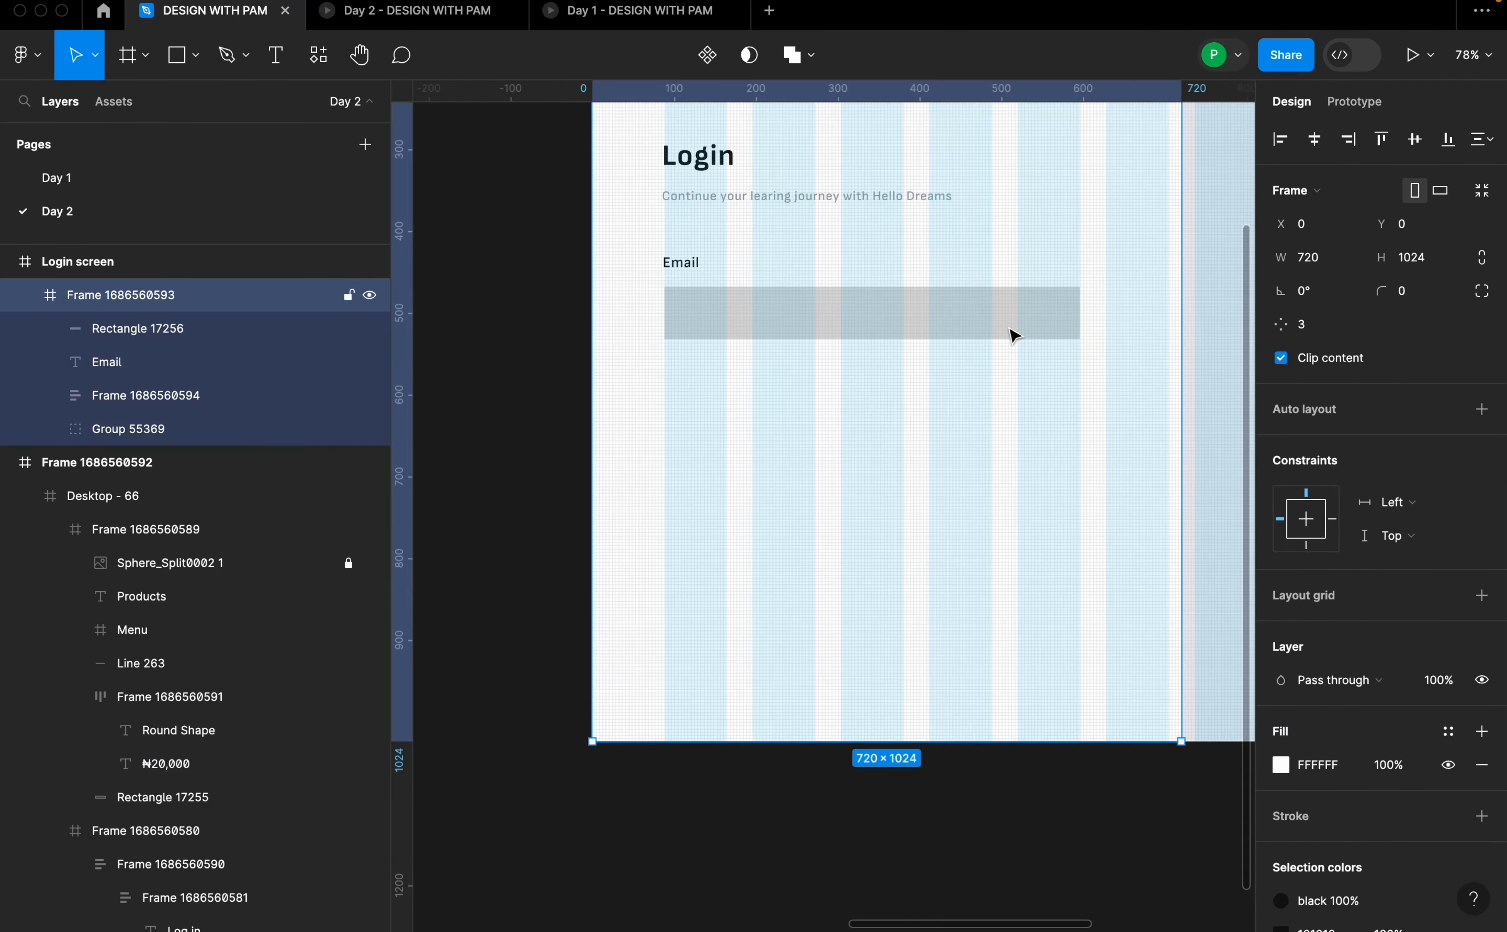
pyautogui.click(1010, 327)
pyautogui.click(1359, 572)
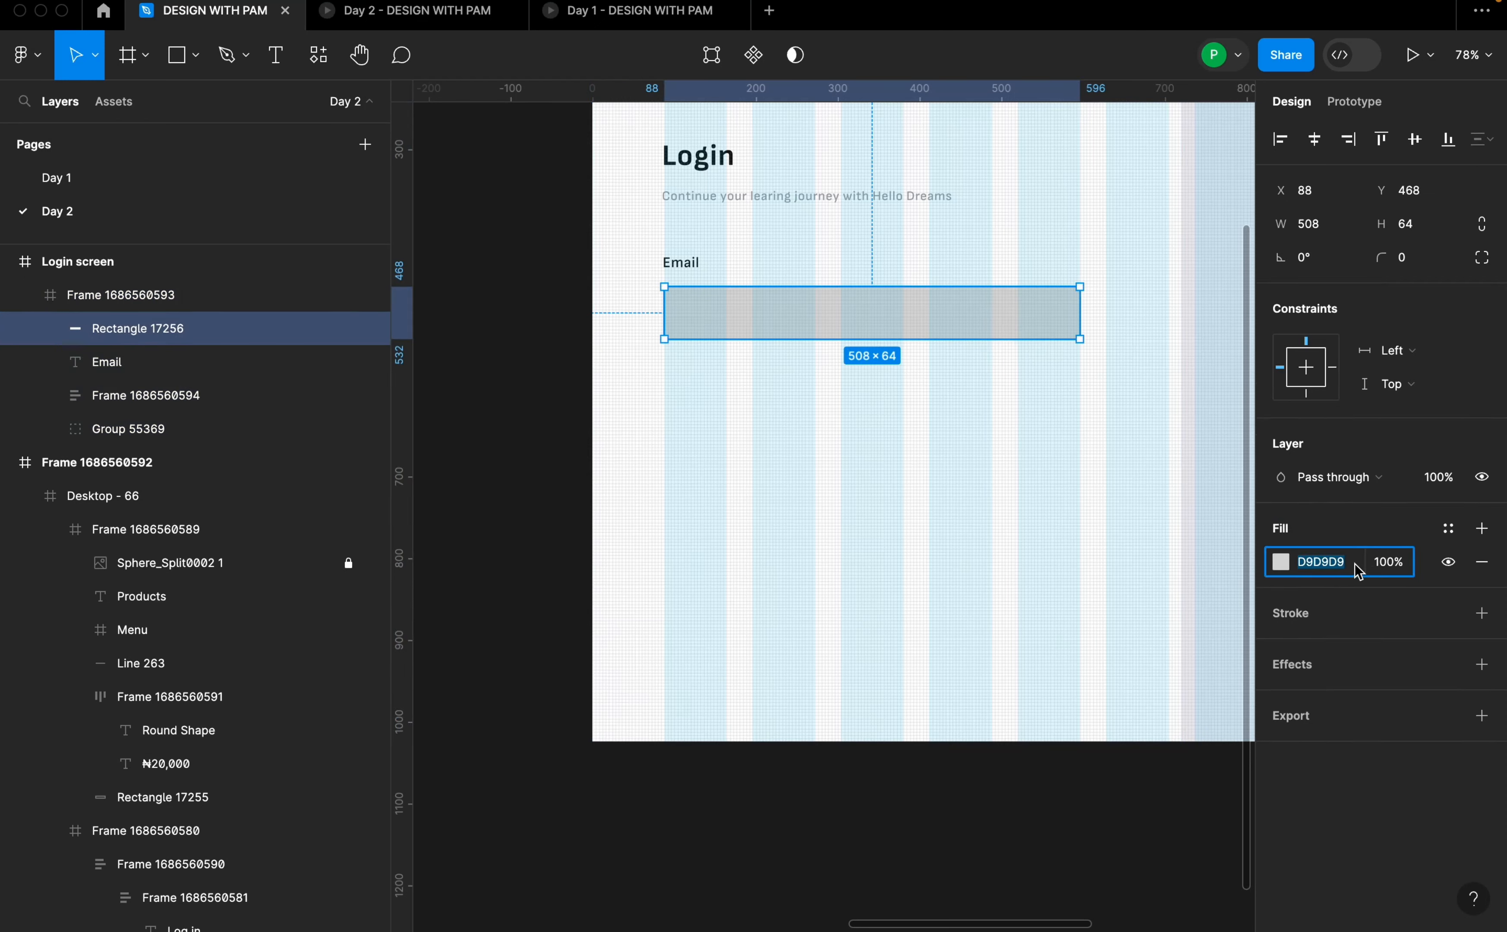
pyautogui.hotkey('ctrl', 'v')
pyautogui.press('Return')
pyautogui.click(822, 492)
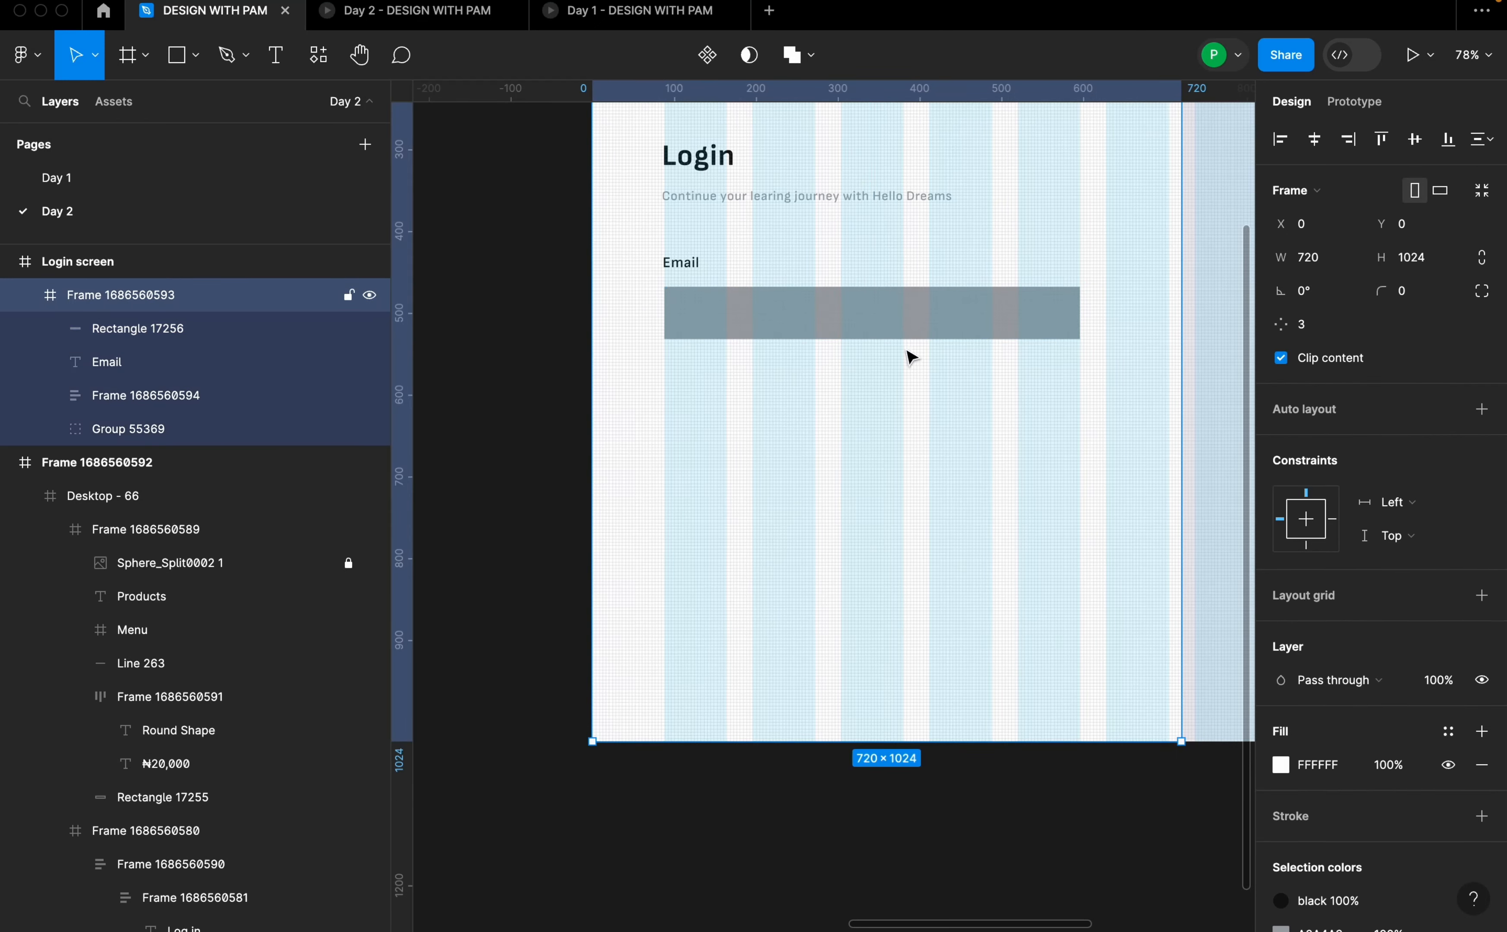
pyautogui.scroll(4, 909, 363)
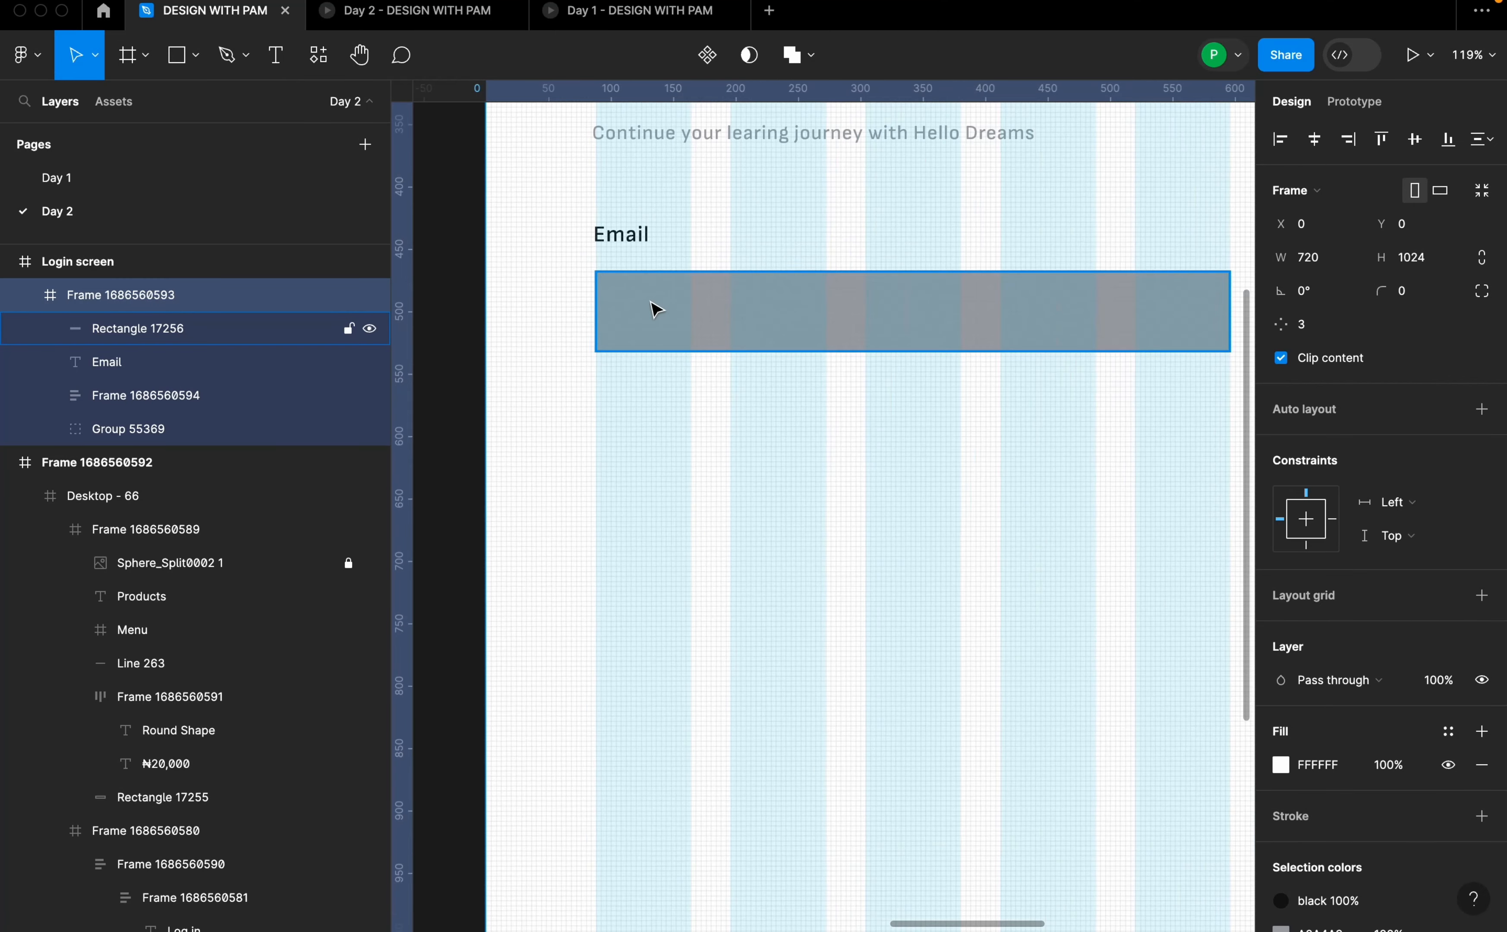
# - Add the placeholder text "Enter your email here" inside the email field rectangle and place it at X 131, Y 493
pyautogui.press('t')
pyautogui.click(666, 325)
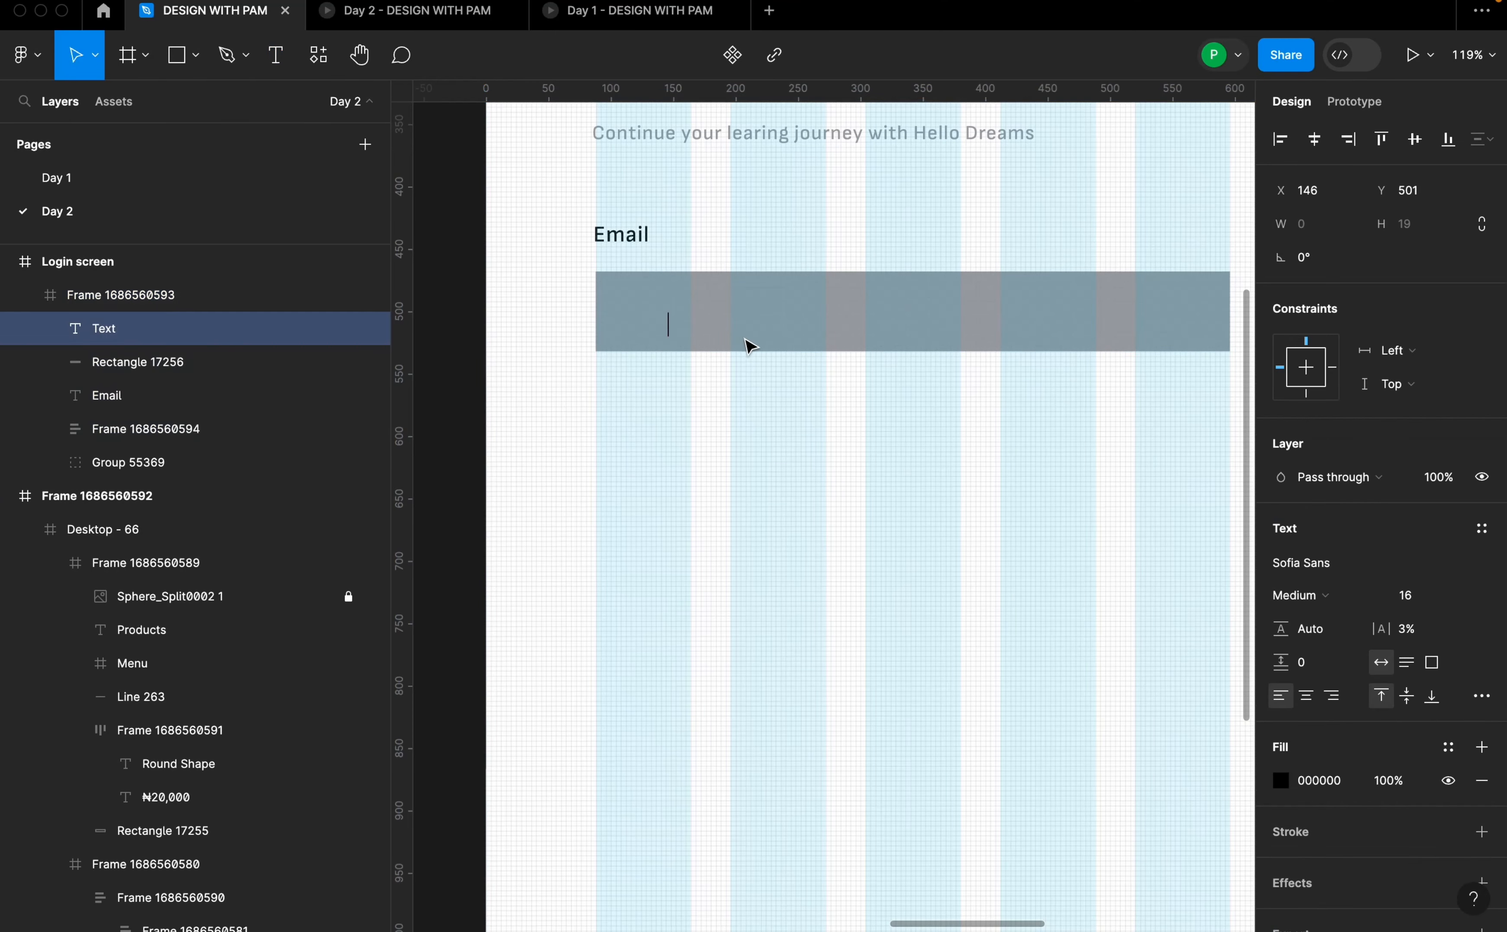
pyautogui.write('Enter your emai')
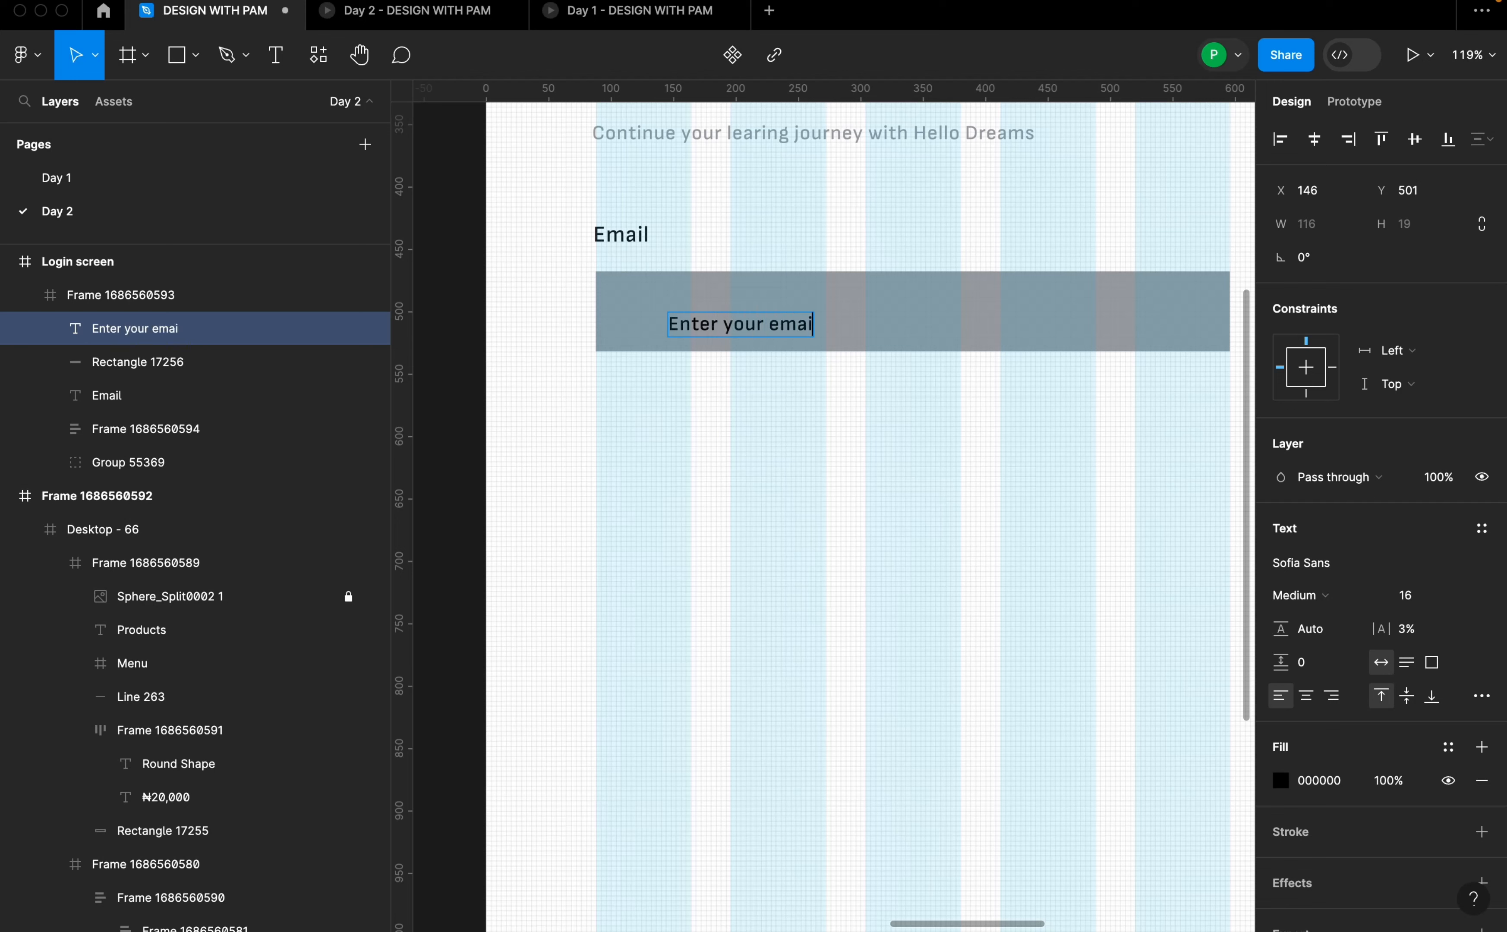
pyautogui.write('l here')
pyautogui.press('Escape')
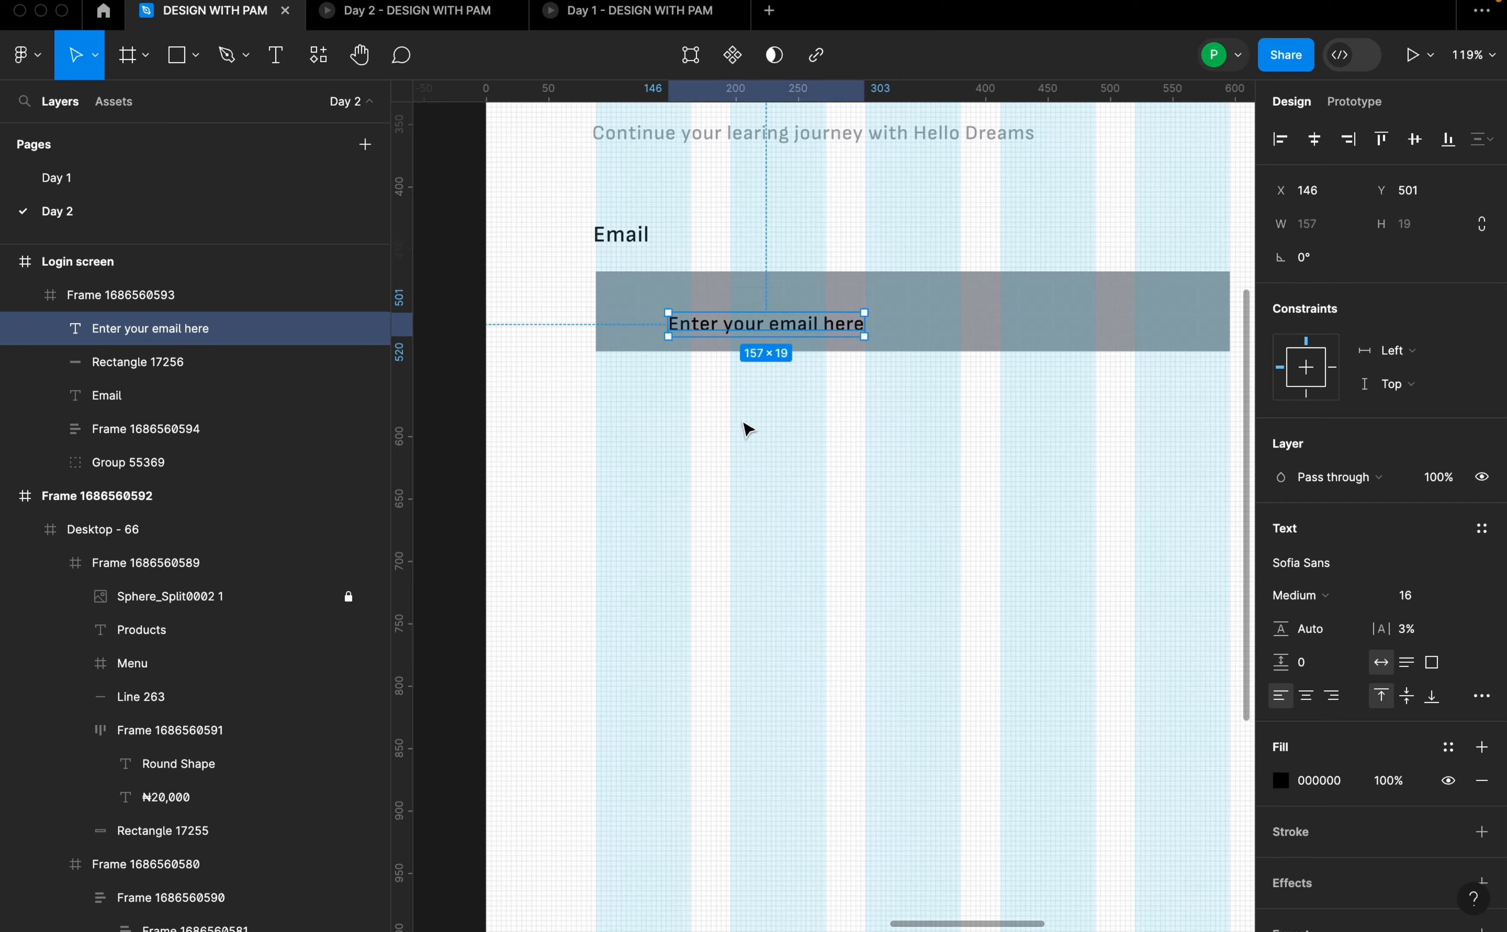
pyautogui.moveTo(831, 328); pyautogui.dragTo(809, 315)
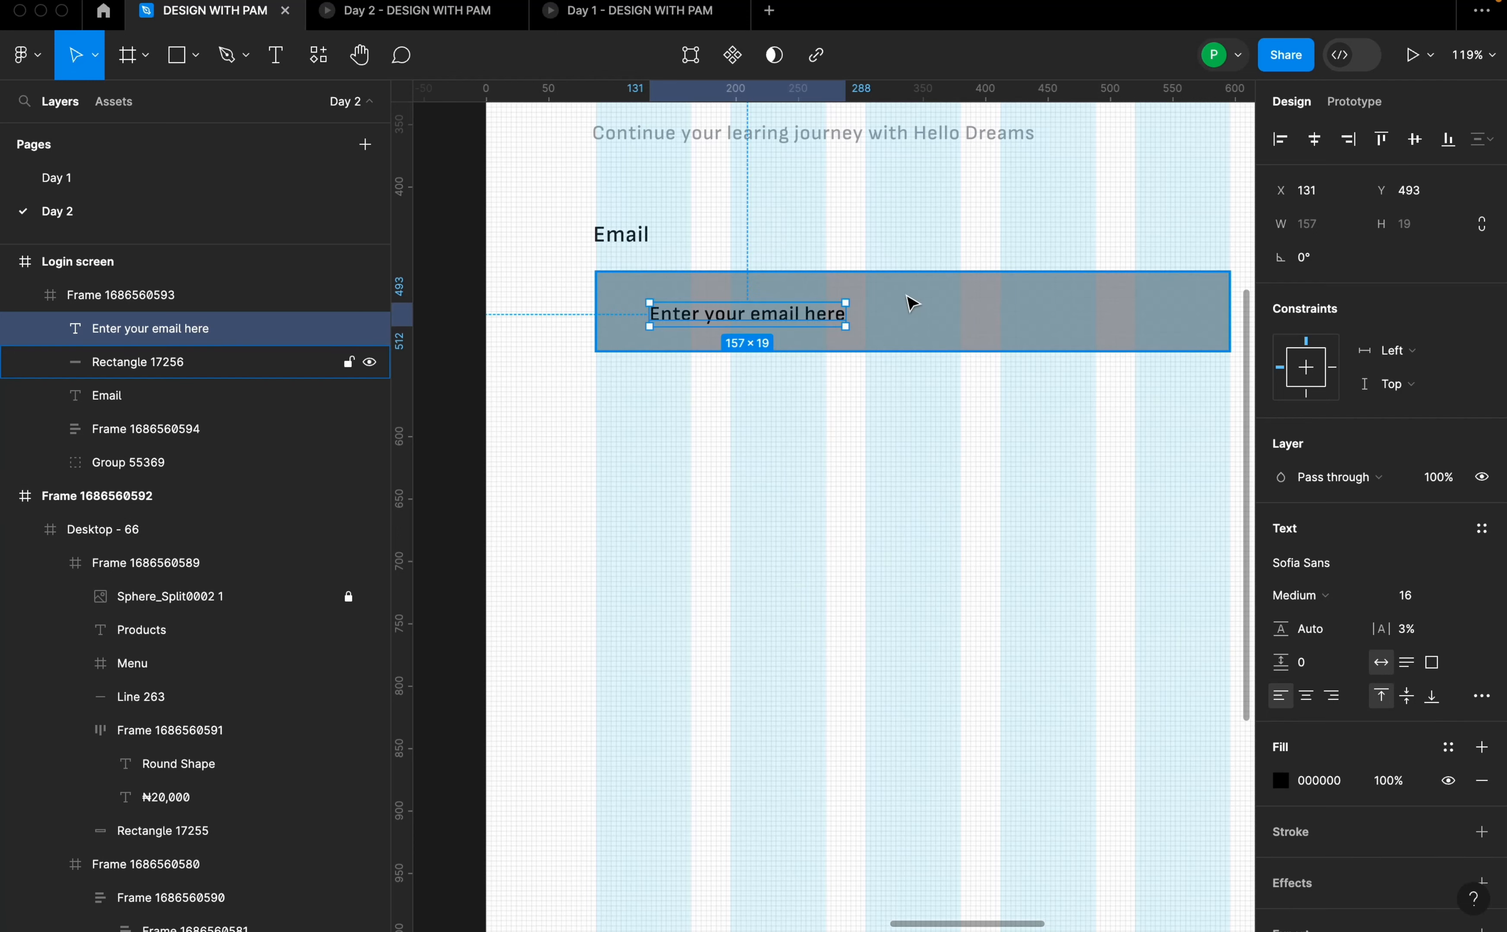
# - Centre the placeholder text vertically in the email field rectangle and place it near the field's left edge at X 124, Y 491
pyautogui.keyDown('shift'); pyautogui.click(912, 304); pyautogui.keyUp('shift')
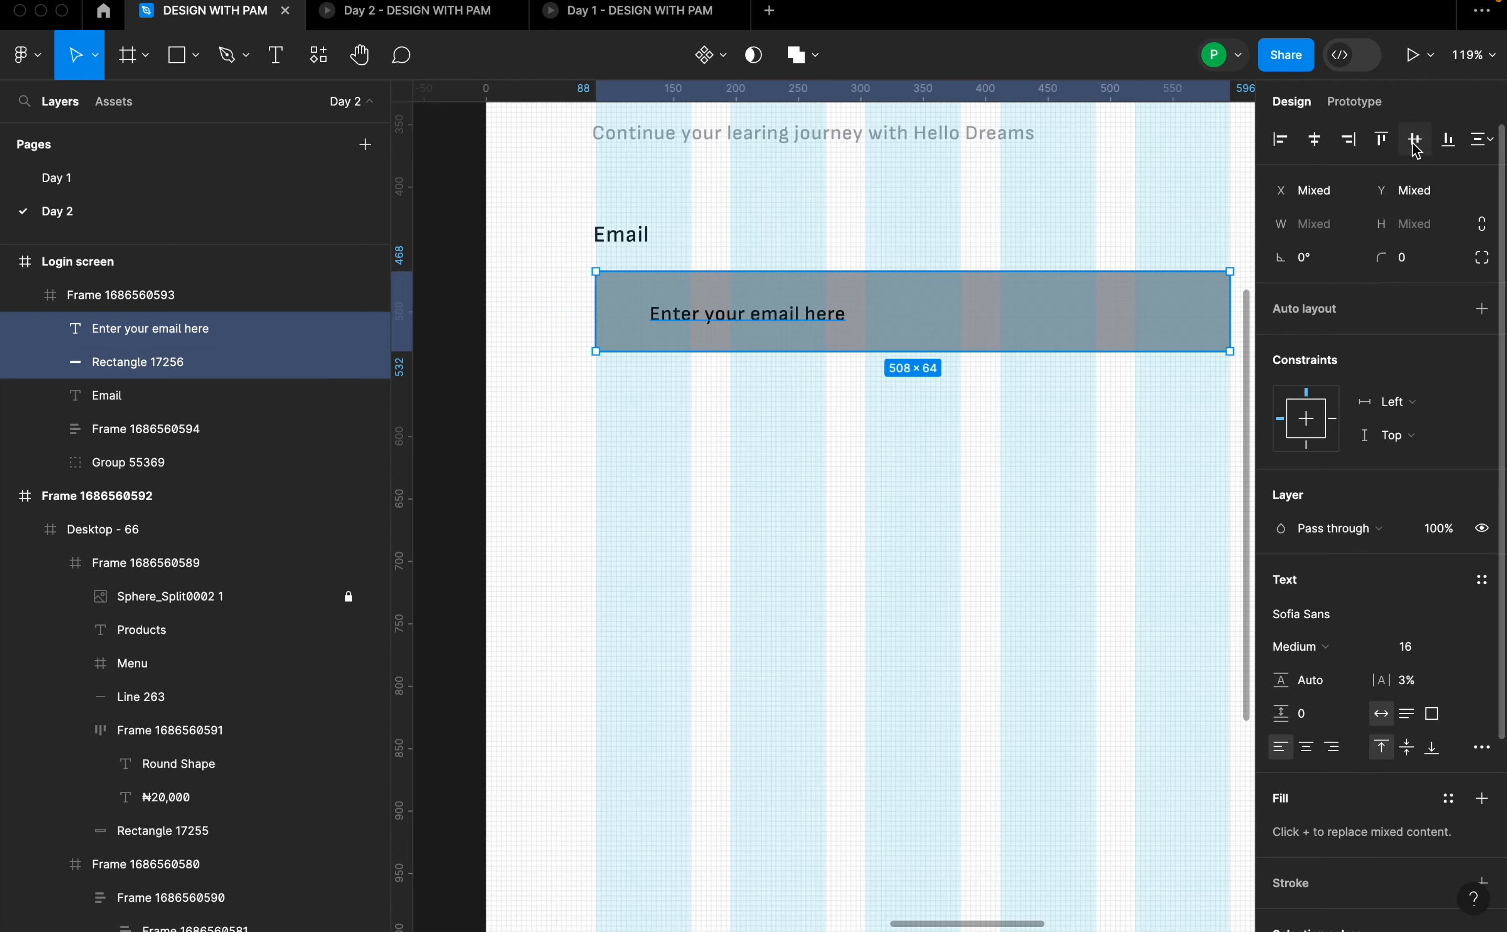
pyautogui.click(1325, 144)
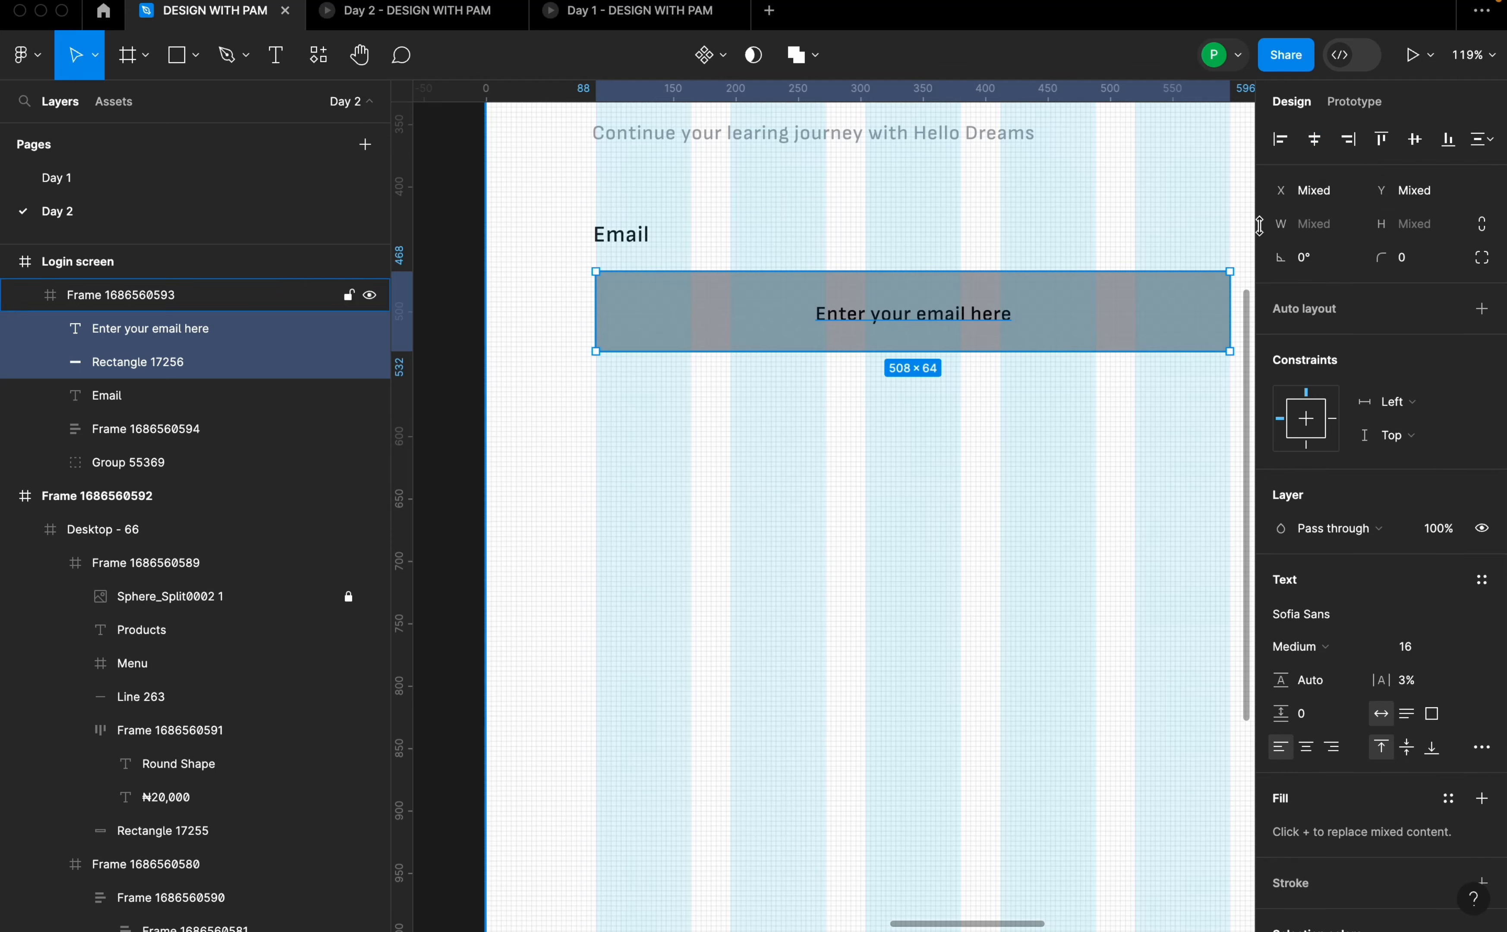
pyautogui.click(1416, 141)
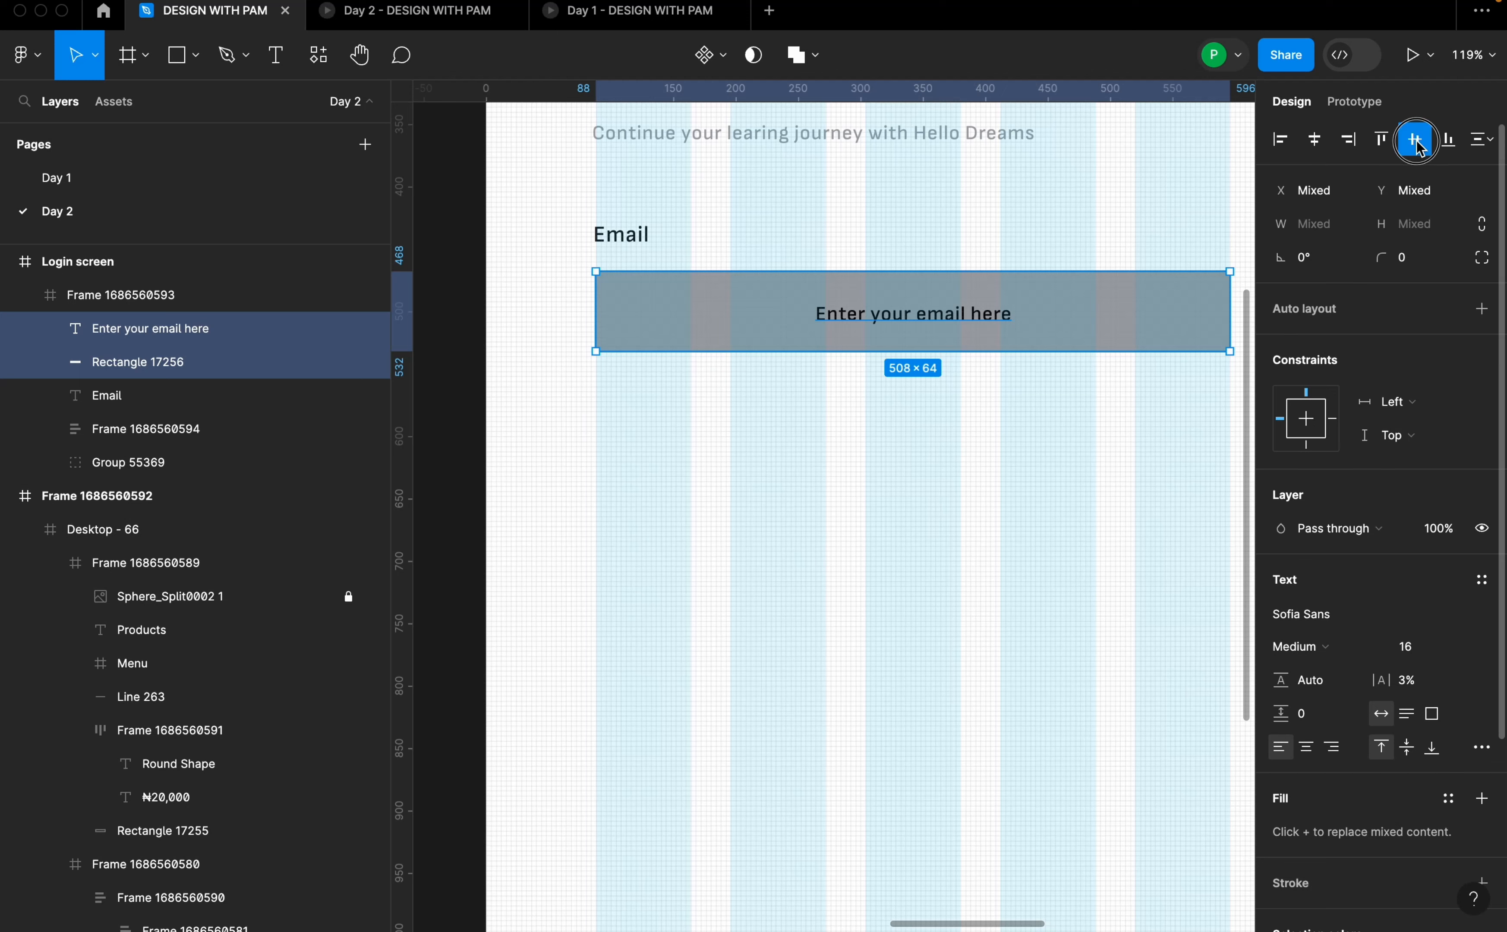
pyautogui.click(878, 318)
pyautogui.moveTo(932, 321); pyautogui.dragTo(758, 323)
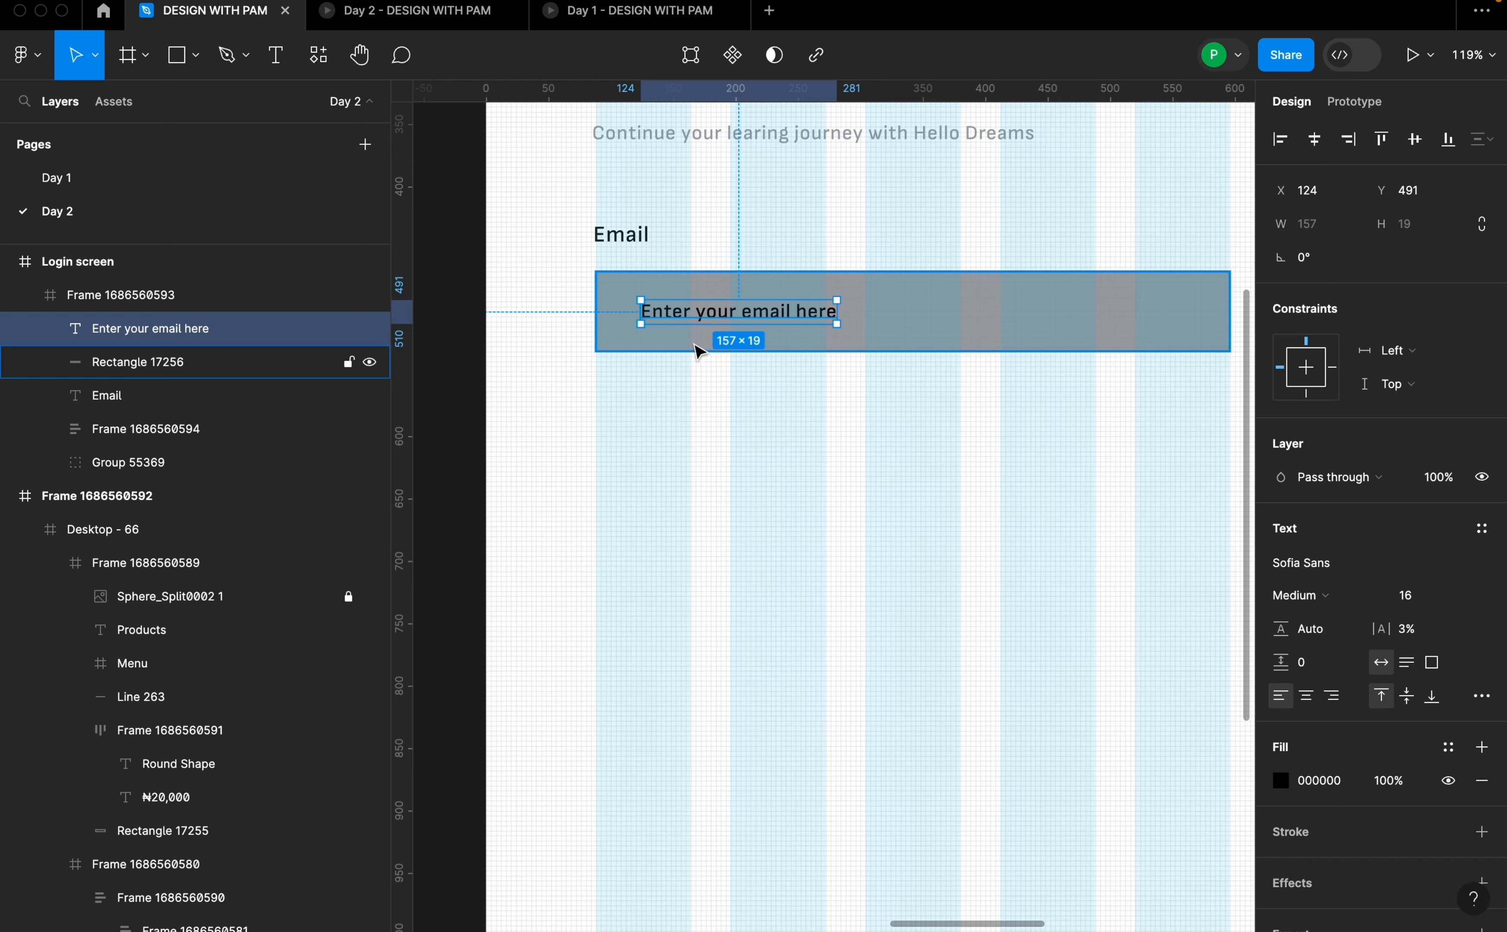
pyautogui.press('alt')
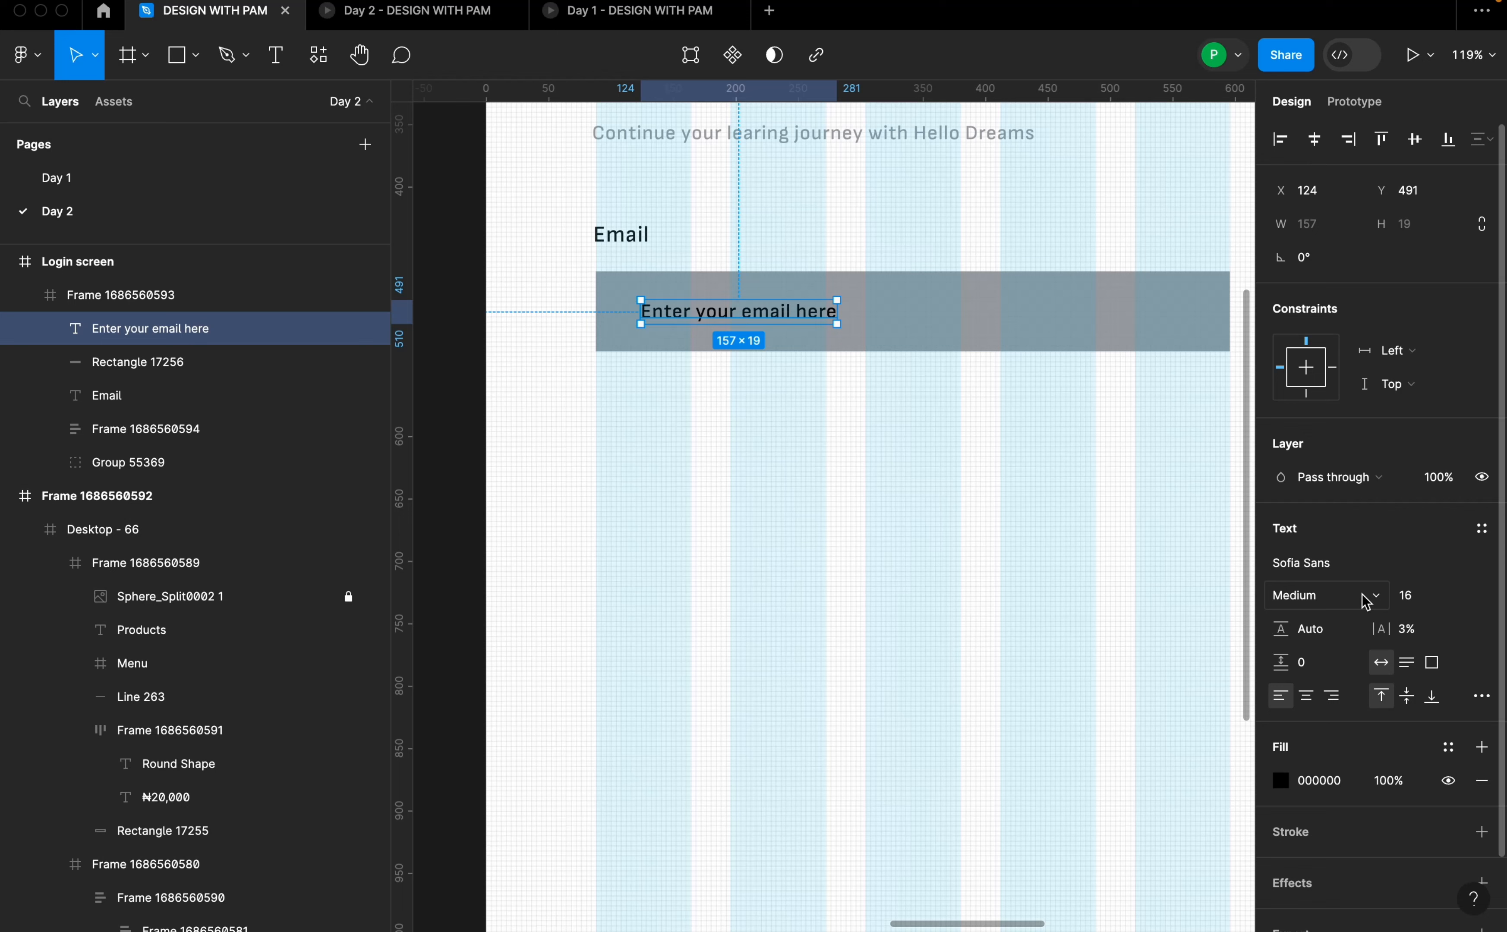
# - Set the fill colour of the email placeholder text to A0A4A9
pyautogui.click(1338, 784)
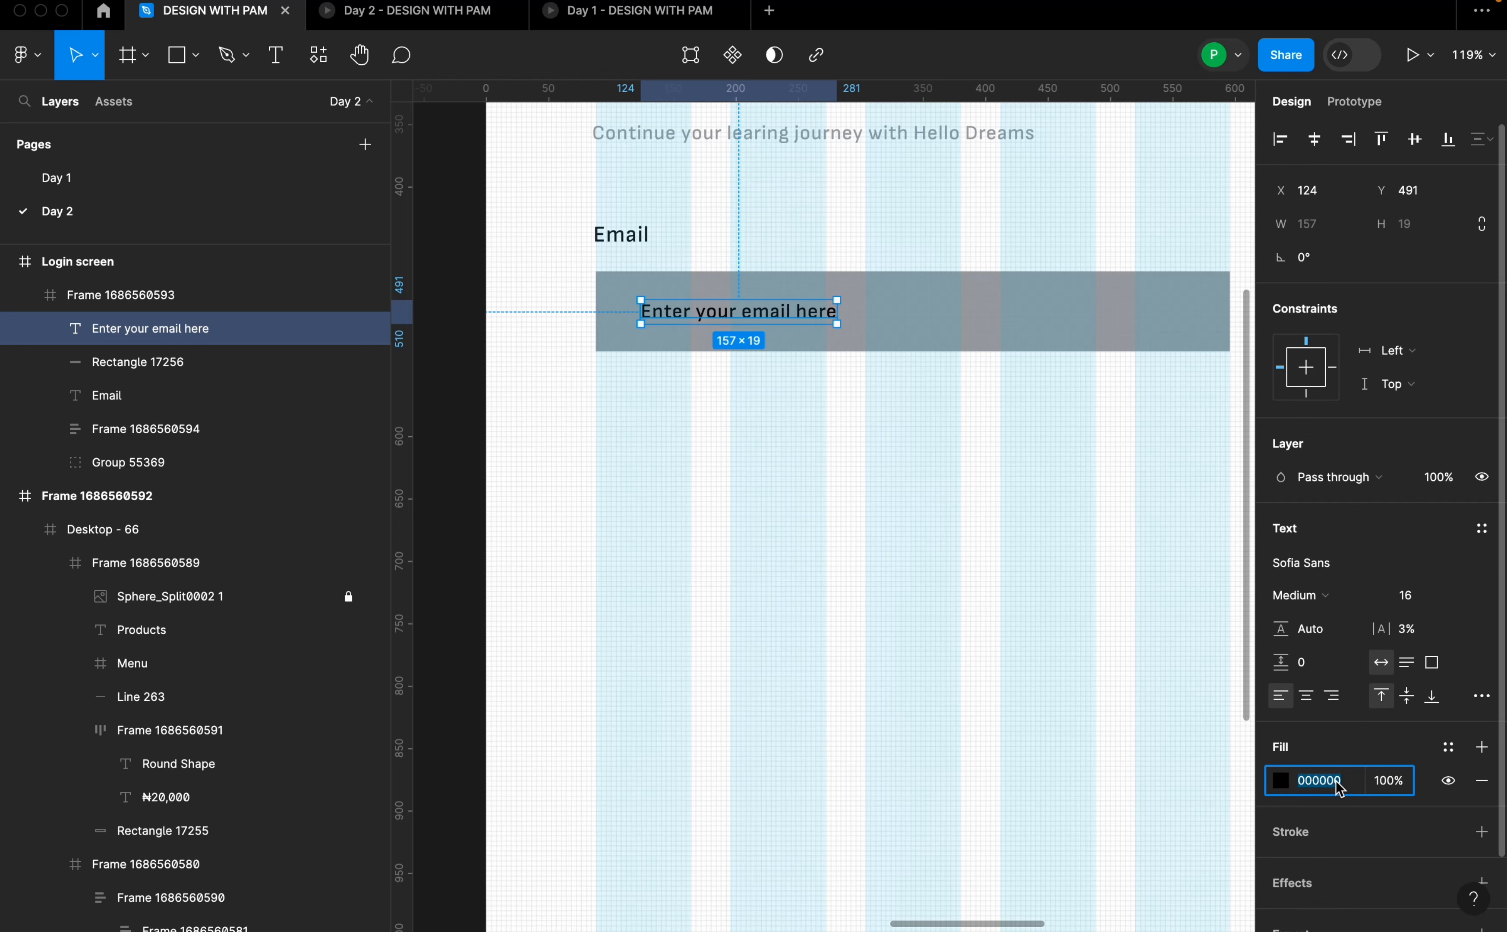
pyautogui.write('A0A4A9')
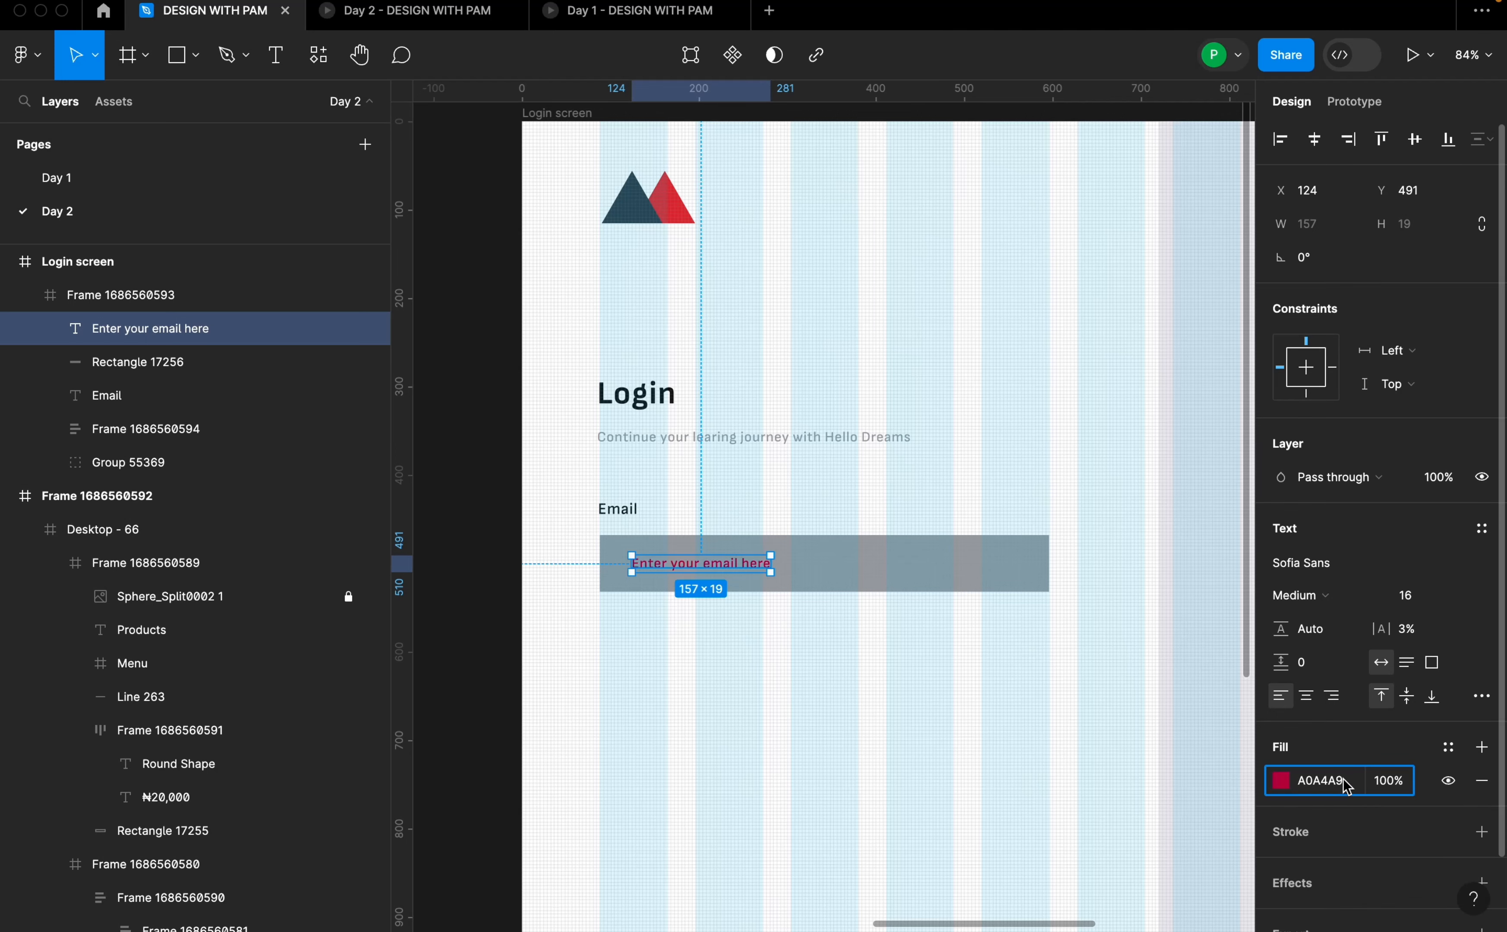
pyautogui.press('Return')
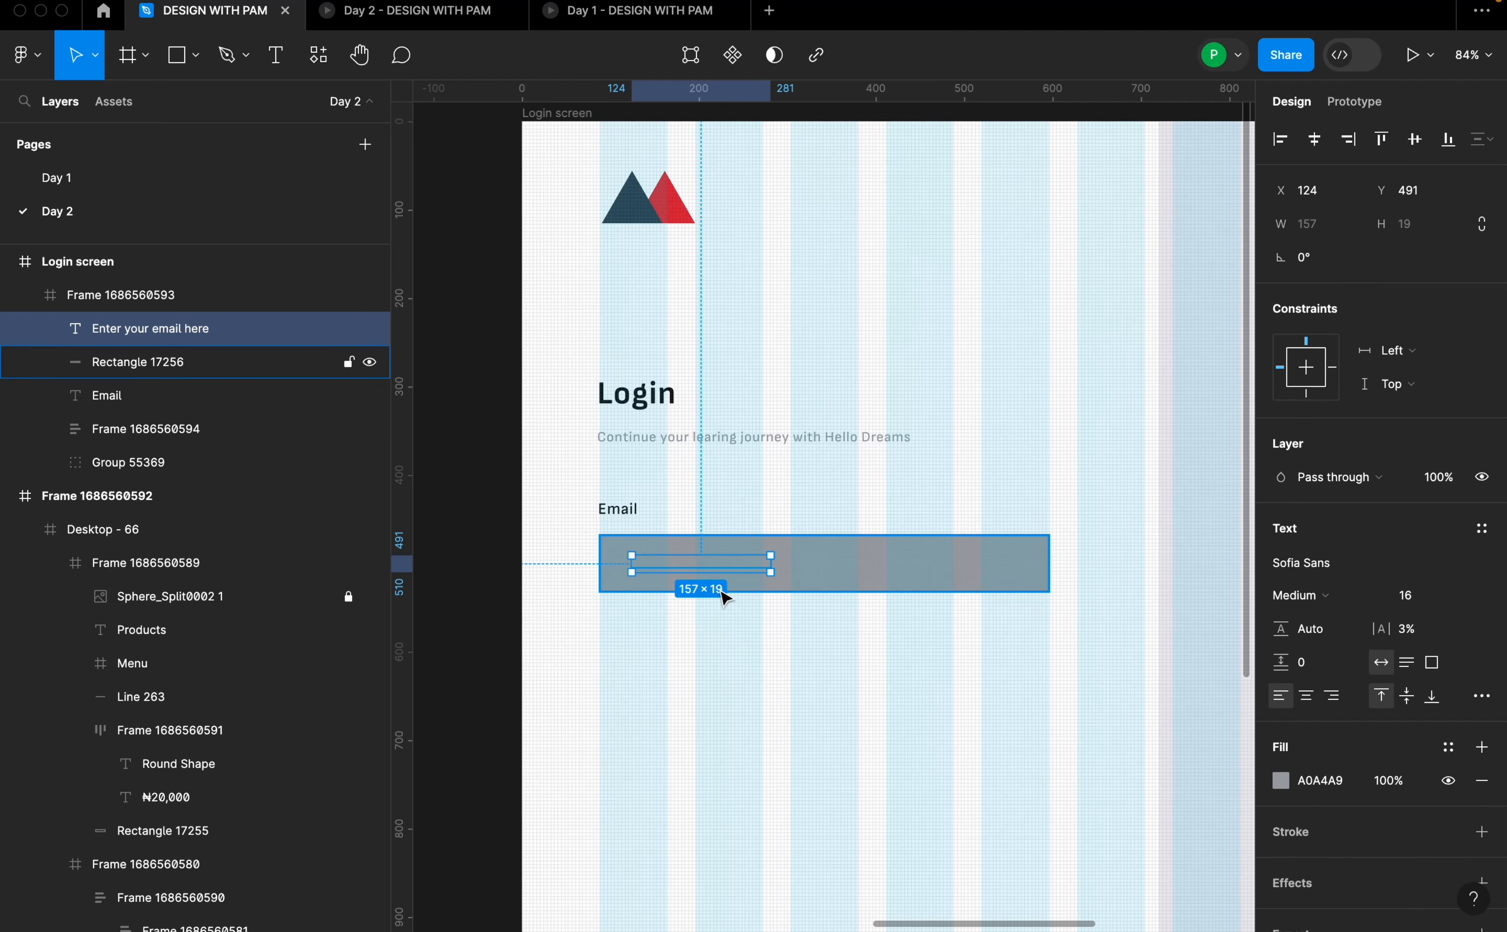
# - Lower the opacity of the email field rectangle's fill to 39%
pyautogui.scroll(3, 722, 594)
pyautogui.click(852, 564)
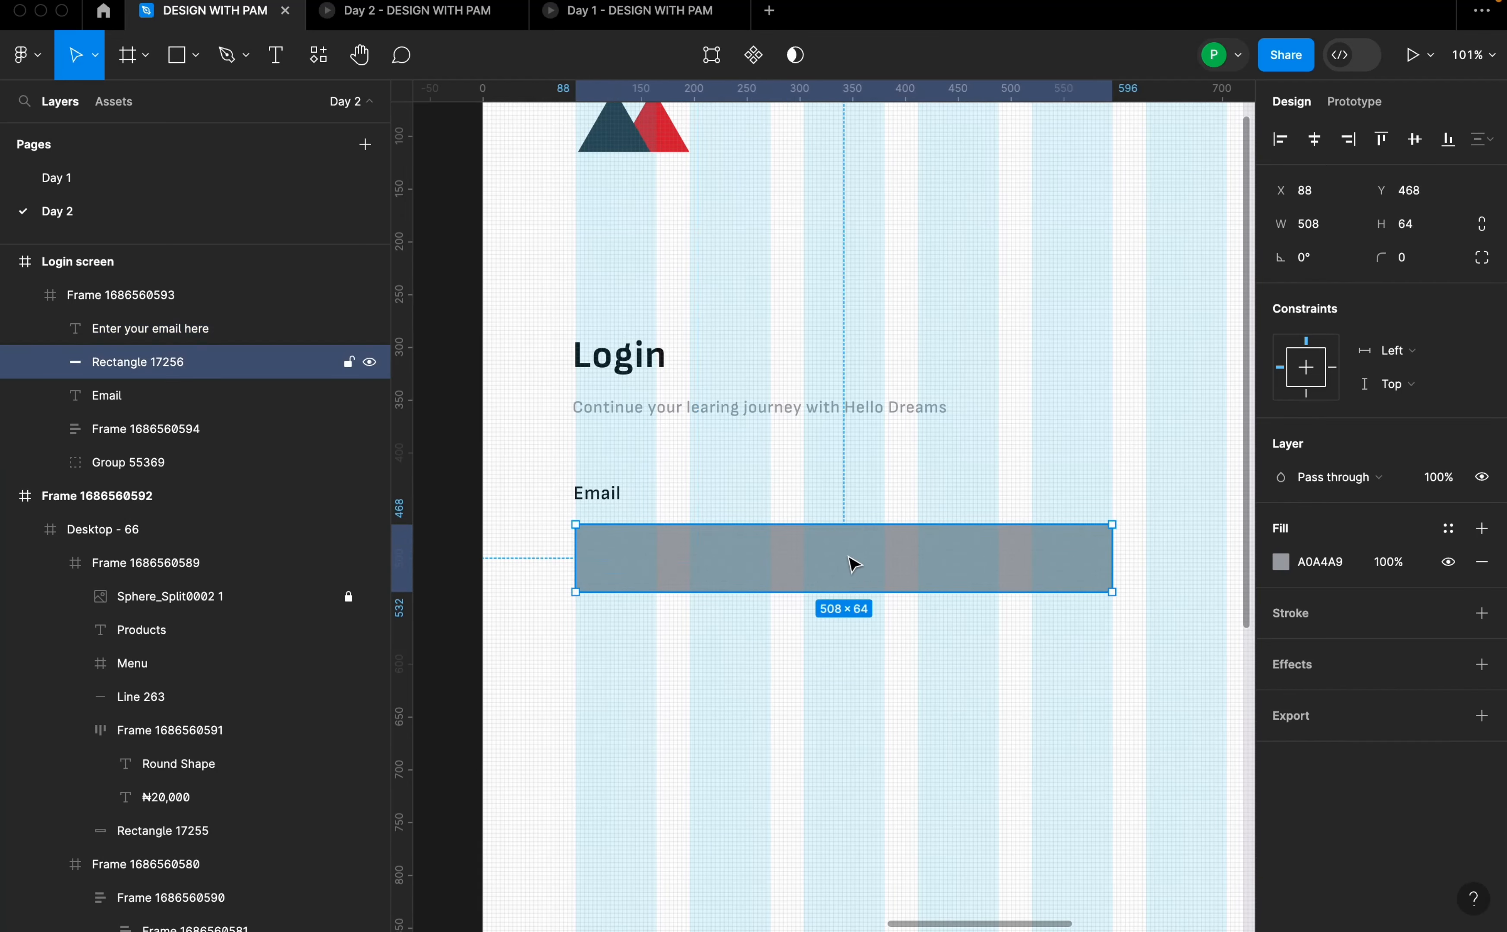
pyautogui.click(1280, 561)
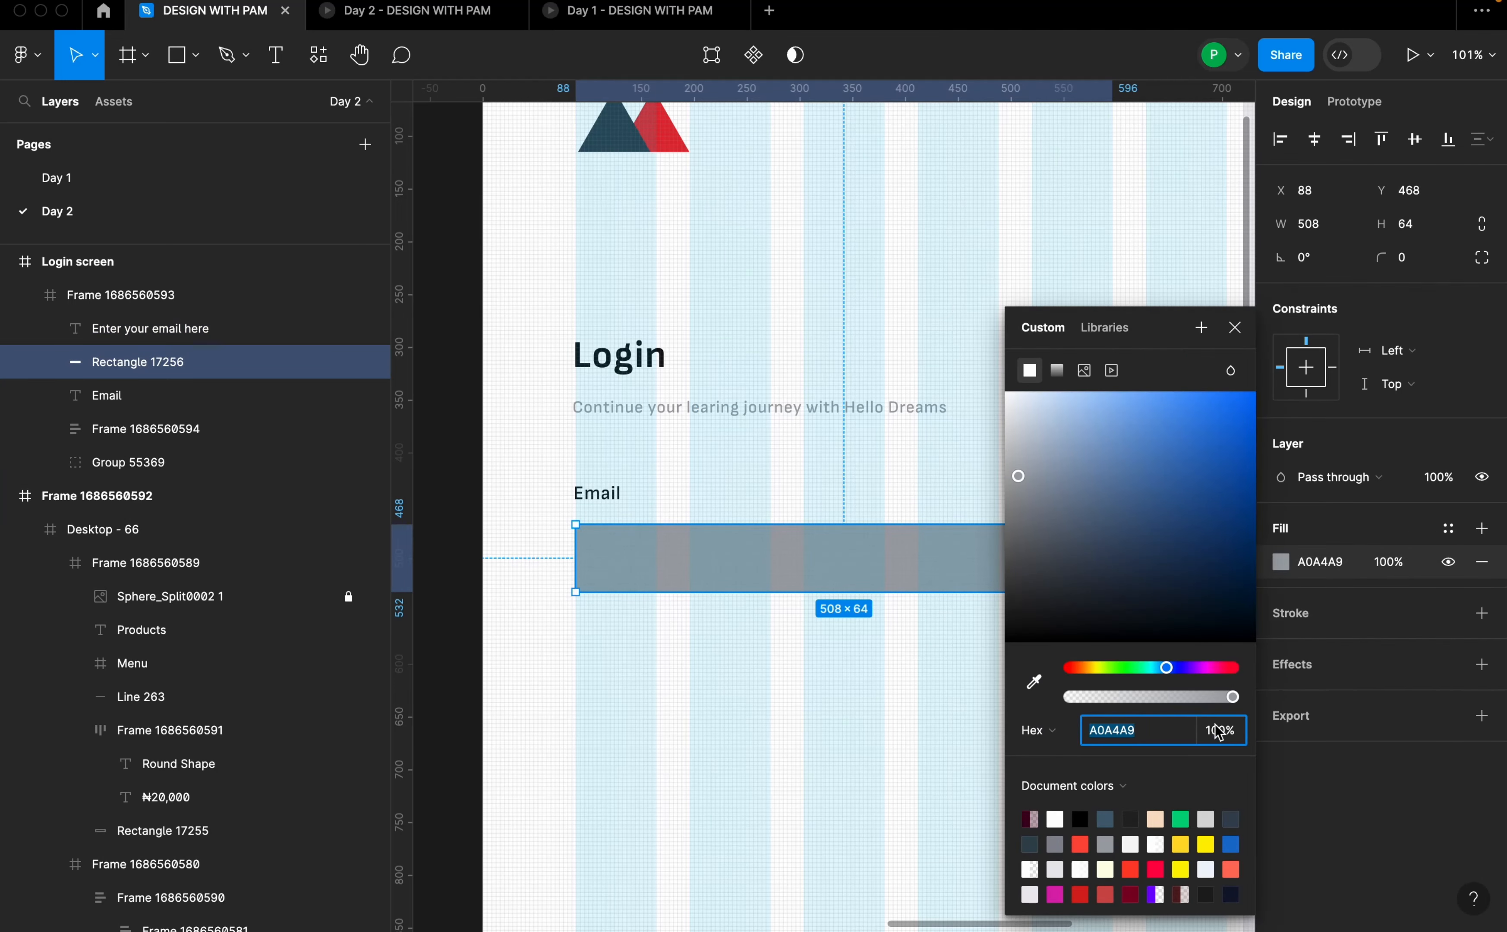
pyautogui.moveTo(1233, 697); pyautogui.dragTo(1133, 697)
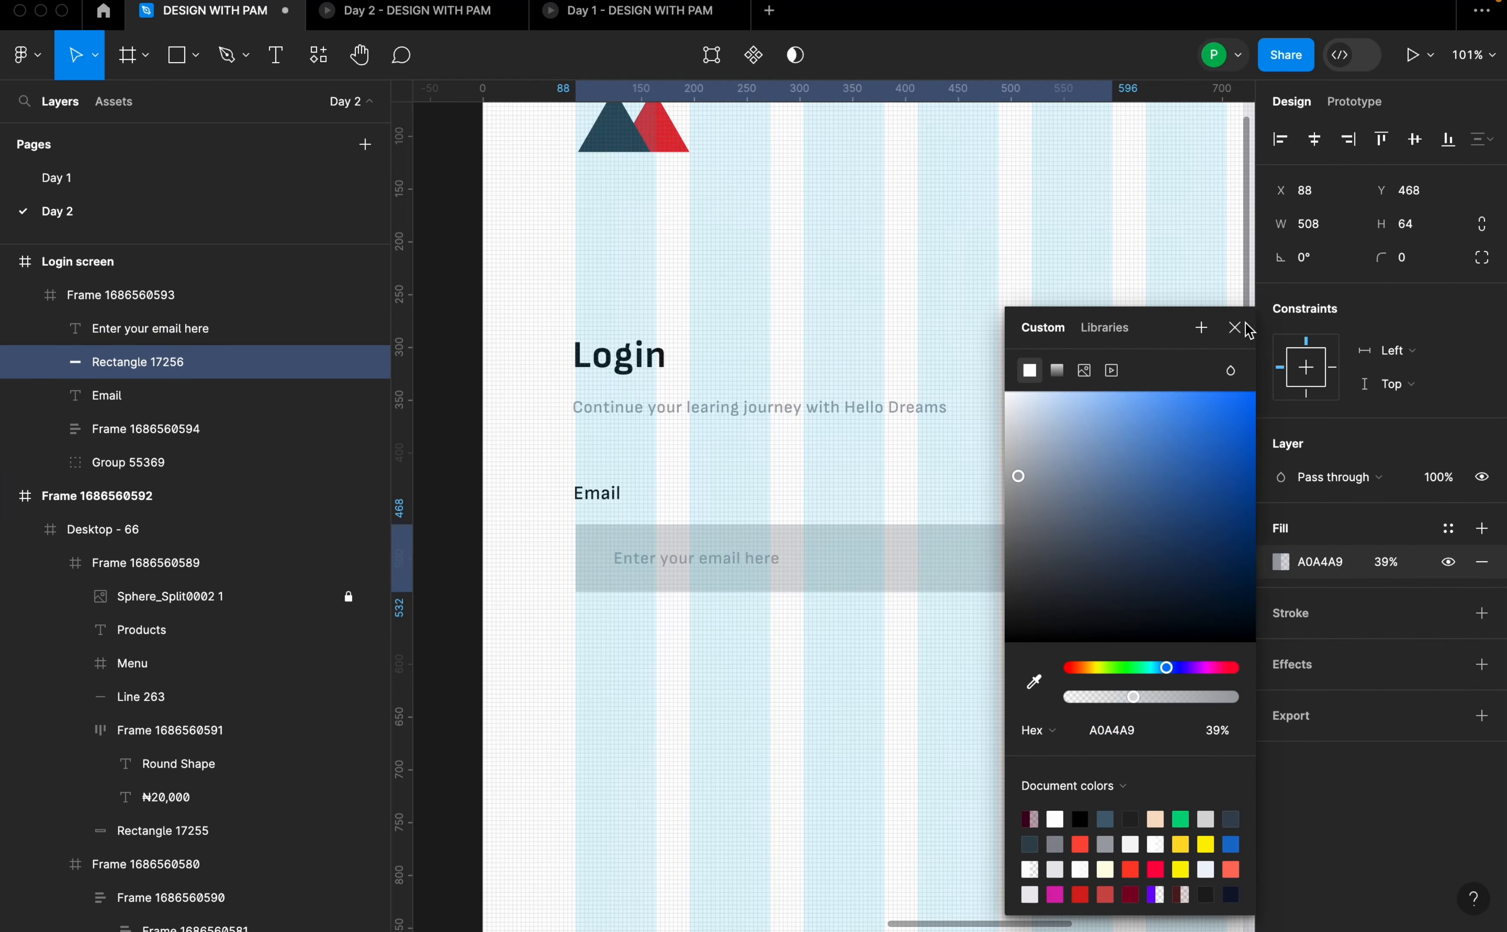
# - Set the email field rectangle's fill colour to E9E8EC and raise its opacity to 100%
pyautogui.click(1235, 328)
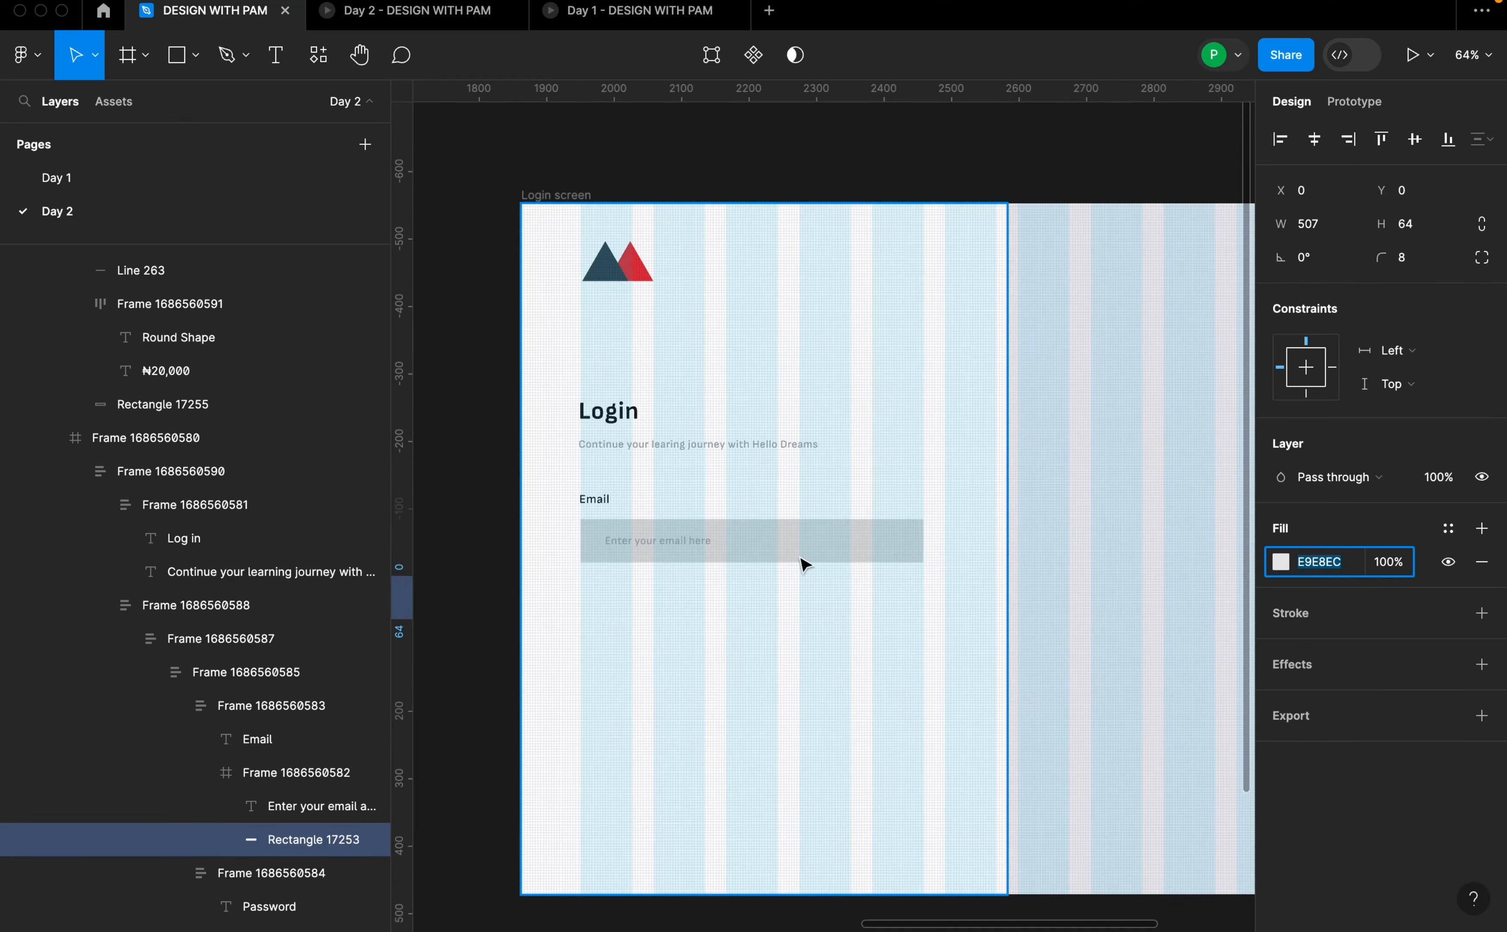
pyautogui.click(807, 539)
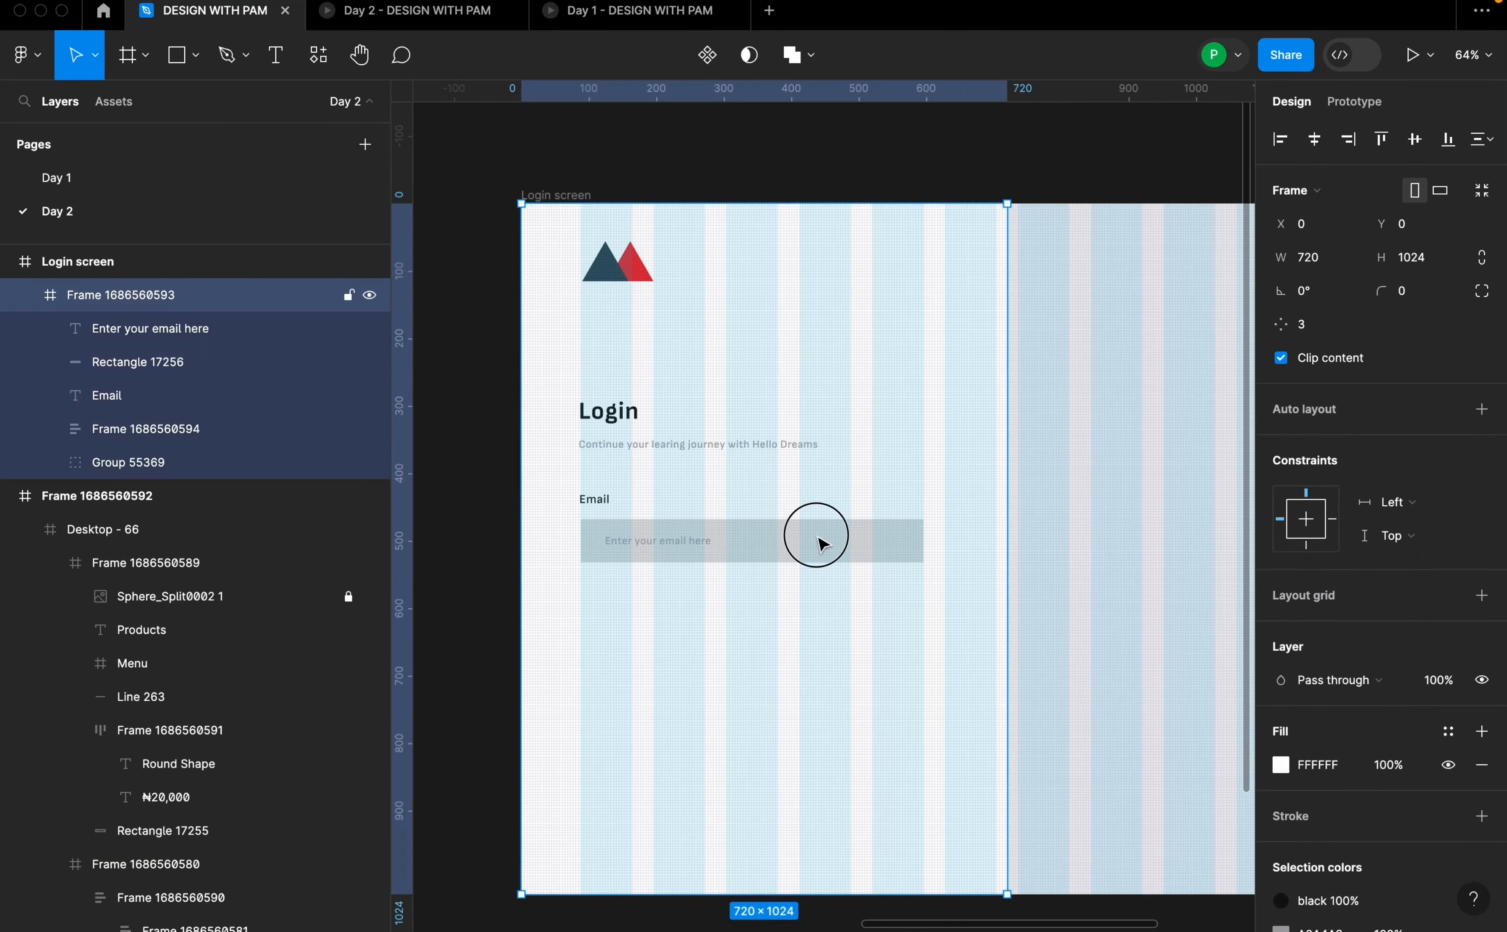
pyautogui.click(816, 541)
pyautogui.click(1349, 570)
pyautogui.write('E9E8EC')
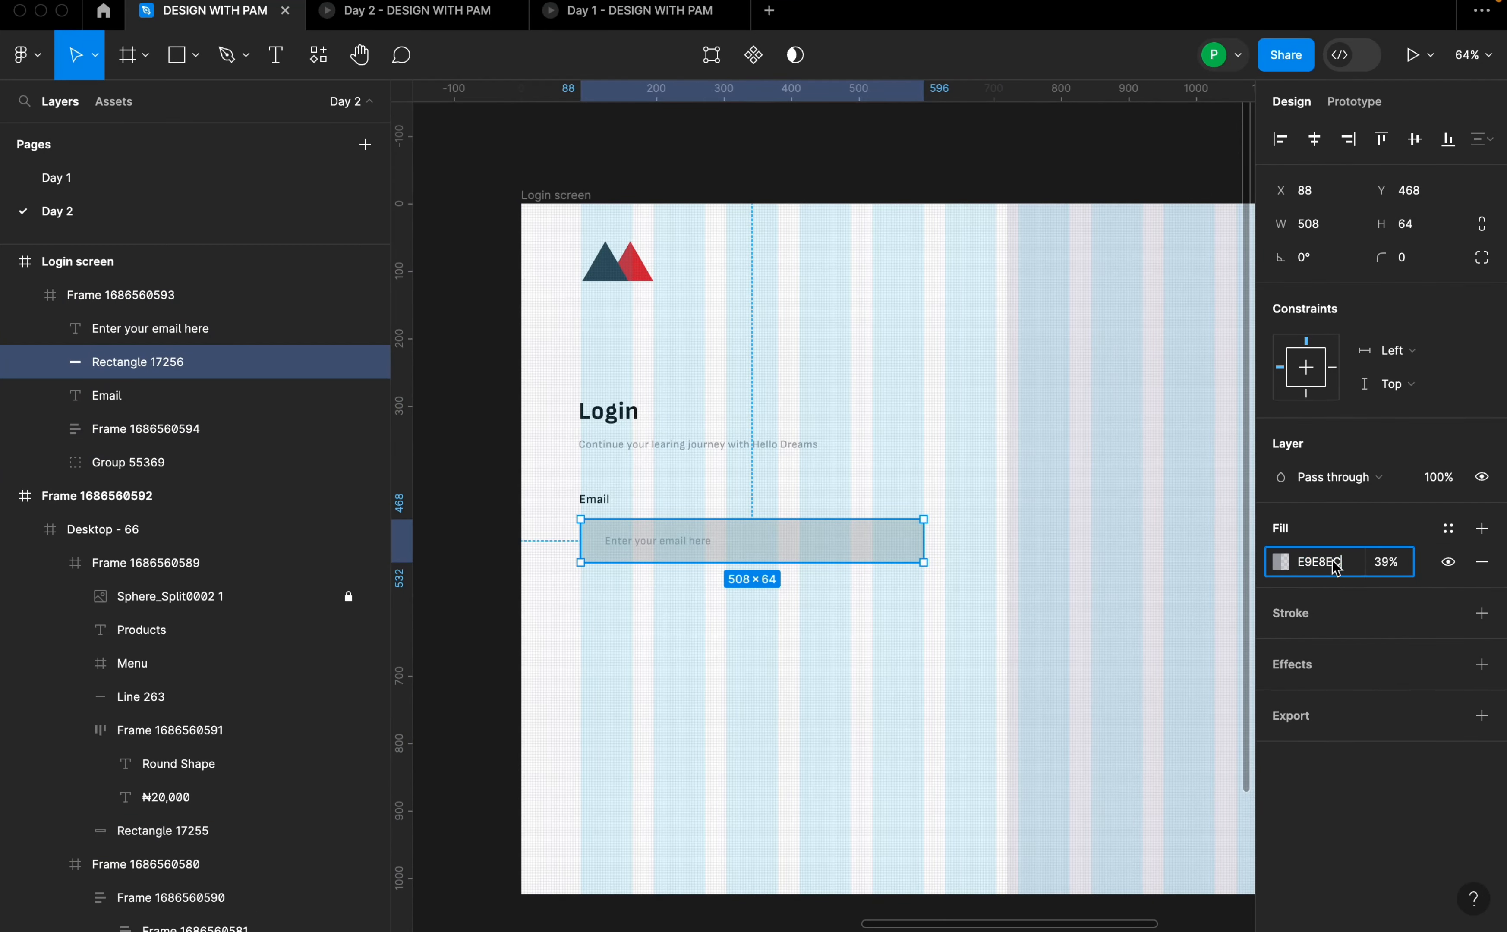
pyautogui.press('Return')
pyautogui.click(1282, 564)
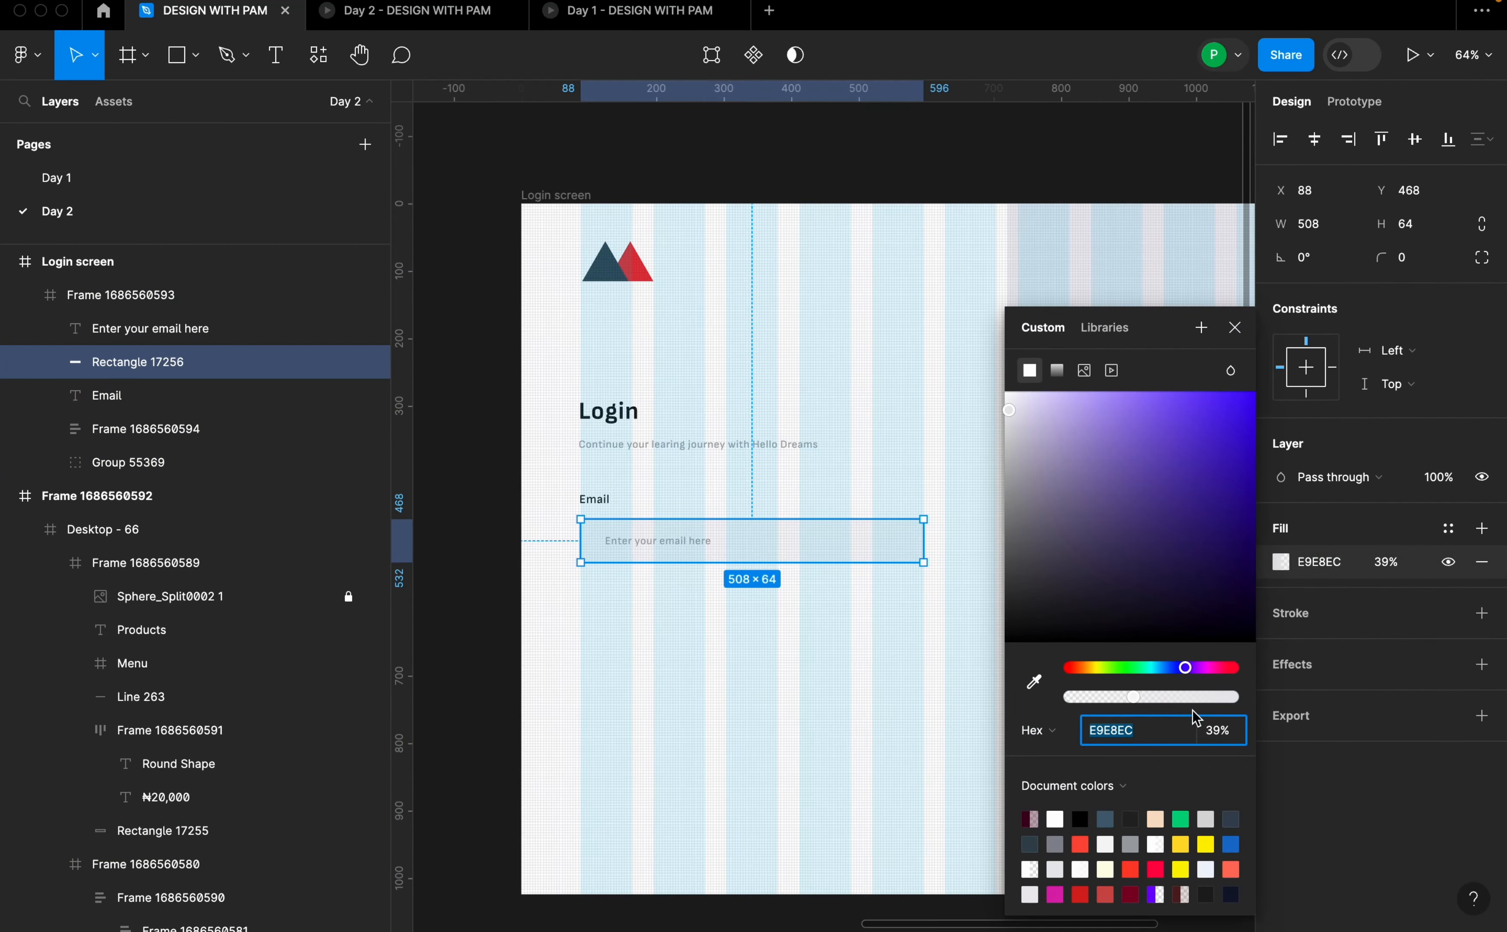
pyautogui.moveTo(1143, 701); pyautogui.dragTo(1336, 748)
pyautogui.click(1233, 329)
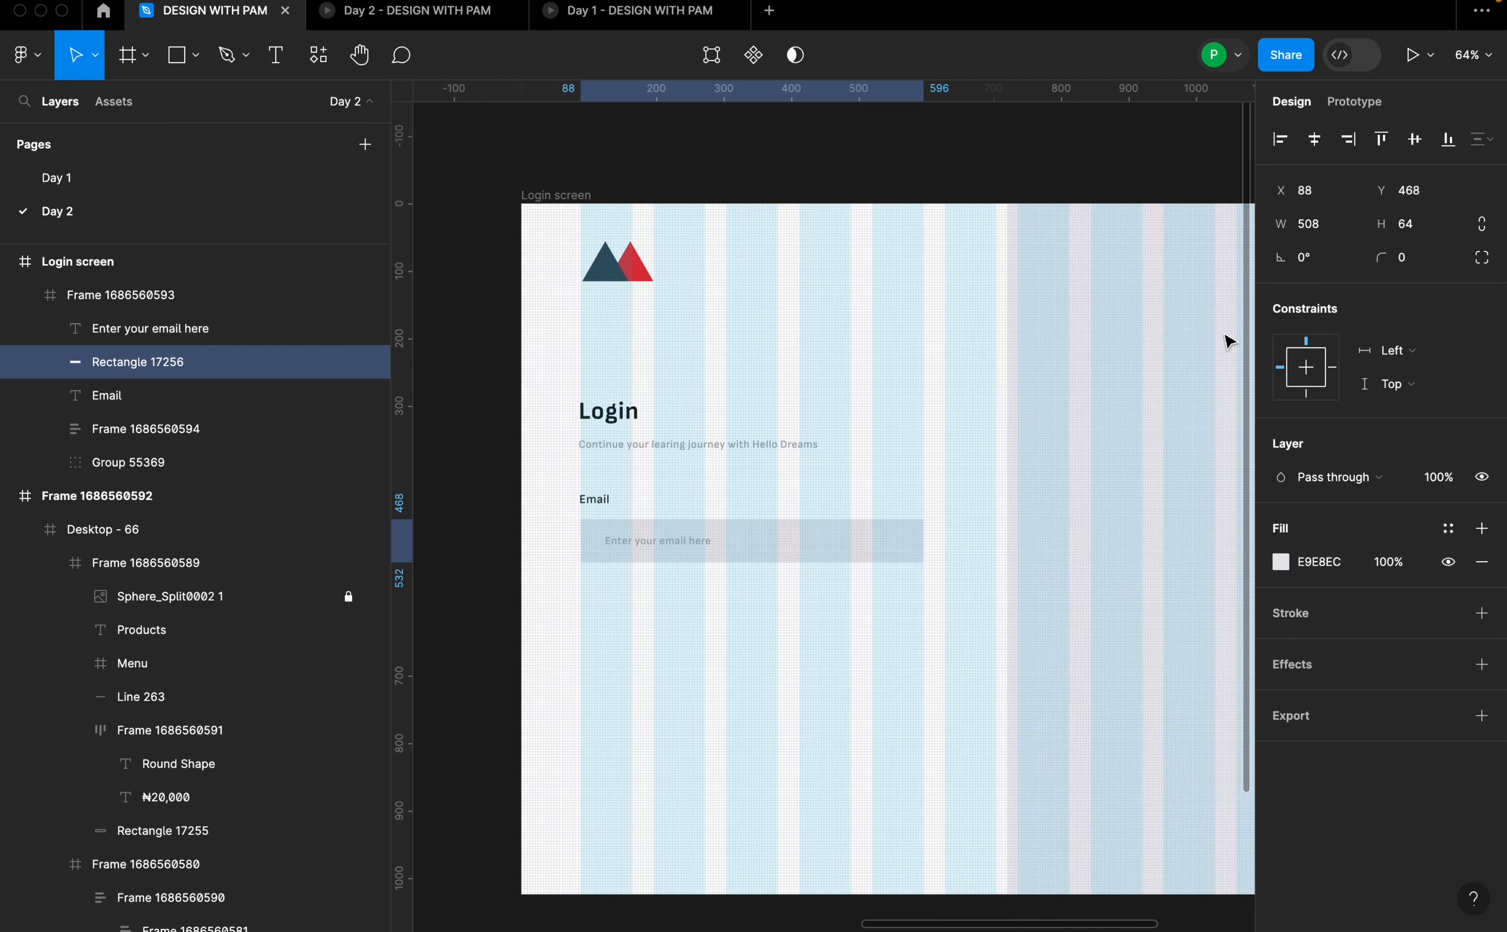
pyautogui.scroll(5, 720, 556)
pyautogui.doubleClick(655, 547)
pyautogui.click(700, 567)
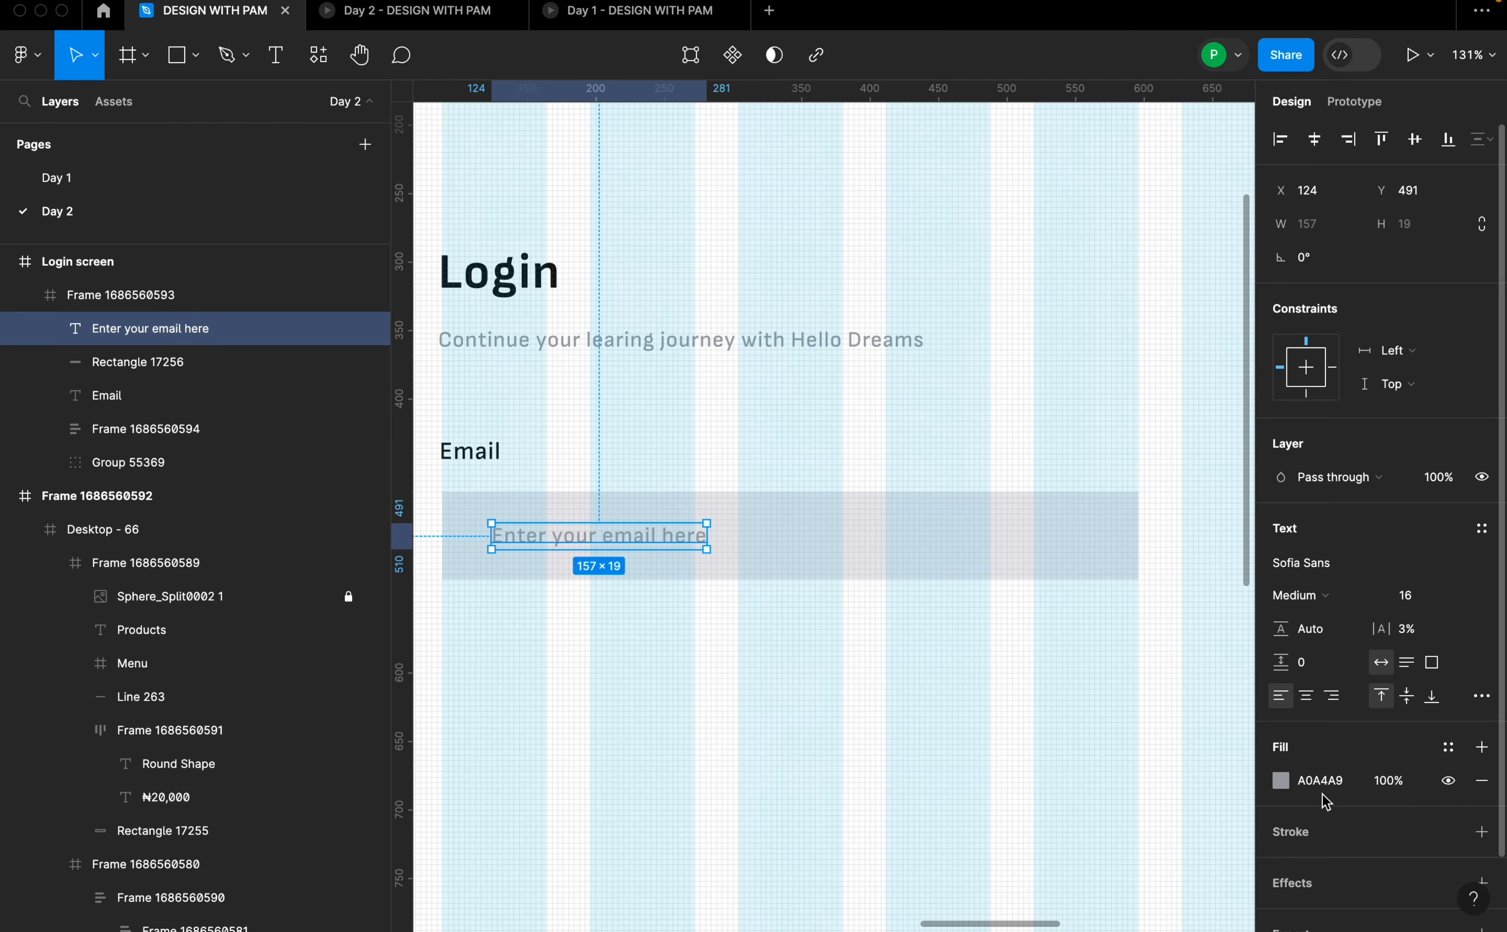
pyautogui.scroll(-5, 848, 593)
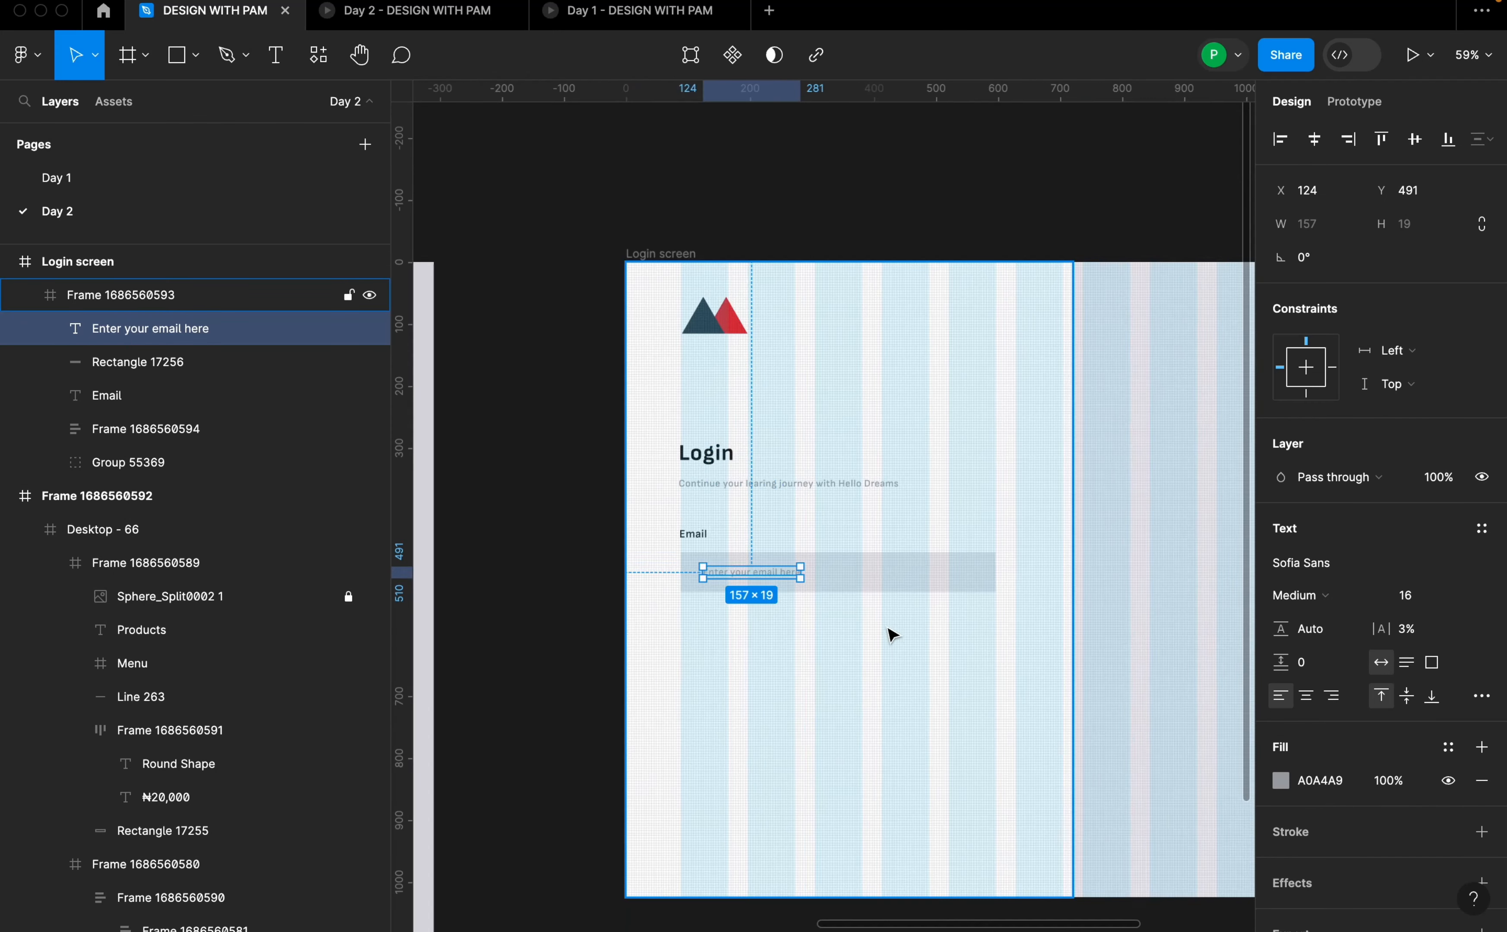
pyautogui.click(809, 661)
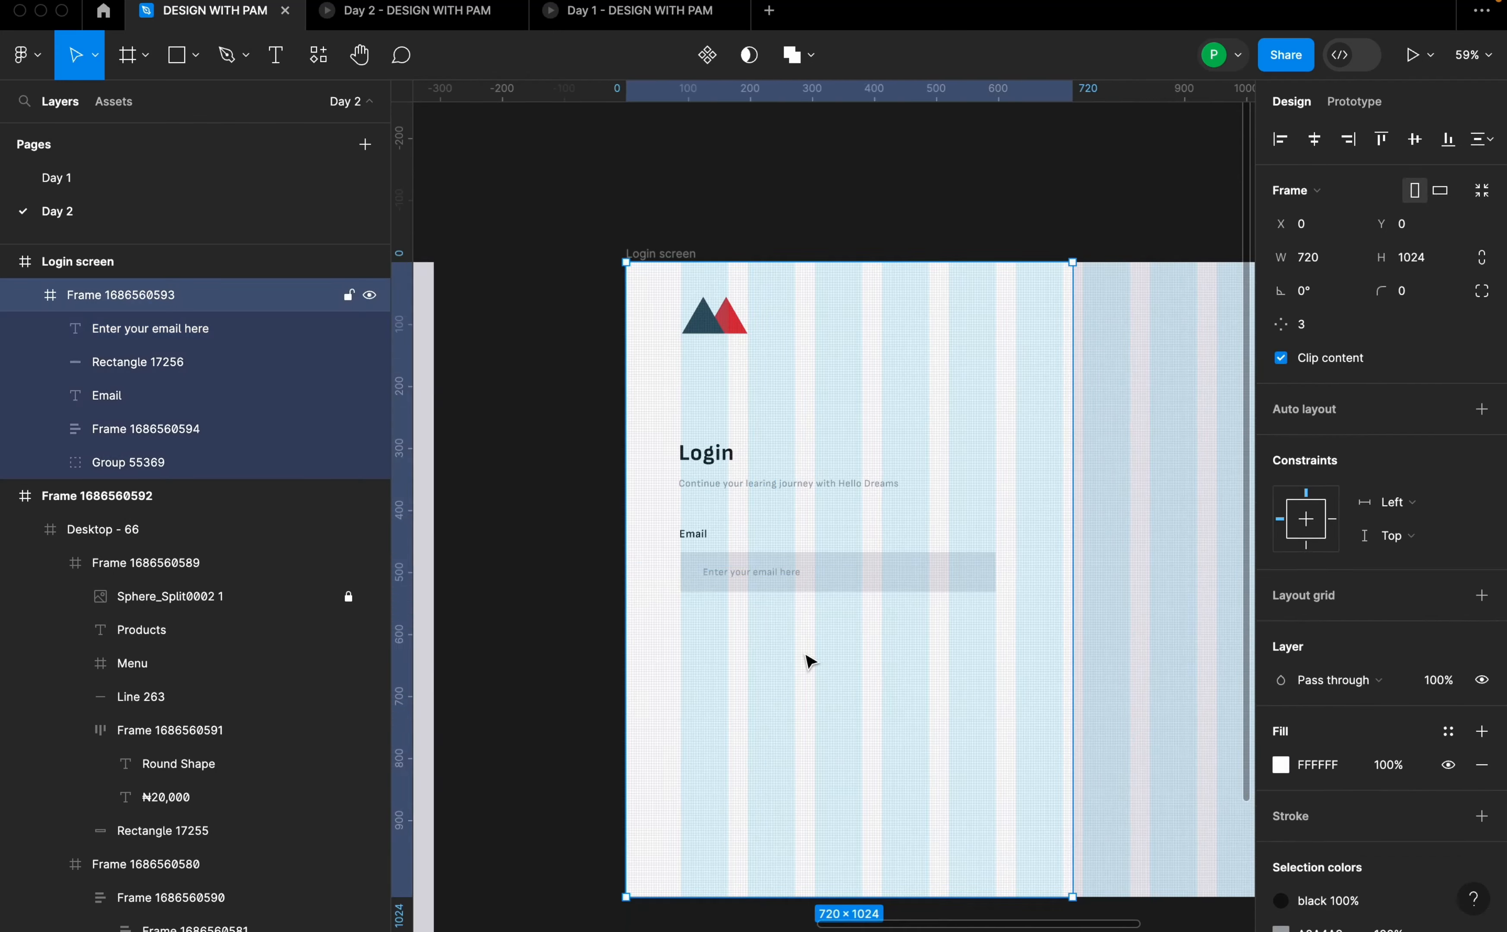
# - Group the email placeholder with its field rectangle, and wrap that group and the Email label in an auto layout
pyautogui.scroll(5, 698, 572)
pyautogui.click(751, 574)
pyautogui.keyDown('shift'); pyautogui.click(928, 575); pyautogui.keyUp('shift')
pyautogui.press('super+g')
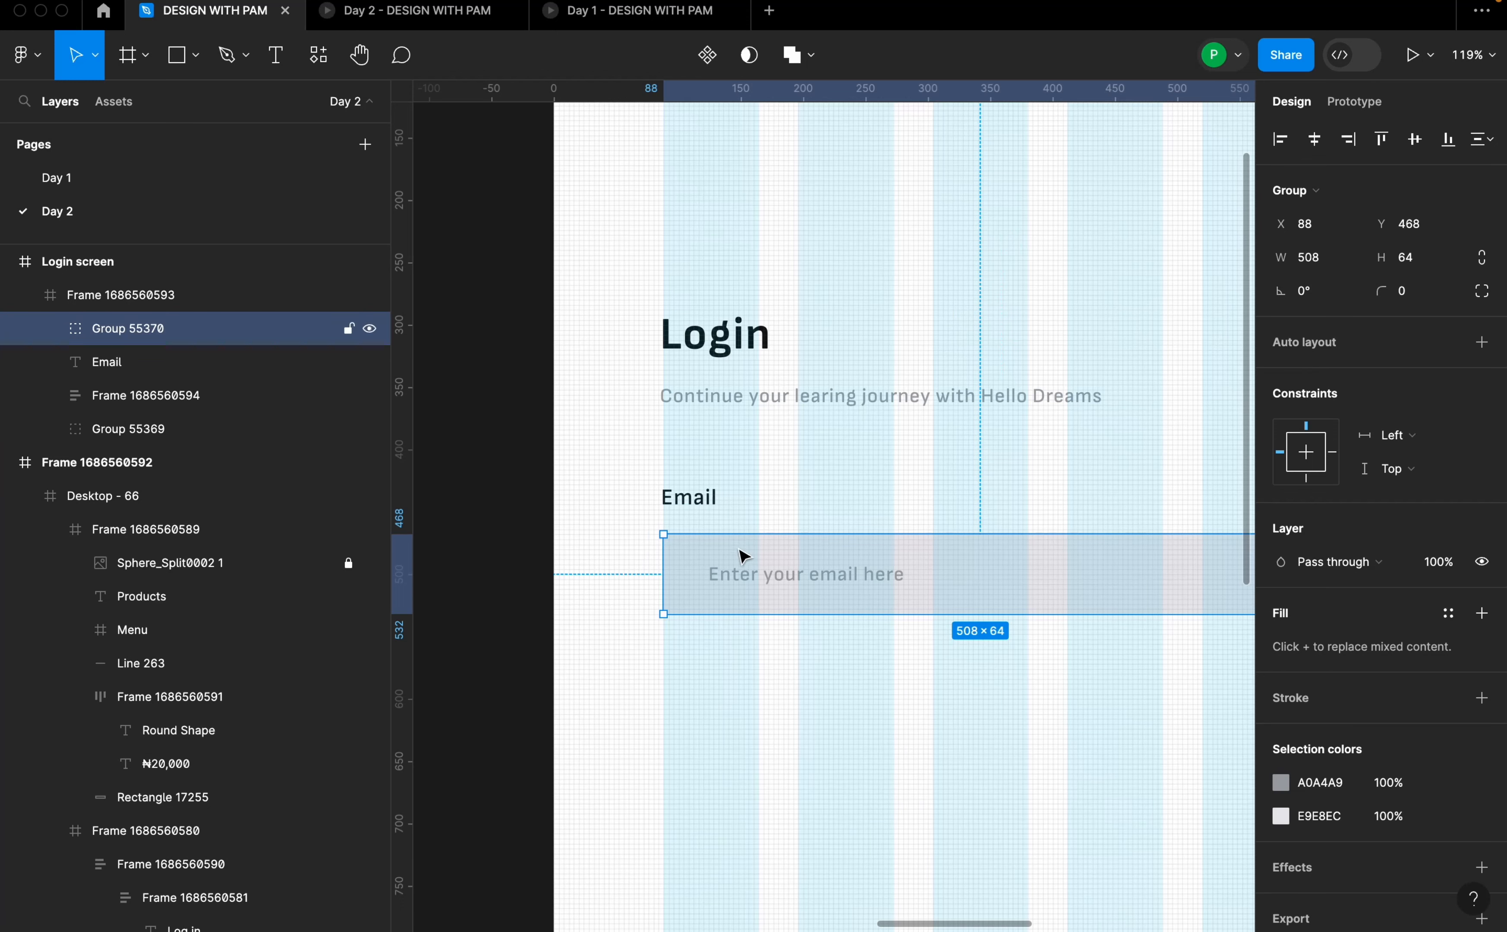
pyautogui.keyDown('shift'); pyautogui.click(704, 505); pyautogui.keyUp('shift')
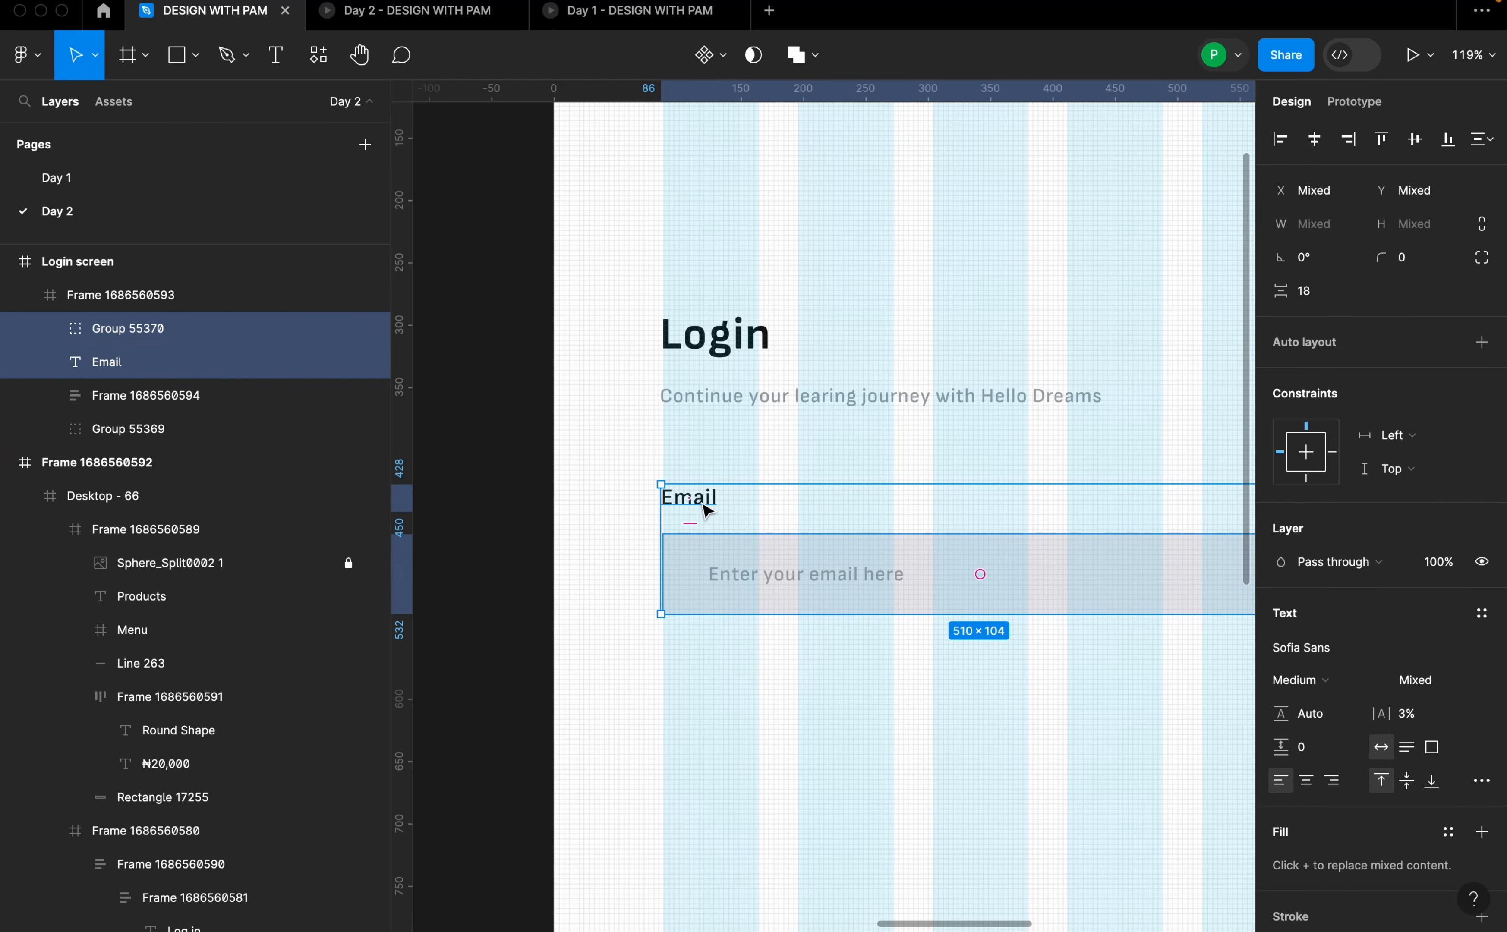
pyautogui.hotkey('shift', 'a')
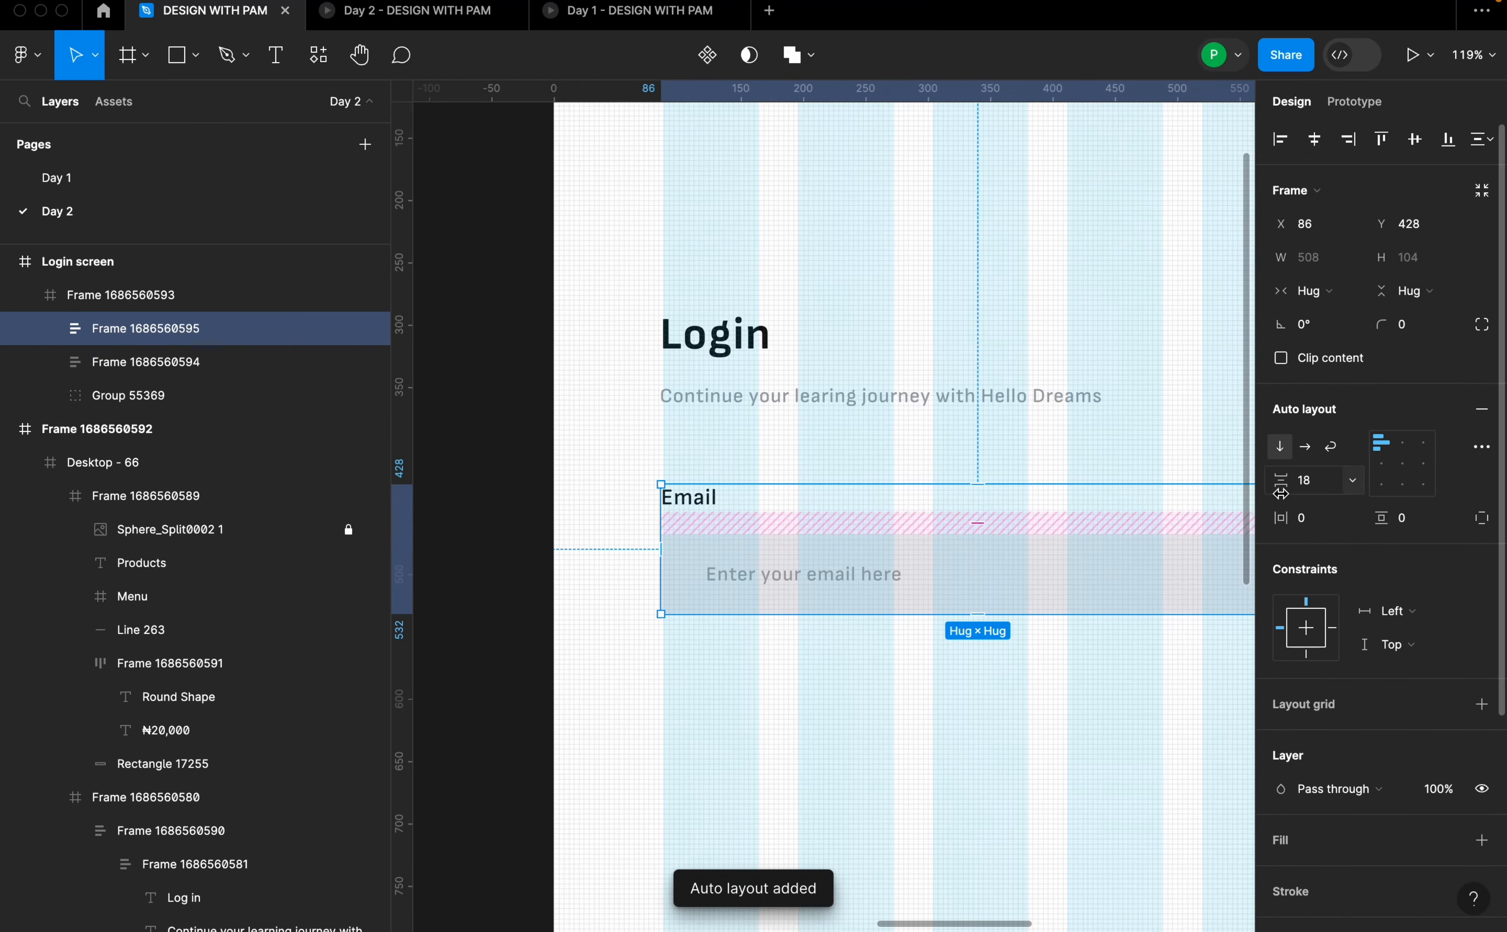
# - Duplicate the email label and field block directly below the original, at X 86, Y 553
pyautogui.scroll(-5, 982, 529)
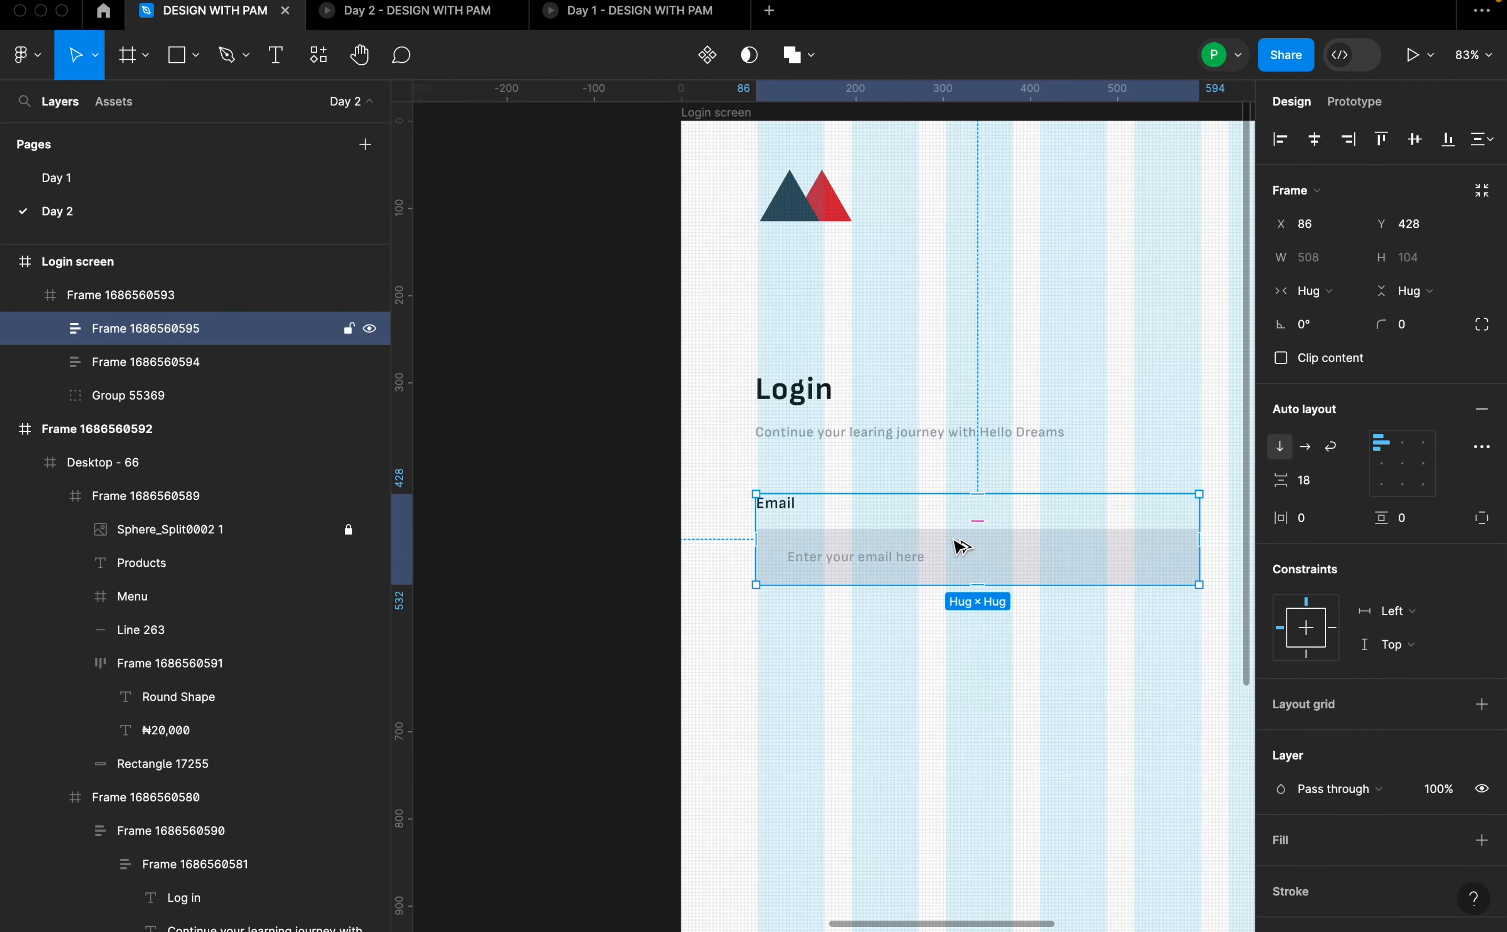
pyautogui.moveTo(961, 547); pyautogui.dragTo(966, 657)
pyautogui.scroll(2, 861, 648)
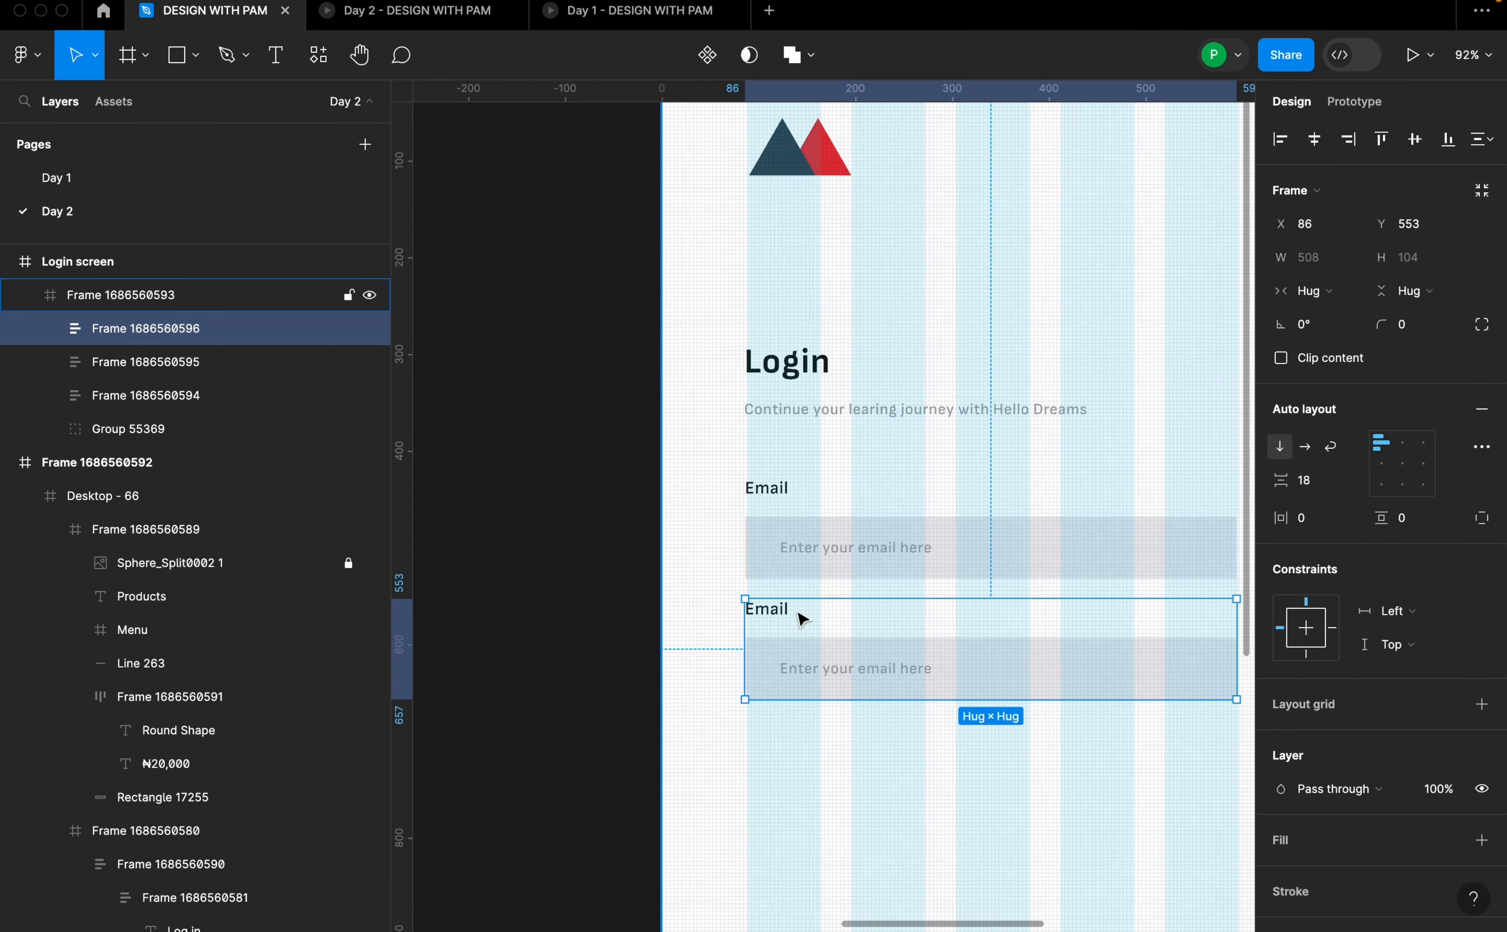
pyautogui.scroll(1, 1086, 603)
pyautogui.scroll(-3, 817, 541)
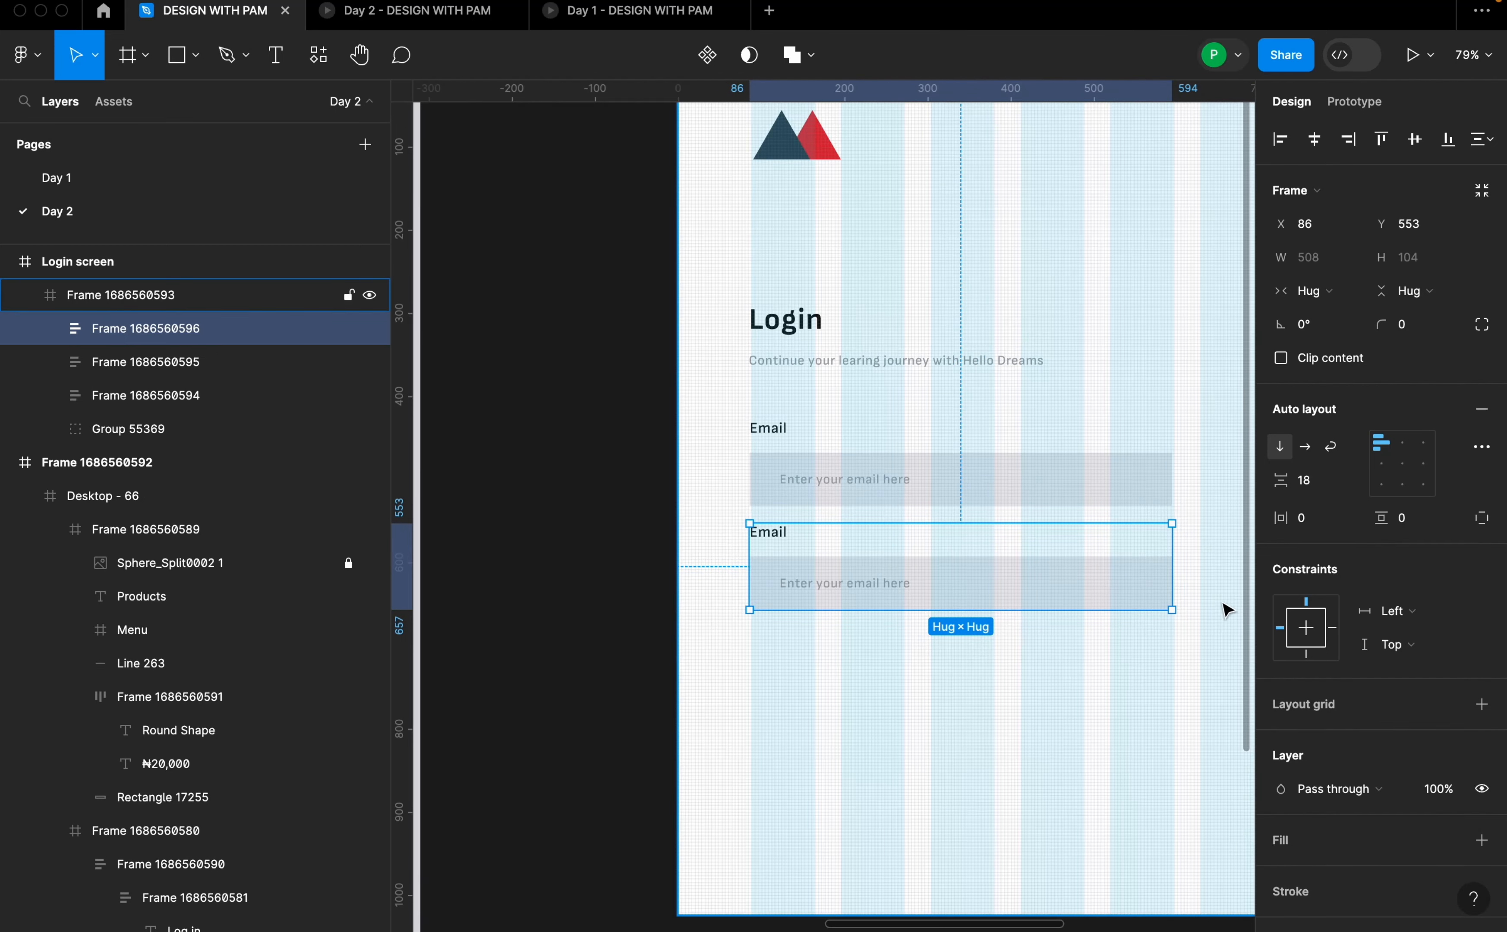
# - Ungroup the duplicated block so its label and field become separate layers
pyautogui.scroll(3, 1199, 605)
pyautogui.rightClick(1009, 550)
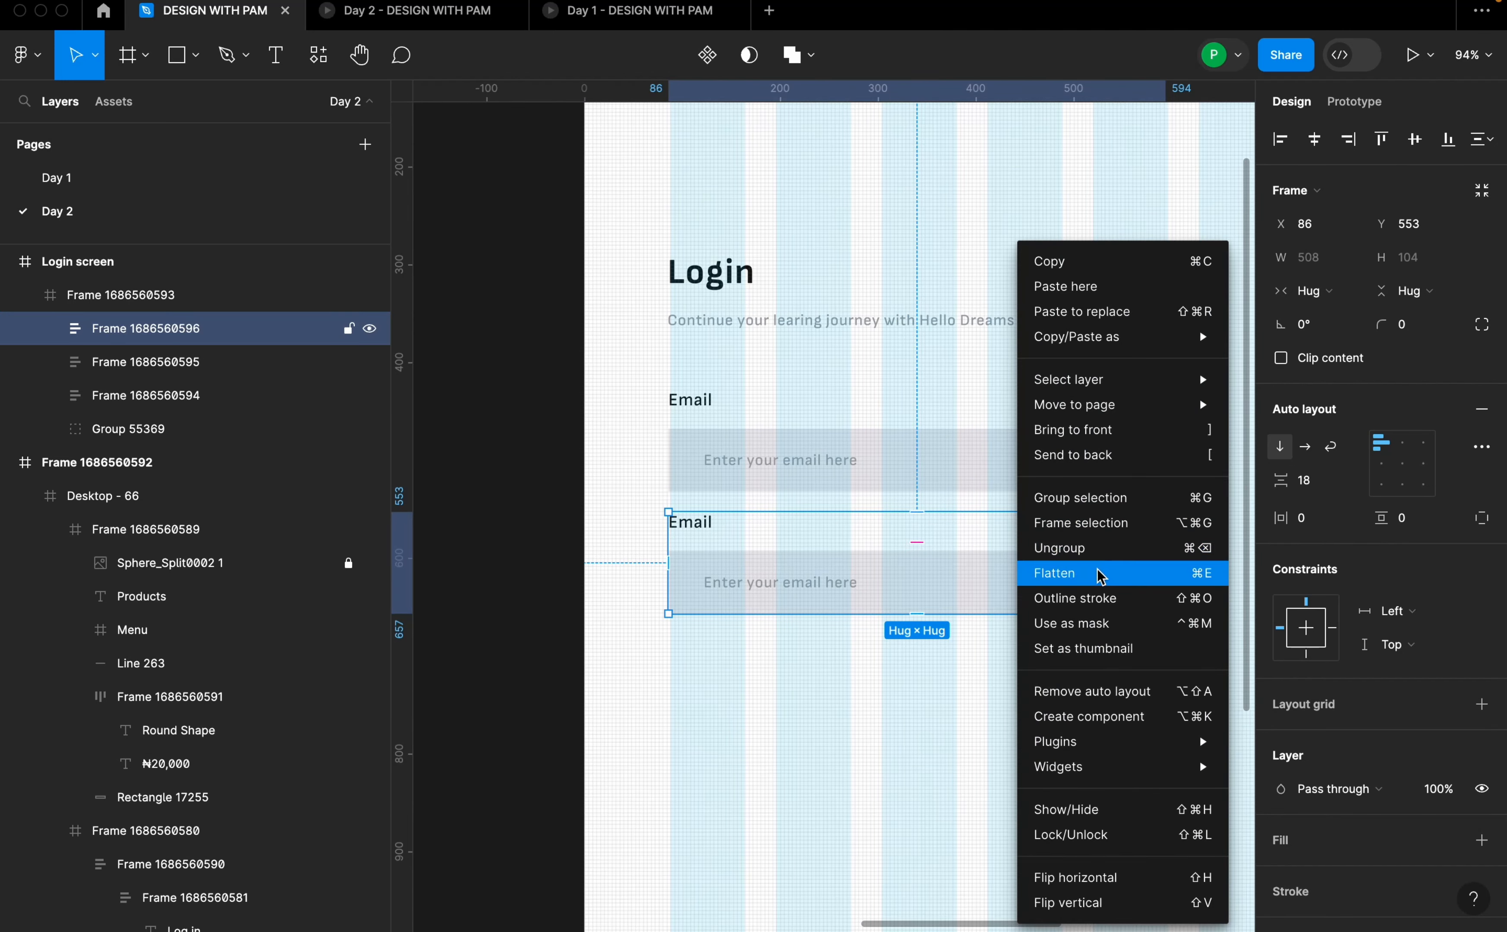
pyautogui.click(1076, 549)
pyautogui.click(907, 649)
# - Change the Email label above the lower field to "Passord"
pyautogui.scroll(2, 761, 580)
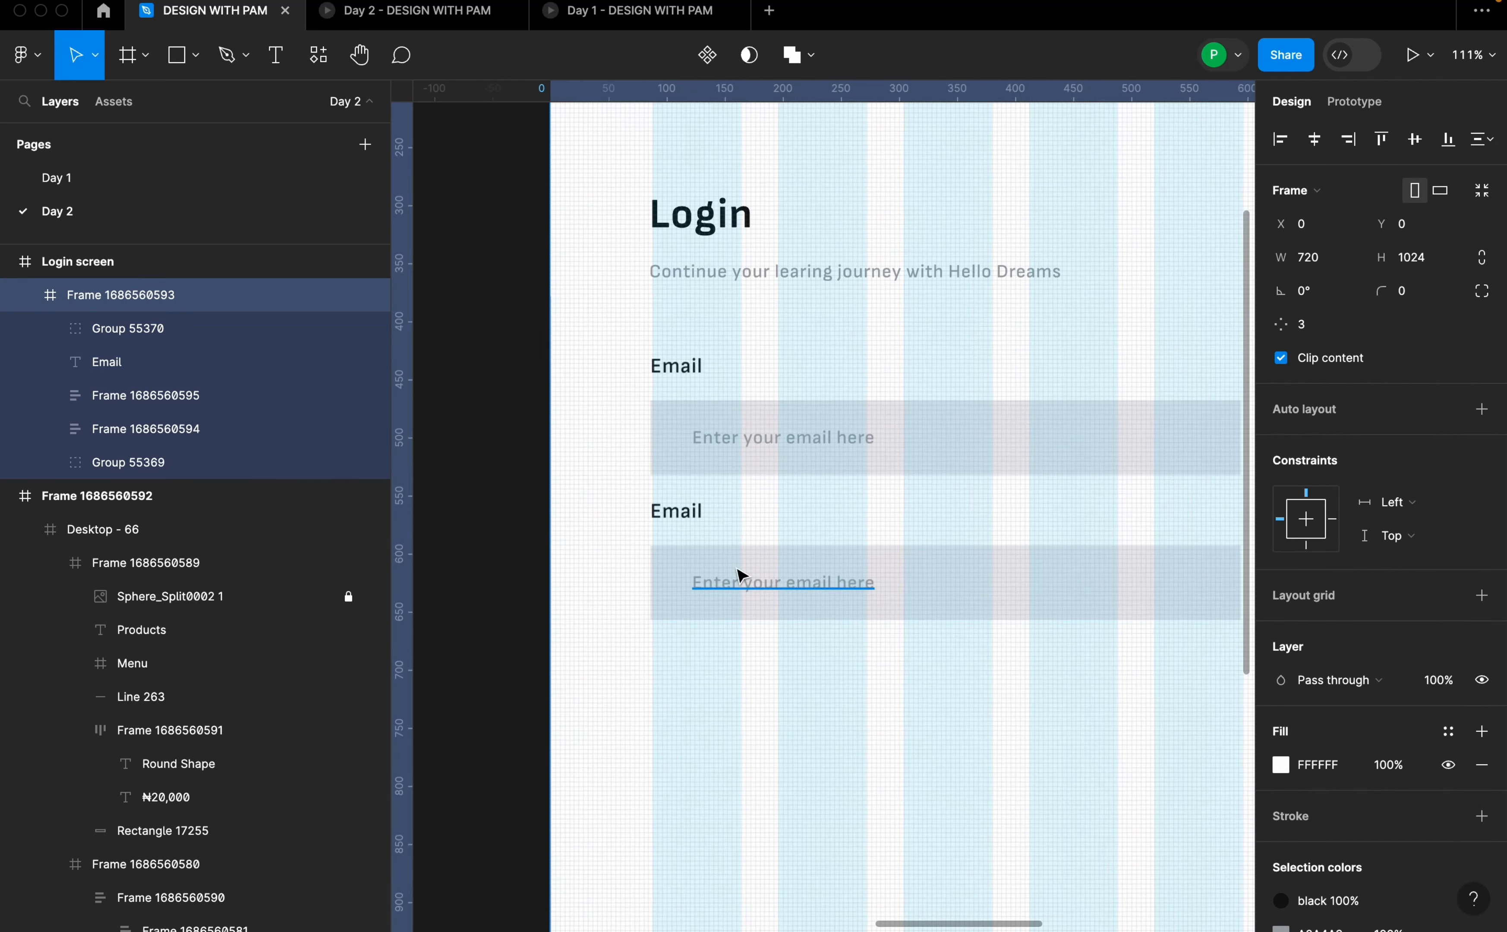
pyautogui.click(698, 516)
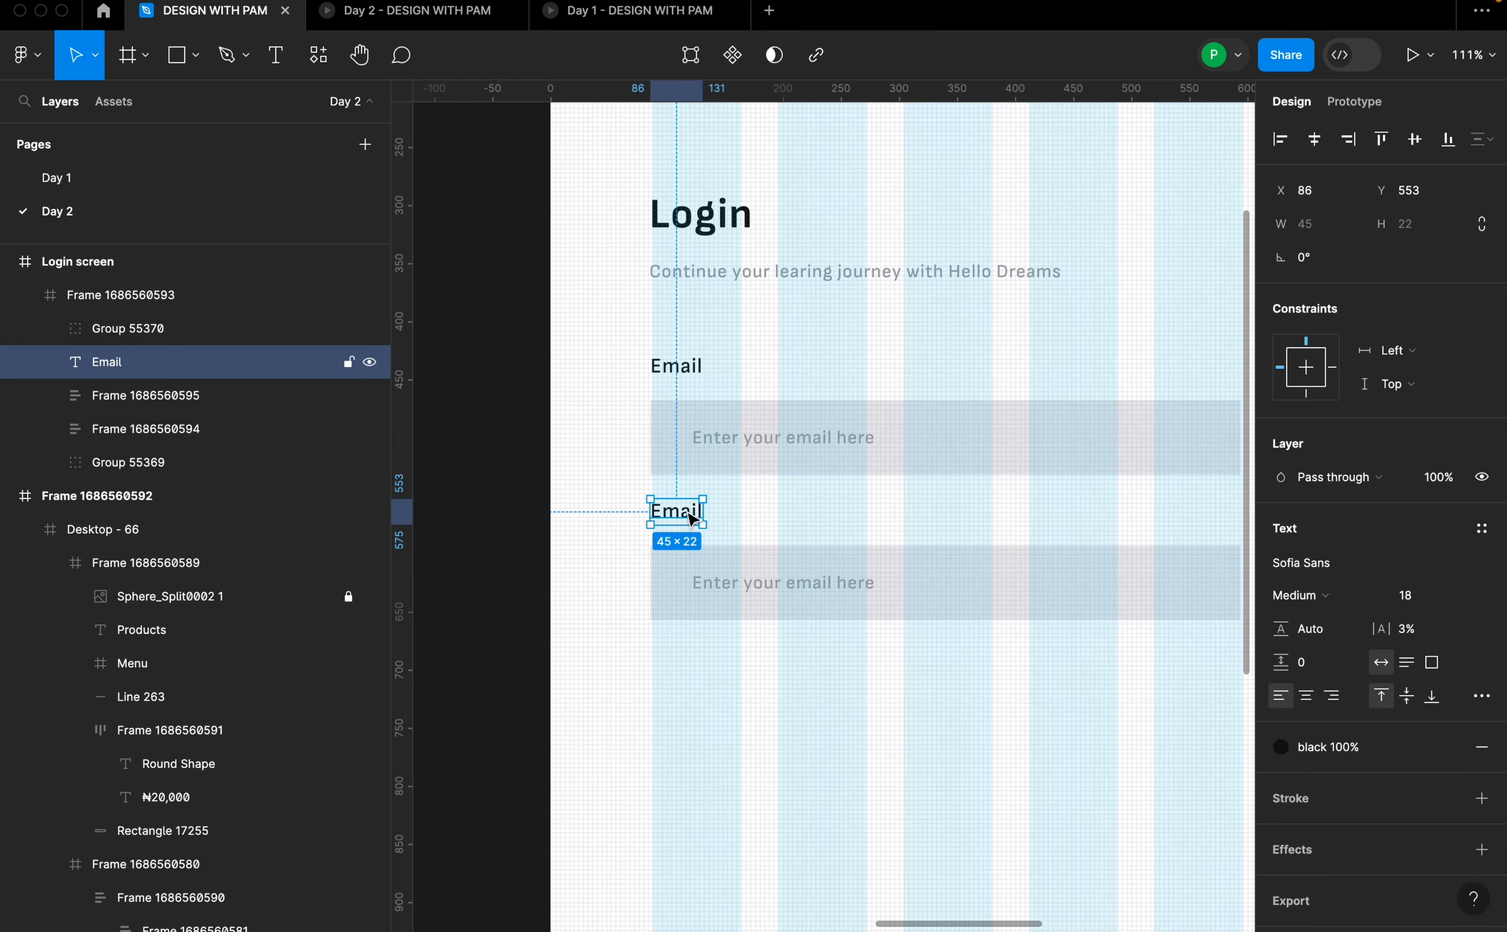
pyautogui.doubleClick(694, 519)
pyautogui.write('Passo')
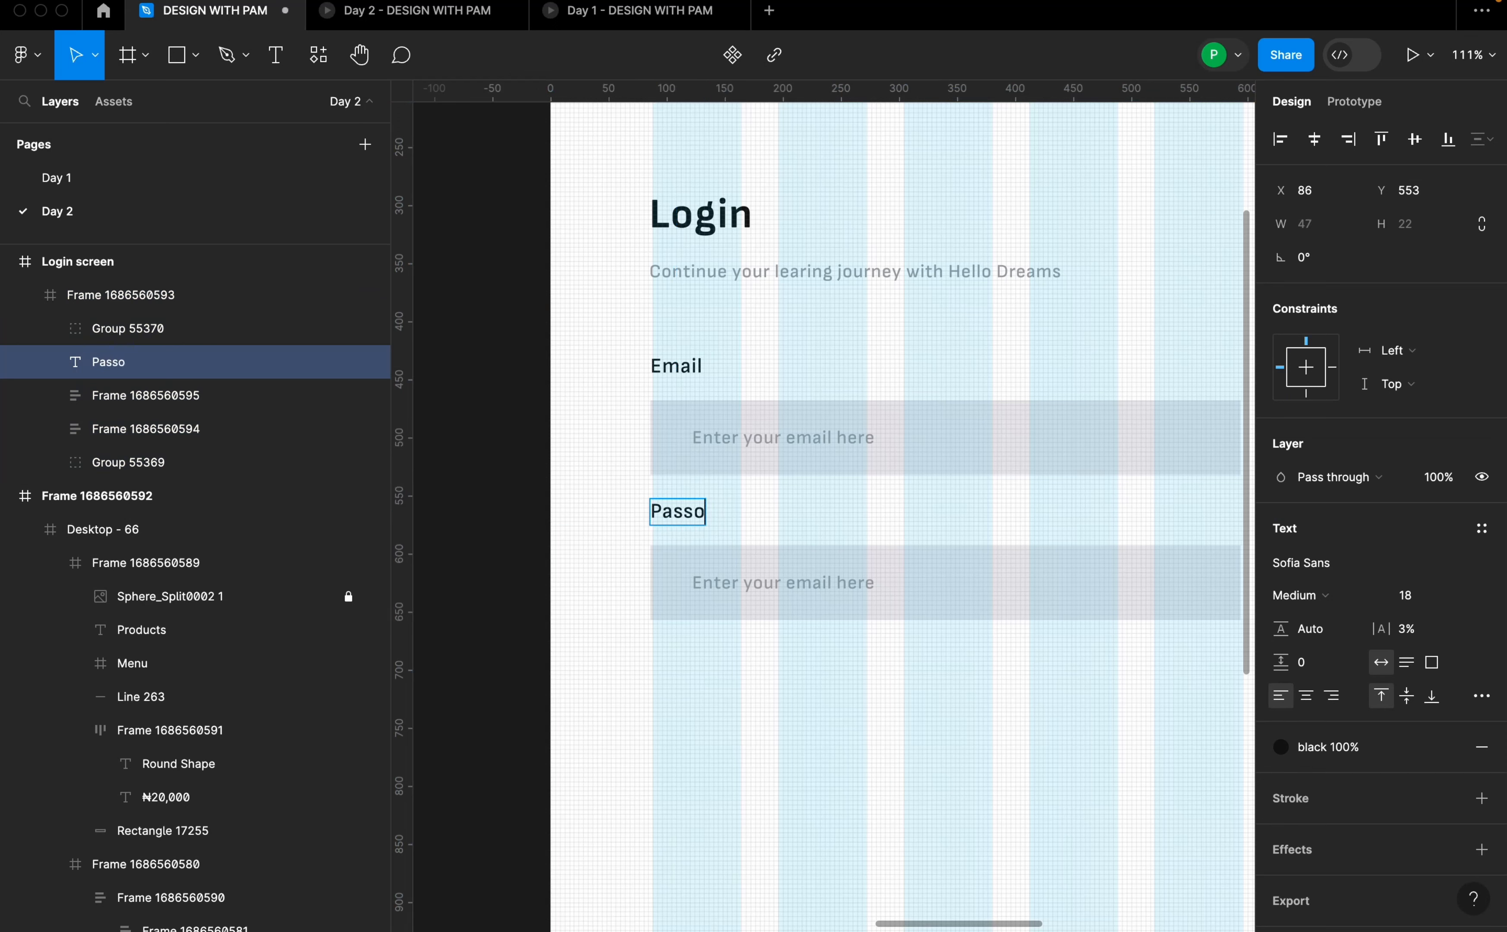
pyautogui.write('wr')
pyautogui.press('BackSpace')
pyautogui.press('Escape')
# - Duplicate the Passord label horizontally to the right end of the lower field, at X 514, Y 553
pyautogui.scroll(-3, 680, 526)
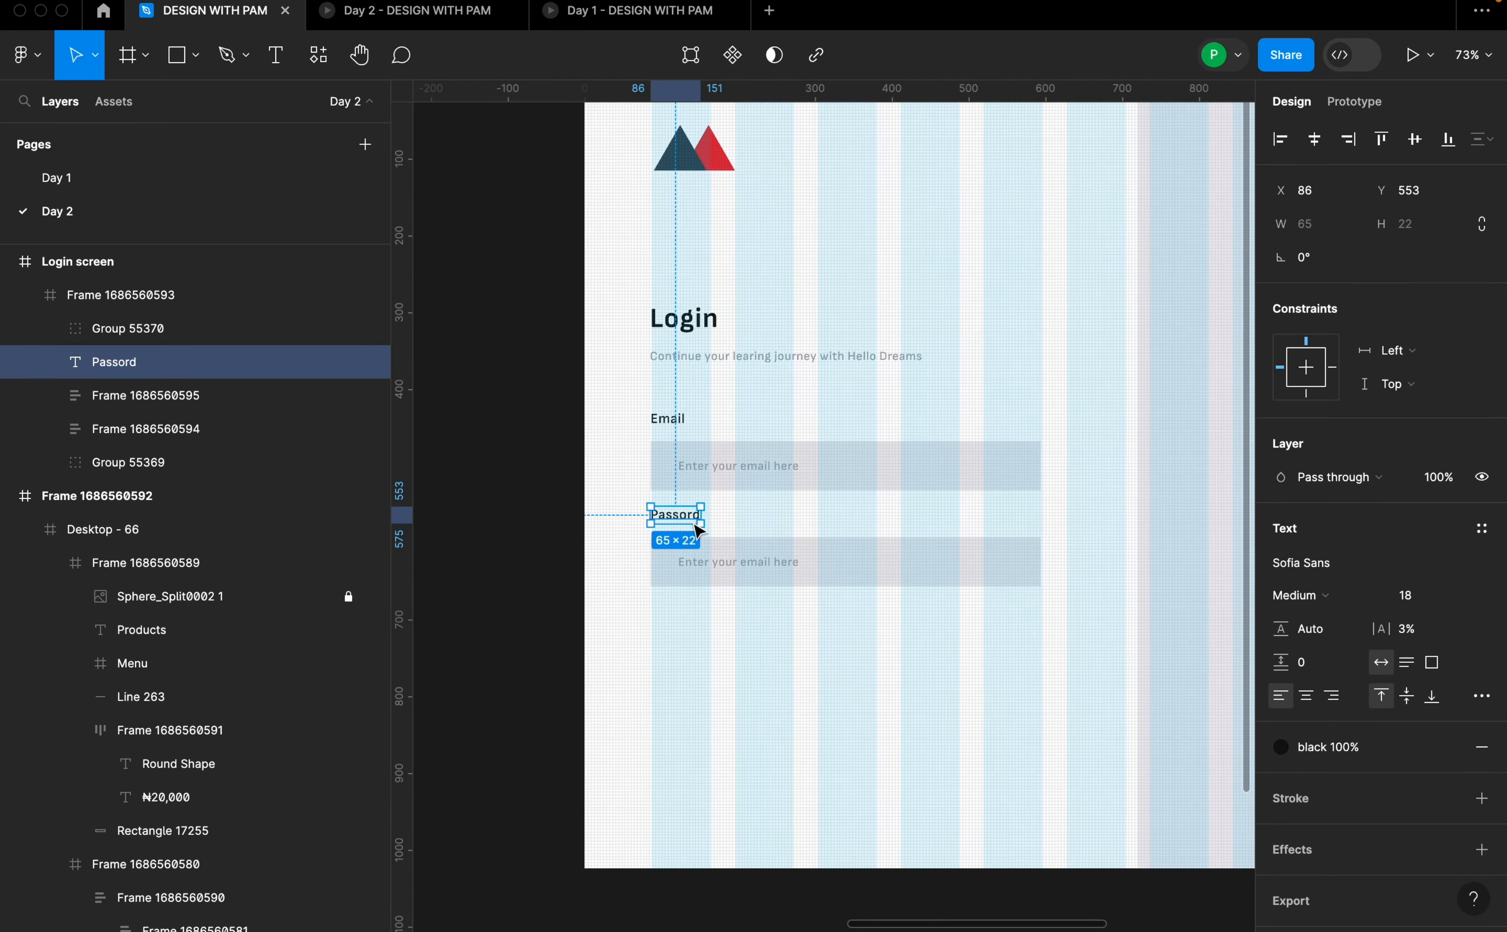
pyautogui.moveTo(694, 523); pyautogui.dragTo(1025, 527)
pyautogui.moveTo(1024, 527); pyautogui.dragTo(1022, 522)
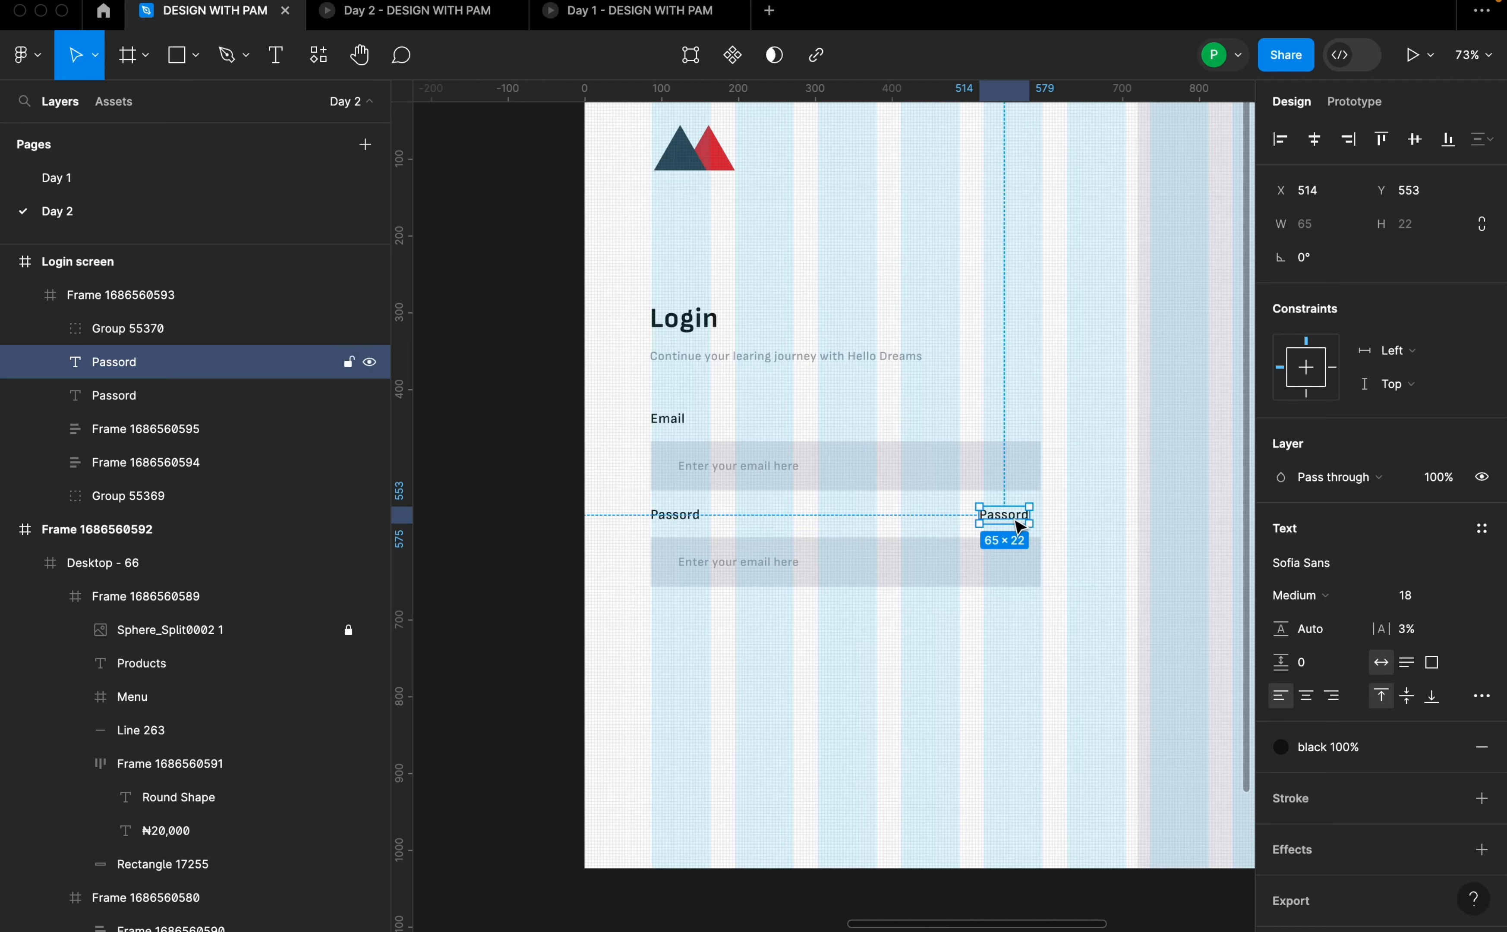
# - Change the copied label's text to "Forgot password?" and place it at X 449, Y 558
pyautogui.doubleClick(1013, 518)
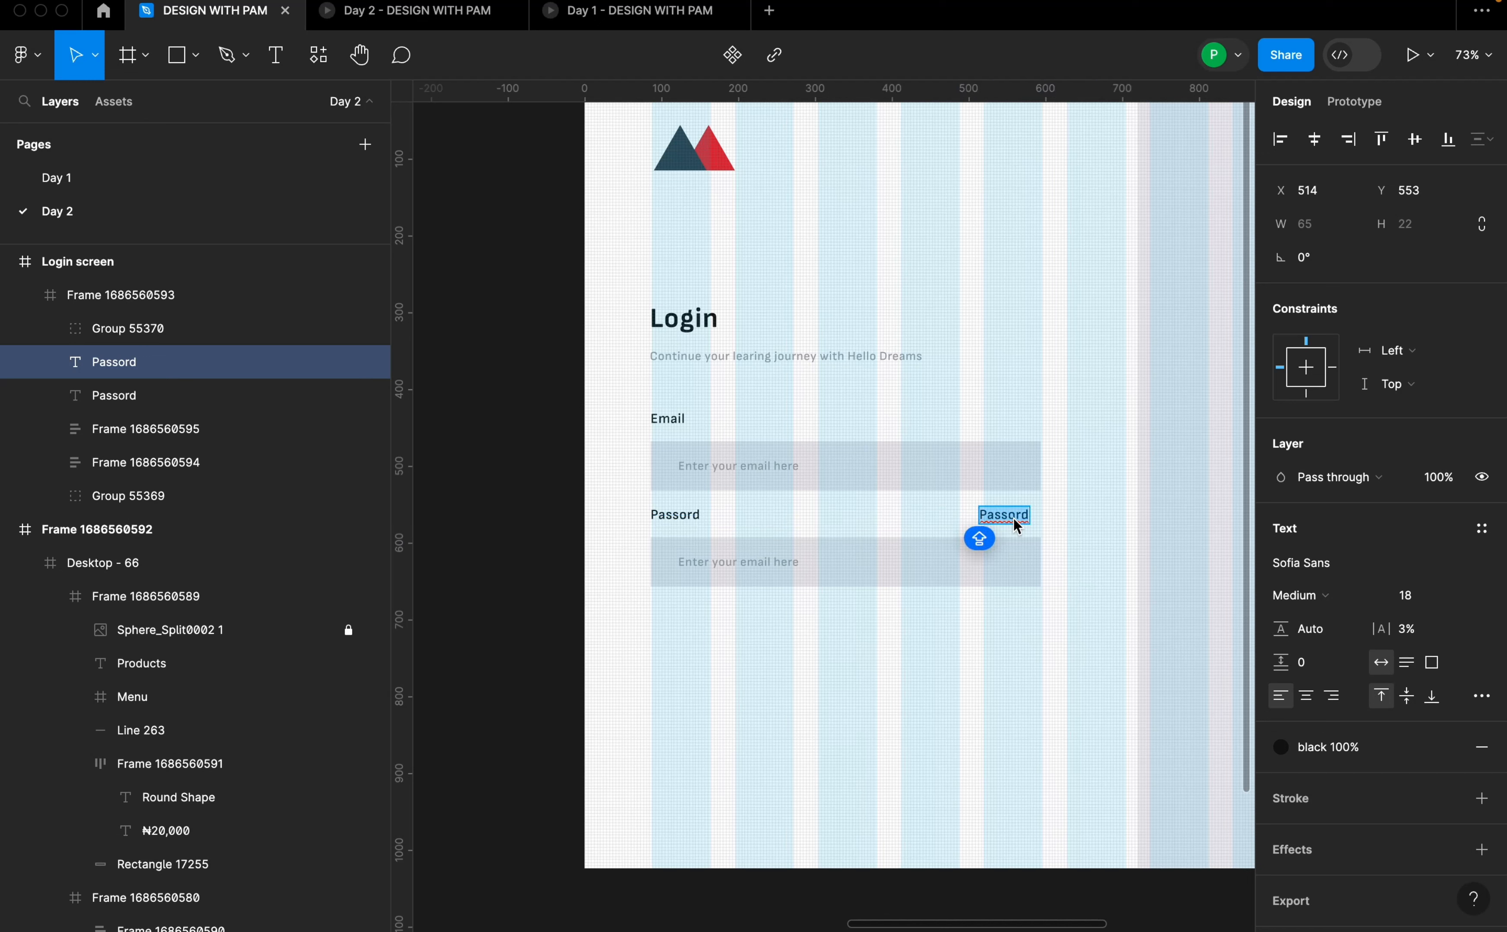
pyautogui.write('Forgot')
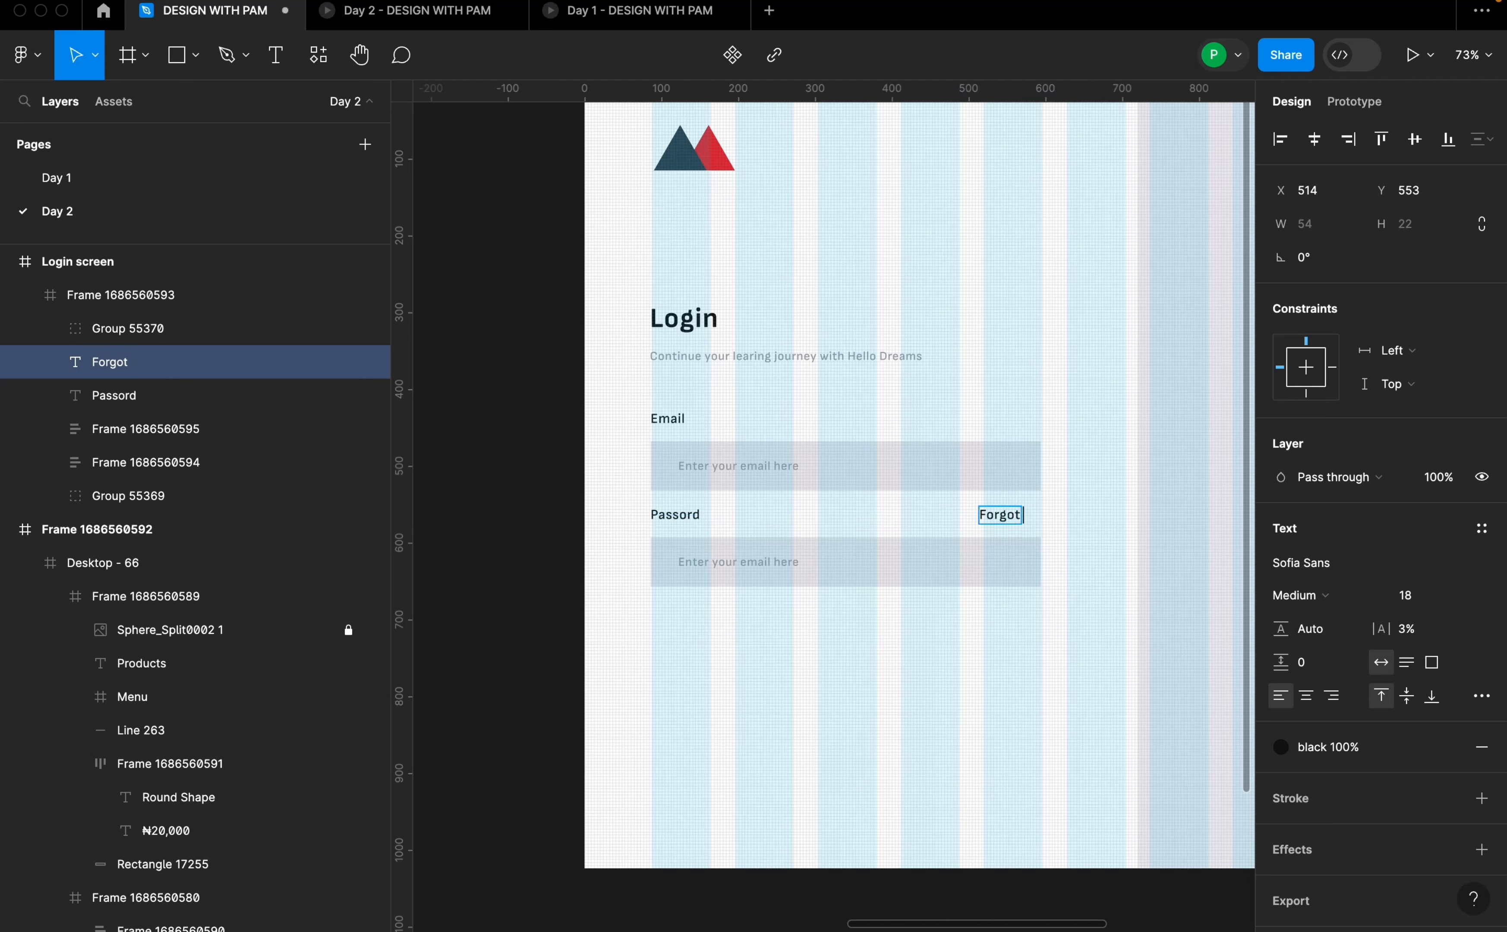
pyautogui.write(' passwords')
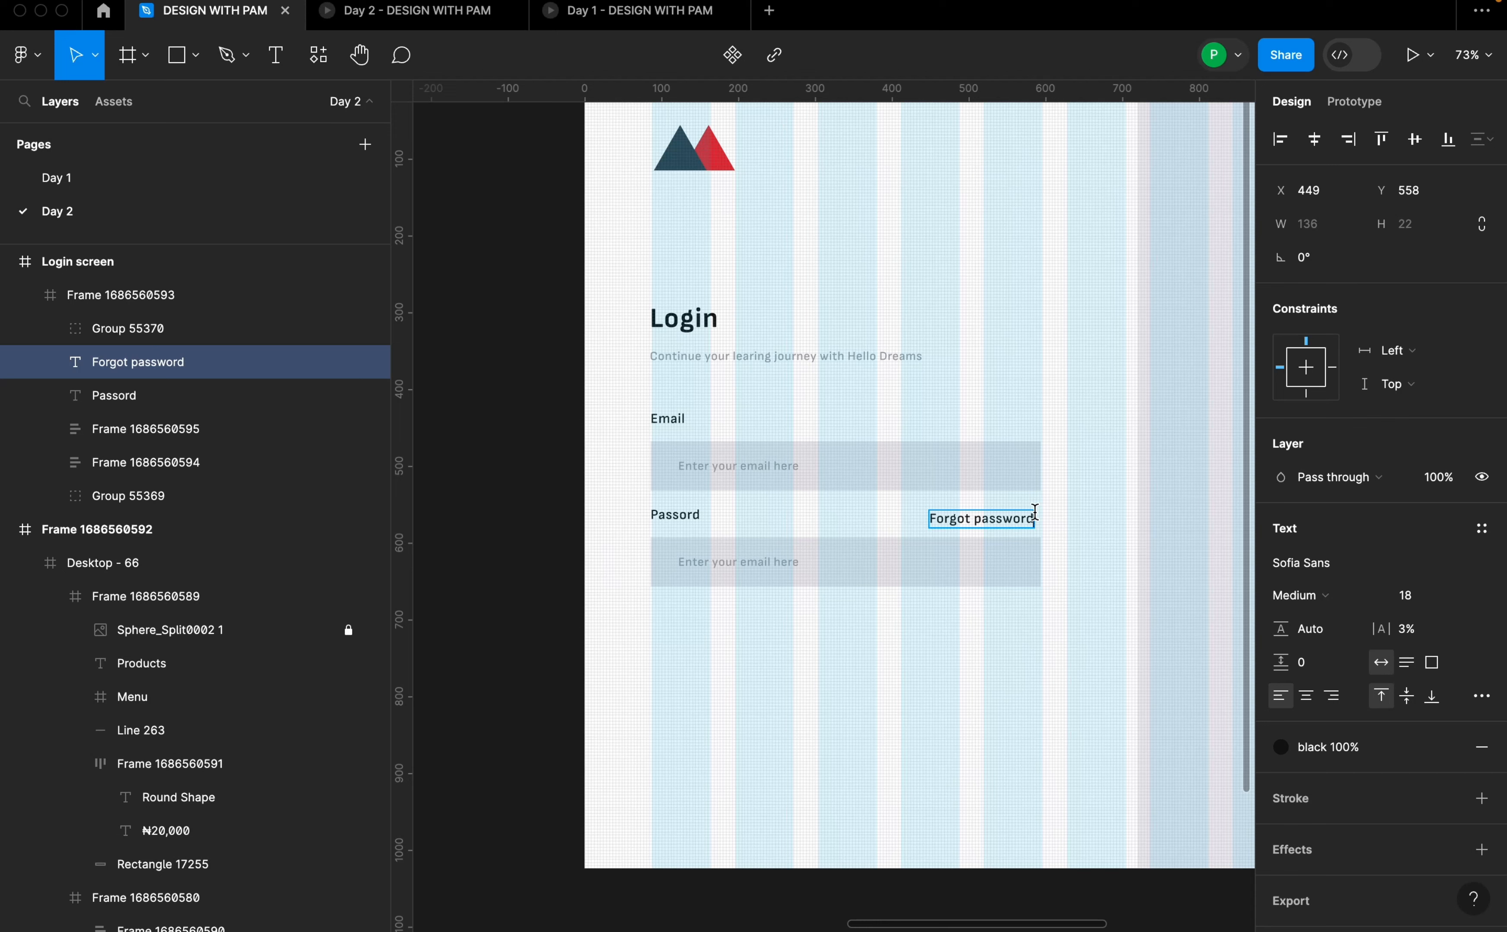
pyautogui.press('Return')
pyautogui.press('BackSpace')
pyautogui.click(1000, 633)
# - Replace the black colour style of the "Forgot password?" text with the "yellow for text" style
pyautogui.scroll(2, 840, 595)
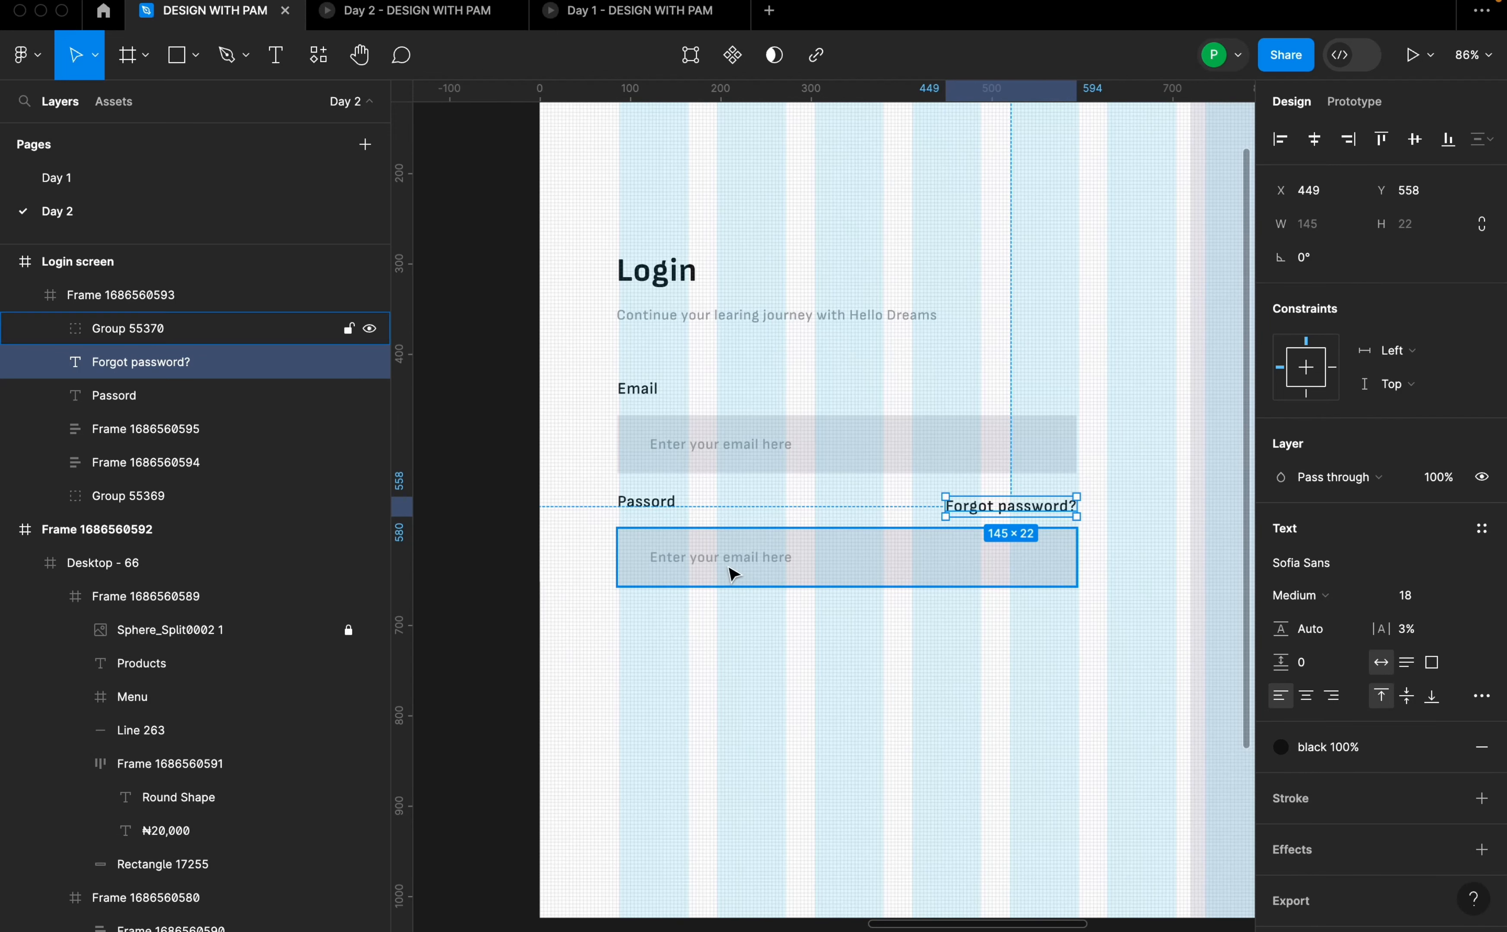
pyautogui.click(660, 512)
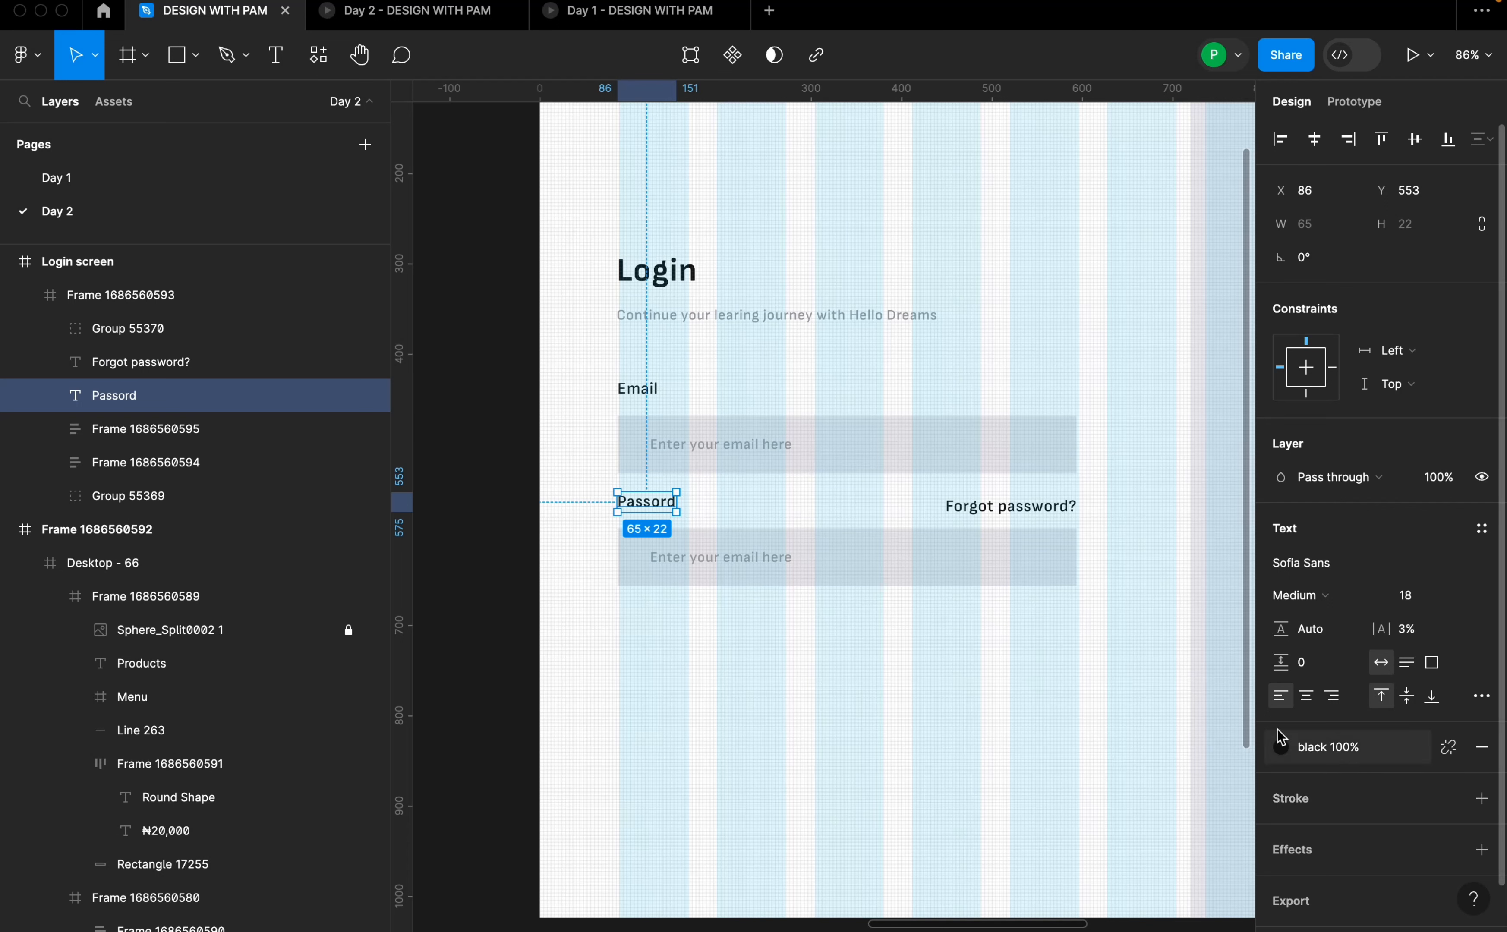
pyautogui.click(1057, 513)
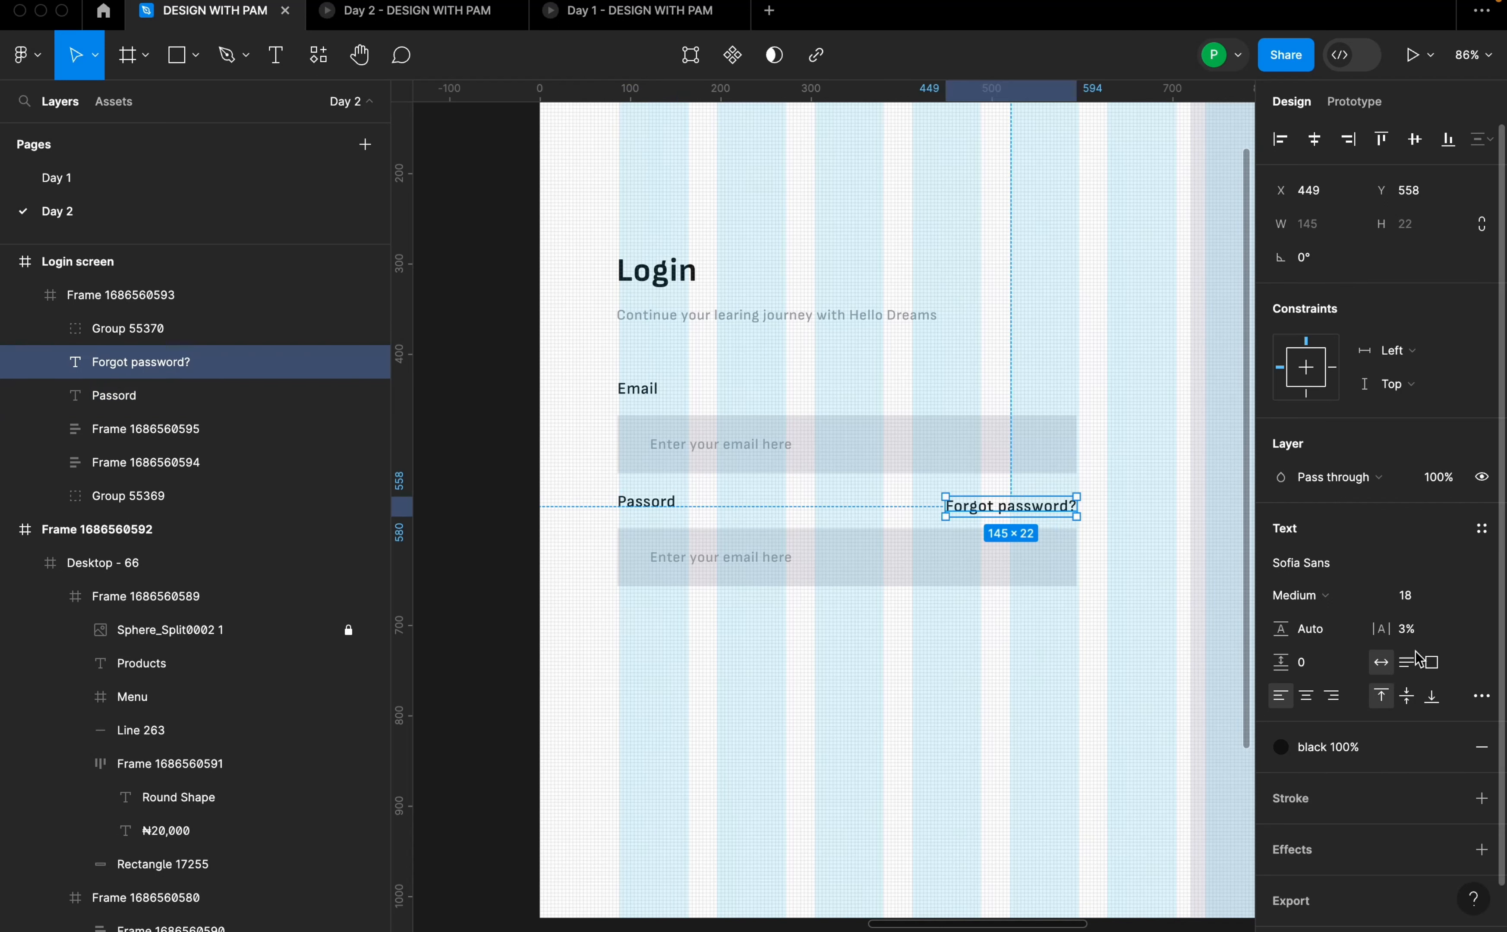
pyautogui.click(1448, 747)
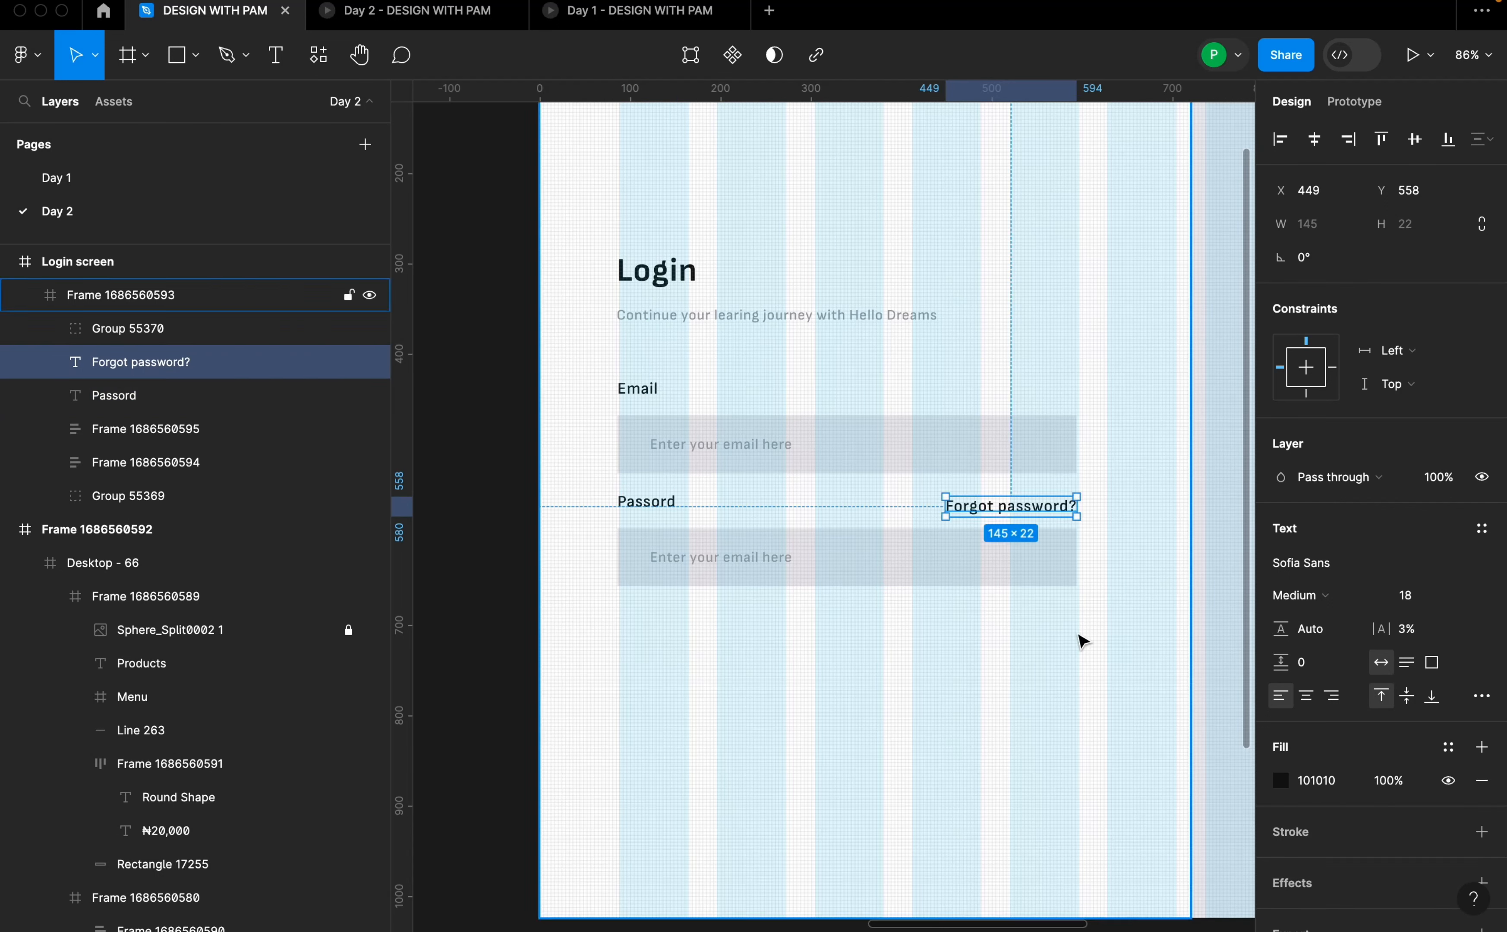
pyautogui.click(1448, 747)
pyautogui.click(1034, 723)
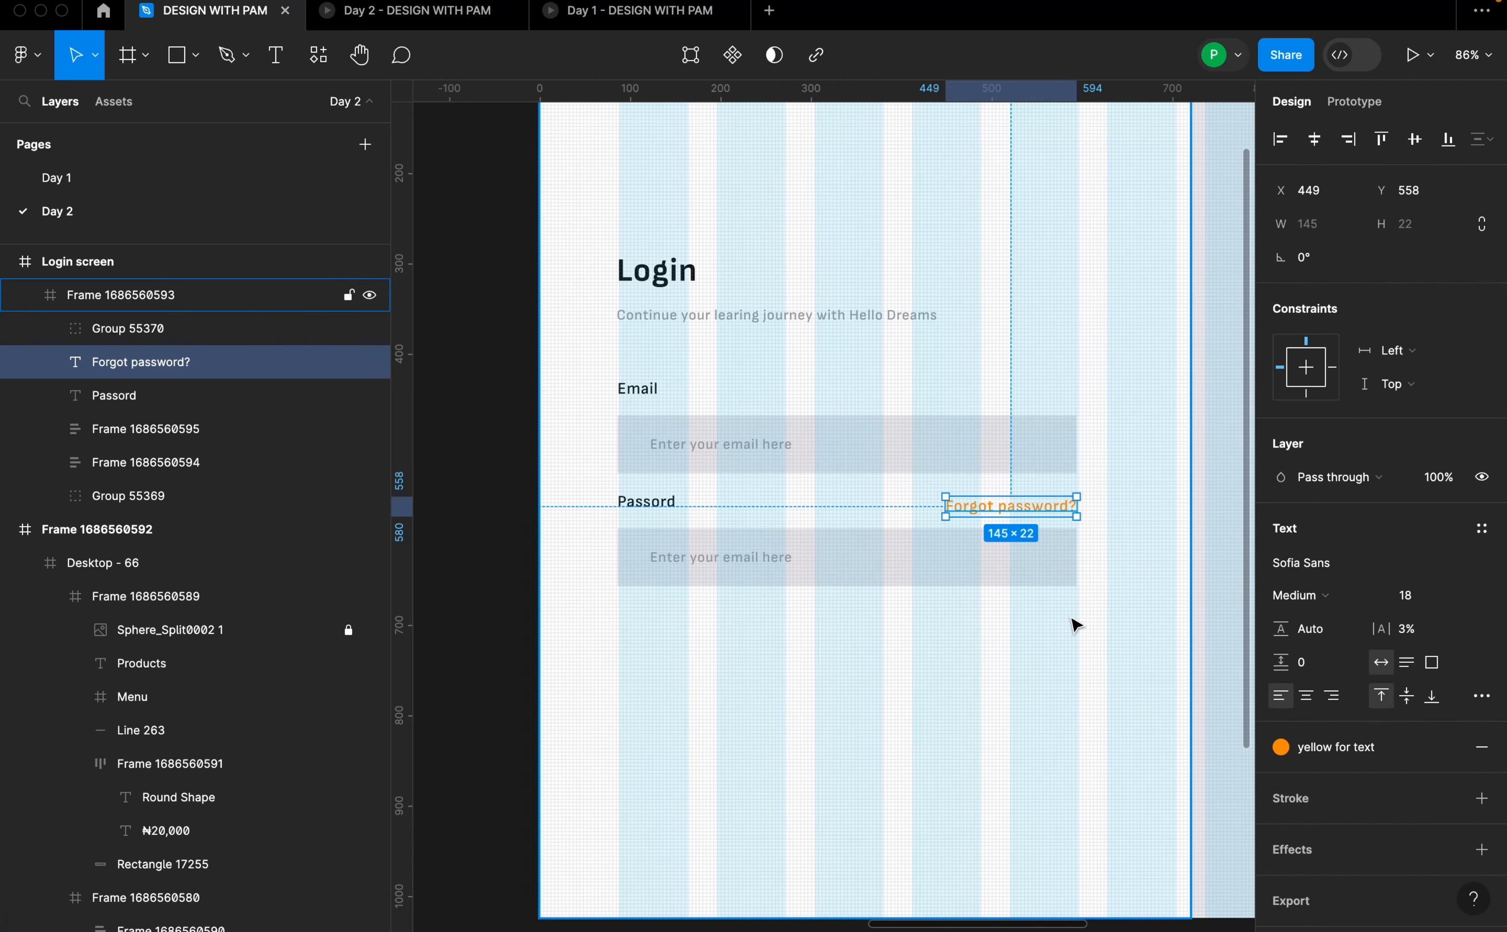
pyautogui.click(940, 599)
# - Wrap the Passord label and the "Forgot password?" text together in a horizontal auto layout row
pyautogui.scroll(-2, 791, 566)
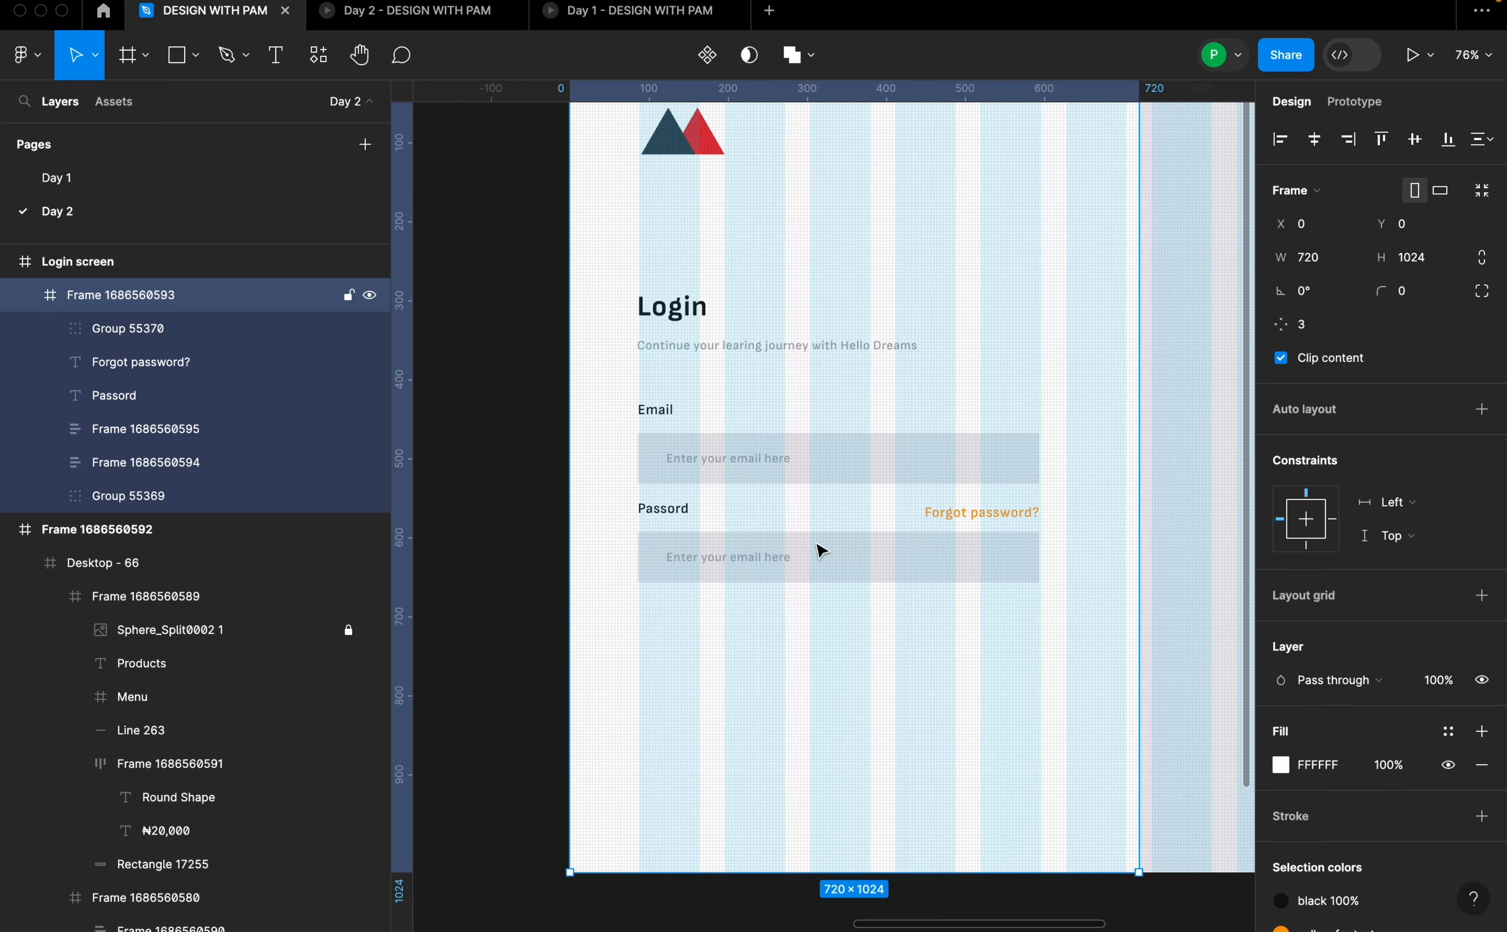
pyautogui.scroll(3, 818, 546)
pyautogui.scroll(-2, 585, 574)
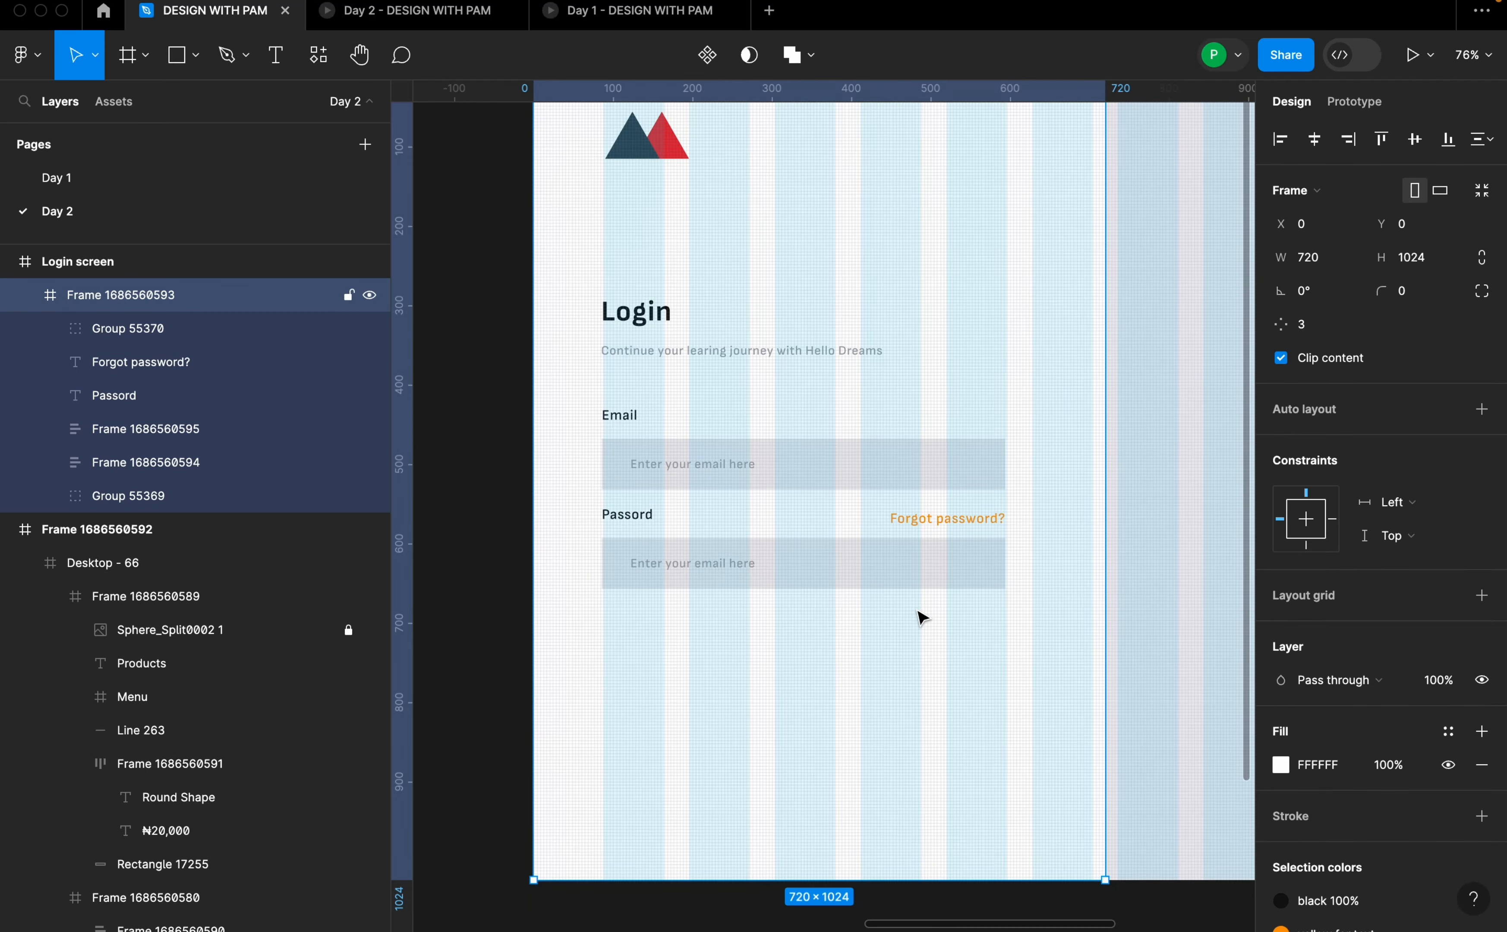
pyautogui.scroll(-1, 922, 622)
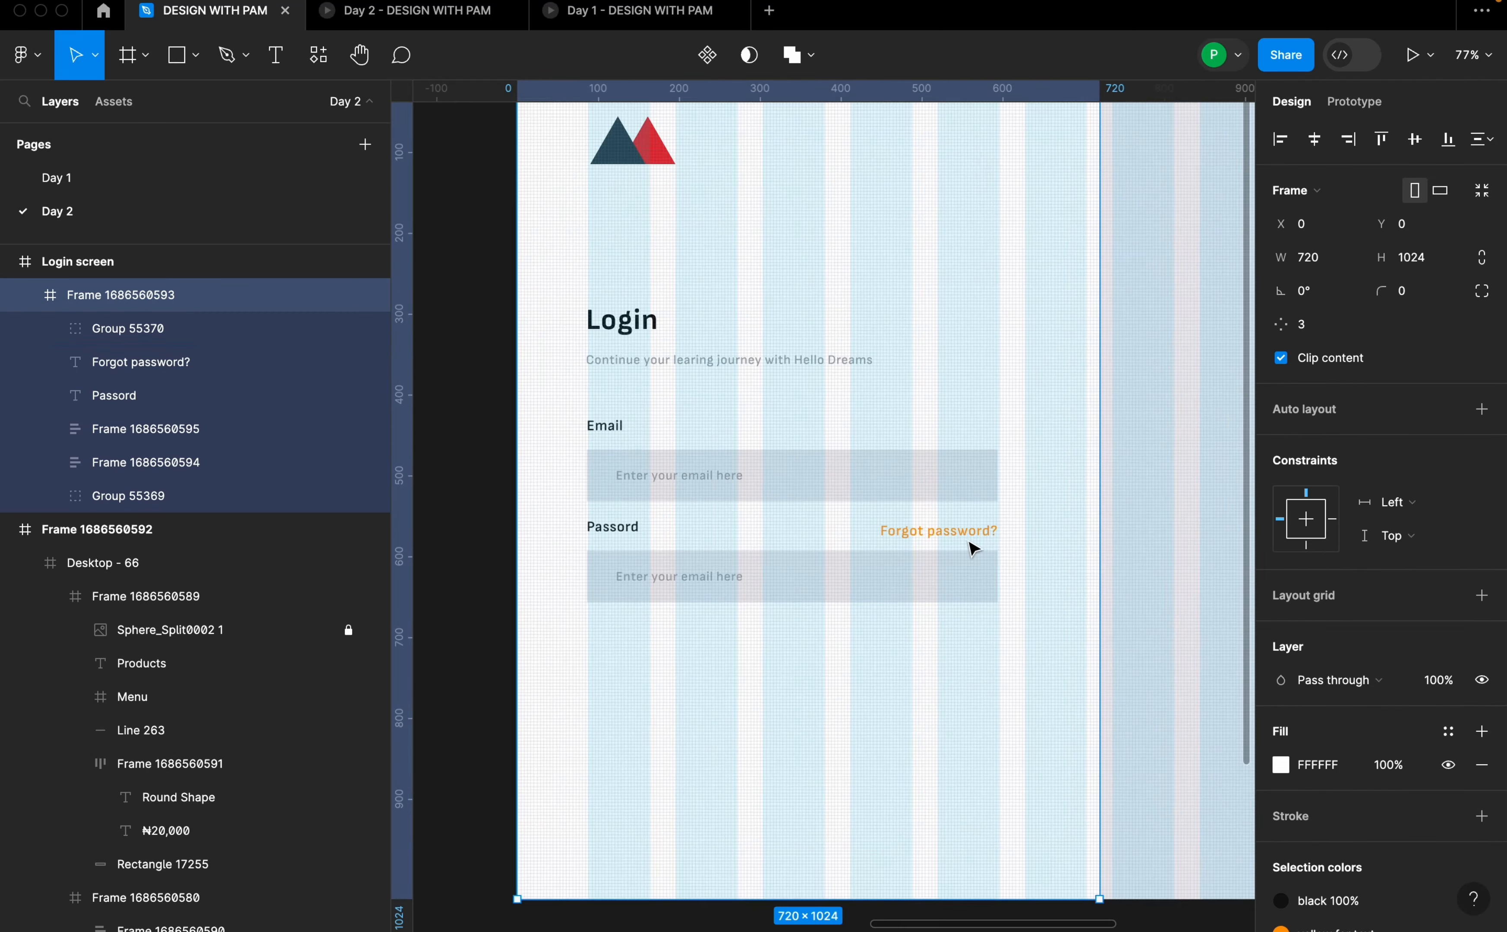
pyautogui.scroll(2, 973, 546)
pyautogui.click(972, 545)
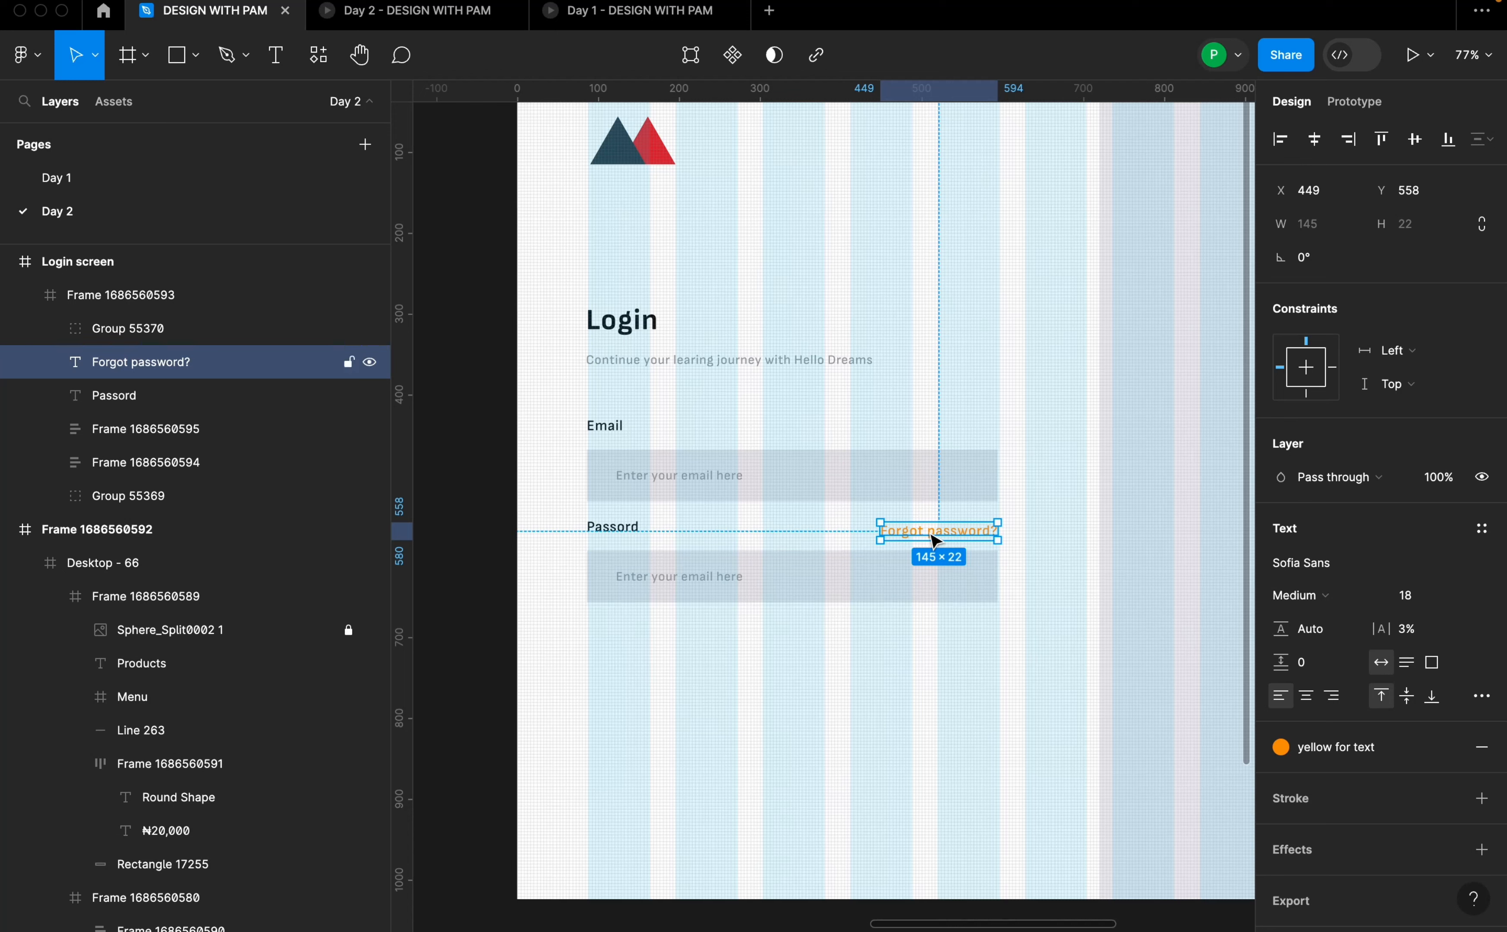
pyautogui.keyDown('shift'); pyautogui.click(627, 538); pyautogui.keyUp('shift')
pyautogui.hotkey('shift', 'a')
# - Correct the spelling of the Passord label to "Password"
pyautogui.scroll(3, 801, 582)
pyautogui.doubleClick(546, 512)
pyautogui.click(545, 513)
pyautogui.write('w')
pyautogui.click(720, 527)
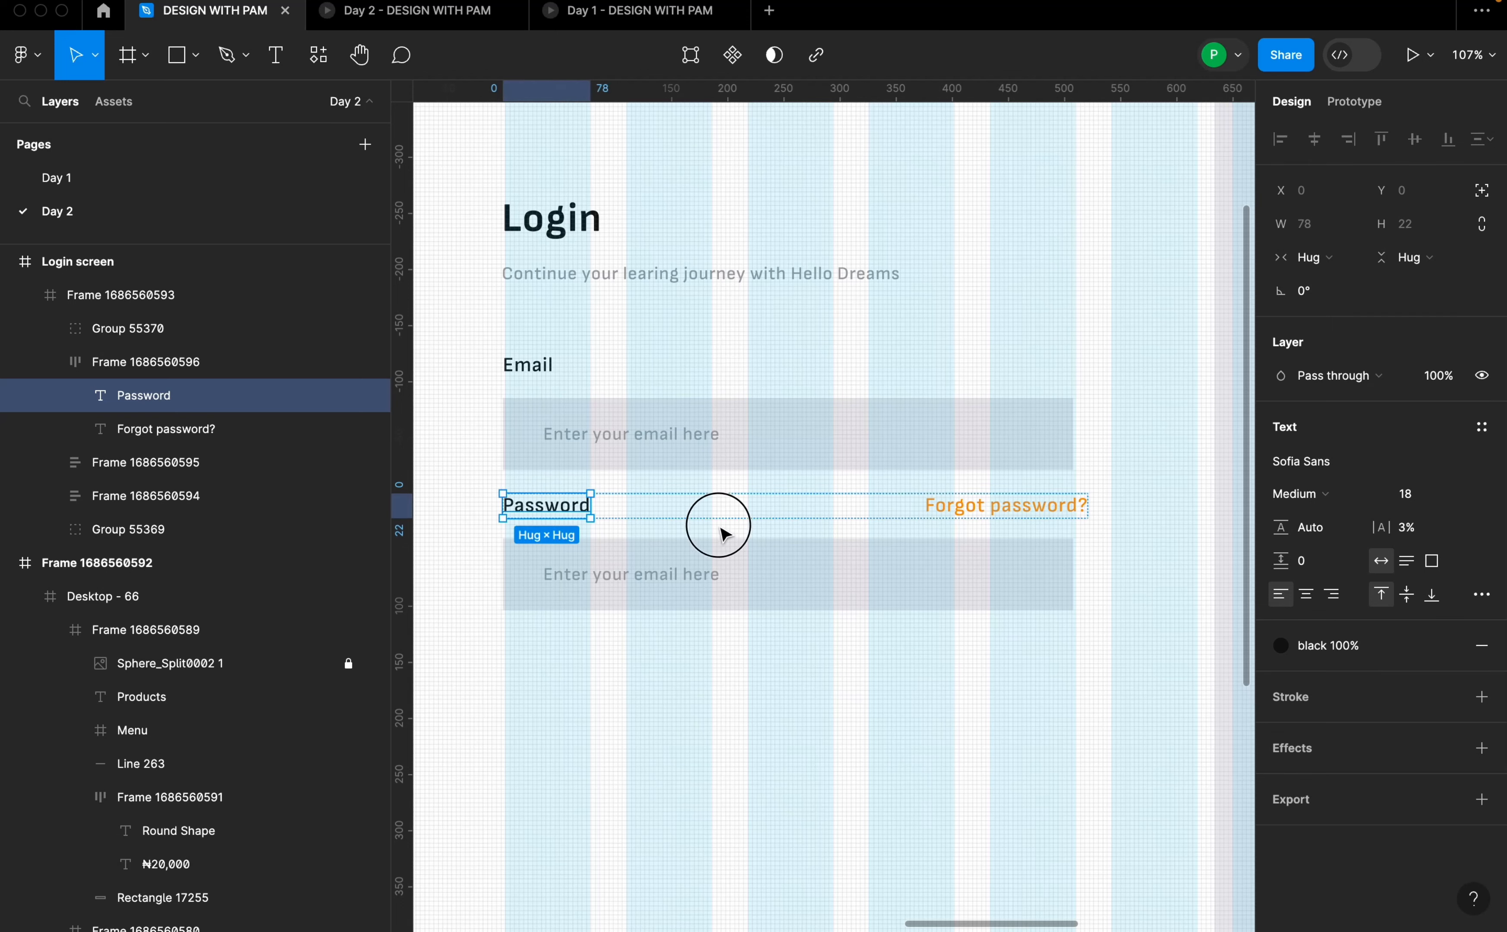
# - Combine the Password label row and the lower field group in a vertical auto layout
pyautogui.click(885, 597)
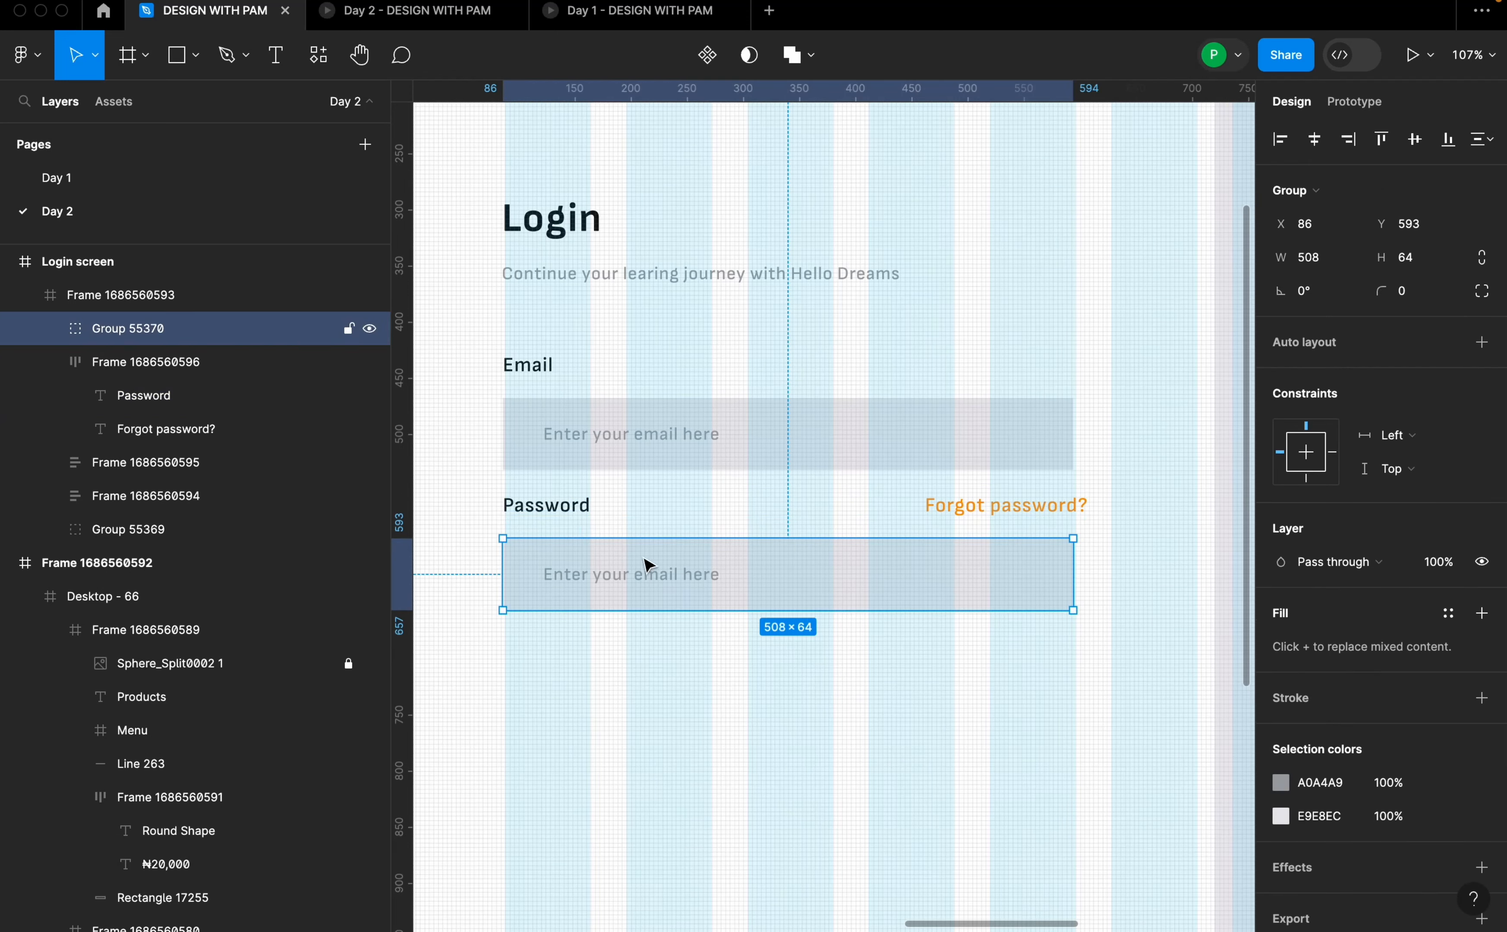
pyautogui.keyDown('shift'); pyautogui.click(588, 520); pyautogui.keyUp('shift')
pyautogui.hotkey('shift', 'a')
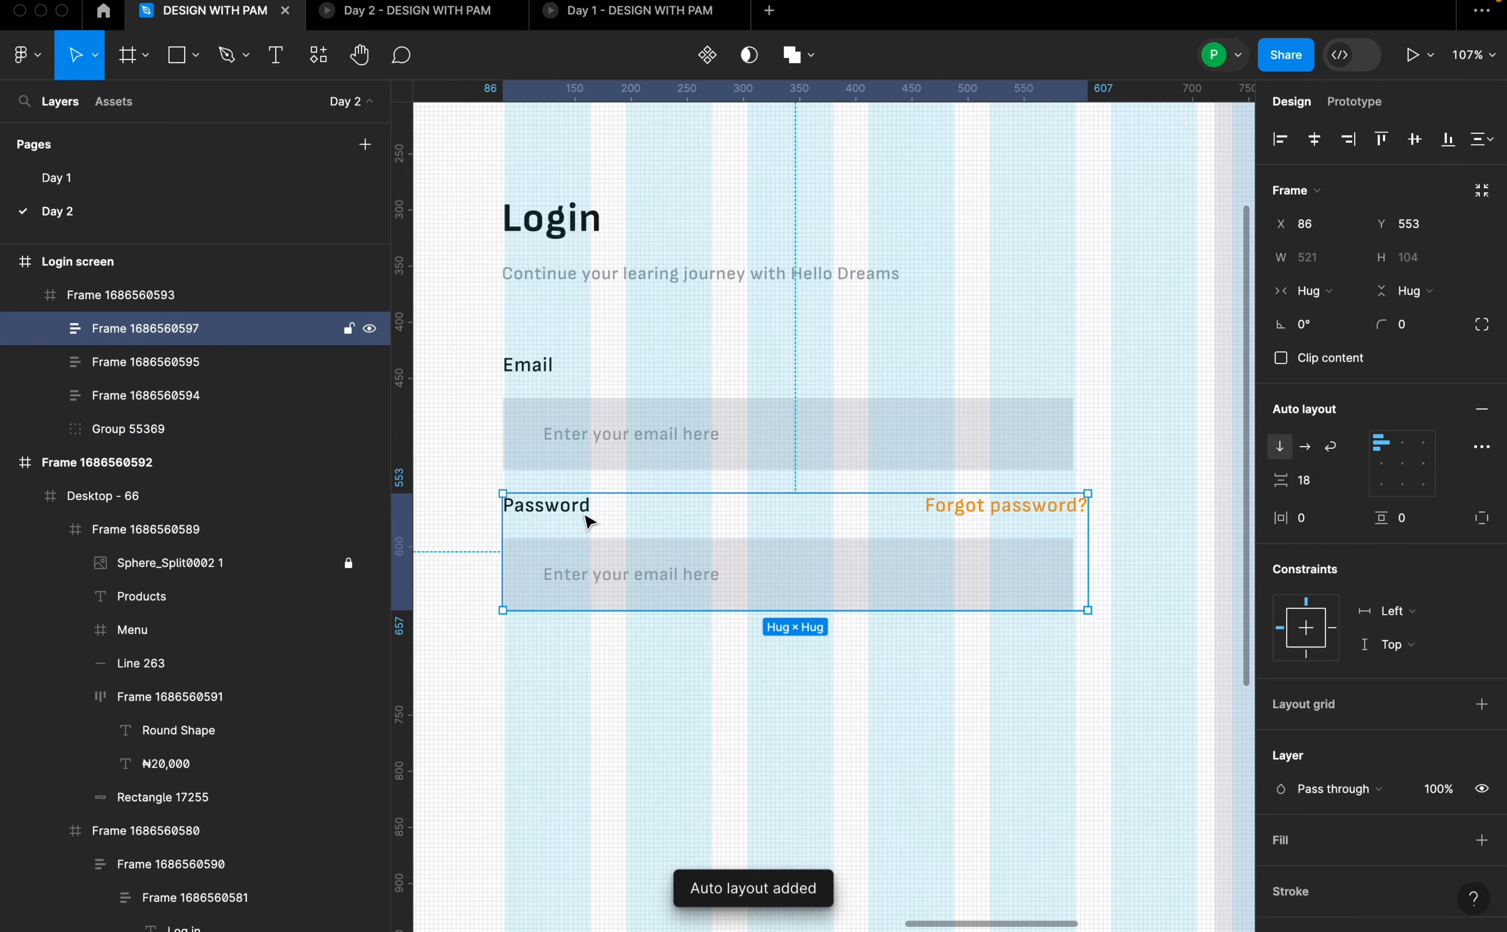
# - Combine the email and password groups in a vertical auto layout with 48 spacing between them
pyautogui.moveTo(899, 540)
pyautogui.mouseDown()
pyautogui.moveTo(896, 555)
pyautogui.moveTo(909, 551)
pyautogui.mouseUp()
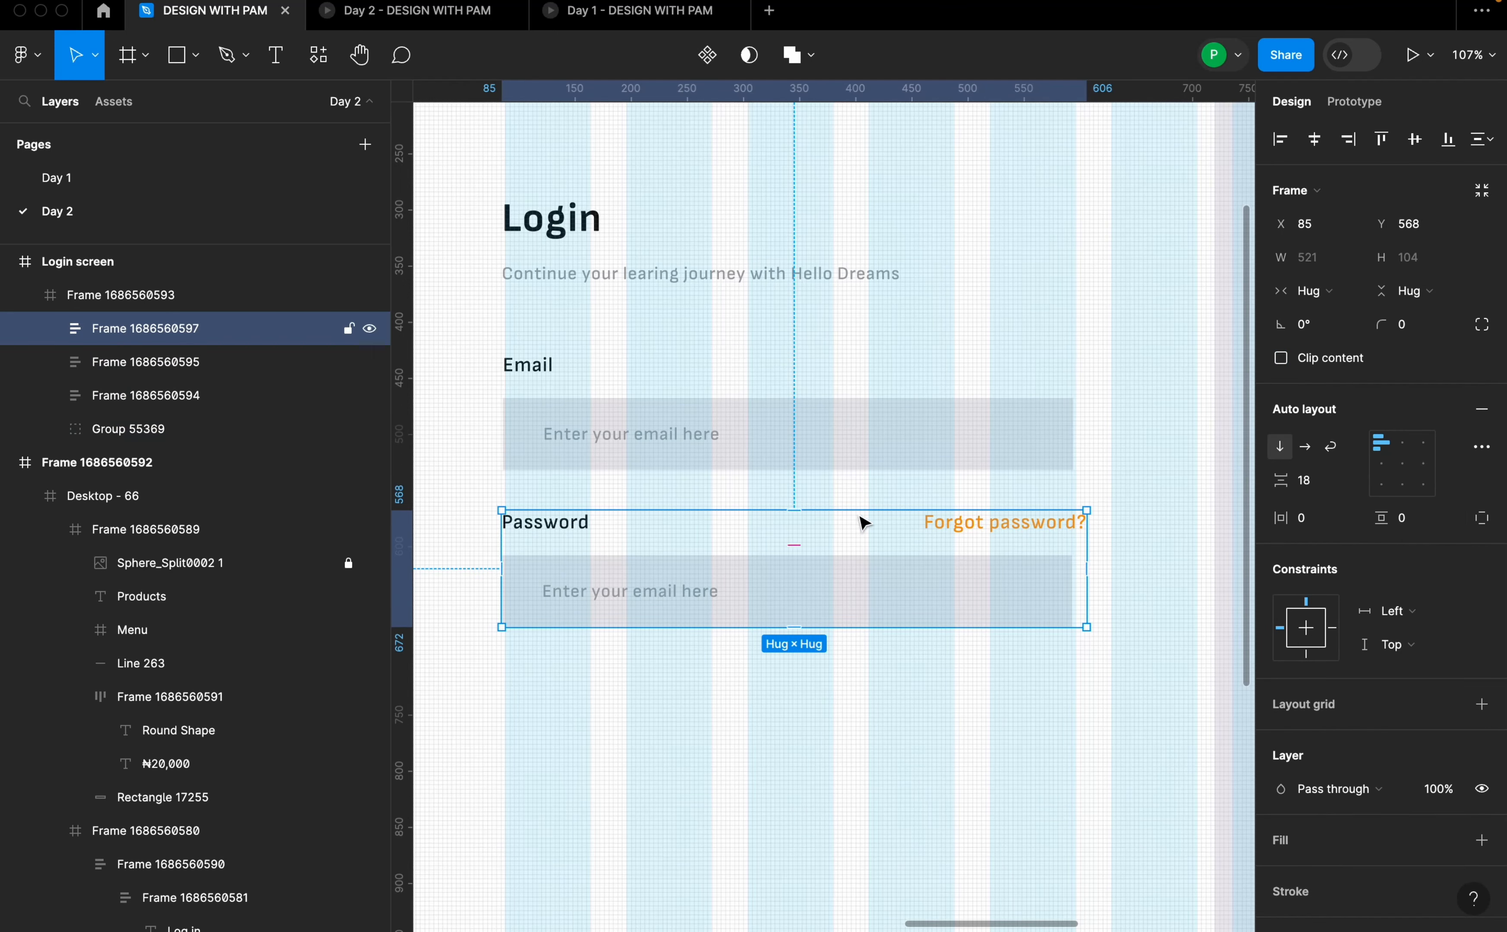
pyautogui.keyDown('shift'); pyautogui.click(865, 418); pyautogui.keyUp('shift')
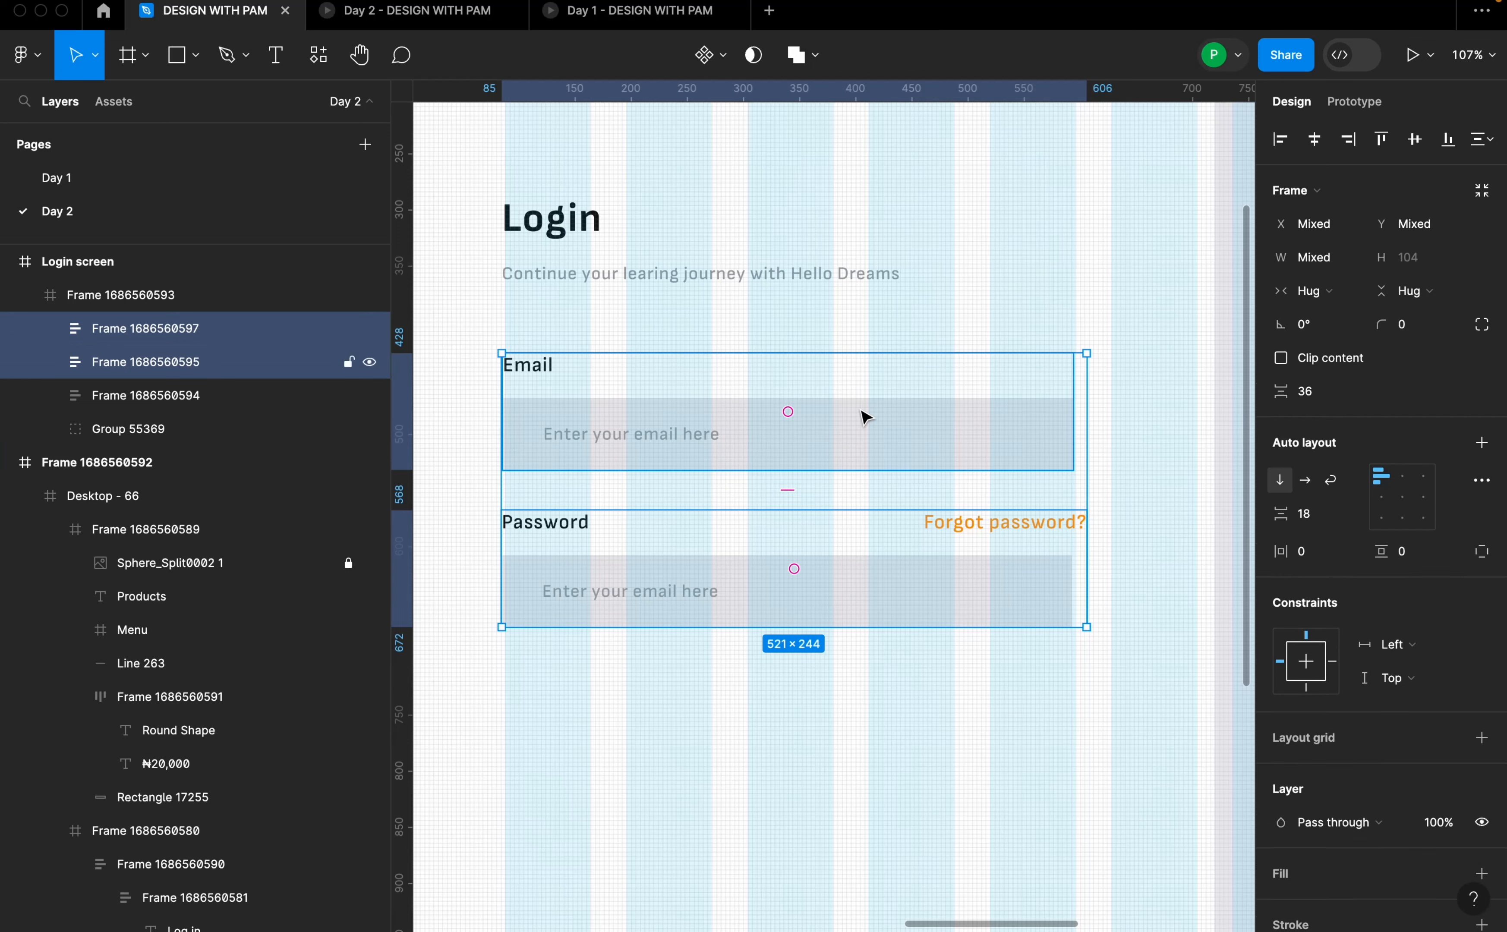
pyautogui.hotkey('shift', 'a')
pyautogui.click(1325, 485)
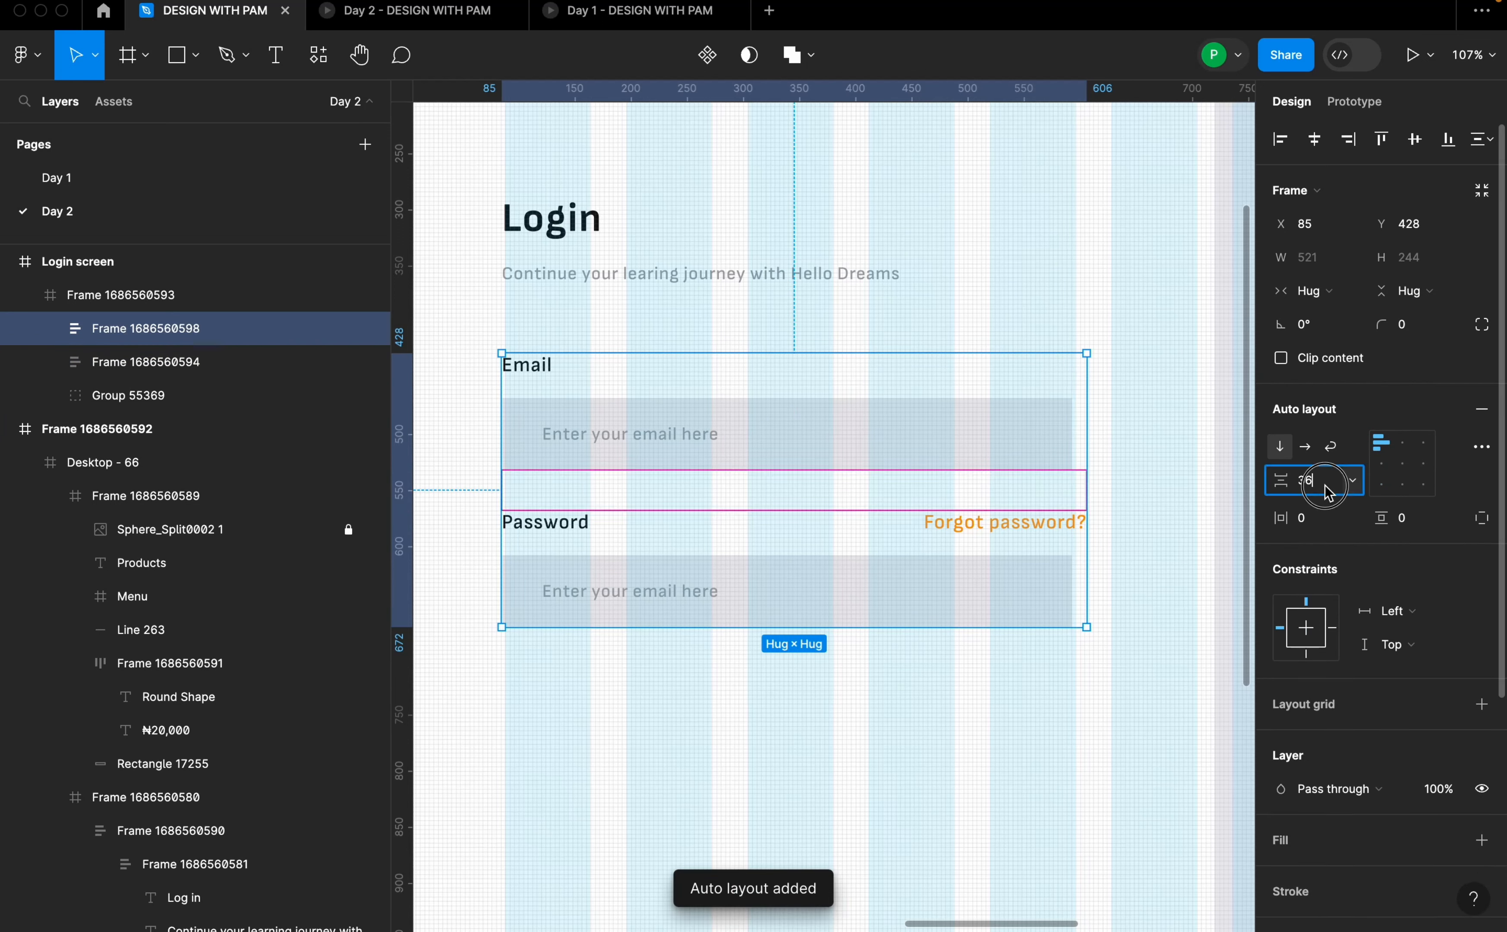
pyautogui.write('48')
pyautogui.press('Return')
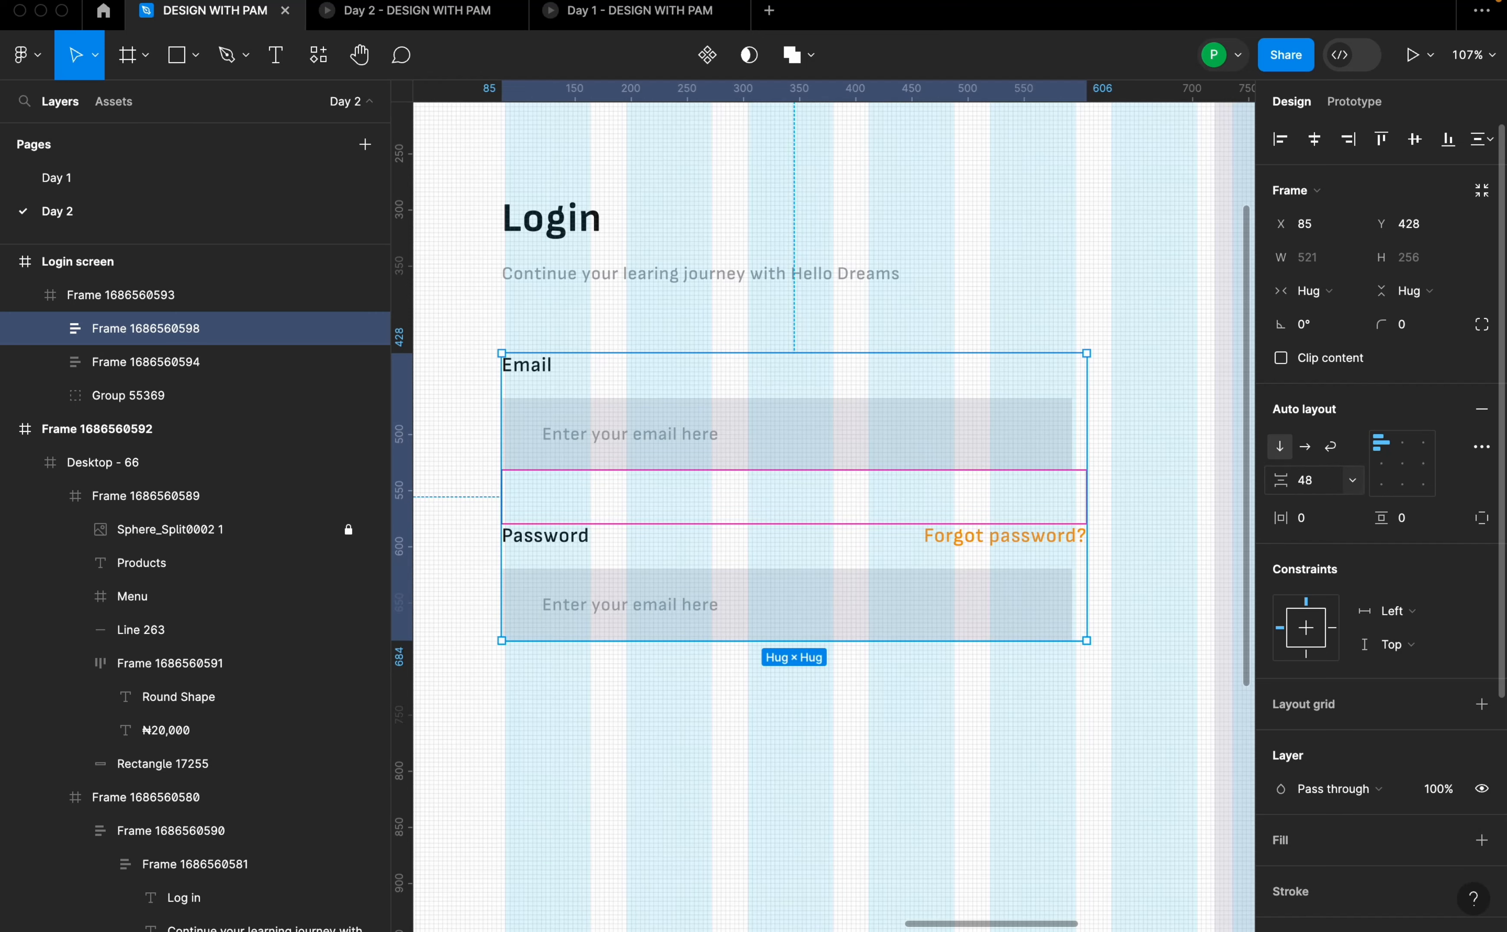
# - Examine the area below the password field in the reference login design, including its checkbox row and Login button
pyautogui.click(1053, 696)
pyautogui.scroll(-4, 1035, 701)
pyautogui.scroll(4, 1034, 705)
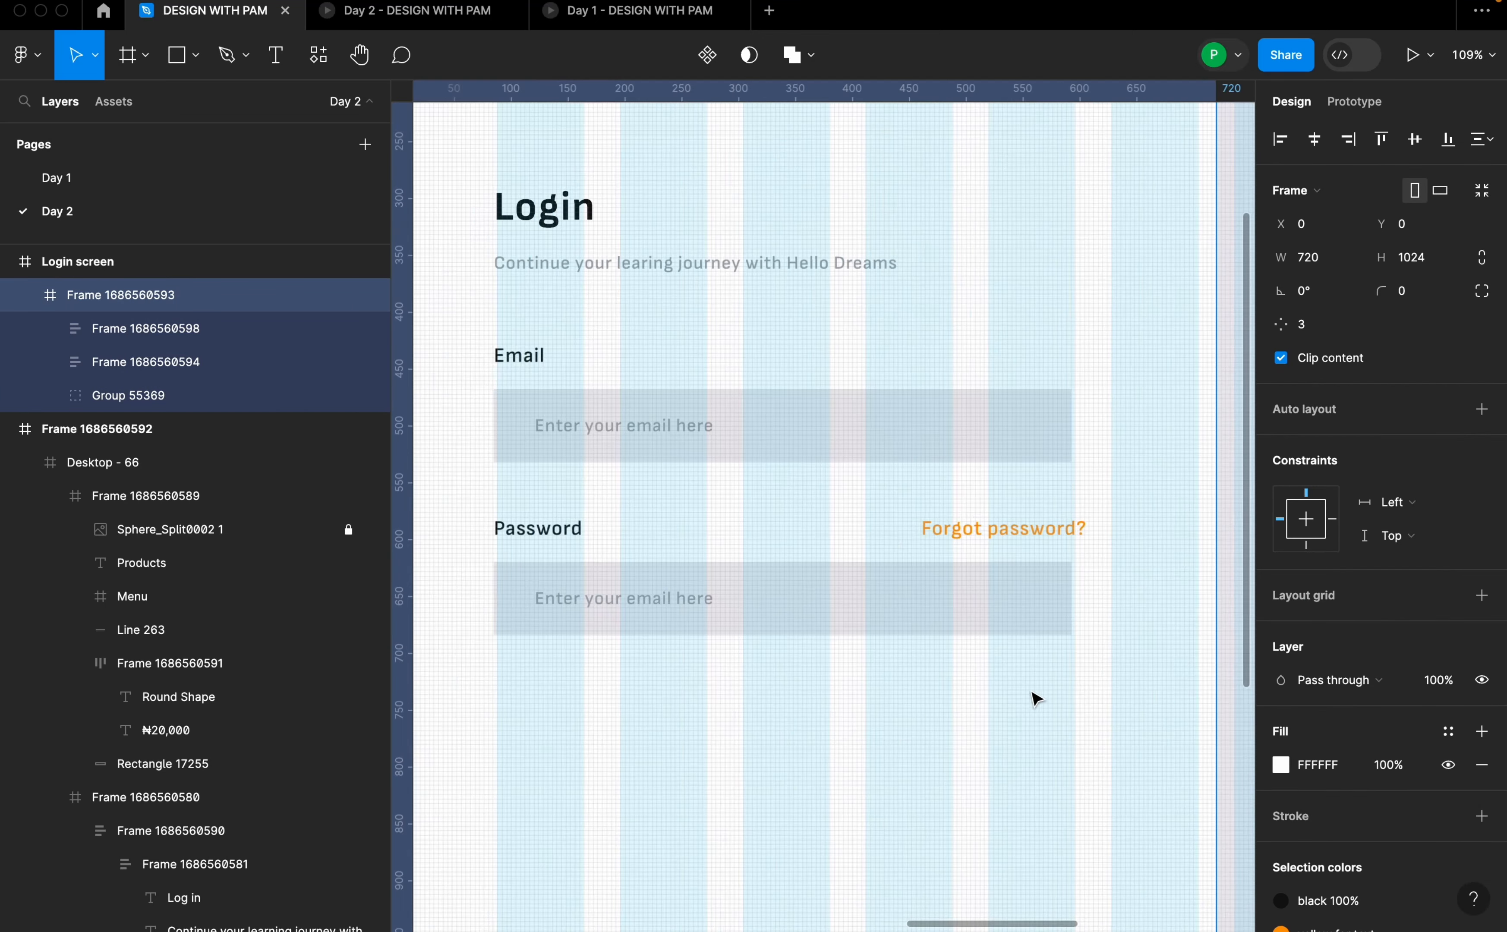
pyautogui.click(846, 448)
pyautogui.moveTo(805, 448); pyautogui.dragTo(800, 453)
pyautogui.scroll(-8, 828, 335)
pyautogui.click(967, 480)
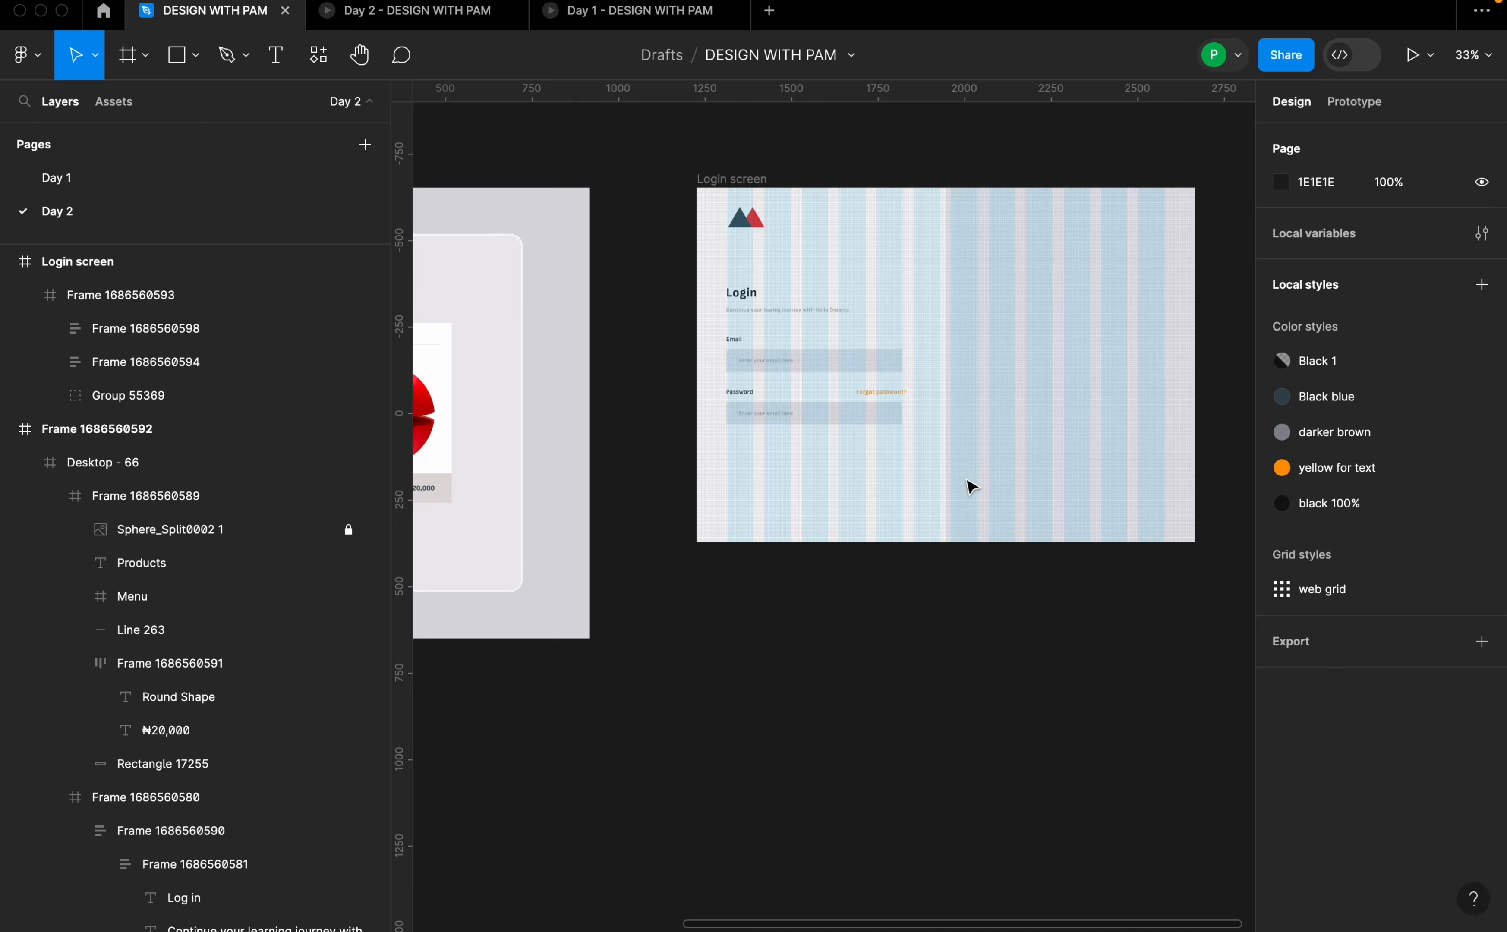
pyautogui.scroll(-4, 976, 498)
pyautogui.scroll(8, 663, 566)
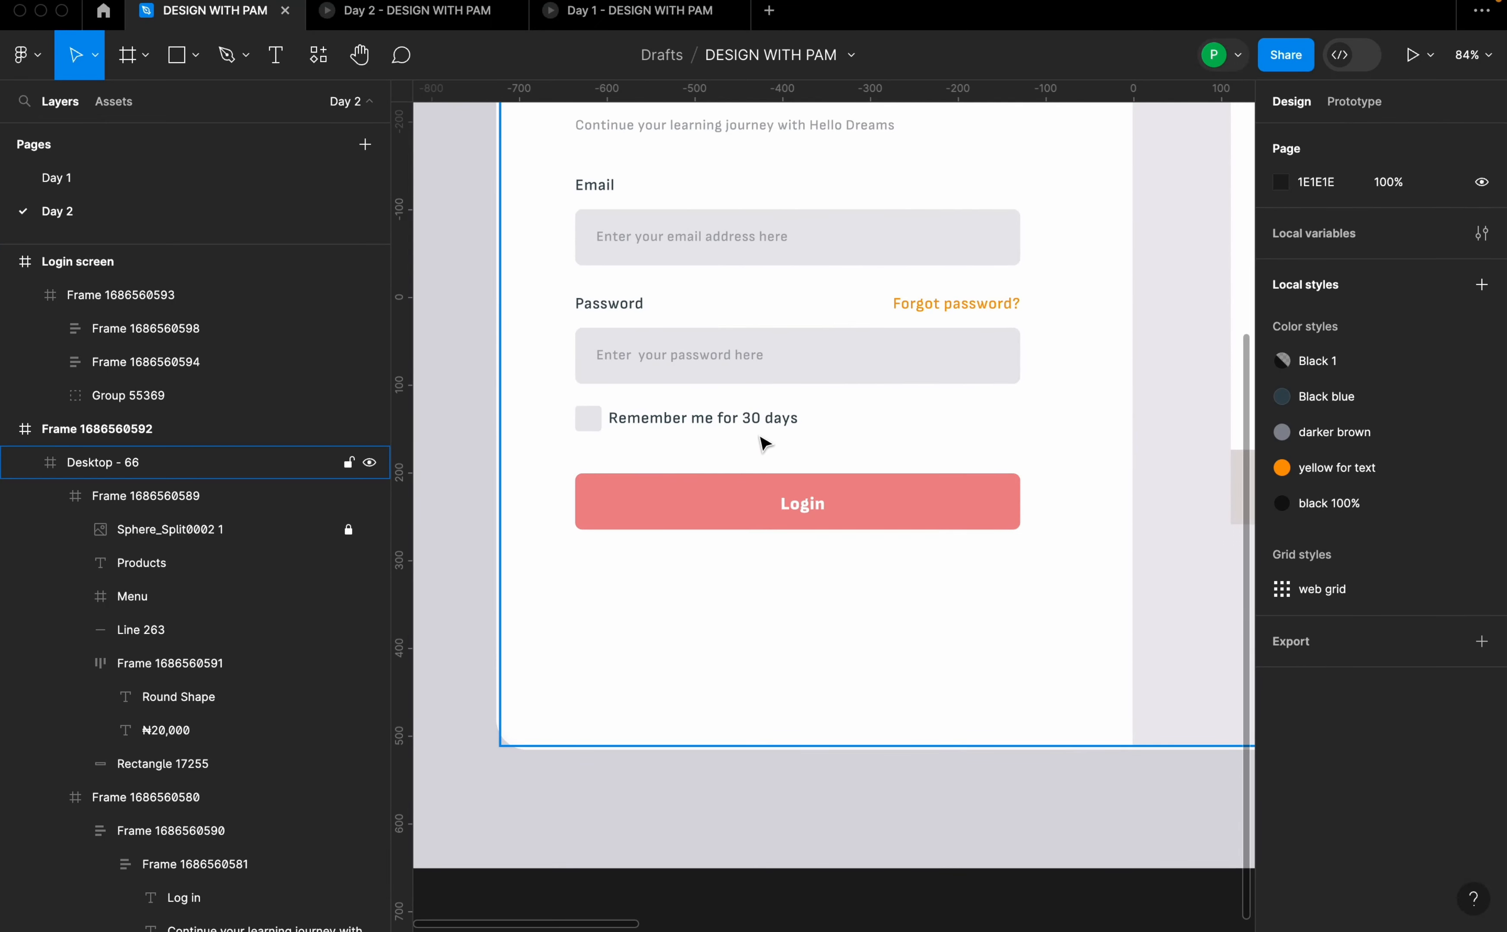
pyautogui.scroll(-5, 652, 455)
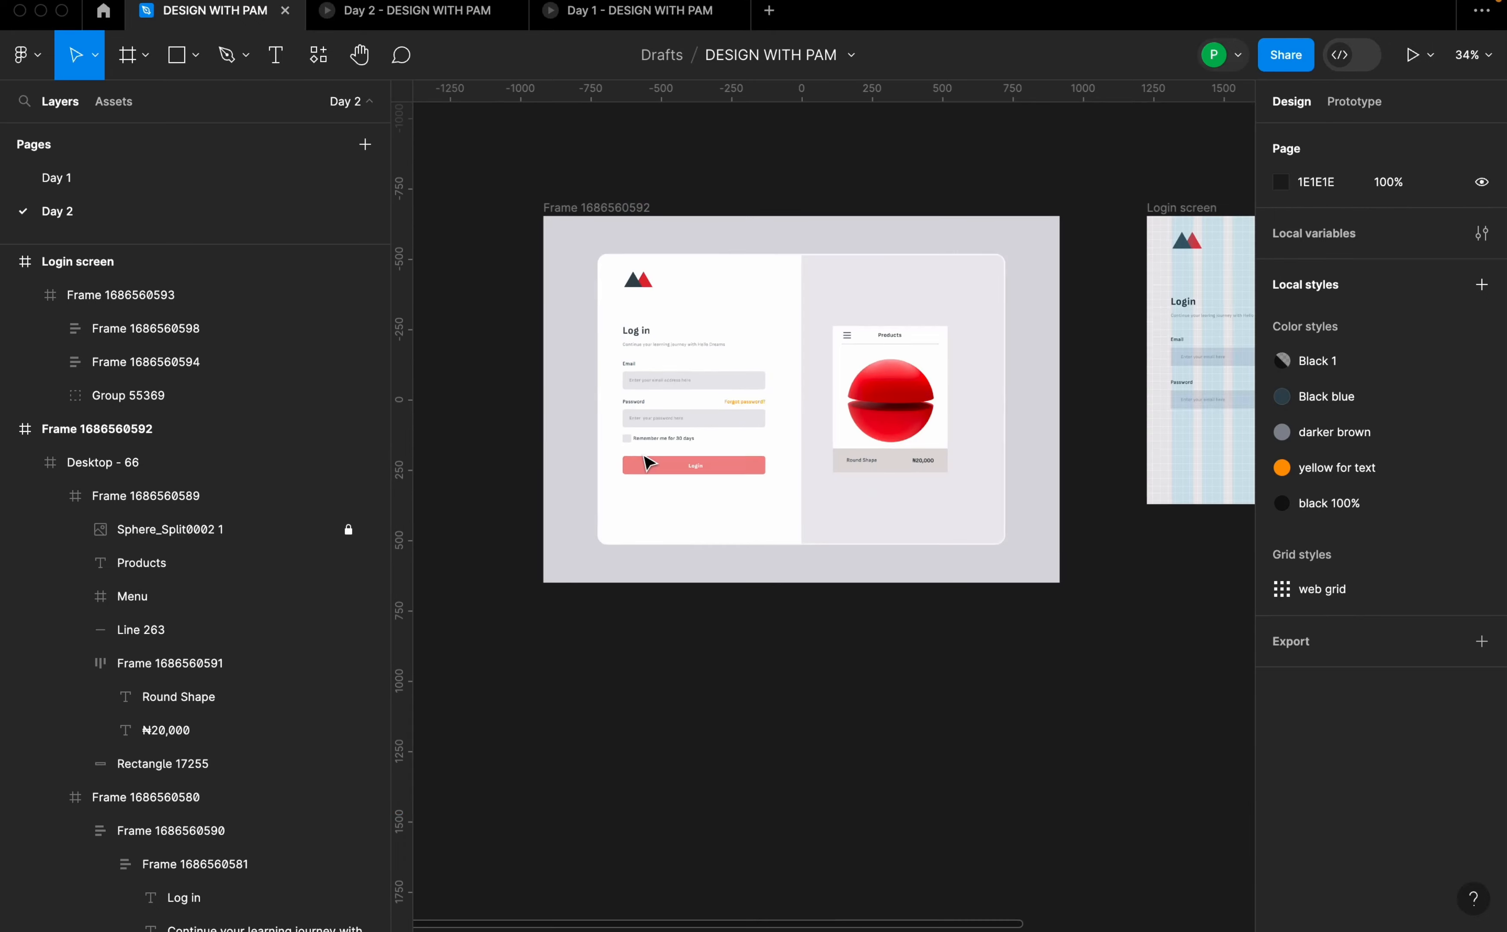
# - Draw a rectangle of about 57 × 41 below the password field, aligned with the field's left edge
pyautogui.scroll(-3, 647, 464)
pyautogui.scroll(10, 908, 438)
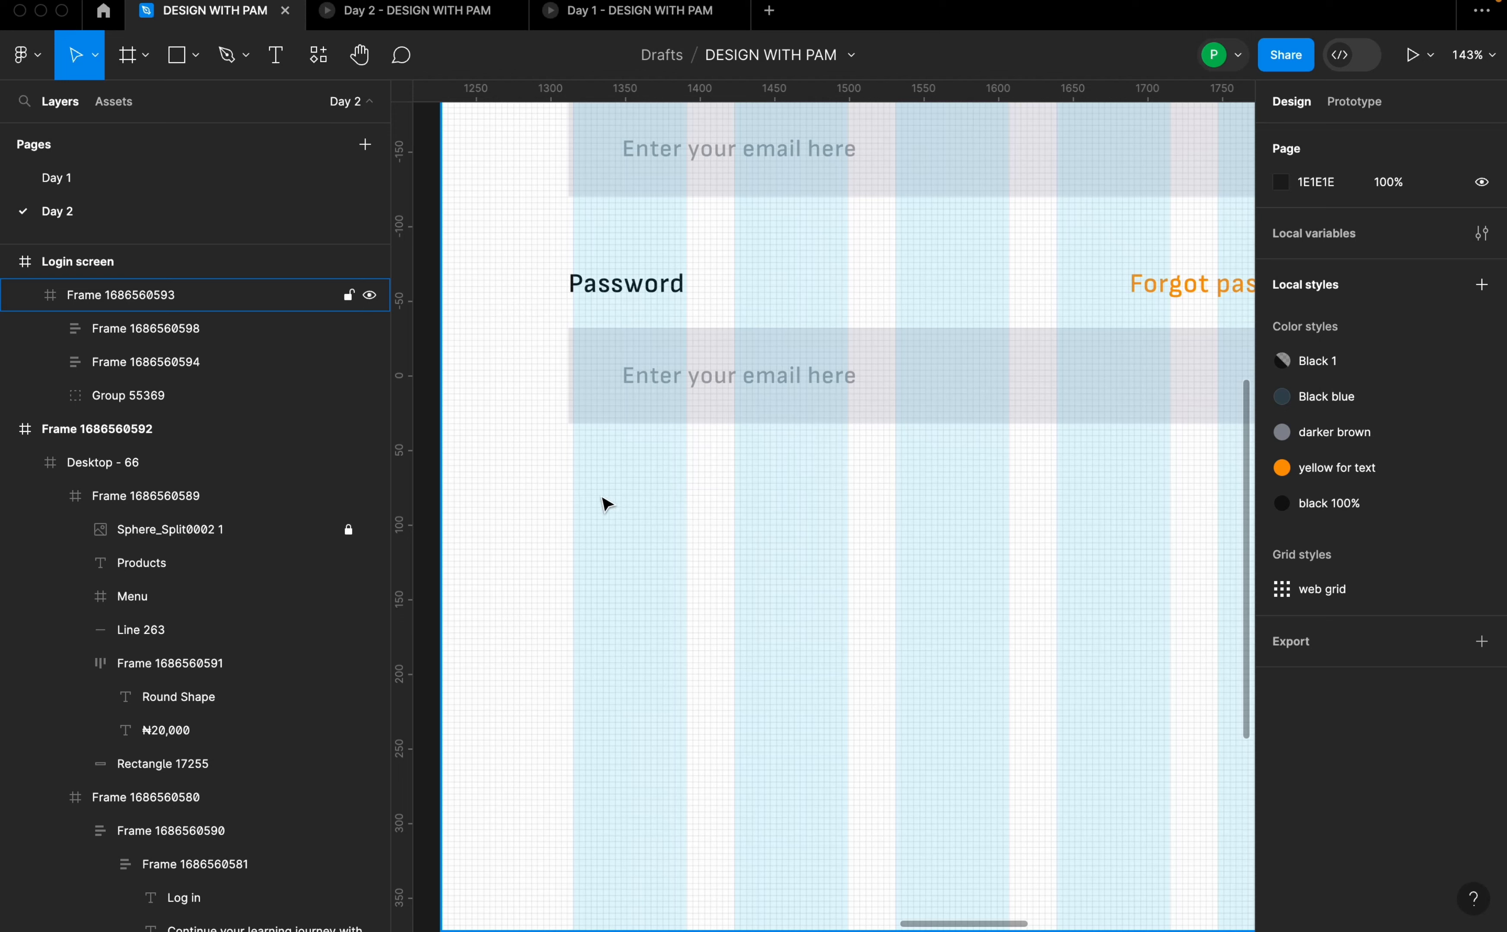
pyautogui.press('r')
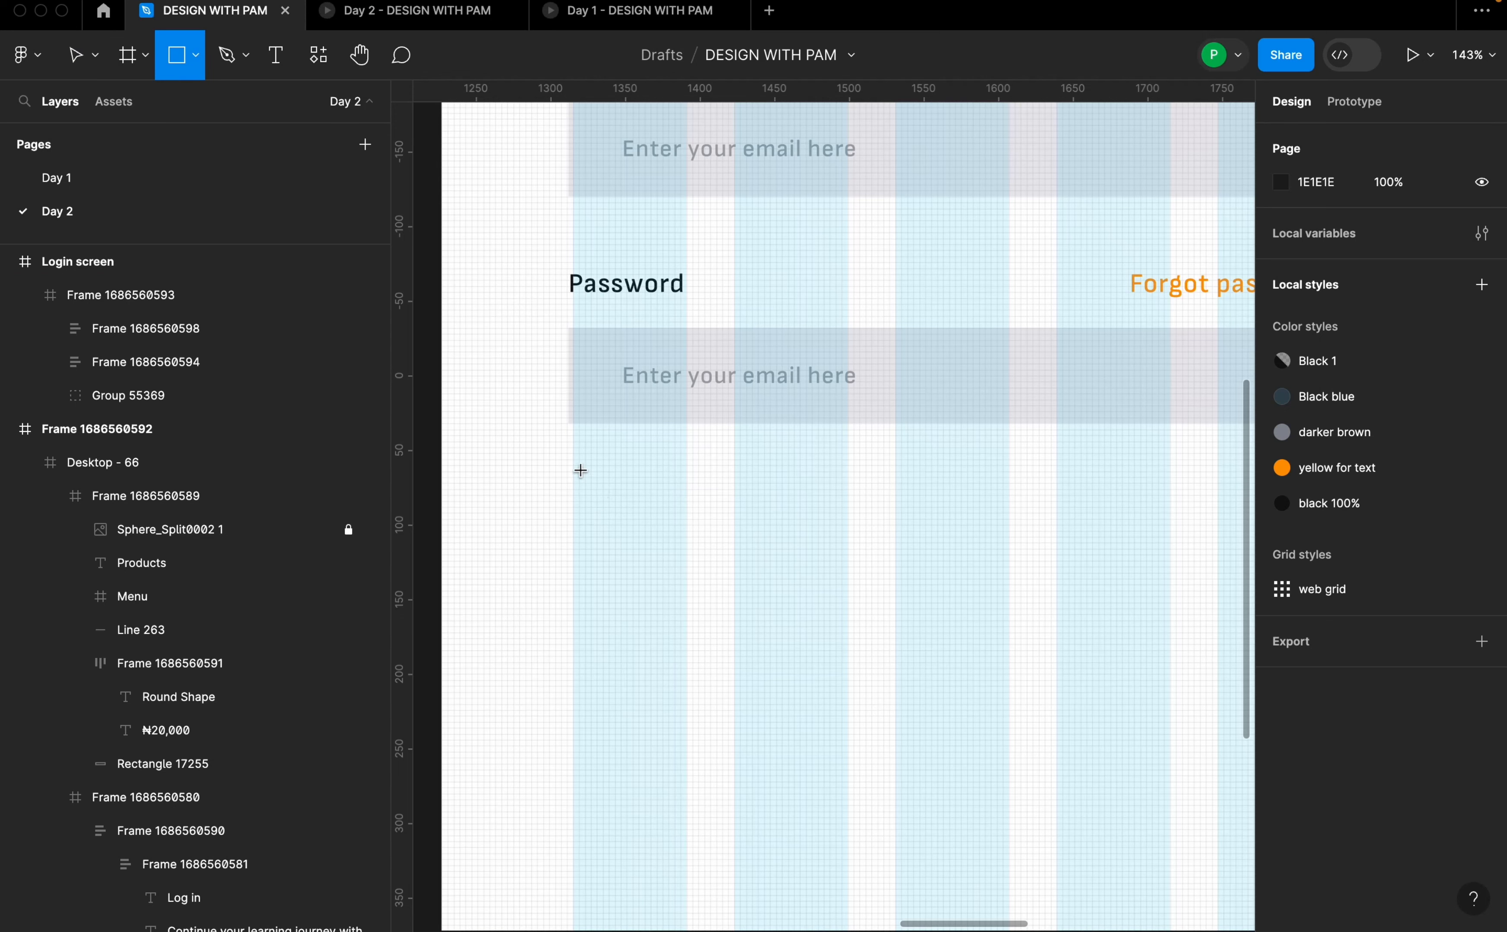
pyautogui.moveTo(577, 464)
pyautogui.mouseDown()
pyautogui.moveTo(636, 528)
pyautogui.moveTo(667, 528)
pyautogui.moveTo(621, 500)
pyautogui.mouseUp()
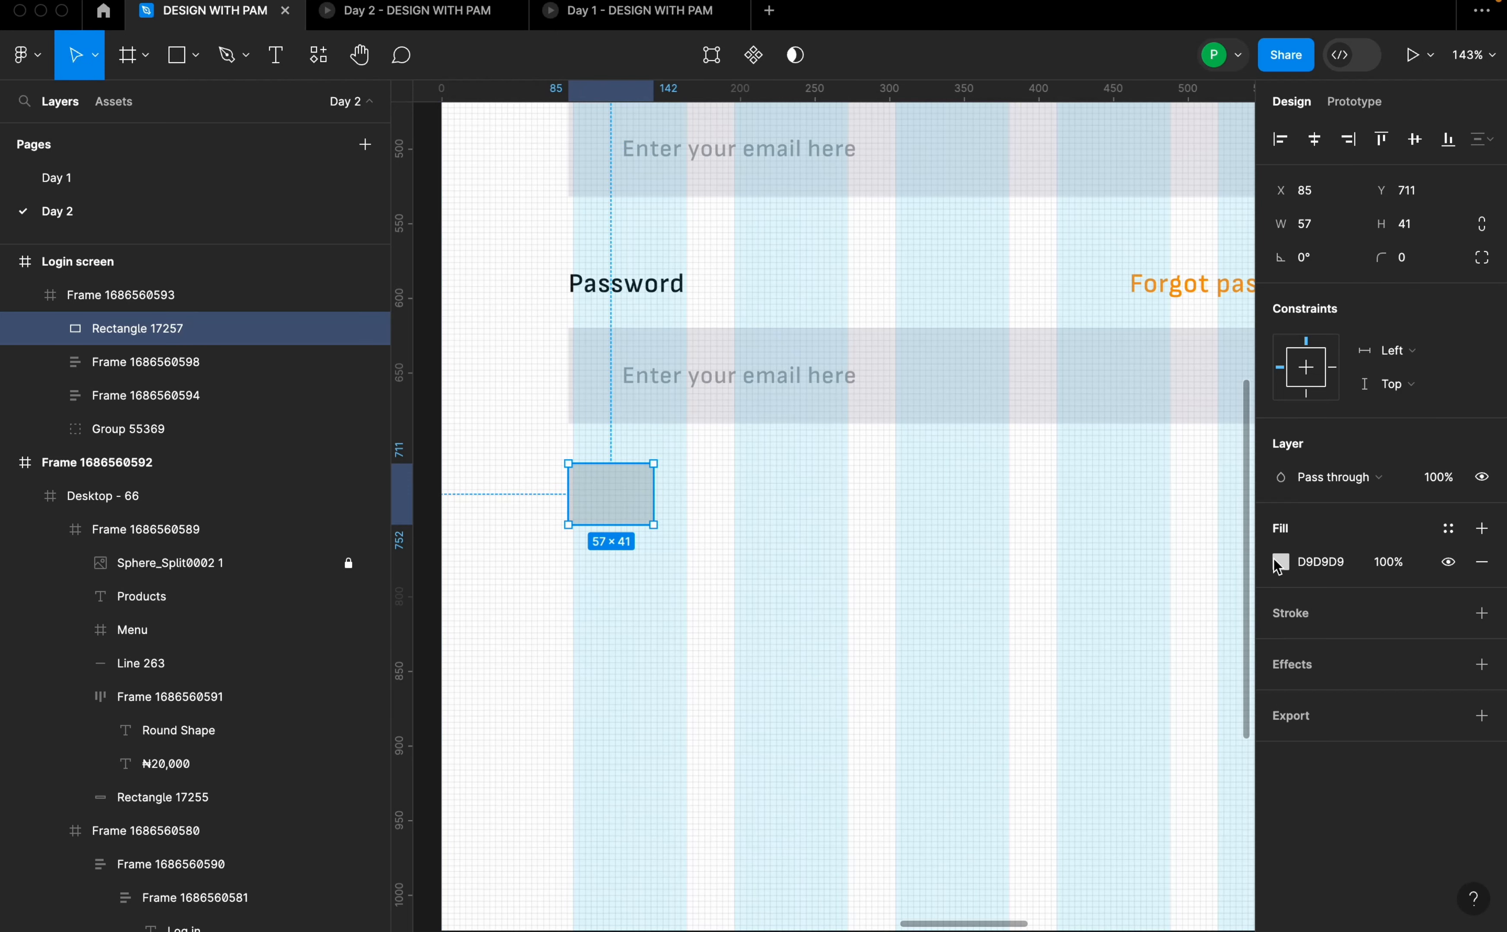
# - Fill the new rectangle with E9E8EC sampled from the password field and nudge it up slightly to Y 710
pyautogui.click(1280, 562)
pyautogui.click(1039, 689)
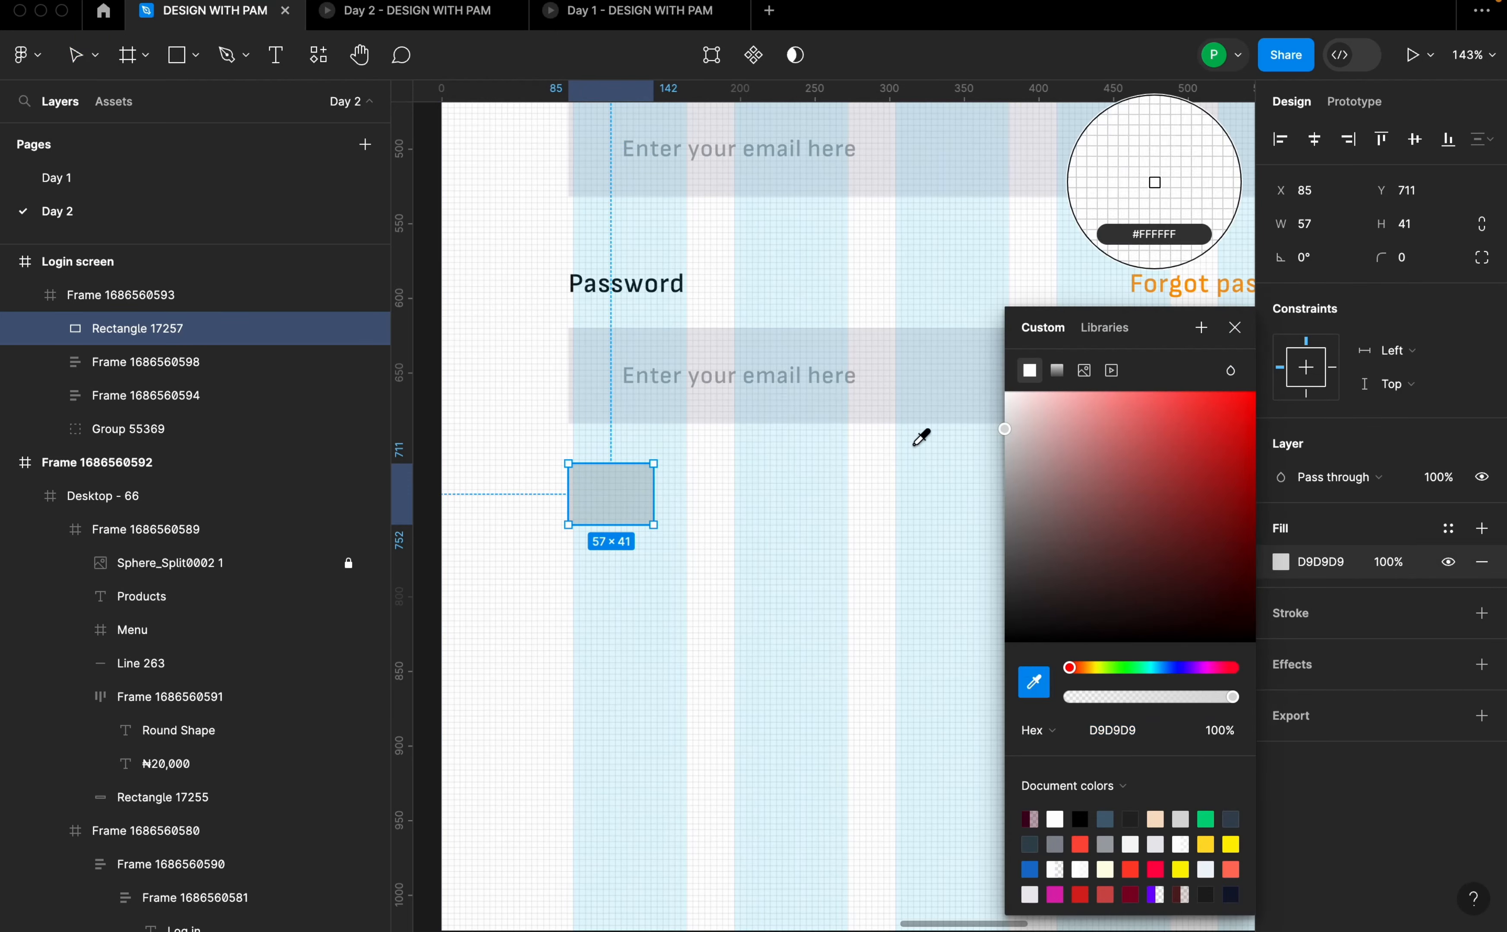
pyautogui.click(942, 391)
pyautogui.press('Escape')
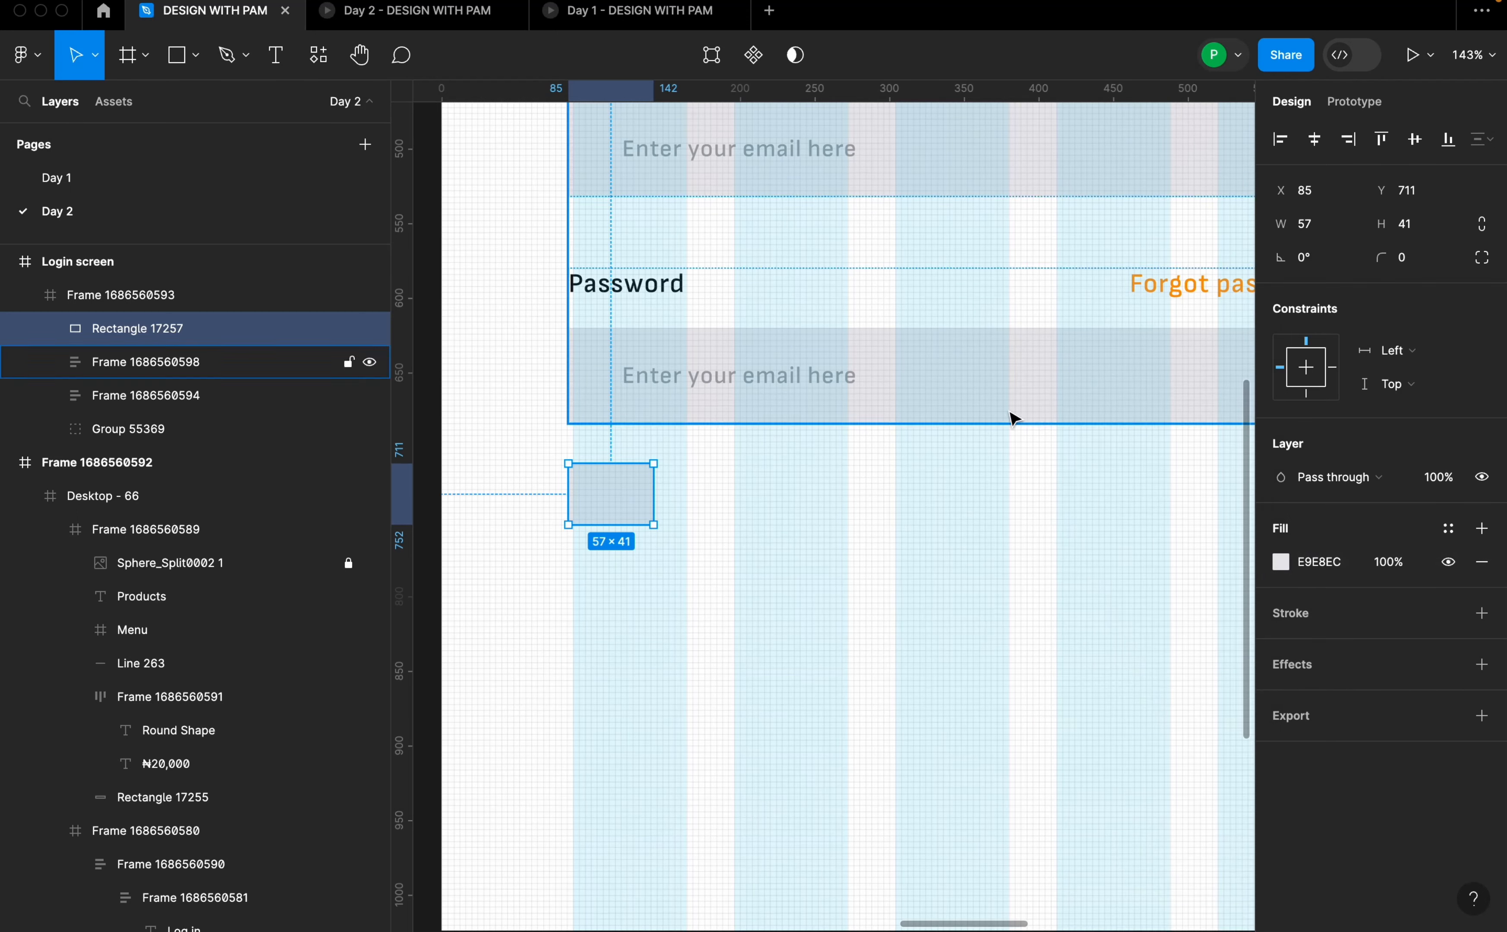
pyautogui.moveTo(618, 499)
pyautogui.mouseDown()
pyautogui.moveTo(632, 501)
pyautogui.moveTo(620, 496)
pyautogui.mouseUp()
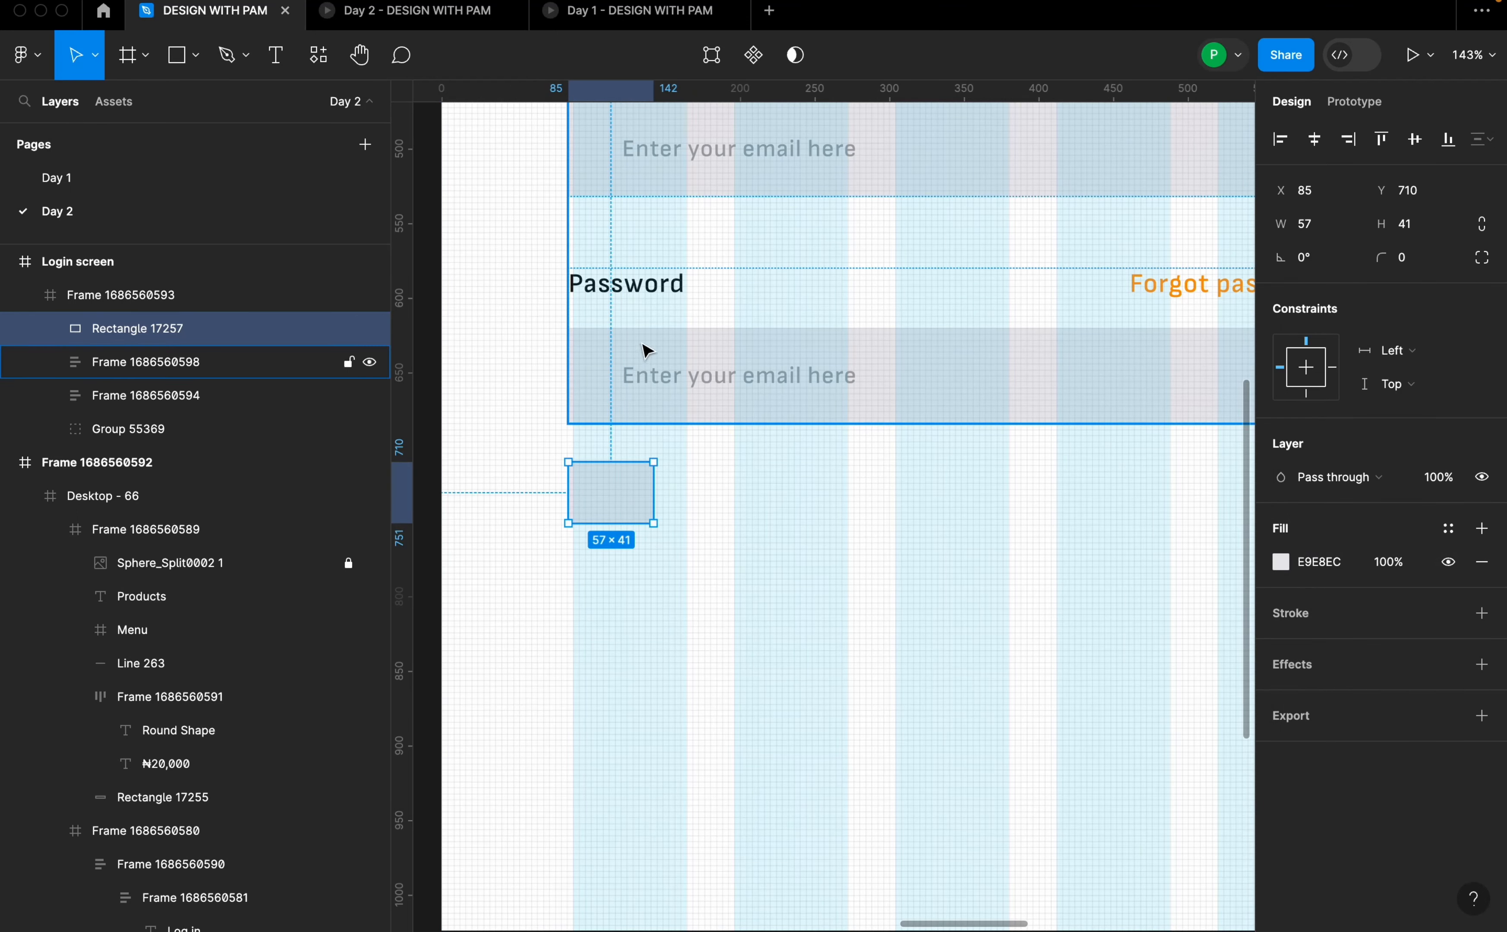
# - Add the text "Remember me" and place it beside the small grey rectangle at about X 163, Y 715
pyautogui.doubleClick(655, 303)
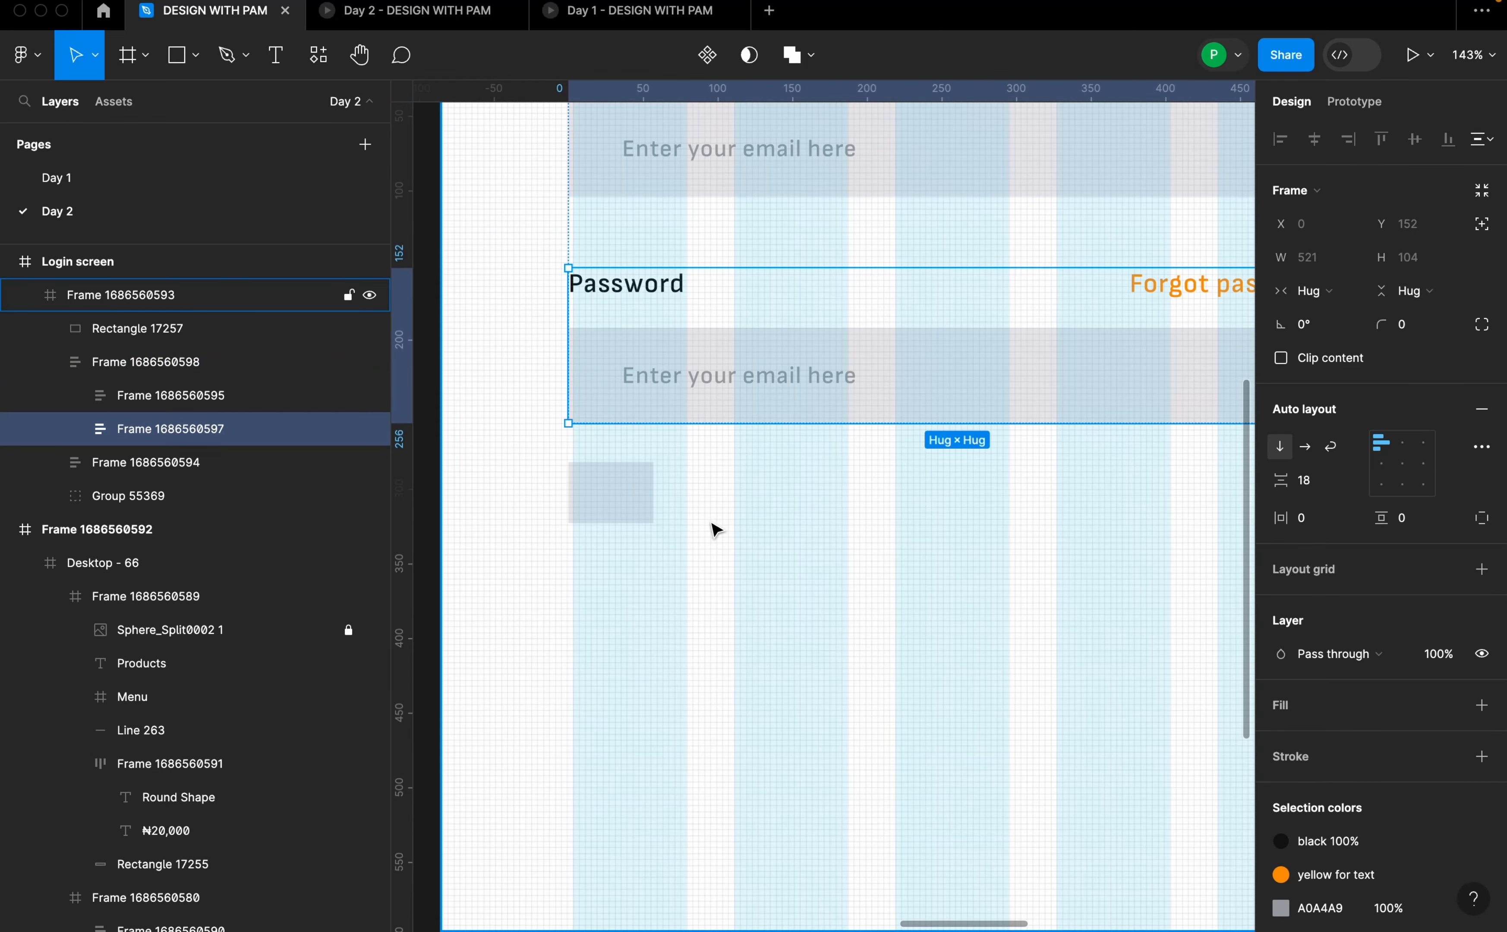
pyautogui.press('t')
pyautogui.click(707, 497)
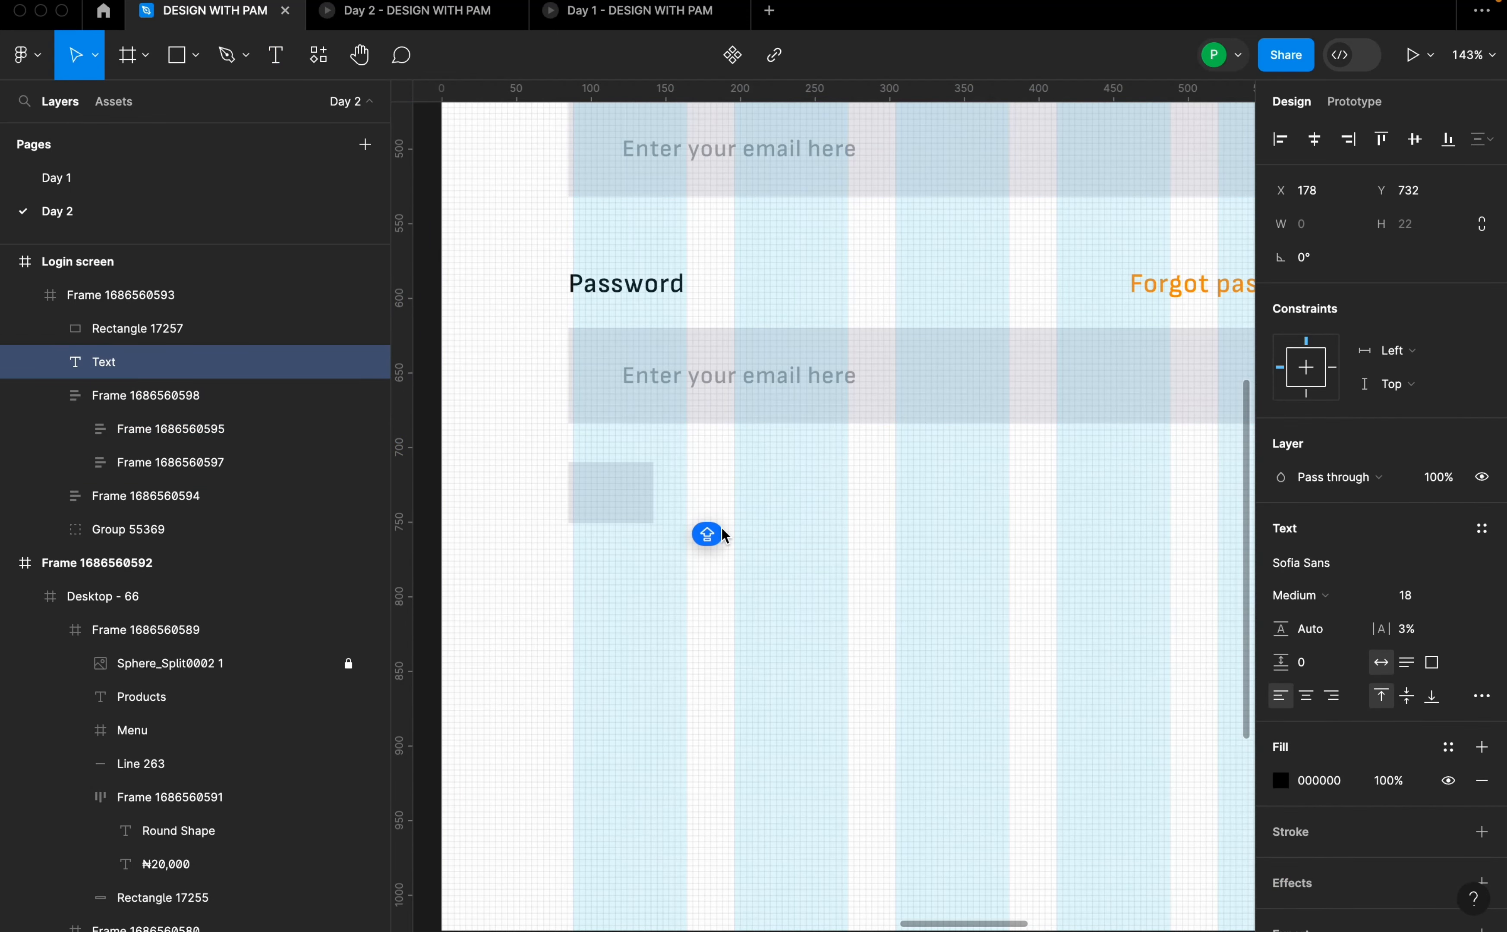
pyautogui.write('Rememb')
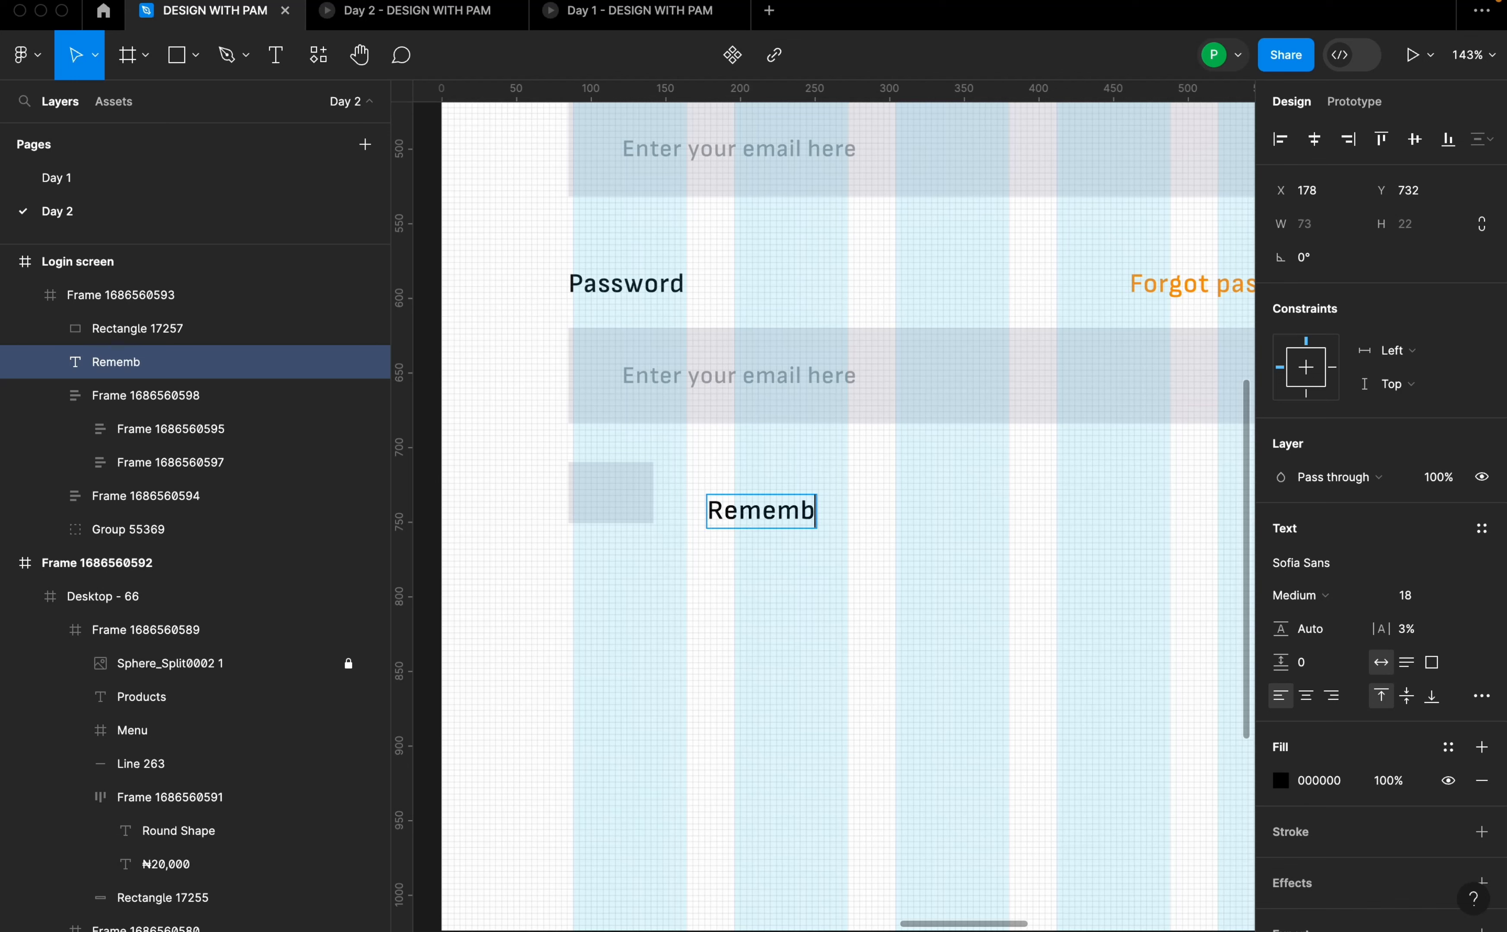
pyautogui.write('er me')
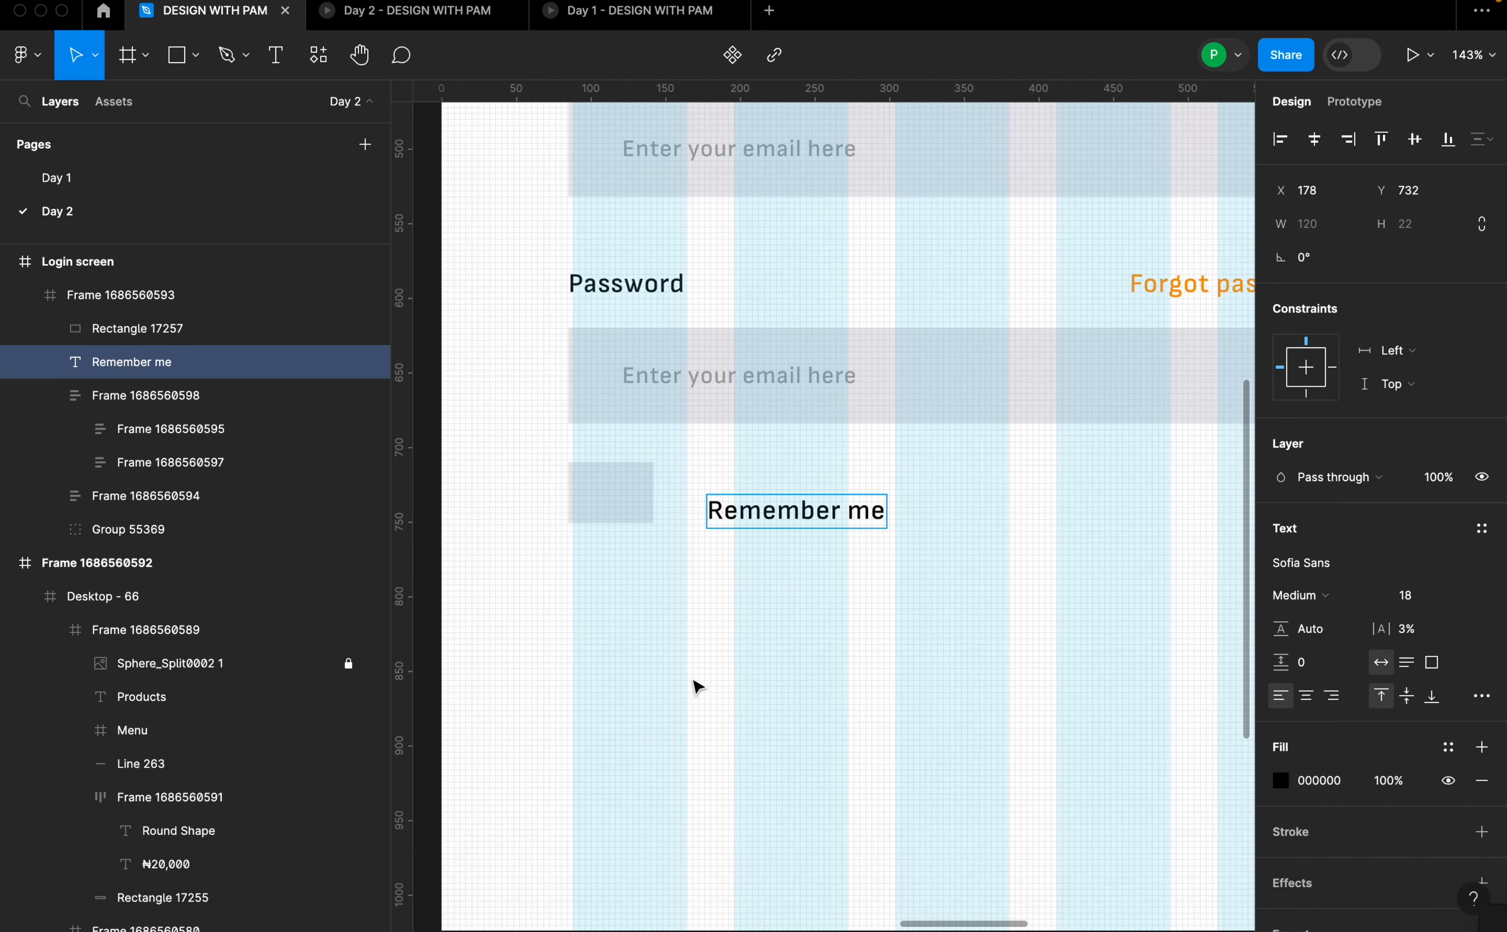
pyautogui.press('Escape')
pyautogui.moveTo(842, 507); pyautogui.dragTo(815, 480)
# - Compare the label with the reference design and extend it to read "Remember me for 30 days"
pyautogui.scroll(-10, 932, 537)
pyautogui.scroll(9, 574, 570)
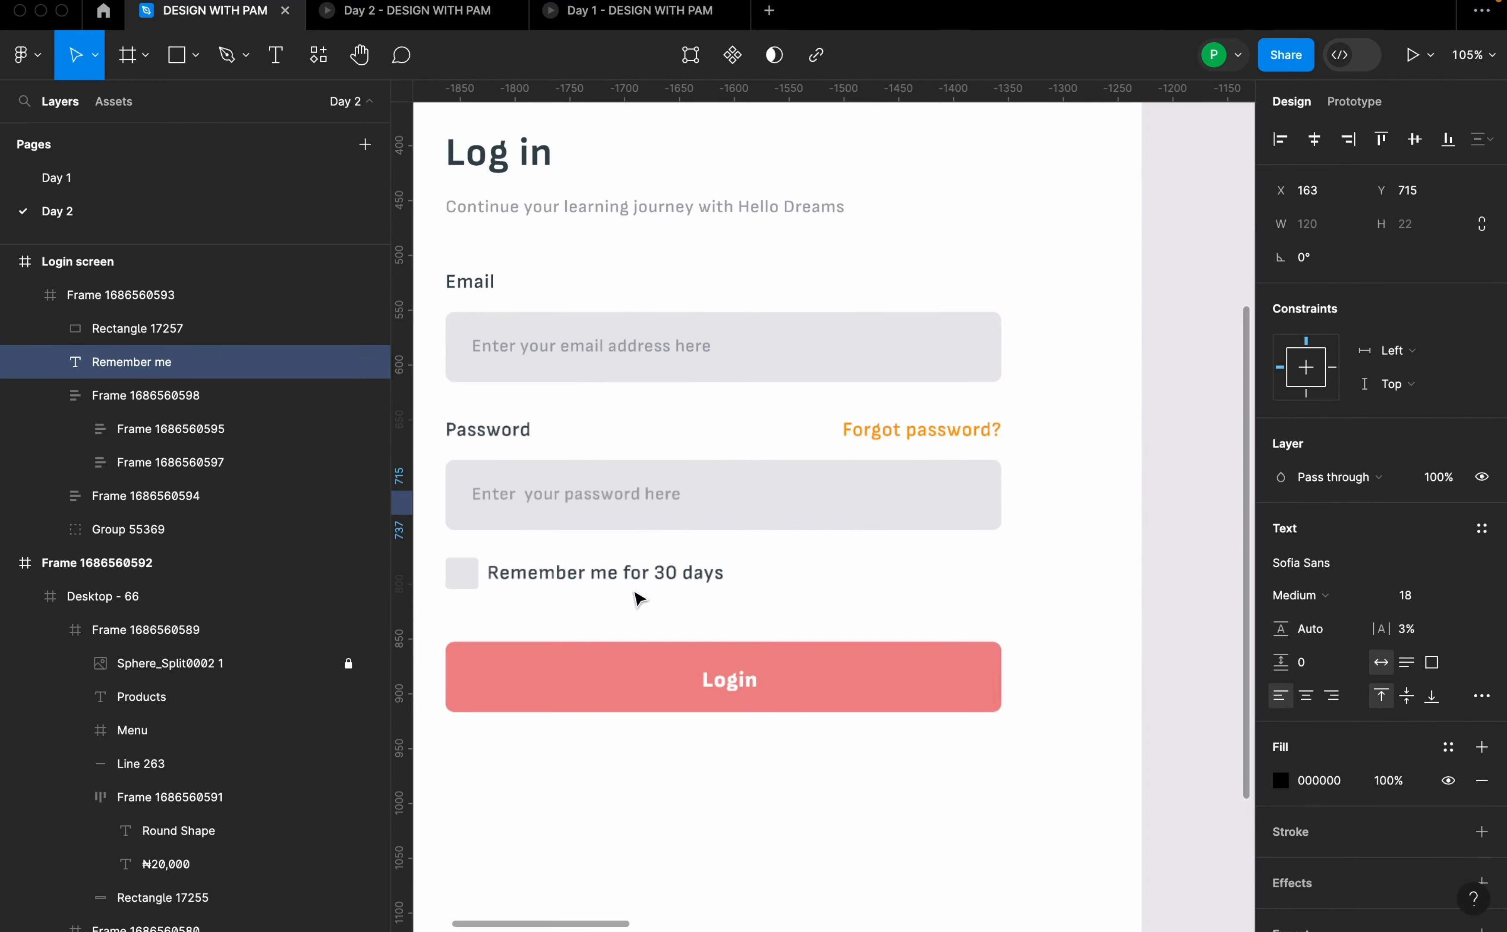
pyautogui.scroll(-5, 632, 595)
pyautogui.scroll(-4, 638, 601)
pyautogui.scroll(6, 1033, 592)
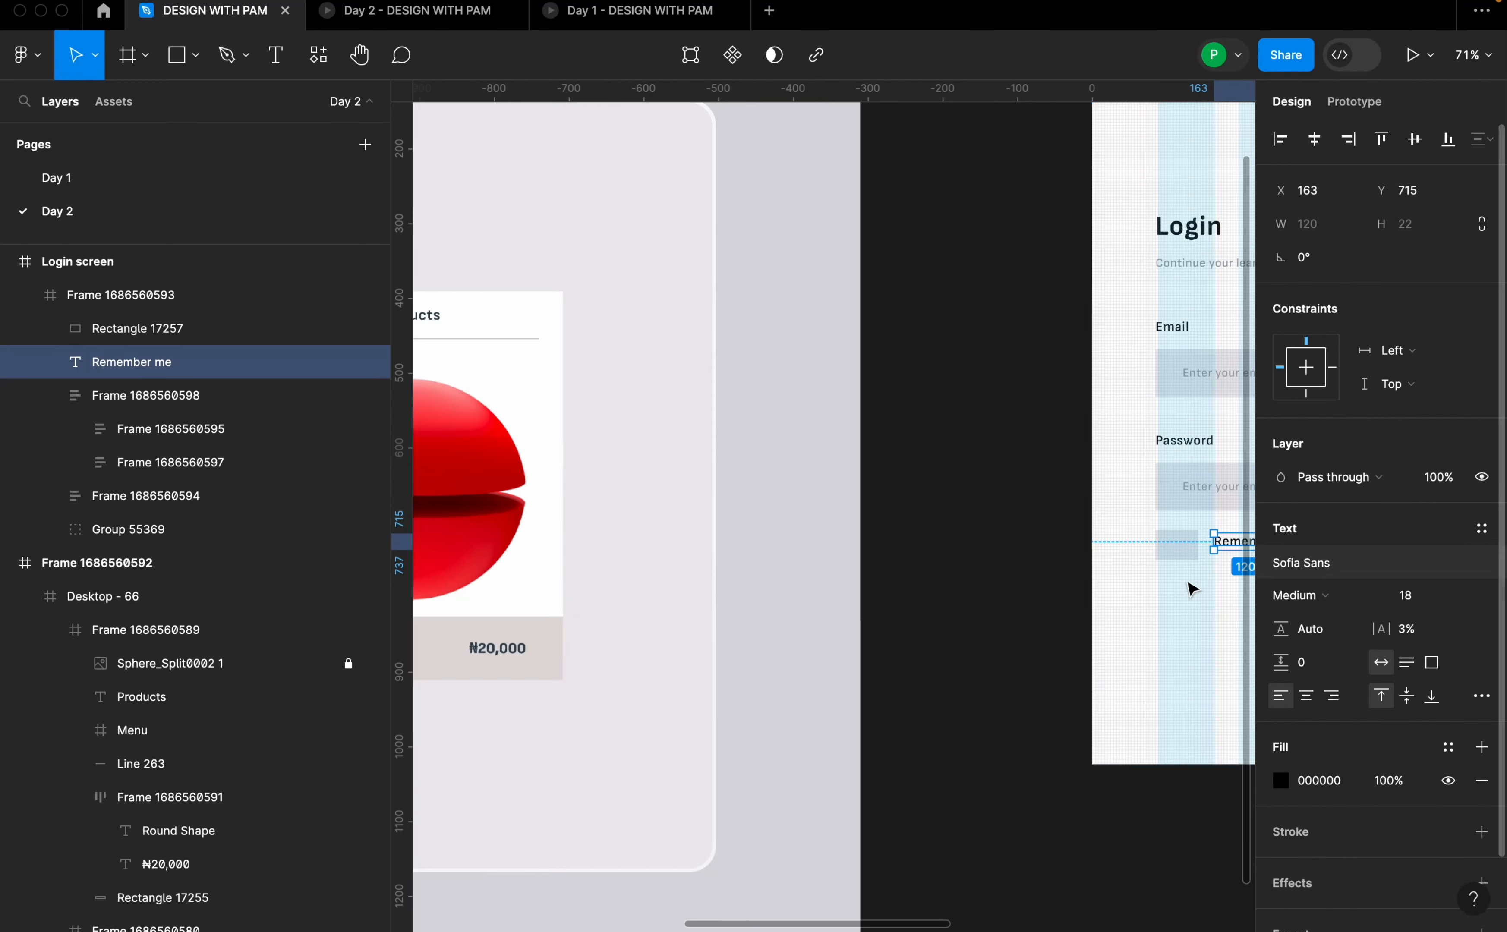
pyautogui.scroll(-6, 1005, 591)
pyautogui.scroll(8, 1090, 583)
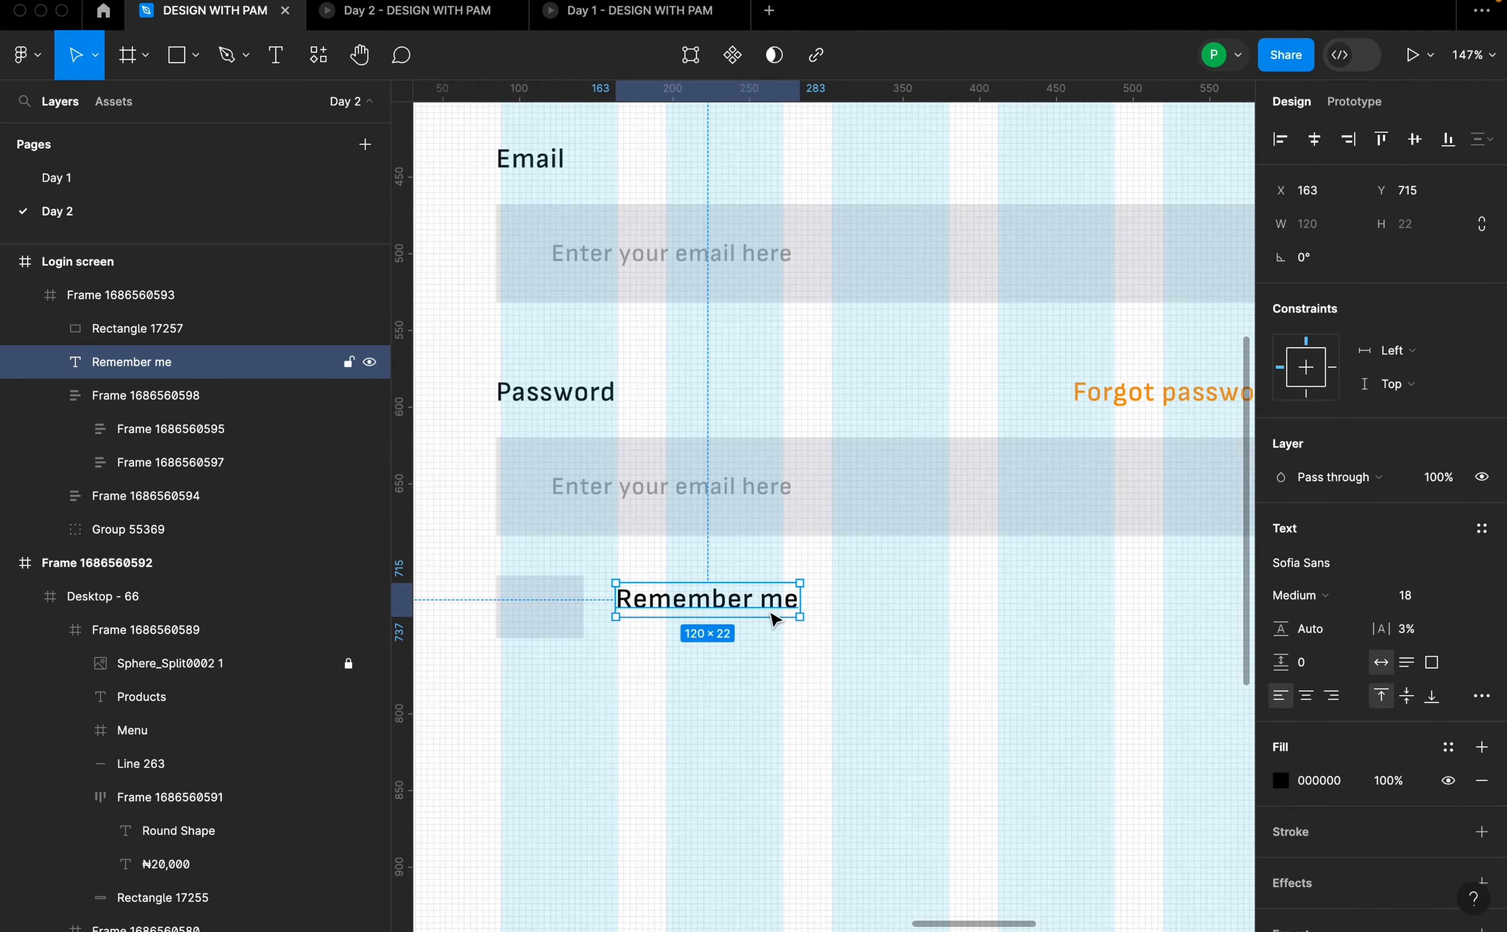
pyautogui.doubleClick(776, 599)
pyautogui.click(797, 603)
pyautogui.write('fir')
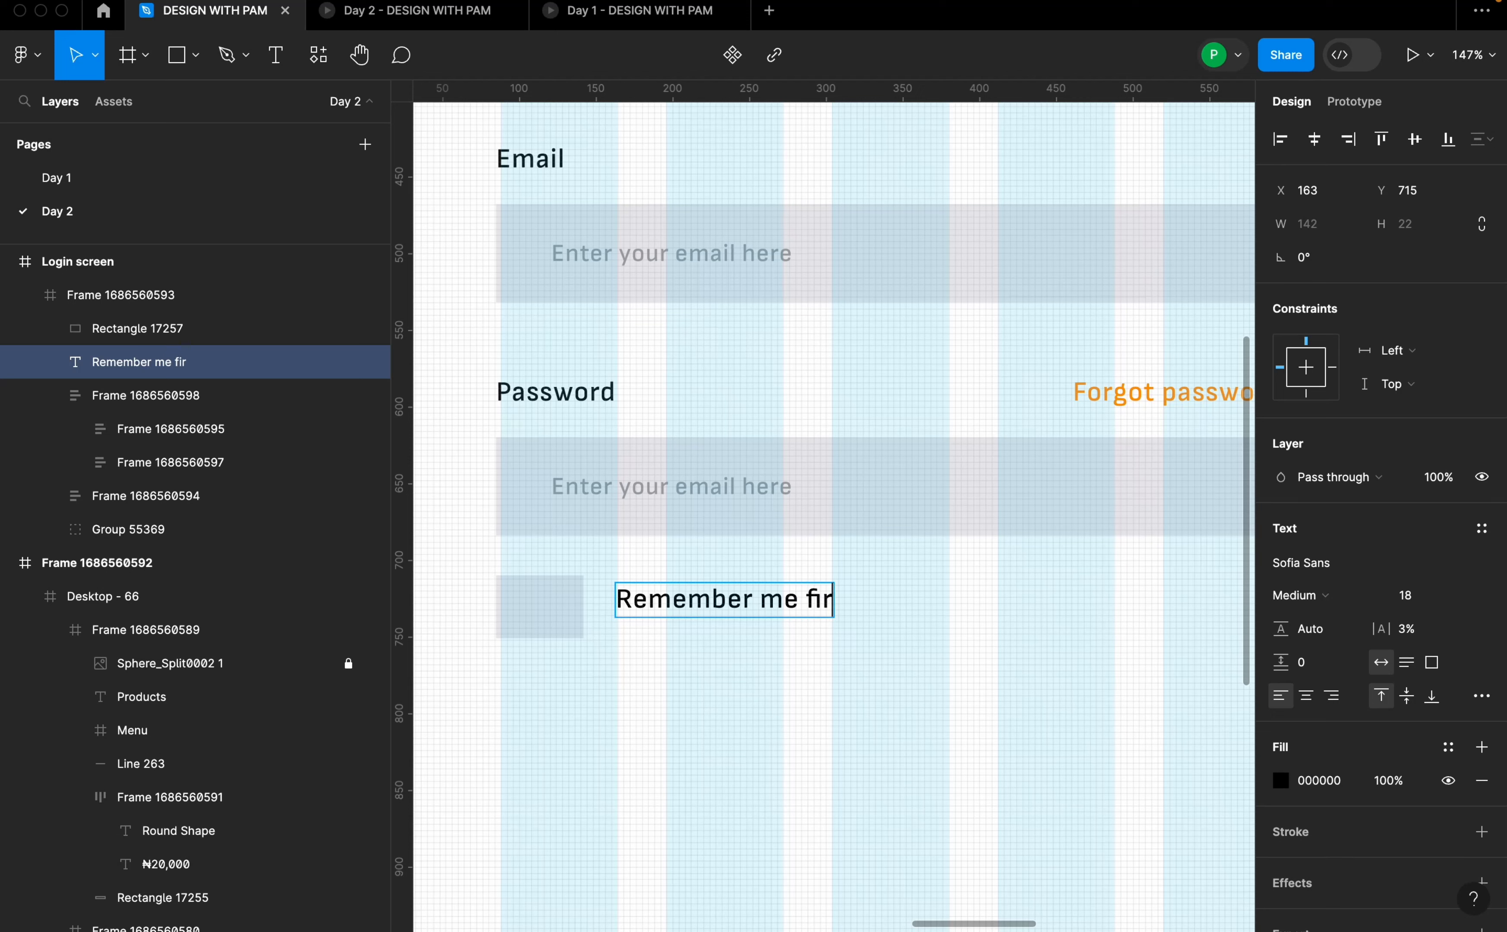
pyautogui.press('BackSpace')
pyautogui.press('BackSpace')
pyautogui.write('or 30 days')
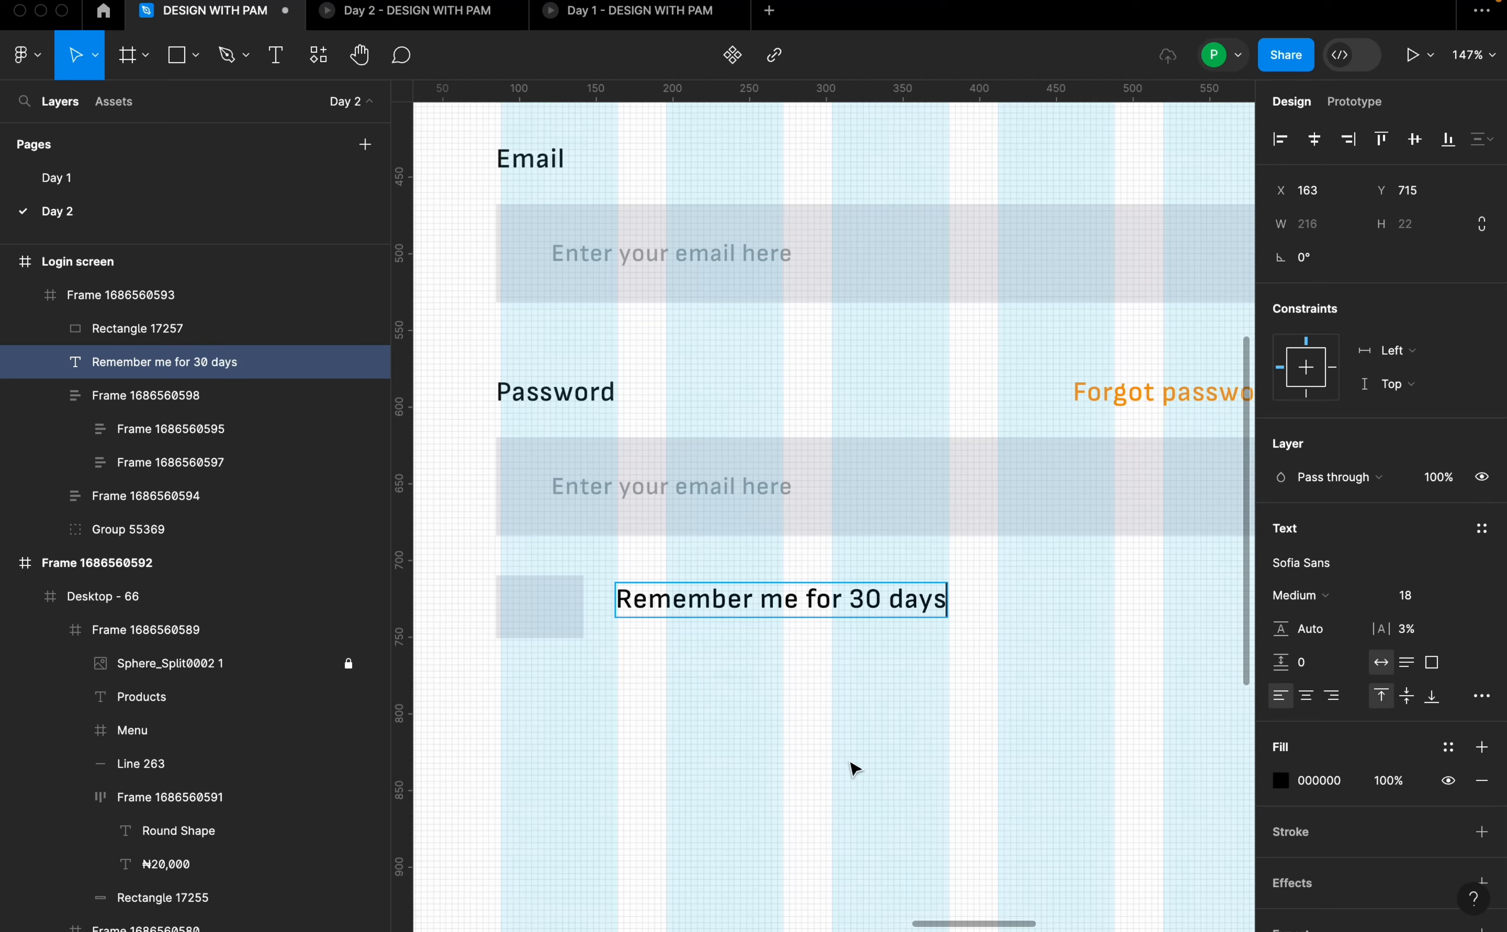
pyautogui.press('Escape')
# - Wrap the grey rectangle and the "Remember me for 30 days" text in a horizontal auto layout, and shrink the rectangle to about 30 high
pyautogui.click(541, 610)
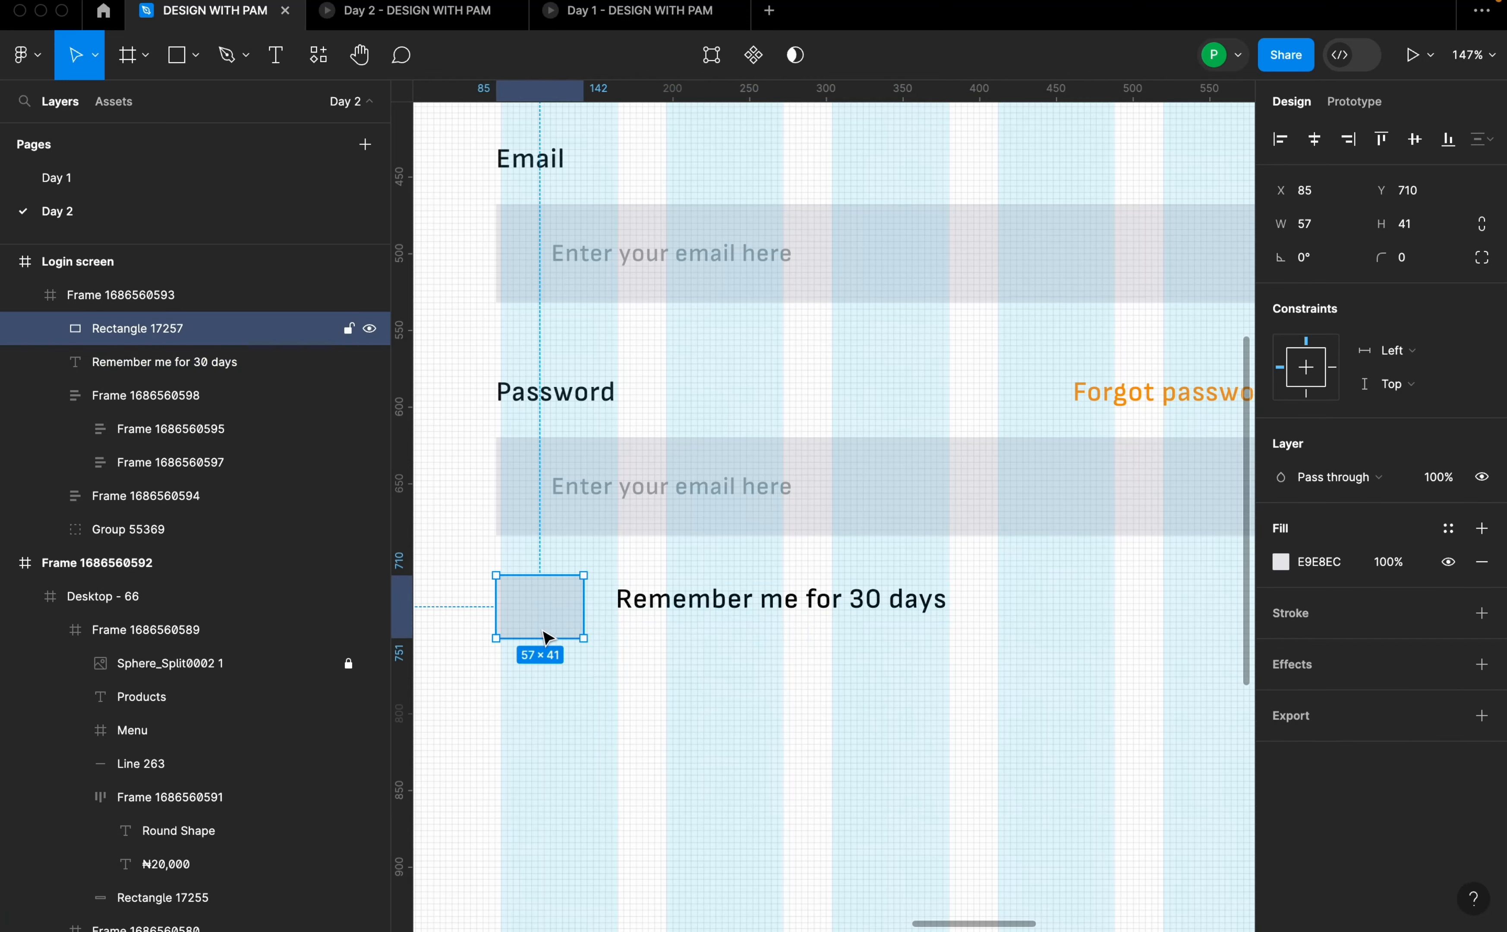
pyautogui.keyDown('shift'); pyautogui.click(644, 596); pyautogui.keyUp('shift')
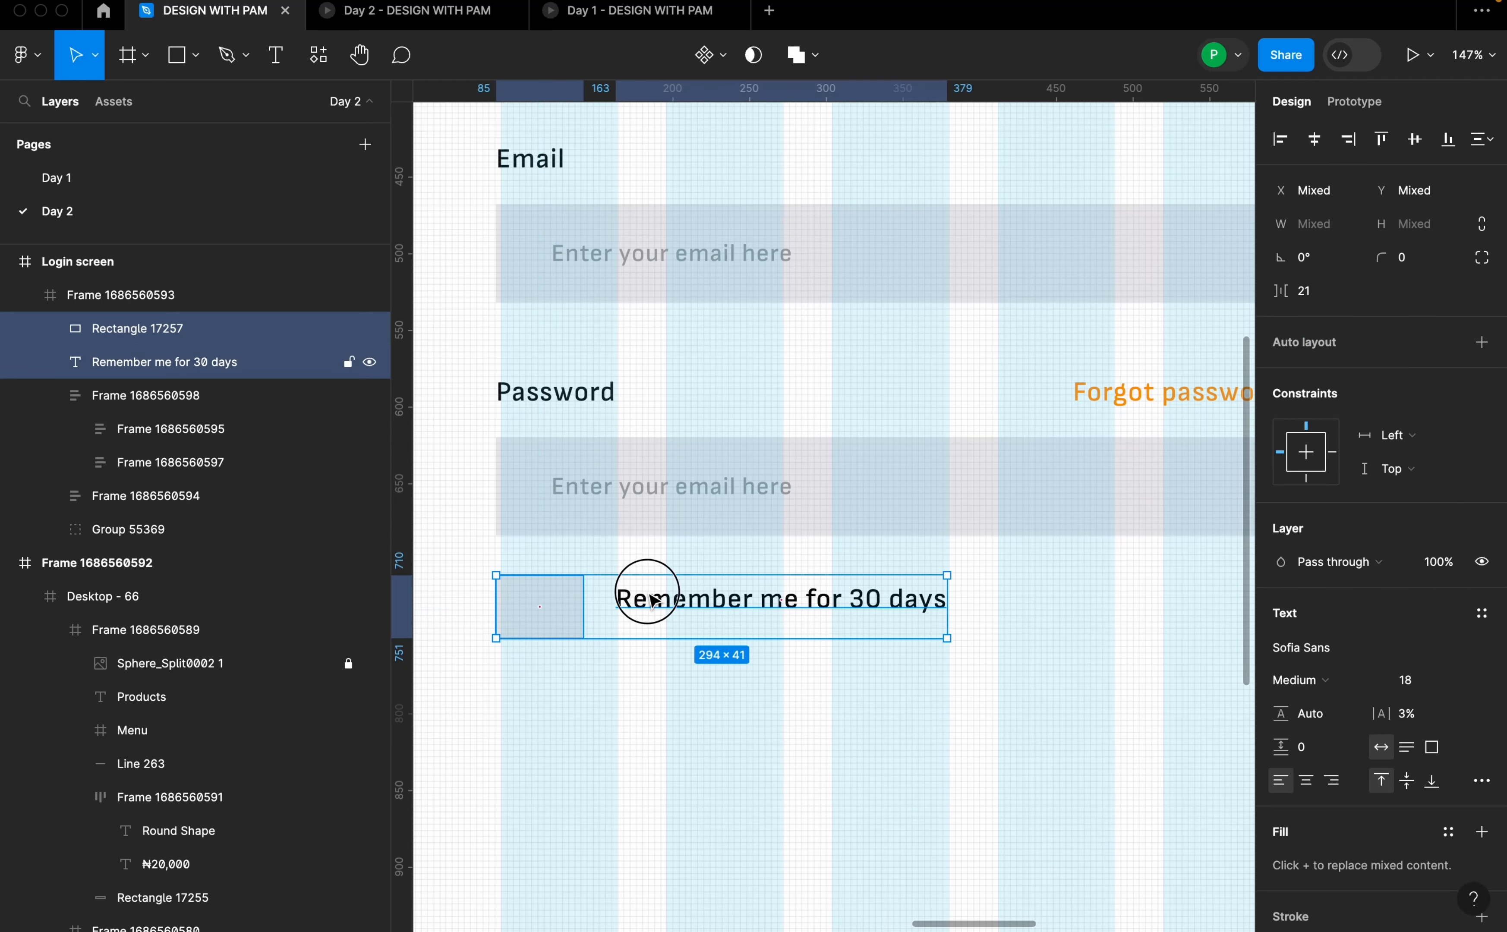
pyautogui.hotkey('shift', 'a')
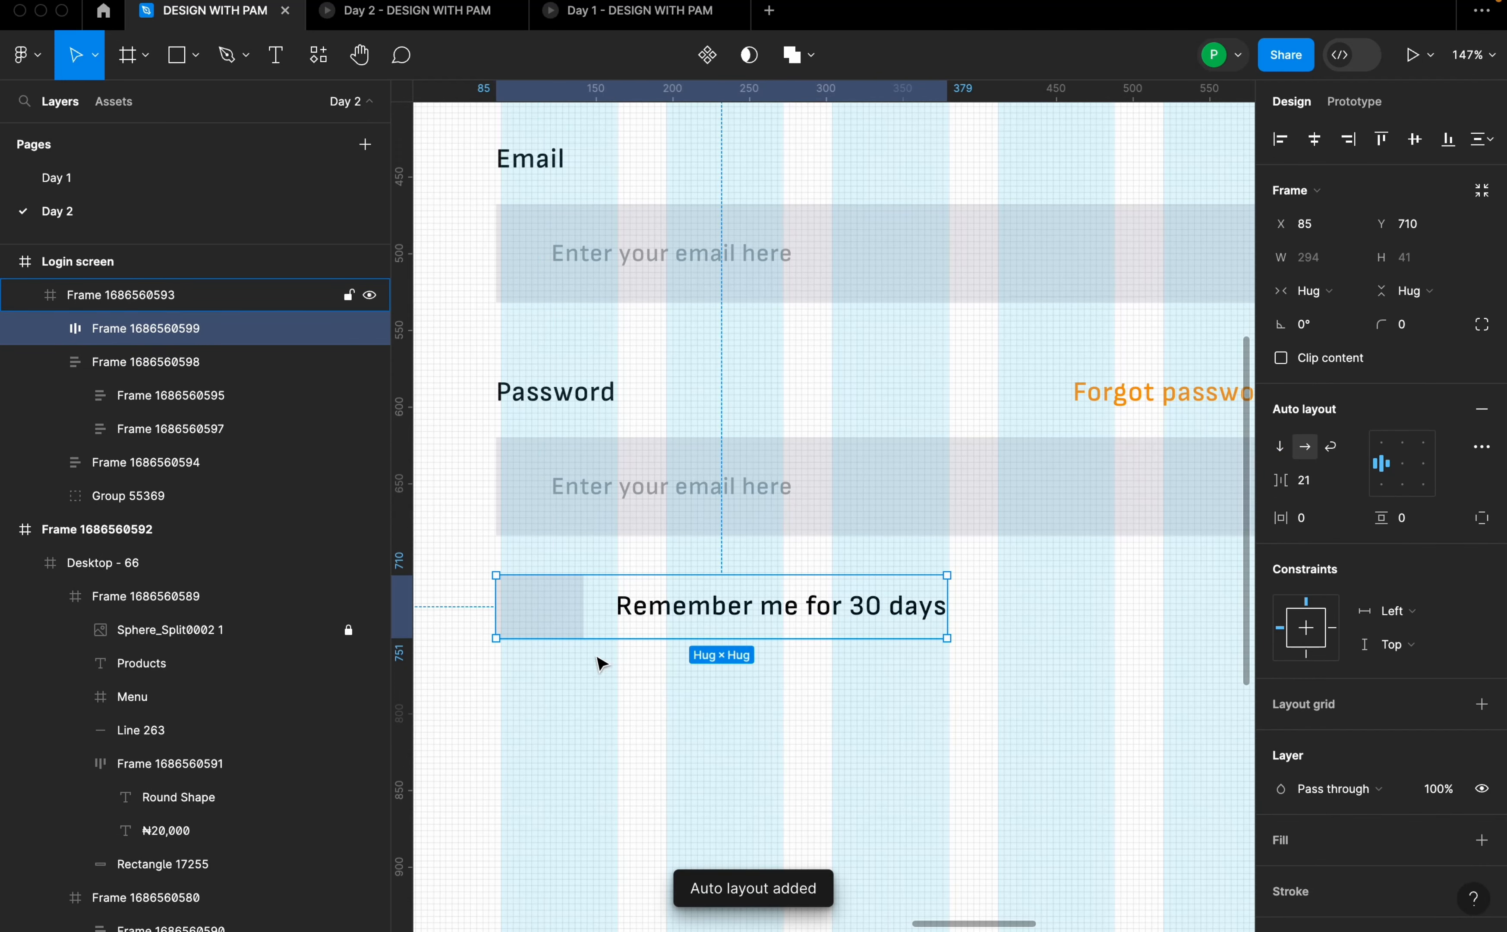
pyautogui.click(539, 610)
pyautogui.moveTo(581, 640); pyautogui.dragTo(547, 597)
# - Set the spacing between the checkbox rectangle and the "Remember me for 30 days" text to 16
pyautogui.click(646, 626)
pyautogui.doubleClick(650, 616)
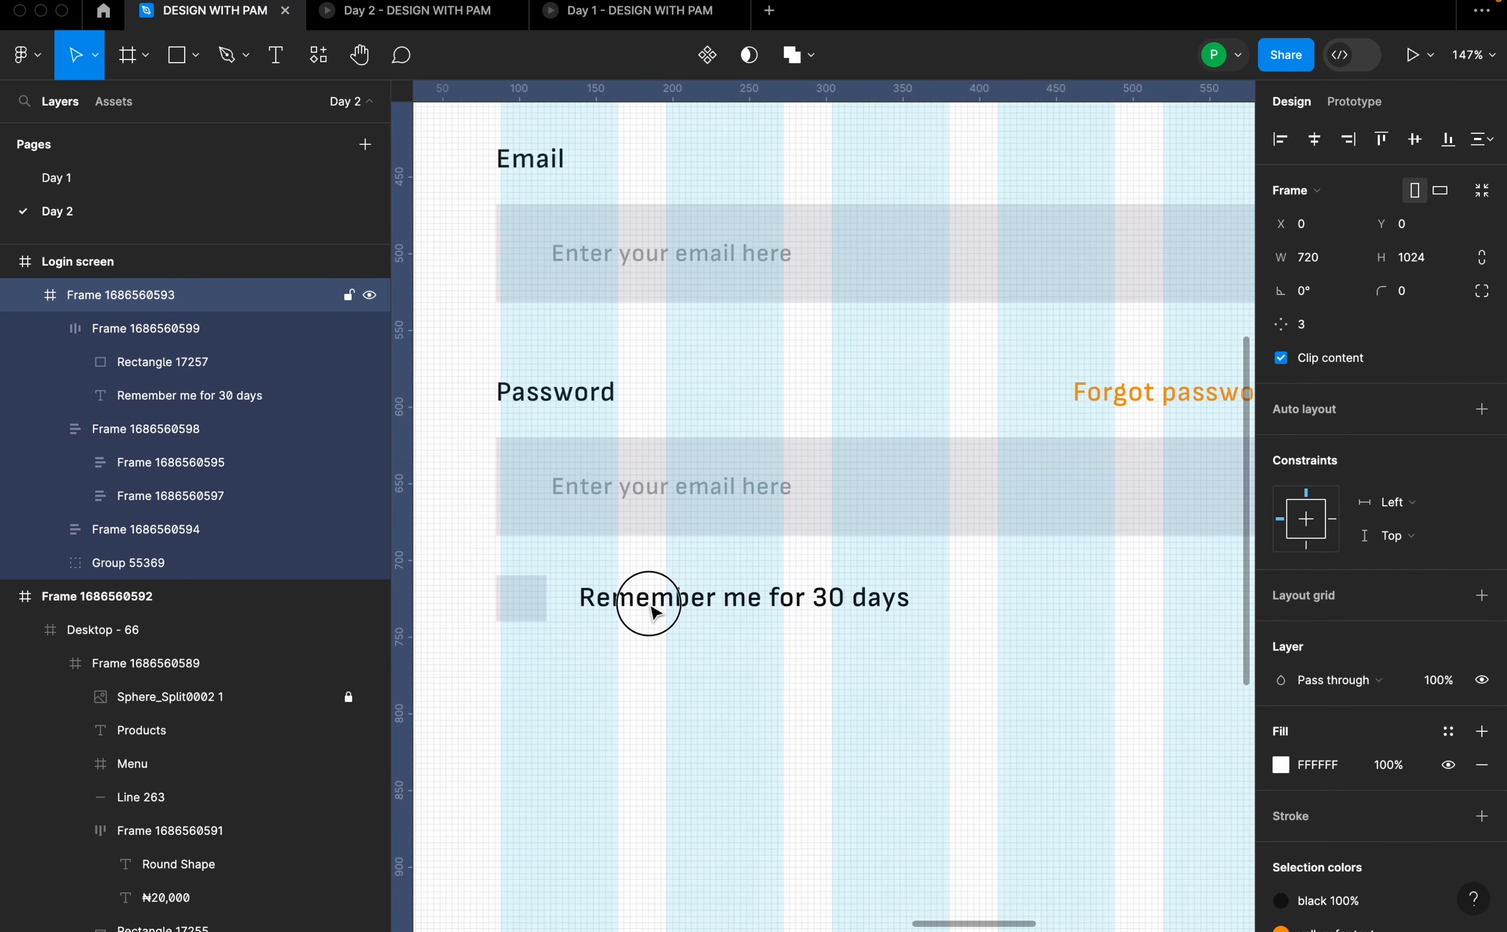
pyautogui.click(591, 610)
pyautogui.click(591, 610)
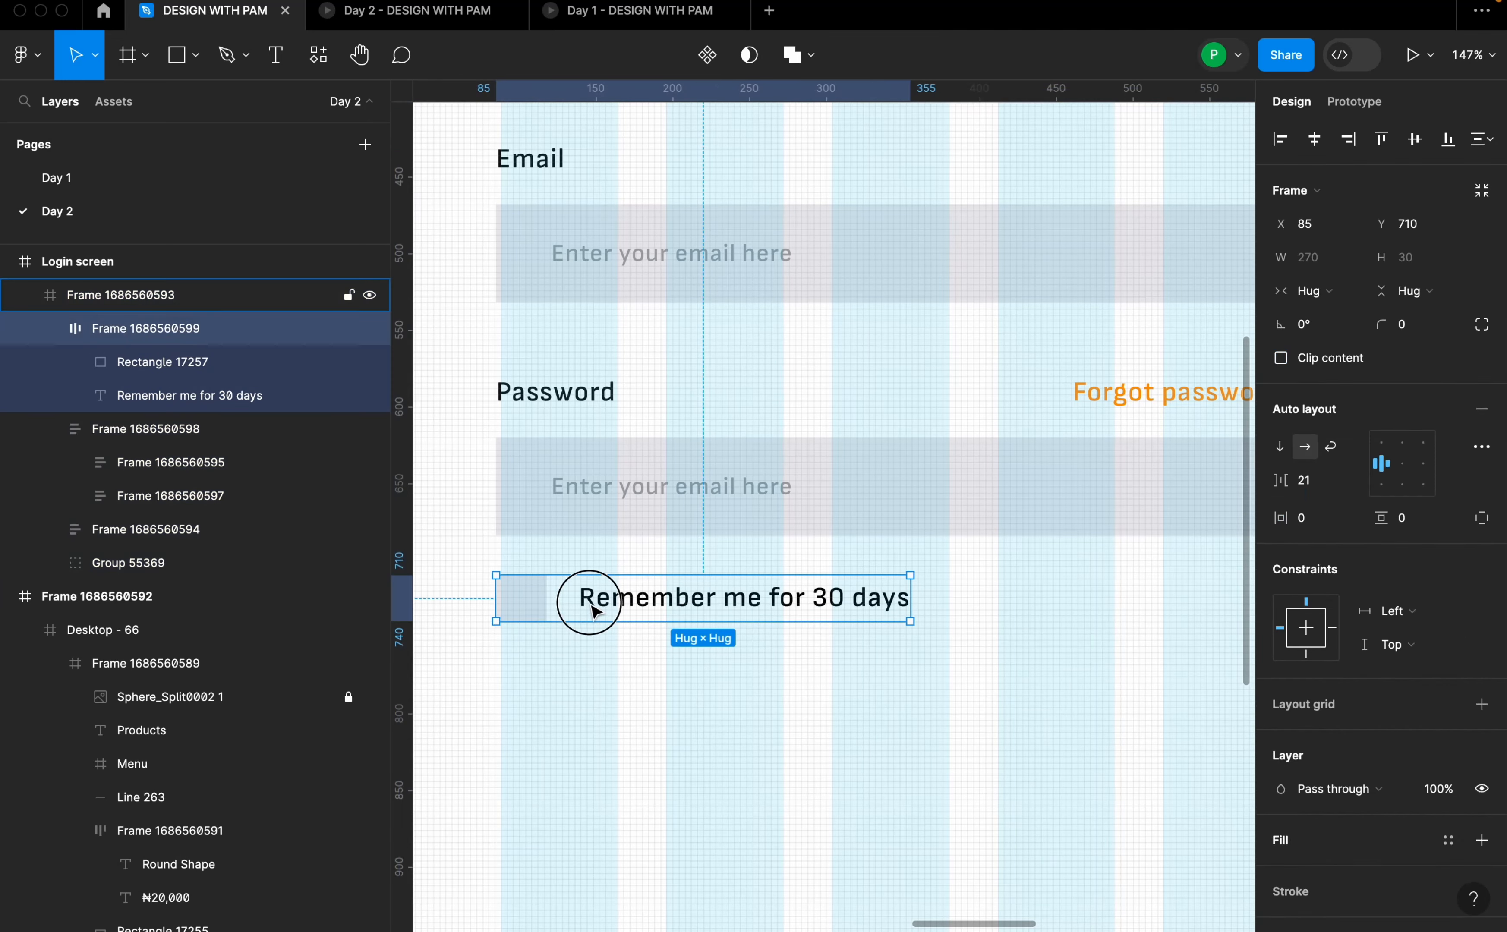
pyautogui.click(599, 618)
pyautogui.click(566, 618)
pyautogui.click(576, 615)
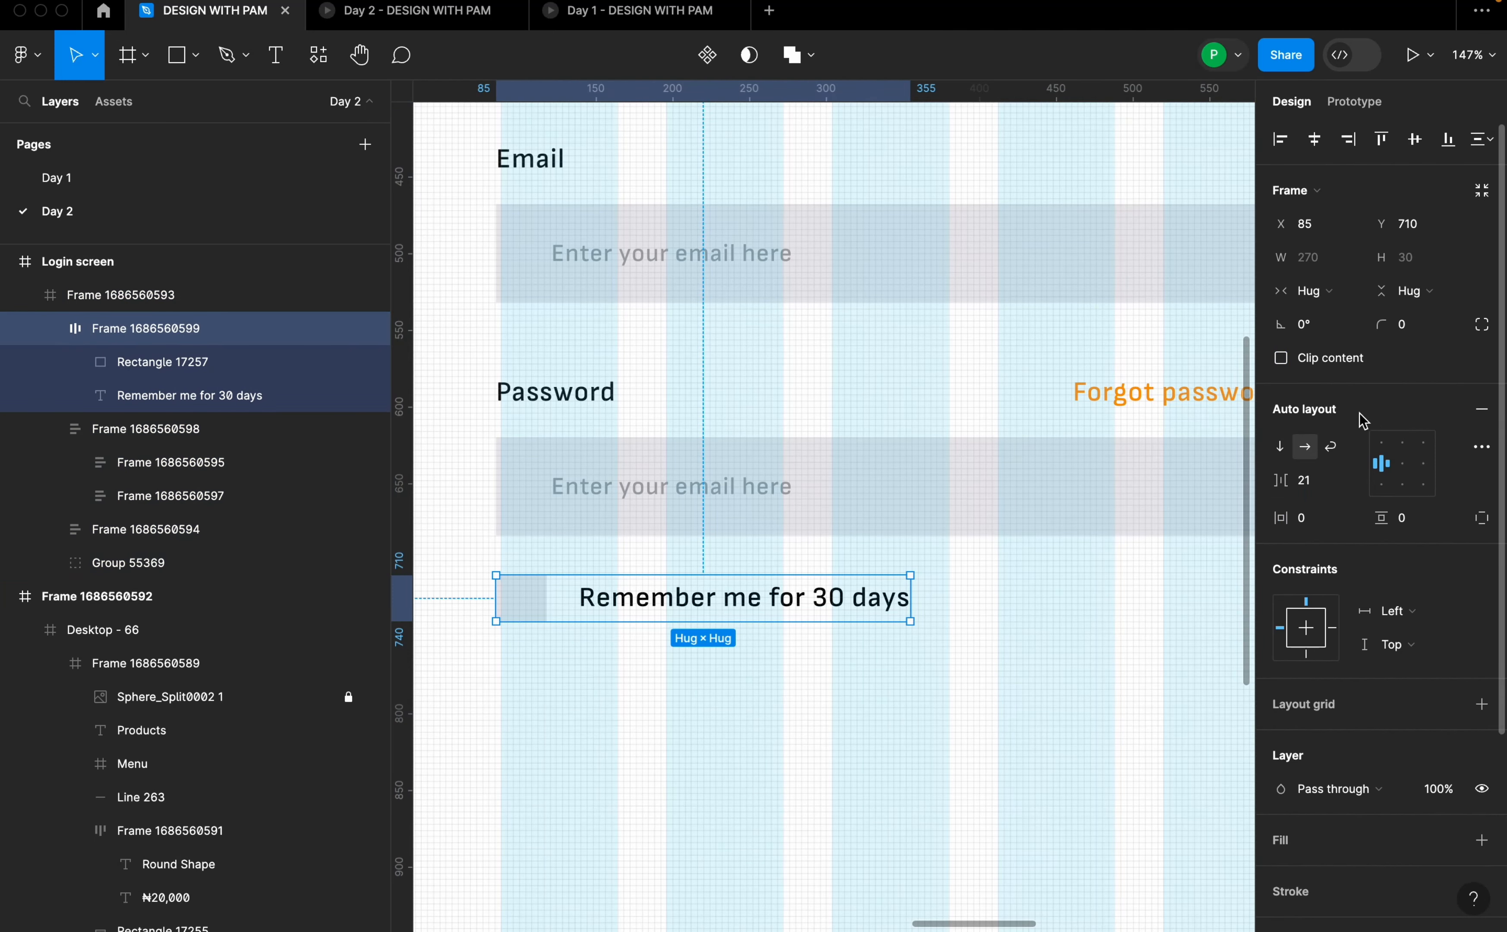
pyautogui.click(1324, 488)
pyautogui.write('16')
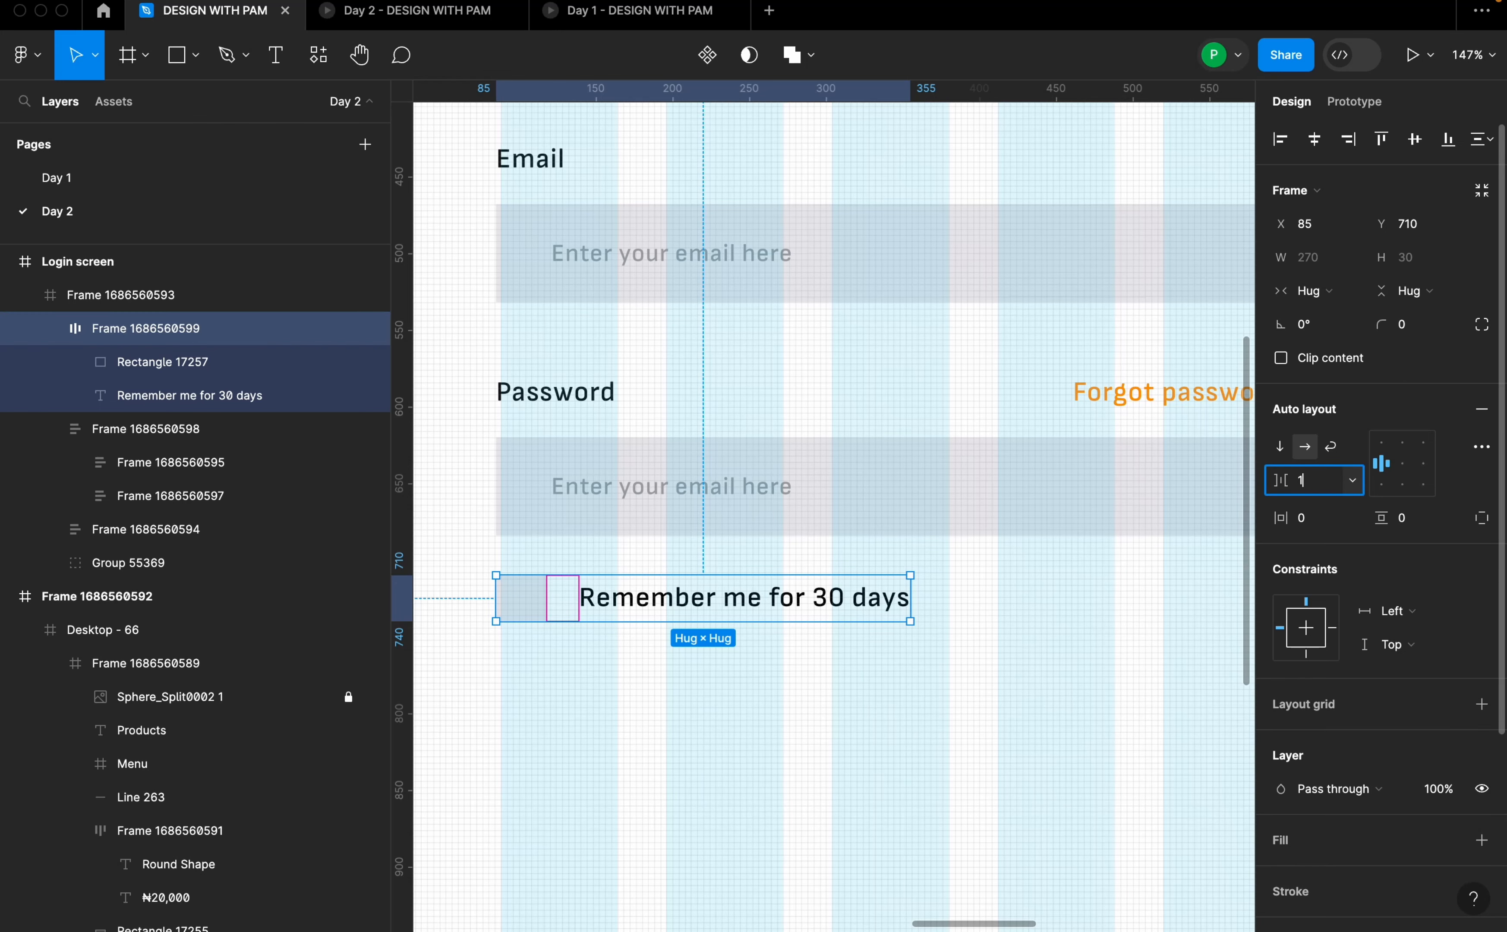
pyautogui.press('Return')
pyautogui.click(811, 609)
# - Set the vertical gap between the email and password fields group and the "Remember me for 30 days" row to 18
pyautogui.scroll(-5, 828, 604)
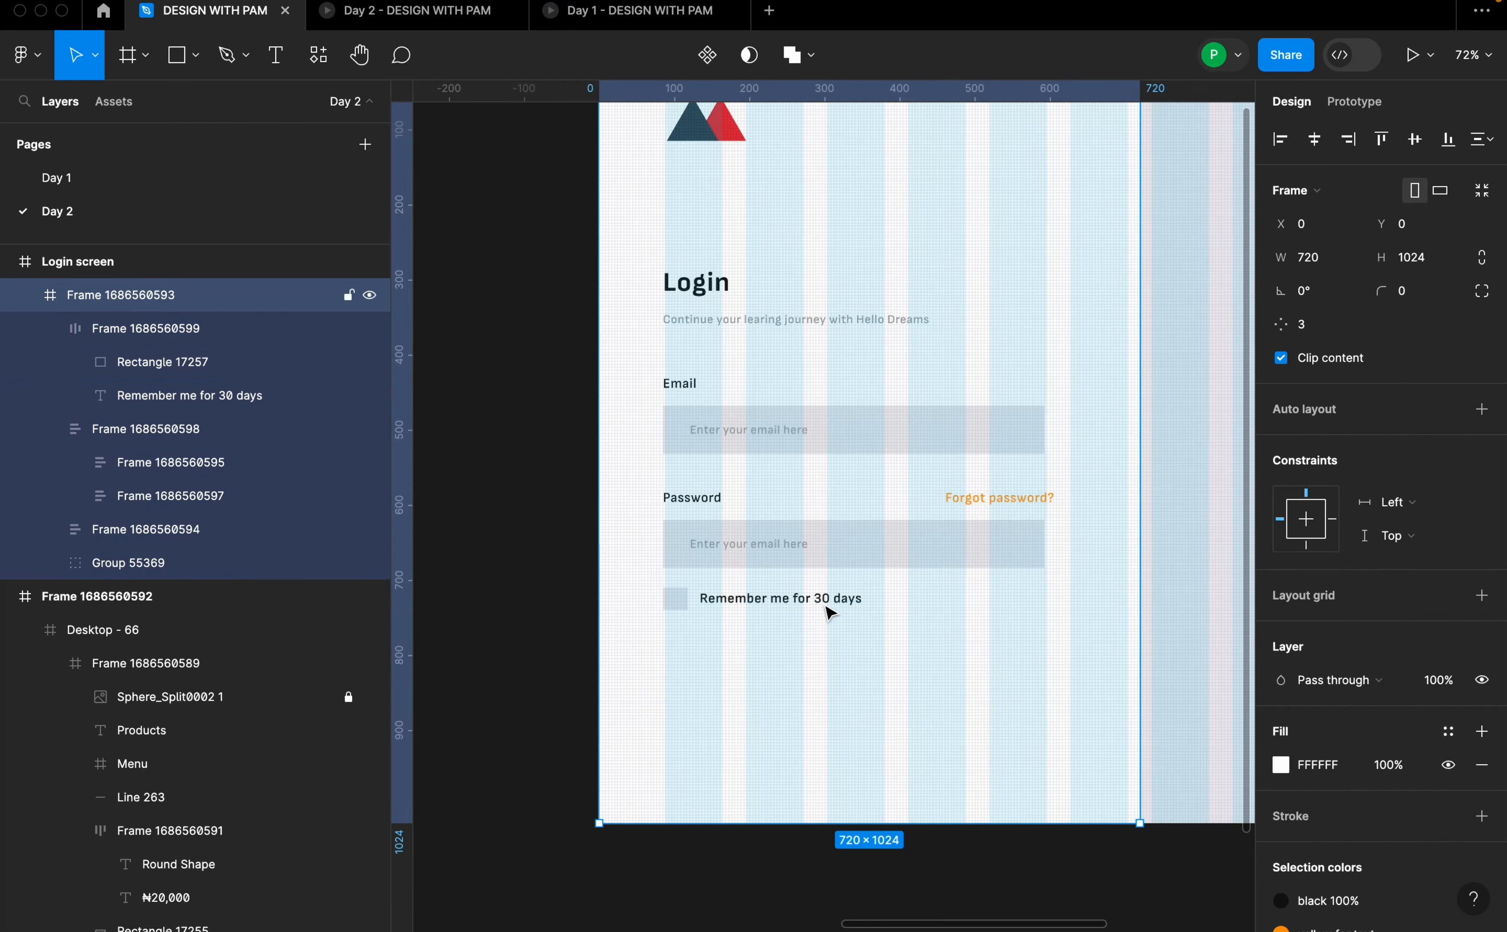
pyautogui.click(828, 605)
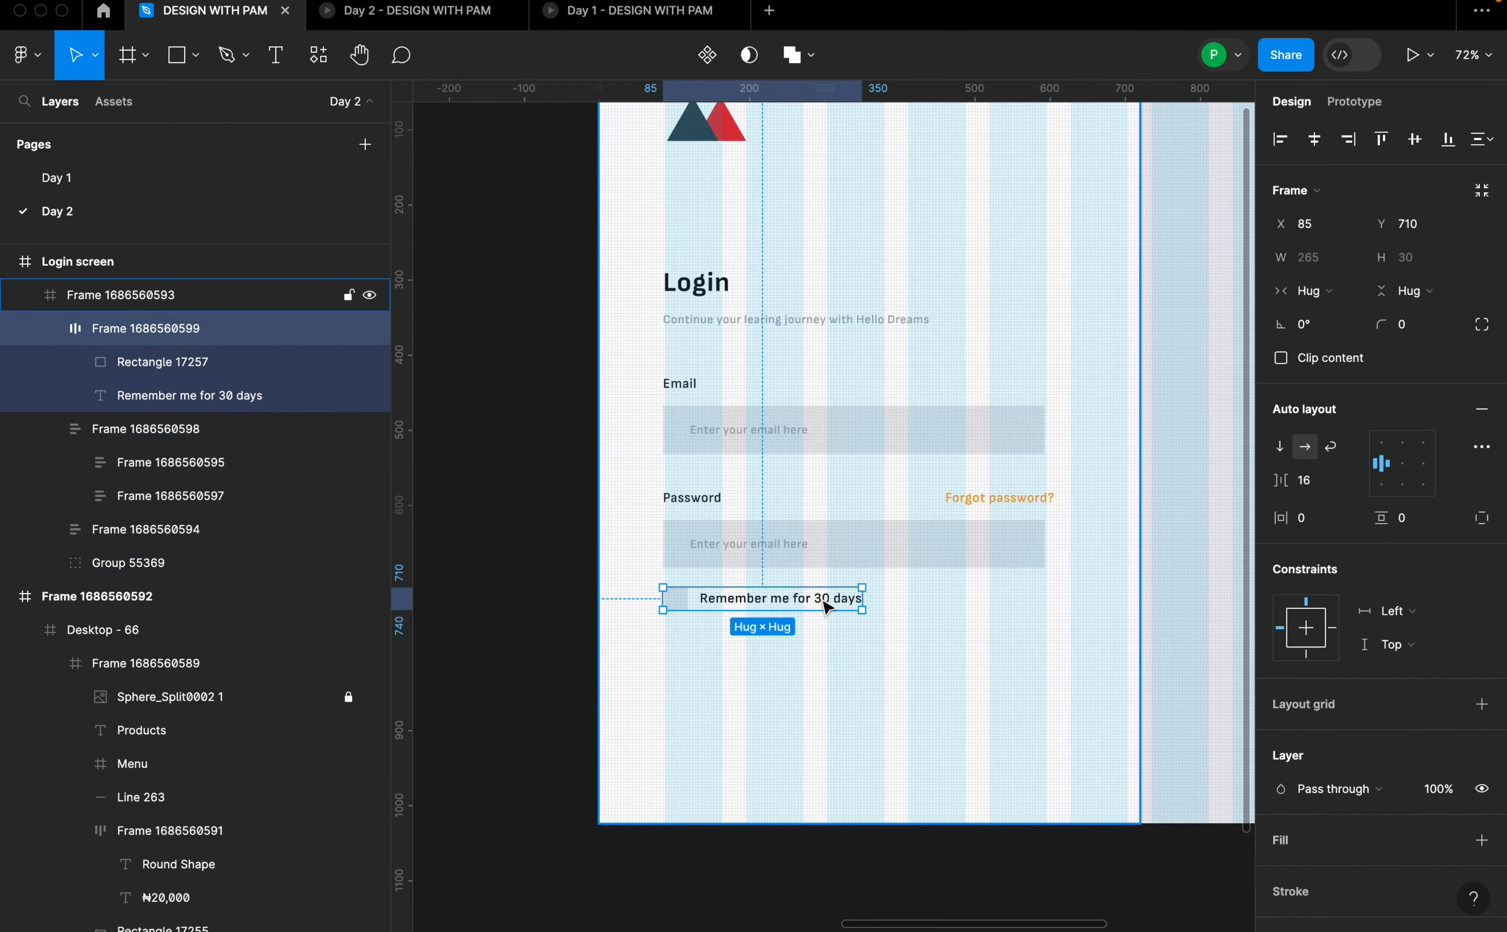
pyautogui.keyDown('shift'); pyautogui.click(884, 551); pyautogui.keyUp('shift')
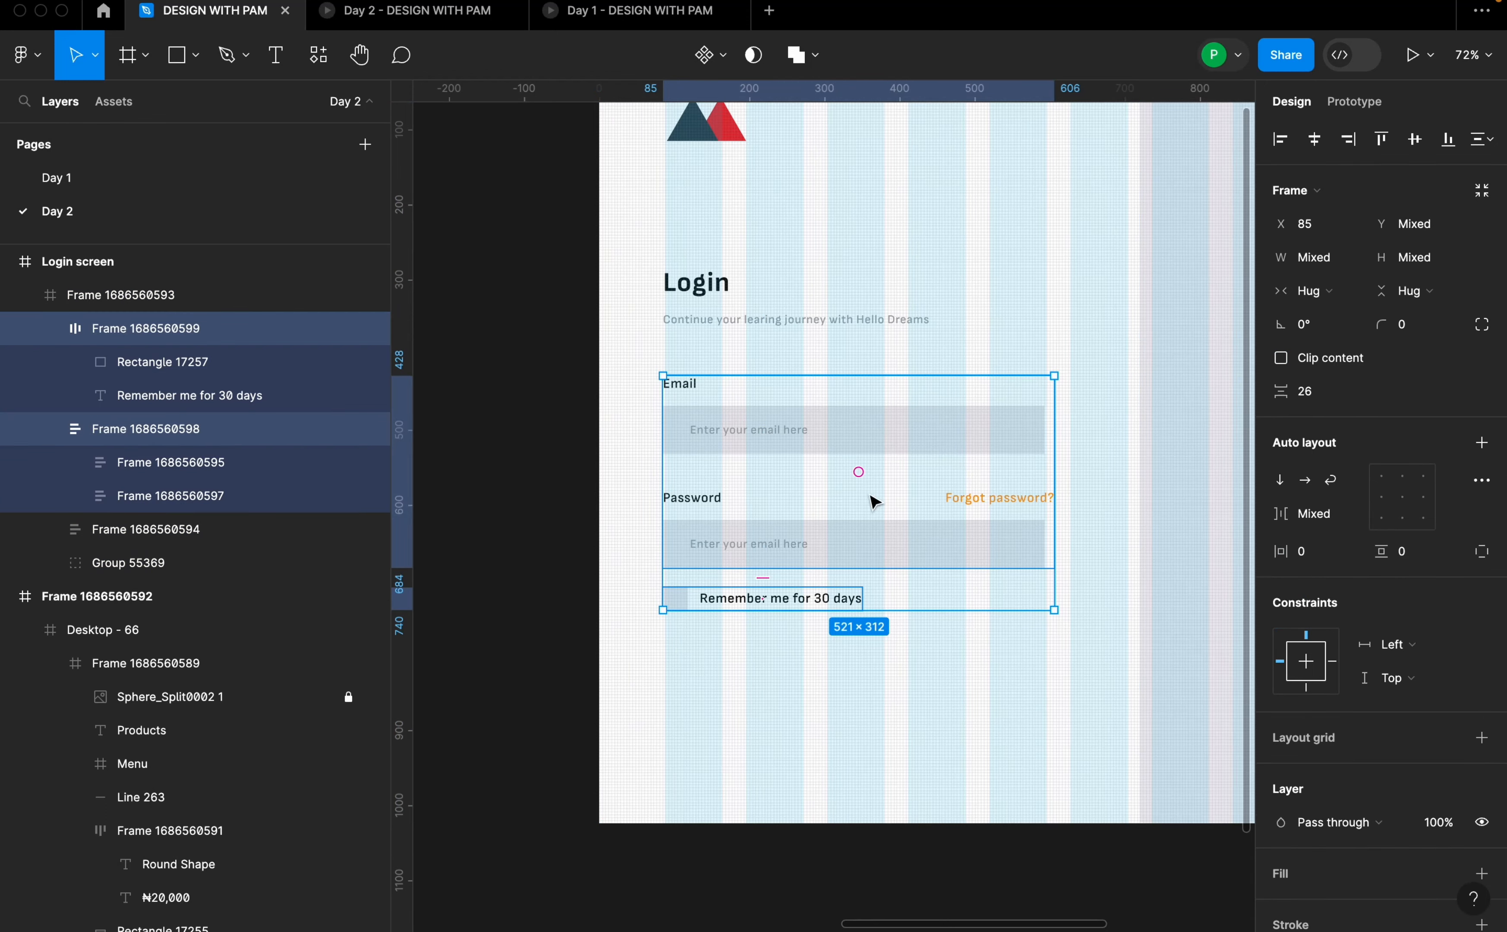
pyautogui.click(1313, 405)
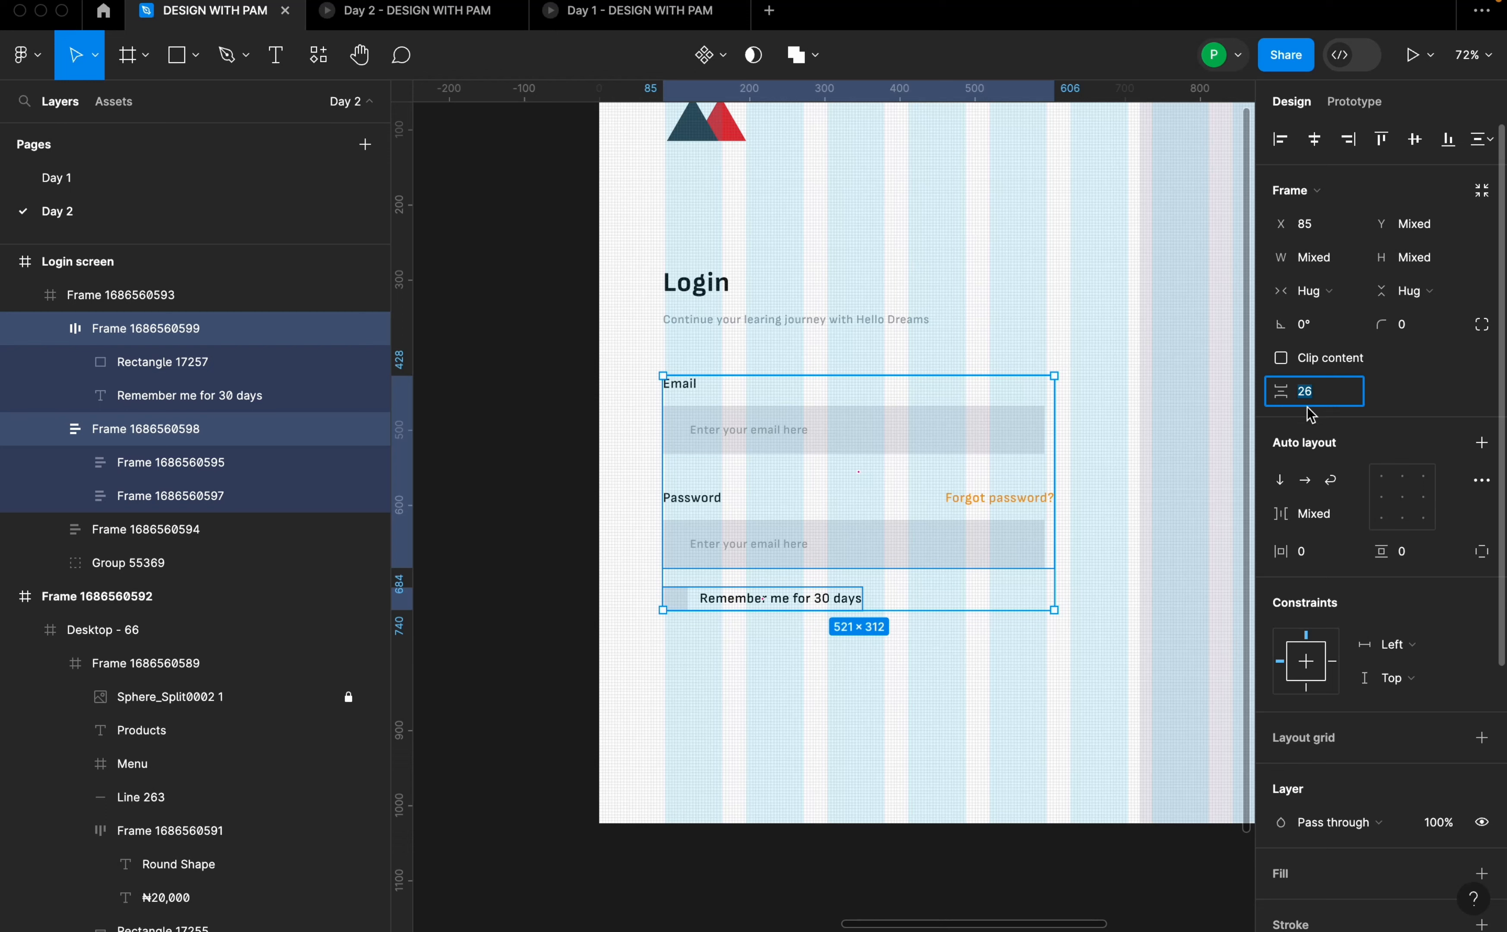
pyautogui.write('18')
pyautogui.press('Return')
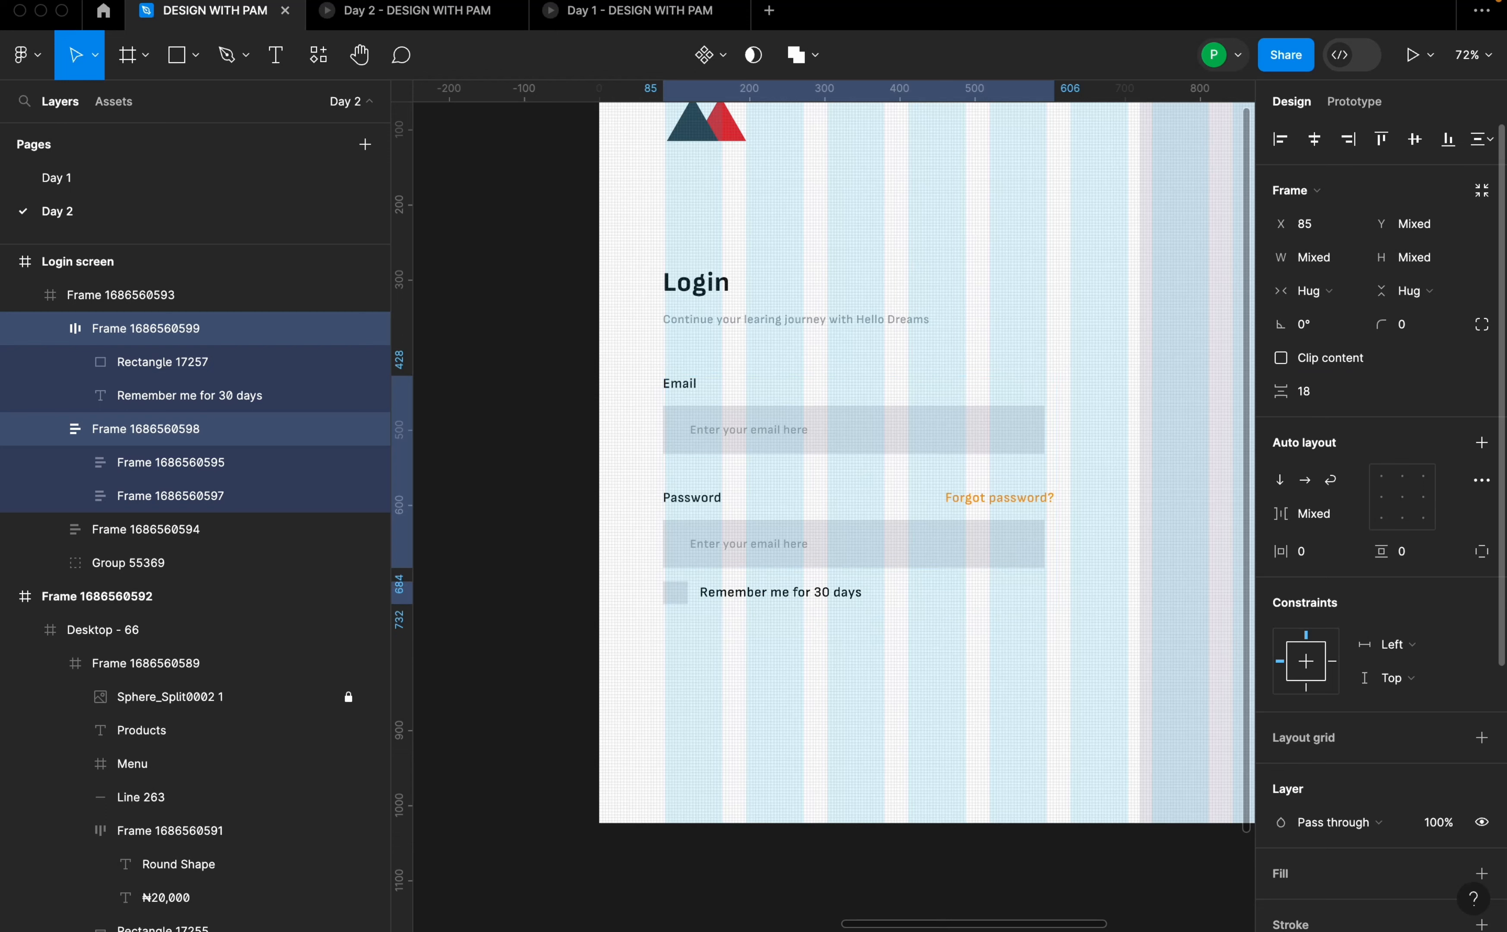
# - Wrap the email and password fields group and the "Remember me for 30 days" row in one vertical auto layout
pyautogui.hotkey('shift', 'a')
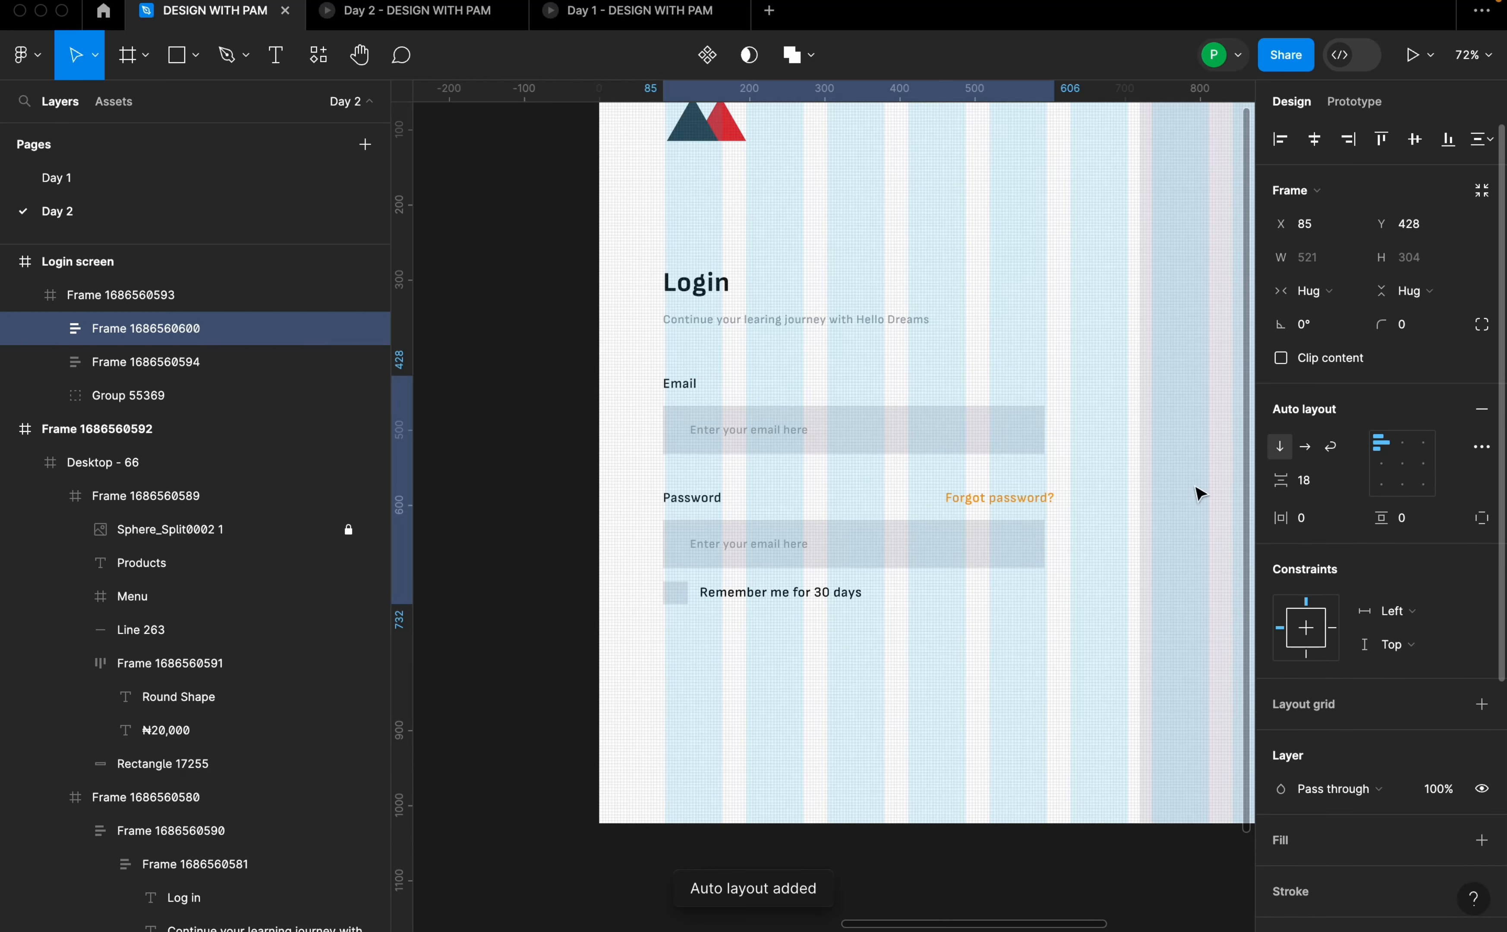
pyautogui.click(967, 667)
# - Compare the login form with the reference design, examining the Login button below the remember-me row
pyautogui.scroll(-5, 967, 667)
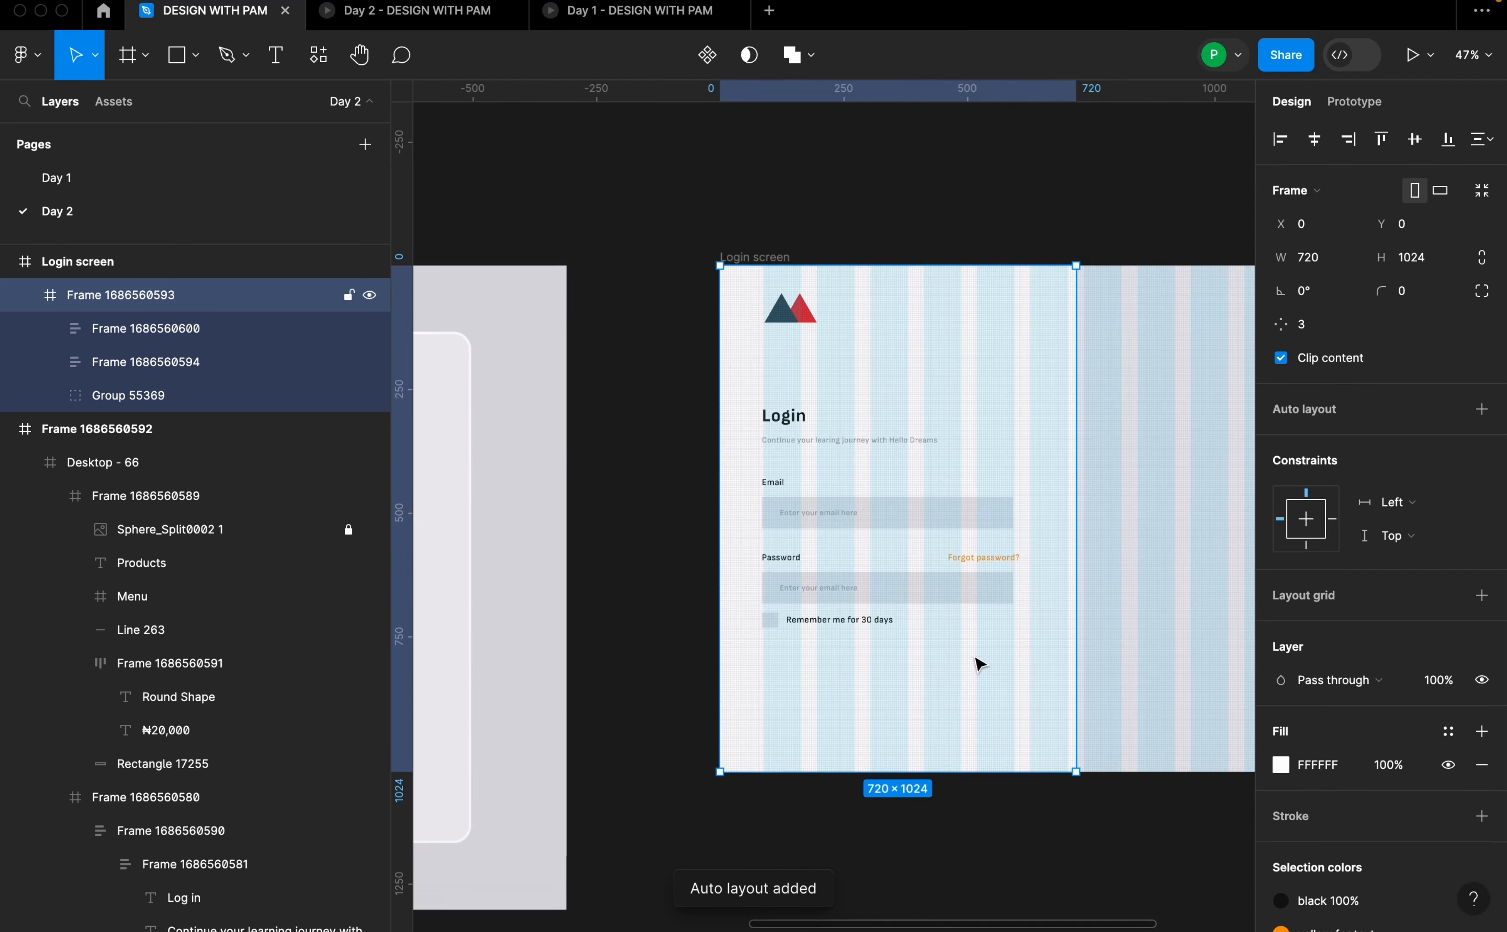
pyautogui.scroll(-5, 980, 666)
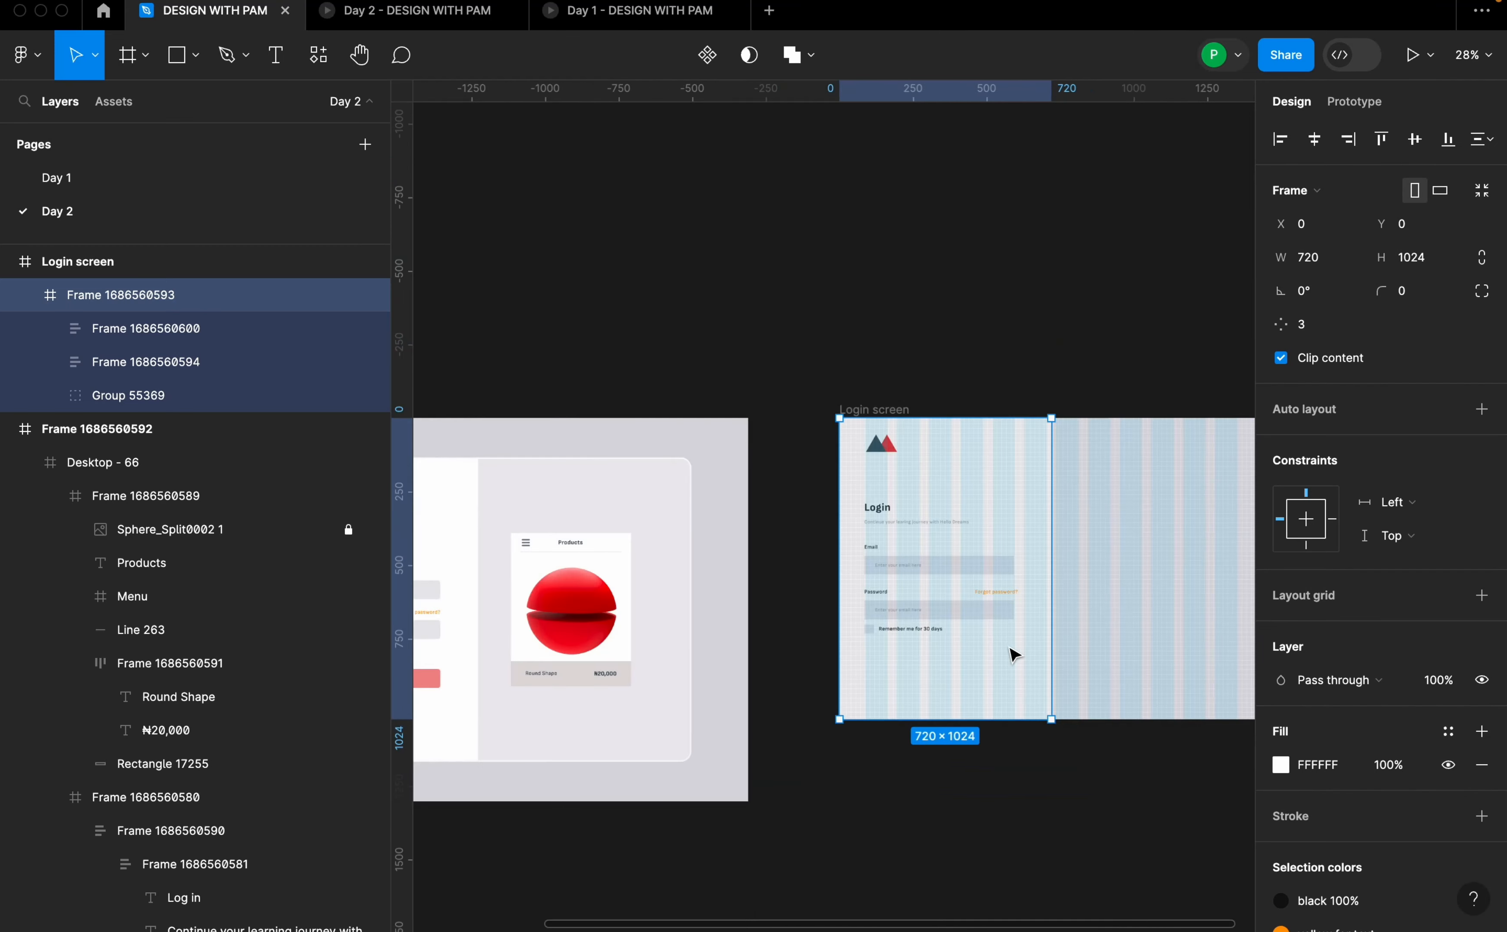
pyautogui.scroll(5, 712, 653)
pyautogui.scroll(-5, 595, 641)
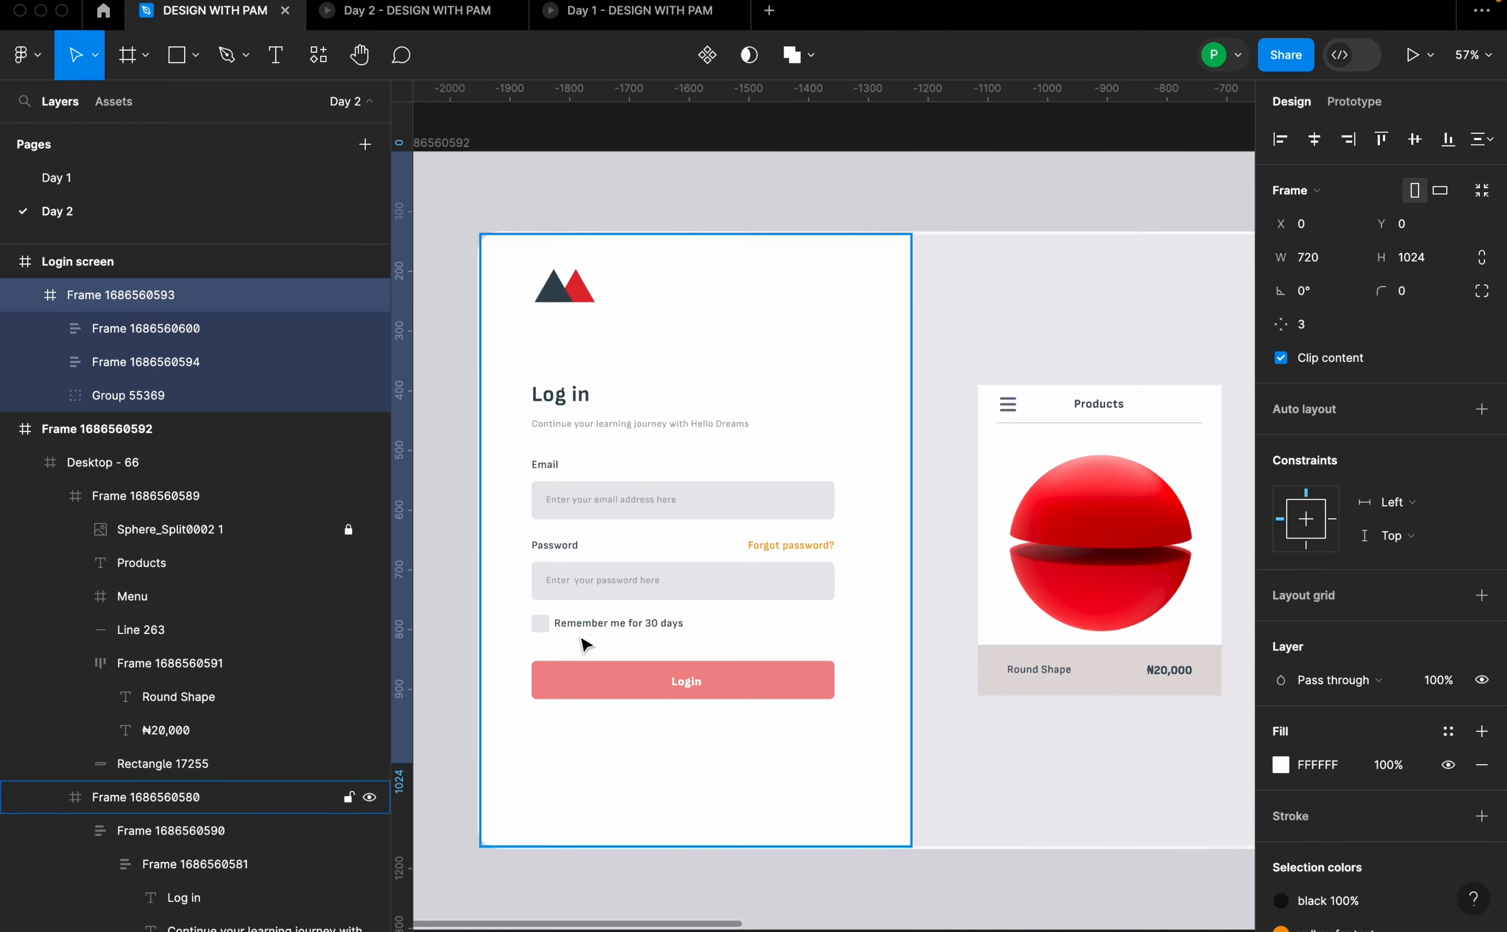
pyautogui.scroll(4, 536, 639)
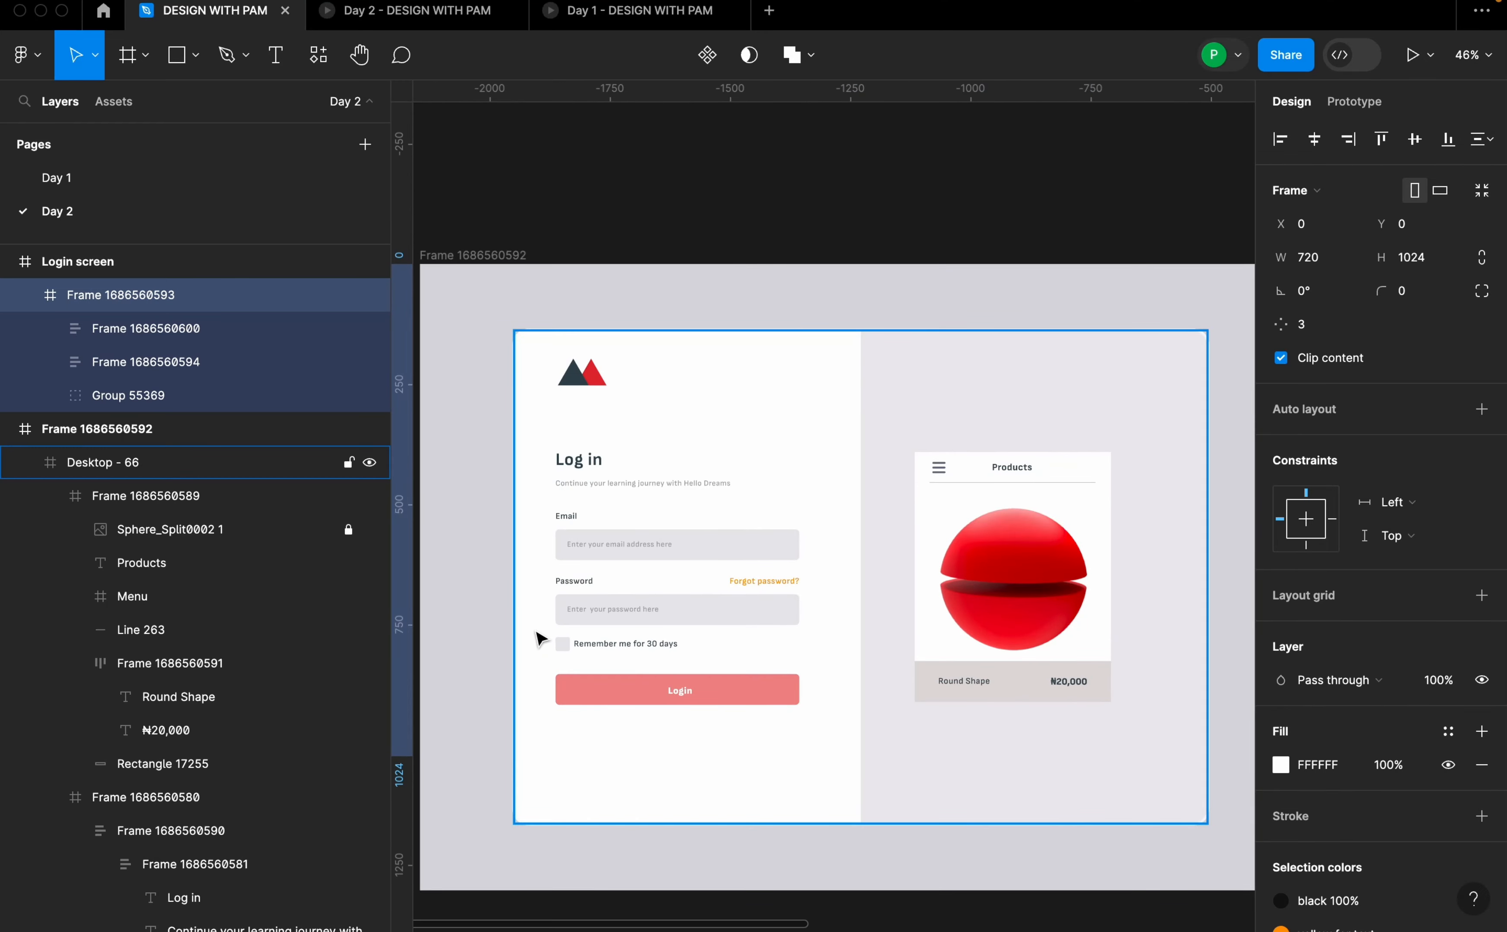
pyautogui.scroll(2, 544, 634)
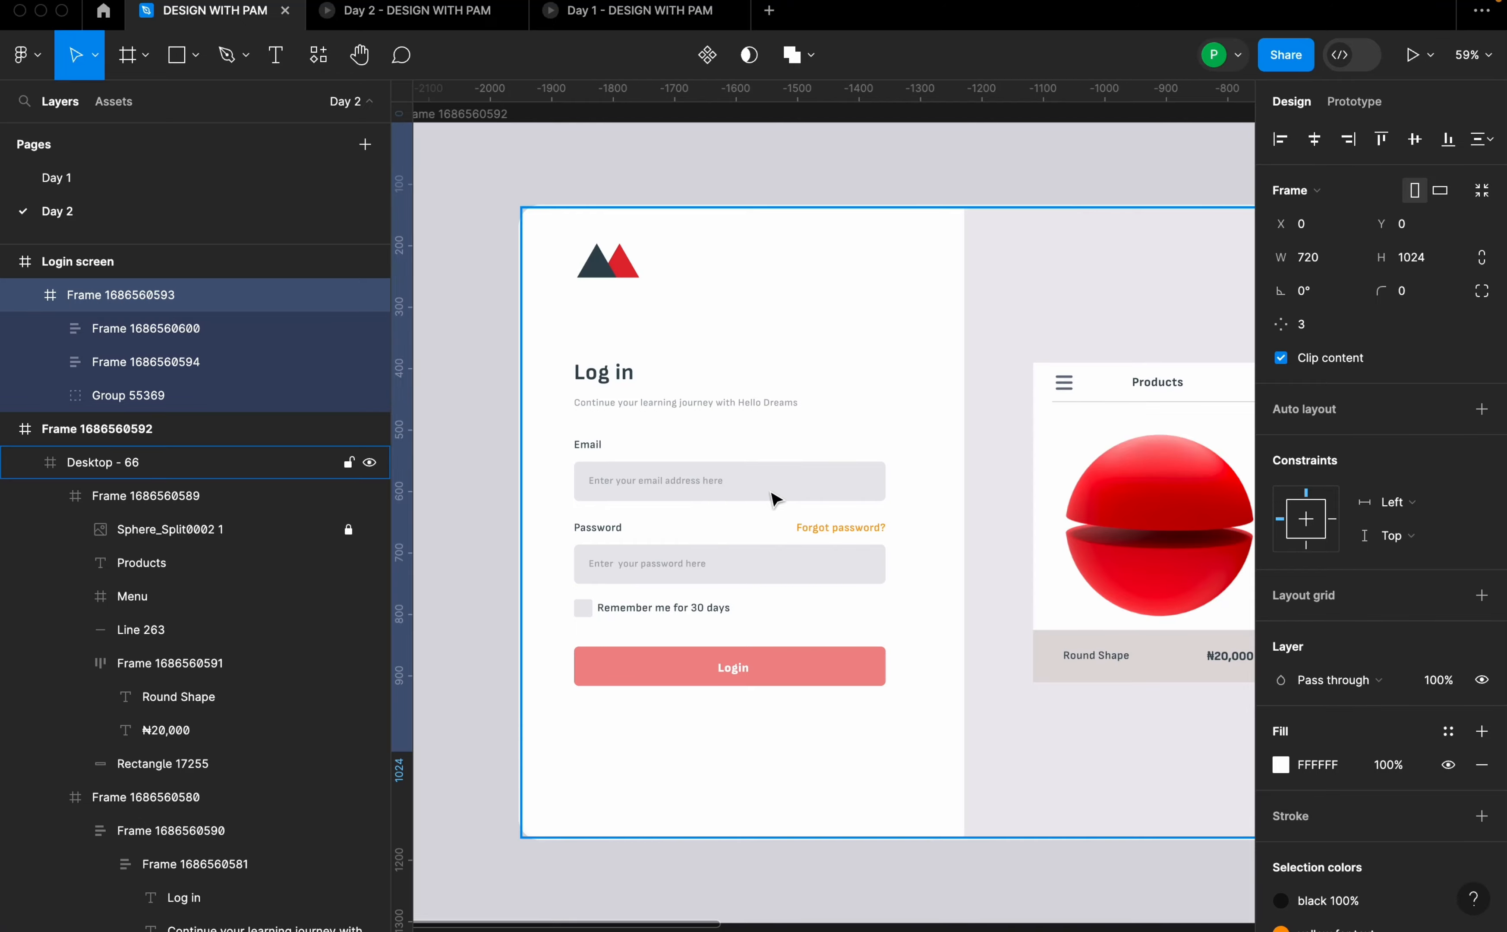
pyautogui.hotkey('shift', '2')
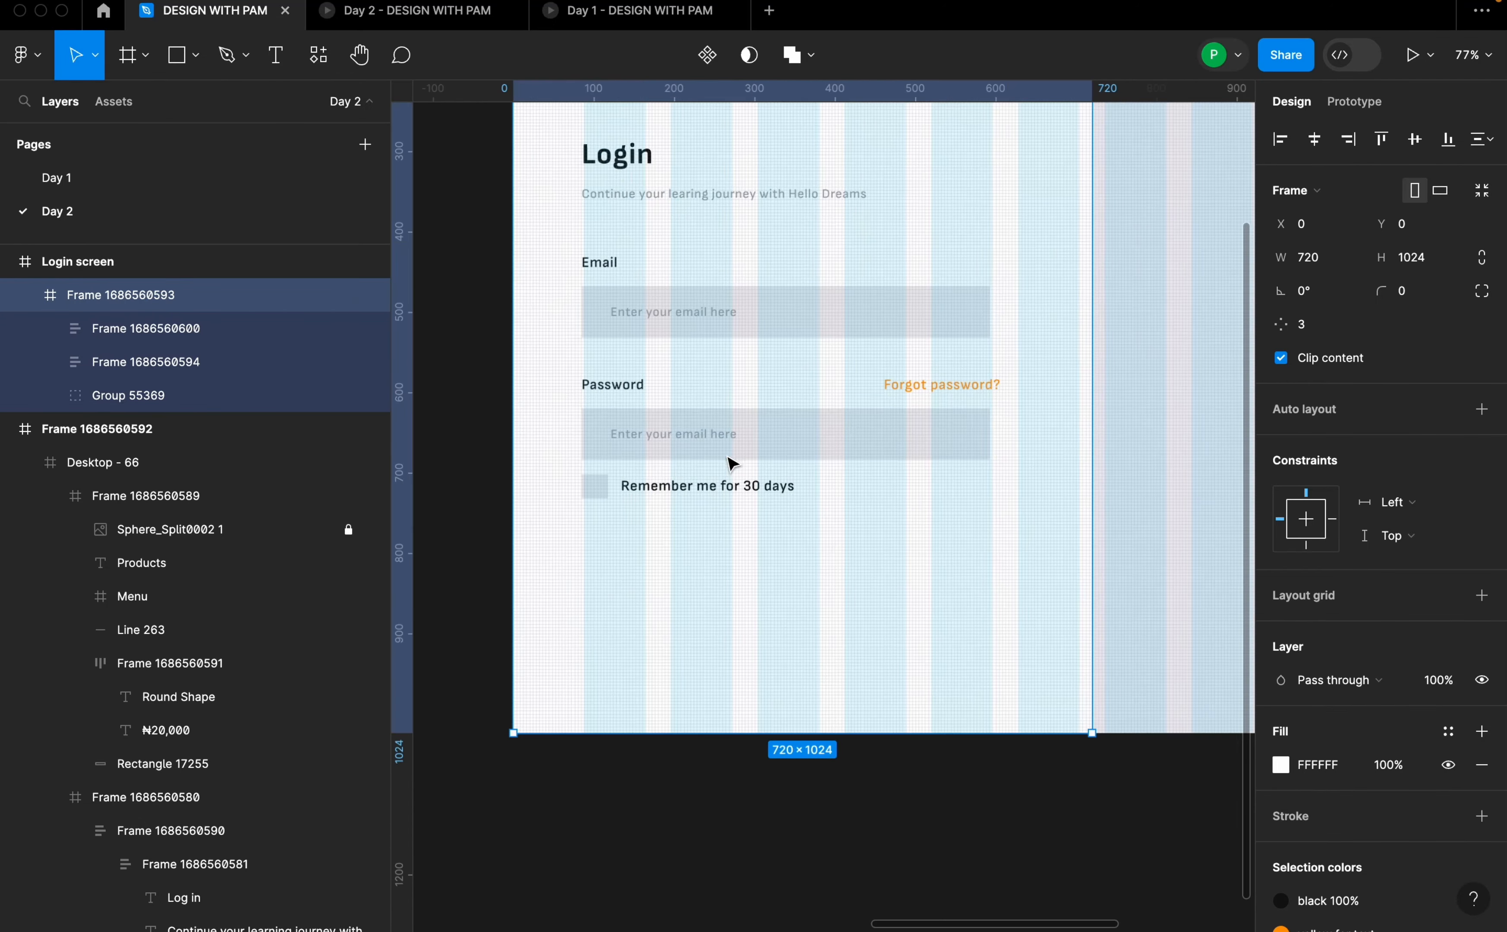
# - Duplicate the "Remember me for 30 days" text into the empty area below the form, at about X 325, Y 858
pyautogui.scroll(2, 650, 485)
pyautogui.doubleClick(738, 491)
pyautogui.doubleClick(739, 491)
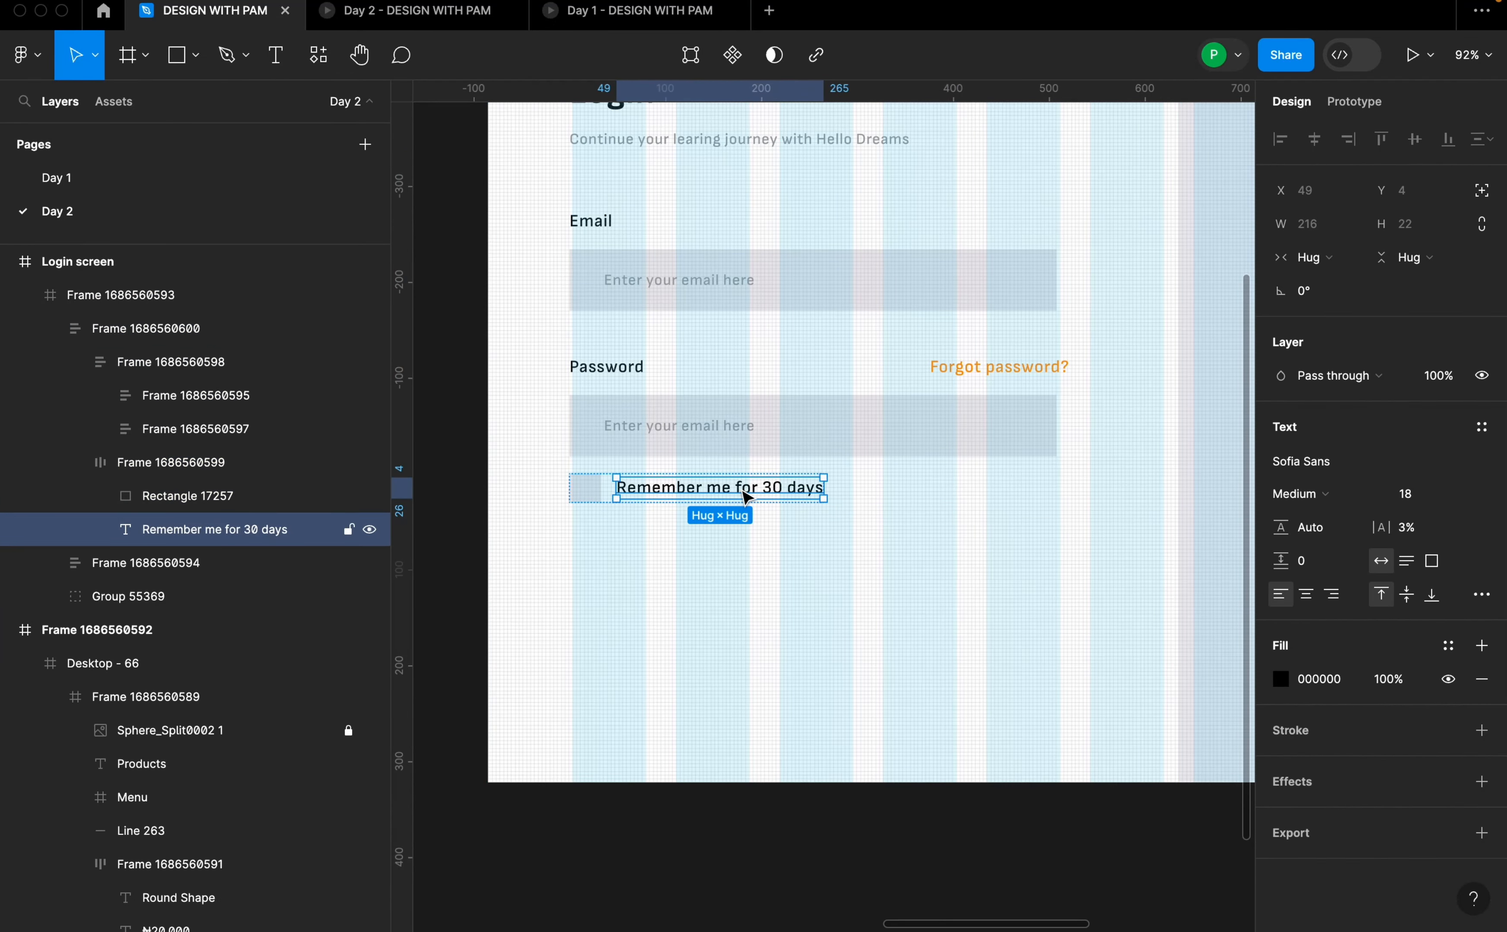
pyautogui.moveTo(750, 498); pyautogui.dragTo(873, 646)
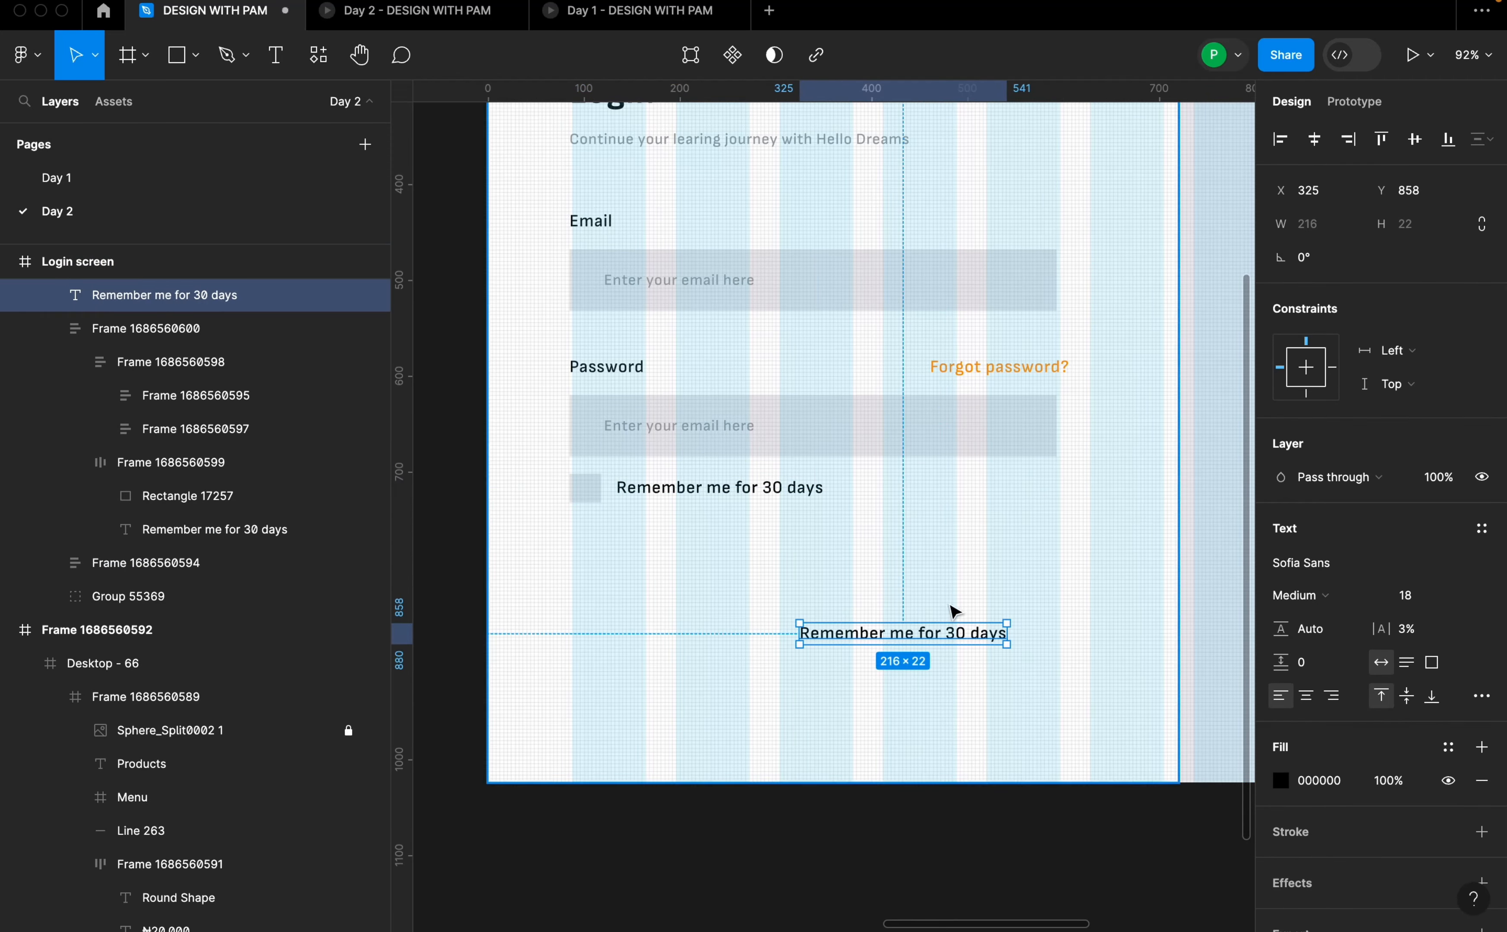
# - Draw a button rectangle about 505 by 77 below the "Remember me for 30 days" row
pyautogui.scroll(-10, 858, 609)
pyautogui.scroll(2, 942, 607)
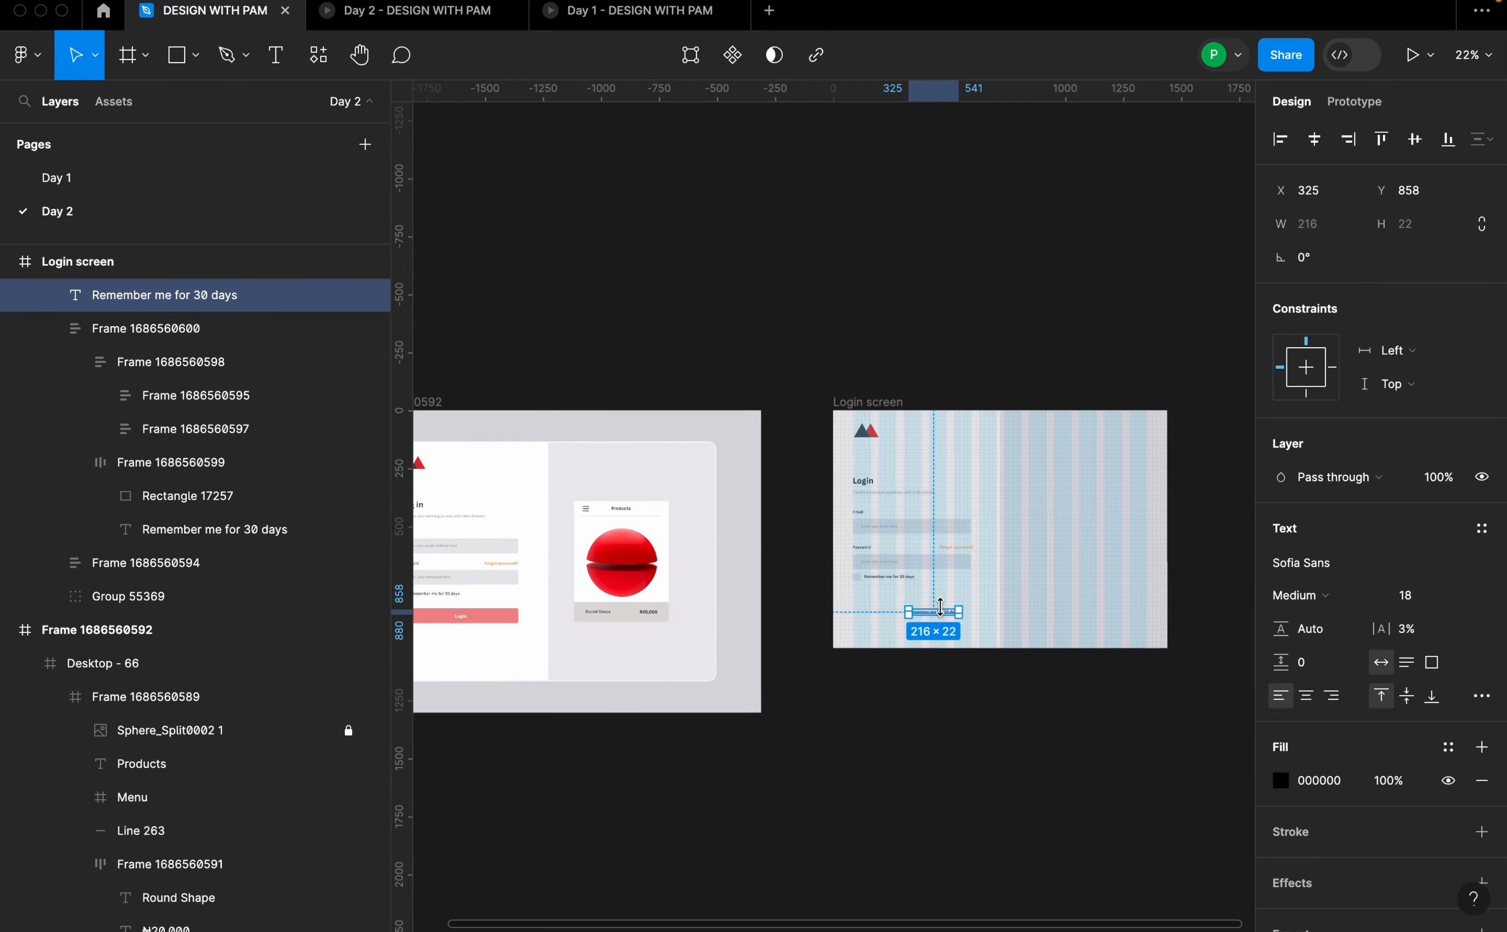
pyautogui.scroll(2, 954, 597)
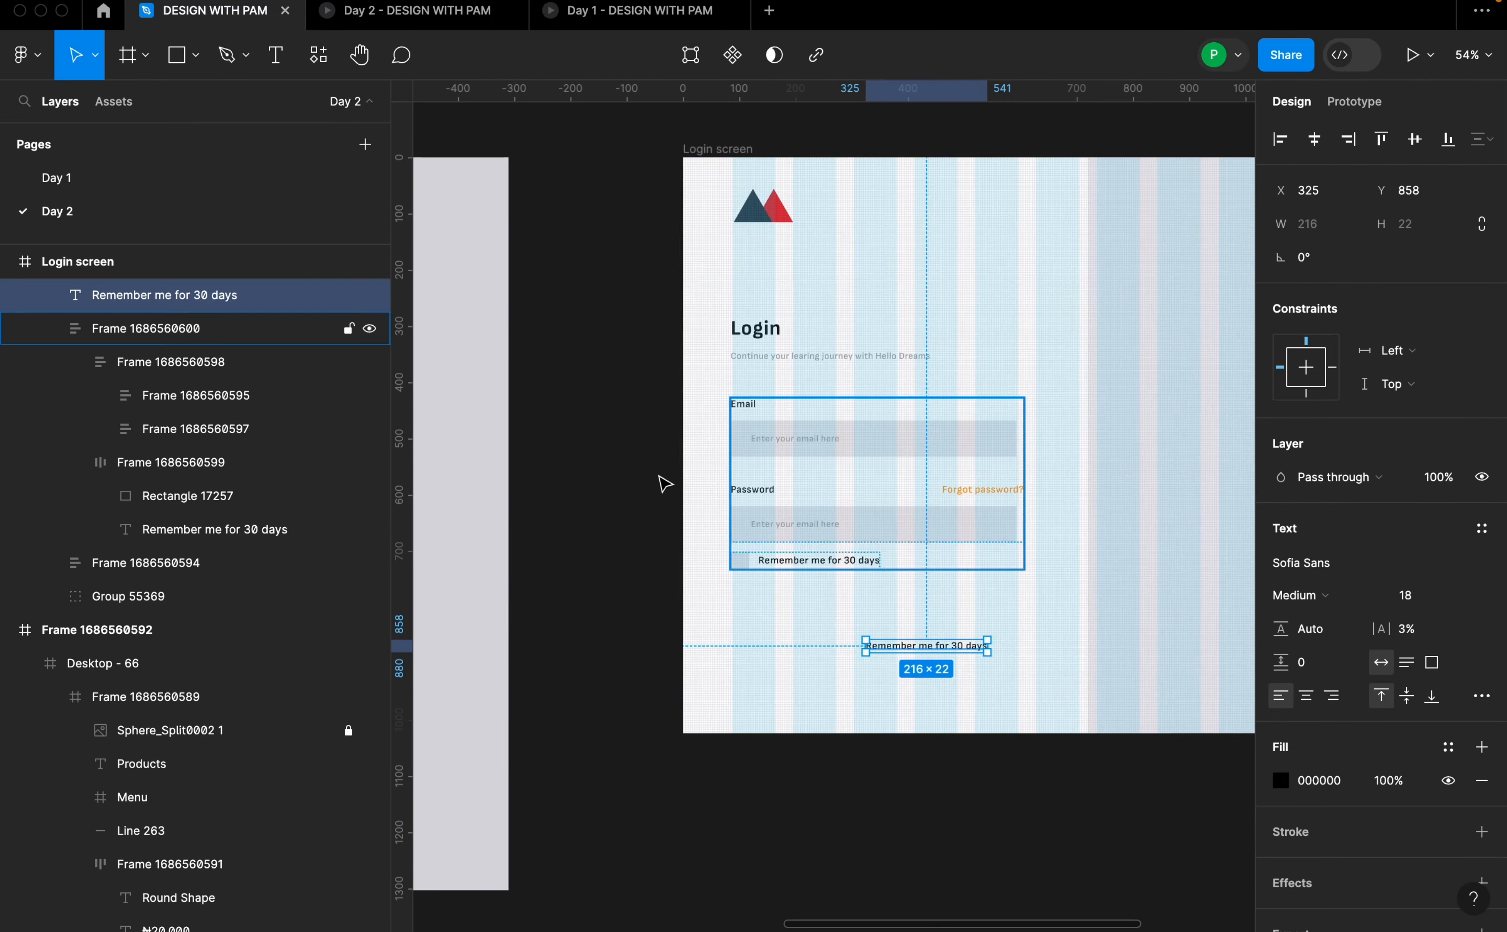
pyautogui.click(195, 56)
pyautogui.click(180, 108)
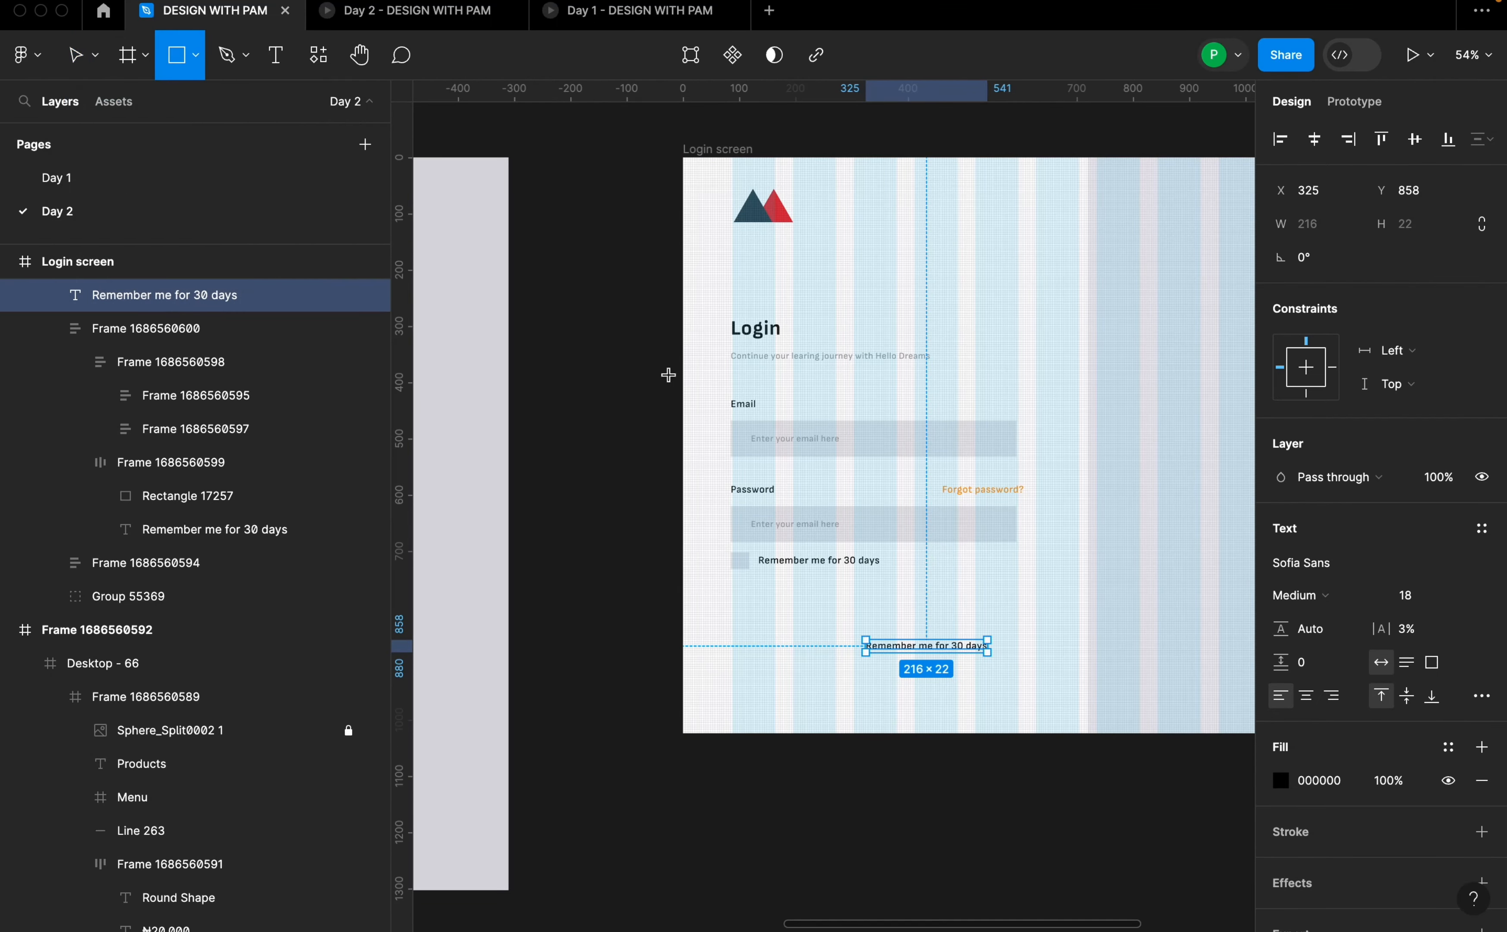
pyautogui.moveTo(729, 592); pyautogui.dragTo(1017, 634)
pyautogui.scroll(3, 1015, 635)
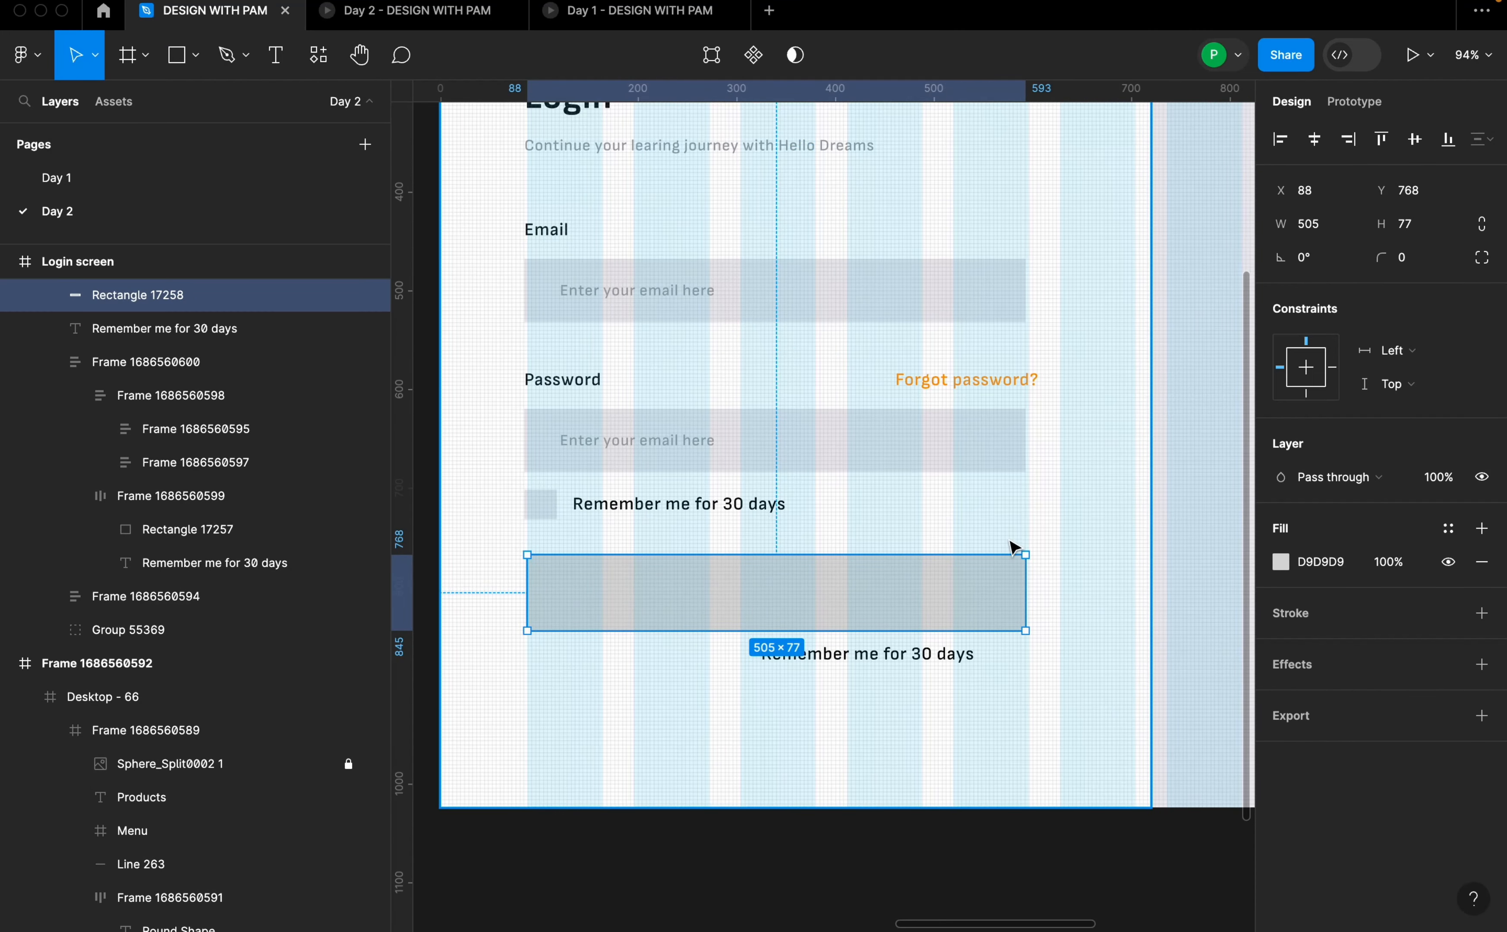
# - Extend the button rectangle's left edge to X 85 and set its height to 64
pyautogui.moveTo(529, 585); pyautogui.dragTo(530, 581)
pyautogui.click(1425, 235)
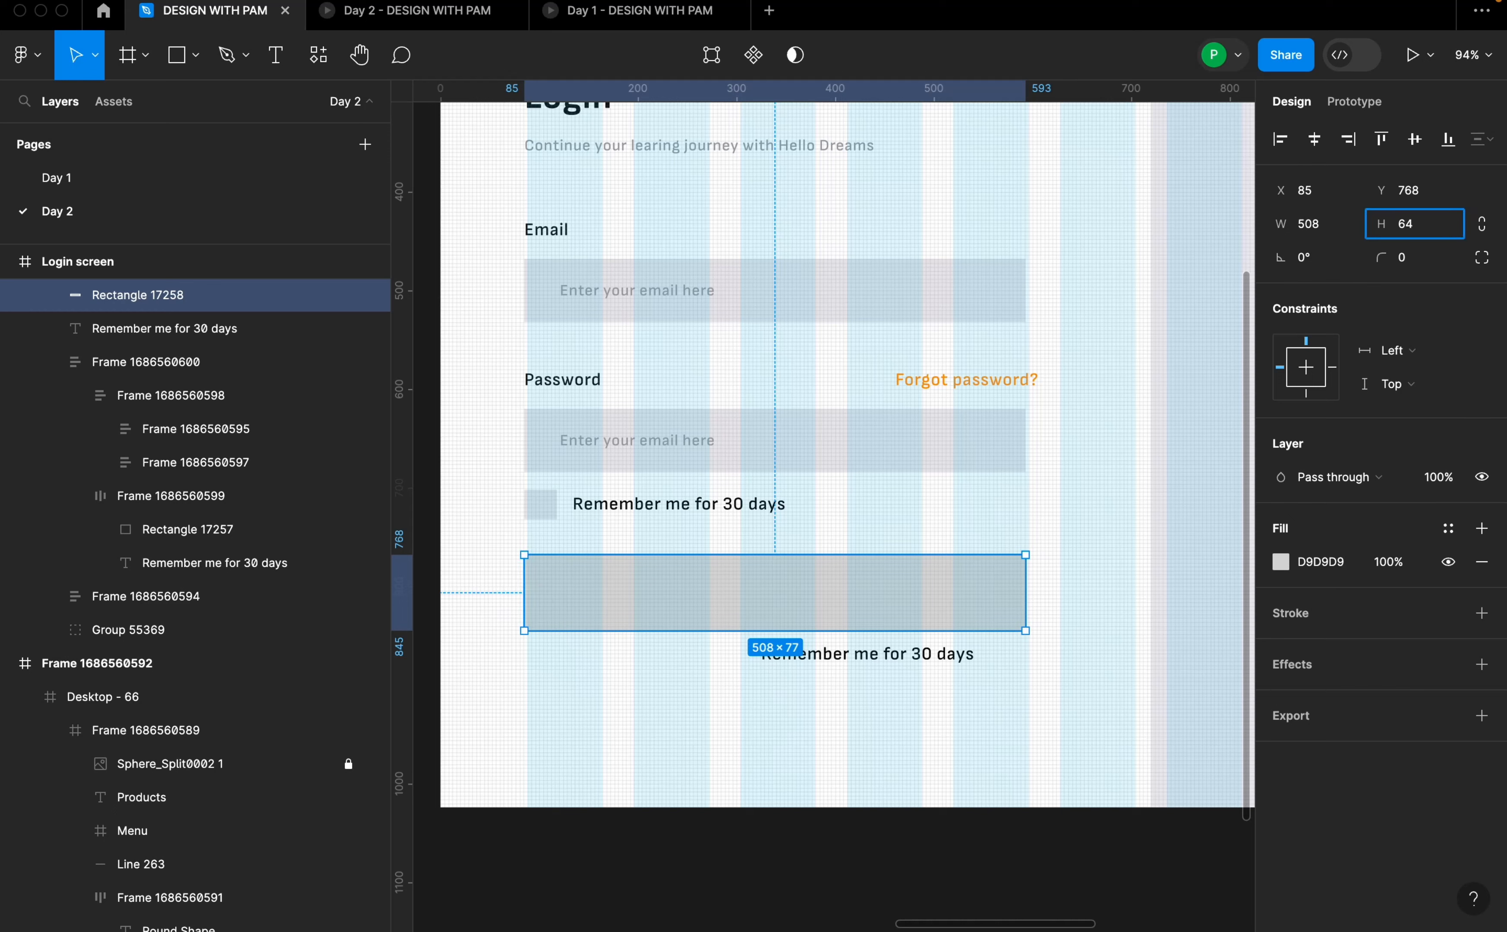
pyautogui.press('Return')
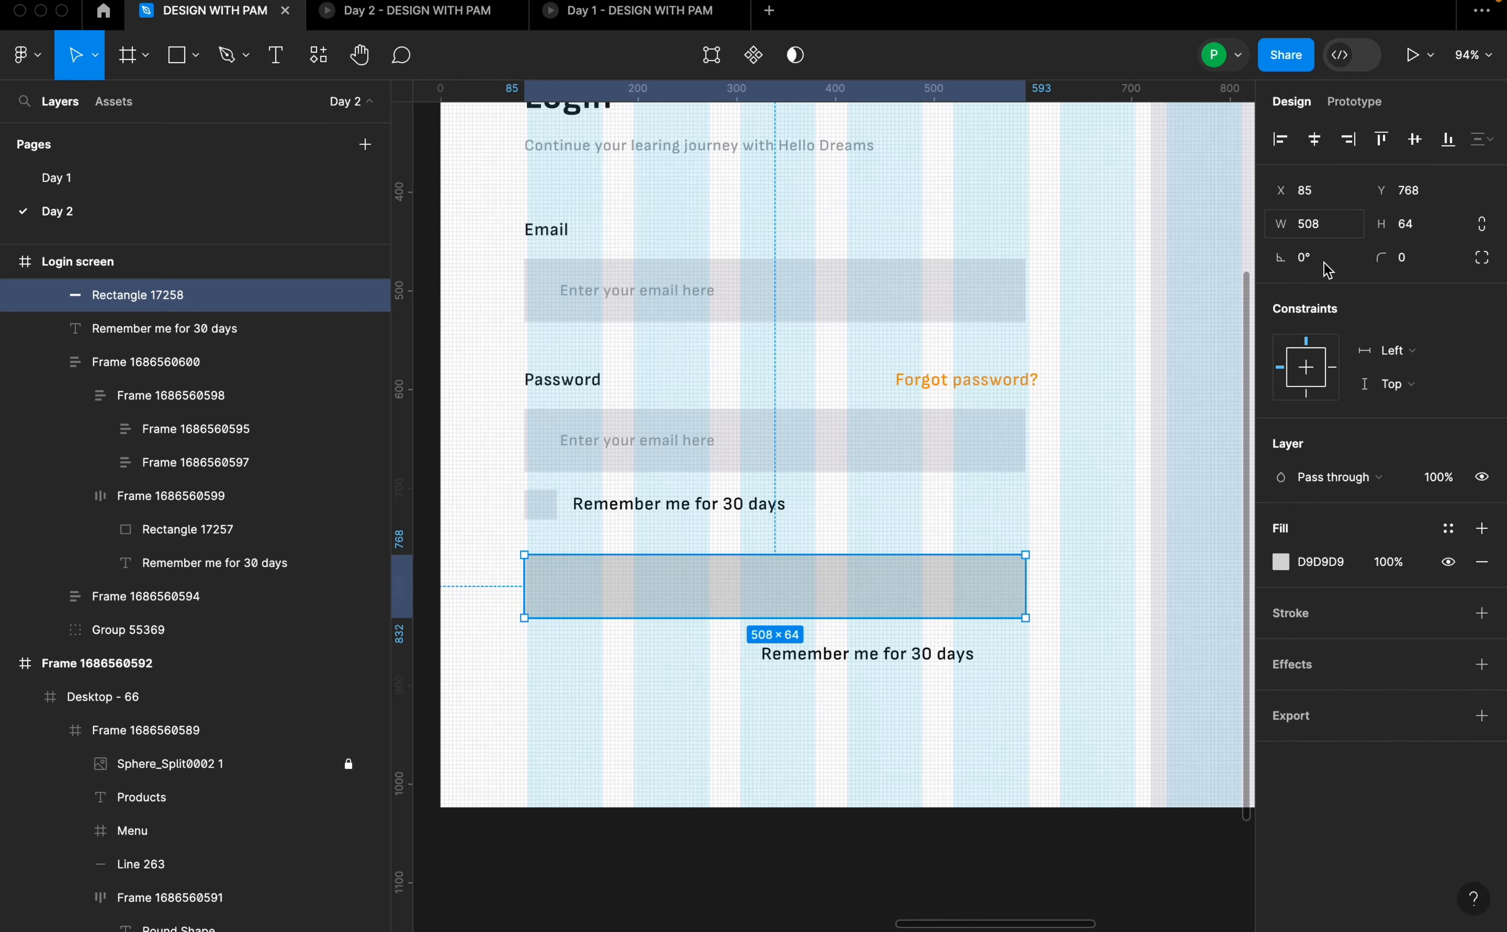
# - Align the button rectangle's side edges with the layout grid columns, at X 88 with a width of 508
pyautogui.scroll(5, 507, 593)
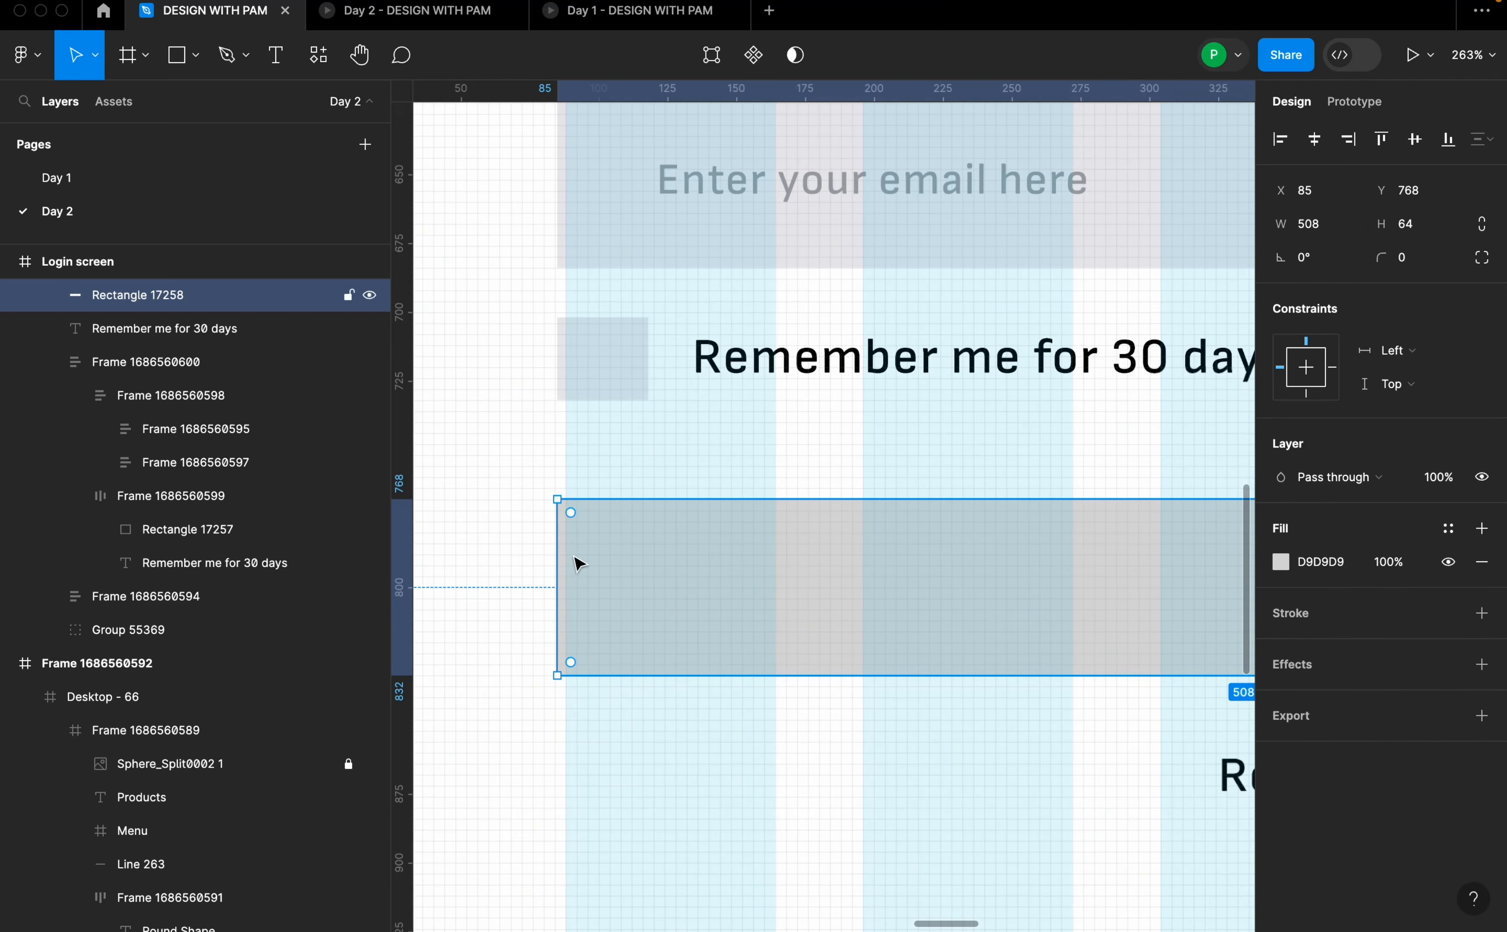
pyautogui.moveTo(560, 542); pyautogui.dragTo(565, 546)
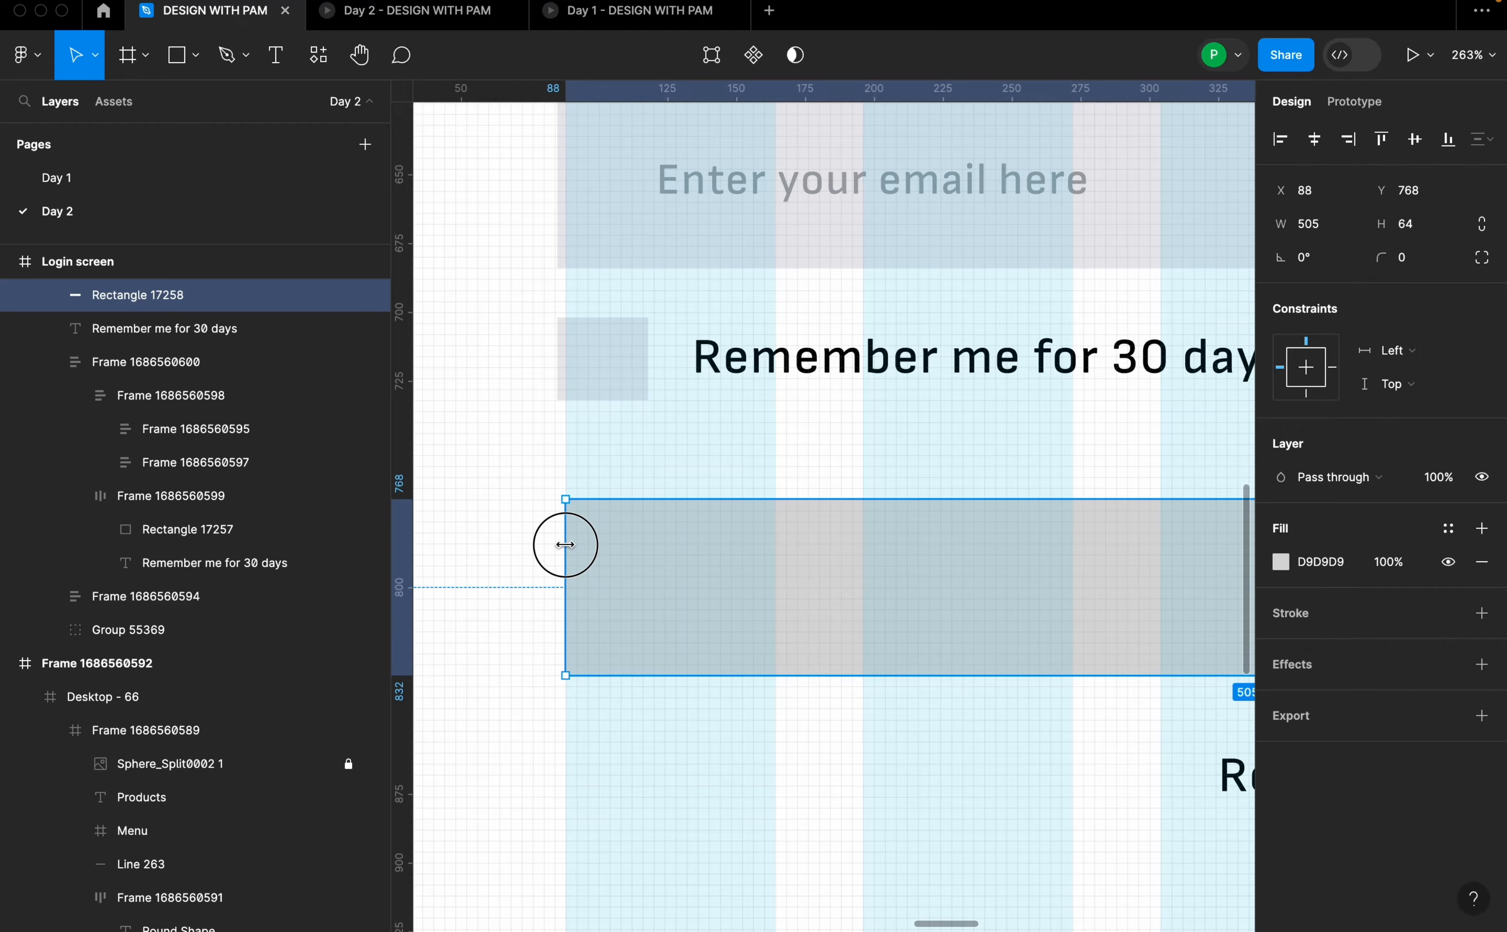
pyautogui.scroll(-8, 532, 539)
pyautogui.scroll(8, 768, 544)
pyautogui.moveTo(758, 513); pyautogui.dragTo(768, 513)
pyautogui.scroll(-6, 922, 524)
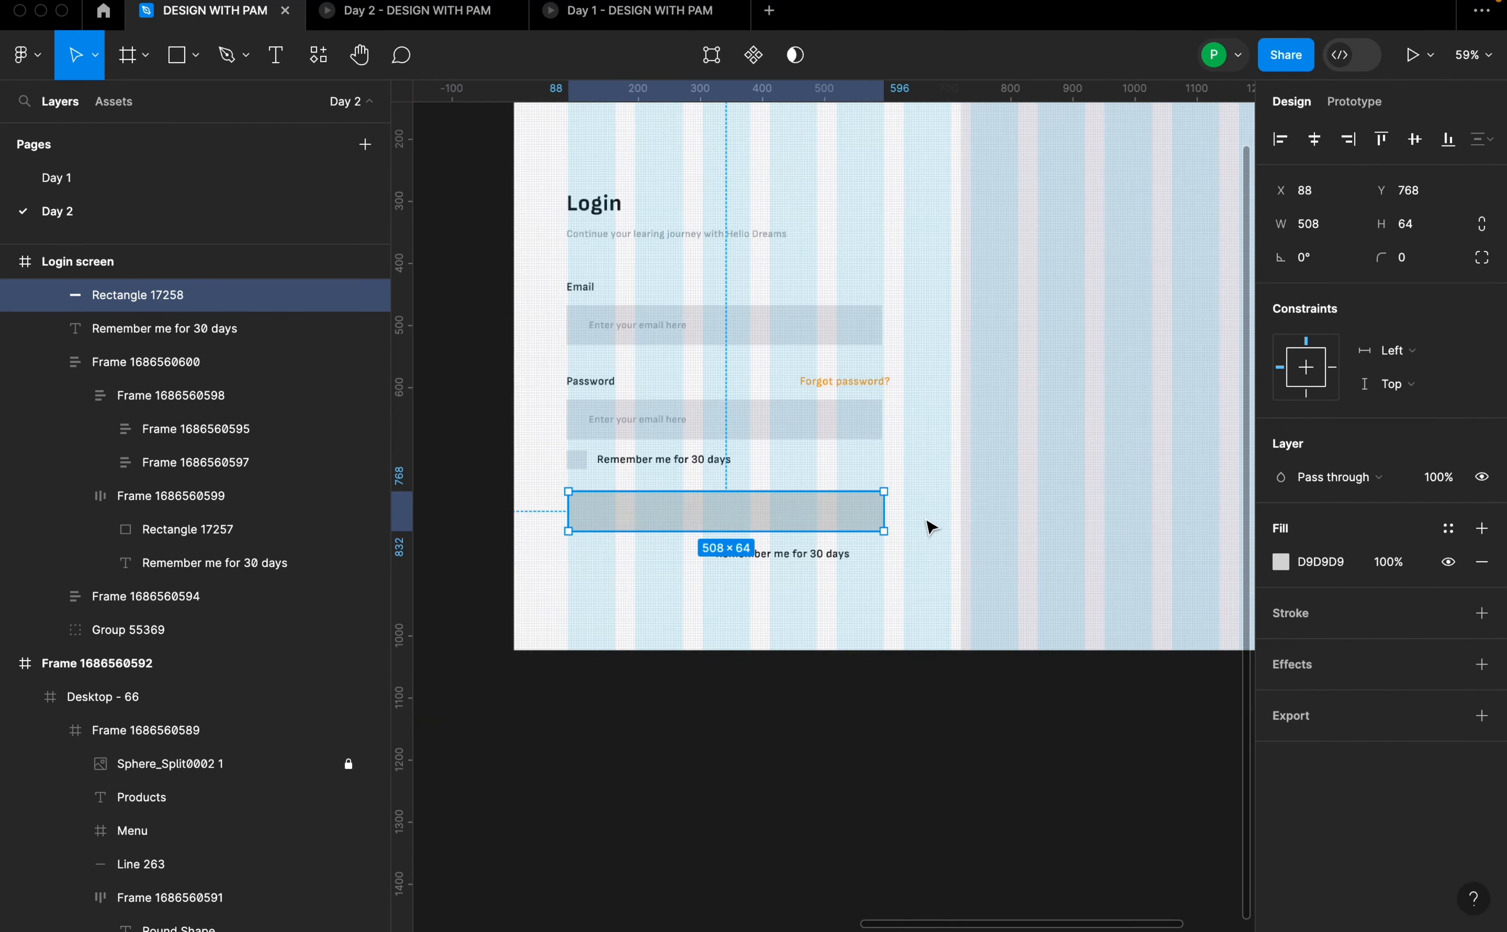
# - Fill the button rectangle with E28F8E, sampled from the Login button in the reference design
pyautogui.click(1281, 562)
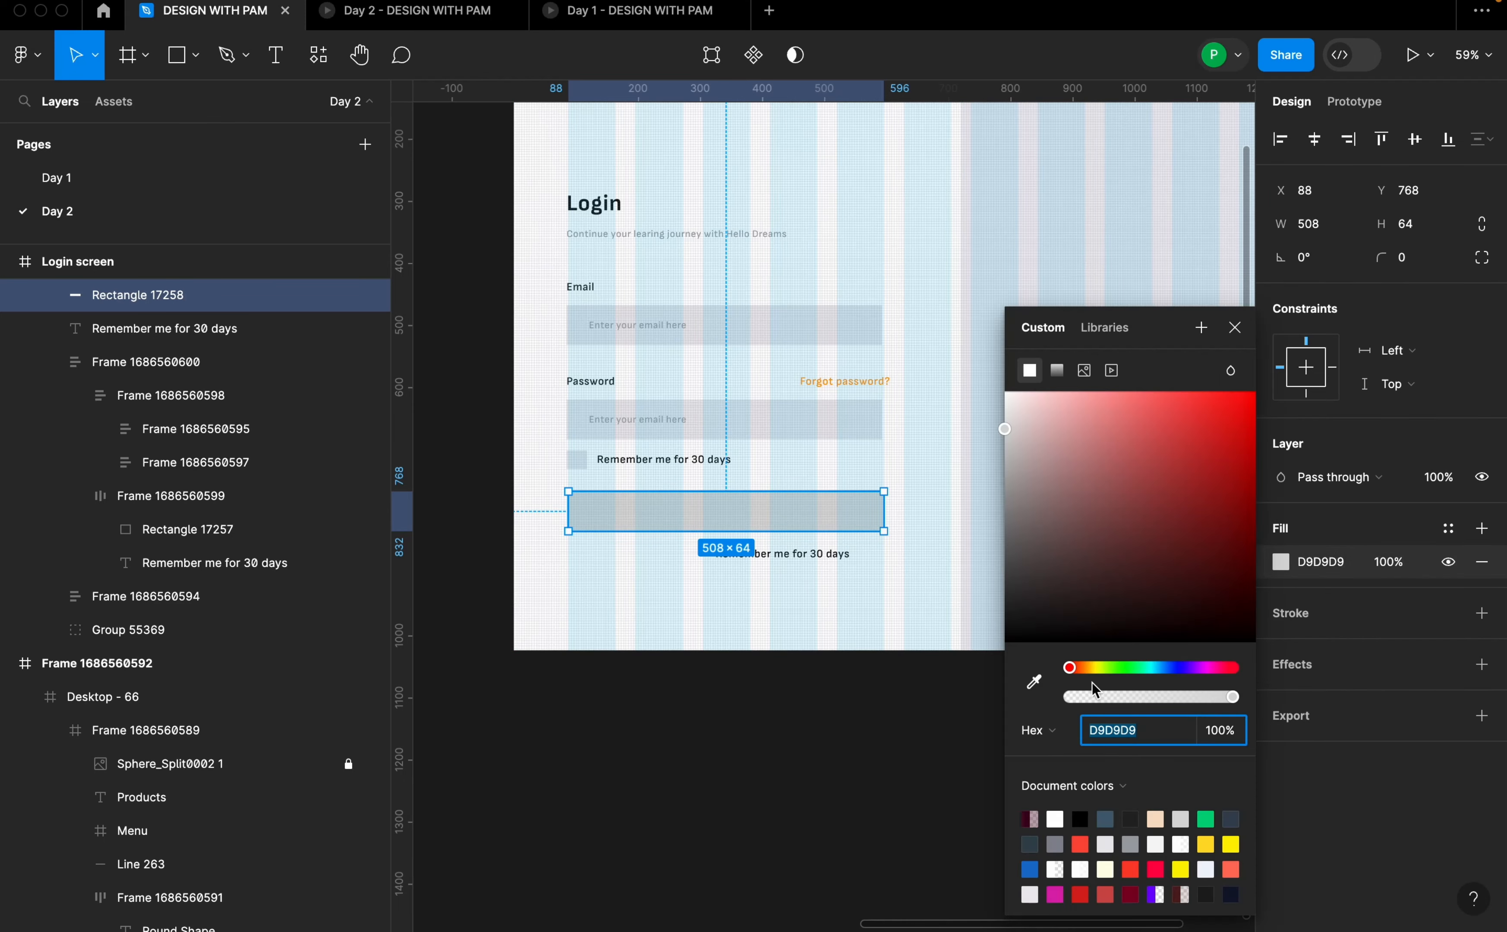
pyautogui.click(1034, 682)
pyautogui.scroll(-8, 878, 591)
pyautogui.scroll(3, 684, 622)
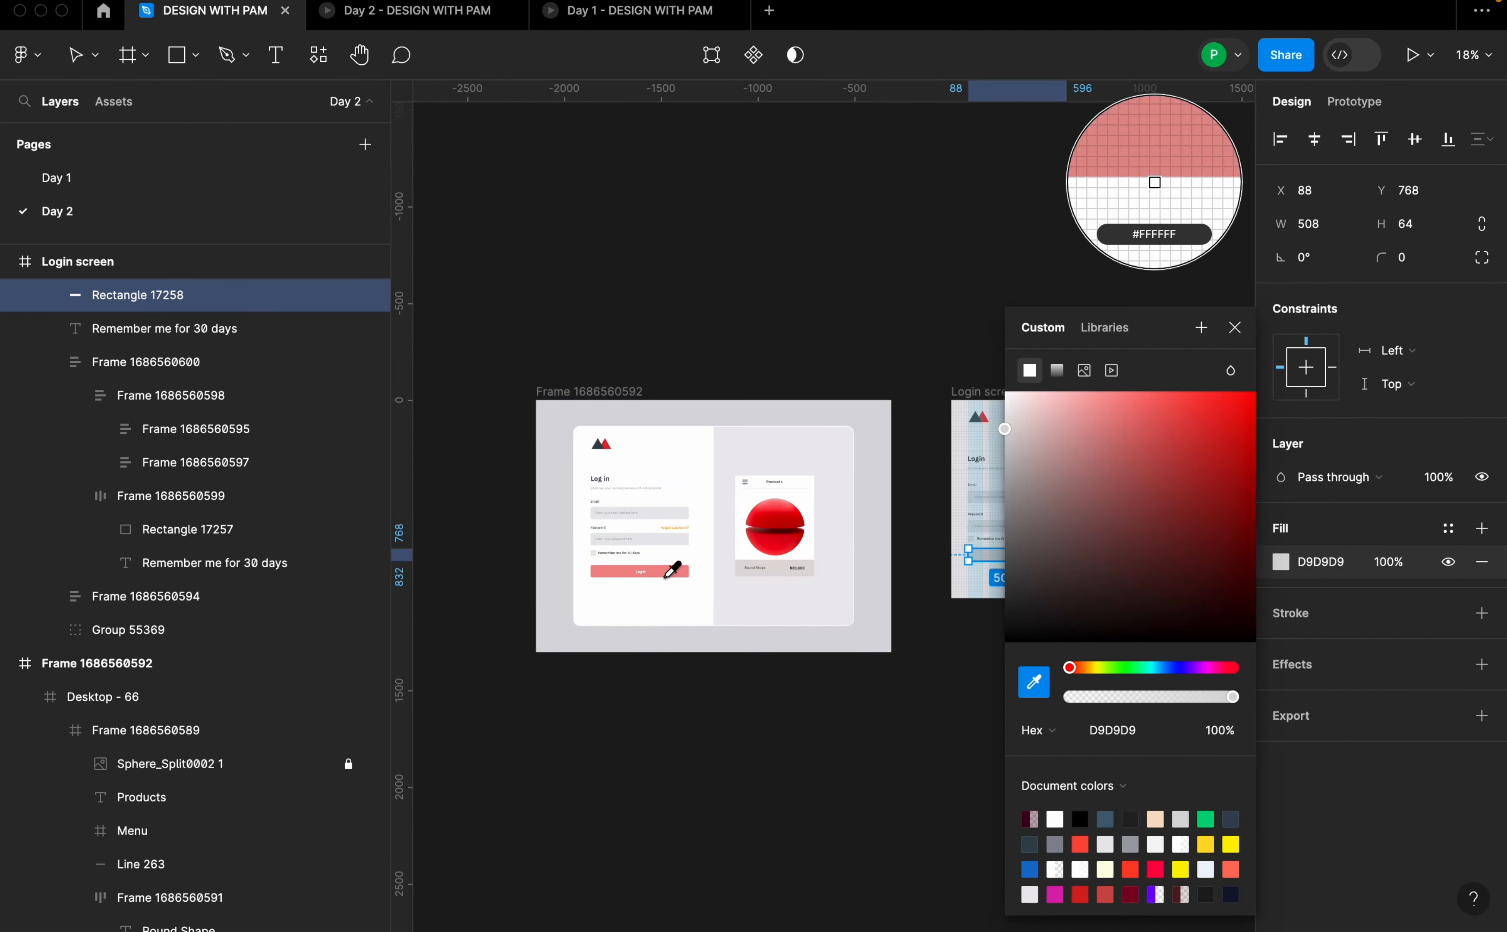
pyautogui.click(667, 570)
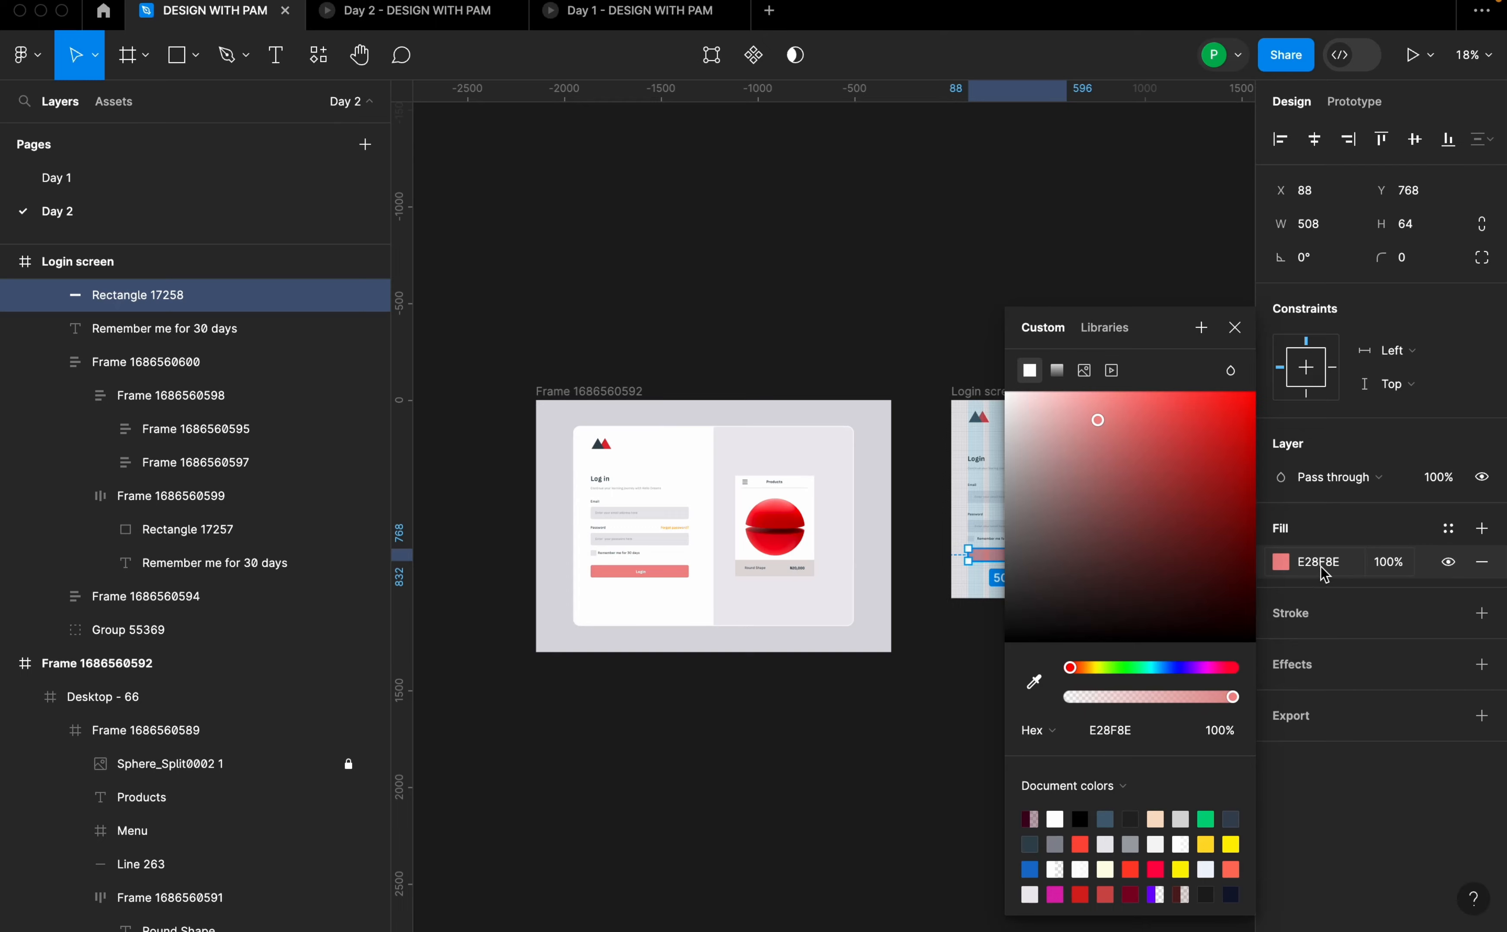
# - Fill the button rectangle with BE0C0A, sampled from the red sphere in the reference, and lower the fill opacity to 52%
pyautogui.click(1034, 683)
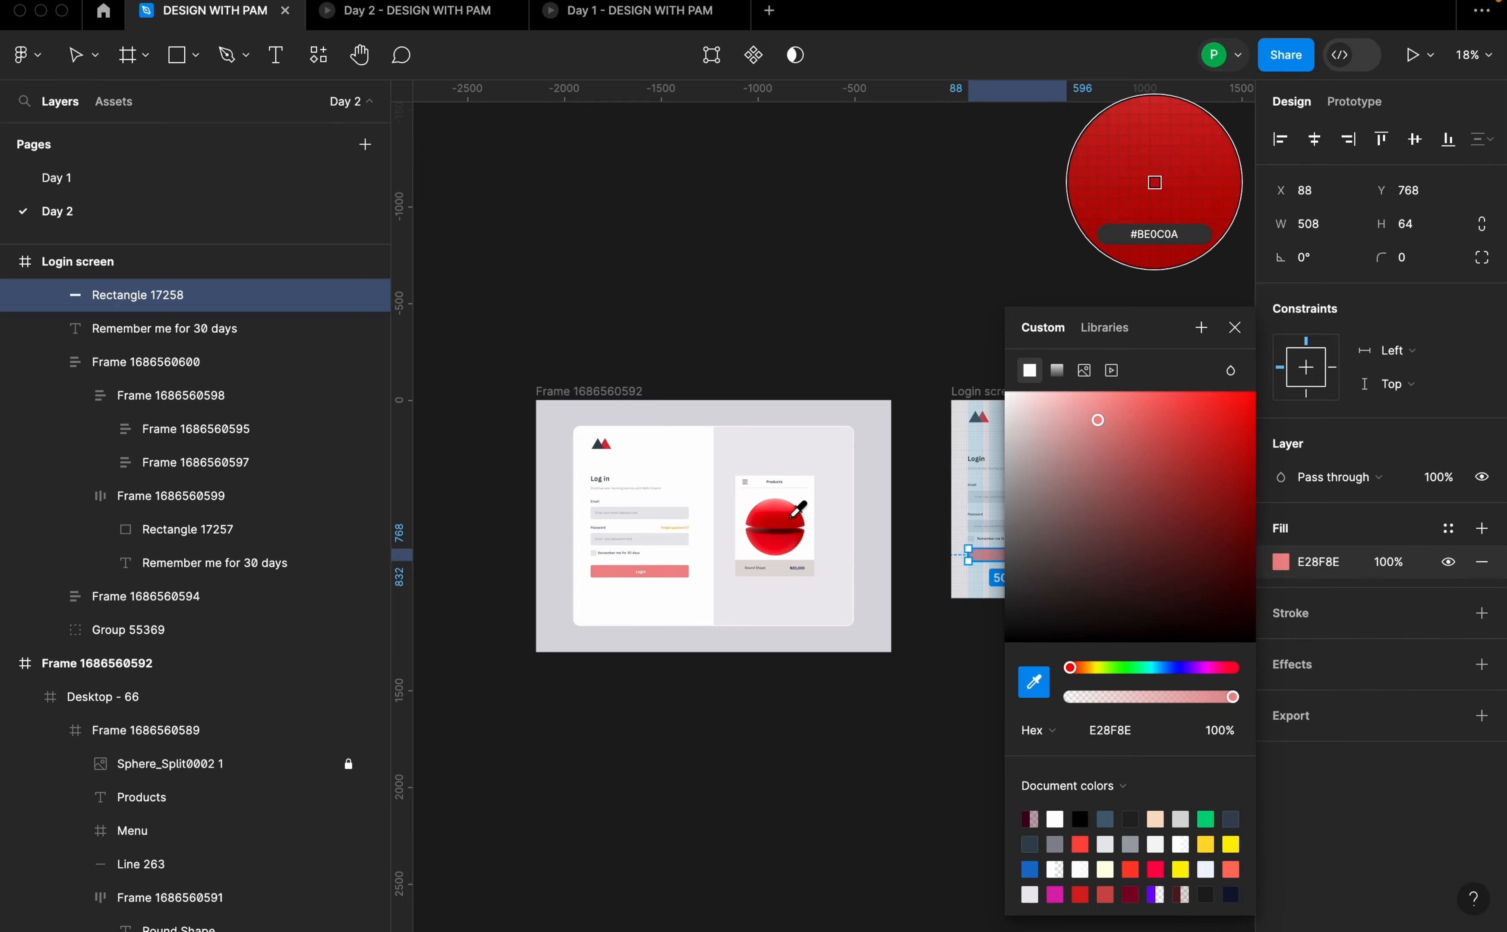
pyautogui.click(795, 513)
pyautogui.scroll(-4, 785, 555)
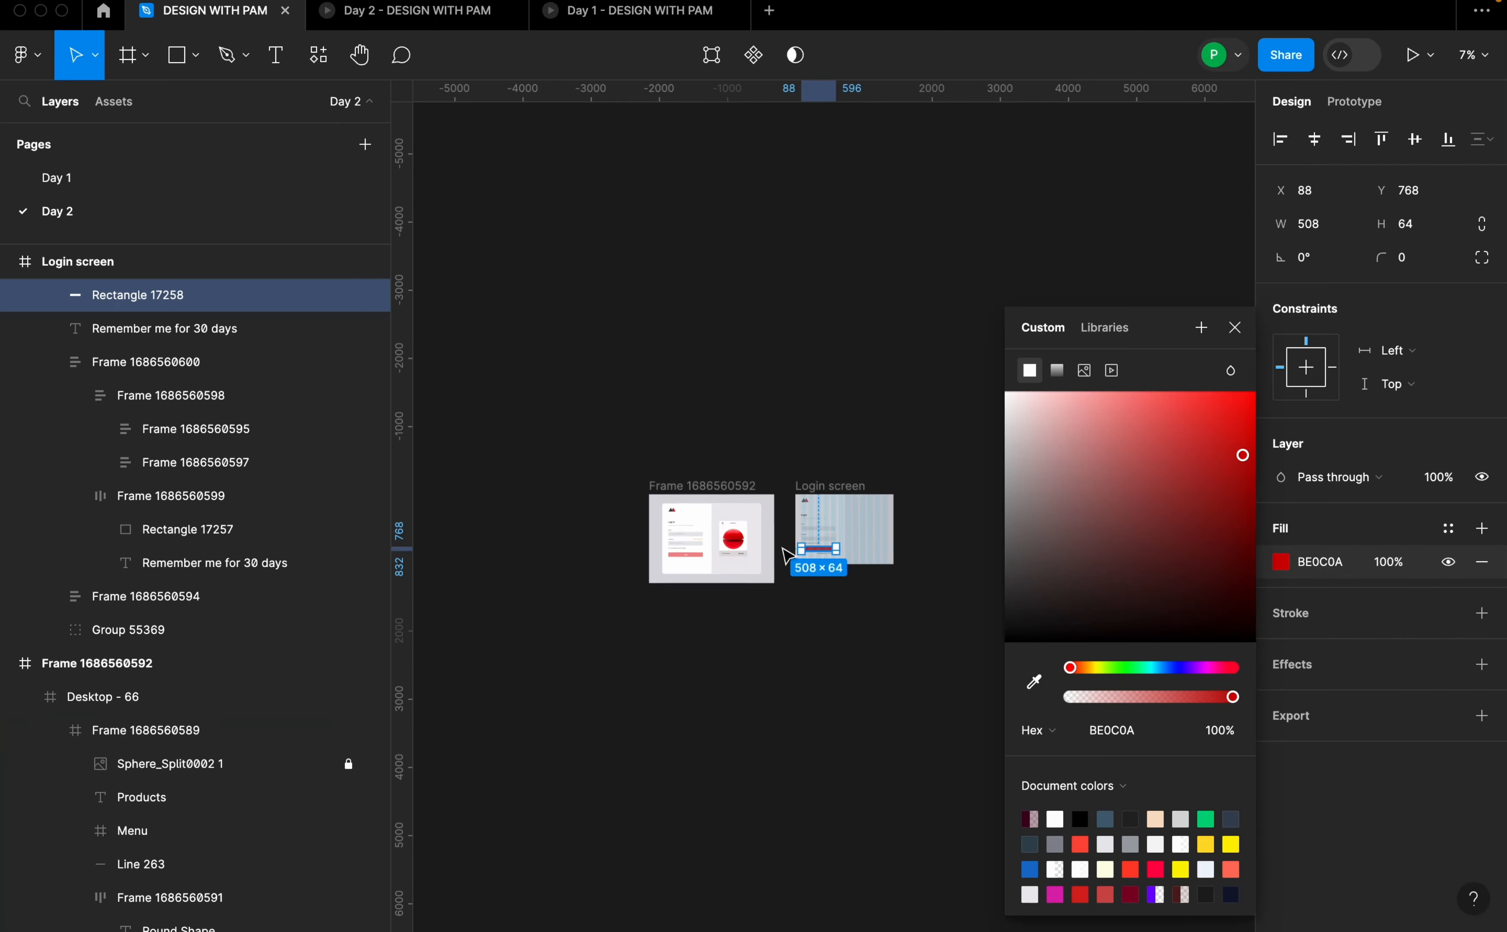
pyautogui.scroll(8, 783, 550)
pyautogui.hscroll(-5, 650, 559)
pyautogui.moveTo(1233, 697); pyautogui.dragTo(1168, 697)
pyautogui.click(811, 756)
pyautogui.scroll(-3, 811, 576)
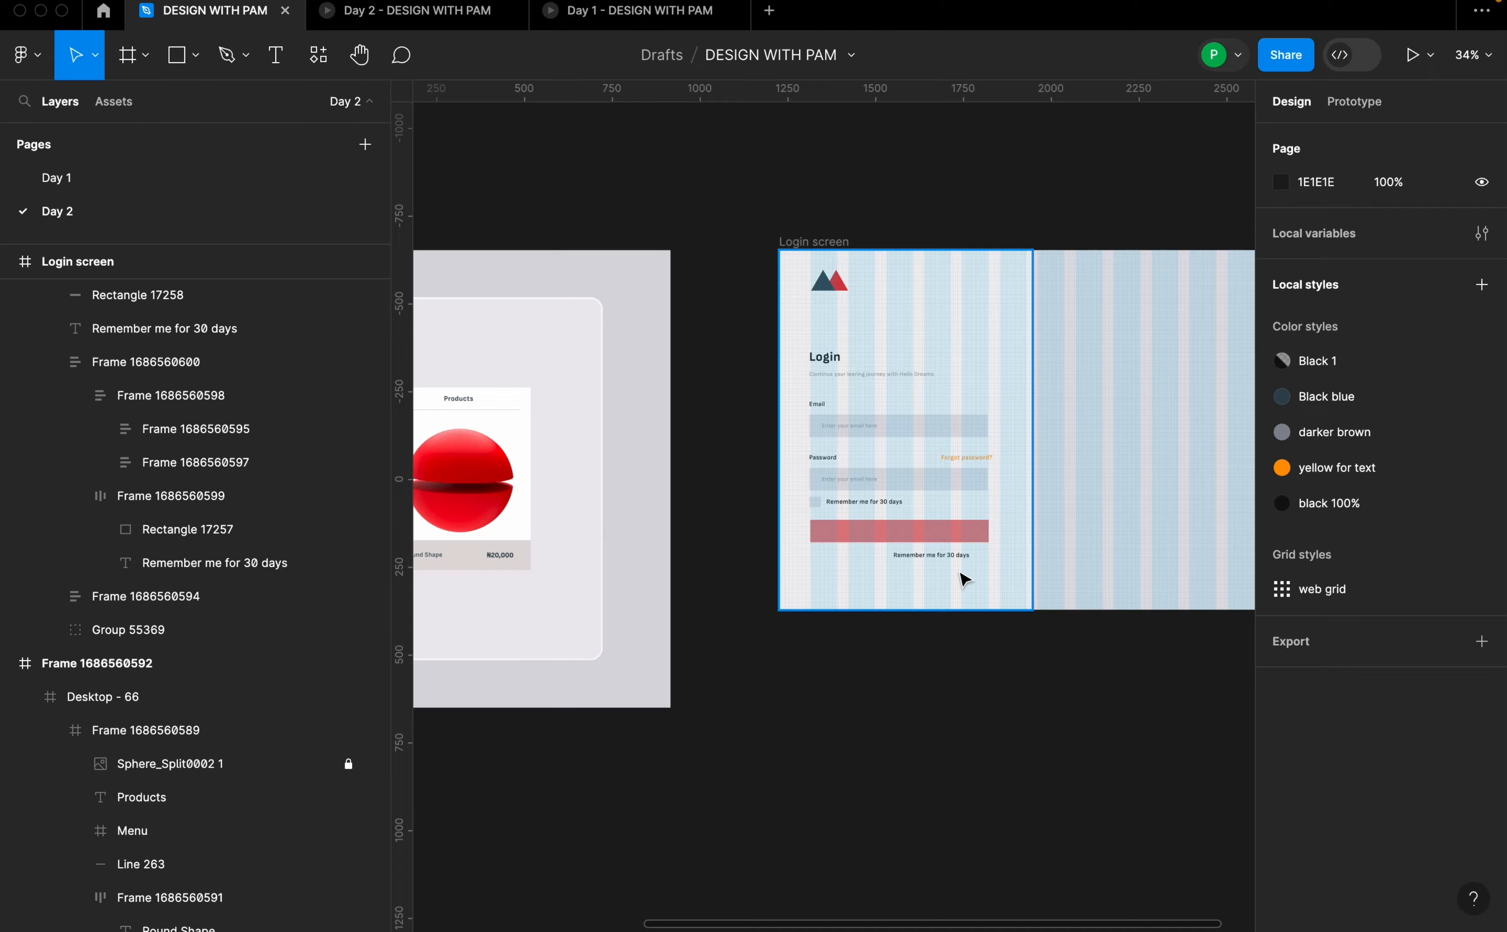
pyautogui.scroll(-2, 909, 572)
# - Copy the loose "Remember me for 30 days" text onto the red button rectangle, at about X 209, Y 789
pyautogui.scroll(8, 755, 594)
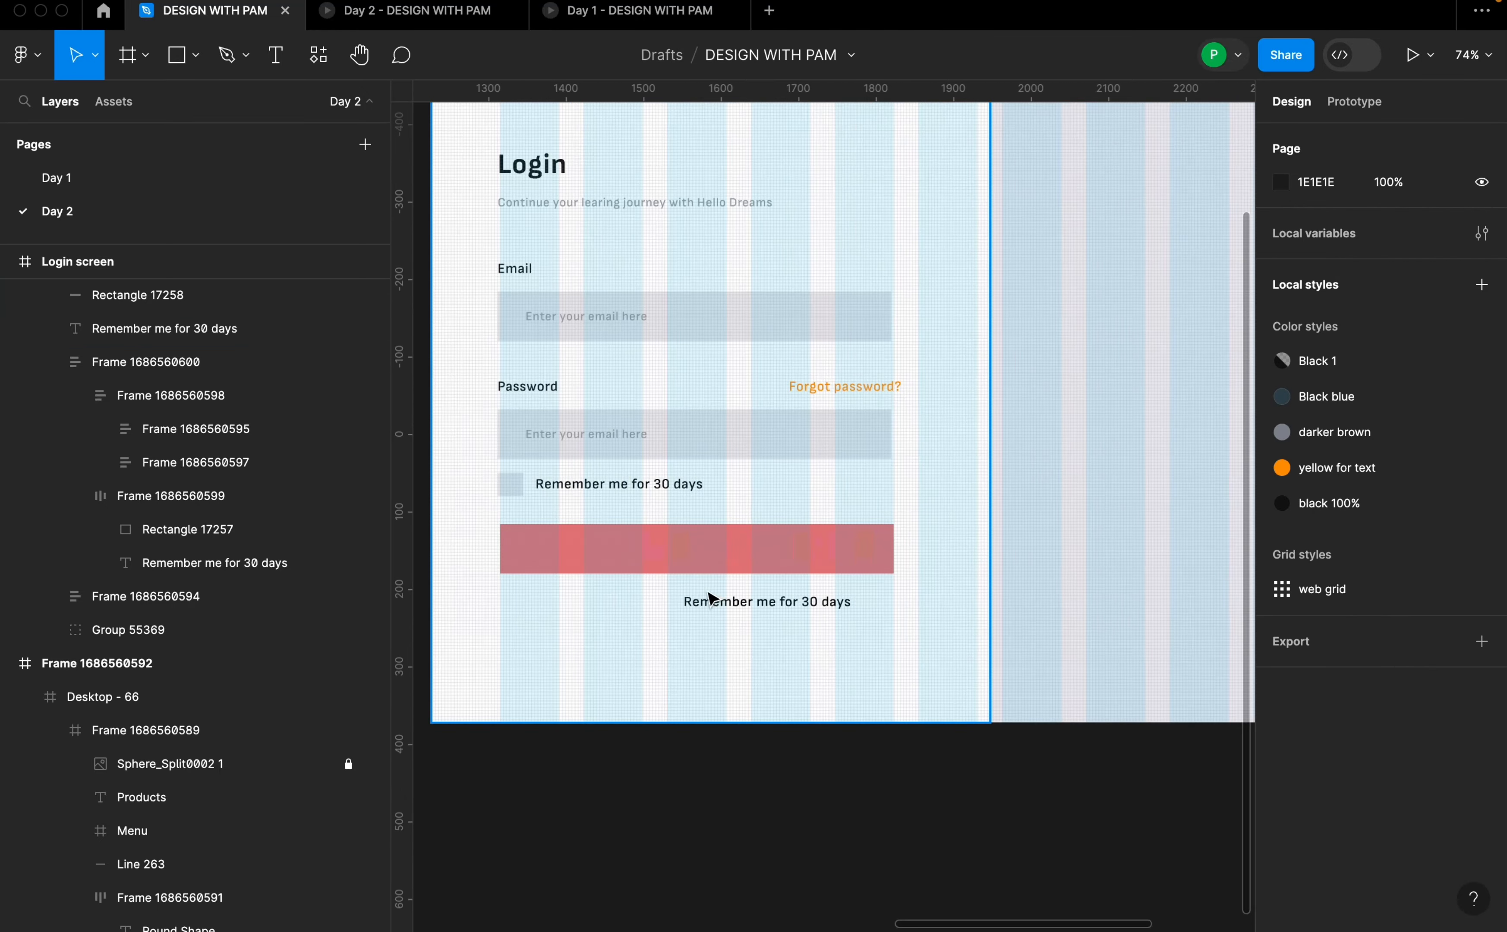
pyautogui.keyDown('alt'); pyautogui.moveTo(756, 618); pyautogui.dragTo(619, 534); pyautogui.keyUp('alt')
pyautogui.moveTo(760, 479); pyautogui.dragTo(973, 477)
pyautogui.doubleClick(935, 530)
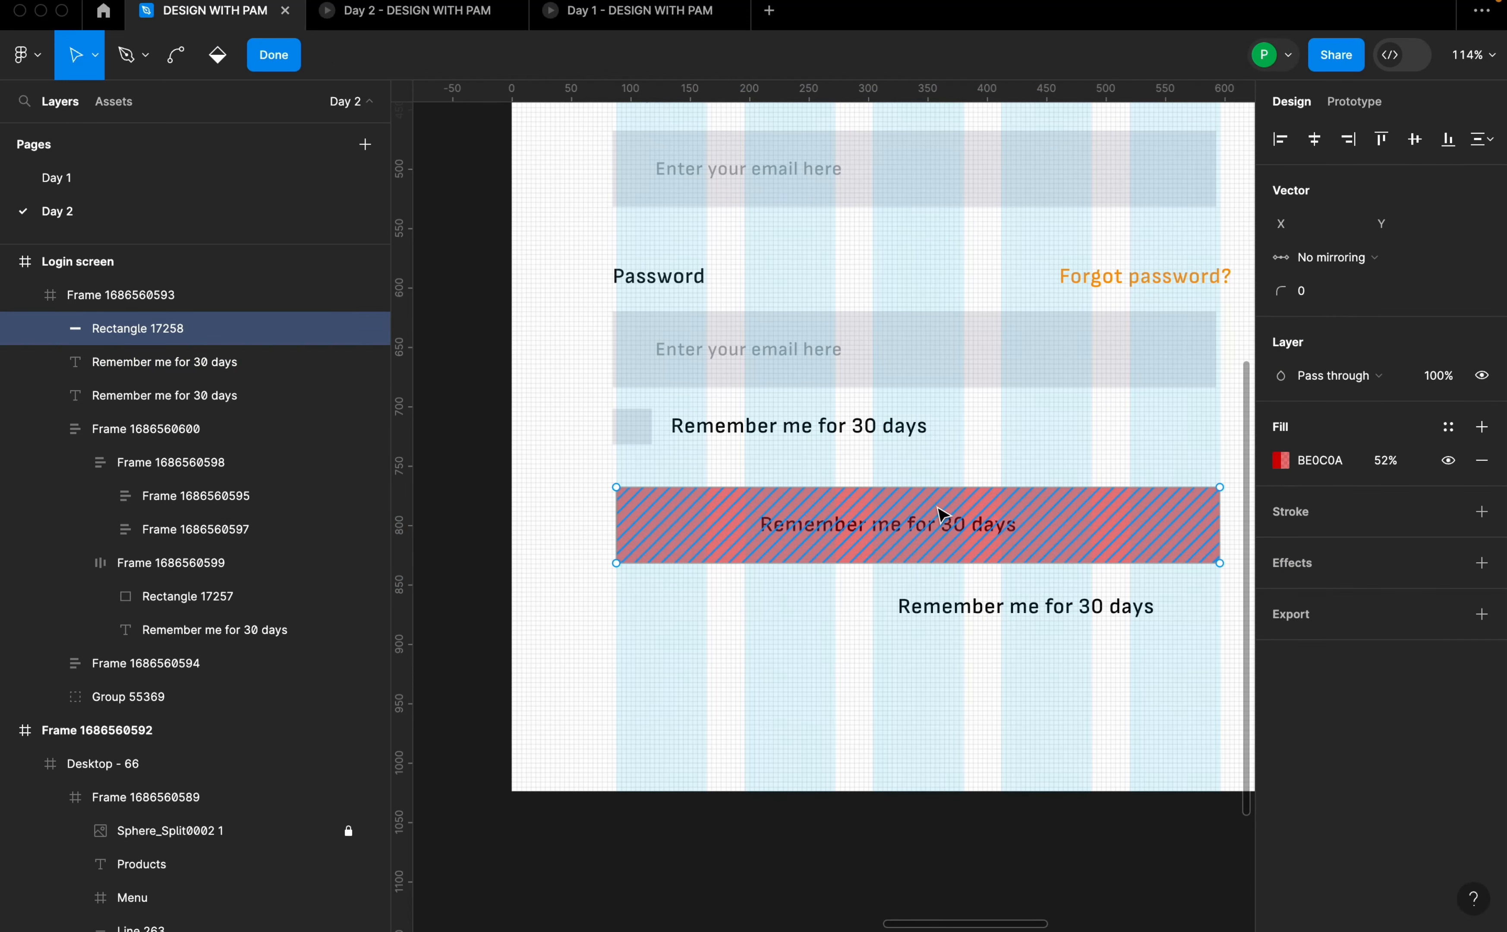
pyautogui.press('super+z')
pyautogui.press('super+z')
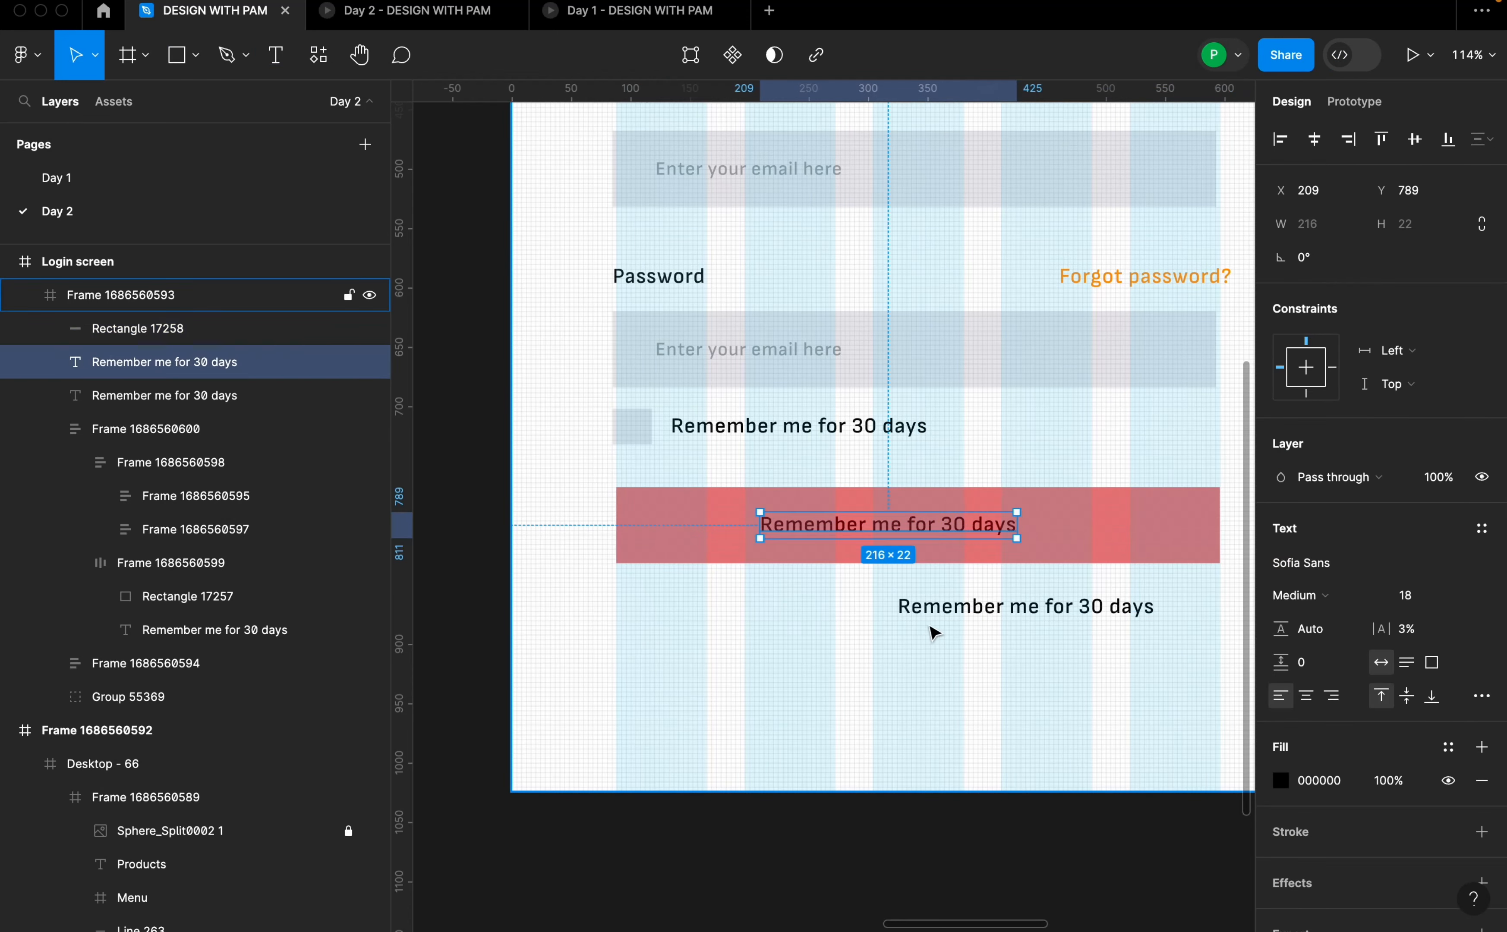
# - Move the copied text off the button to about X 177, Y 926 and change its wording to "Login"
pyautogui.moveTo(967, 532); pyautogui.dragTo(929, 698)
pyautogui.doubleClick(925, 688)
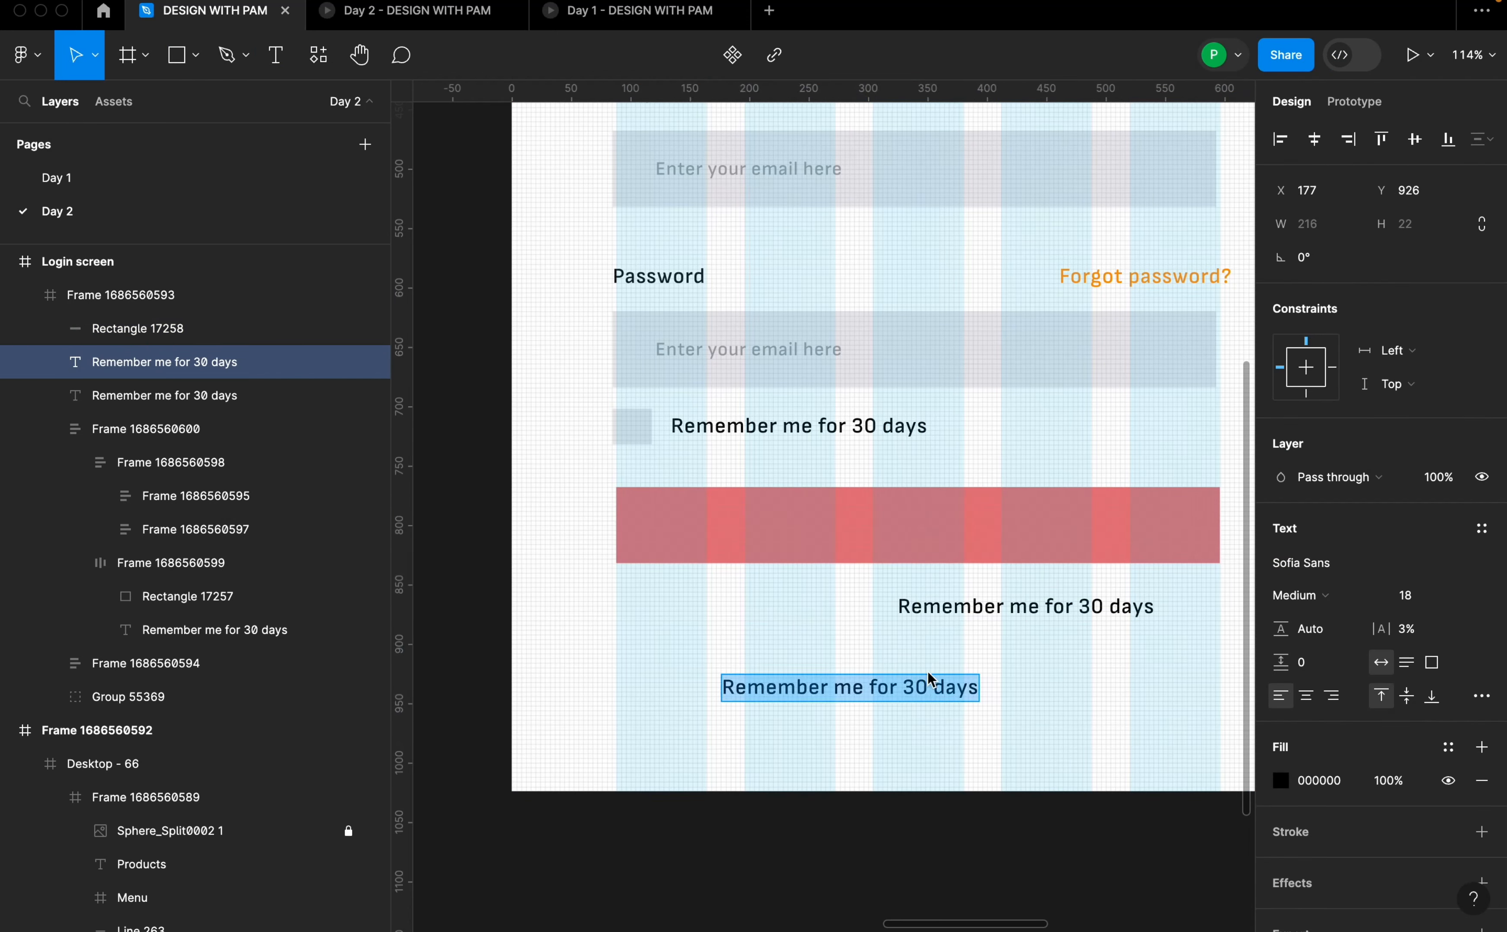
pyautogui.write('Login')
pyautogui.press('Escape')
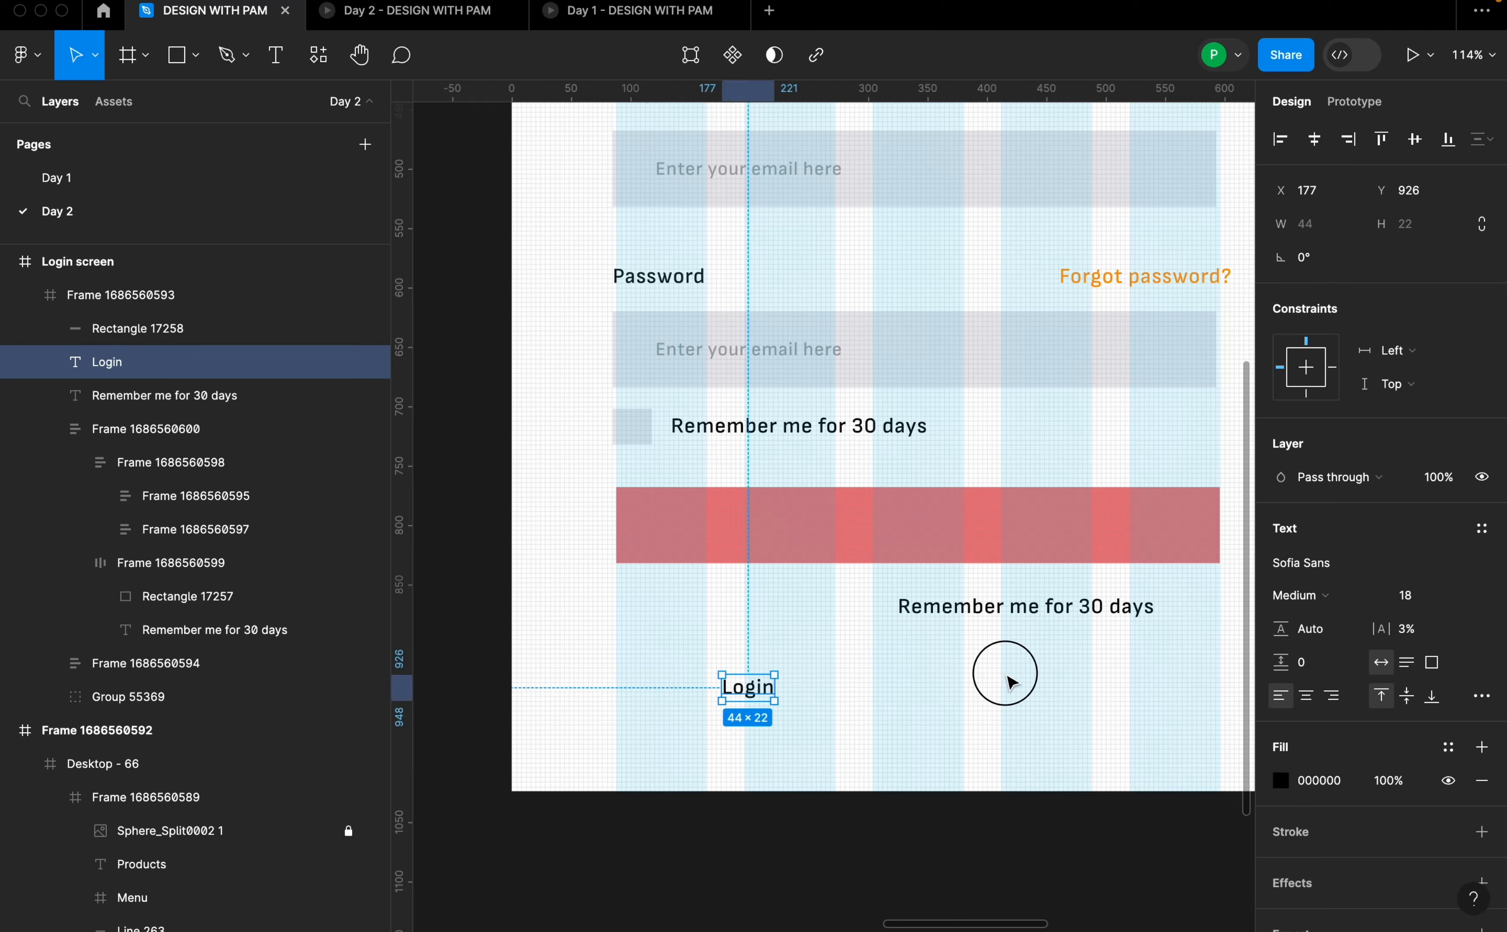
# - Place the "Login" text in the middle of the red button and set its font size to 24
pyautogui.moveTo(748, 688); pyautogui.dragTo(922, 531)
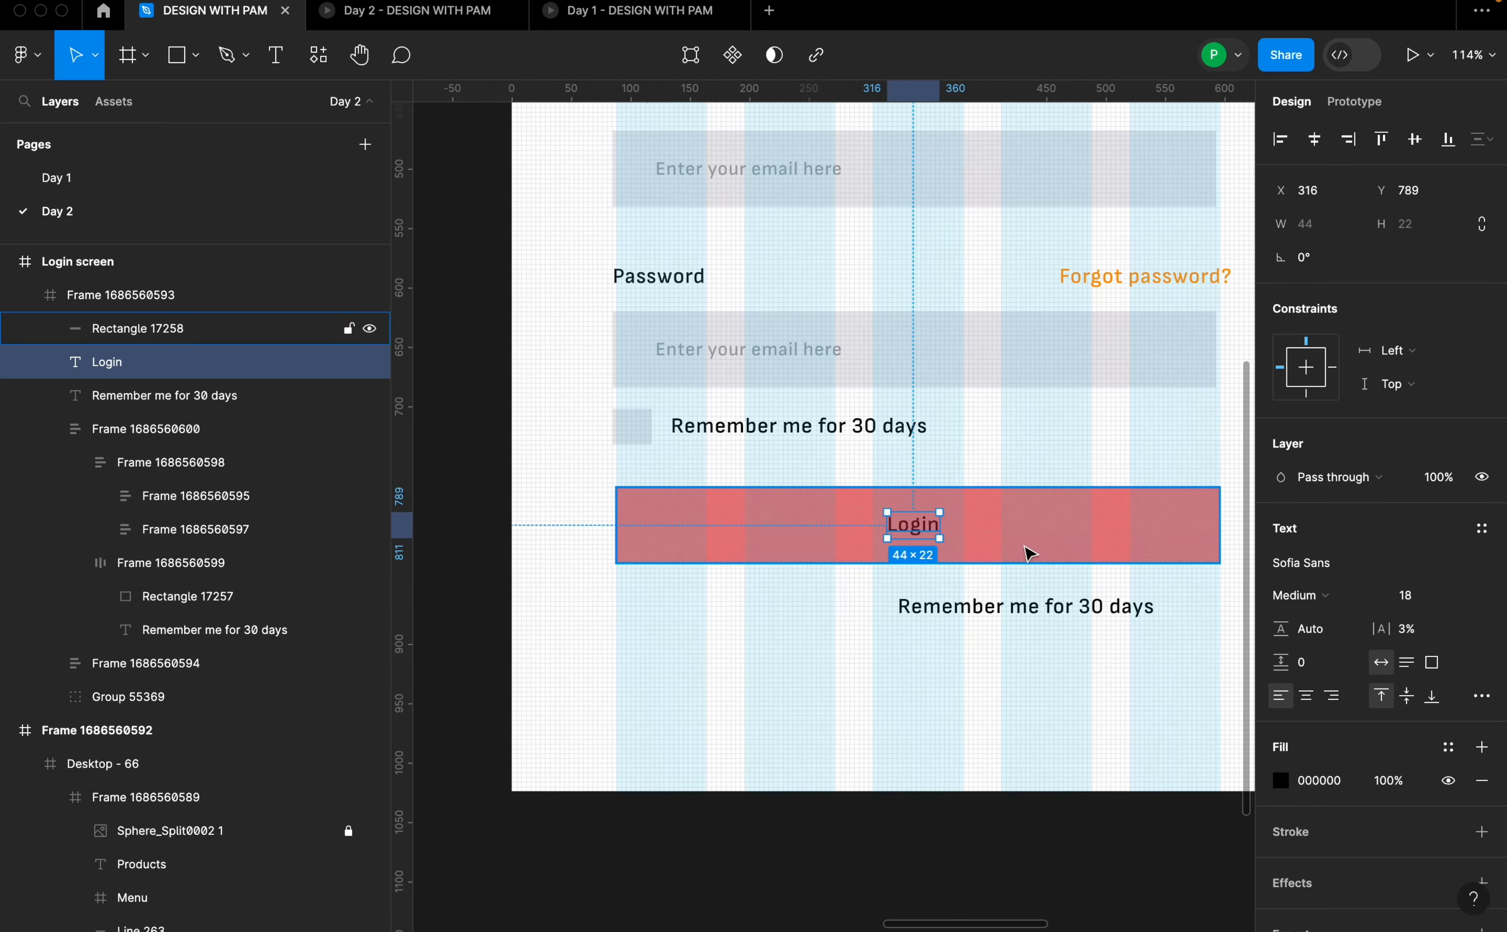
pyautogui.click(1459, 598)
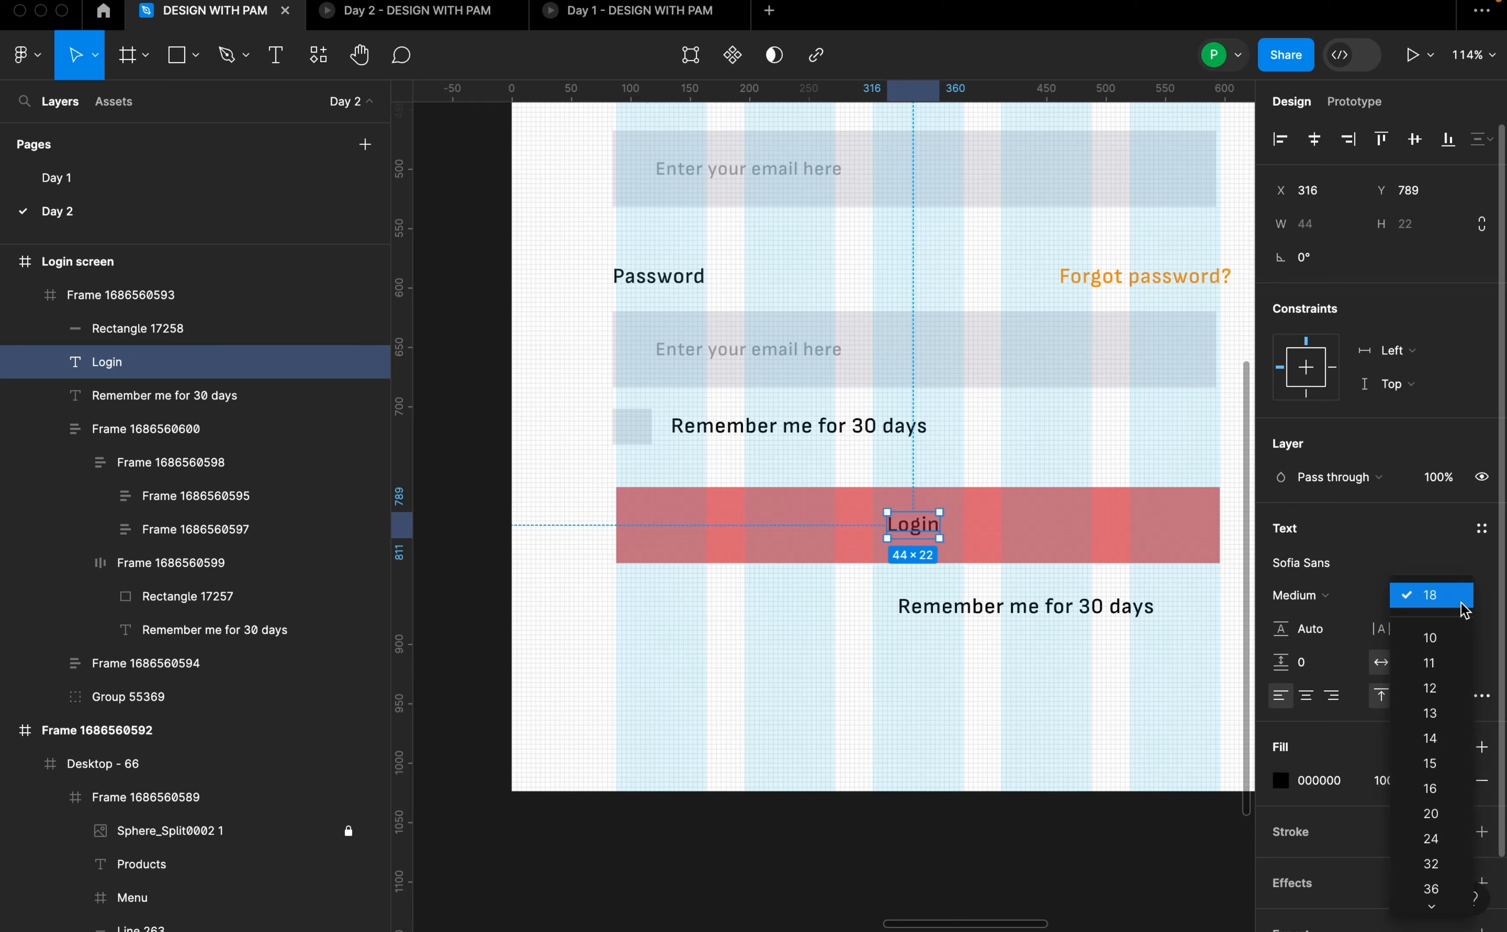
pyautogui.click(1433, 840)
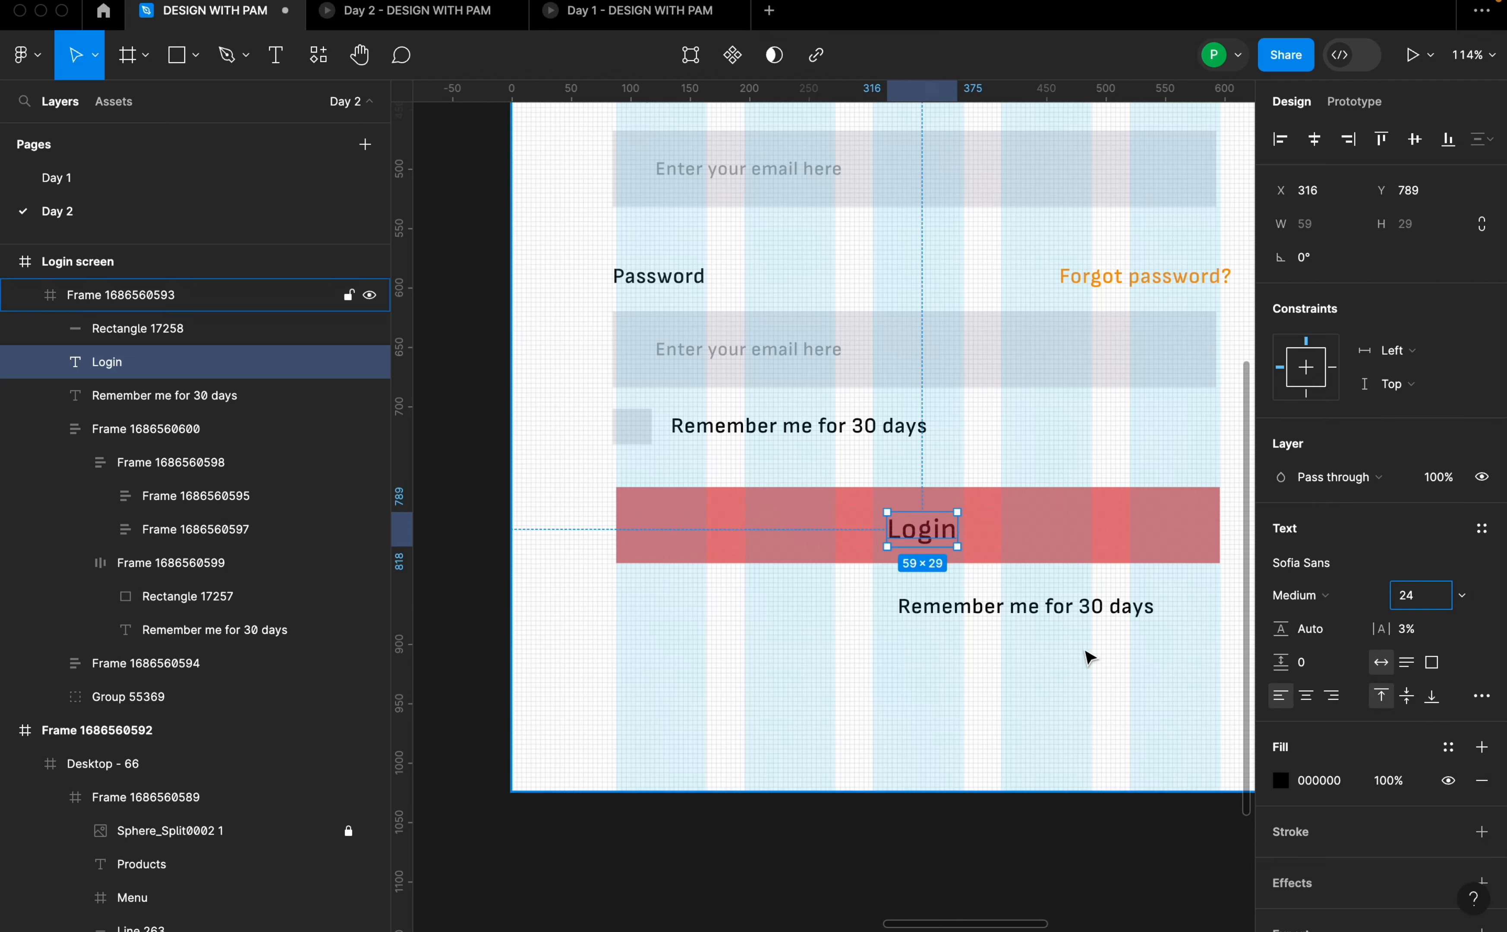
# - Center the "Login" text horizontally and vertically on the red button rectangle
pyautogui.keyDown('shift'); pyautogui.click(992, 529); pyautogui.keyUp('shift')
pyautogui.click(1314, 141)
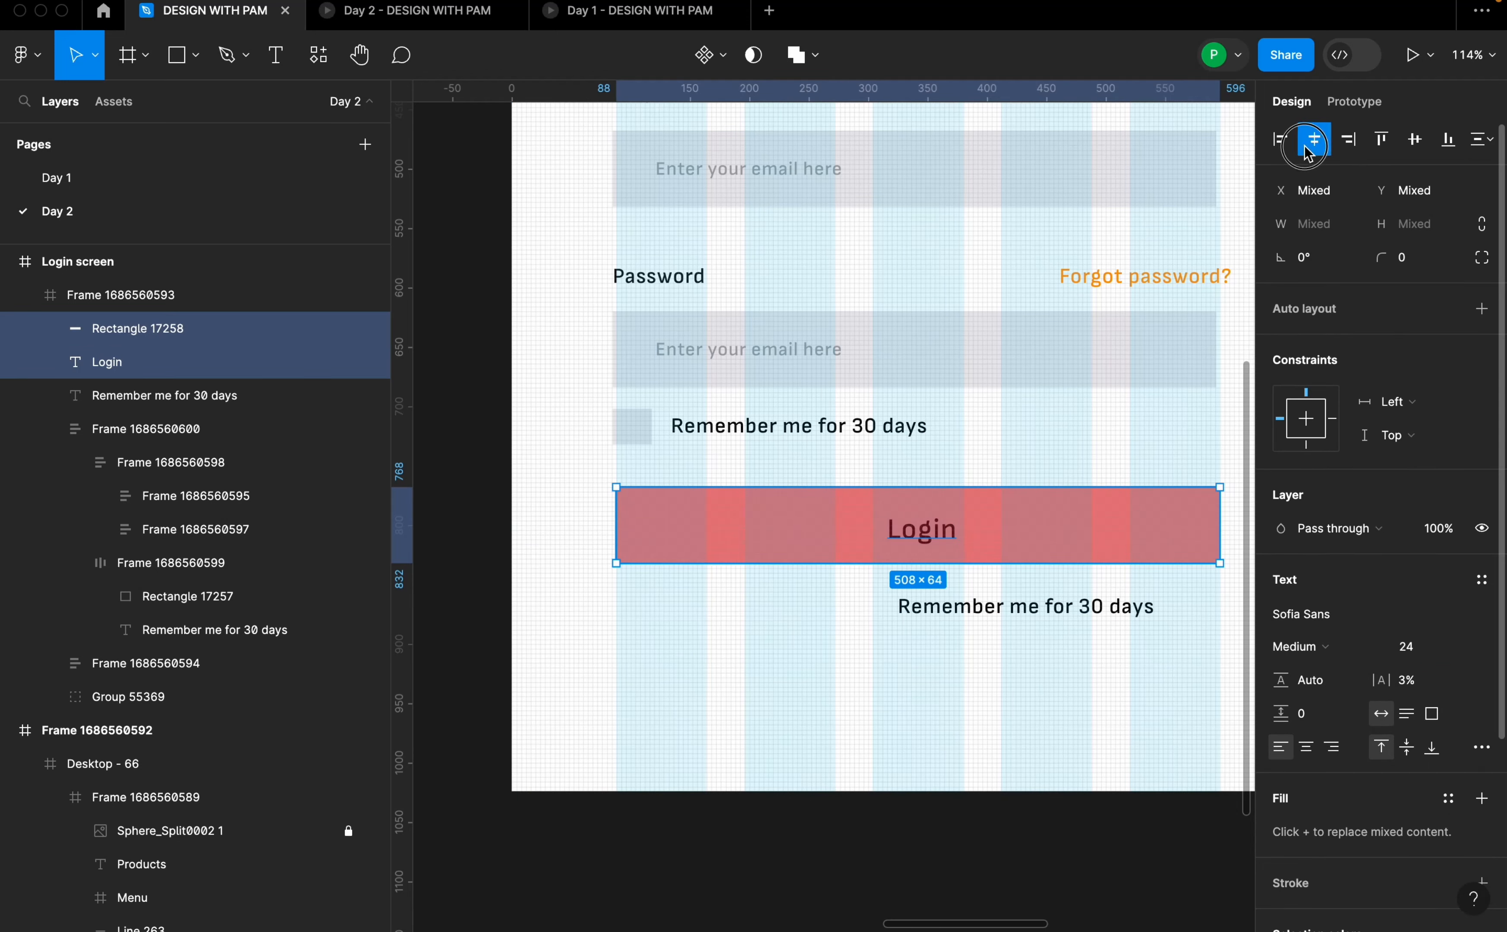
pyautogui.click(1415, 140)
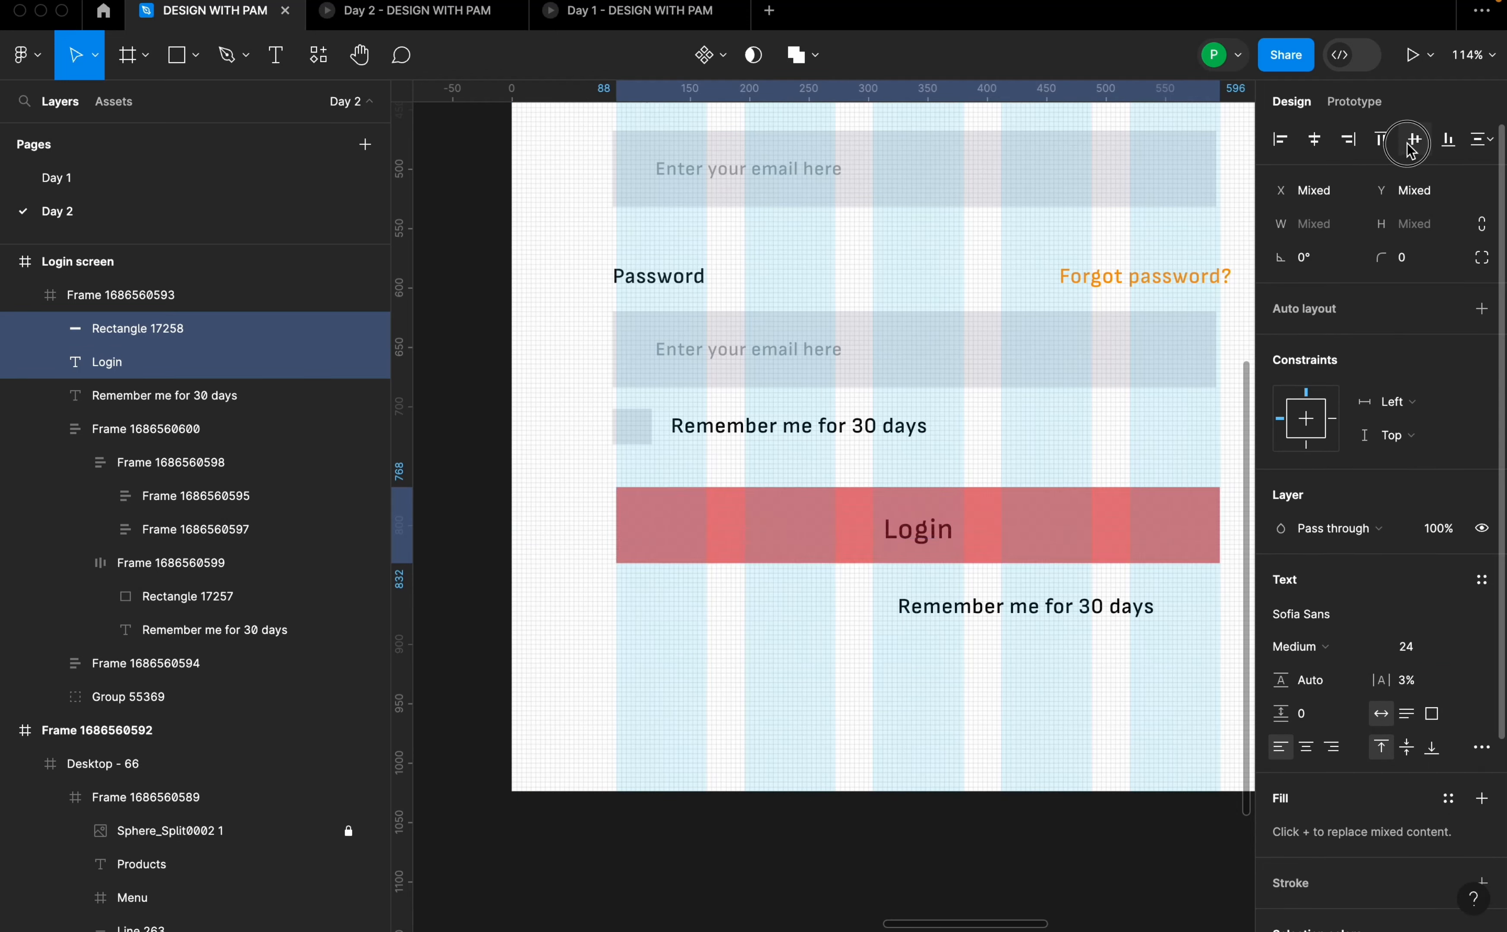
# - Reorder the "Login" text layer above the red button rectangle in the layer stack
pyautogui.click(979, 527)
pyautogui.doubleClick(931, 533)
pyautogui.click(1115, 548)
pyautogui.click(919, 538)
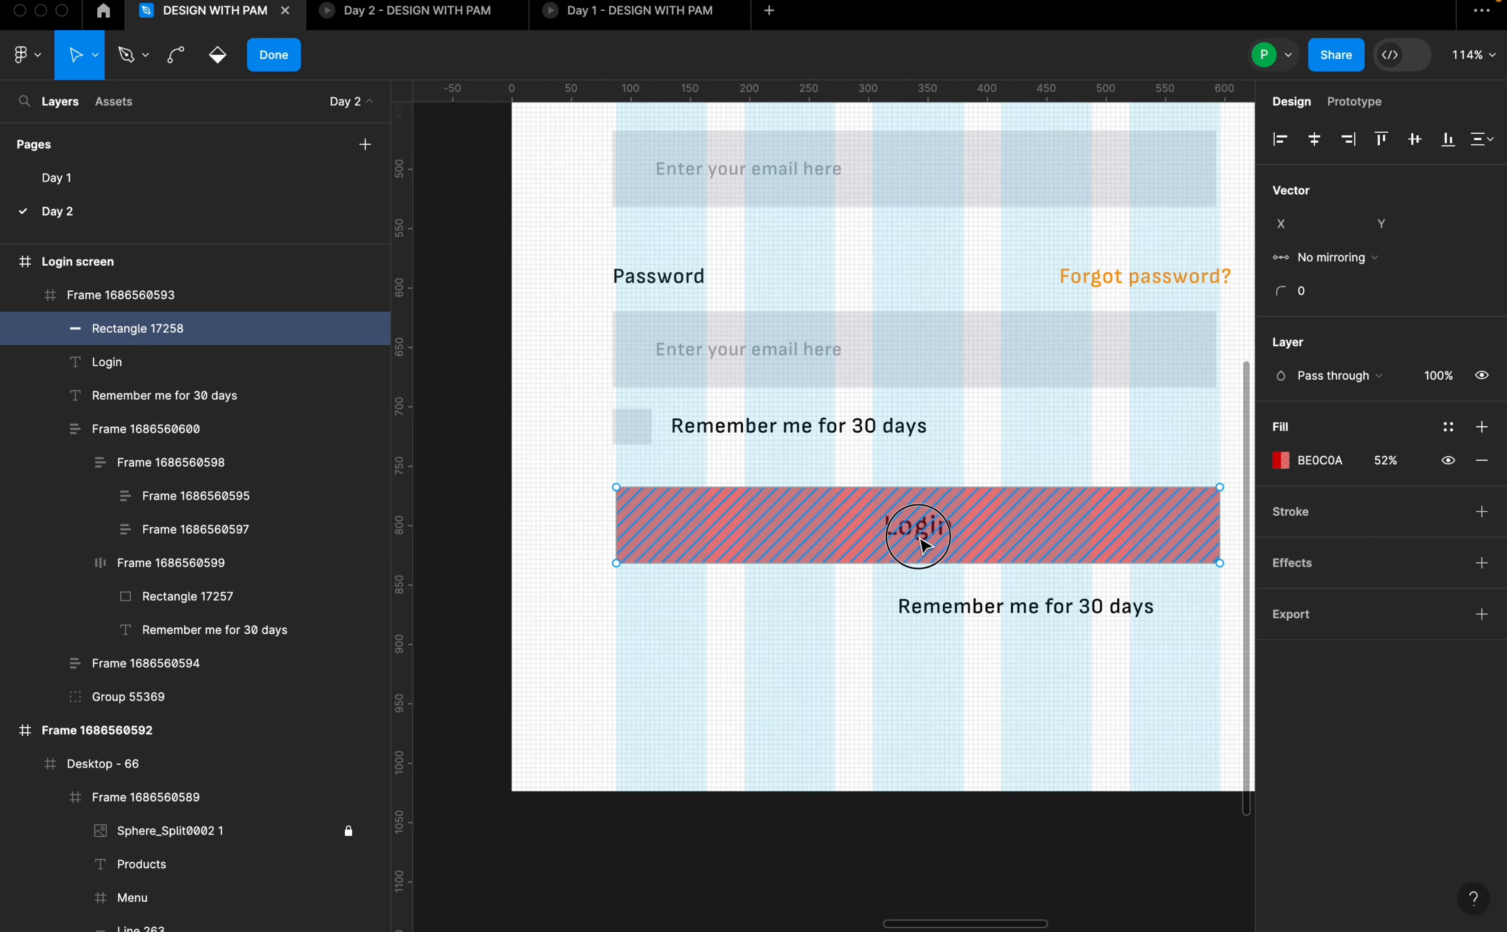
pyautogui.press('Escape')
pyautogui.click(163, 364)
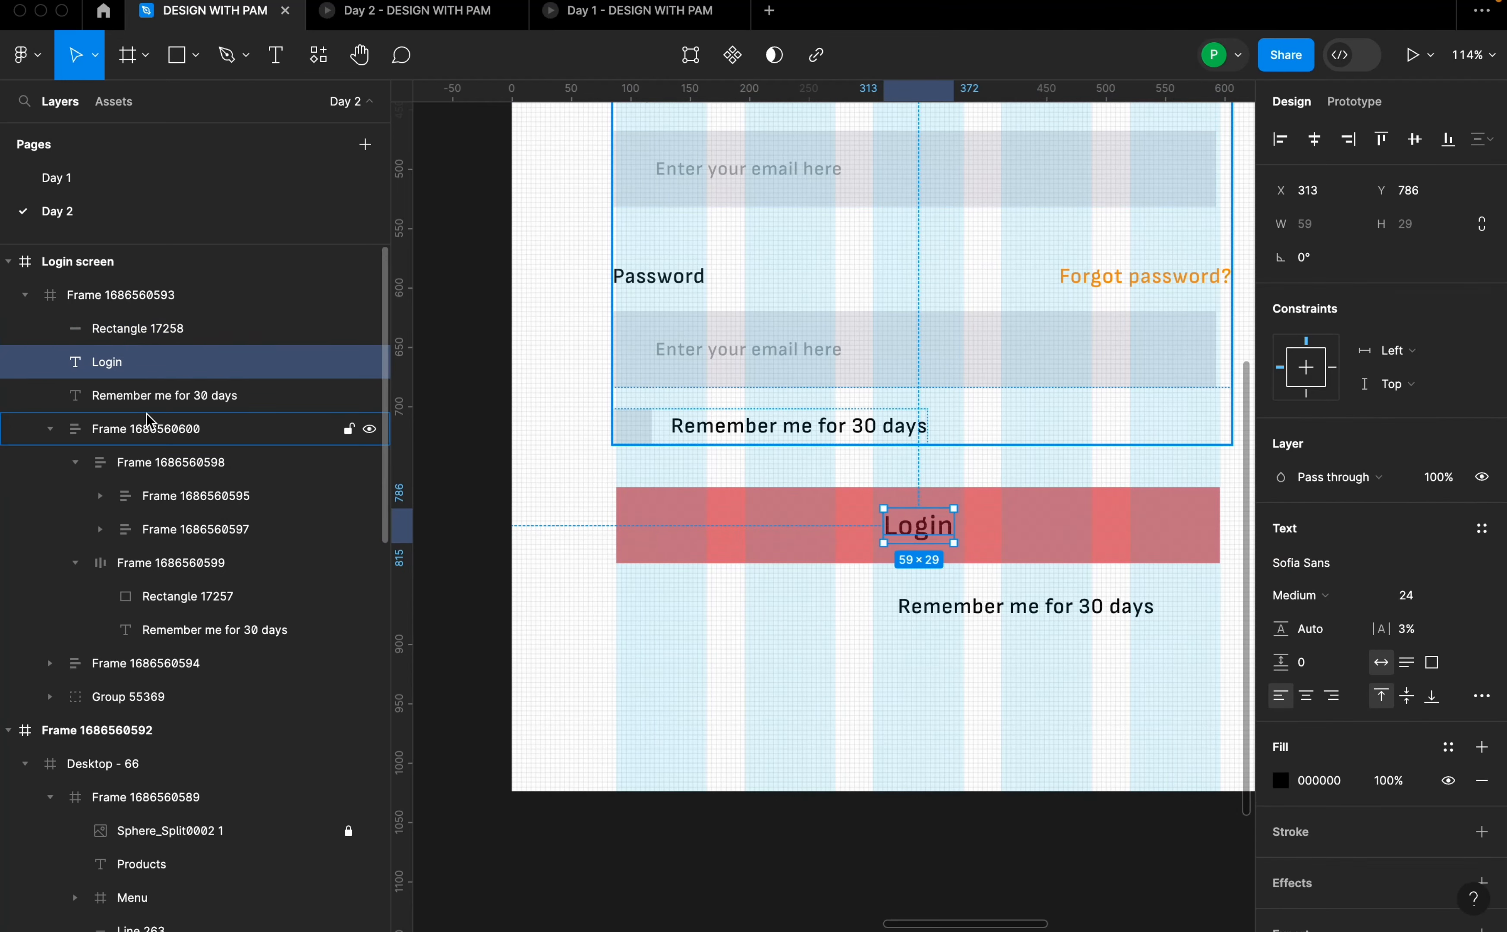
pyautogui.moveTo(195, 372); pyautogui.dragTo(162, 316)
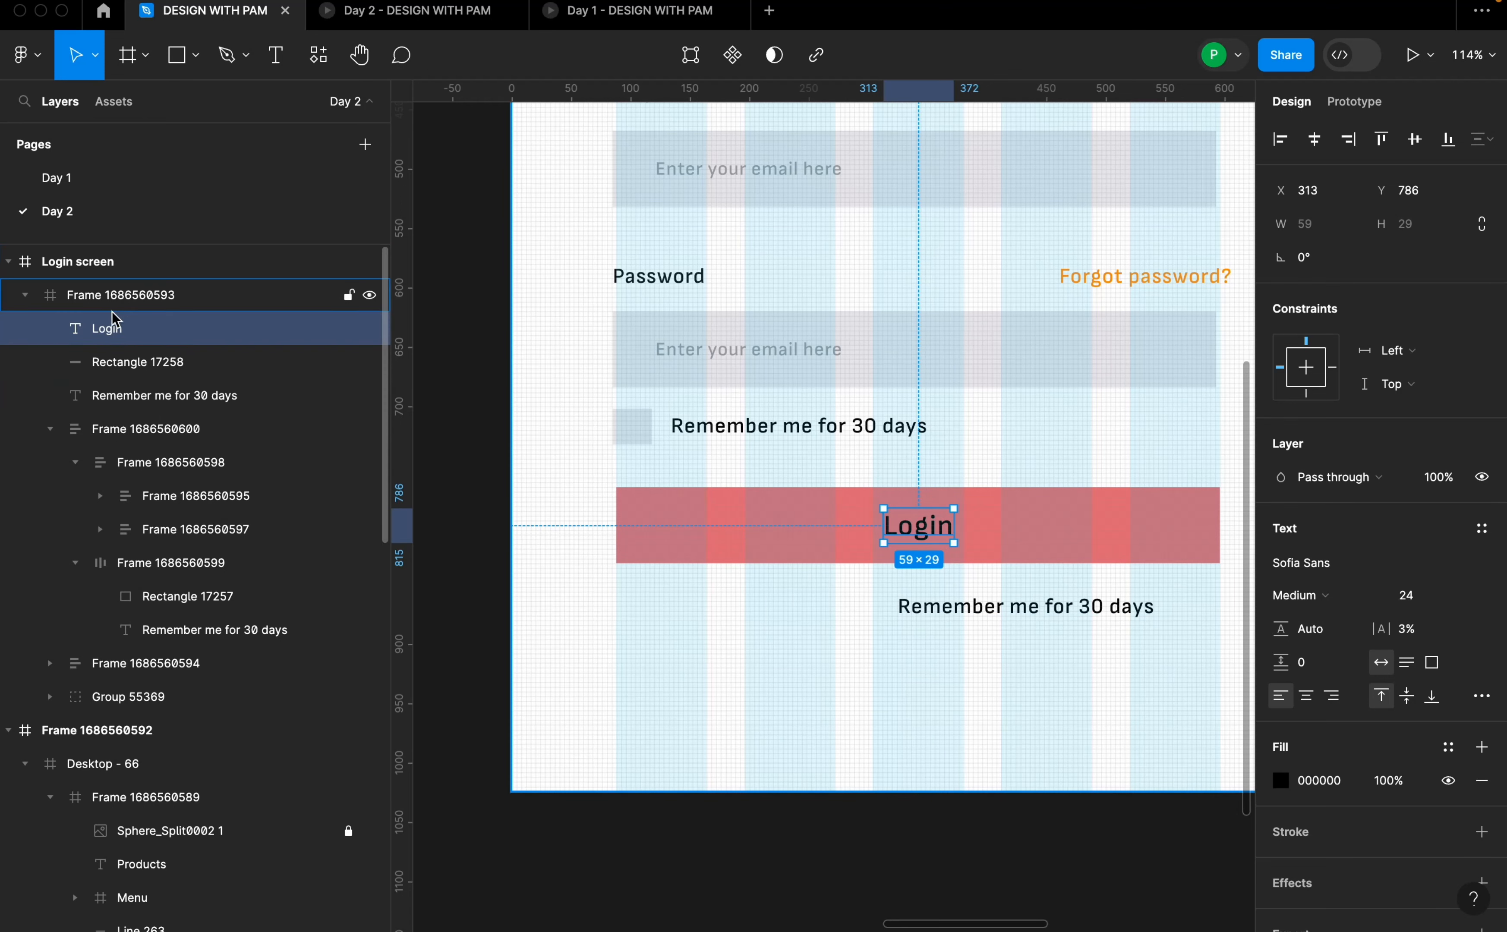
pyautogui.click(140, 375)
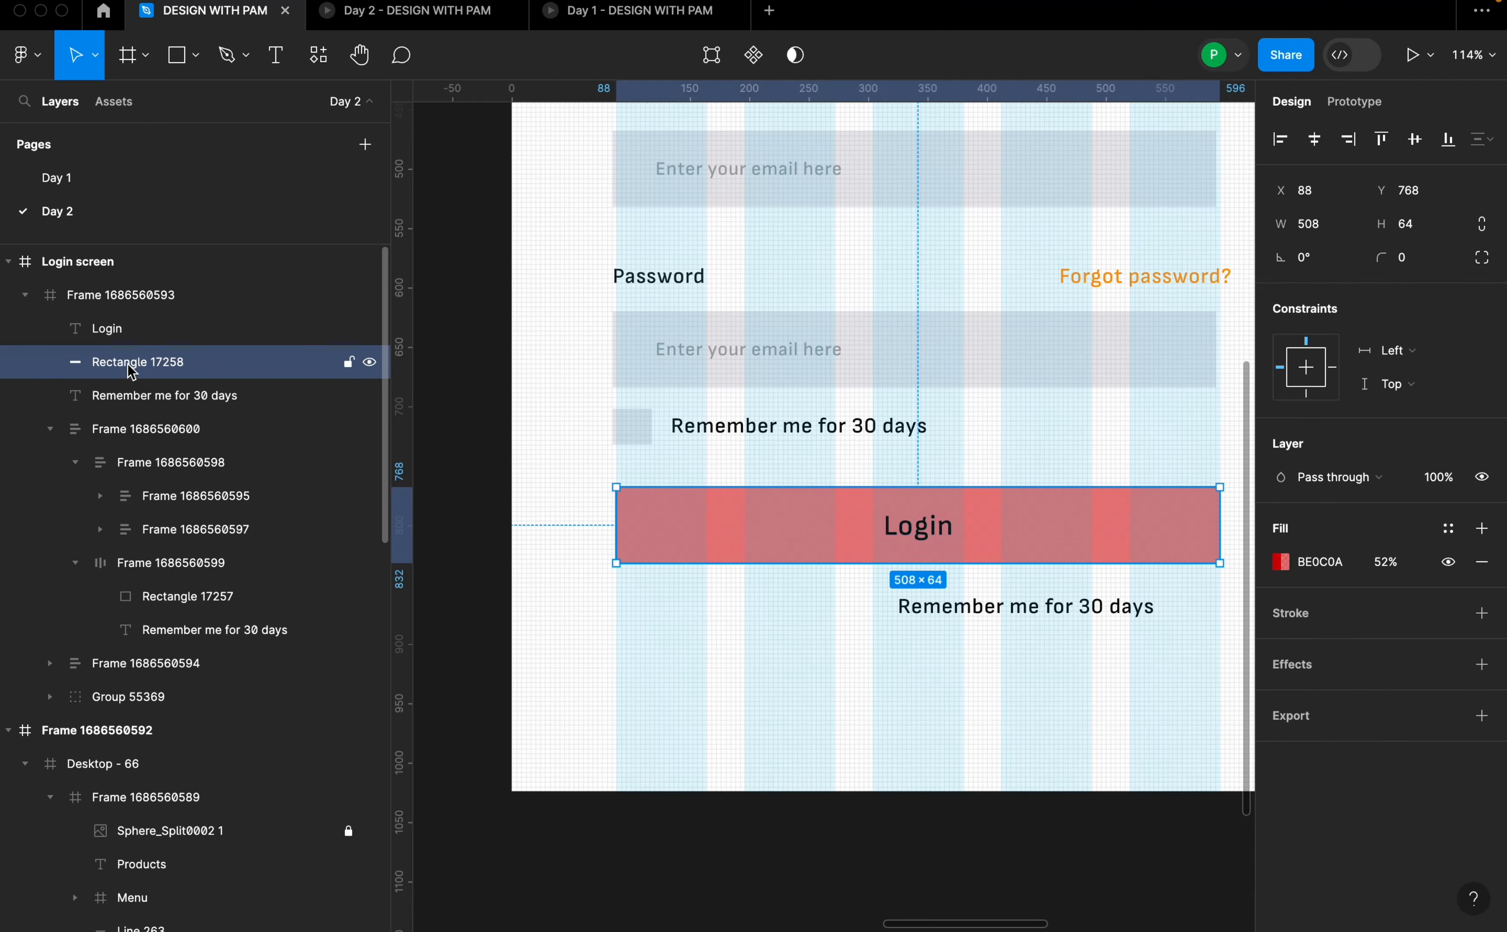
# - Set the "Login" button text fill to white (FFFFFF) and its font weight to ExtraBold
pyautogui.click(113, 332)
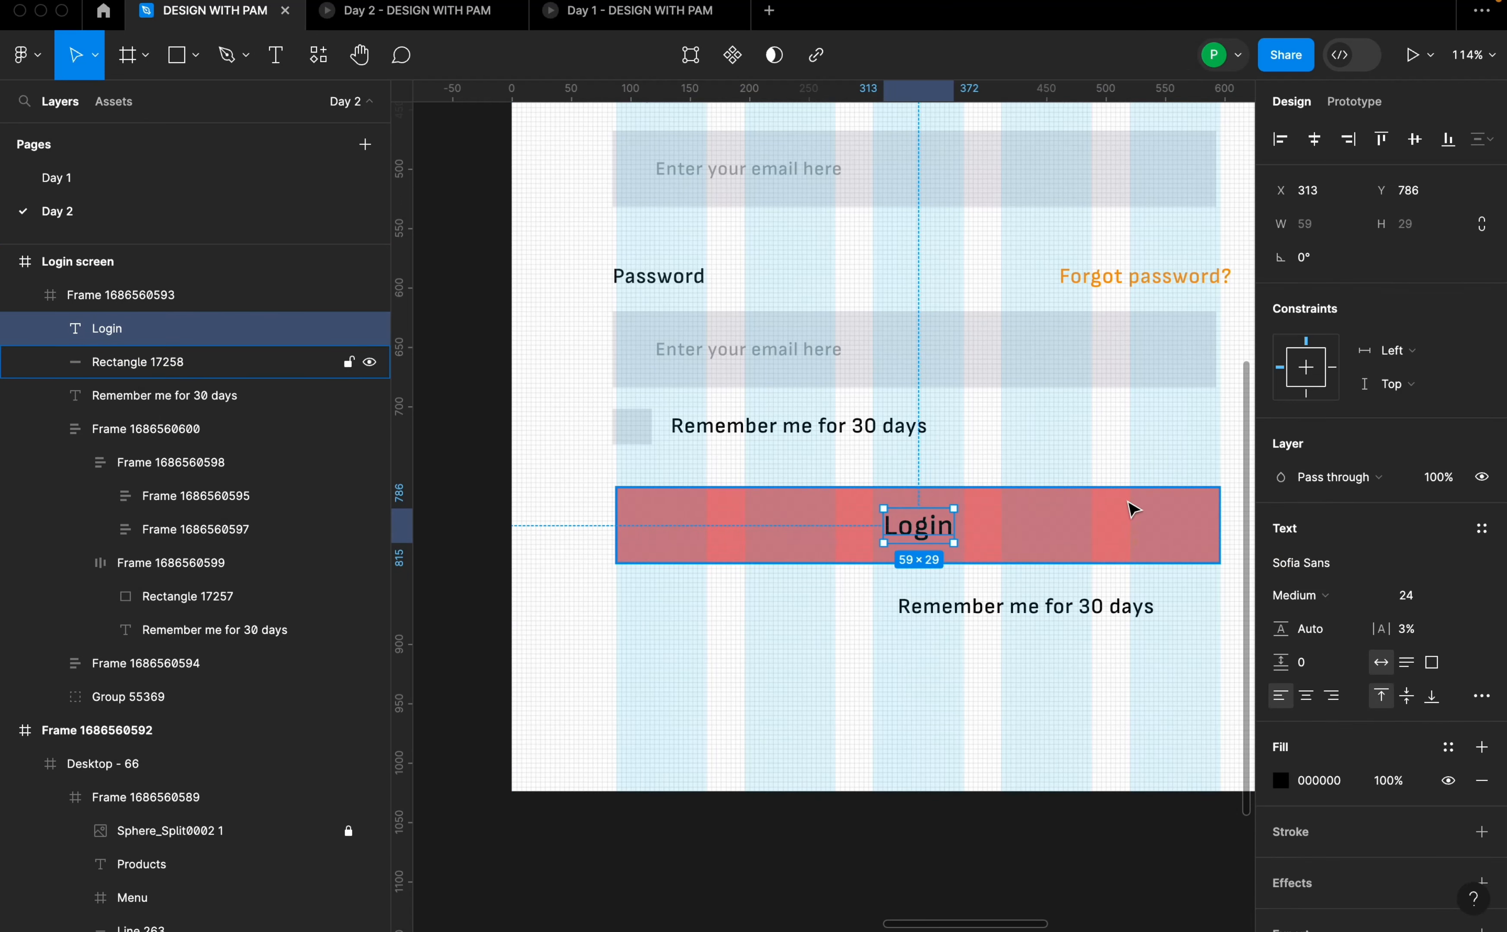
pyautogui.click(1280, 780)
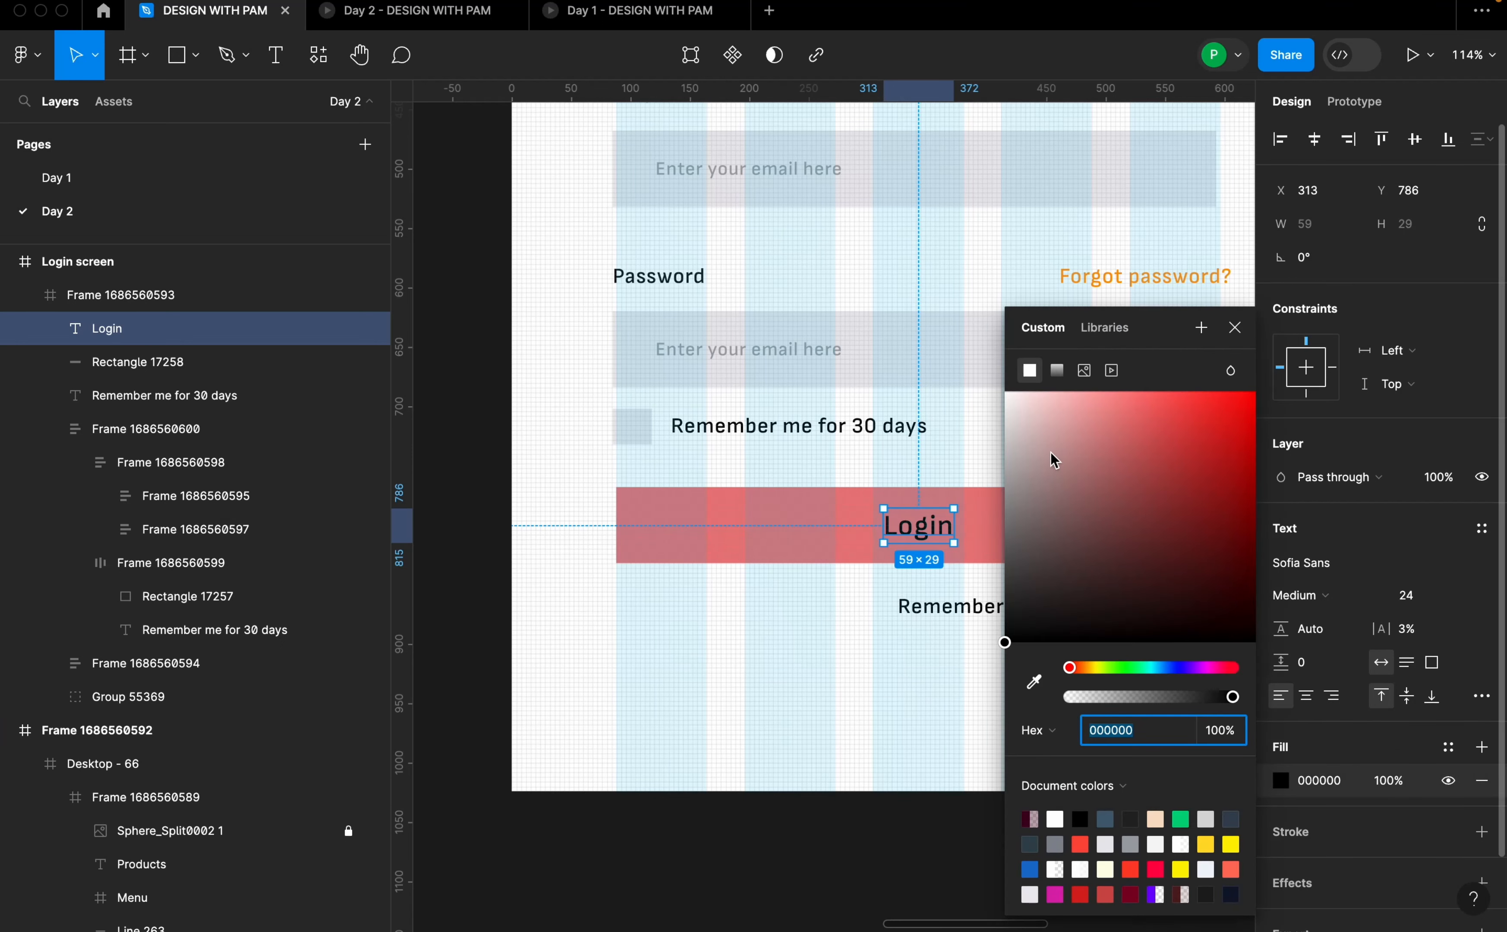
pyautogui.moveTo(1053, 460); pyautogui.dragTo(969, 381)
pyautogui.click(1202, 329)
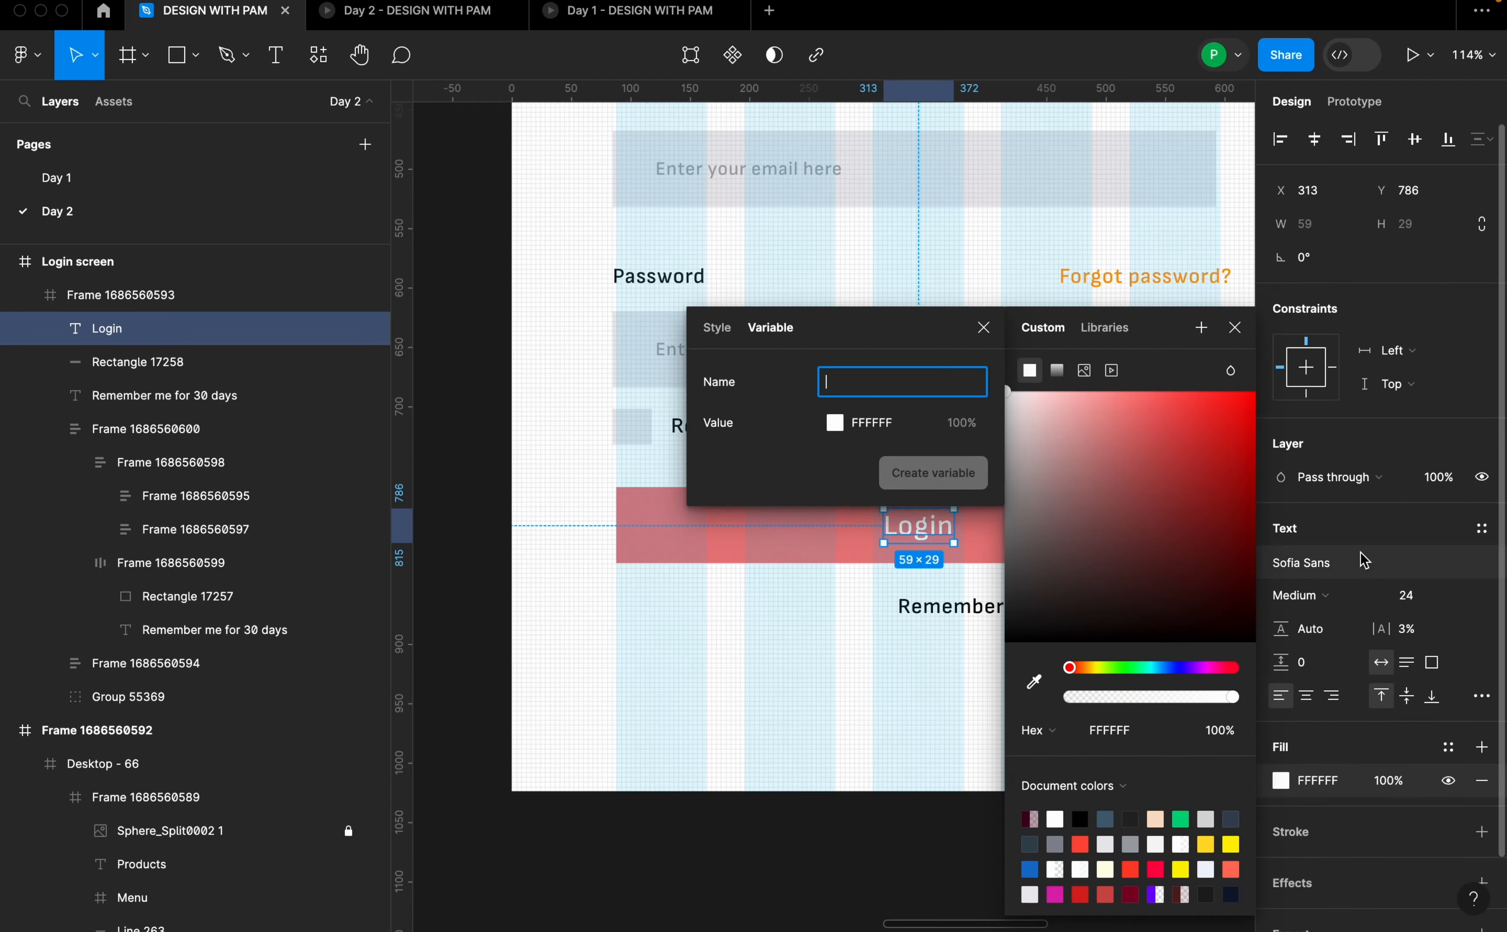
pyautogui.click(1235, 328)
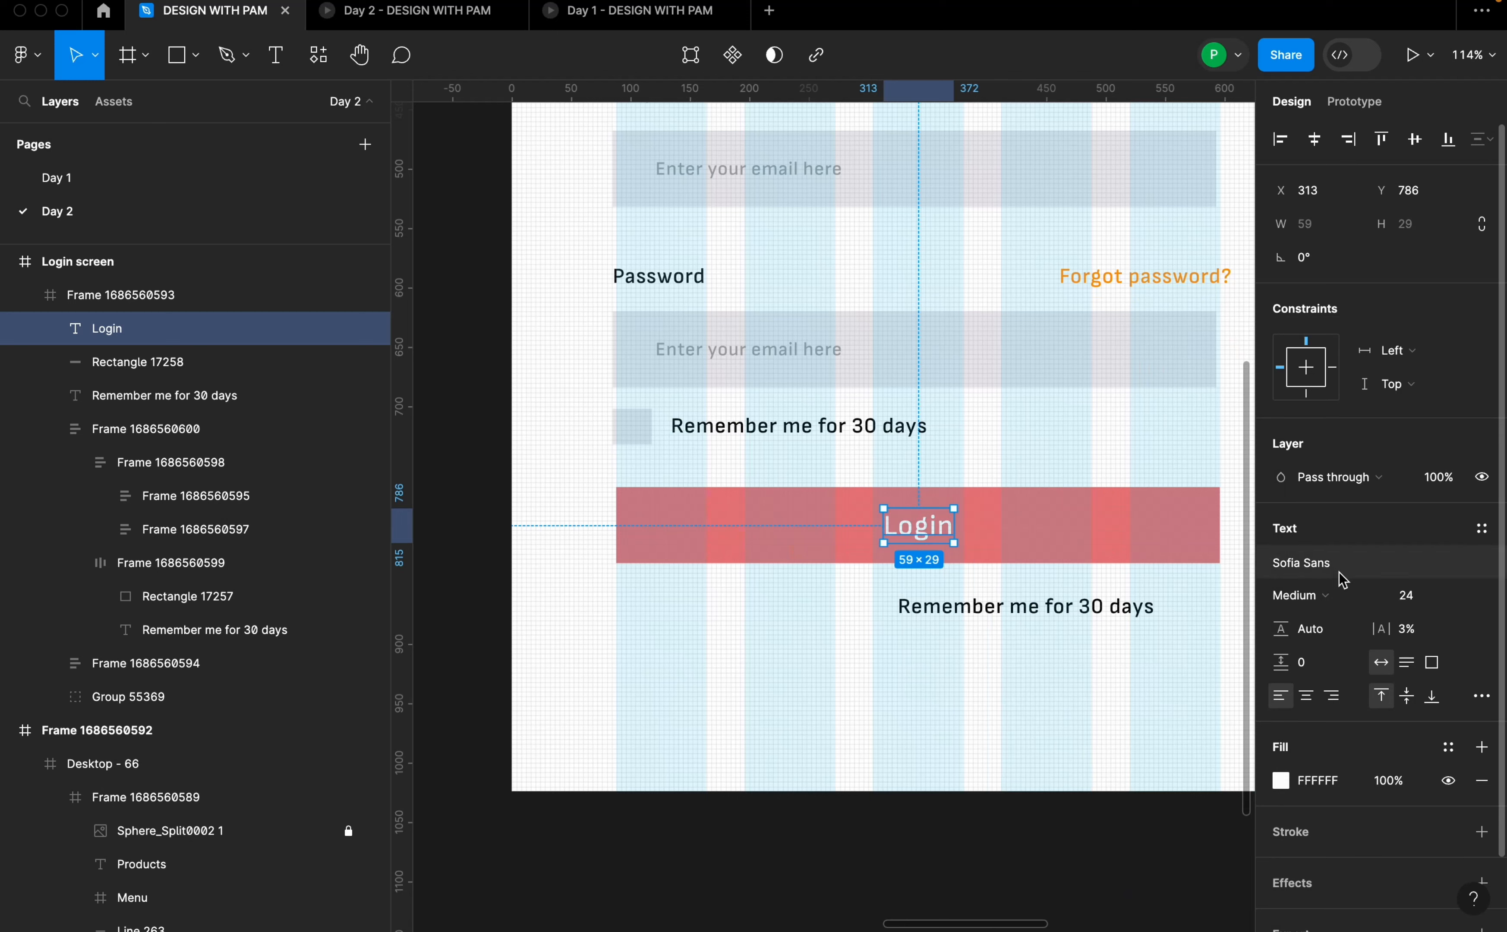
pyautogui.click(1324, 595)
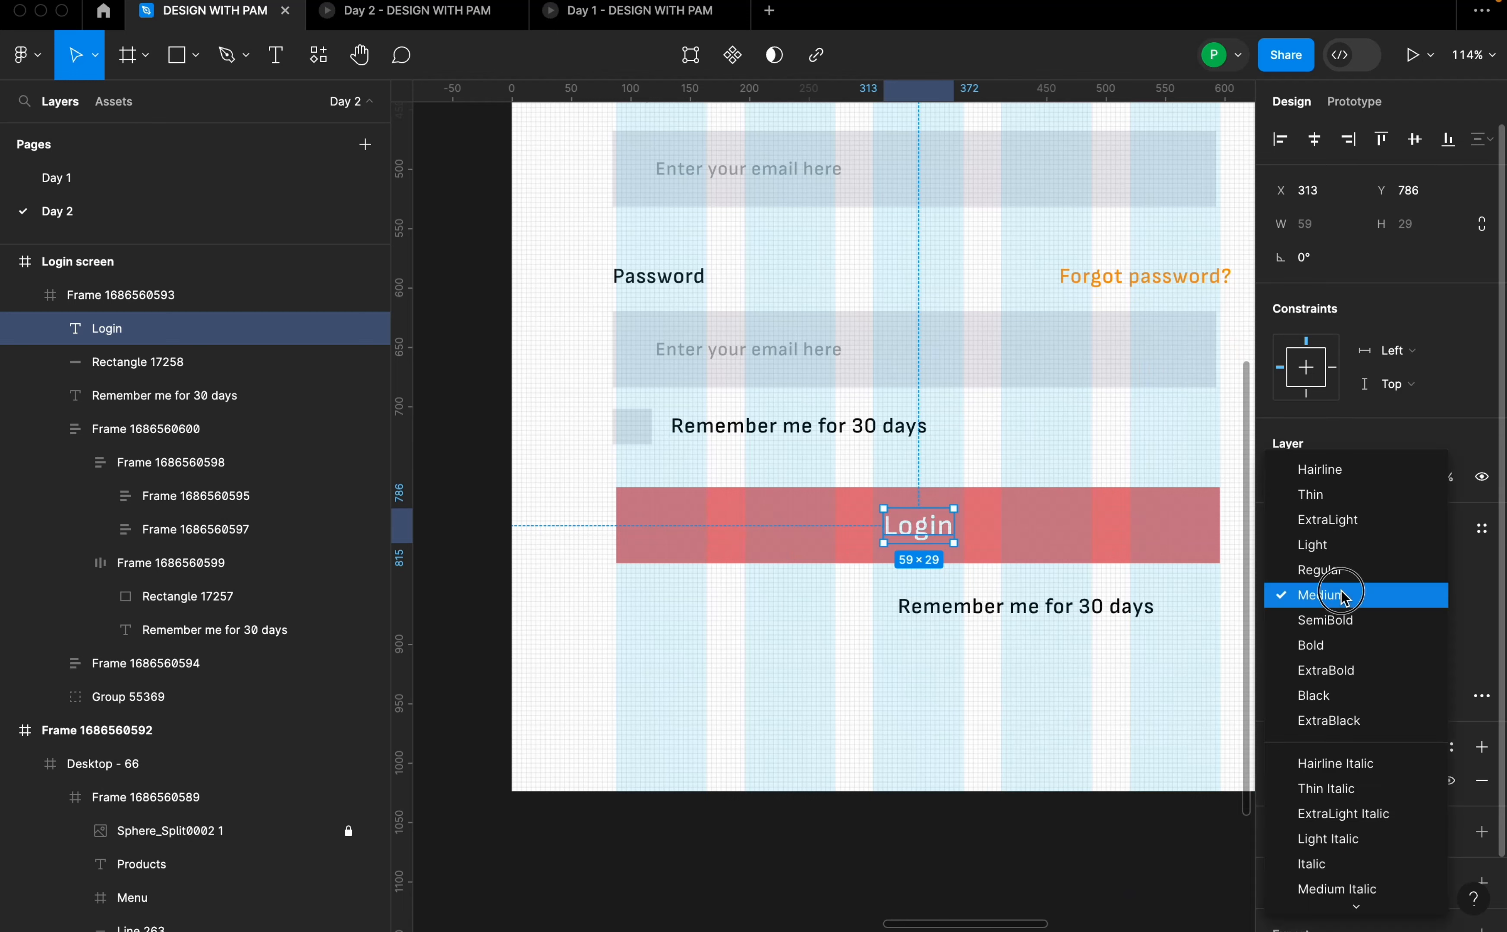
pyautogui.click(1357, 670)
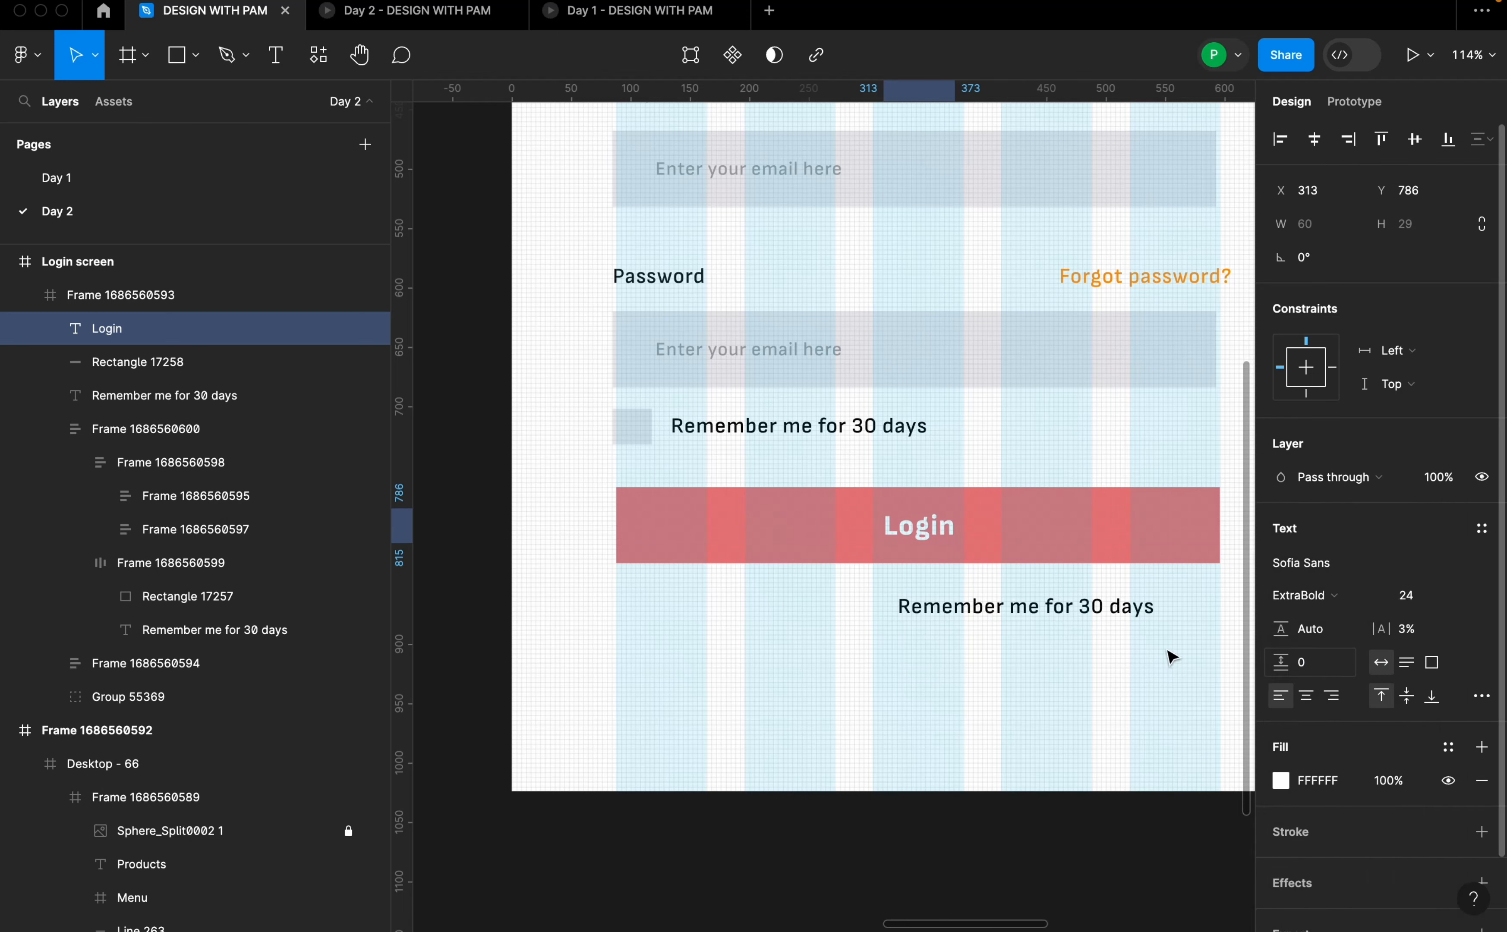
# - Group the "Login" text with the red button rectangle
pyautogui.keyDown('shift'); pyautogui.click(994, 542); pyautogui.keyUp('shift')
pyautogui.rightClick(996, 531)
pyautogui.click(994, 545)
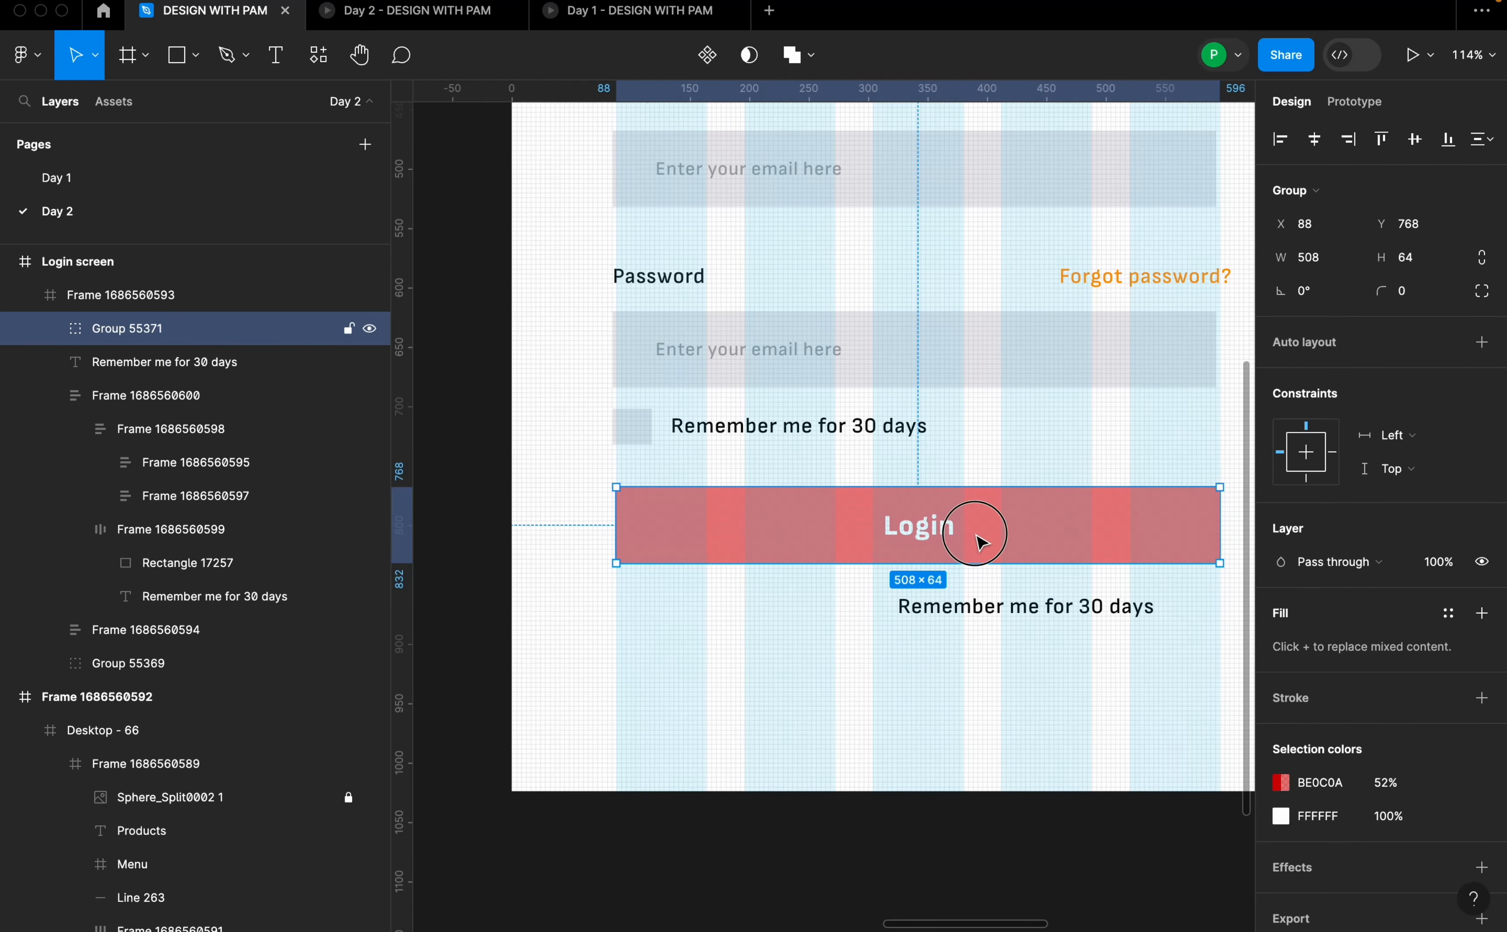
# - Move the loose "Remember me for 30 days" text below the button to about X 163, Y 868 and reword it "Dont have an account? Sign up"
pyautogui.scroll(-4, 806, 524)
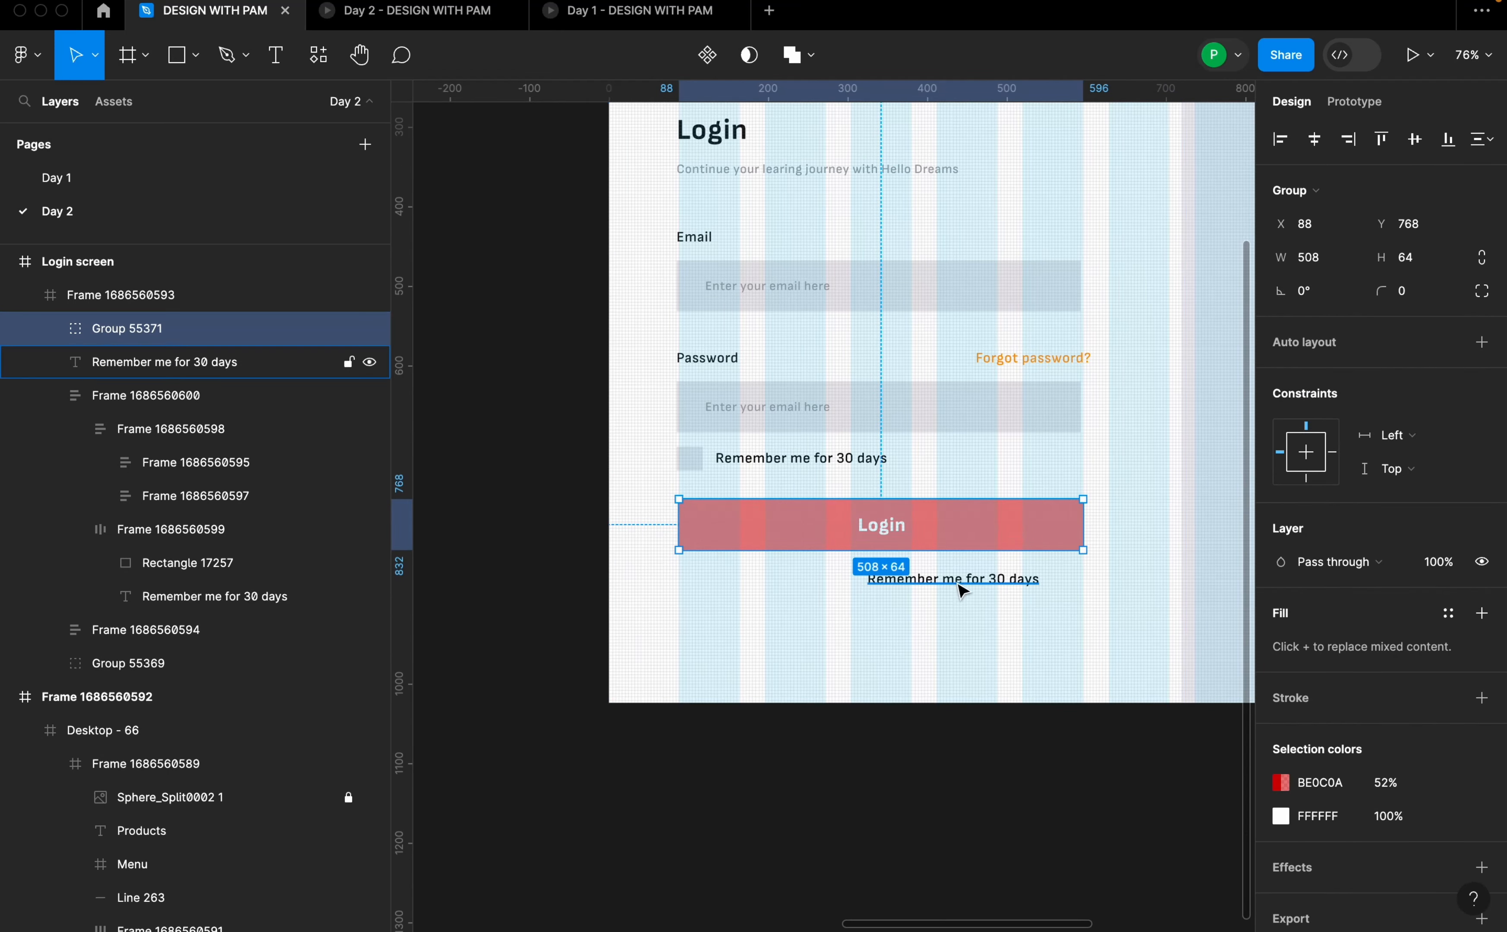
pyautogui.moveTo(962, 591); pyautogui.dragTo(861, 599)
pyautogui.doubleClick(857, 587)
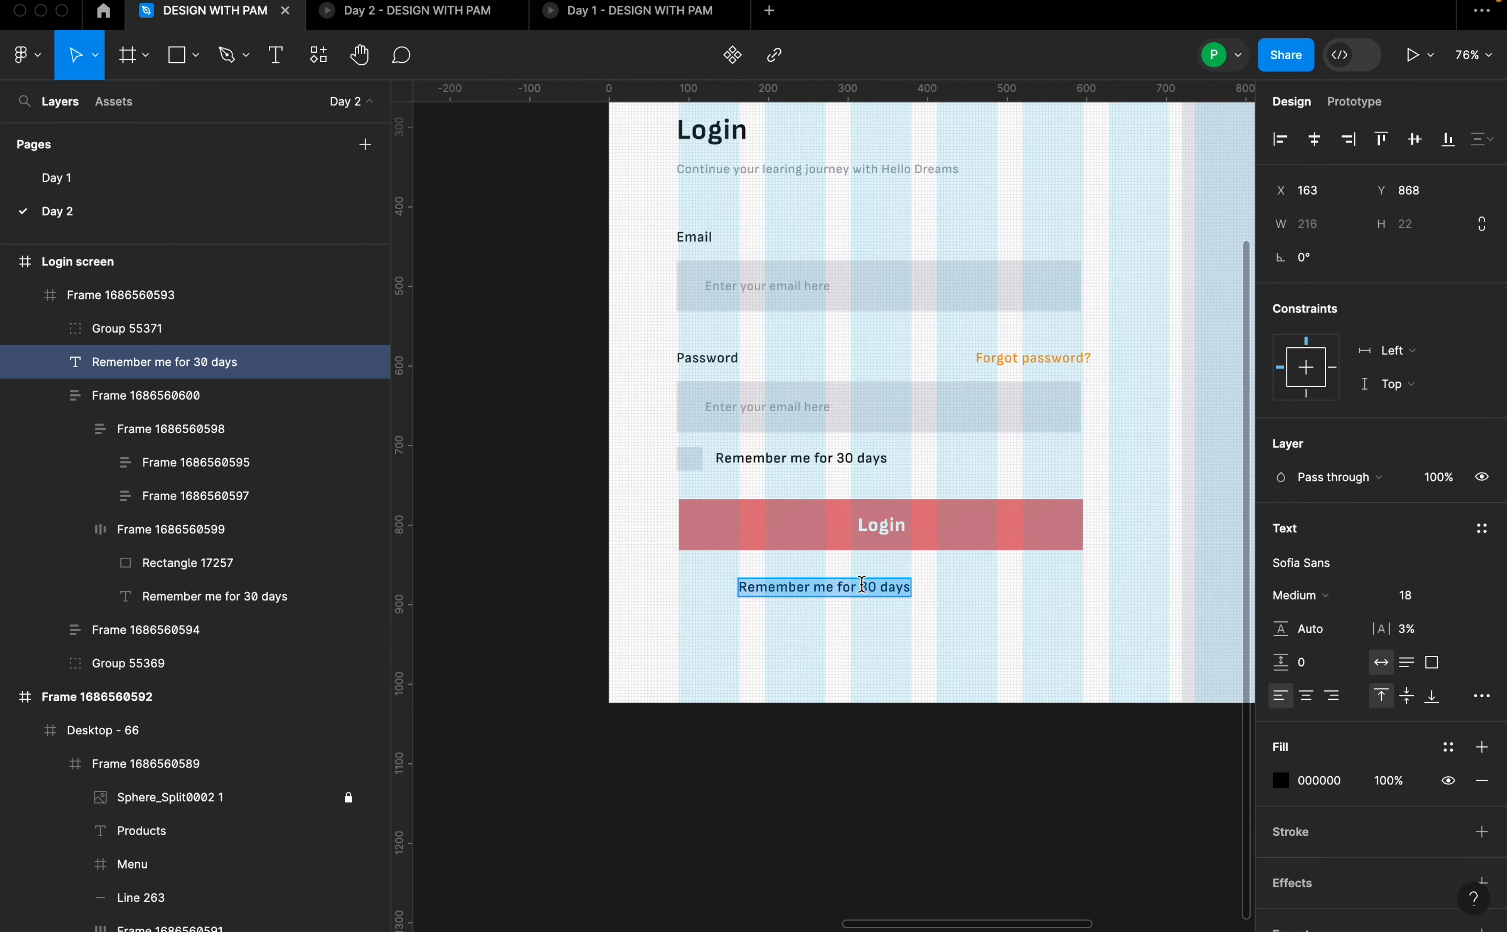
pyautogui.press('shift')
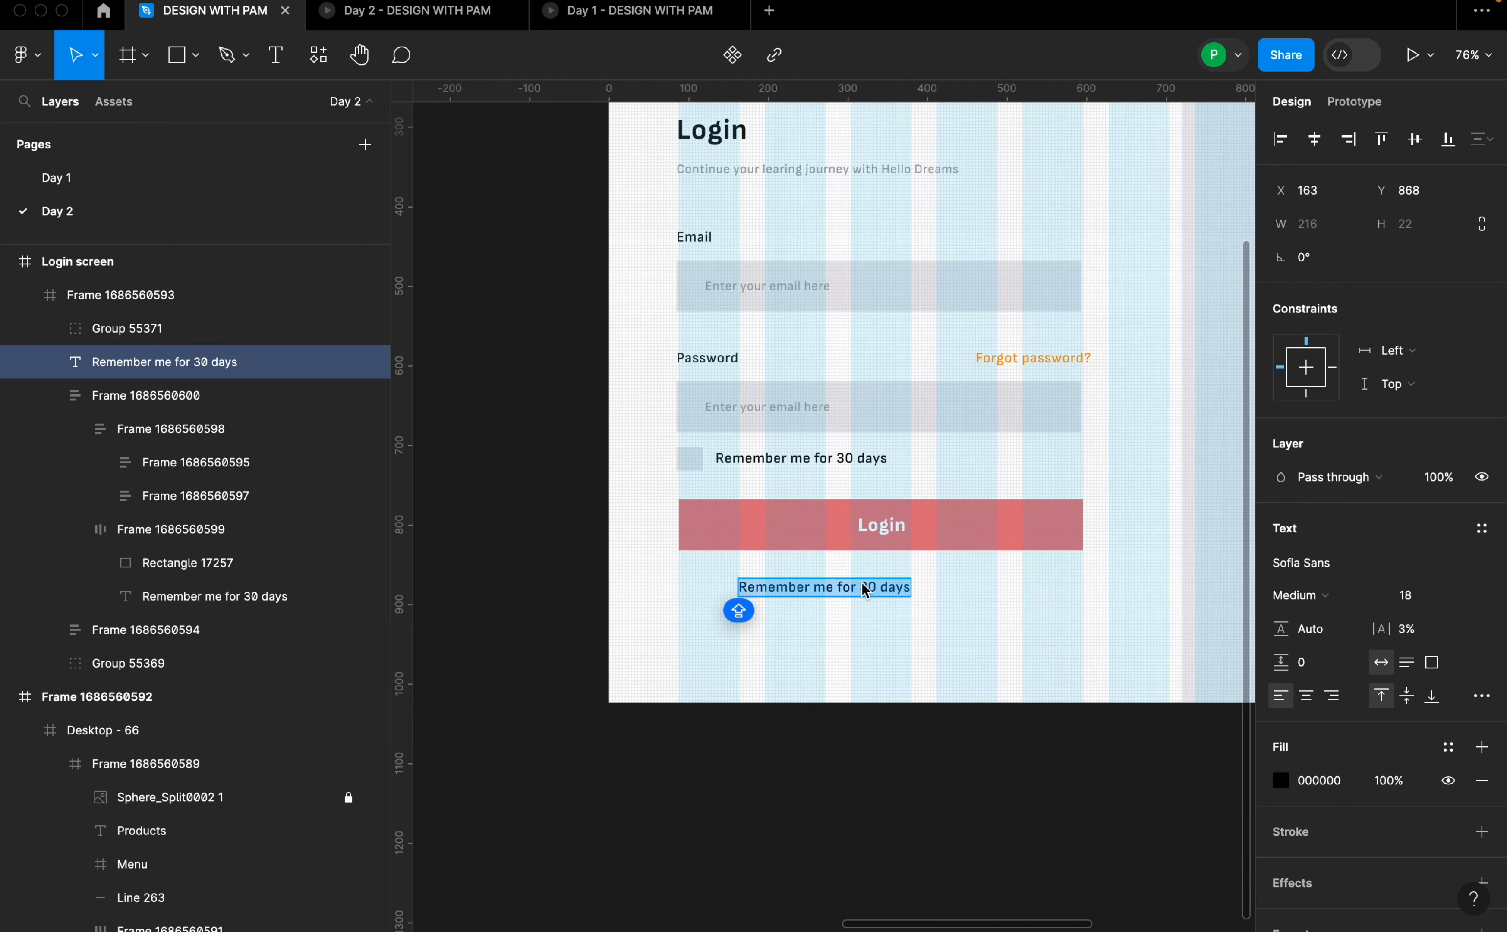
pyautogui.write('Dont have an account? Sign up')
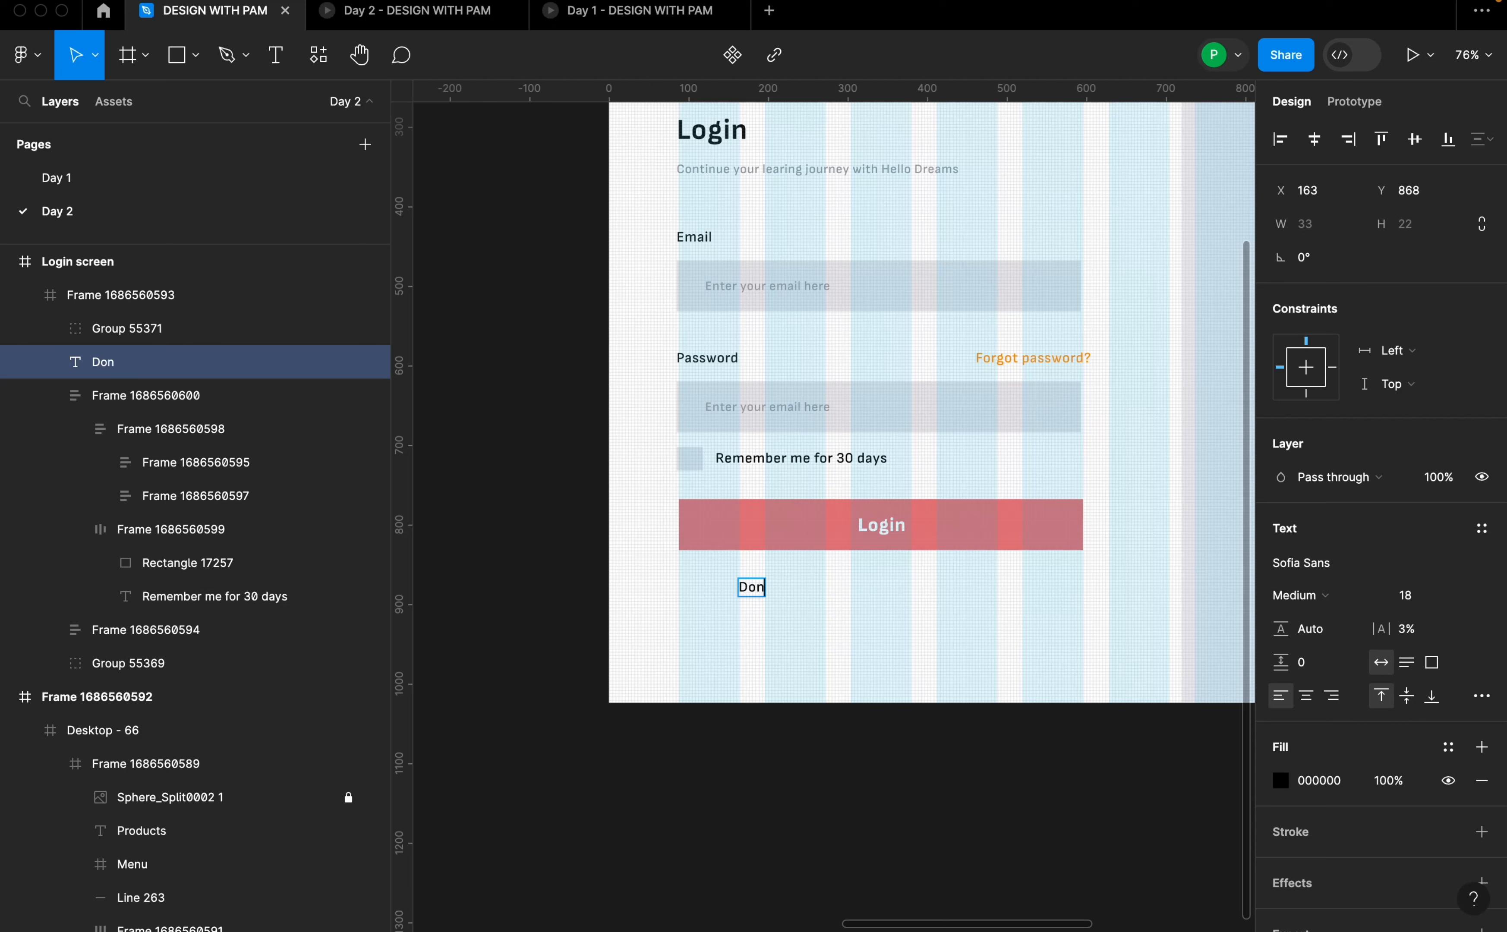
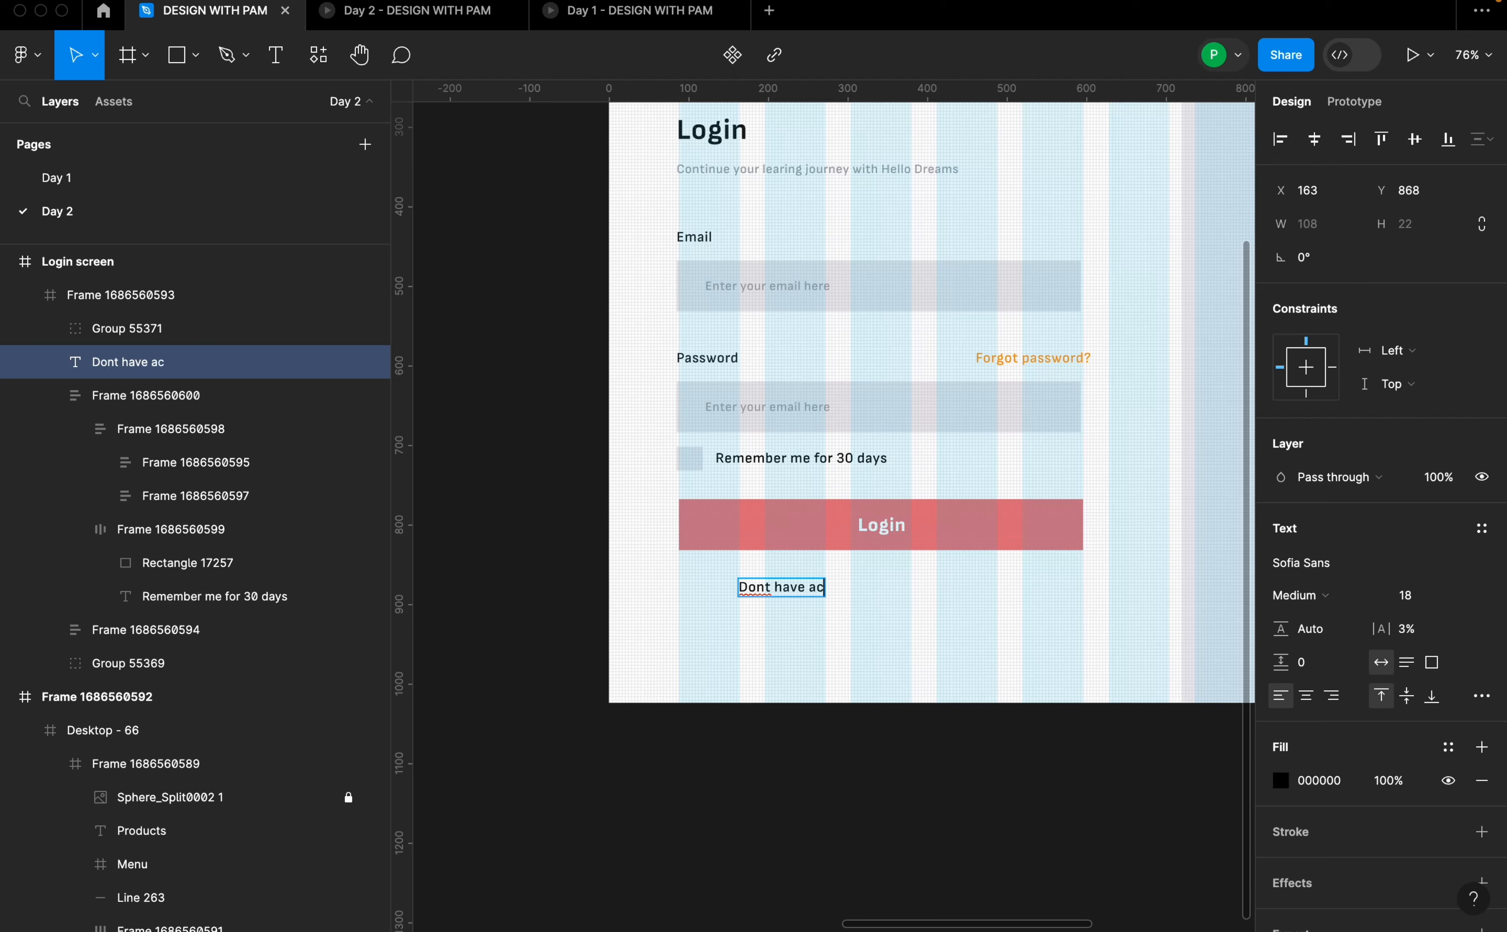
pyautogui.write('ont have an account?')
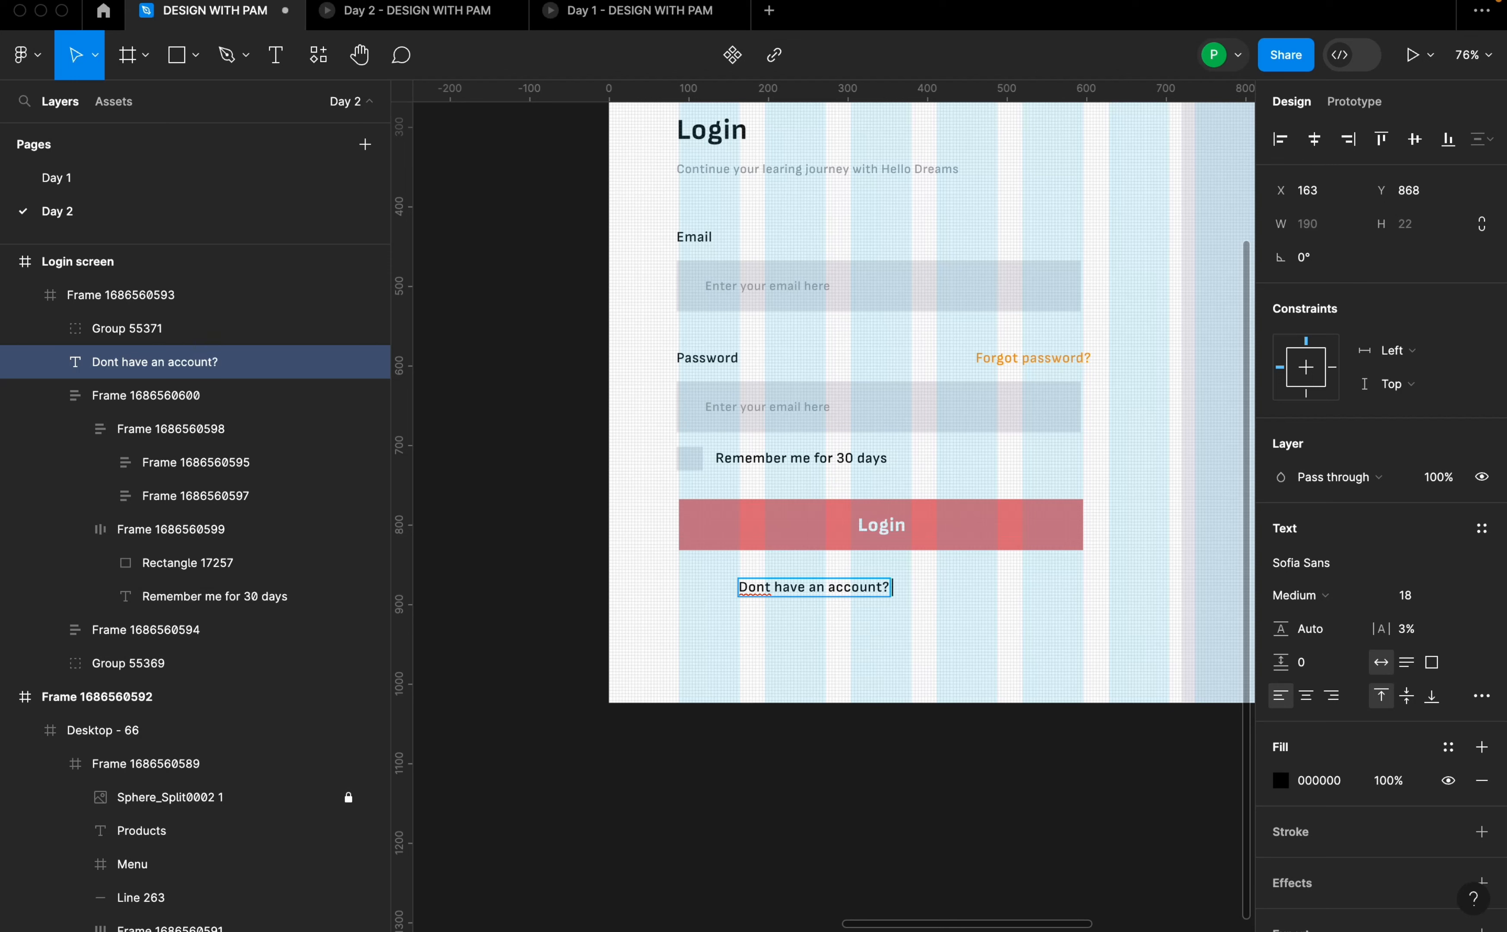
pyautogui.write(' SI')
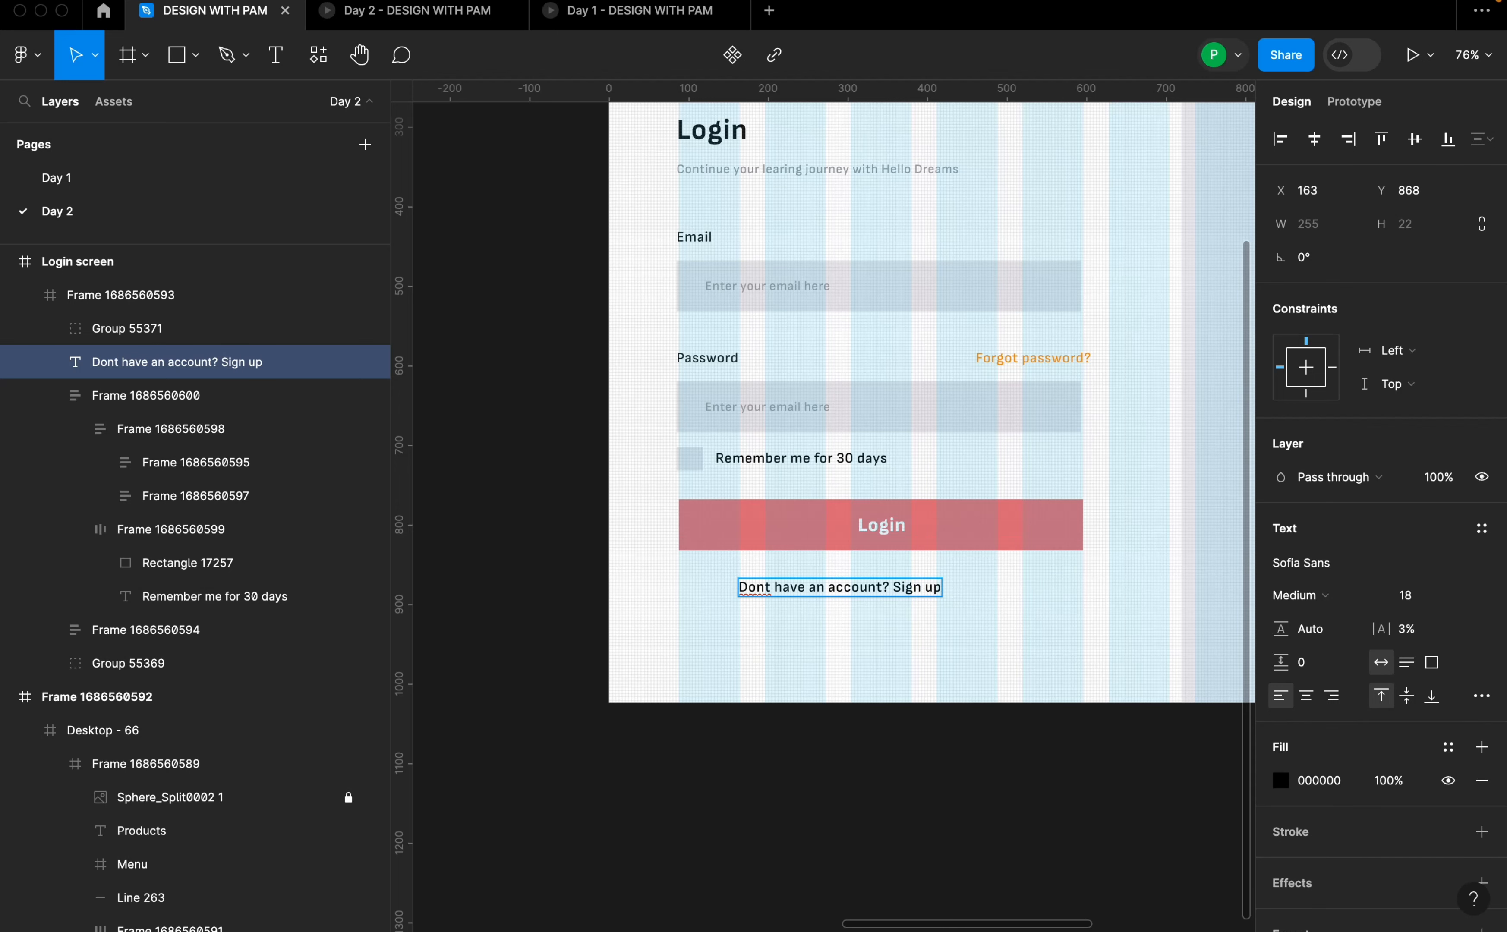
# - Correct "Dont" to "Don’t" in the sign-up text and move the text to about X 200, Y 860
pyautogui.scroll(5, 891, 639)
pyautogui.click(895, 584)
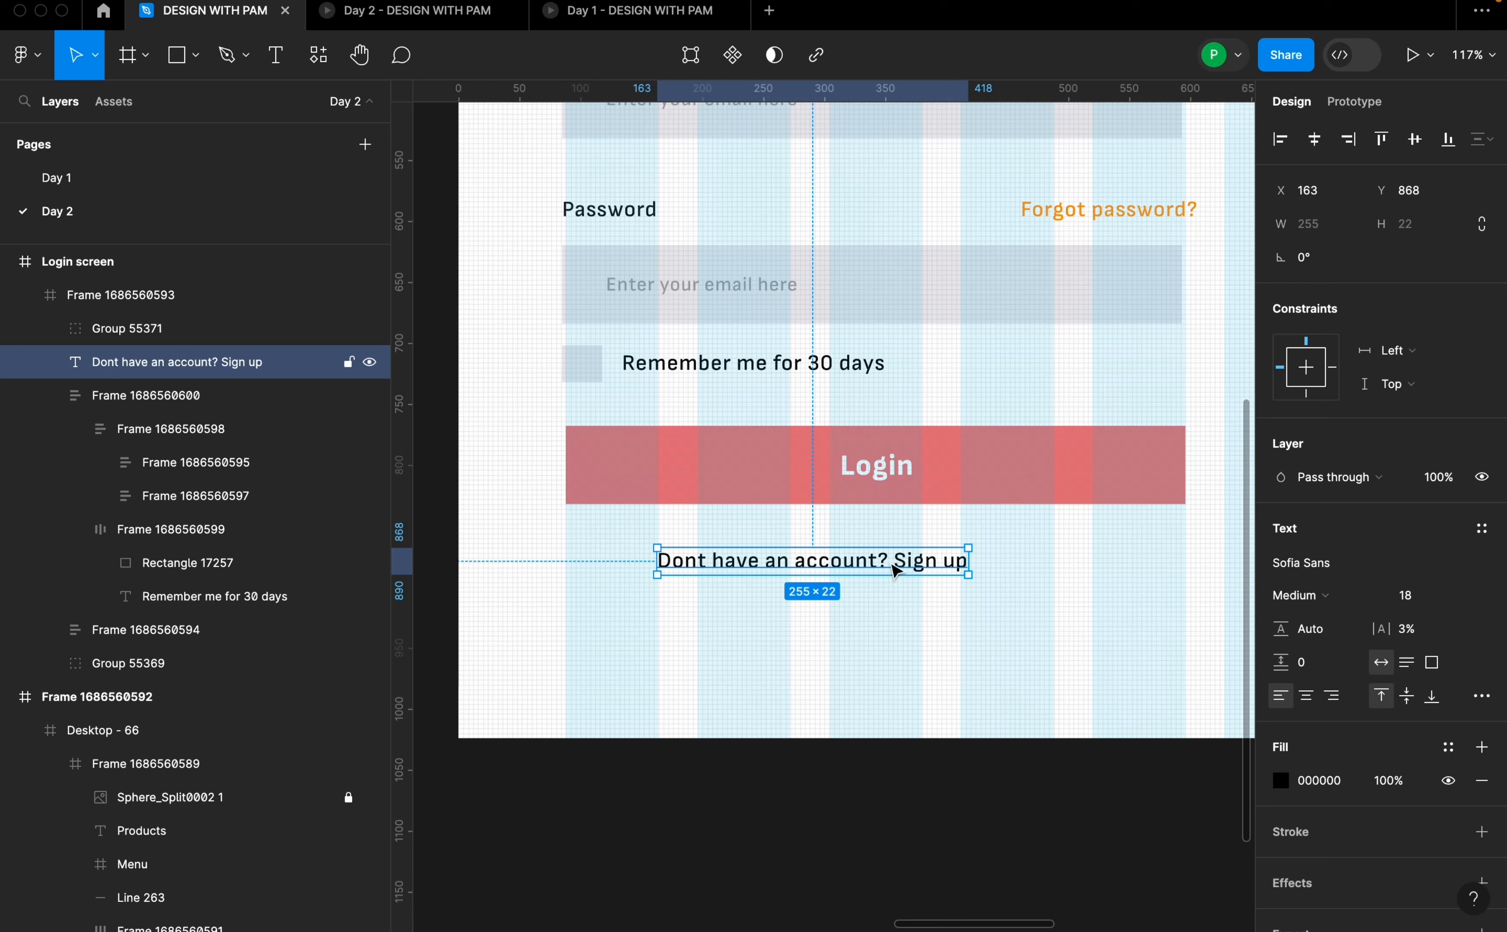
pyautogui.doubleClick(891, 558)
pyautogui.click(916, 602)
pyautogui.doubleClick(687, 563)
pyautogui.click(694, 565)
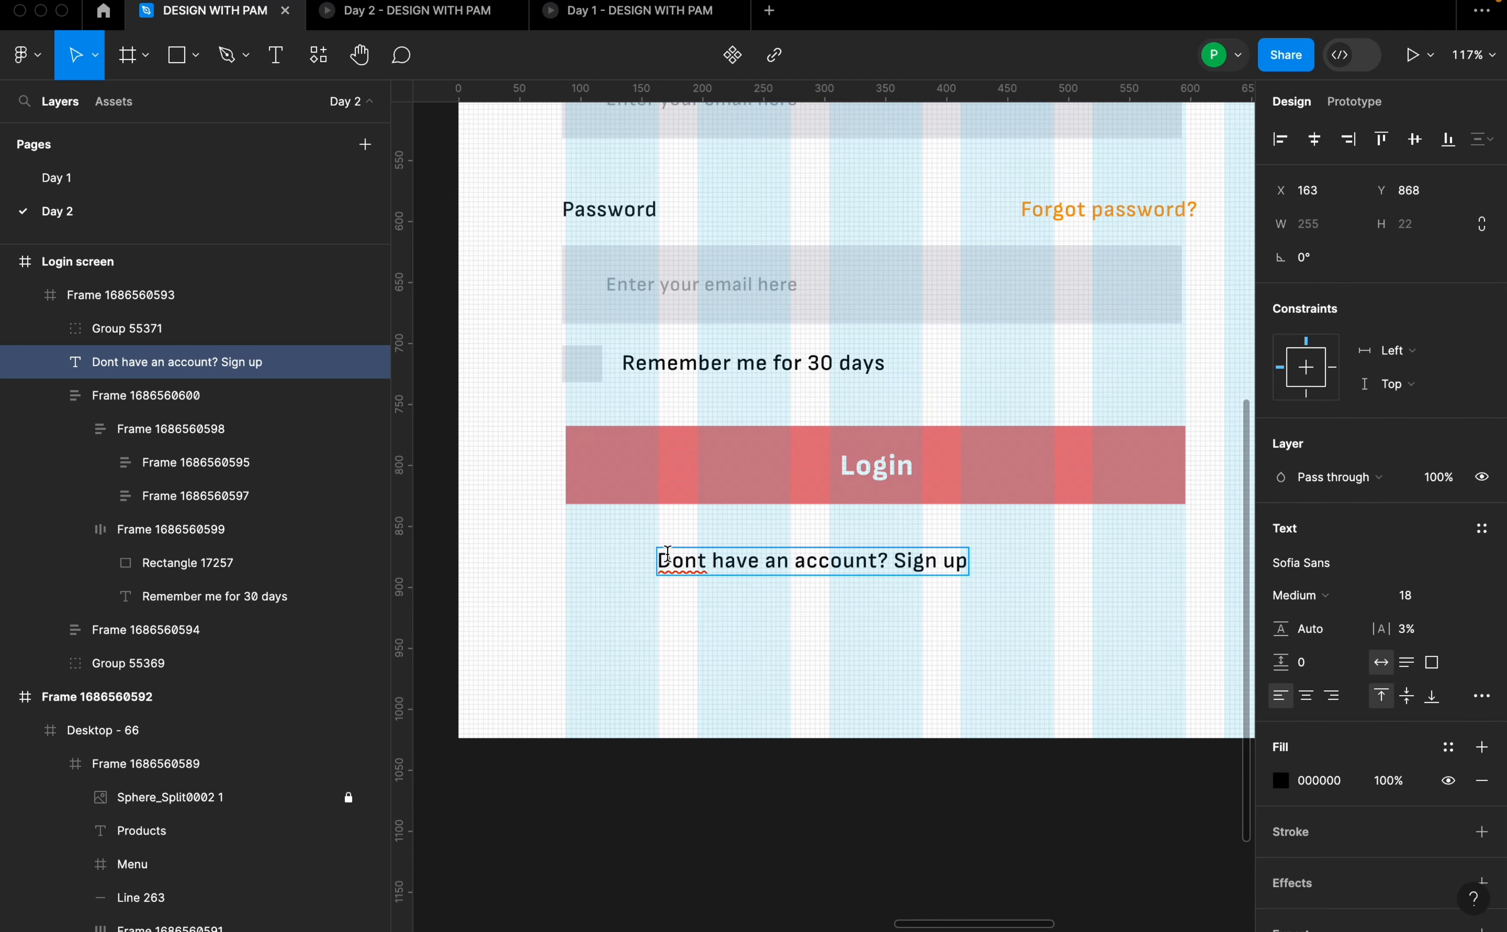
pyautogui.write('’')
pyautogui.click(872, 669)
pyautogui.moveTo(899, 573); pyautogui.dragTo(933, 570)
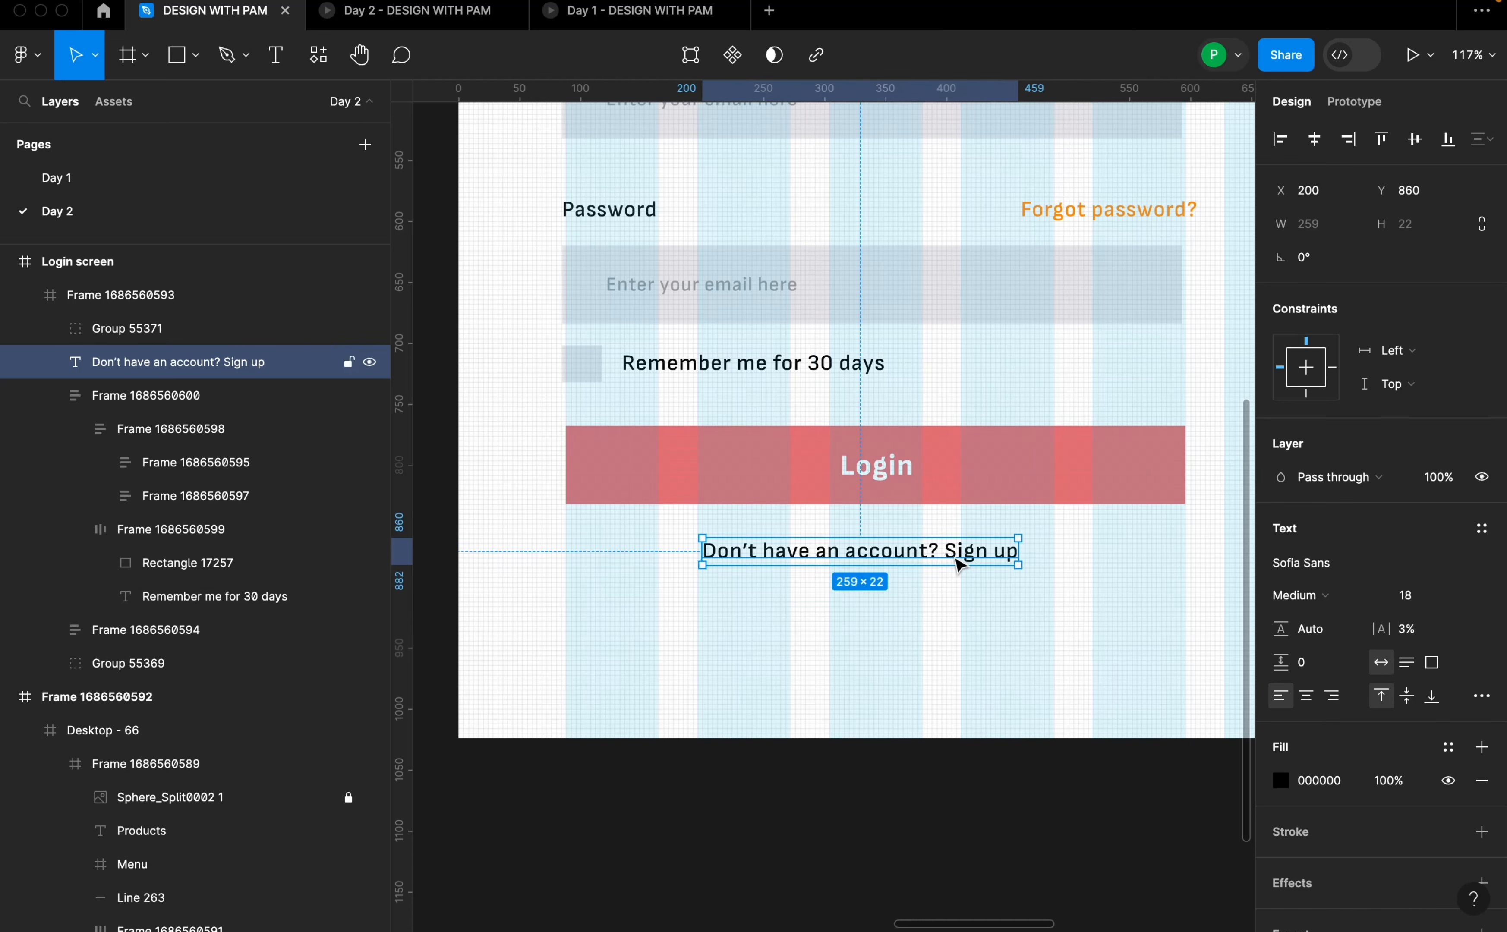
pyautogui.click(922, 609)
pyautogui.scroll(-5, 909, 585)
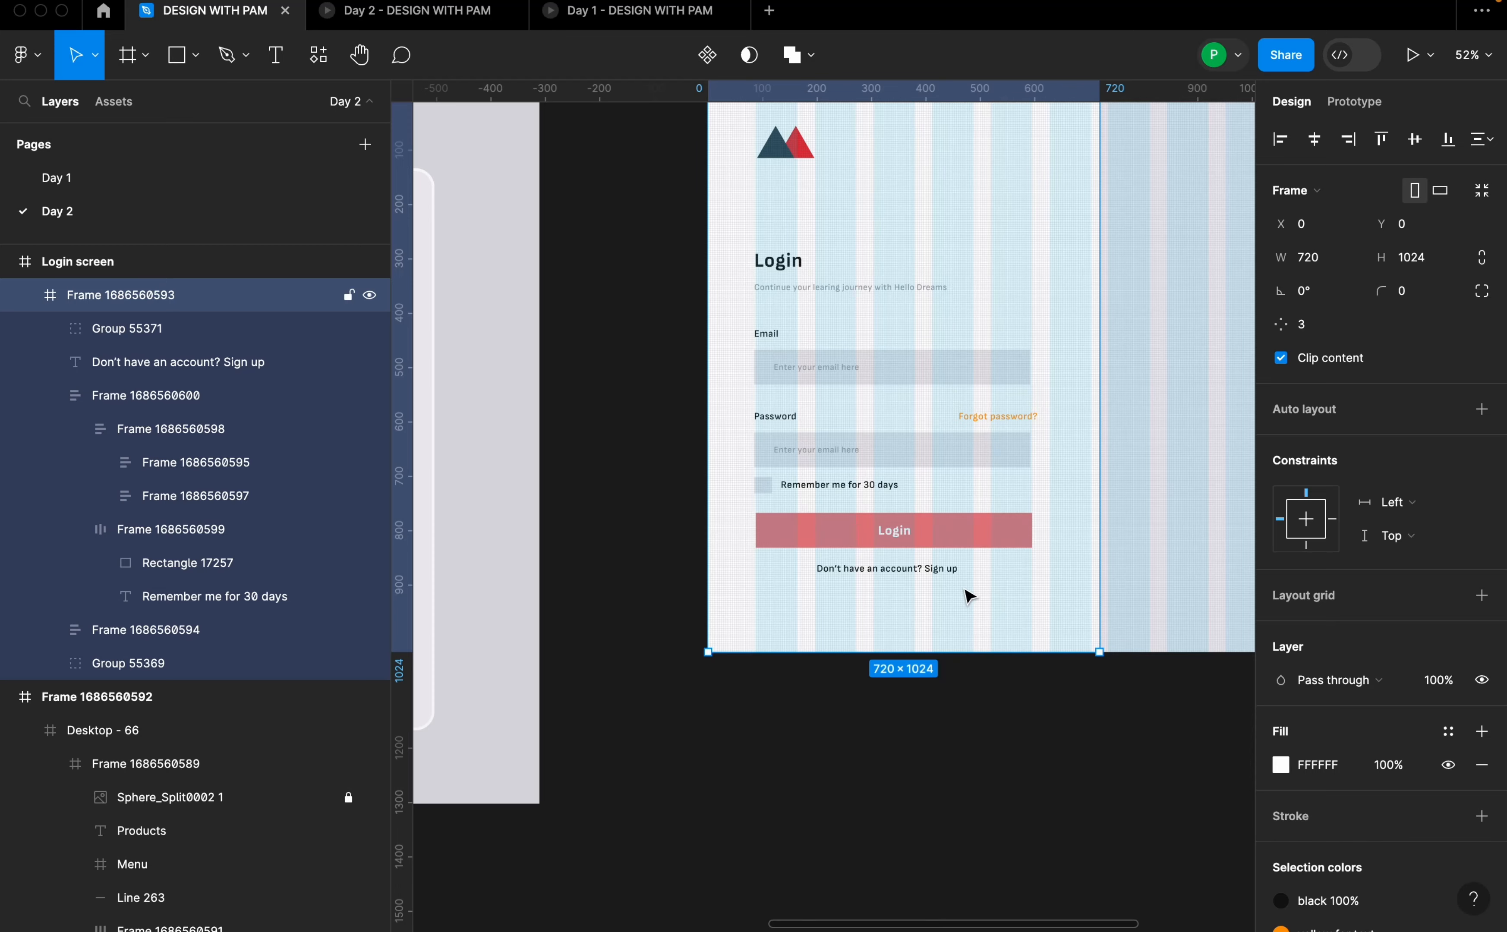
pyautogui.scroll(3, 968, 596)
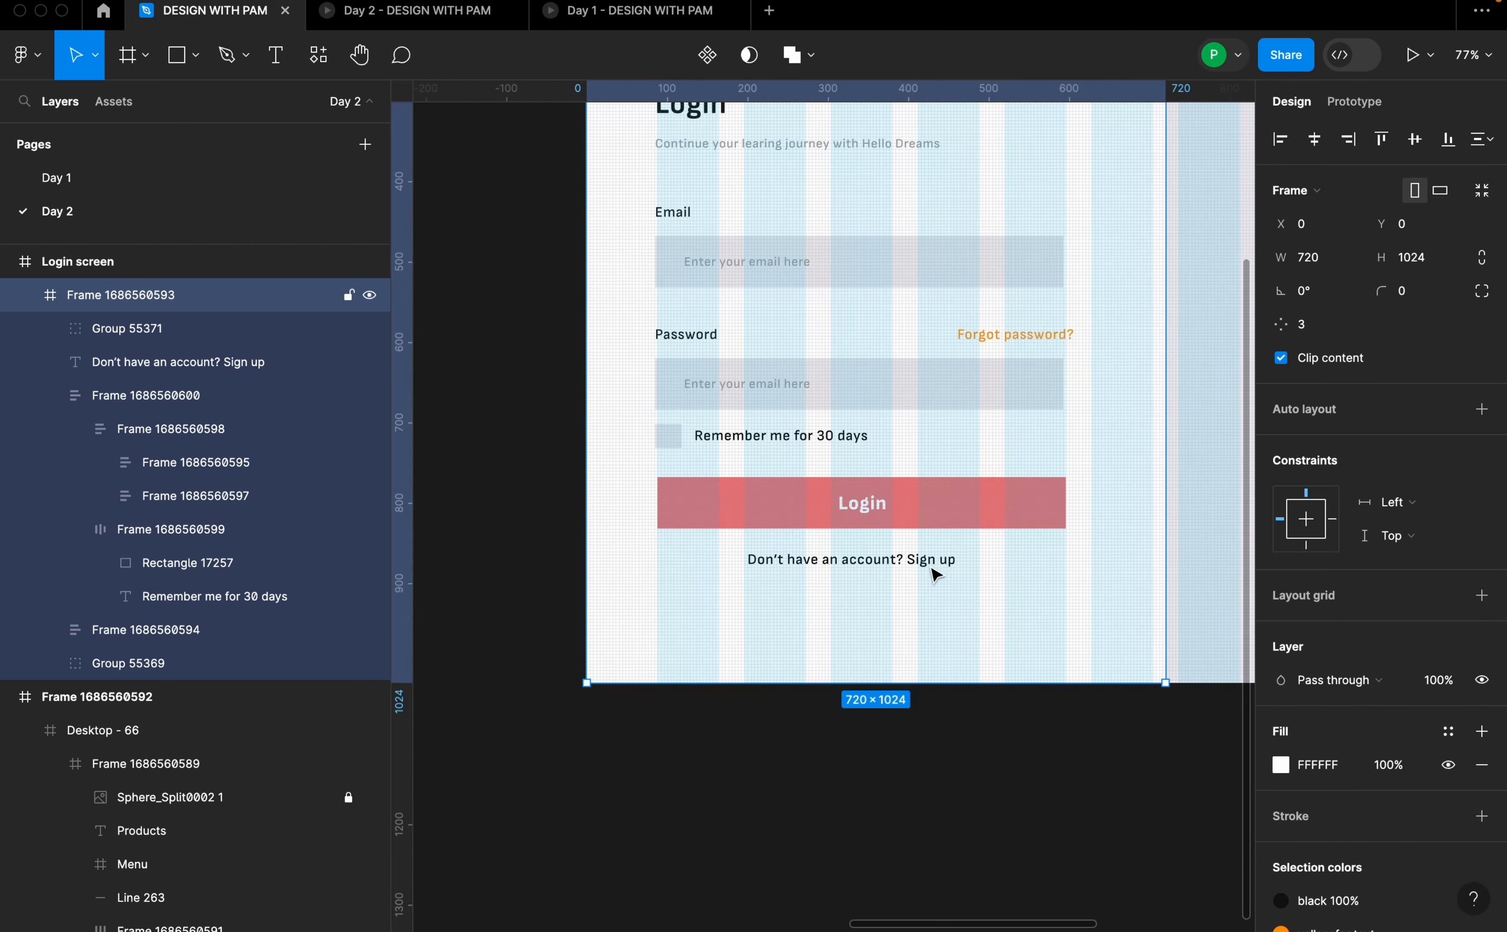
pyautogui.scroll(2, 941, 575)
pyautogui.scroll(2, 935, 618)
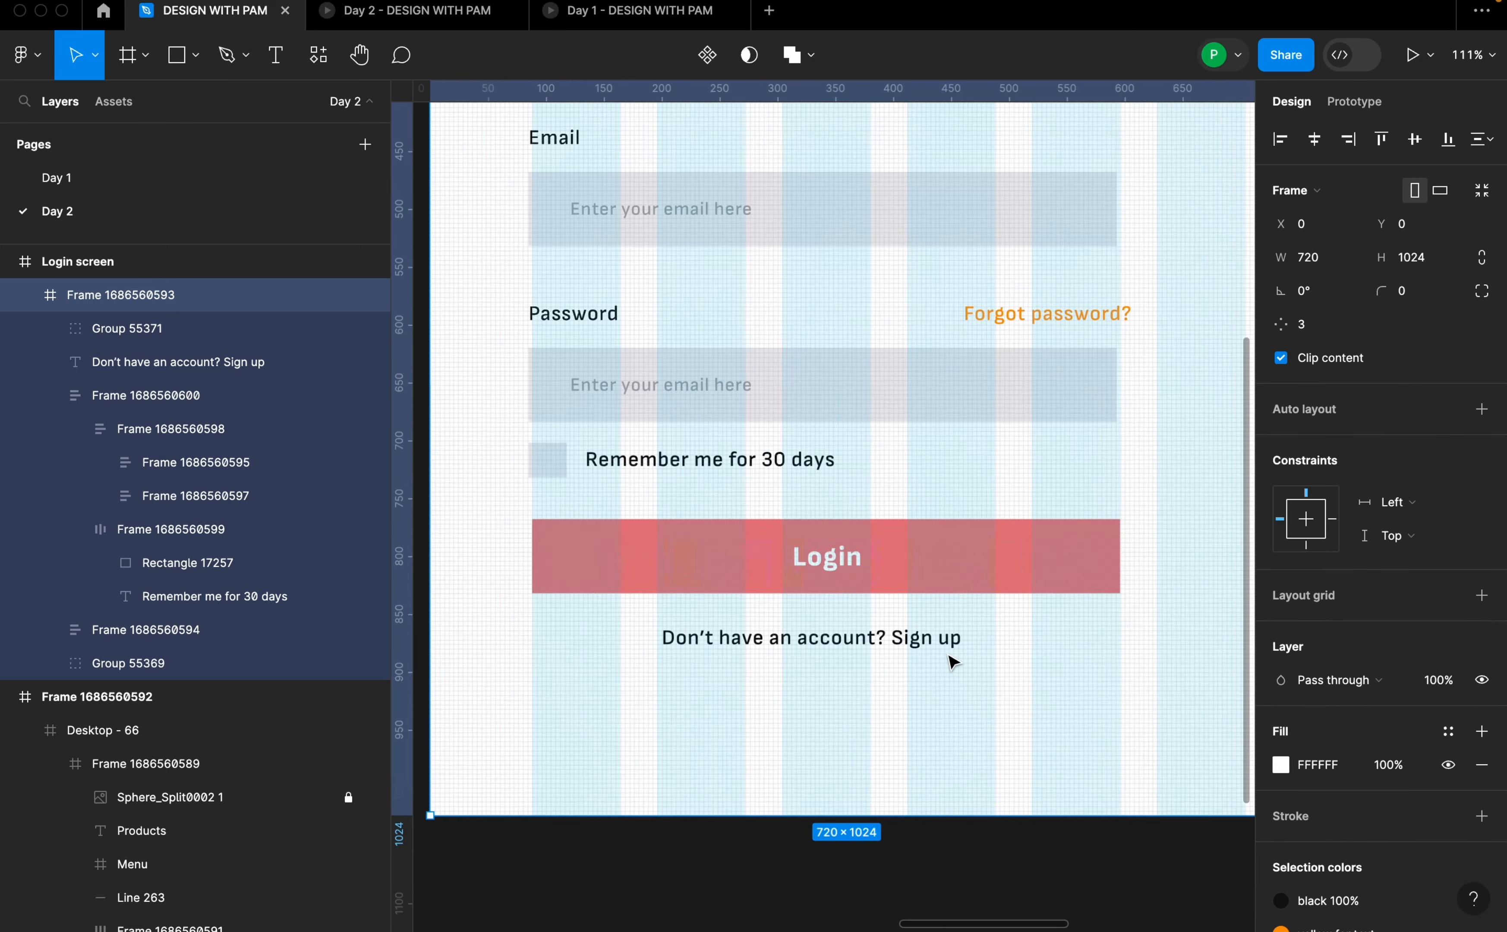
pyautogui.scroll(-5, 922, 661)
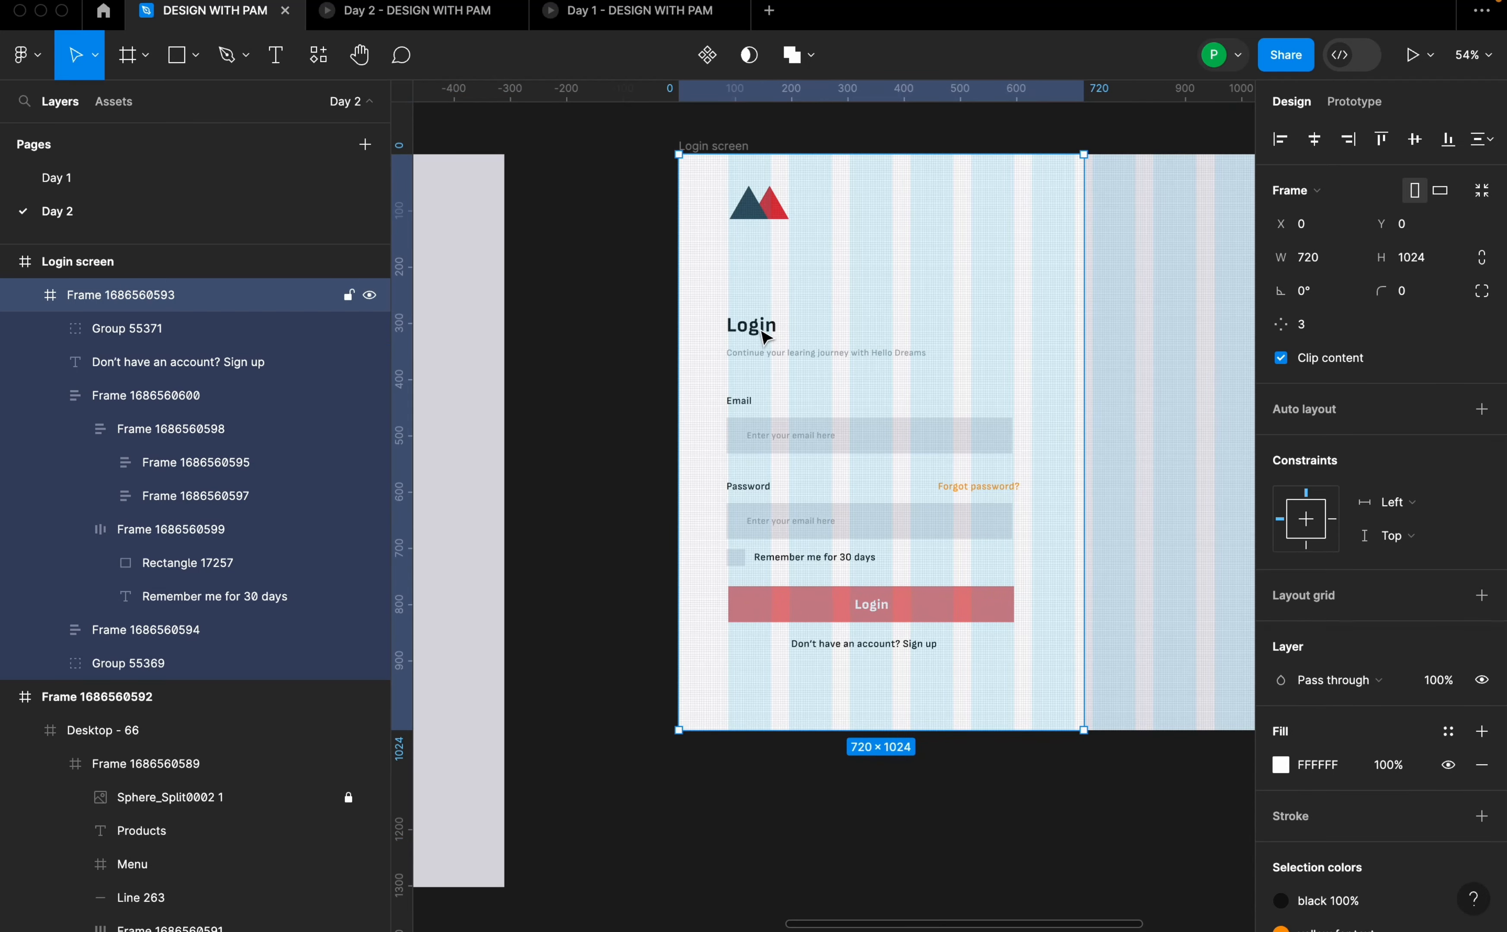
# - Set only the words "Sign up" in the "Don’t have an account? Sign up" text to ExtraBold
pyautogui.scroll(1, 1060, 441)
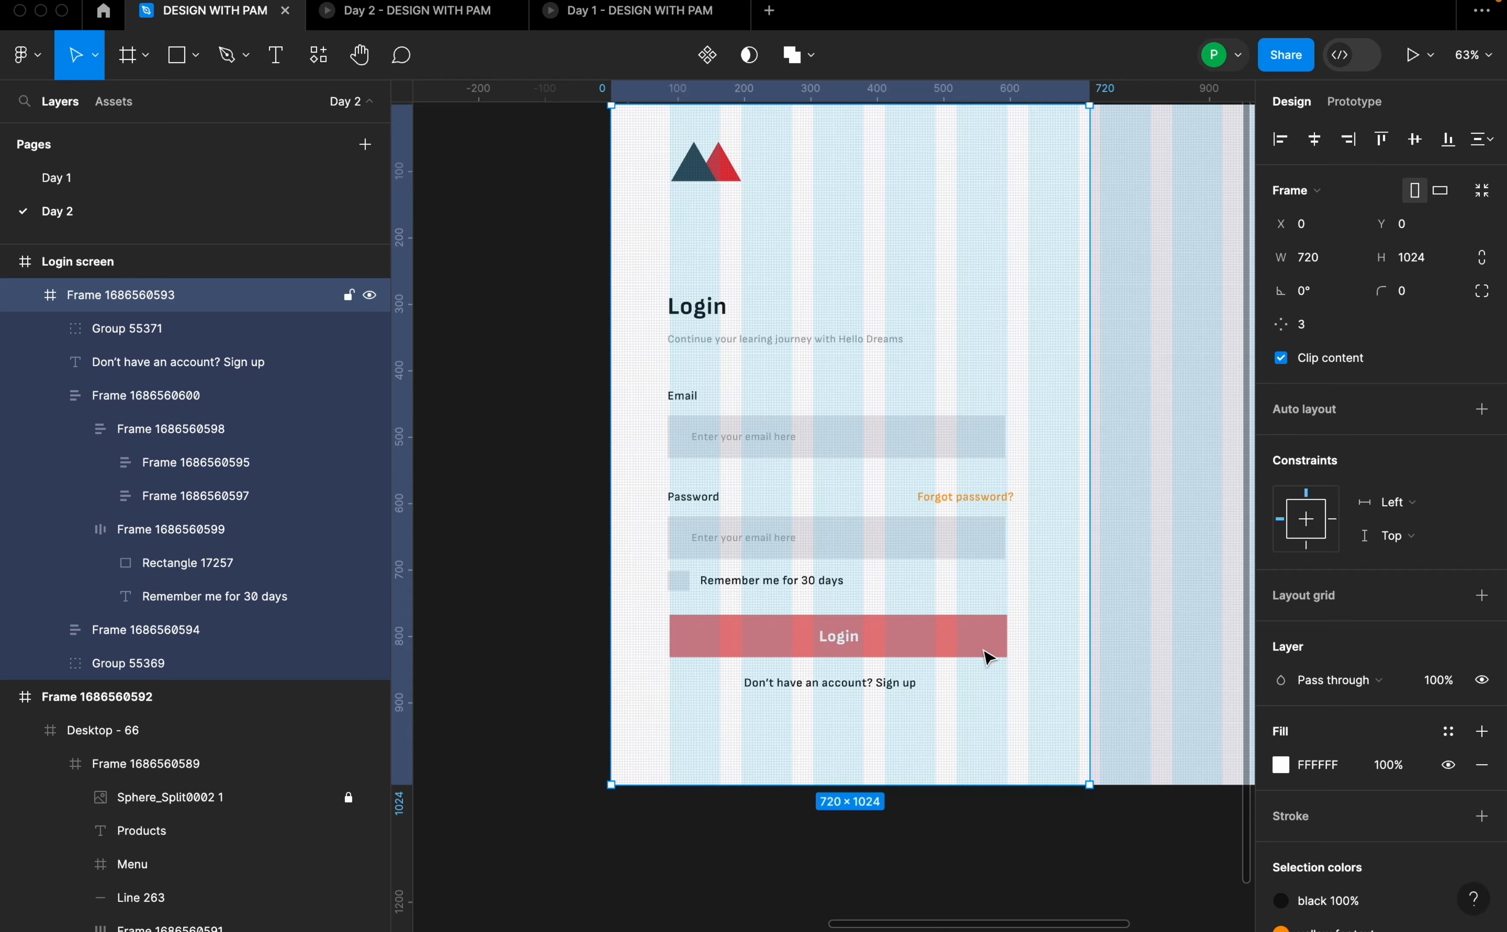
pyautogui.scroll(2, 915, 653)
pyautogui.click(889, 599)
pyautogui.doubleClick(882, 599)
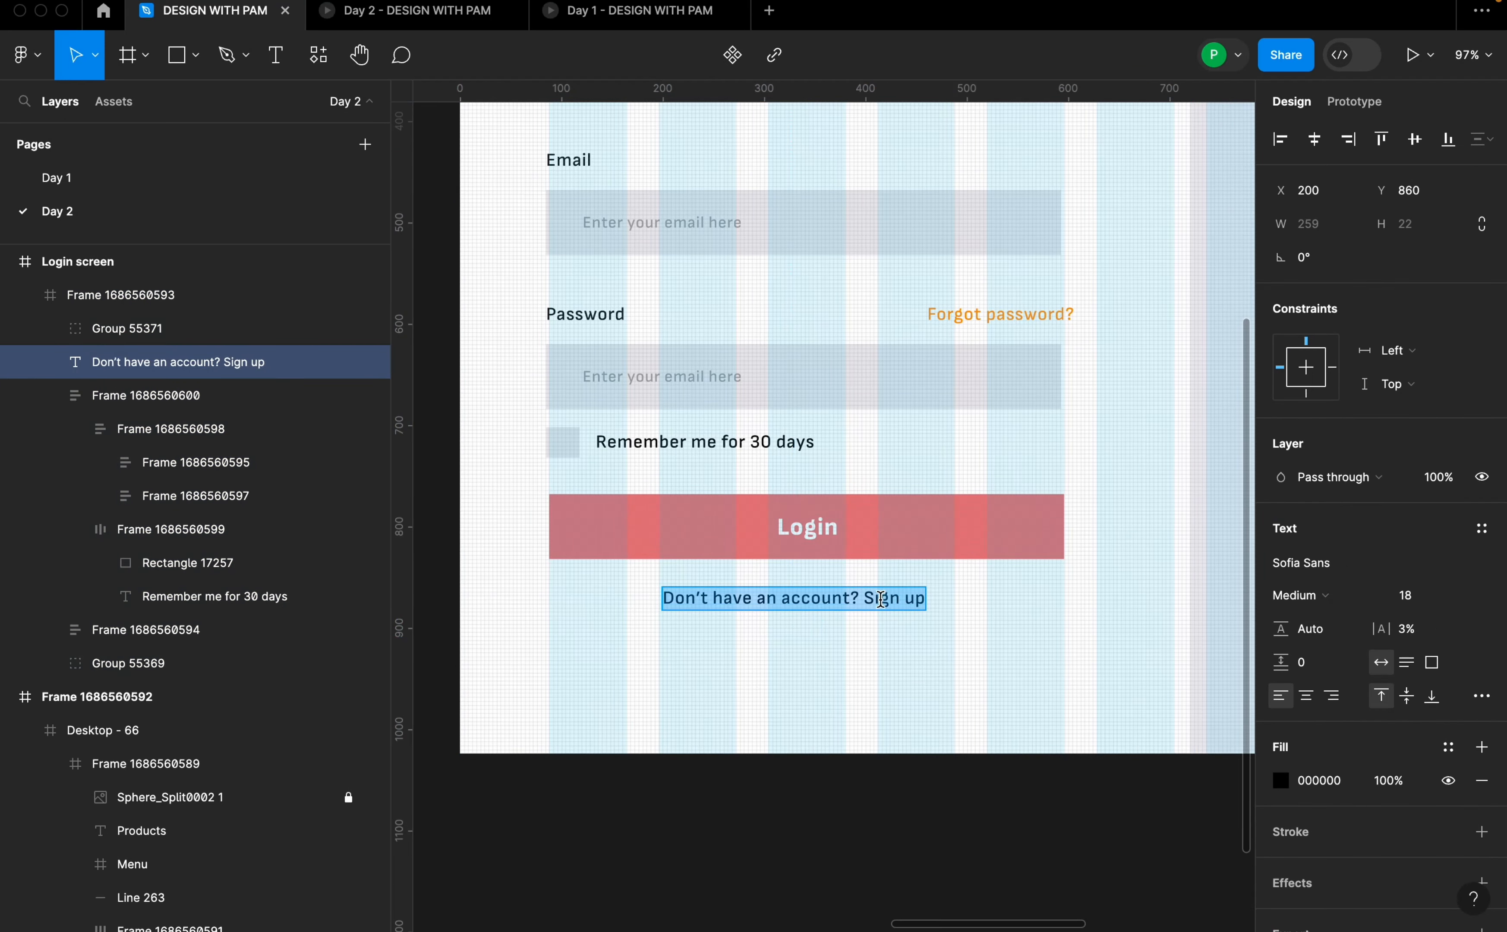
pyautogui.click(868, 599)
pyautogui.scroll(2, 866, 599)
pyautogui.moveTo(866, 599); pyautogui.dragTo(958, 598)
pyautogui.click(1312, 598)
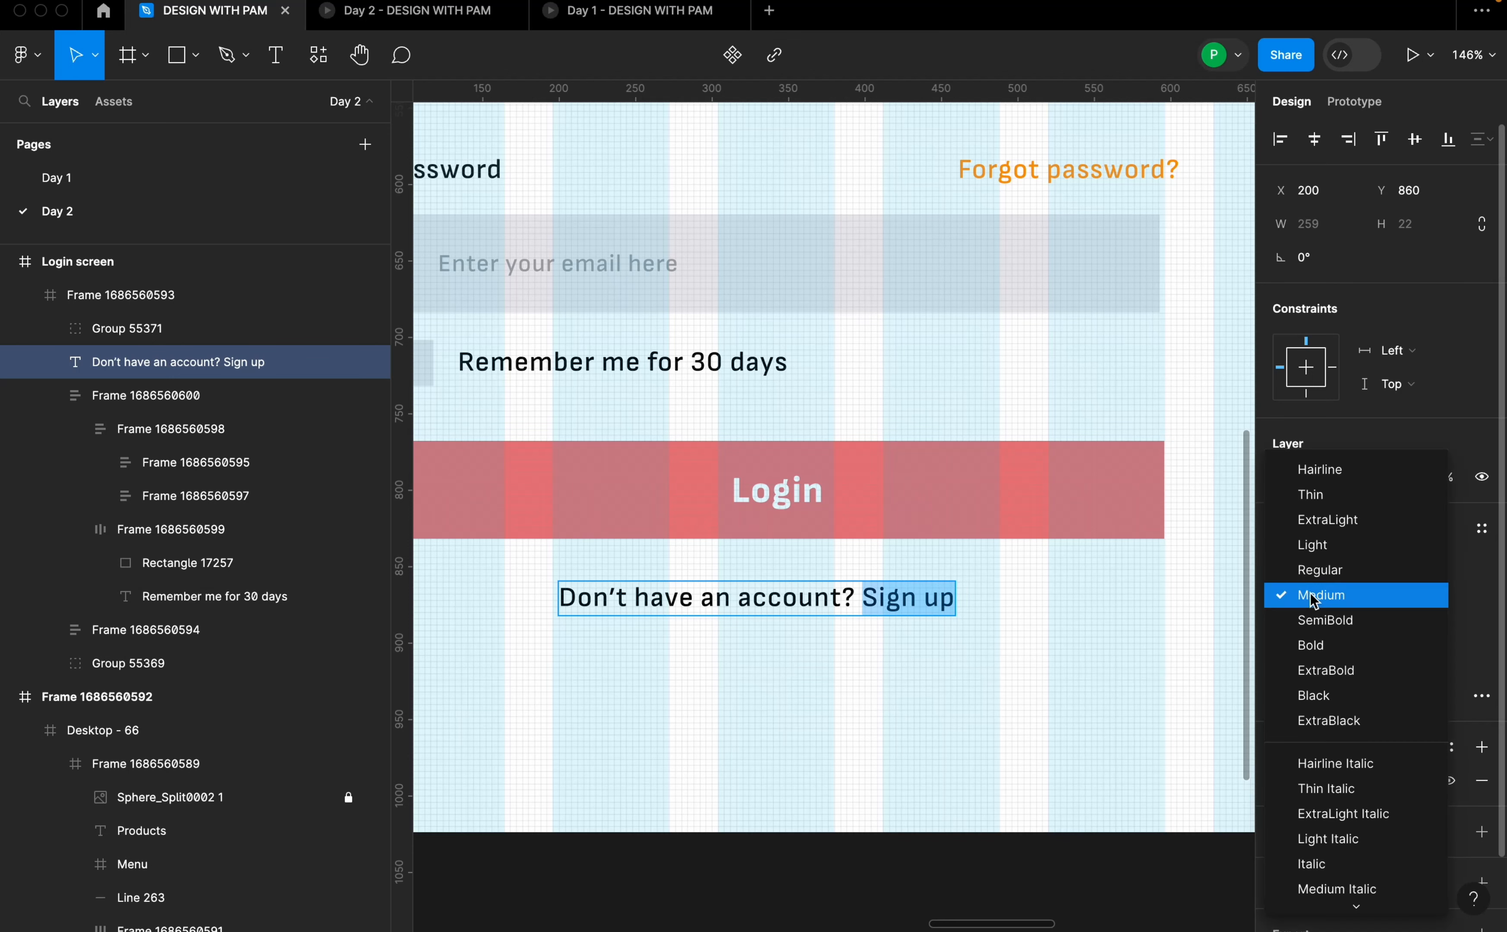
pyautogui.click(1331, 669)
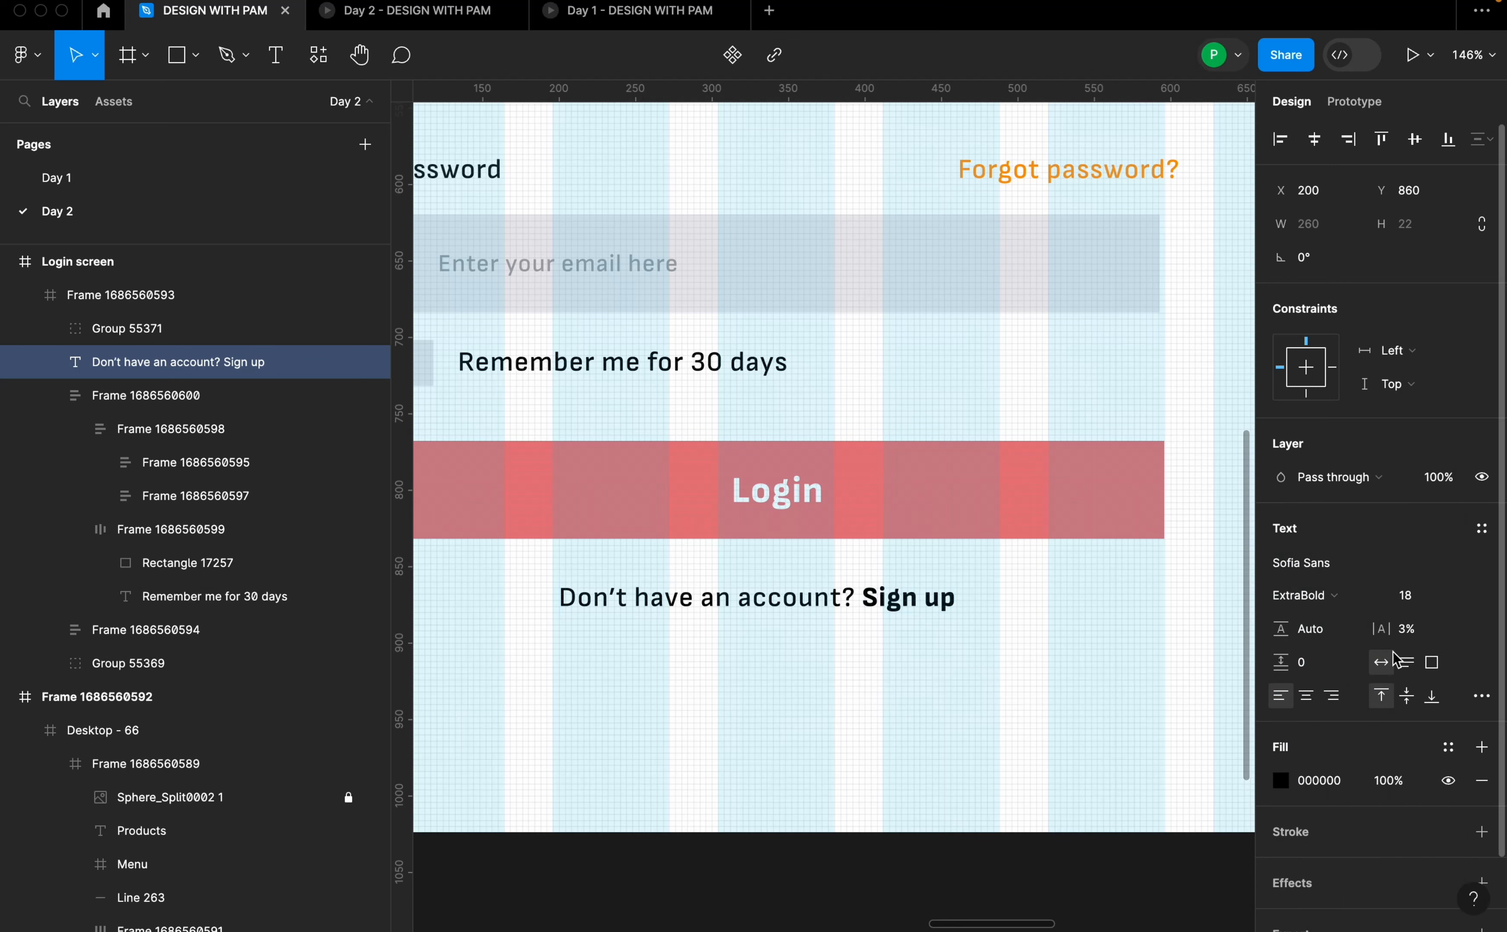
# - Increase the font size of the words "Sign up" to 20
pyautogui.click(1461, 596)
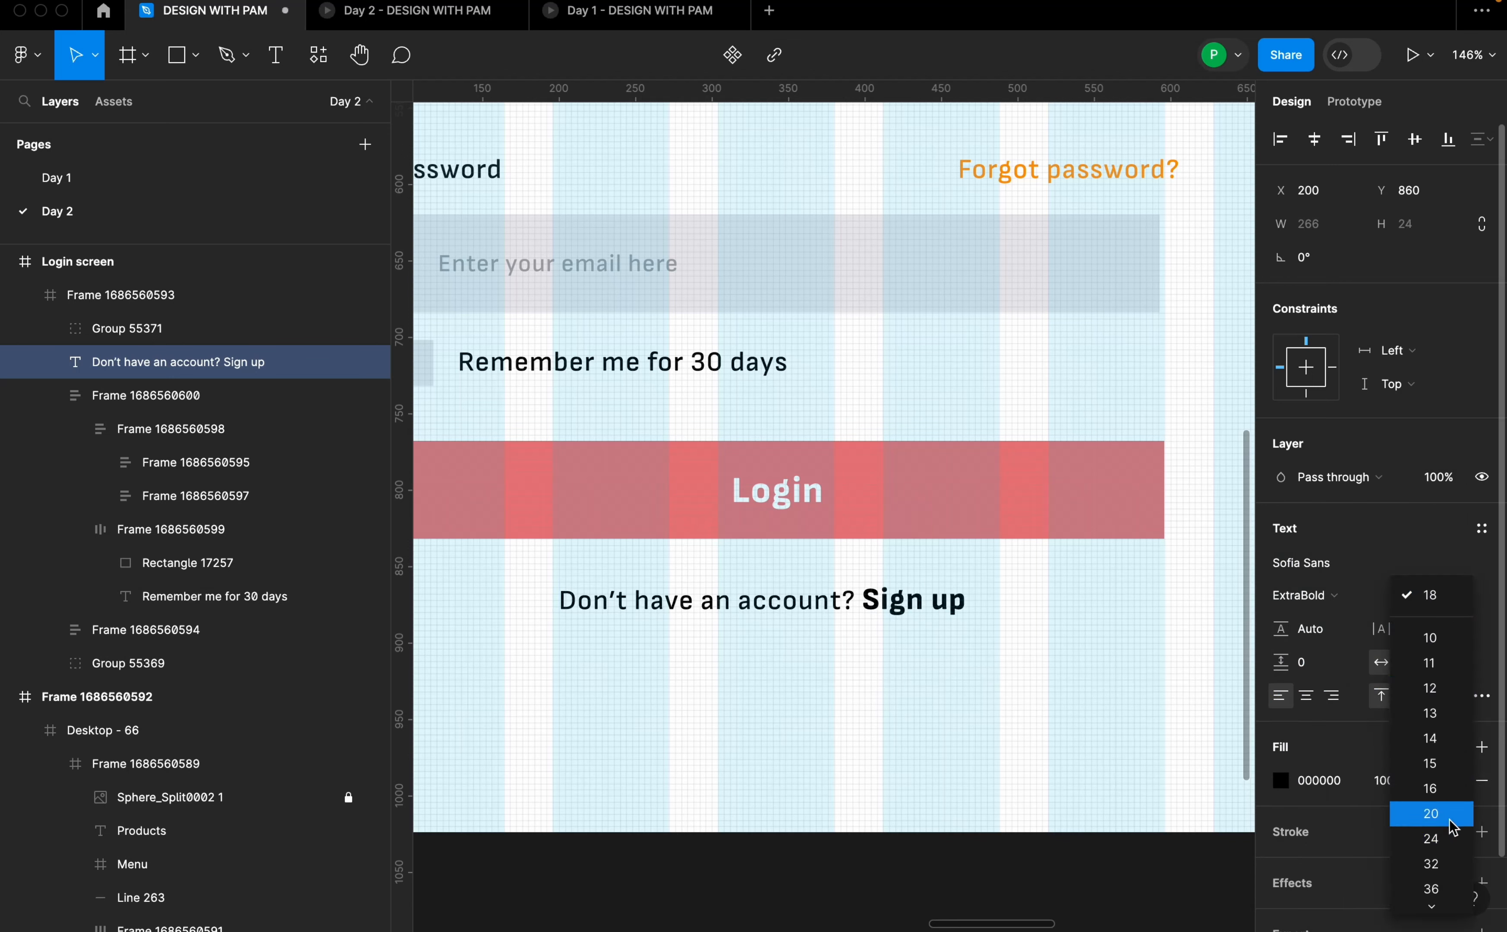
pyautogui.click(1455, 815)
pyautogui.scroll(-5, 891, 640)
pyautogui.press('Escape')
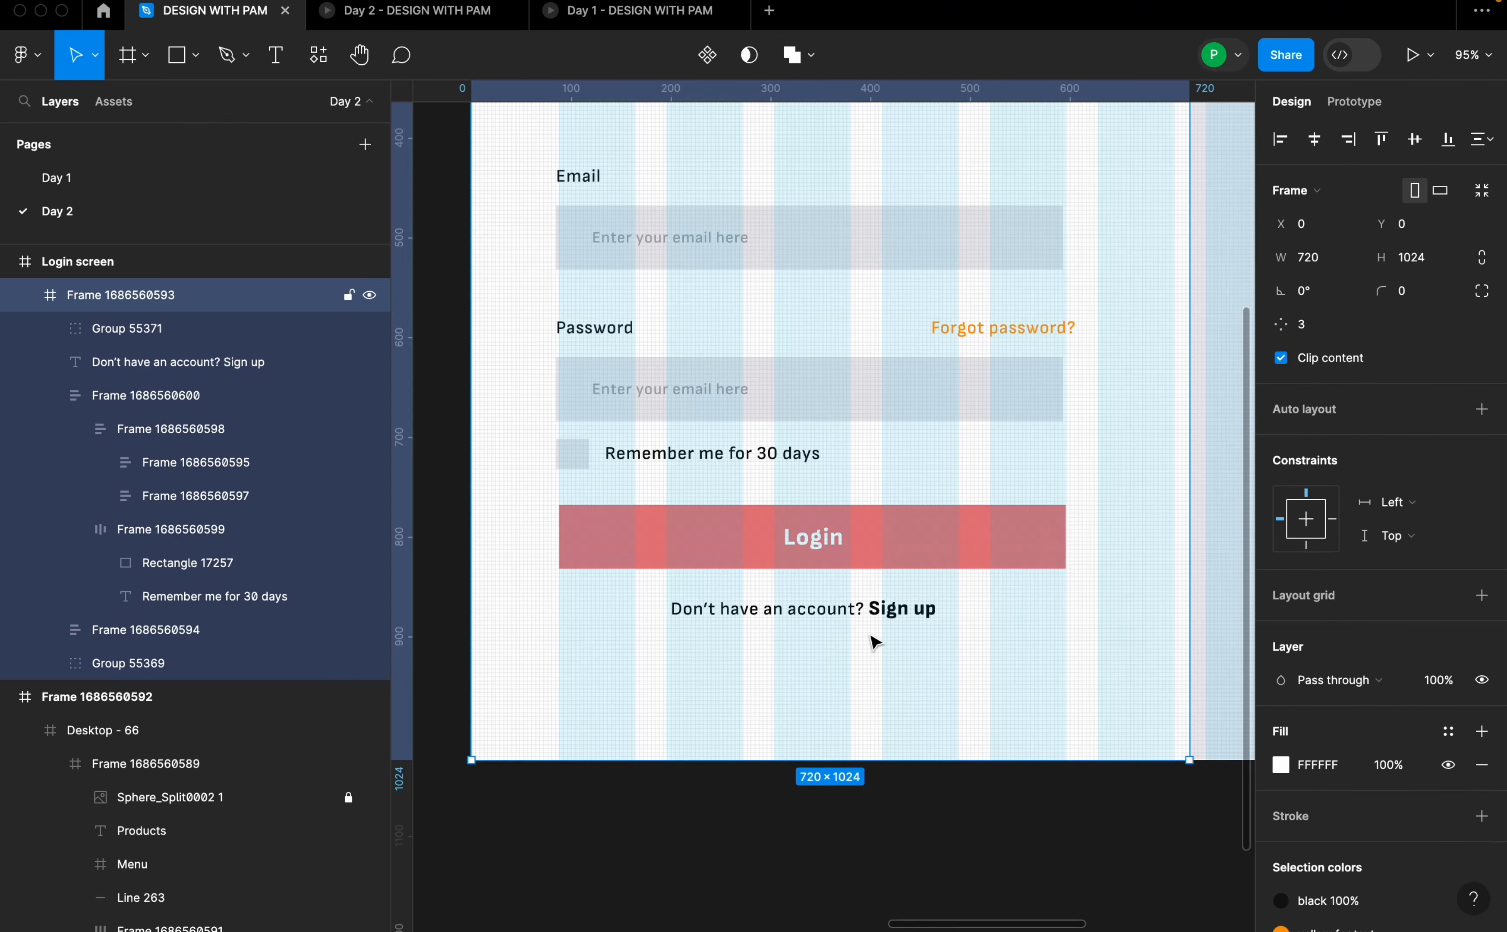
# - Combine the Login button and the sign-up line in a vertical auto layout with a spacing of 24
pyautogui.click(889, 613)
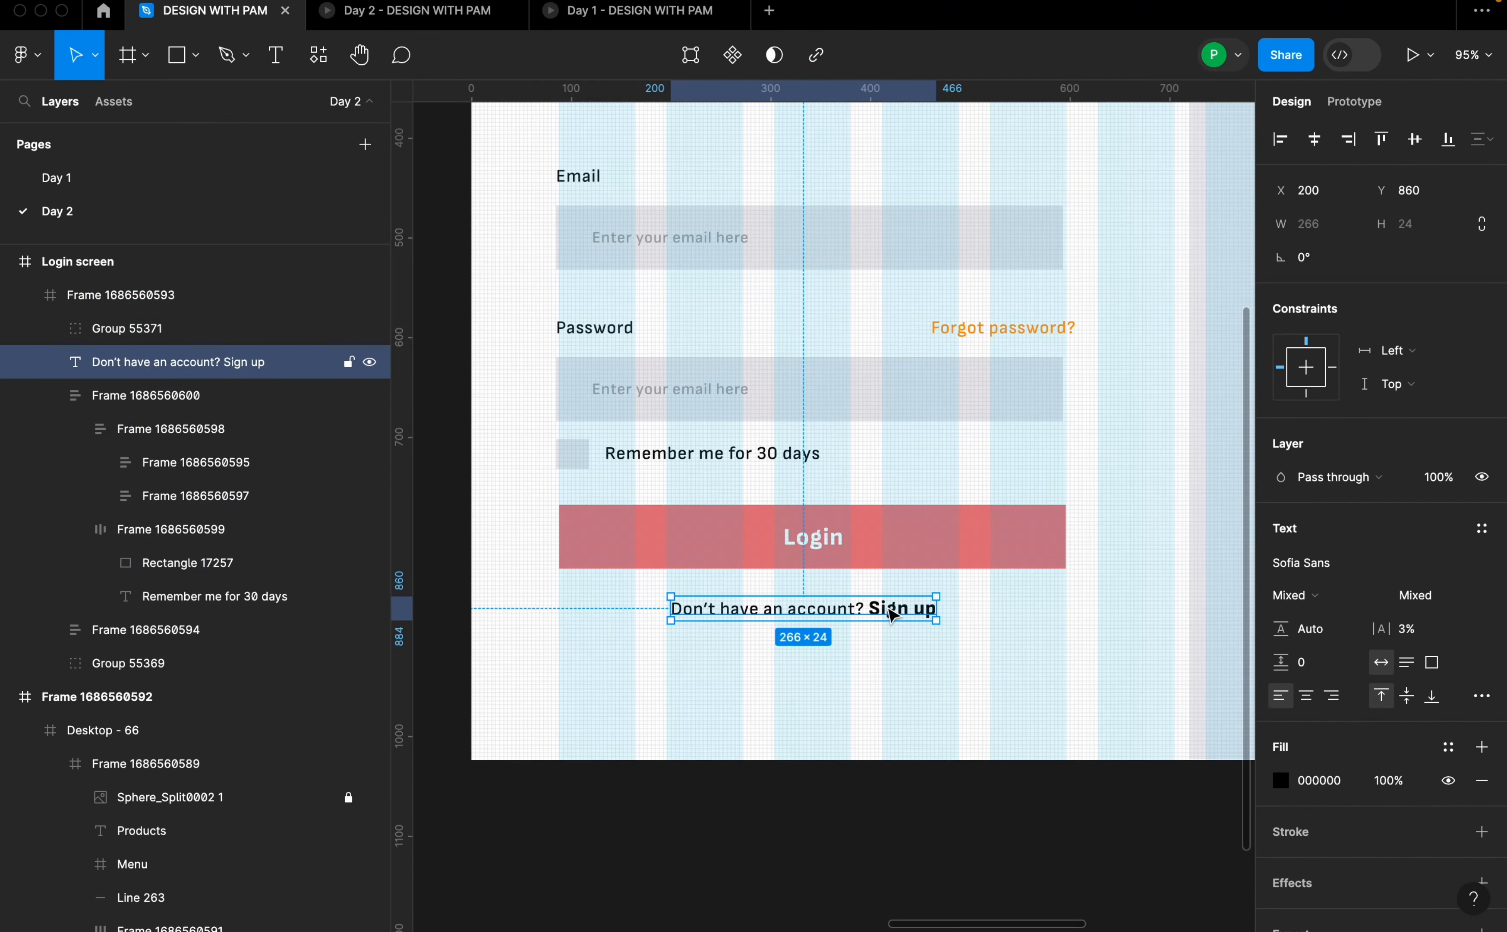
pyautogui.keyDown('shift'); pyautogui.click(892, 561); pyautogui.keyUp('shift')
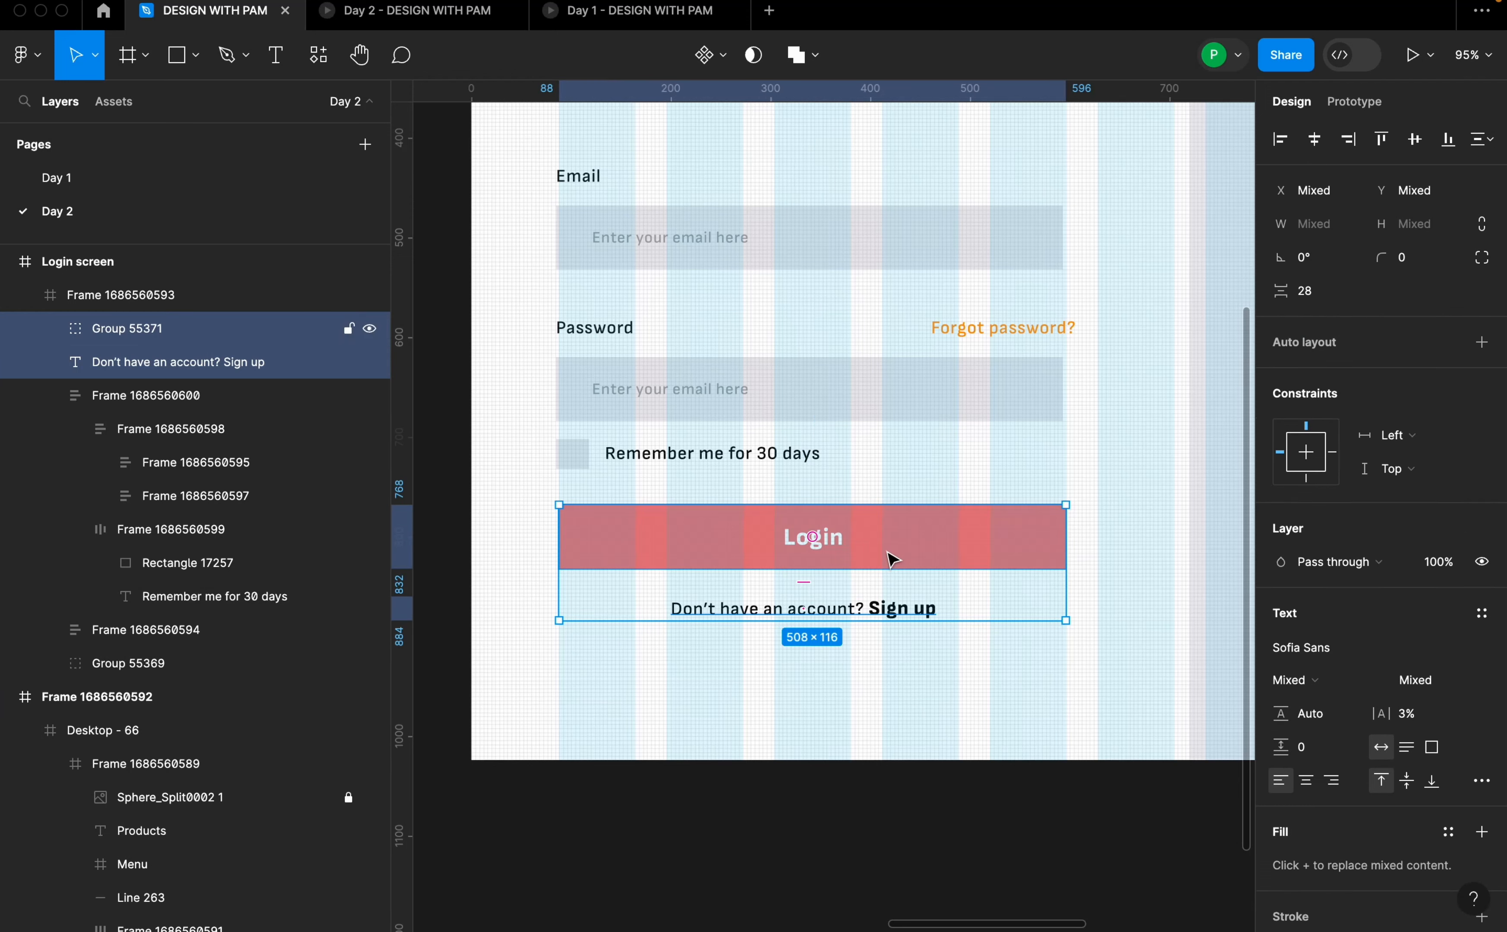
pyautogui.hotkey('shift', 'a')
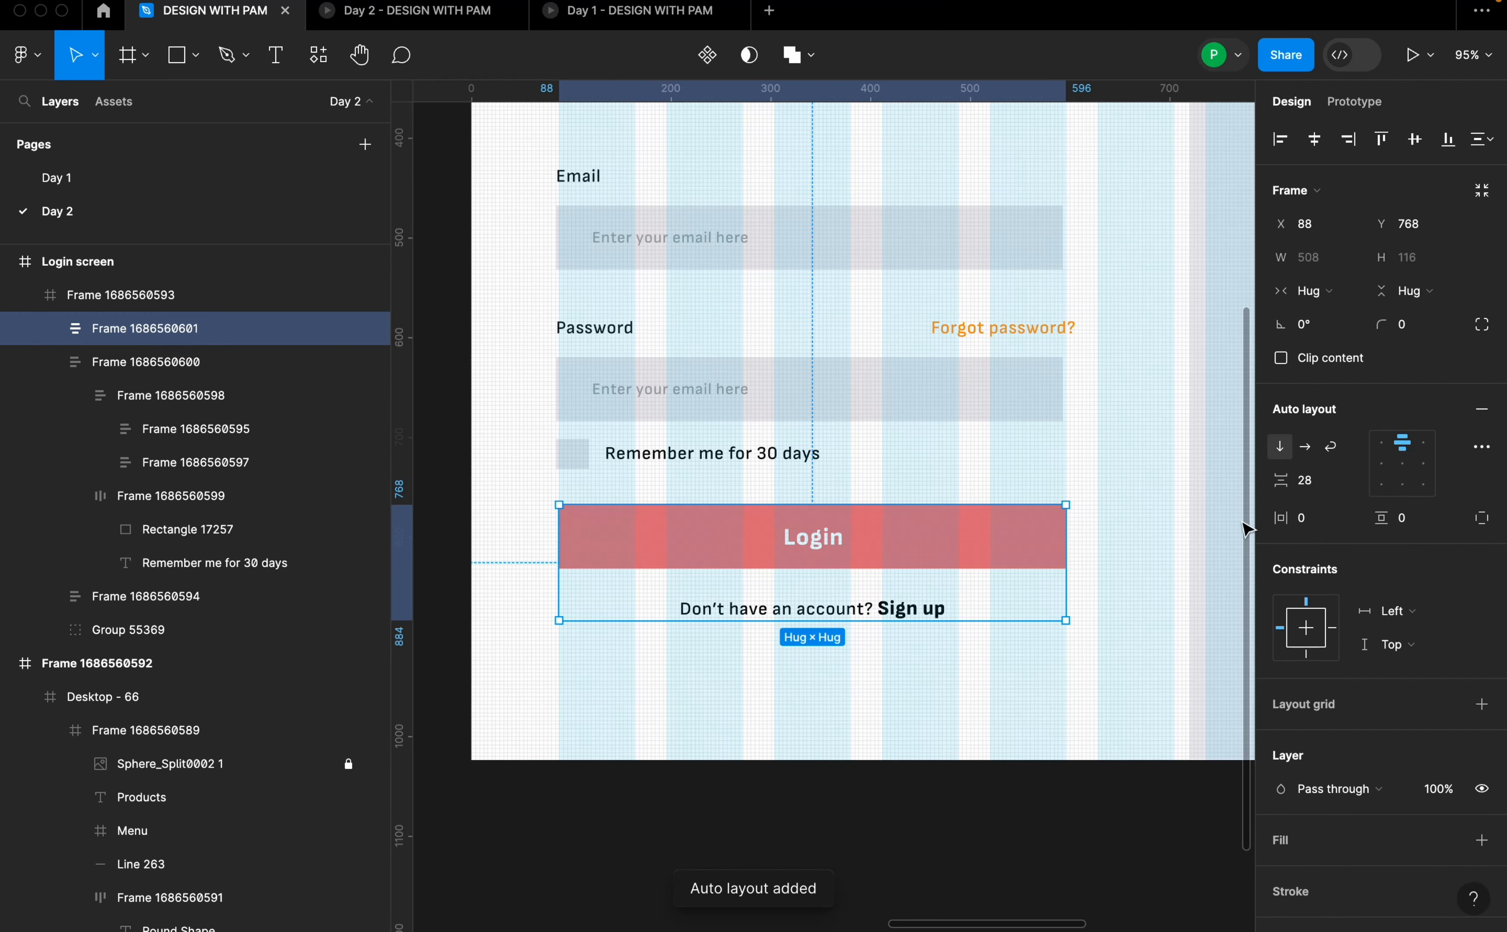
pyautogui.click(1328, 489)
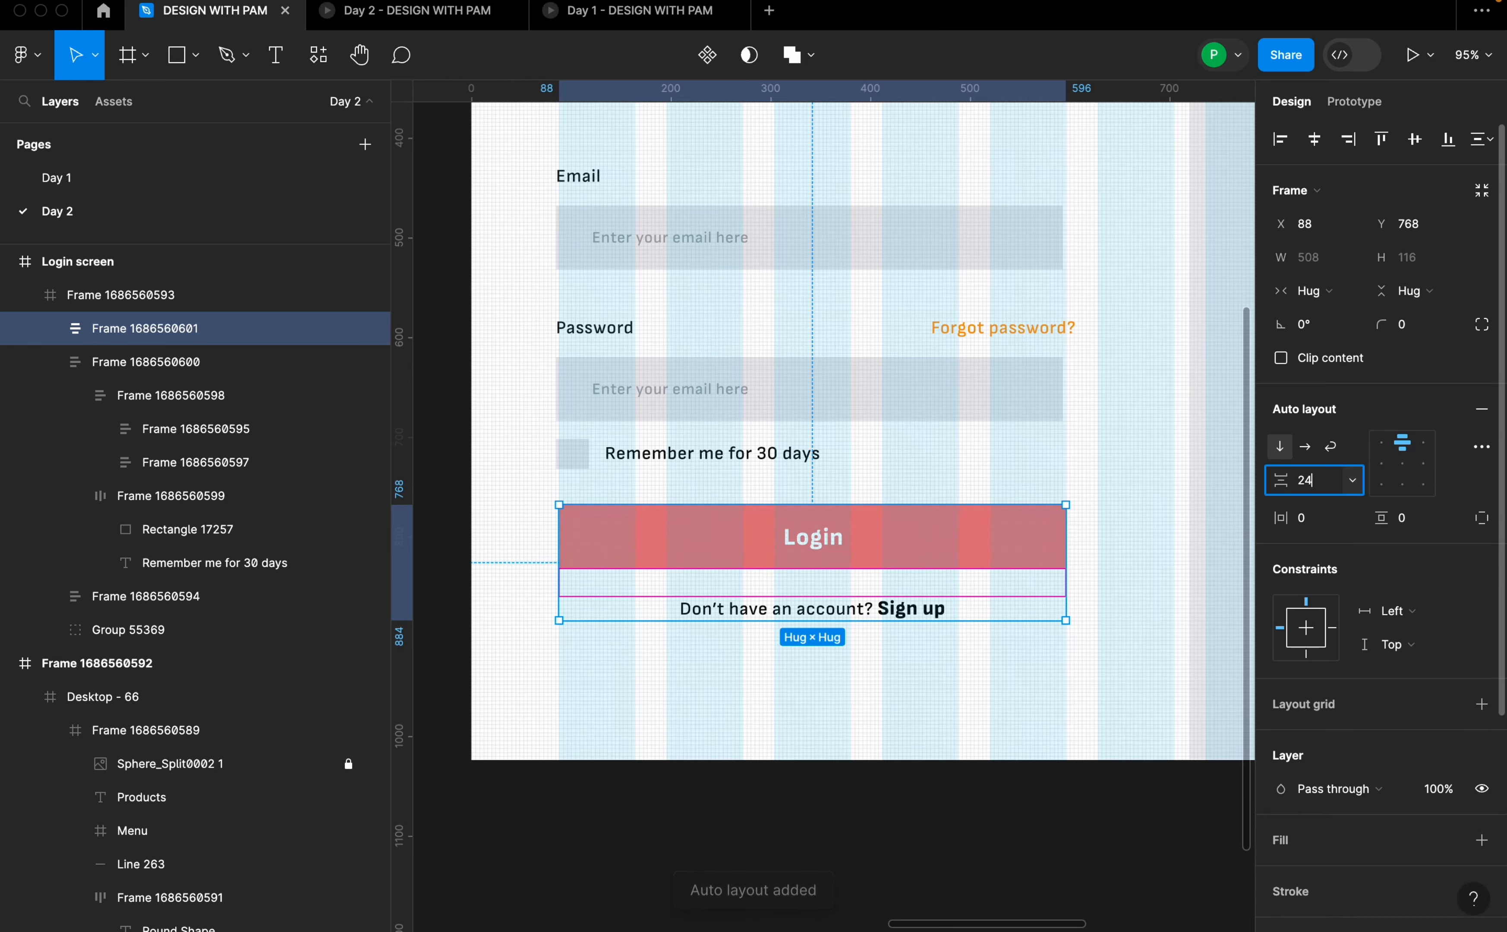
pyautogui.write('24')
pyautogui.press('Return')
pyautogui.scroll(-2, 1093, 566)
pyautogui.scroll(-2, 1094, 566)
pyautogui.click(1022, 622)
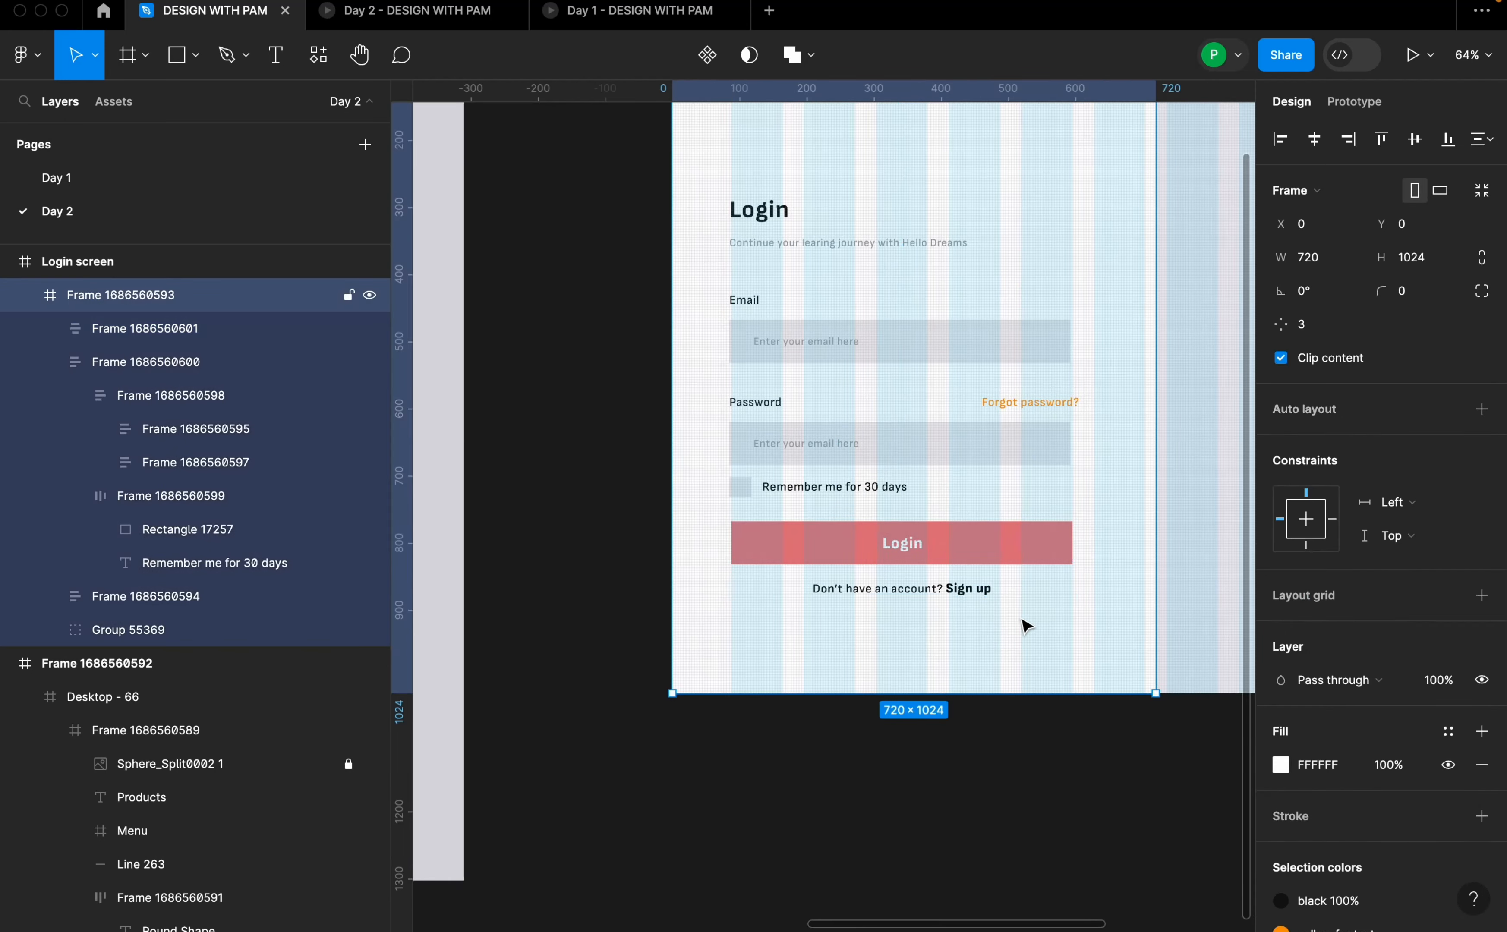
# - Round the background rectangle of the Email input field with a corner radius of 8
pyautogui.scroll(-2, 734, 515)
pyautogui.scroll(1, 1013, 353)
pyautogui.scroll(1, 1014, 356)
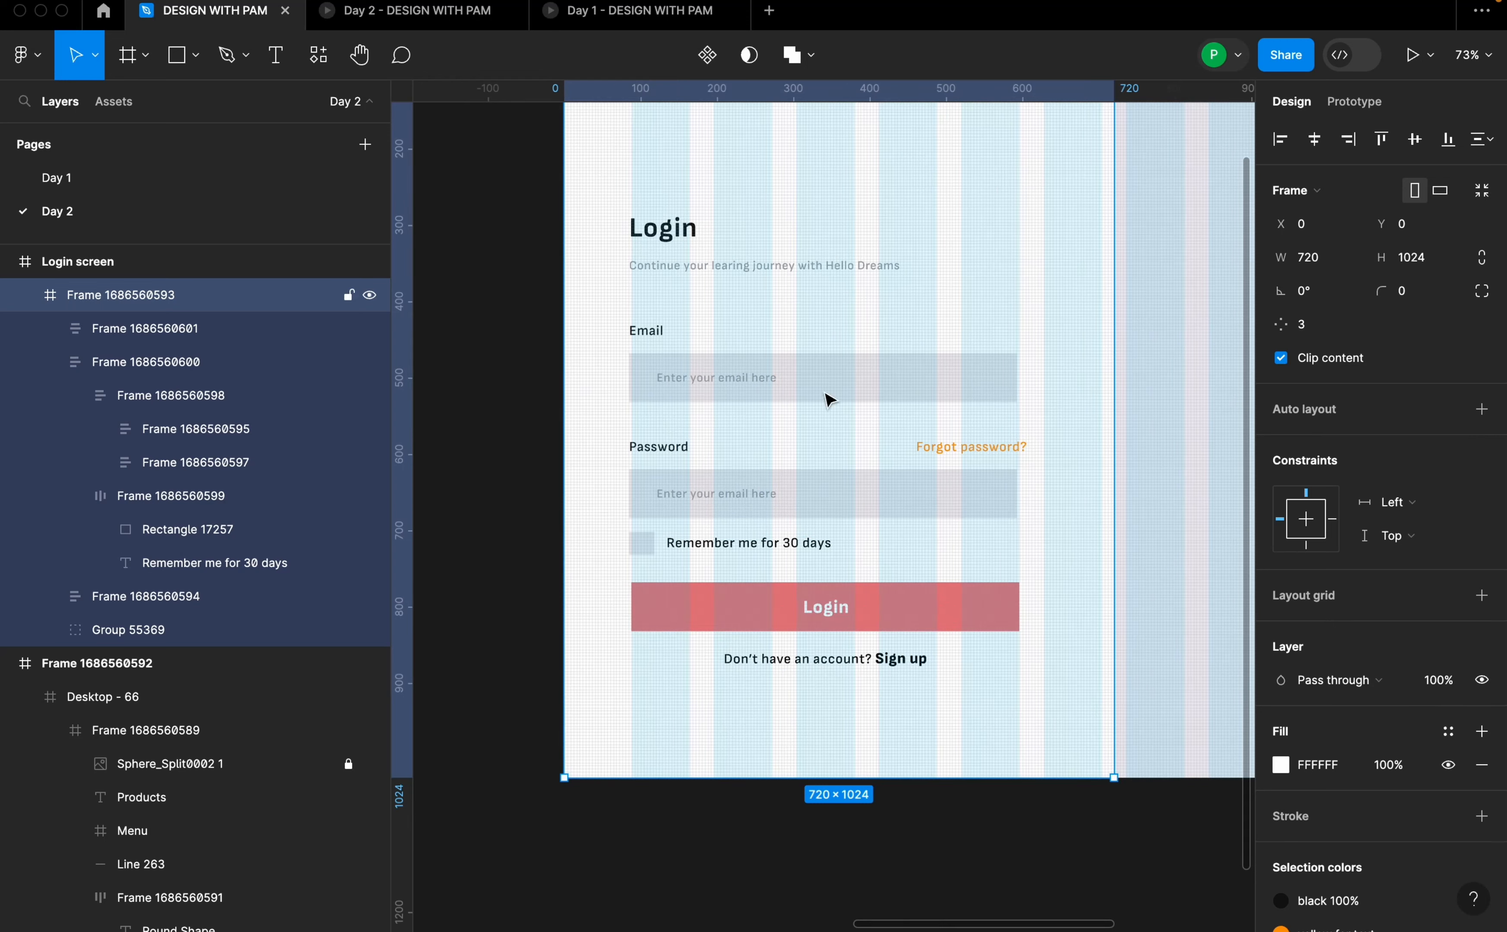
pyautogui.scroll(1, 930, 386)
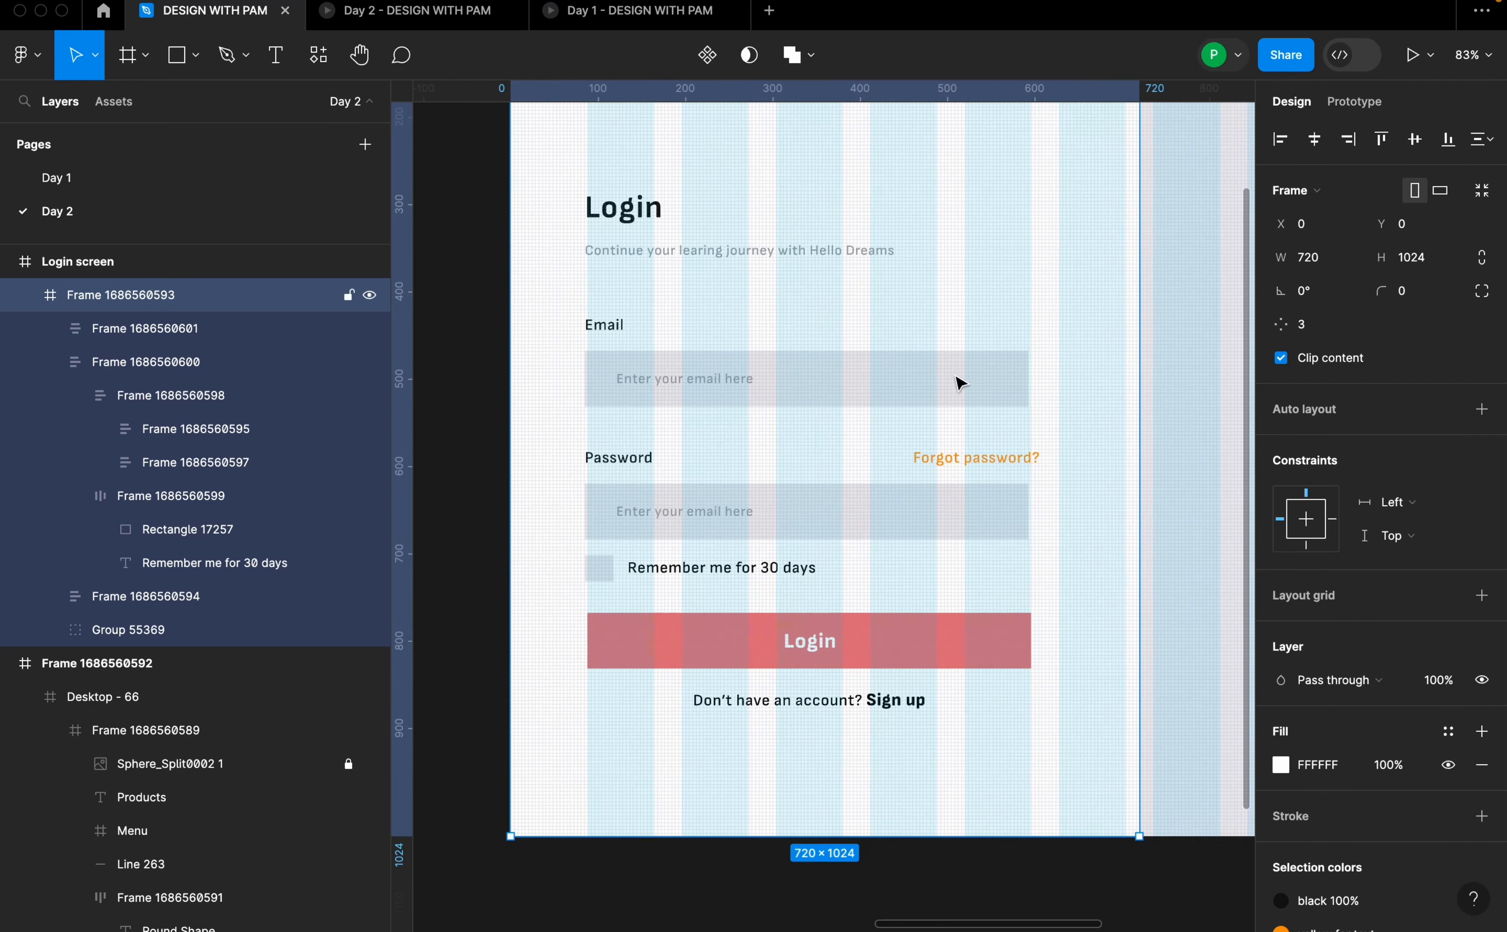
pyautogui.click(960, 379)
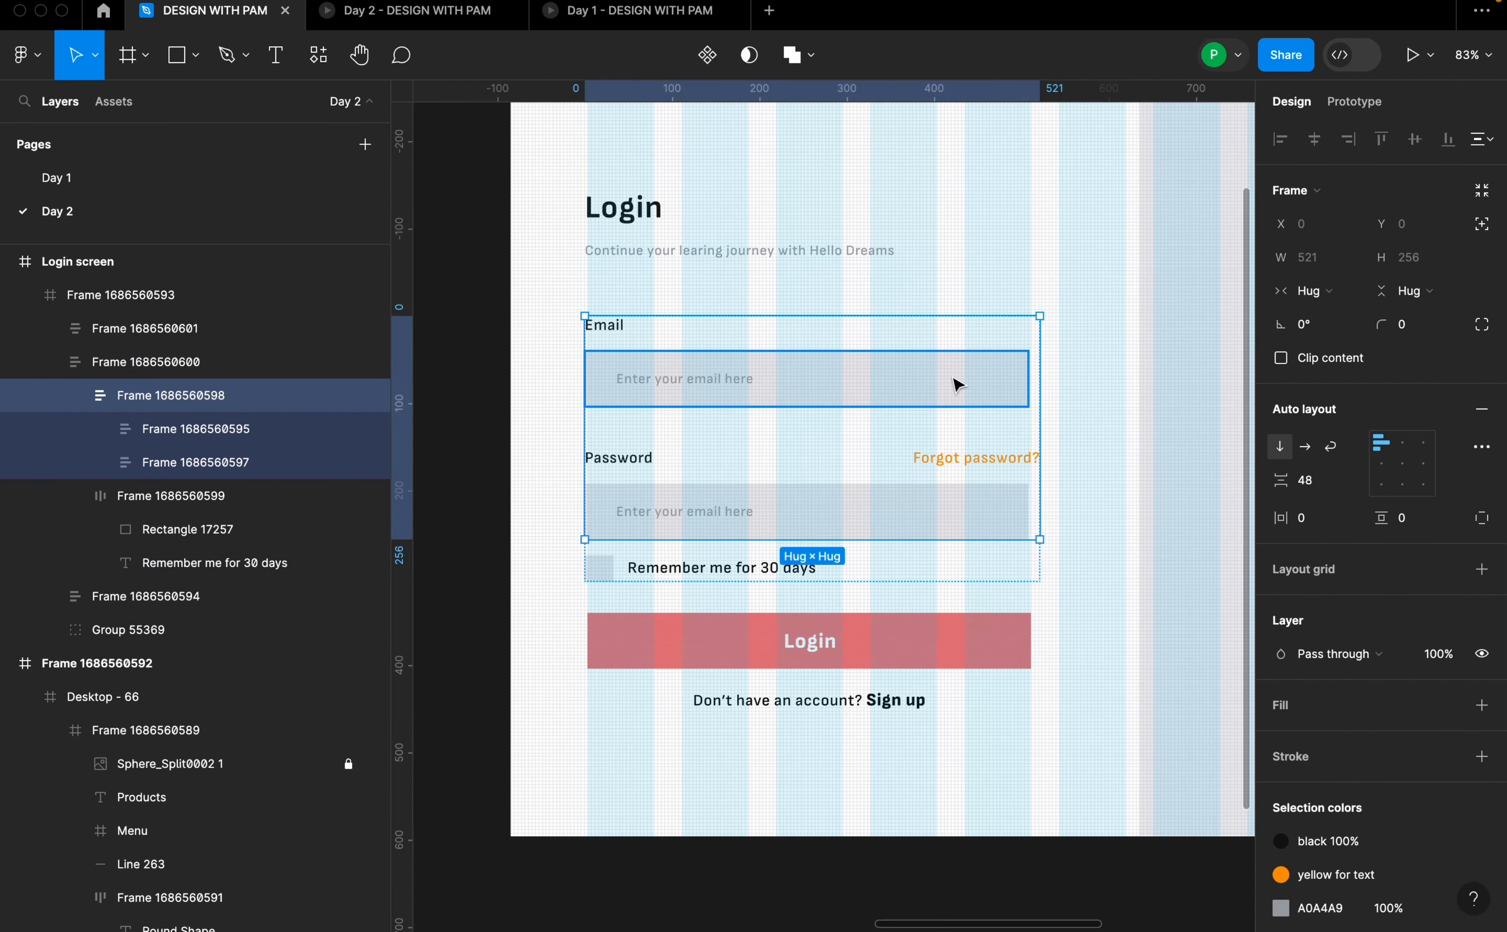
pyautogui.keyDown('super'); pyautogui.click(954, 378); pyautogui.keyUp('super')
pyautogui.keyDown('shift'); pyautogui.click(990, 508); pyautogui.keyUp('shift')
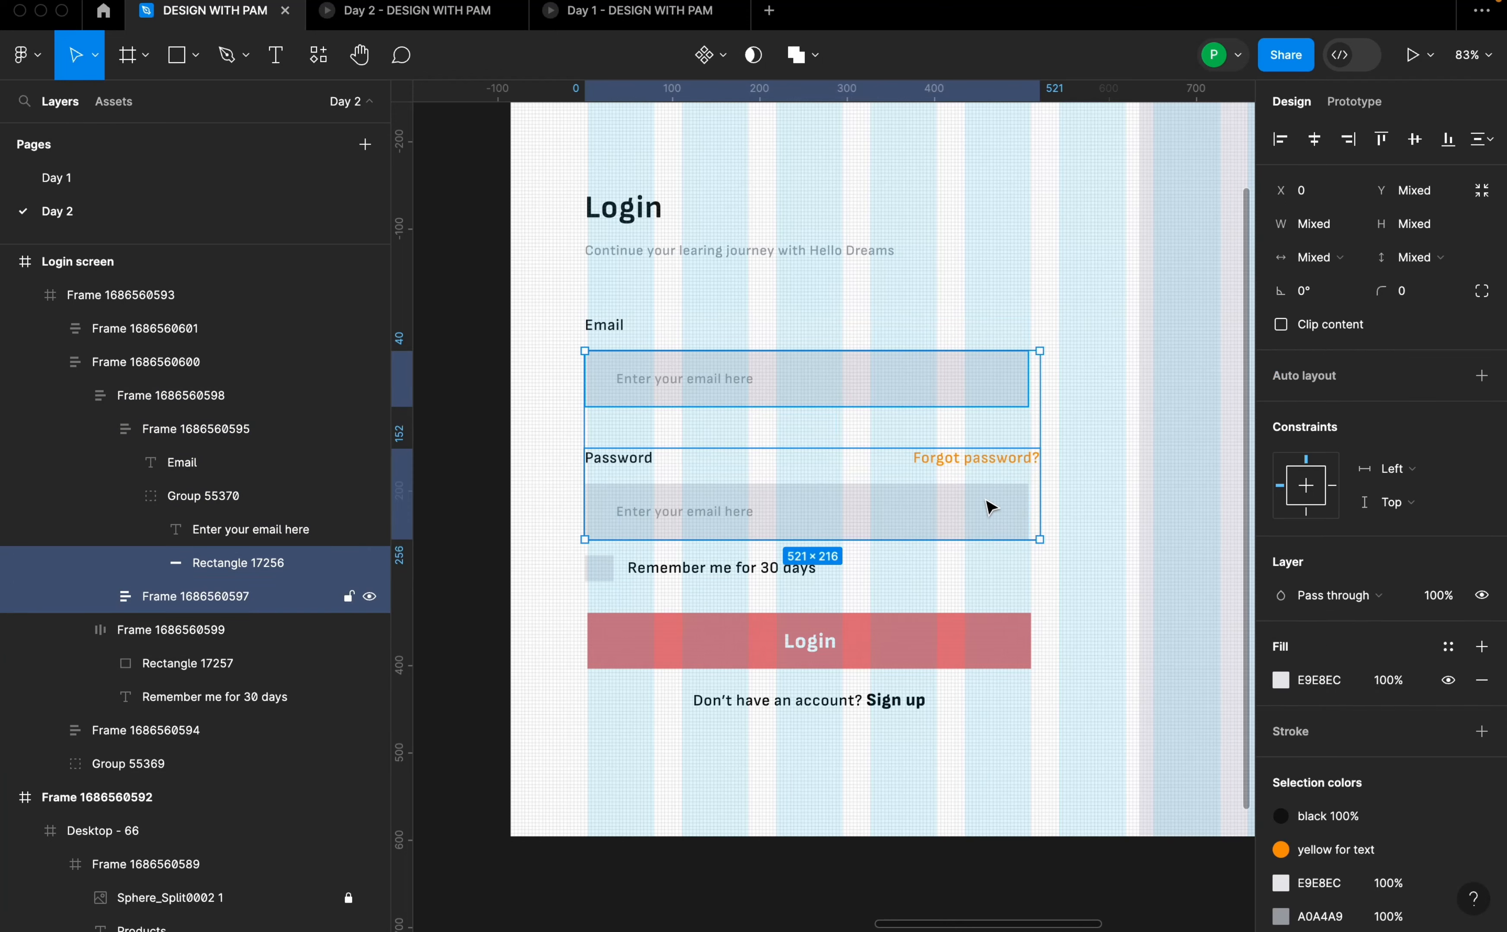
pyautogui.click(972, 391)
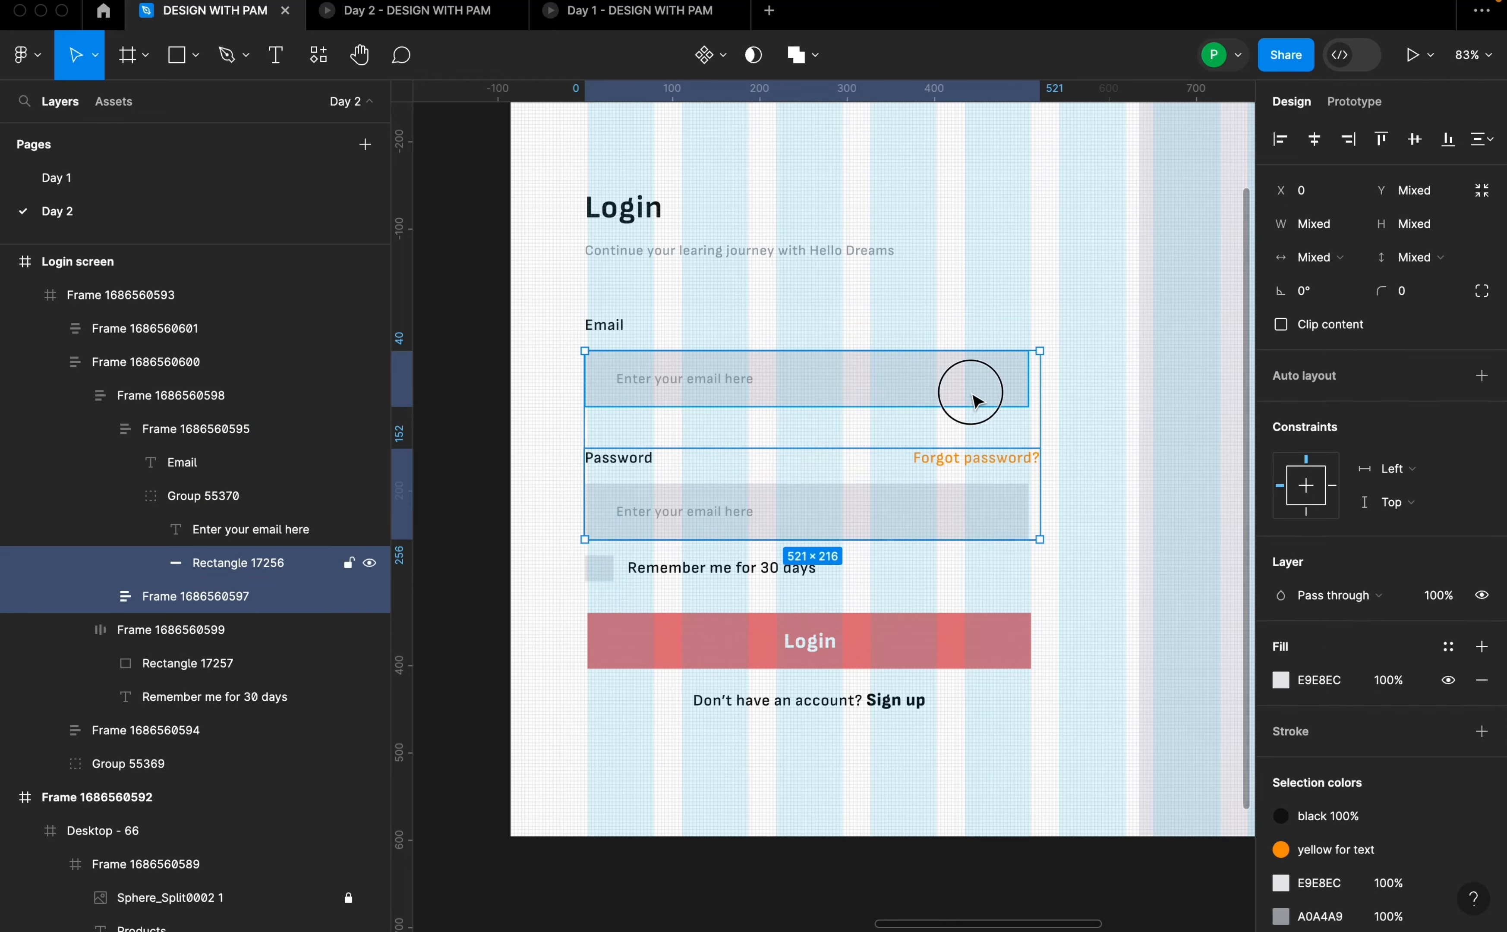
pyautogui.click(1427, 270)
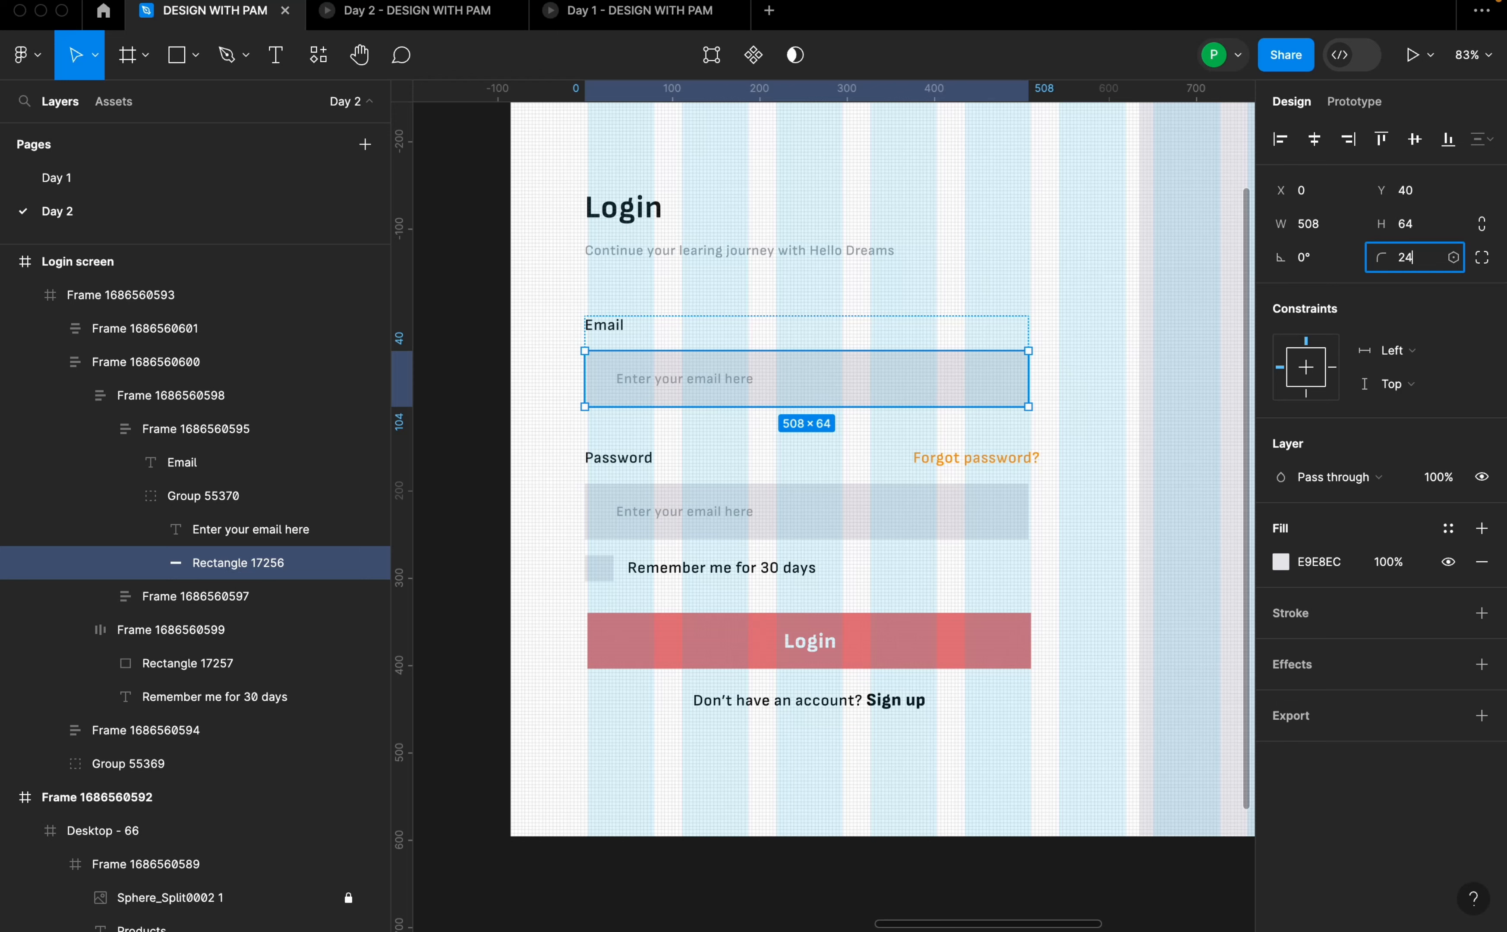
pyautogui.press('Return')
pyautogui.click(1090, 447)
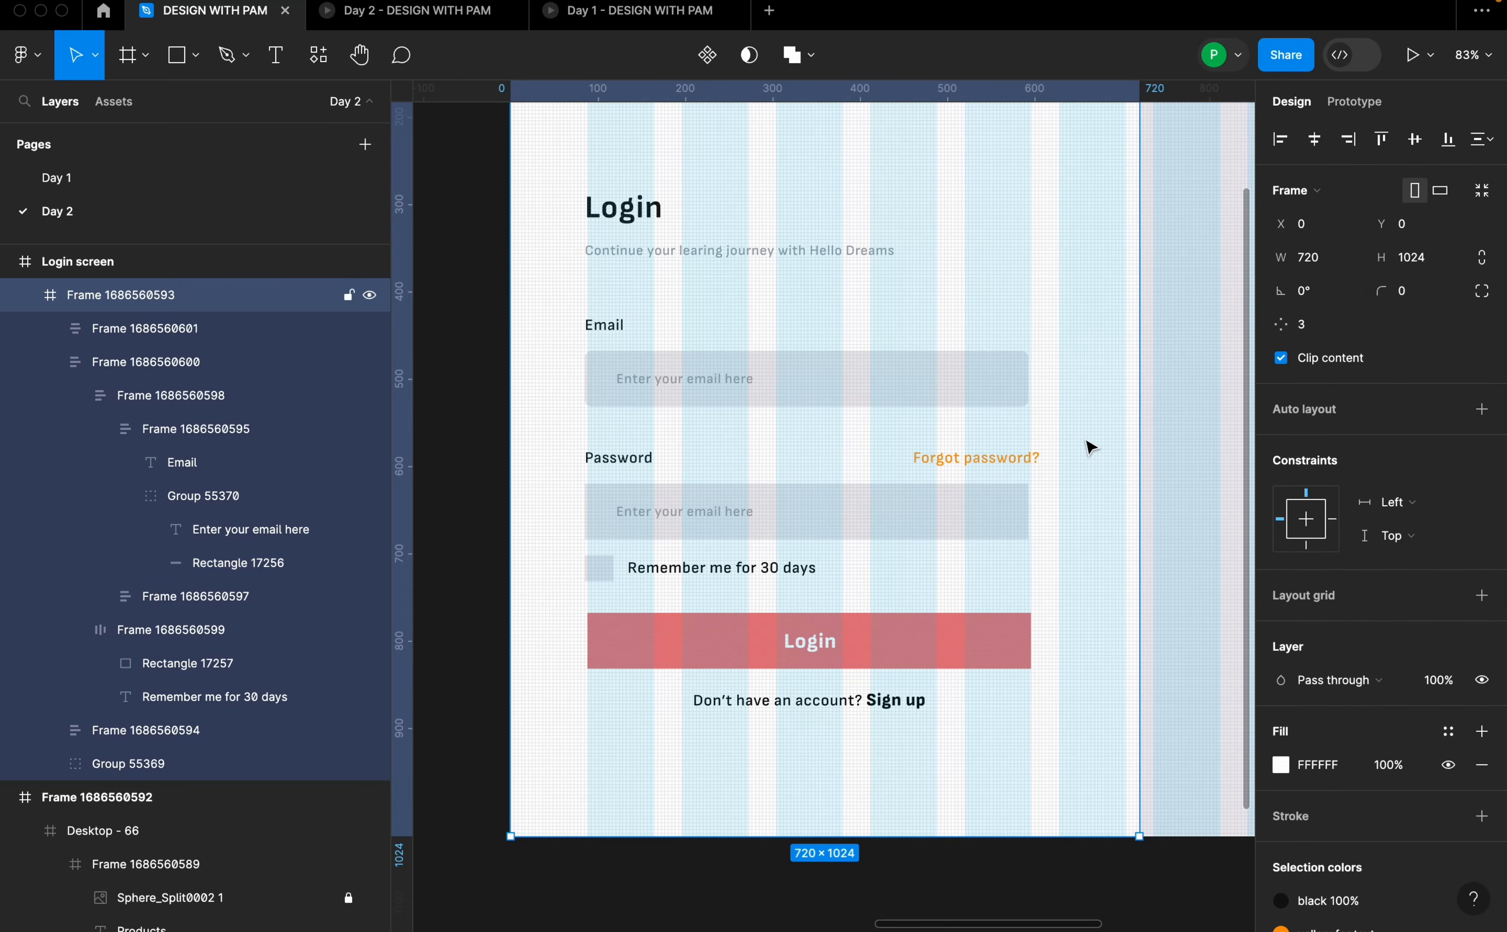
# - Set the corner radius of the Password input's background rectangle and the red Login button's rectangle to 8
pyautogui.keyDown('super'); pyautogui.click(1010, 515); pyautogui.keyUp('super')
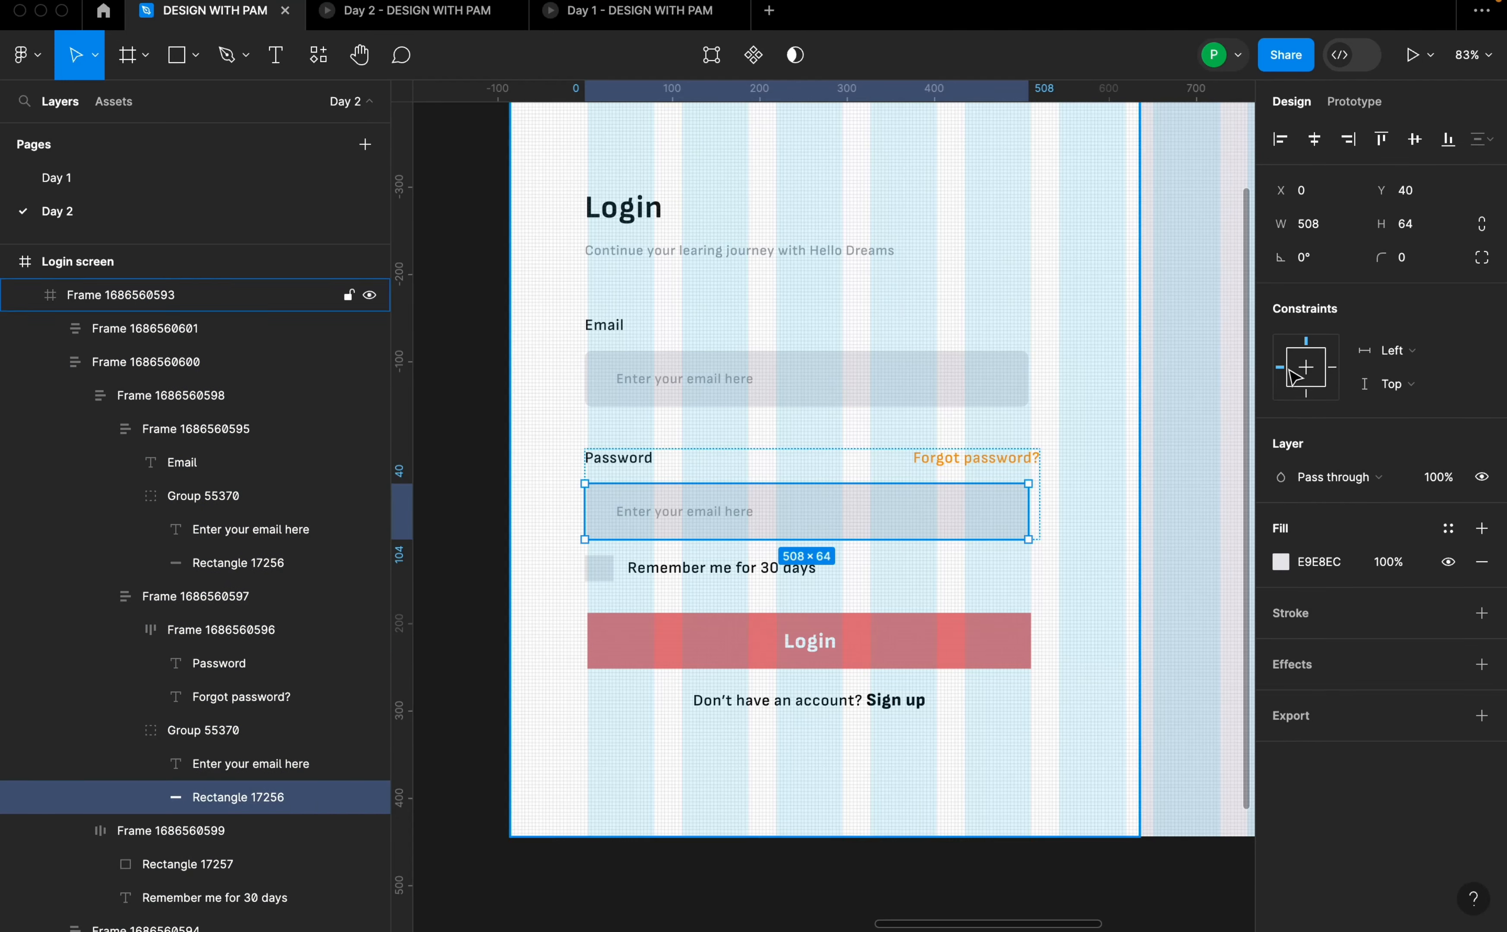
pyautogui.click(1410, 266)
pyautogui.press('Return')
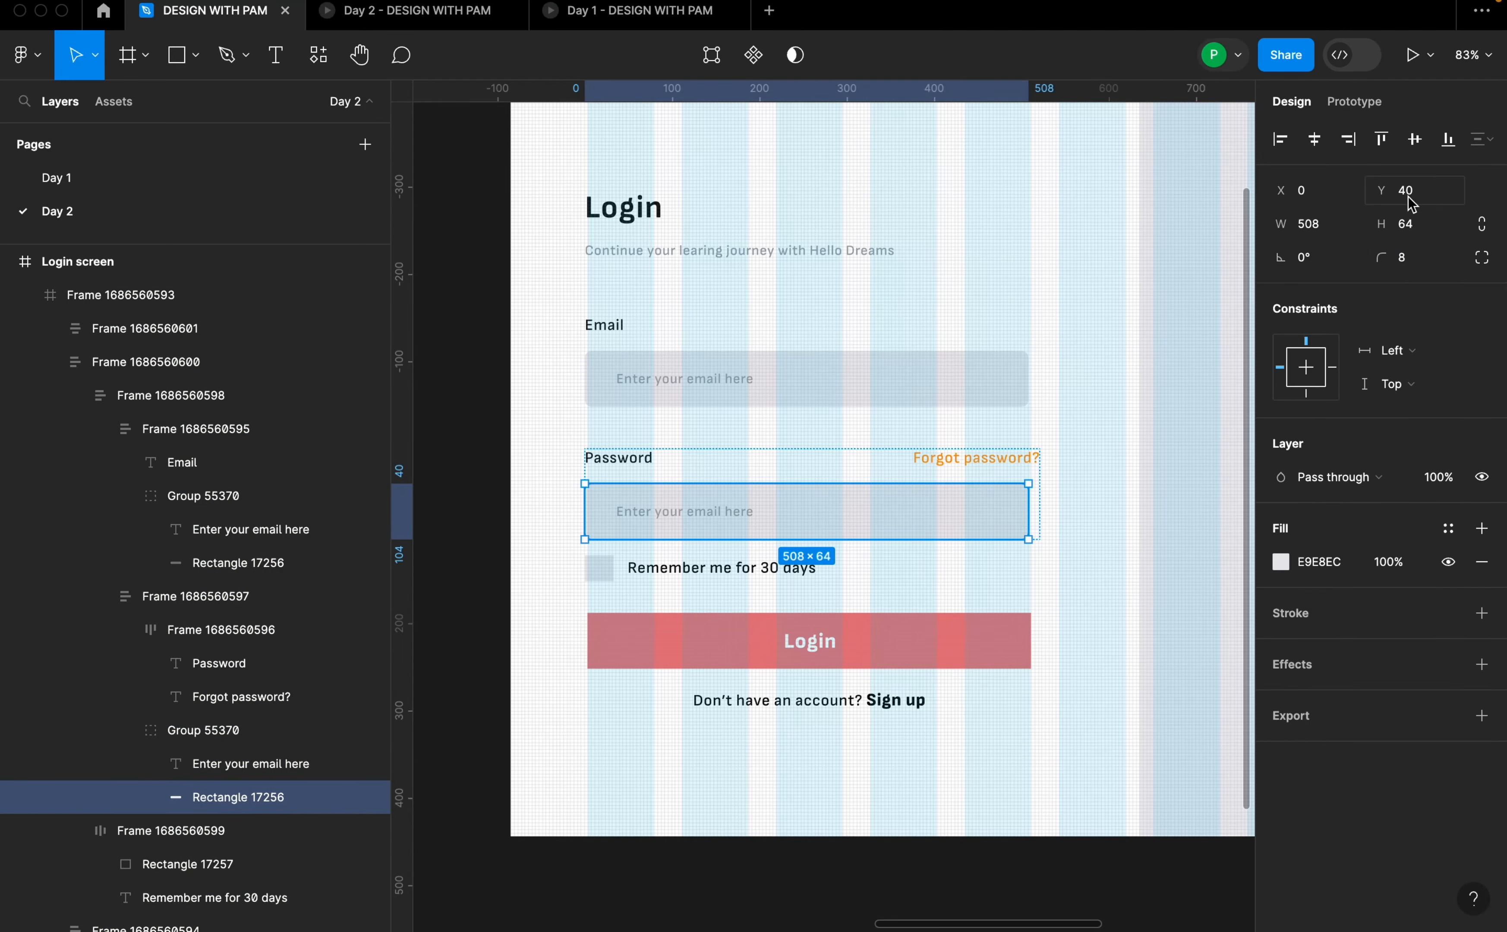
pyautogui.keyDown('super'); pyautogui.click(999, 637); pyautogui.keyUp('super')
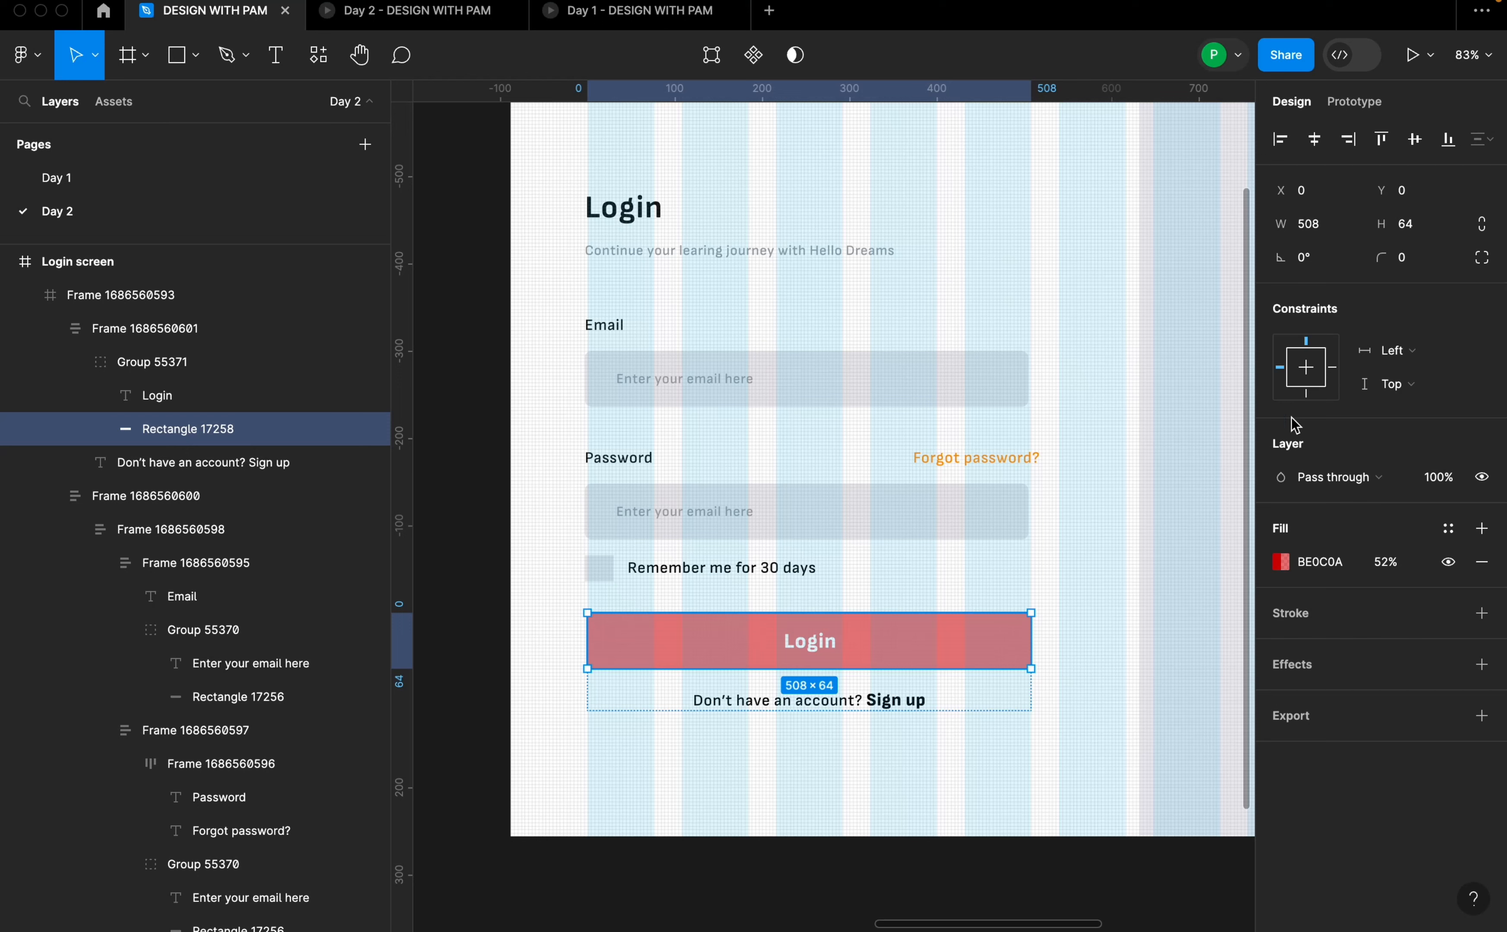
pyautogui.click(1413, 261)
pyautogui.press('Return')
pyautogui.click(1135, 489)
# - Set the corner radius of the checkbox beside "Remember me for 30 days" to 4
pyautogui.keyDown('super'); pyautogui.click(609, 567); pyautogui.keyUp('super')
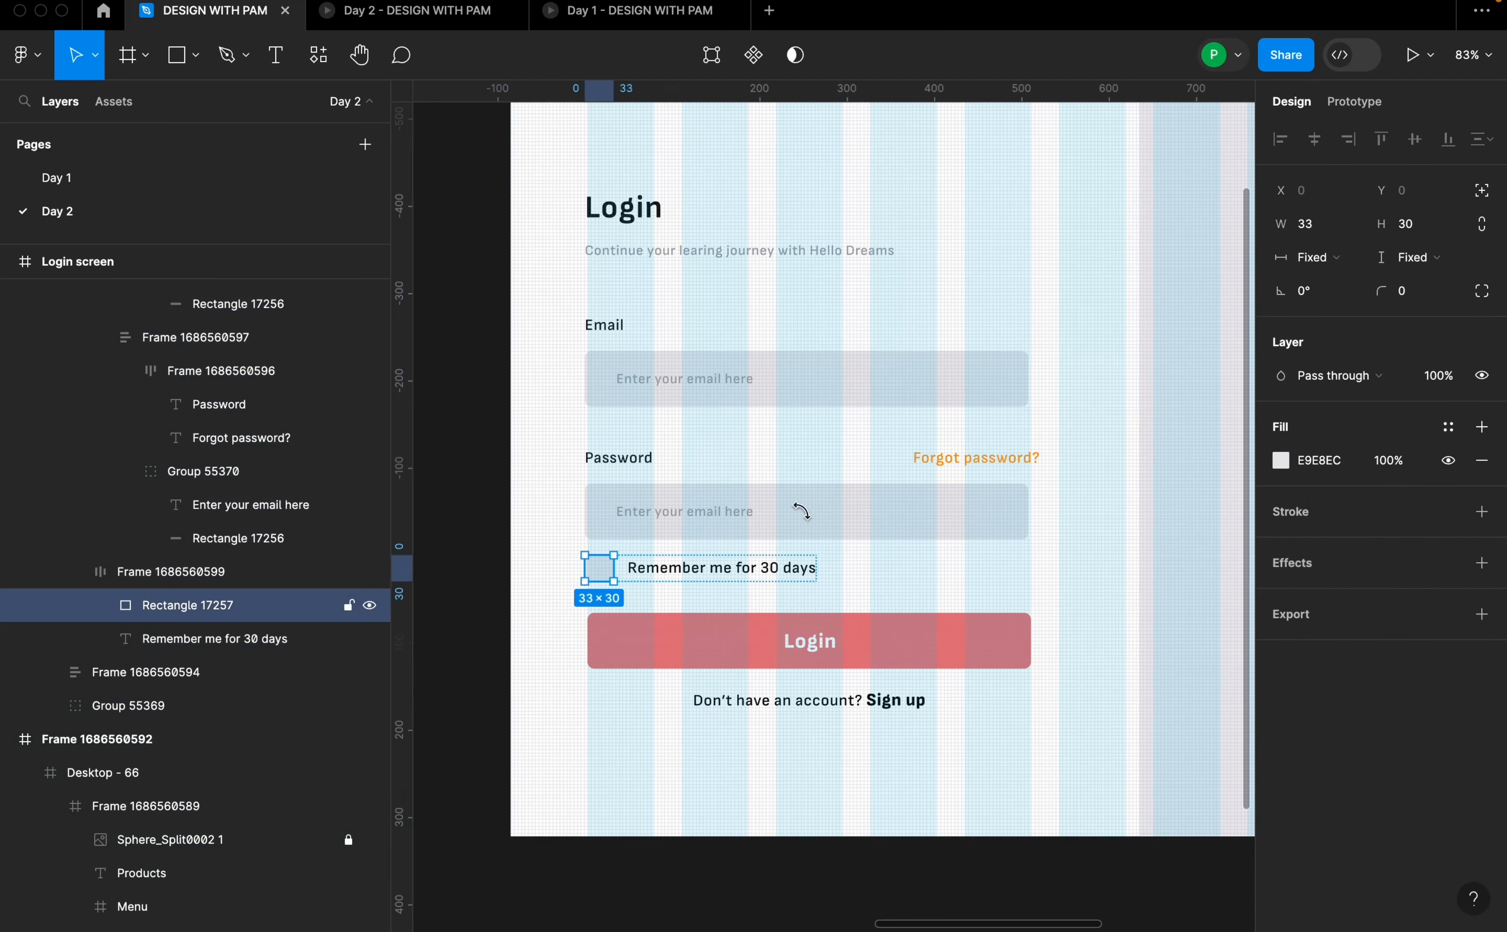
pyautogui.click(1414, 291)
pyautogui.write('4')
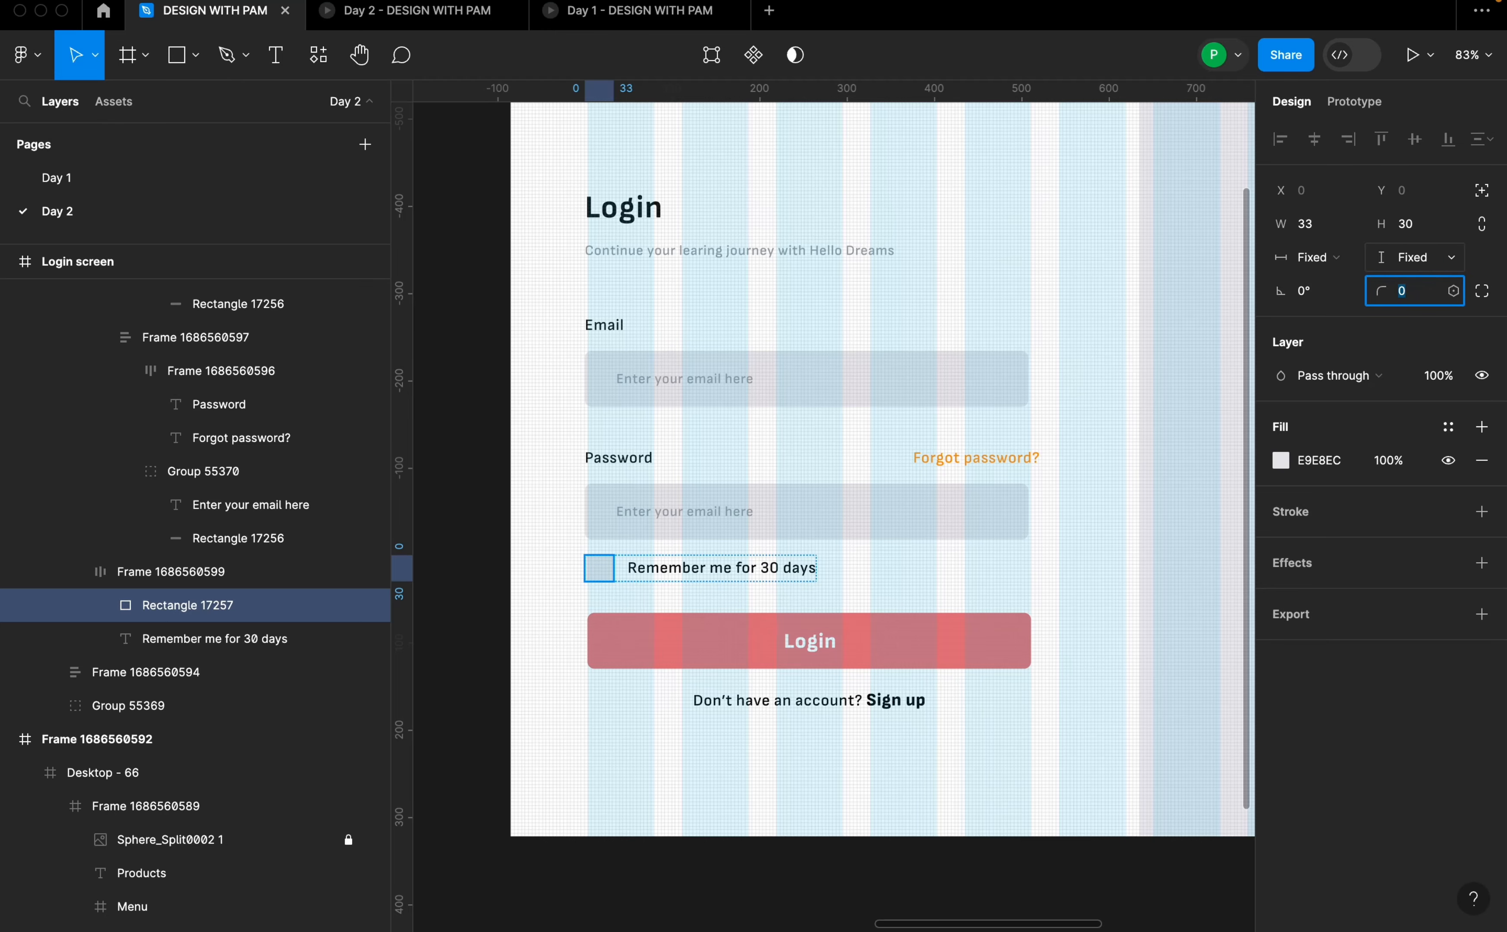
pyautogui.press('Return')
pyautogui.click(851, 687)
pyautogui.press('Escape')
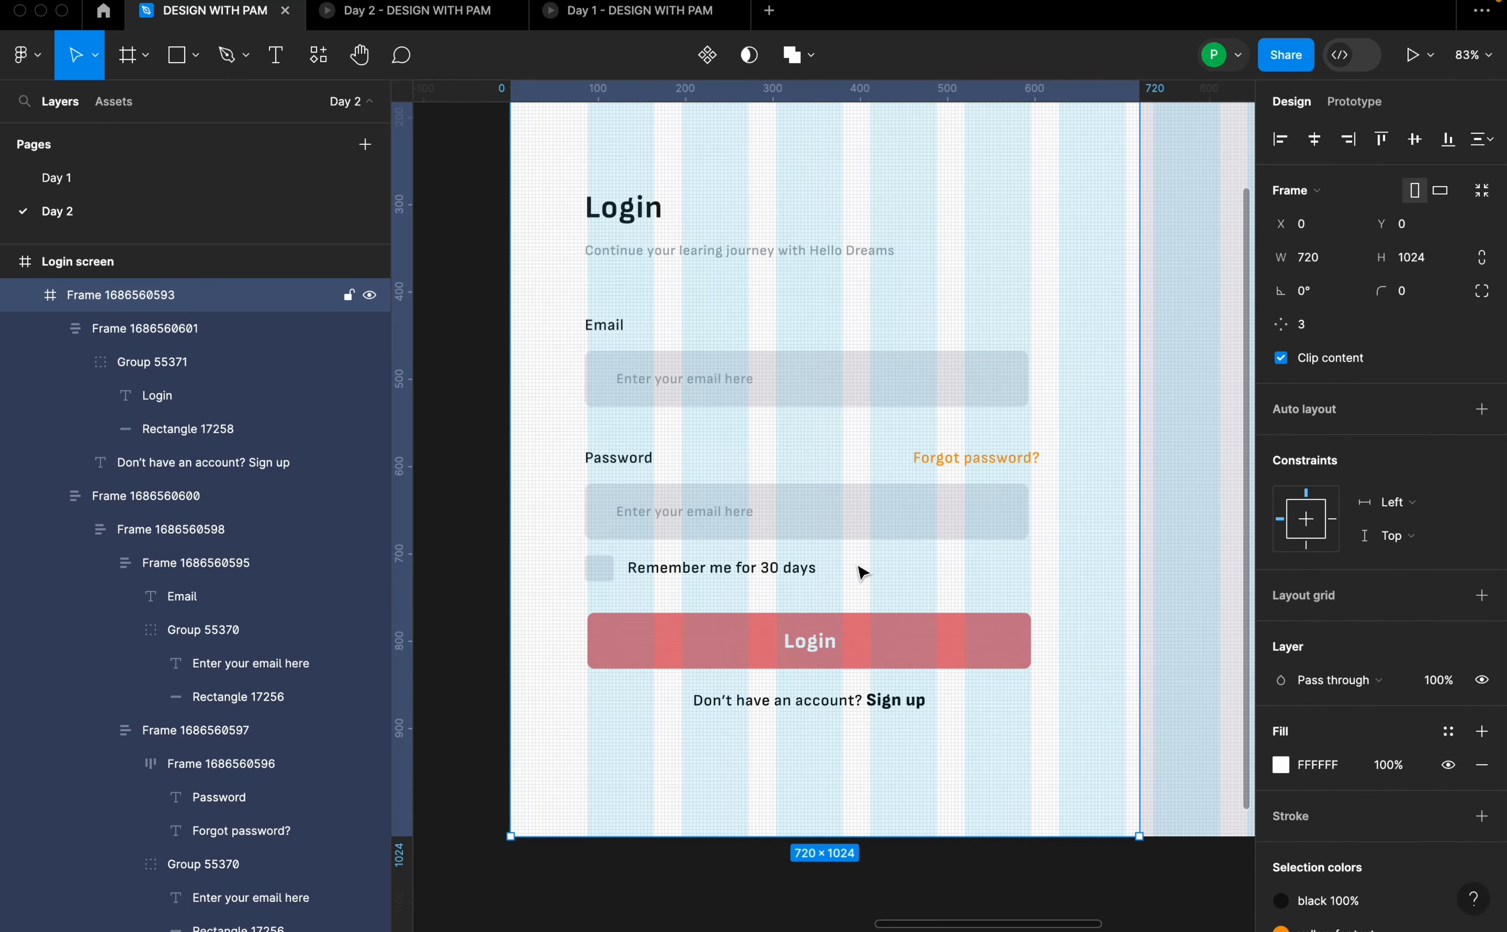
# - Move the Login heading block to about X 88, Y 257 and set the vertical gap between it and the logo to 124
pyautogui.press('-')
pyautogui.press('+')
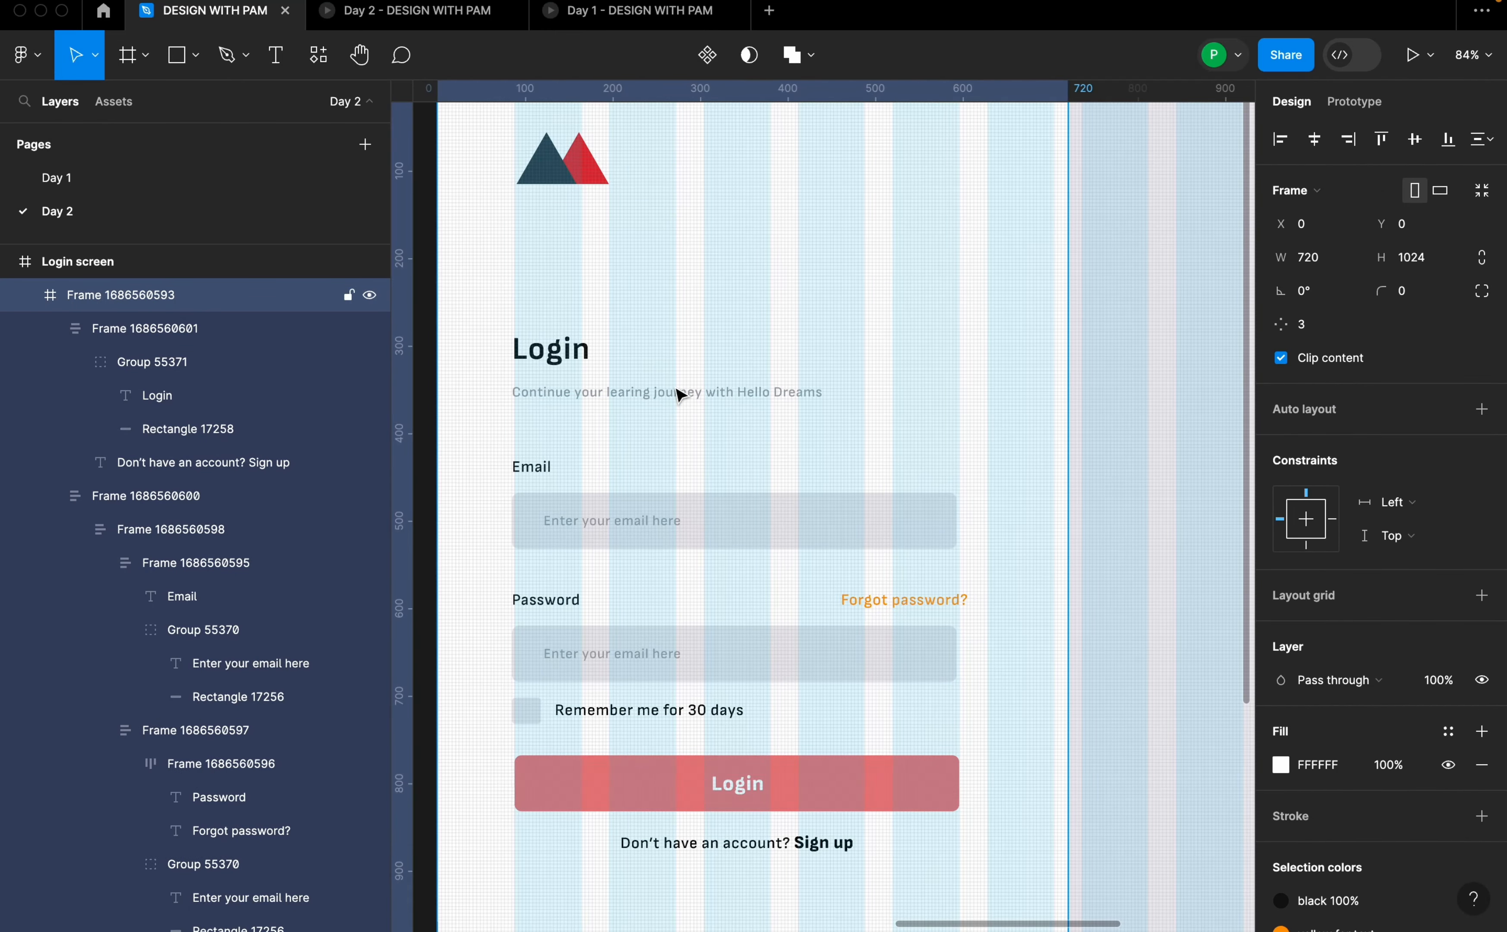
pyautogui.doubleClick(586, 353)
pyautogui.moveTo(654, 367); pyautogui.dragTo(613, 346)
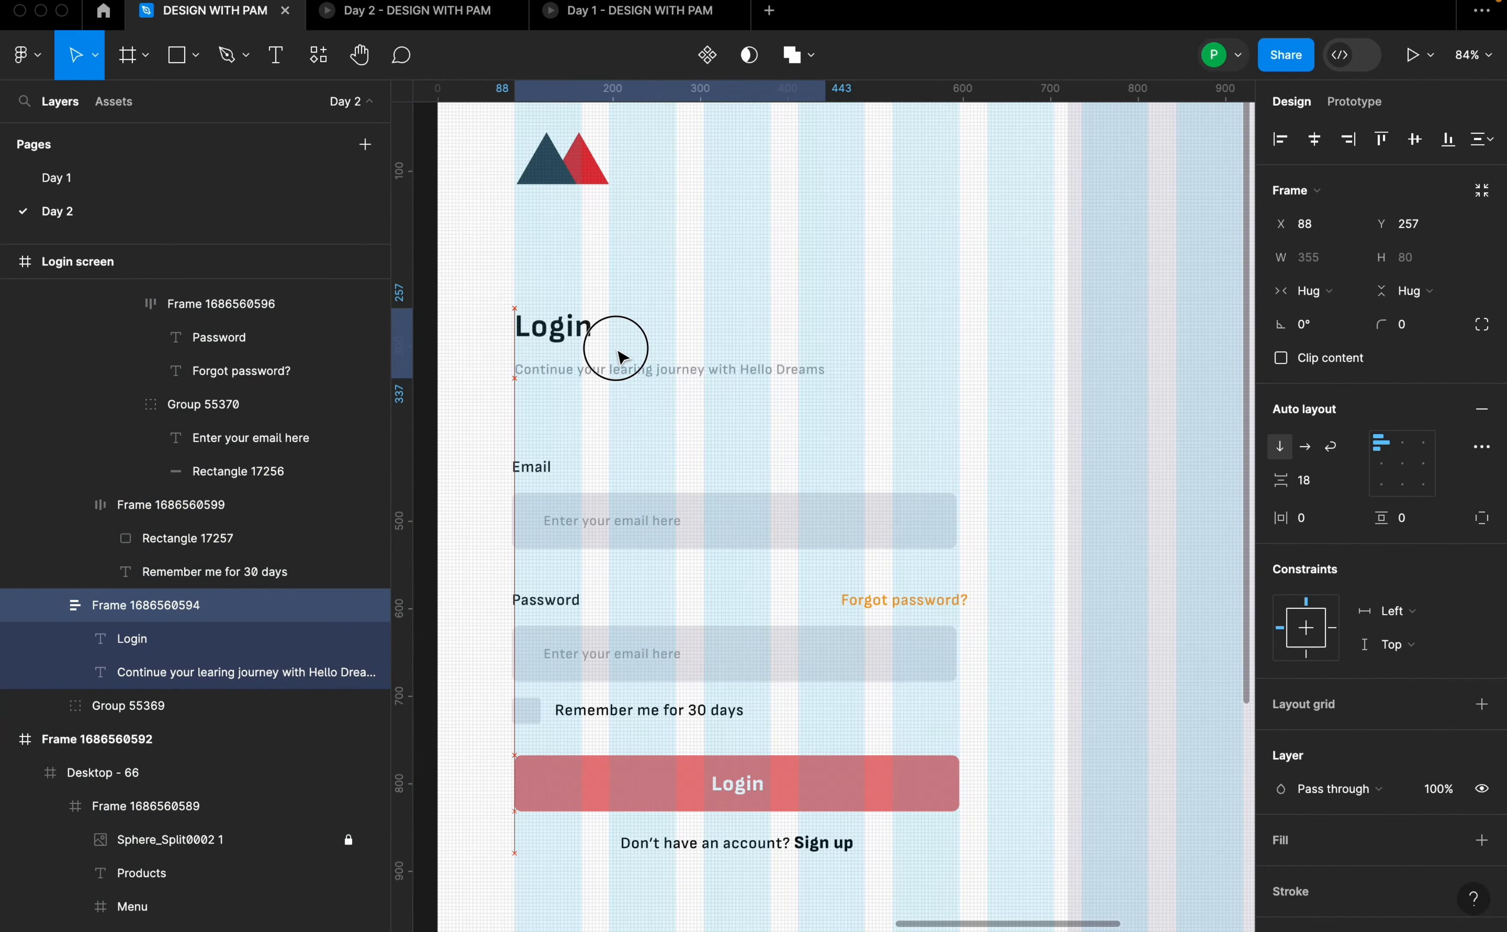
pyautogui.keyDown('shift'); pyautogui.click(579, 188); pyautogui.keyUp('shift')
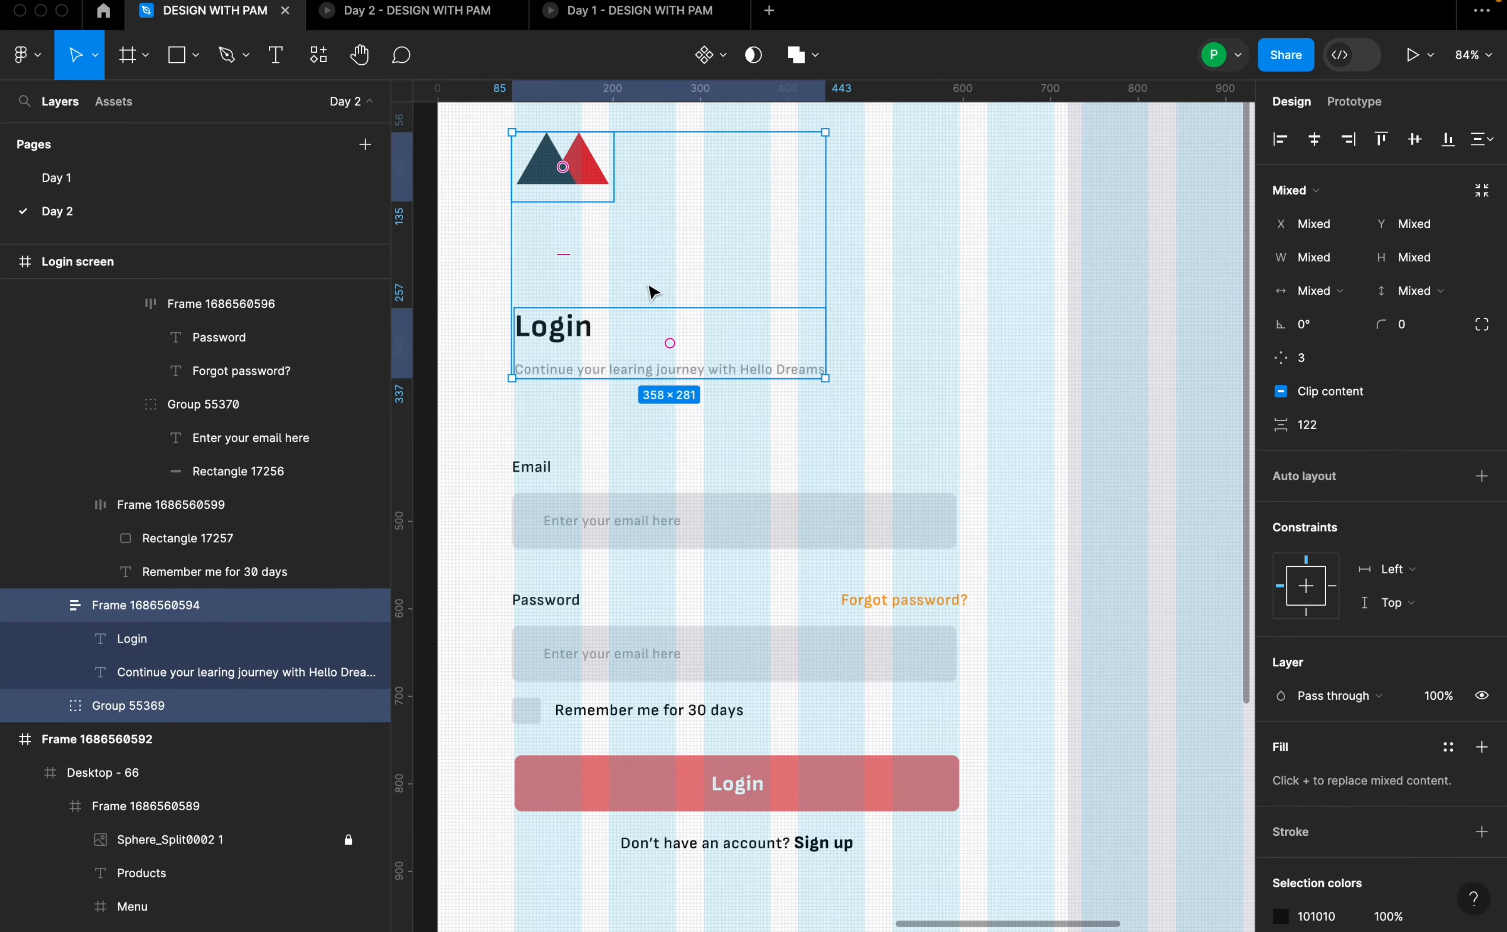
pyautogui.click(1317, 429)
pyautogui.write('12')
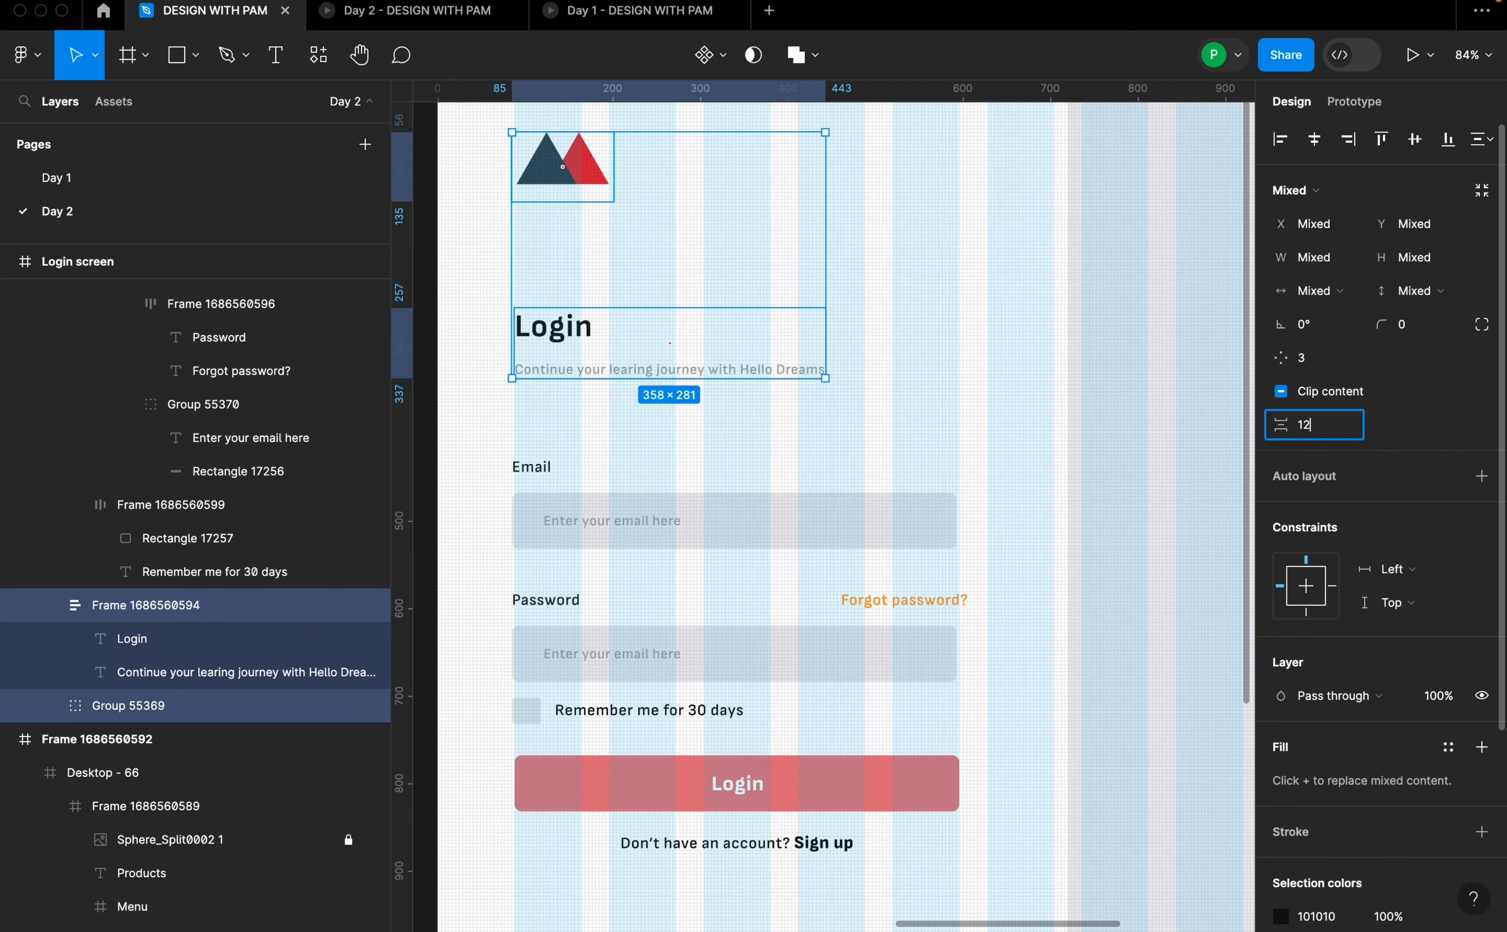
pyautogui.press('Return')
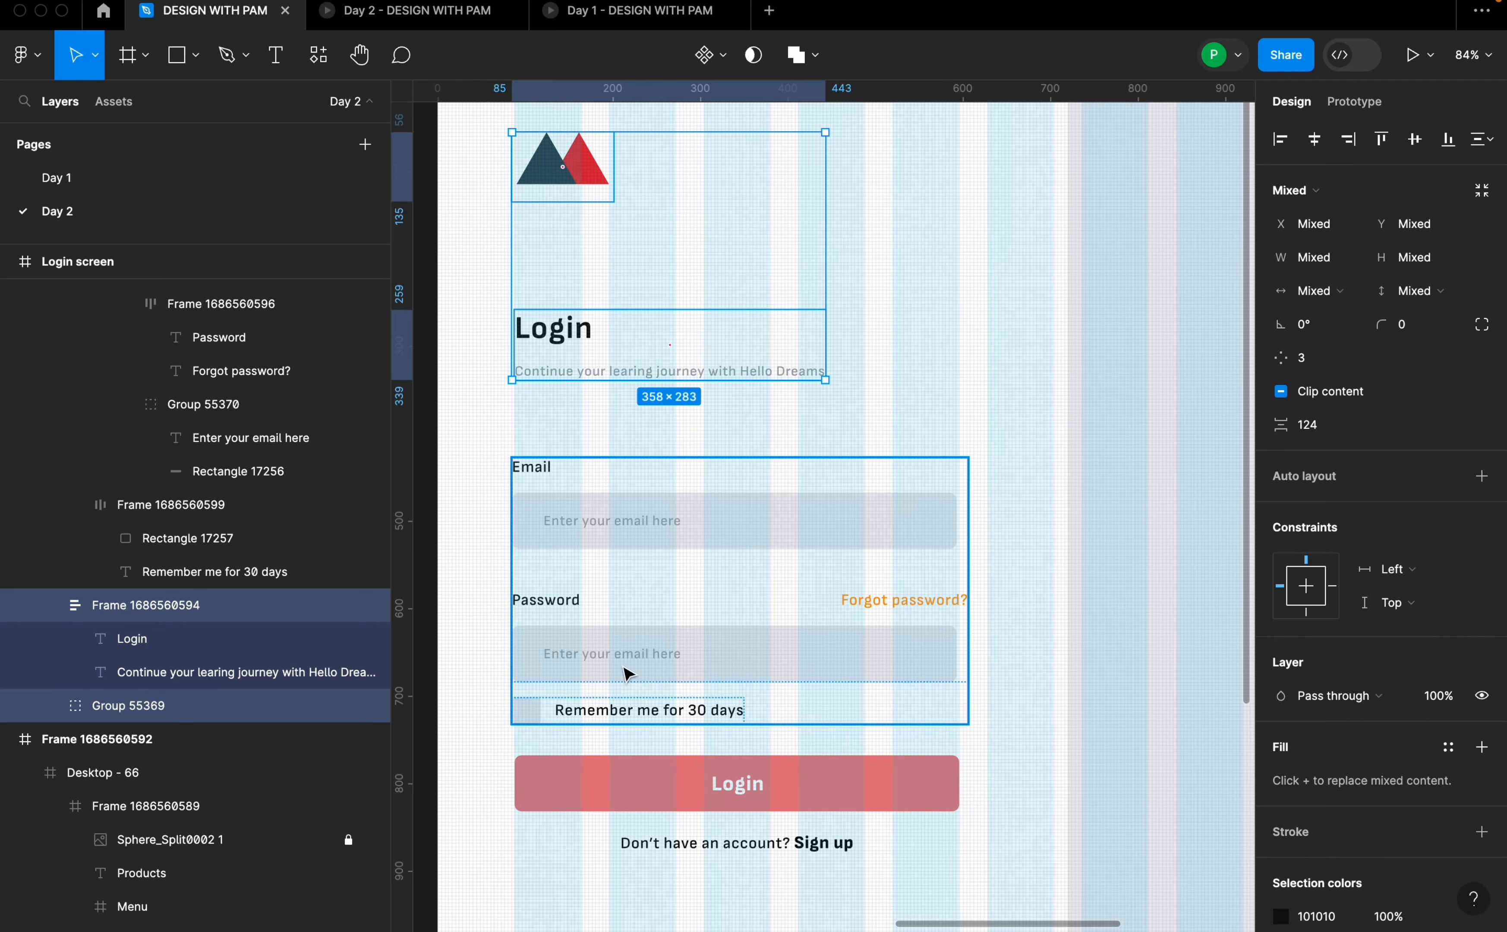
# - Combine the input fields frame and the Login button with sign-up frame in a vertical auto layout with a spacing of 48
pyautogui.click(733, 439)
pyautogui.click(719, 545)
pyautogui.click(722, 550)
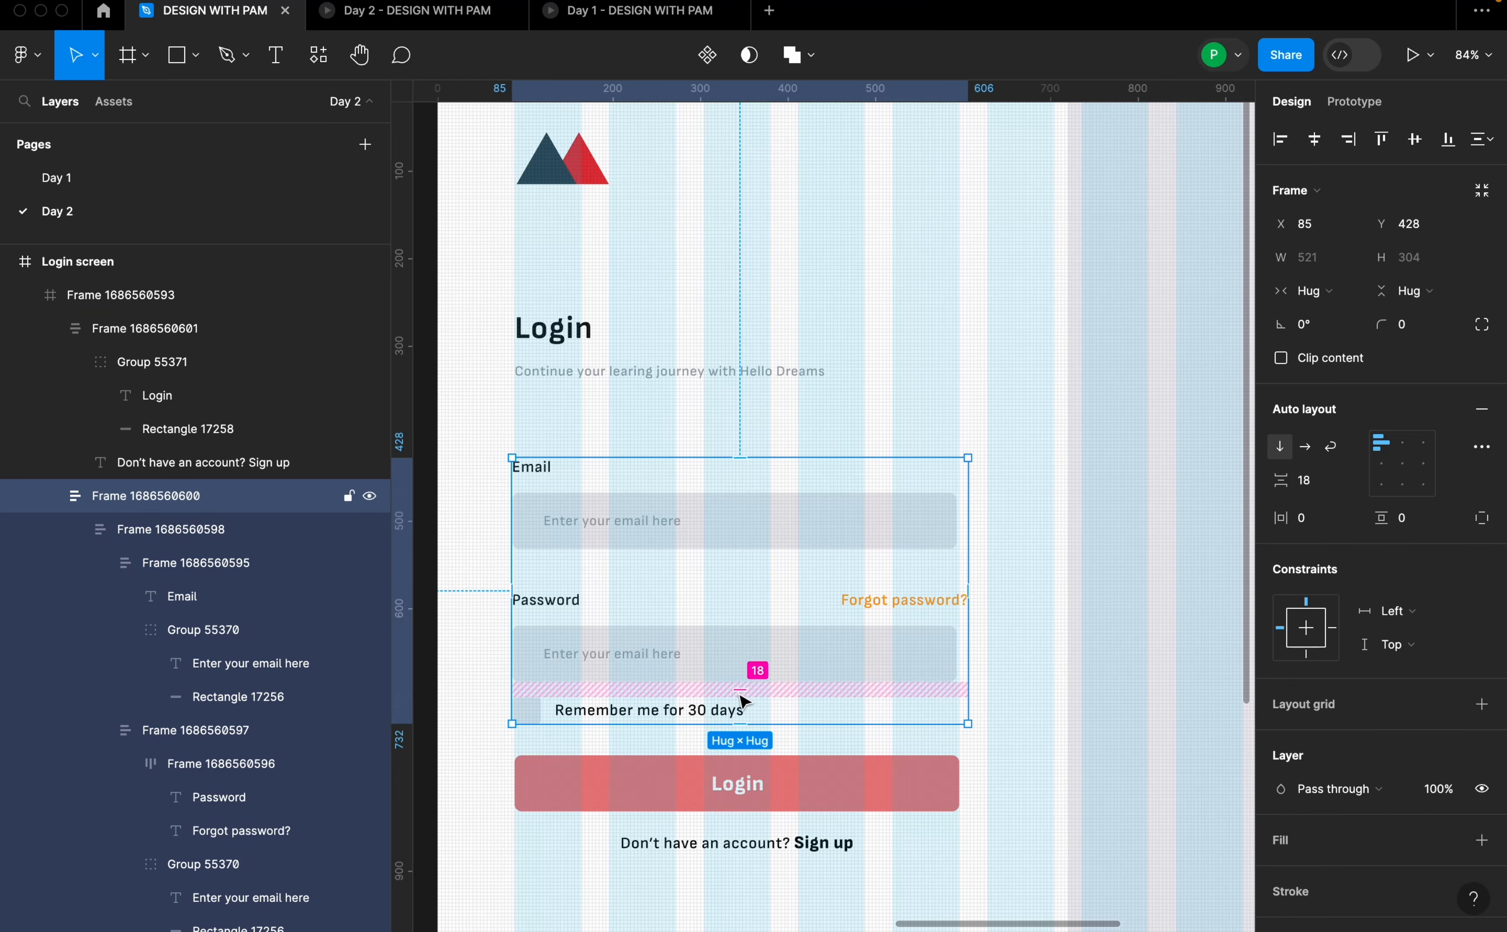
pyautogui.keyDown('shift'); pyautogui.click(774, 777); pyautogui.keyUp('shift')
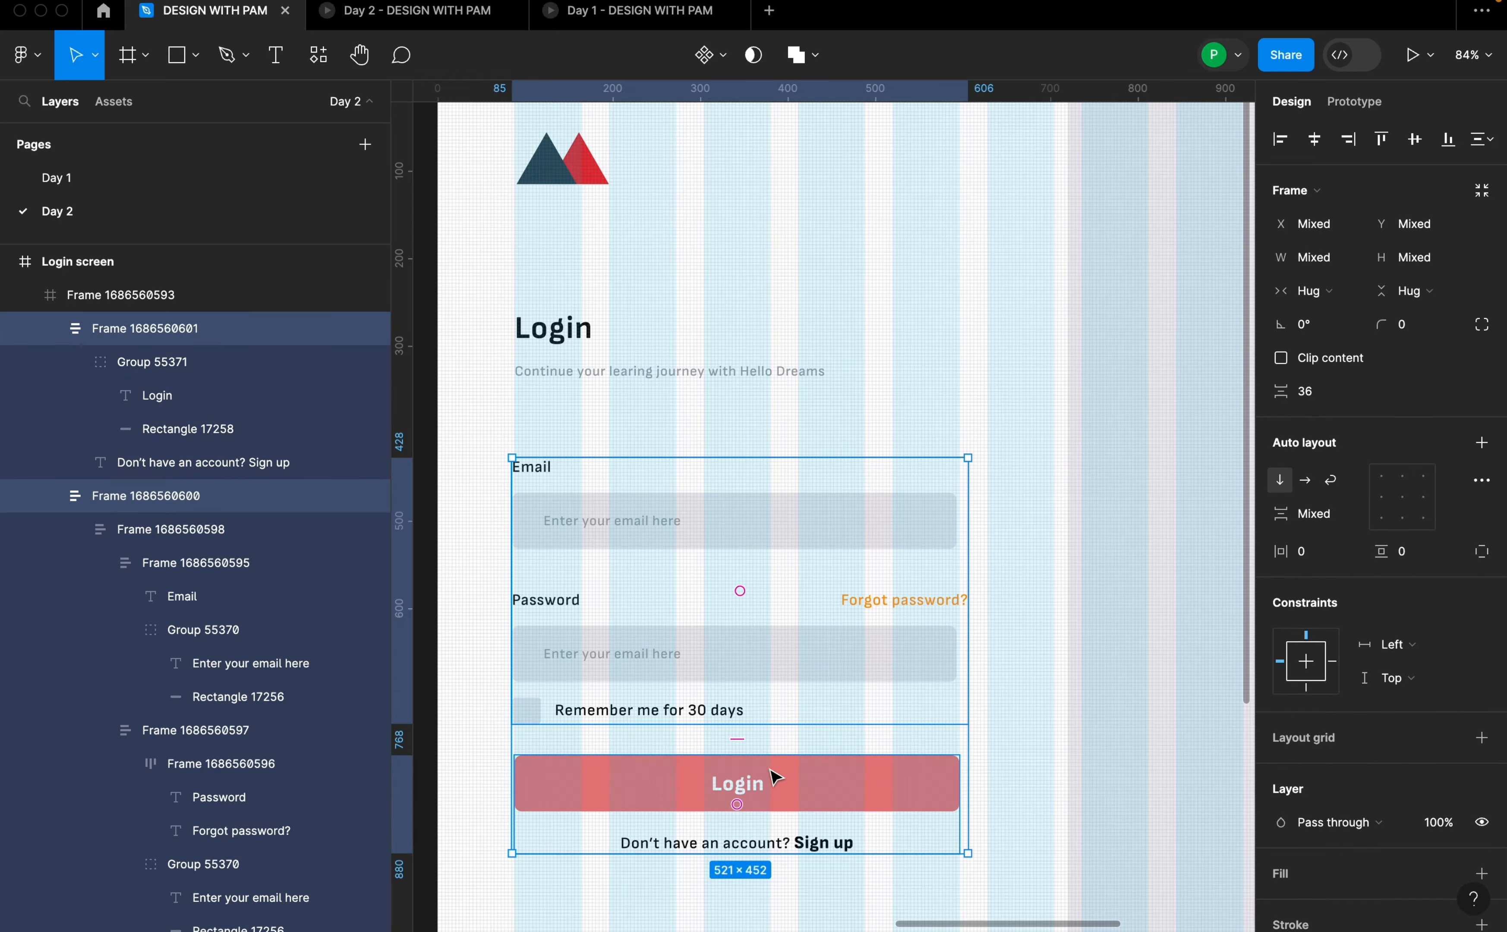
pyautogui.hotkey('shift', 'a')
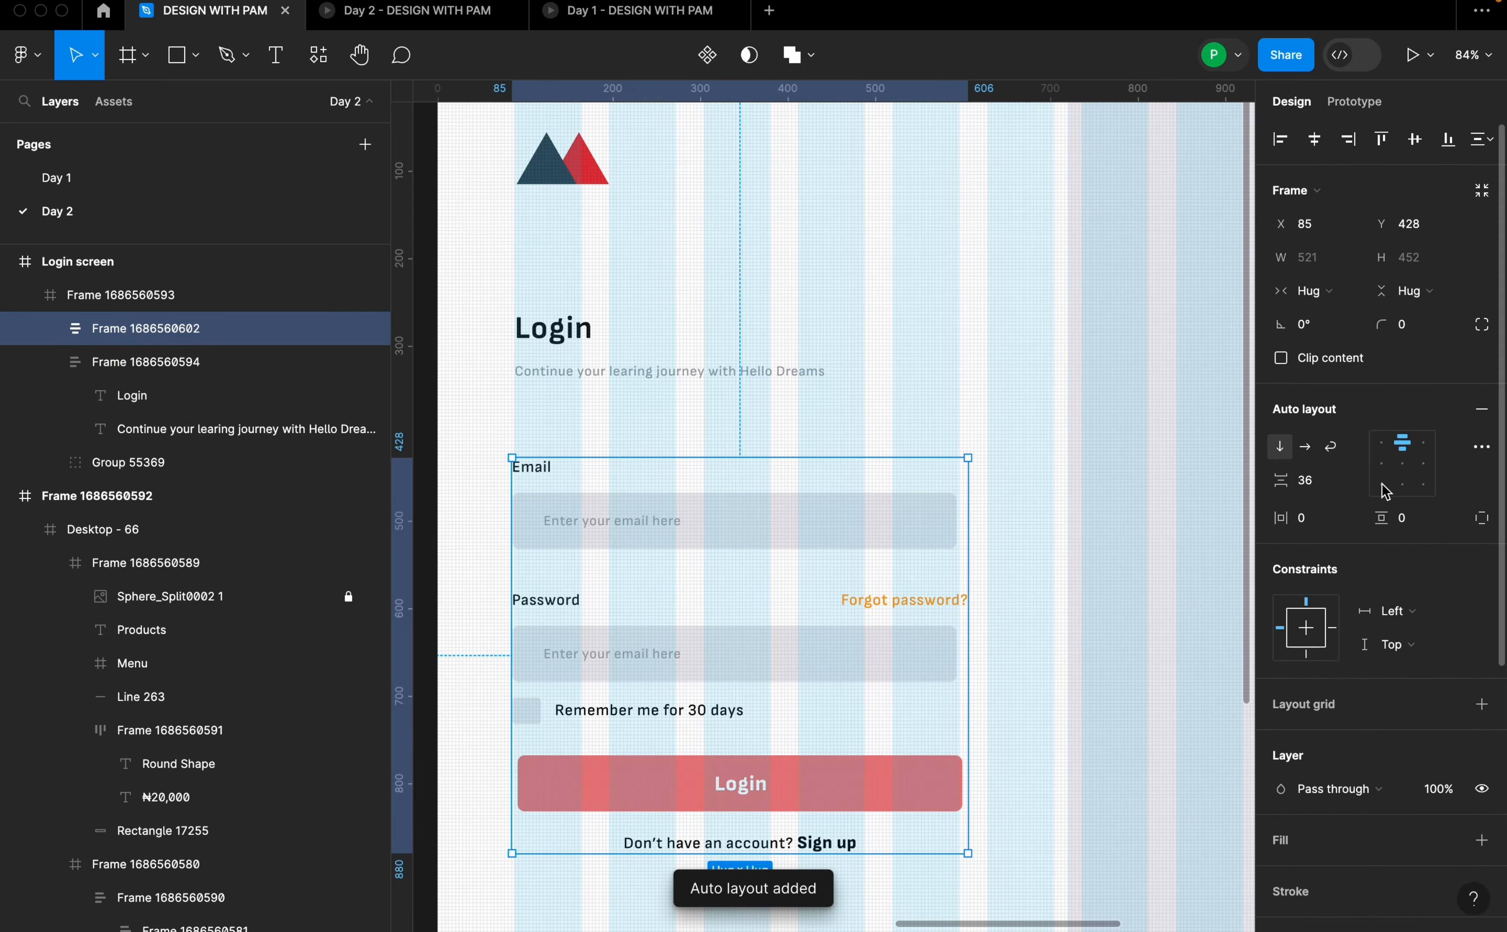
pyautogui.click(1325, 481)
pyautogui.doubleClick(1325, 478)
pyautogui.write('4')
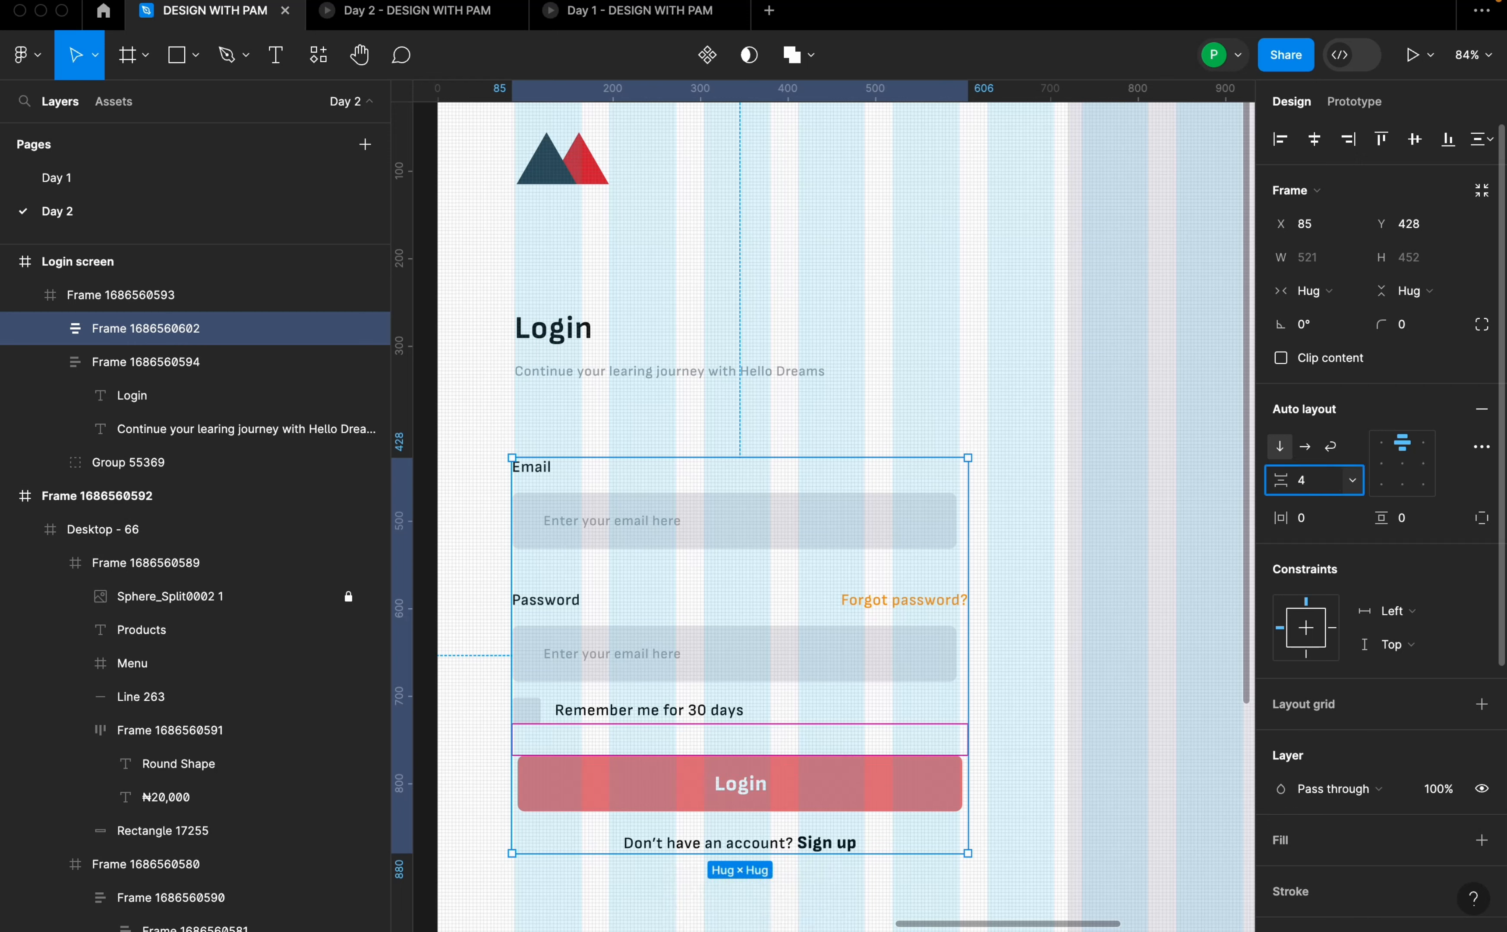
pyautogui.write('8')
pyautogui.press('Return')
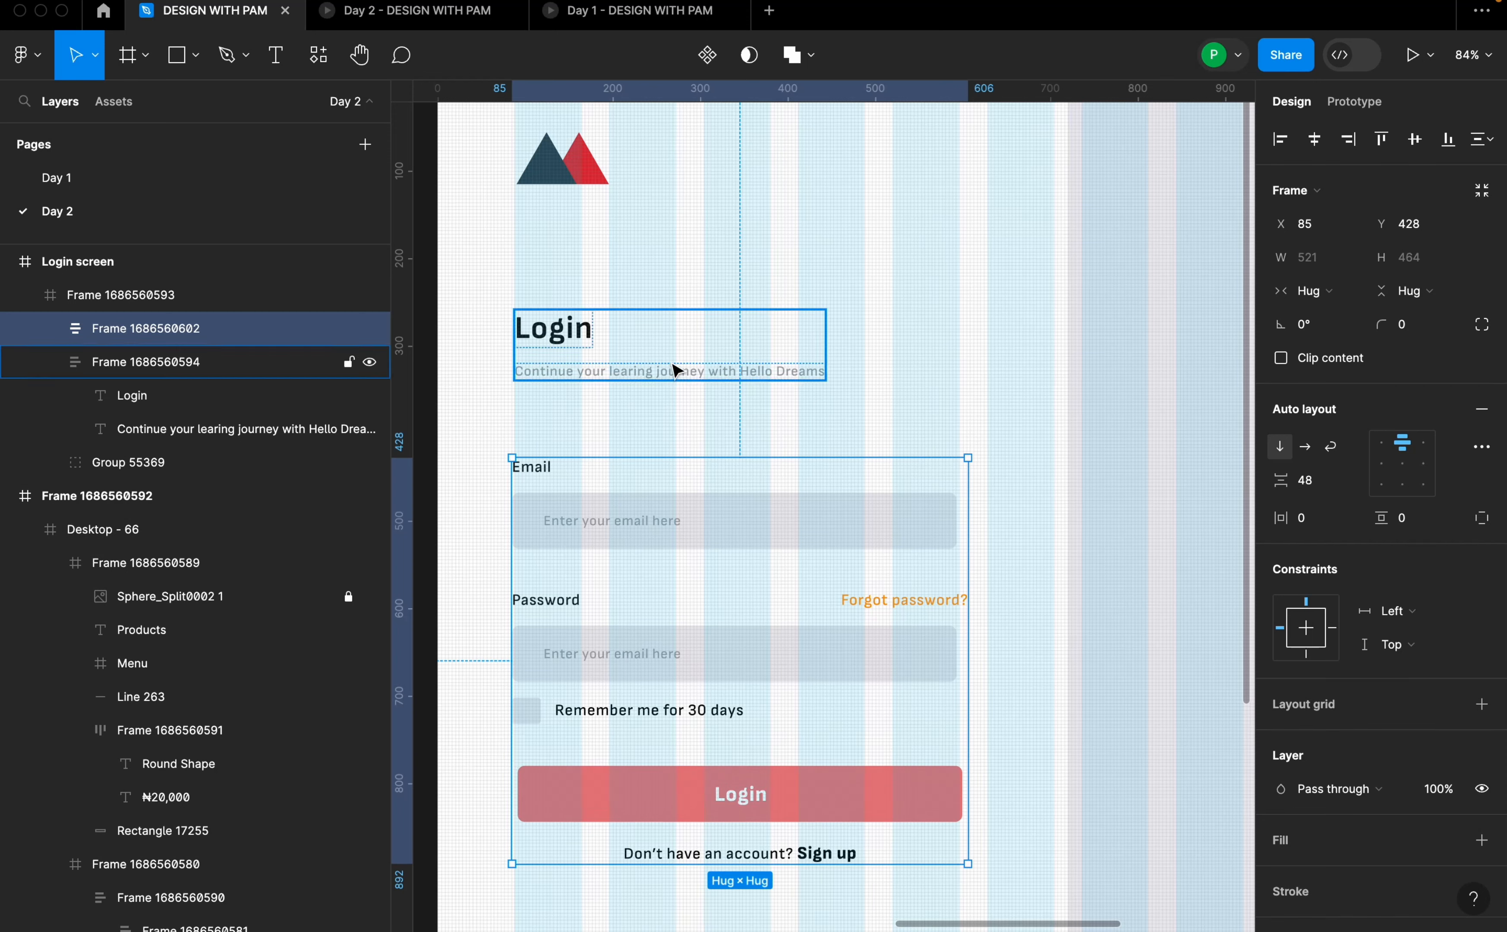
# - Set the vertical gap between the Login heading block and the form frame to 48 and wrap both in an auto layout
pyautogui.keyDown('shift'); pyautogui.click(673, 370); pyautogui.keyUp('shift')
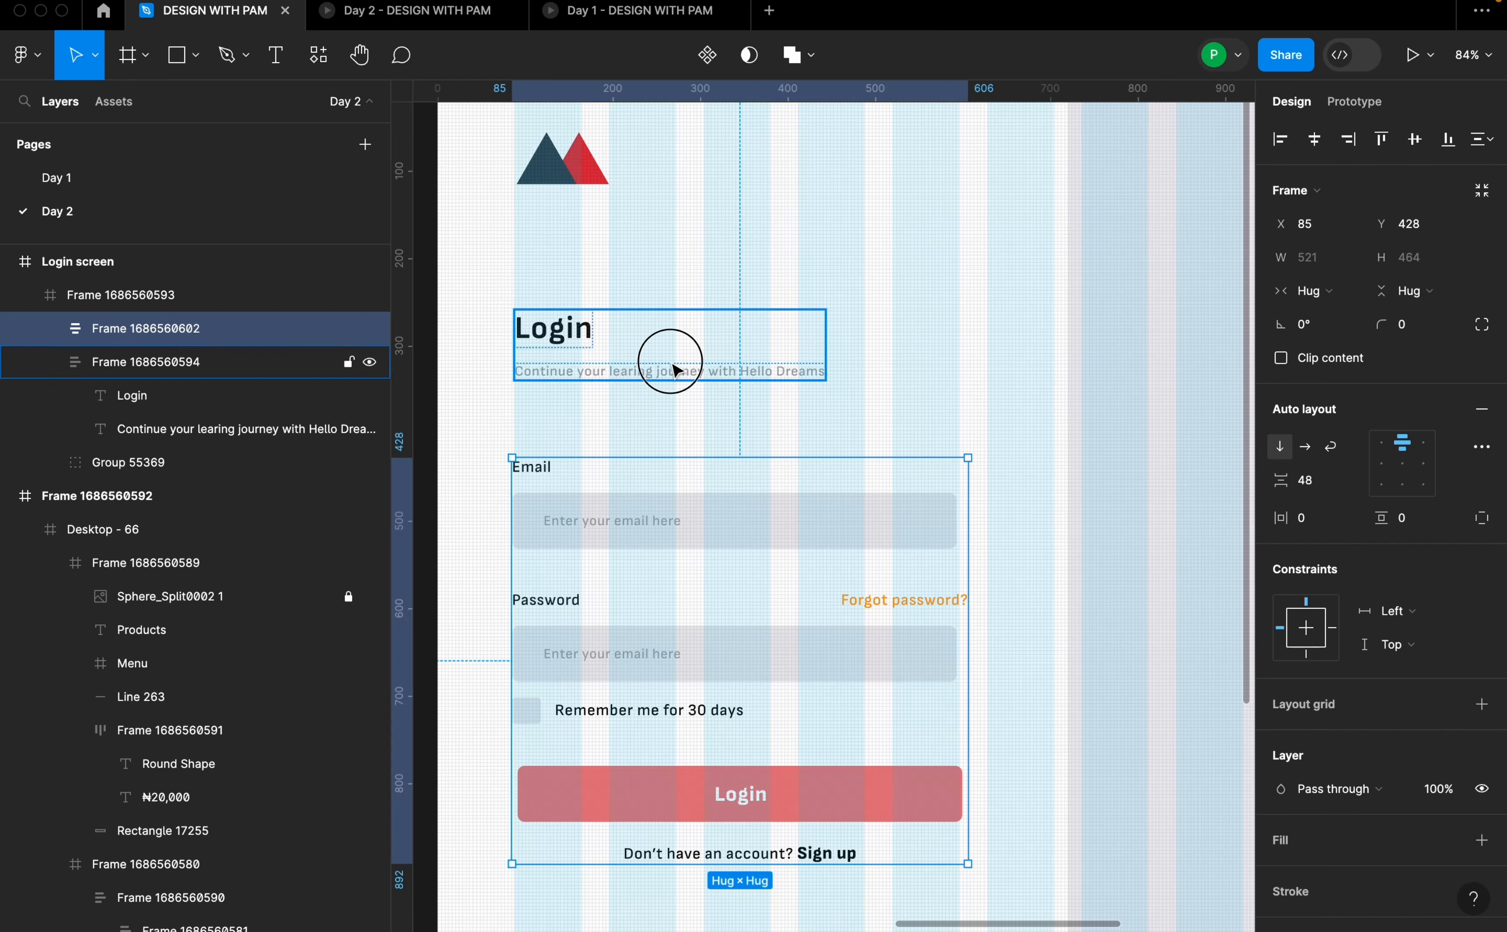
pyautogui.click(756, 527)
pyautogui.keyDown('shift'); pyautogui.click(682, 373); pyautogui.keyUp('shift')
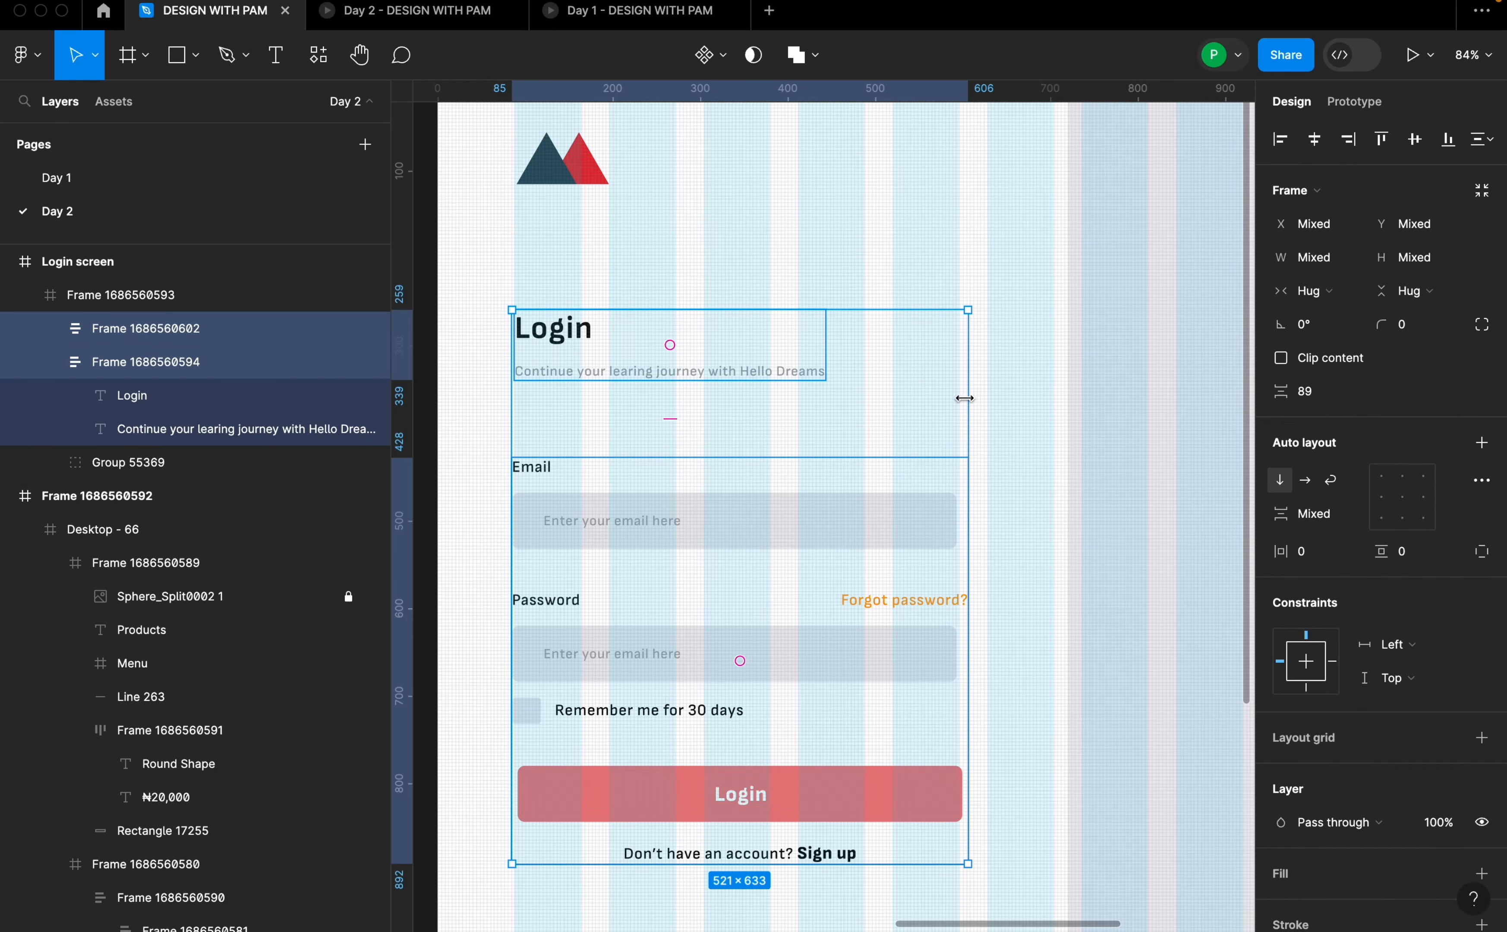
pyautogui.click(1324, 402)
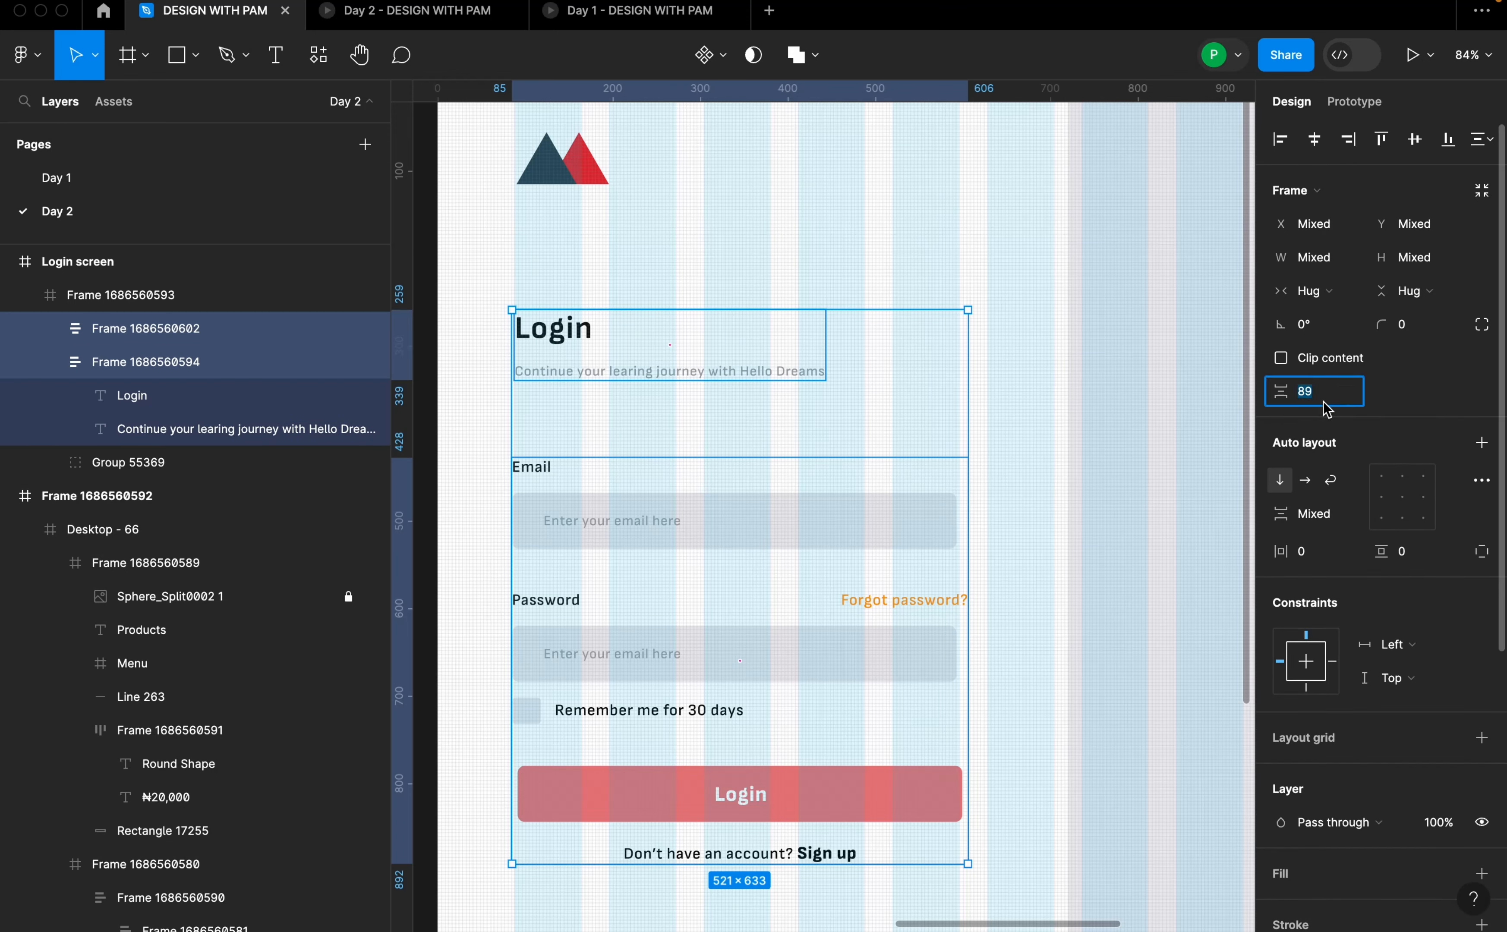
pyautogui.write('48')
pyautogui.press('Return')
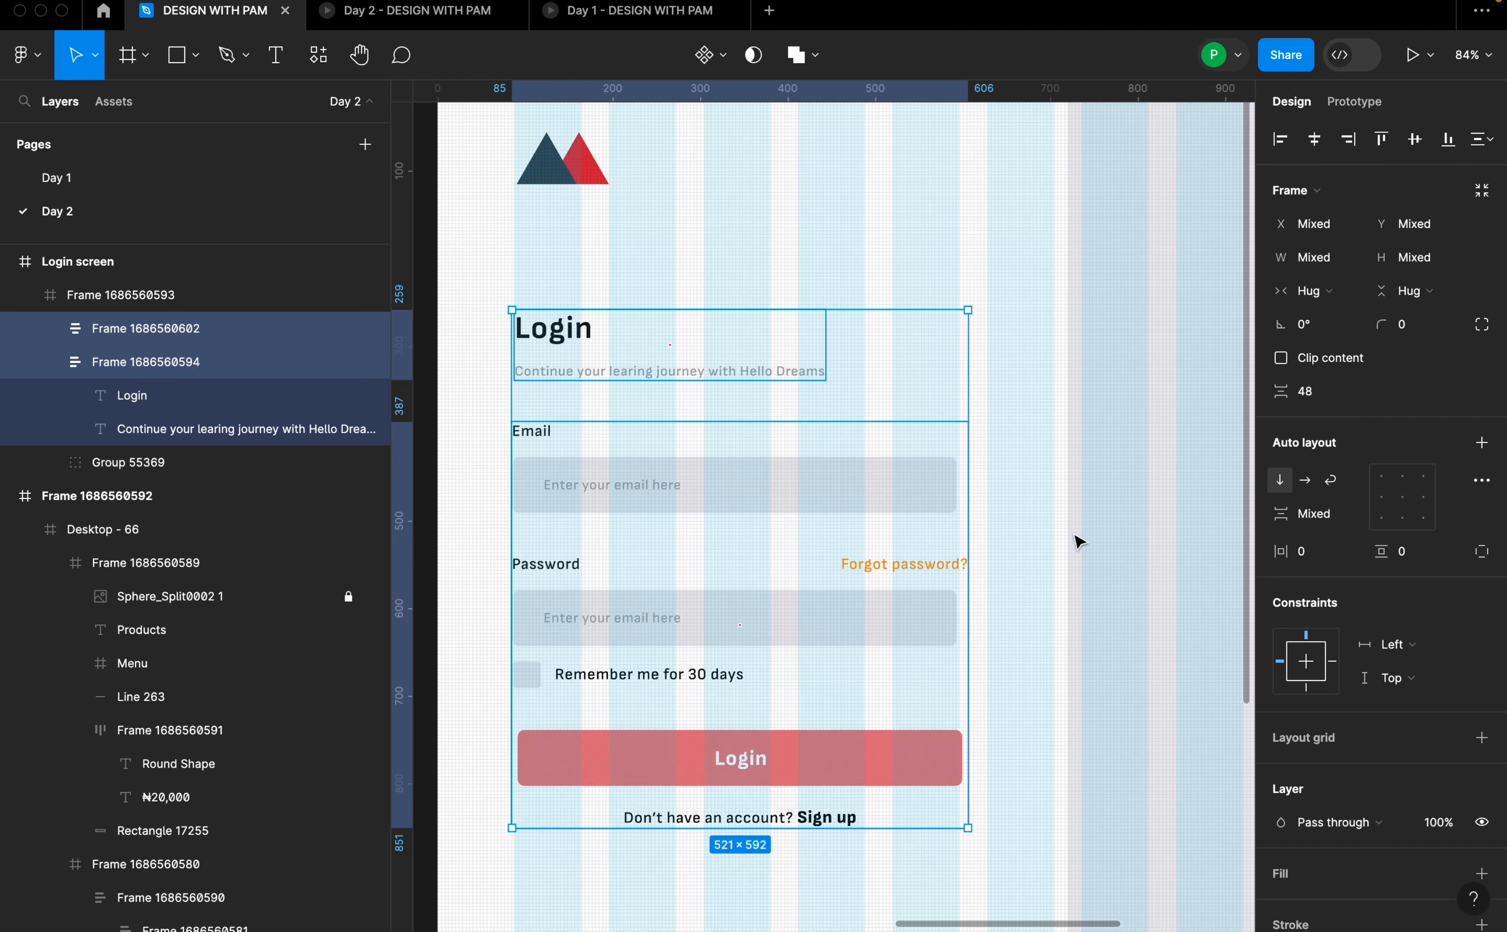
pyautogui.hotkey('shift', 'a')
# - Move the combined heading and form frame to about X 85, Y 257 and set its vertical gap to the logo to 120
pyautogui.moveTo(808, 413); pyautogui.dragTo(812, 411)
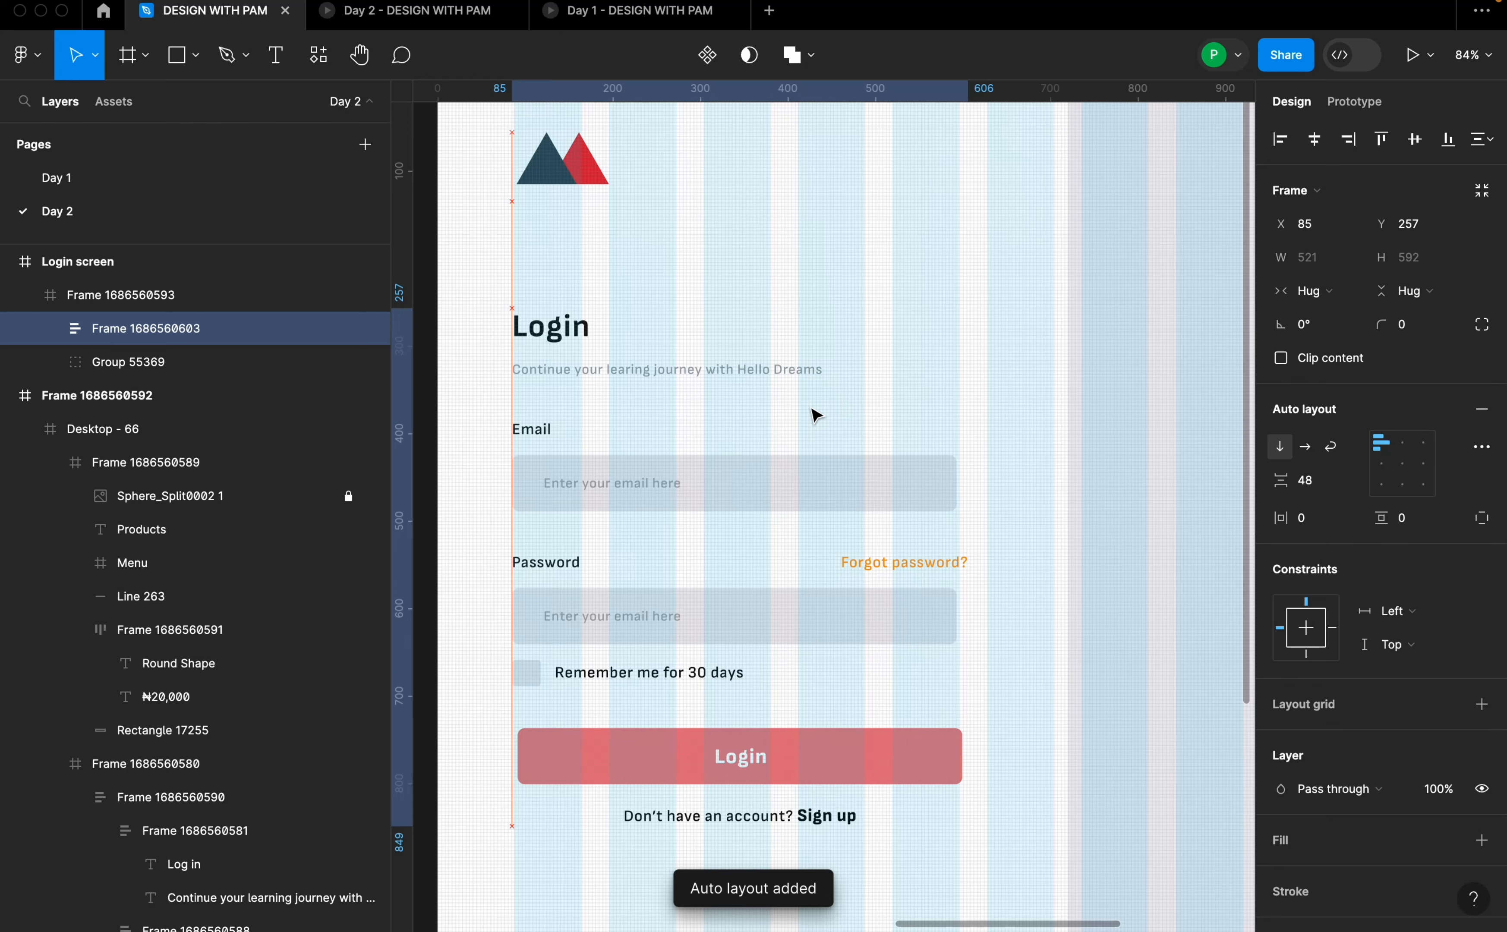
pyautogui.scroll(-5, 811, 414)
pyautogui.keyDown('shift'); pyautogui.click(715, 313); pyautogui.keyUp('shift')
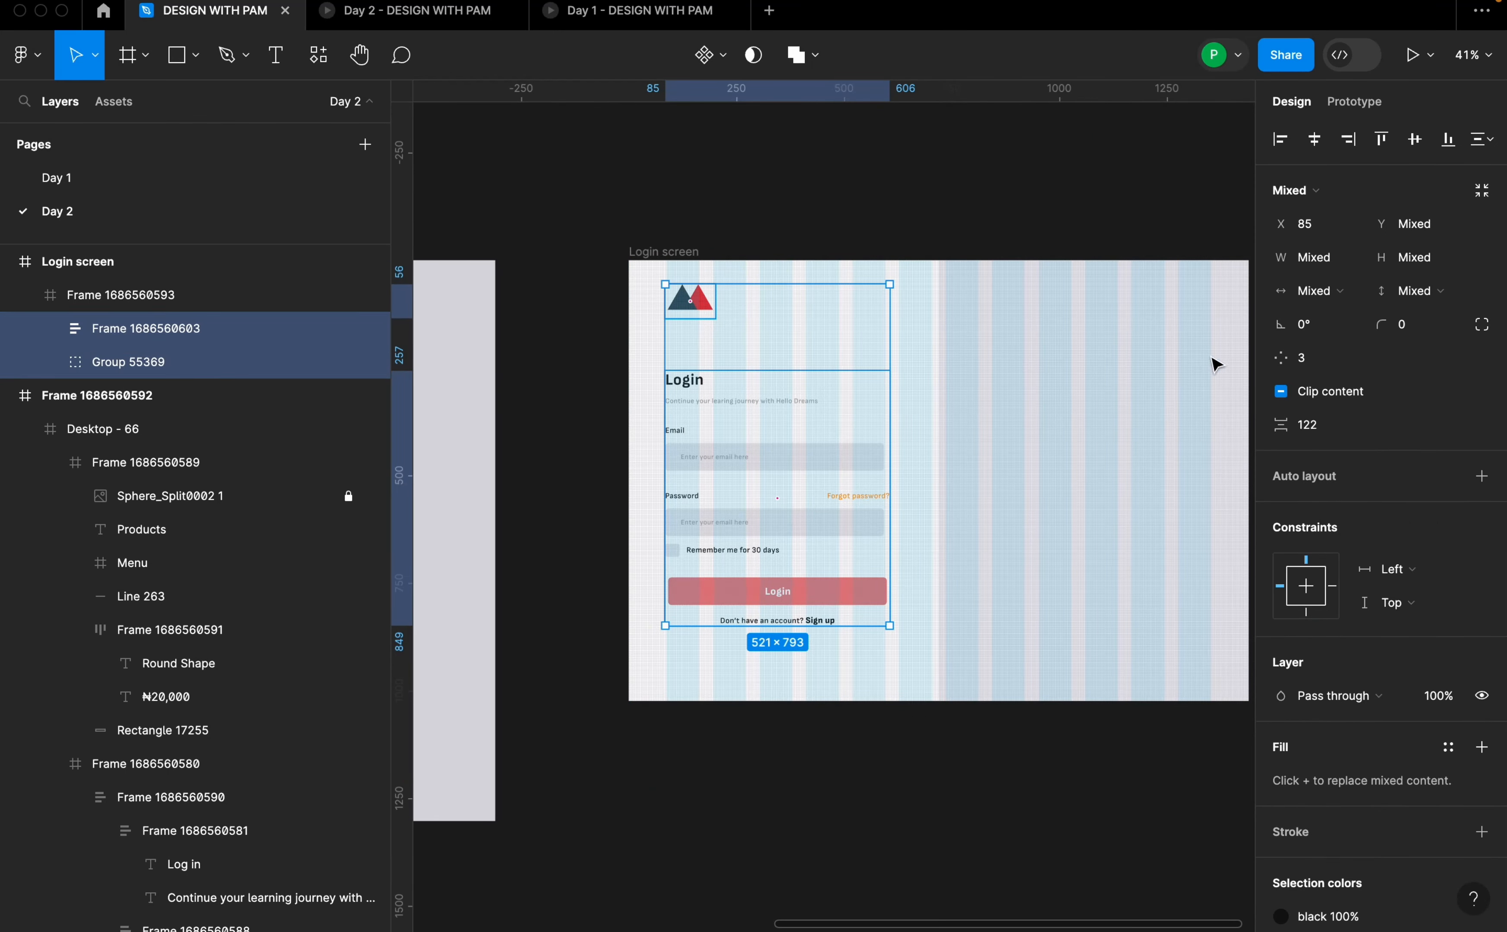
pyautogui.click(1341, 429)
pyautogui.write('120')
pyautogui.press('Return')
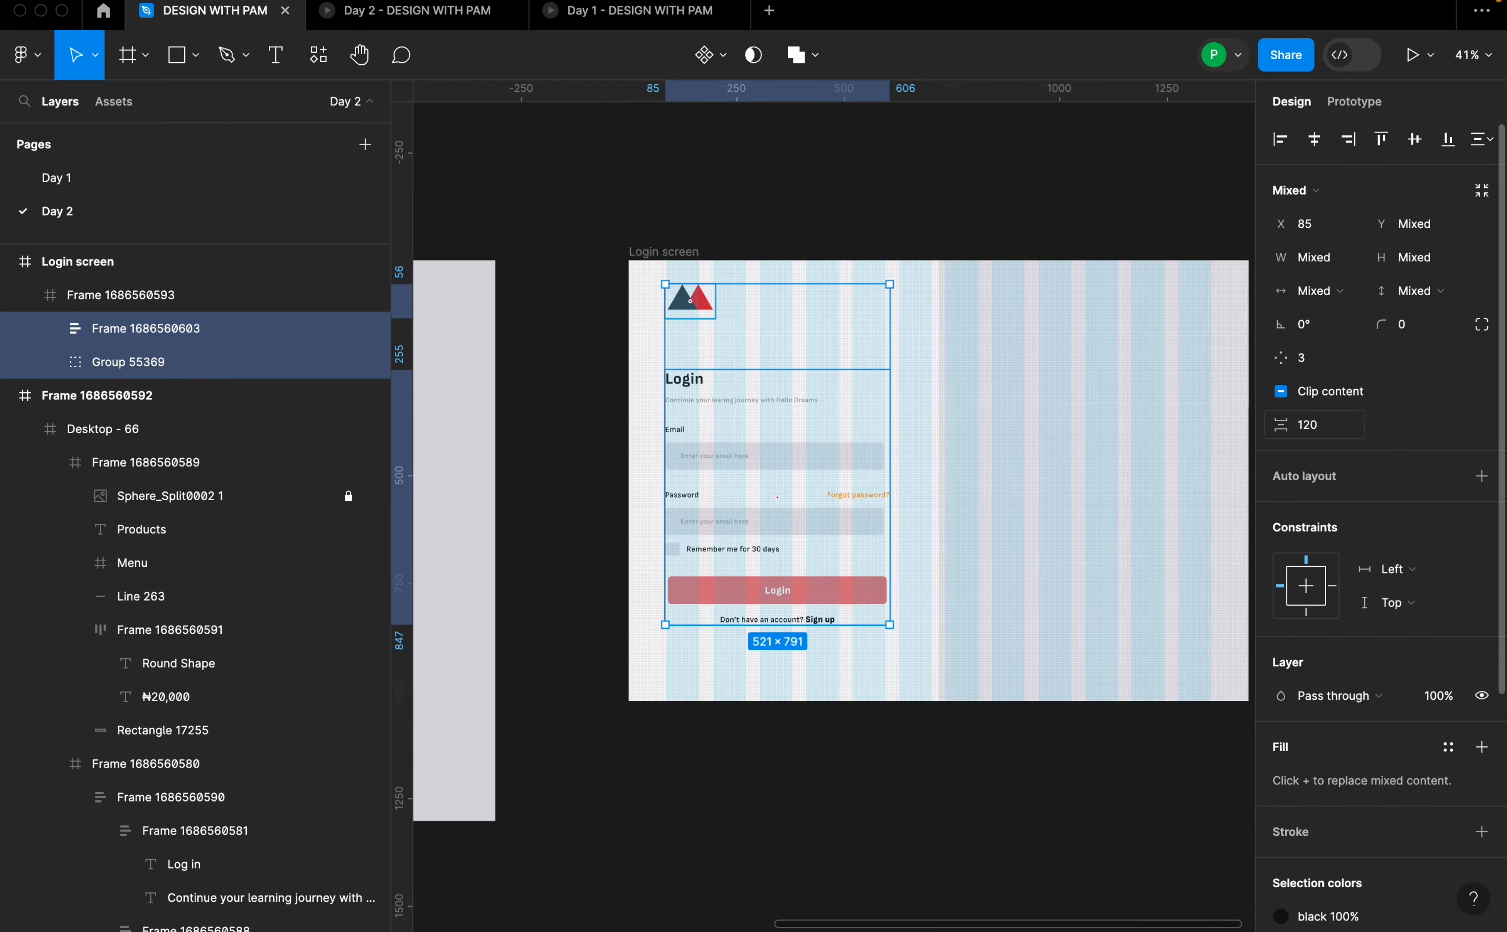
# - Hide the rows, 12-column and 4px layout grids on the Login screen frame
pyautogui.press('Escape')
pyautogui.scroll(-3, 1052, 618)
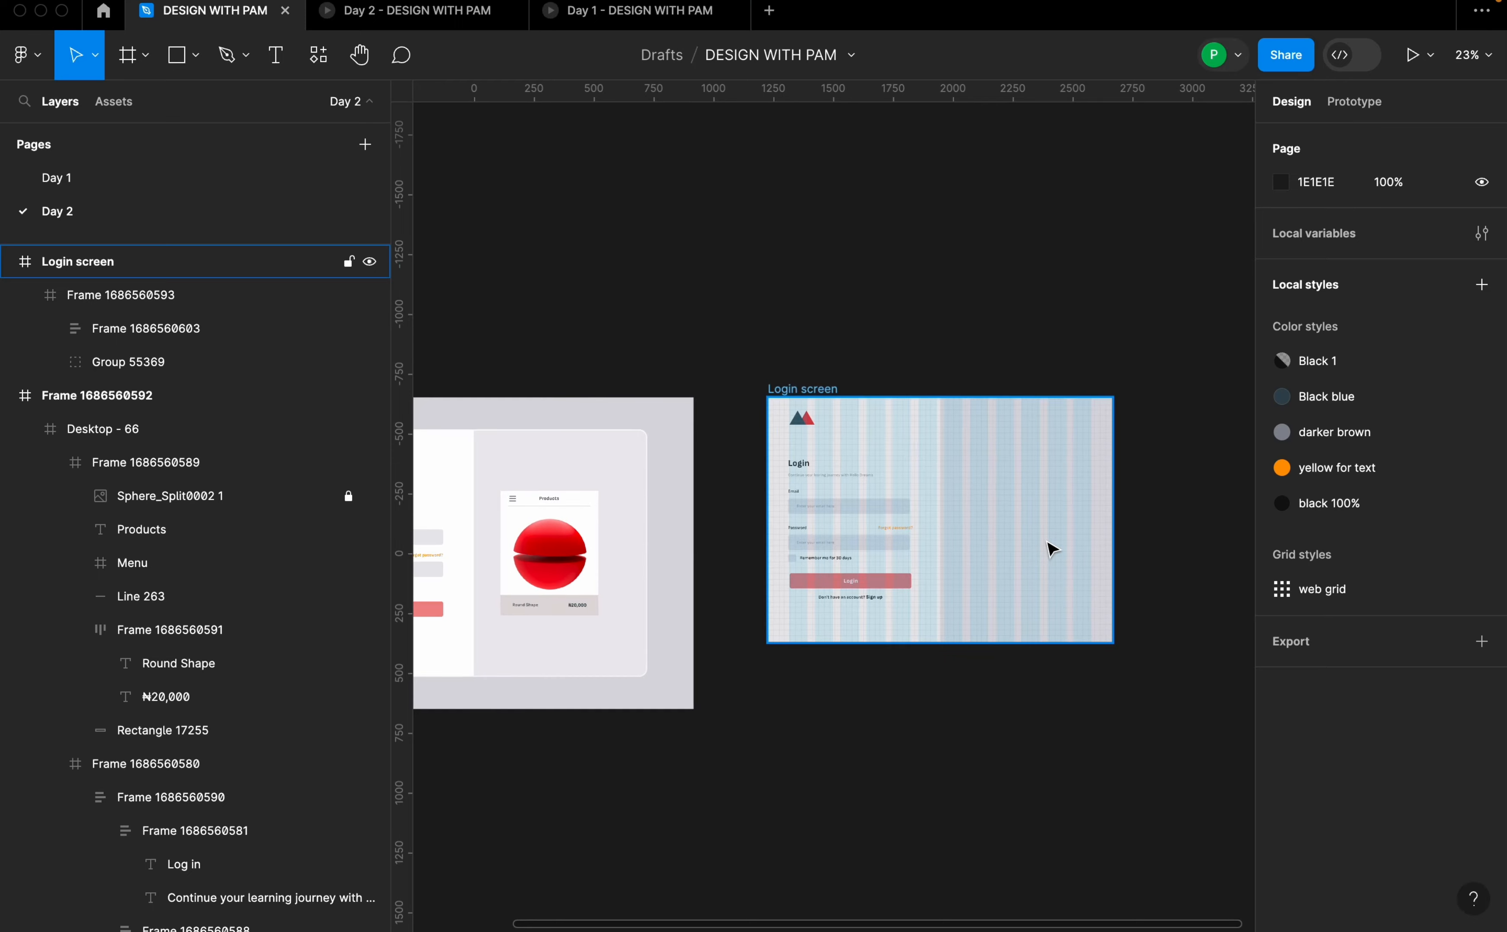
pyautogui.click(832, 389)
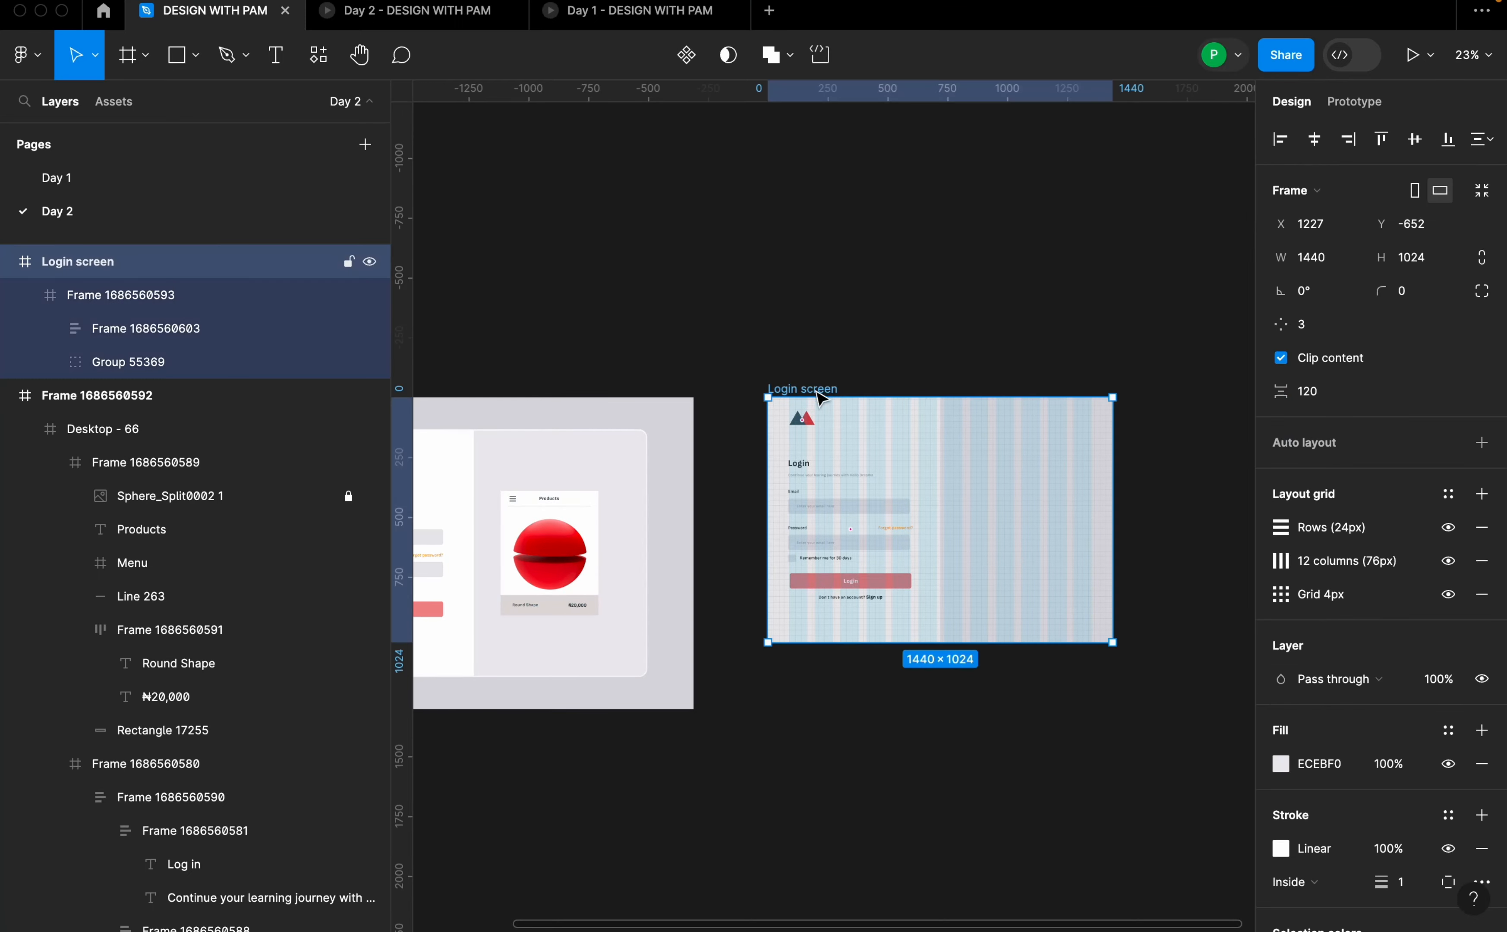
pyautogui.scroll(5, 513, 539)
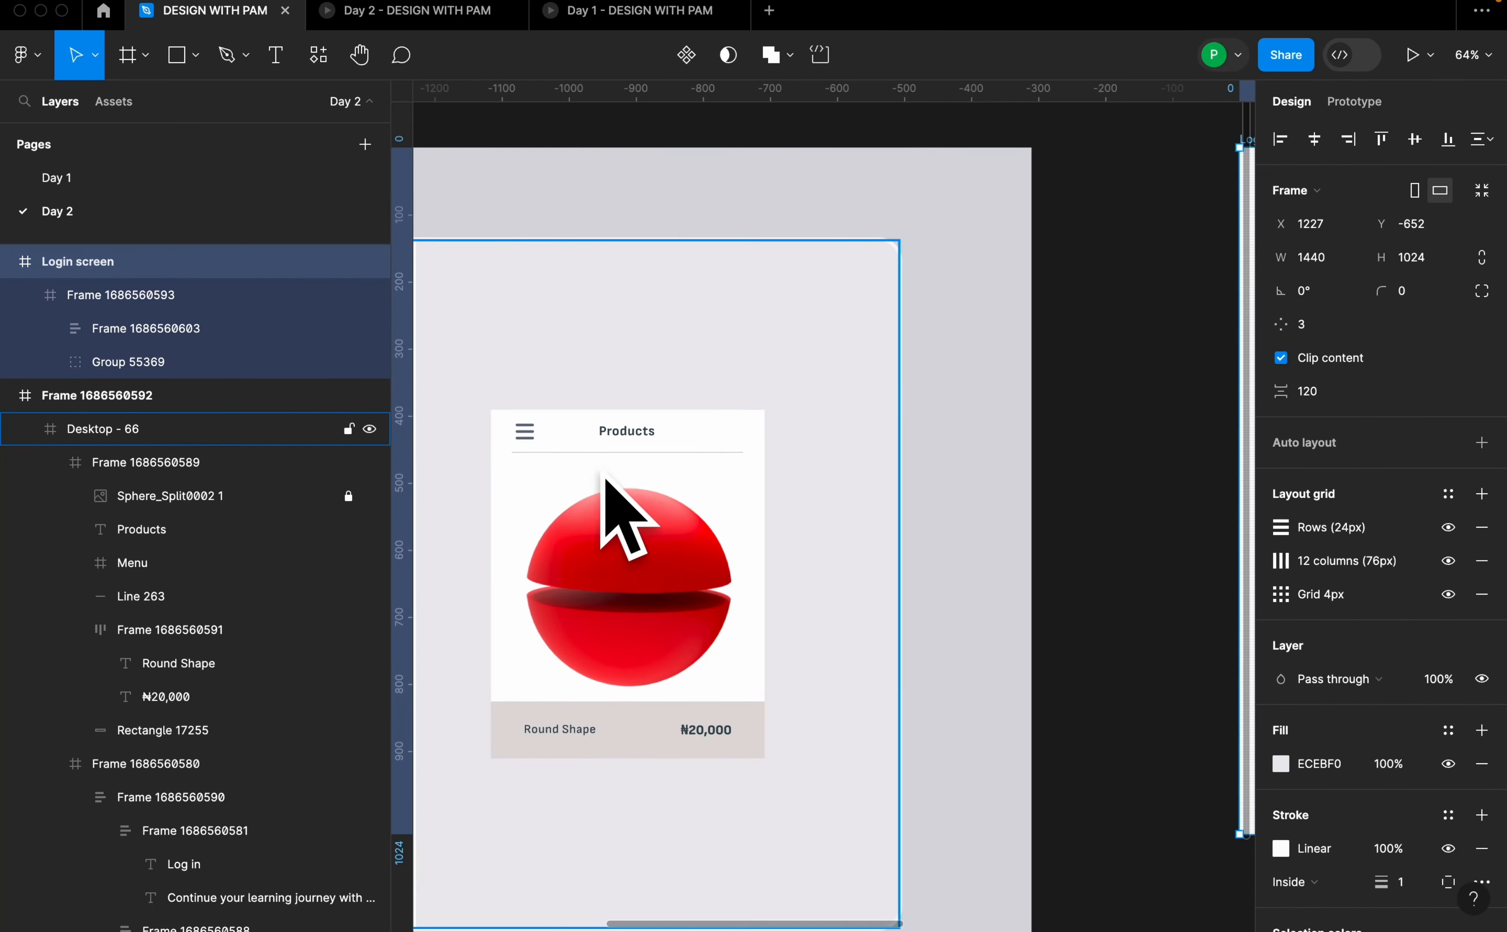
pyautogui.scroll(-5, 613, 522)
pyautogui.scroll(-2, 1076, 372)
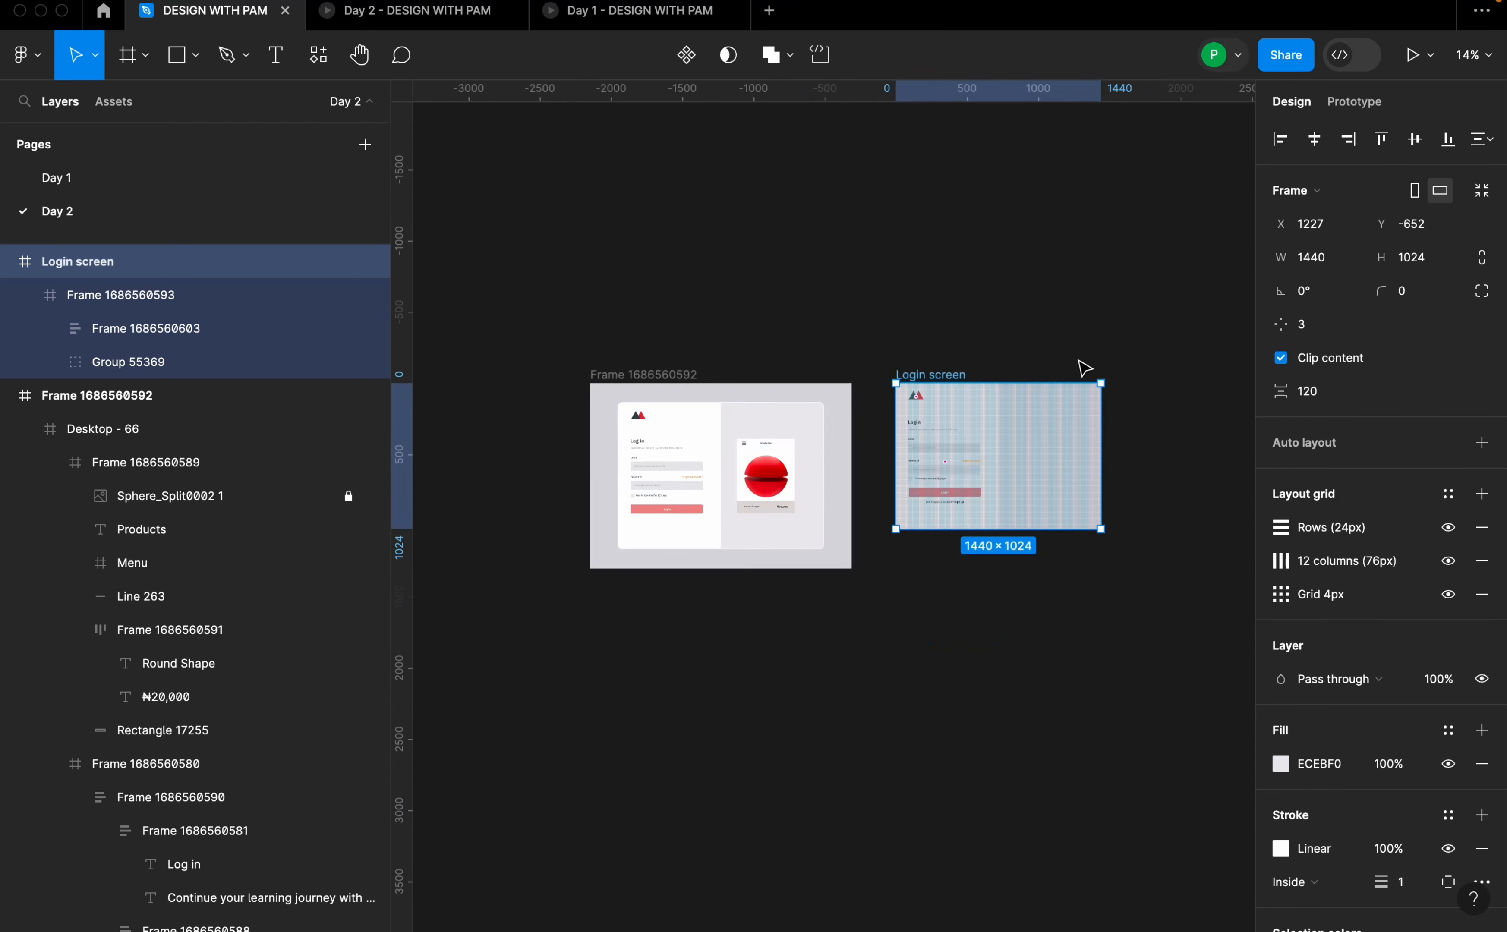
pyautogui.rightClick(1075, 304)
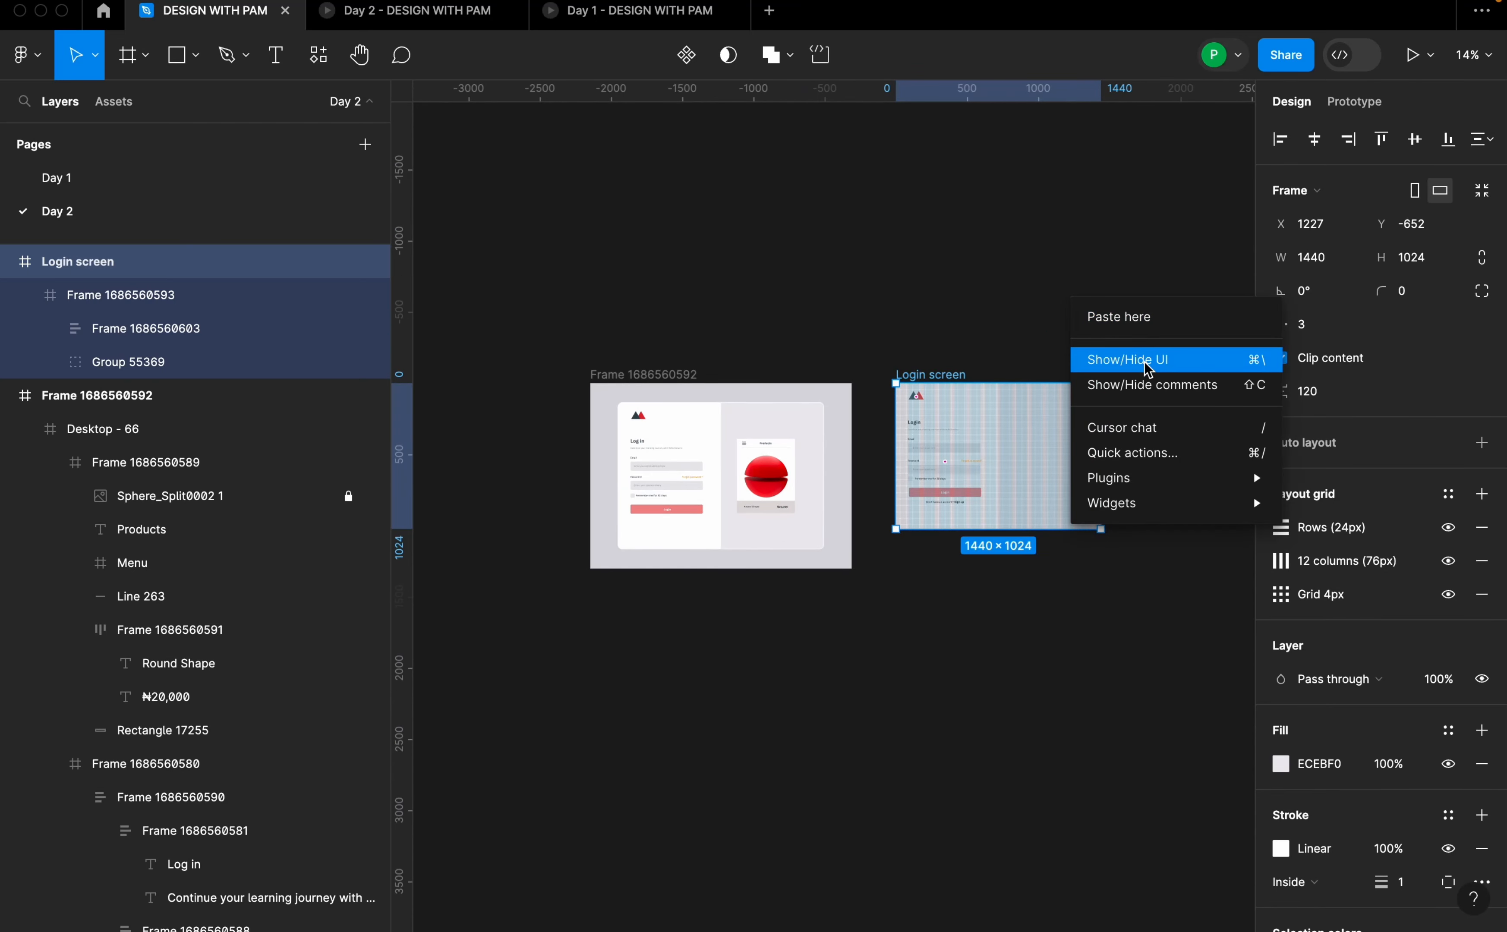
pyautogui.click(1031, 262)
pyautogui.click(1448, 527)
pyautogui.click(1450, 562)
pyautogui.click(1449, 595)
# - Hide the interface for a while and compare the Login screen with the reference design, including its product card
pyautogui.rightClick(995, 301)
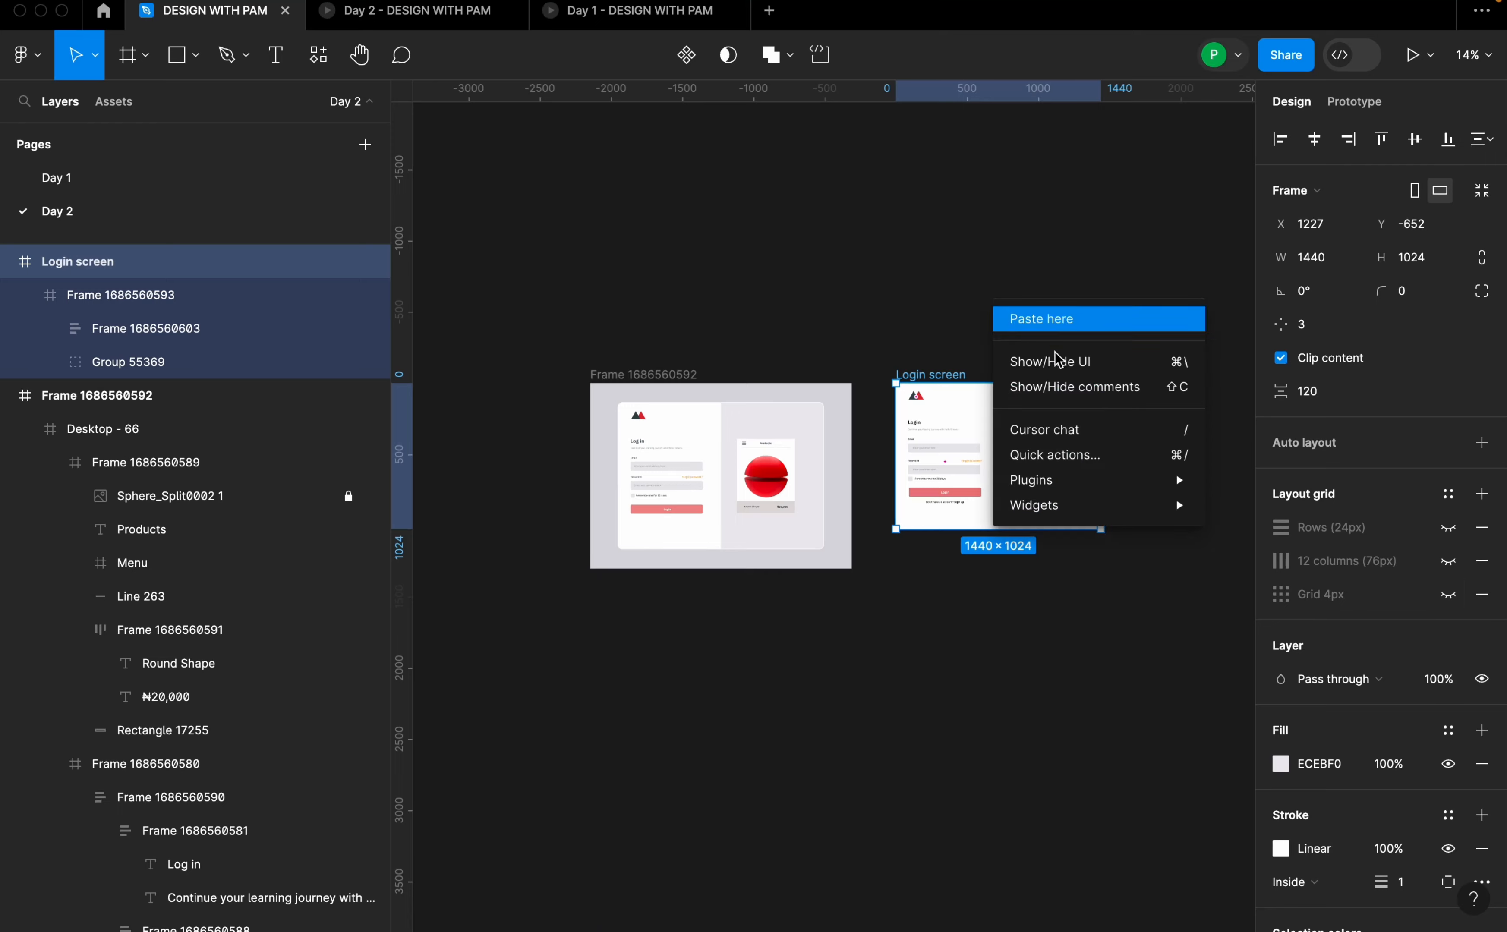
pyautogui.click(1061, 369)
pyautogui.scroll(5, 1021, 483)
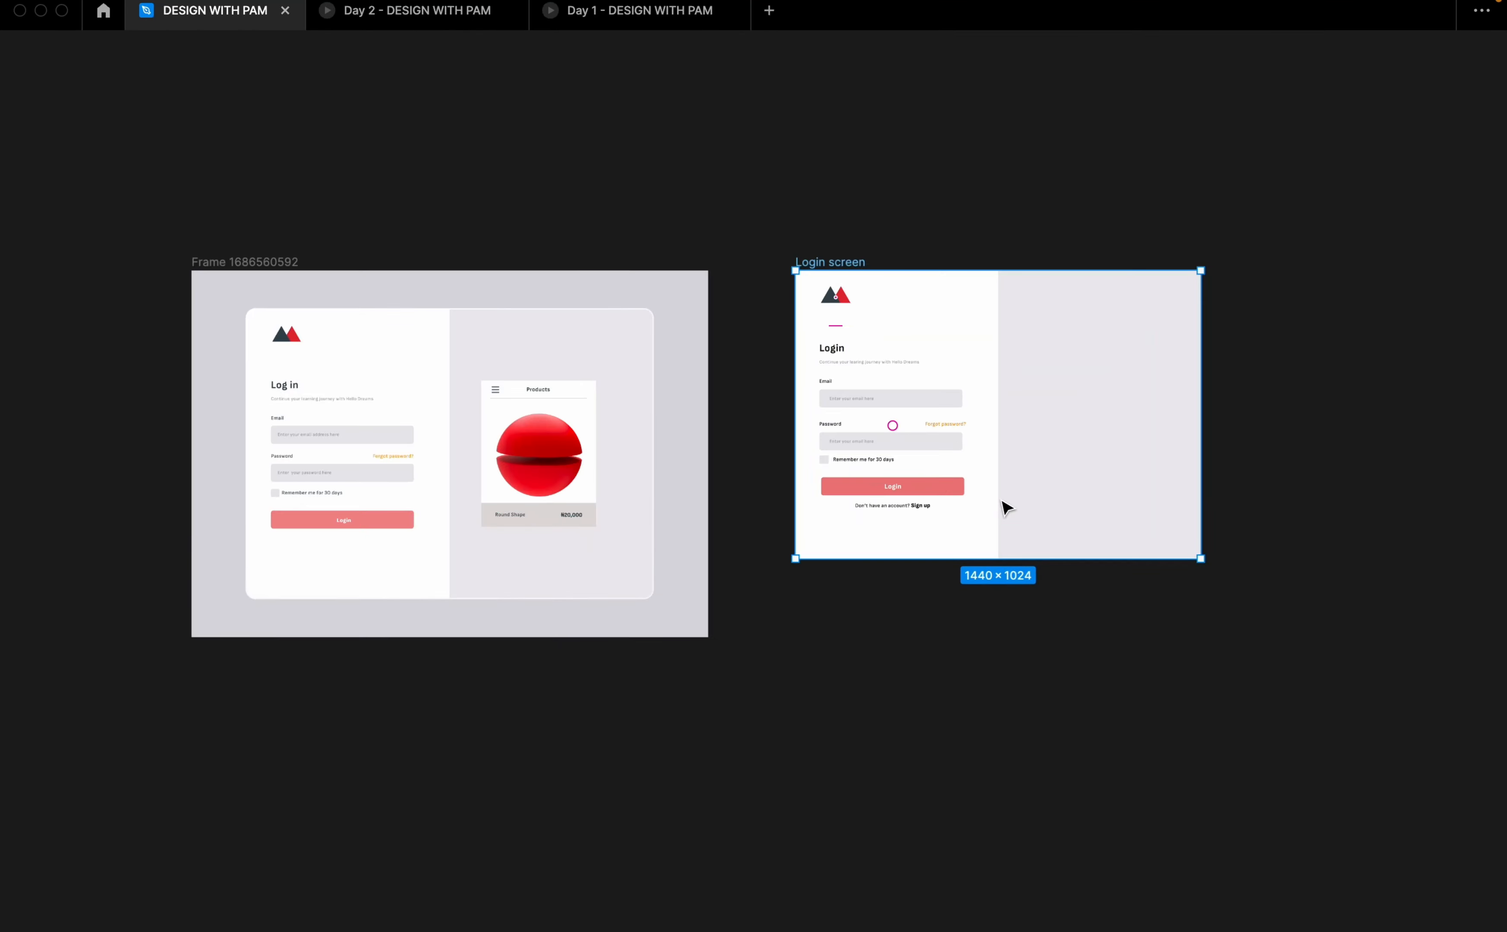
pyautogui.moveTo(994, 221); pyautogui.dragTo(934, 285)
pyautogui.scroll(-2, 940, 281)
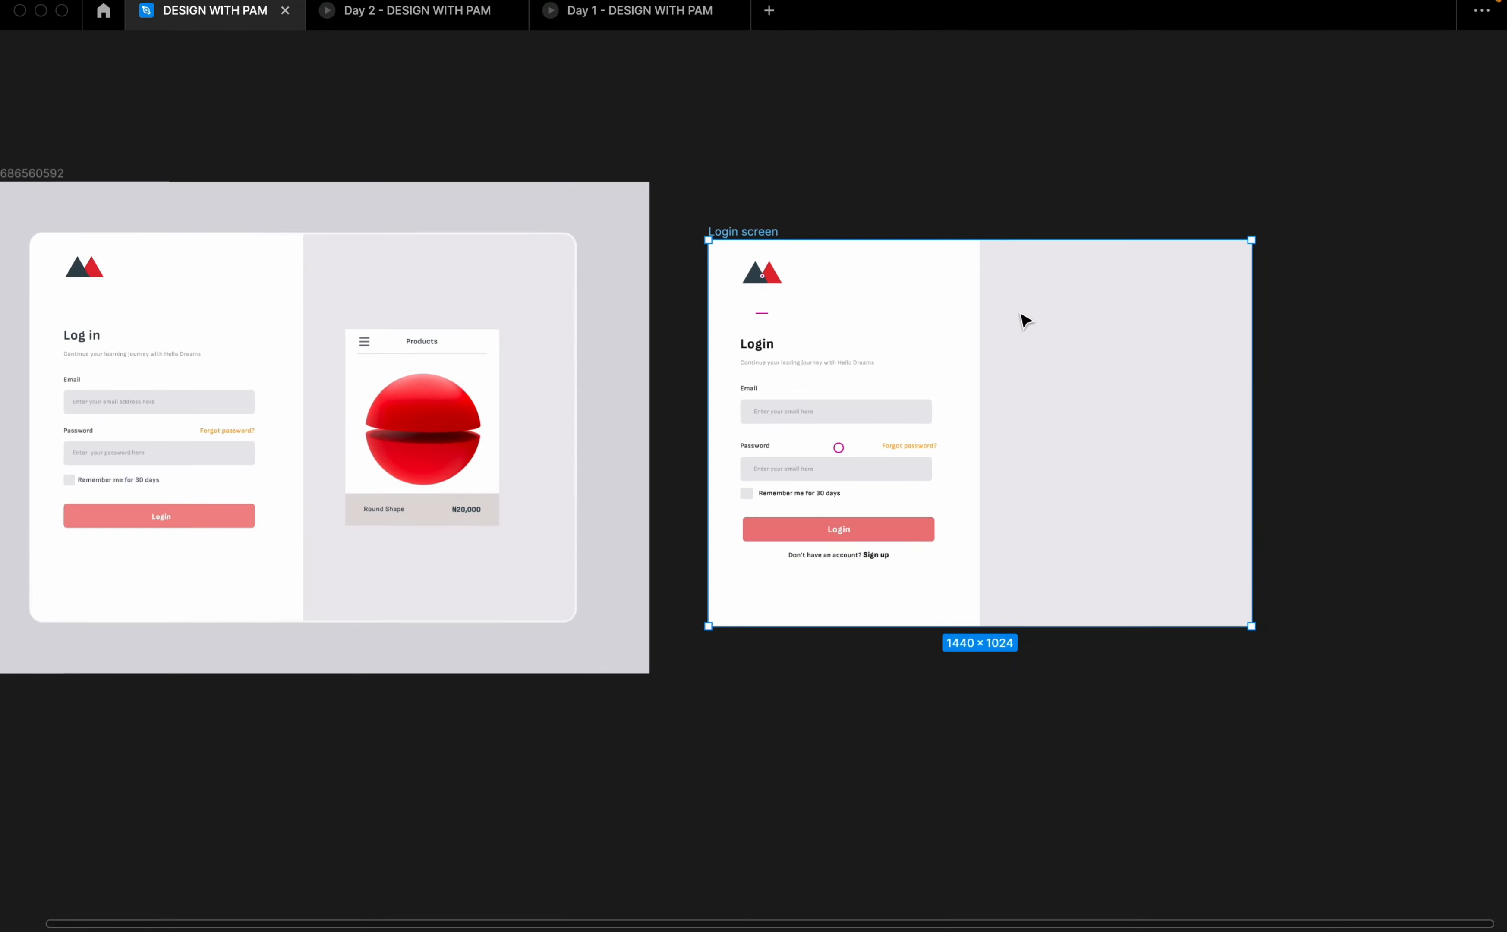
pyautogui.scroll(-1, 1029, 330)
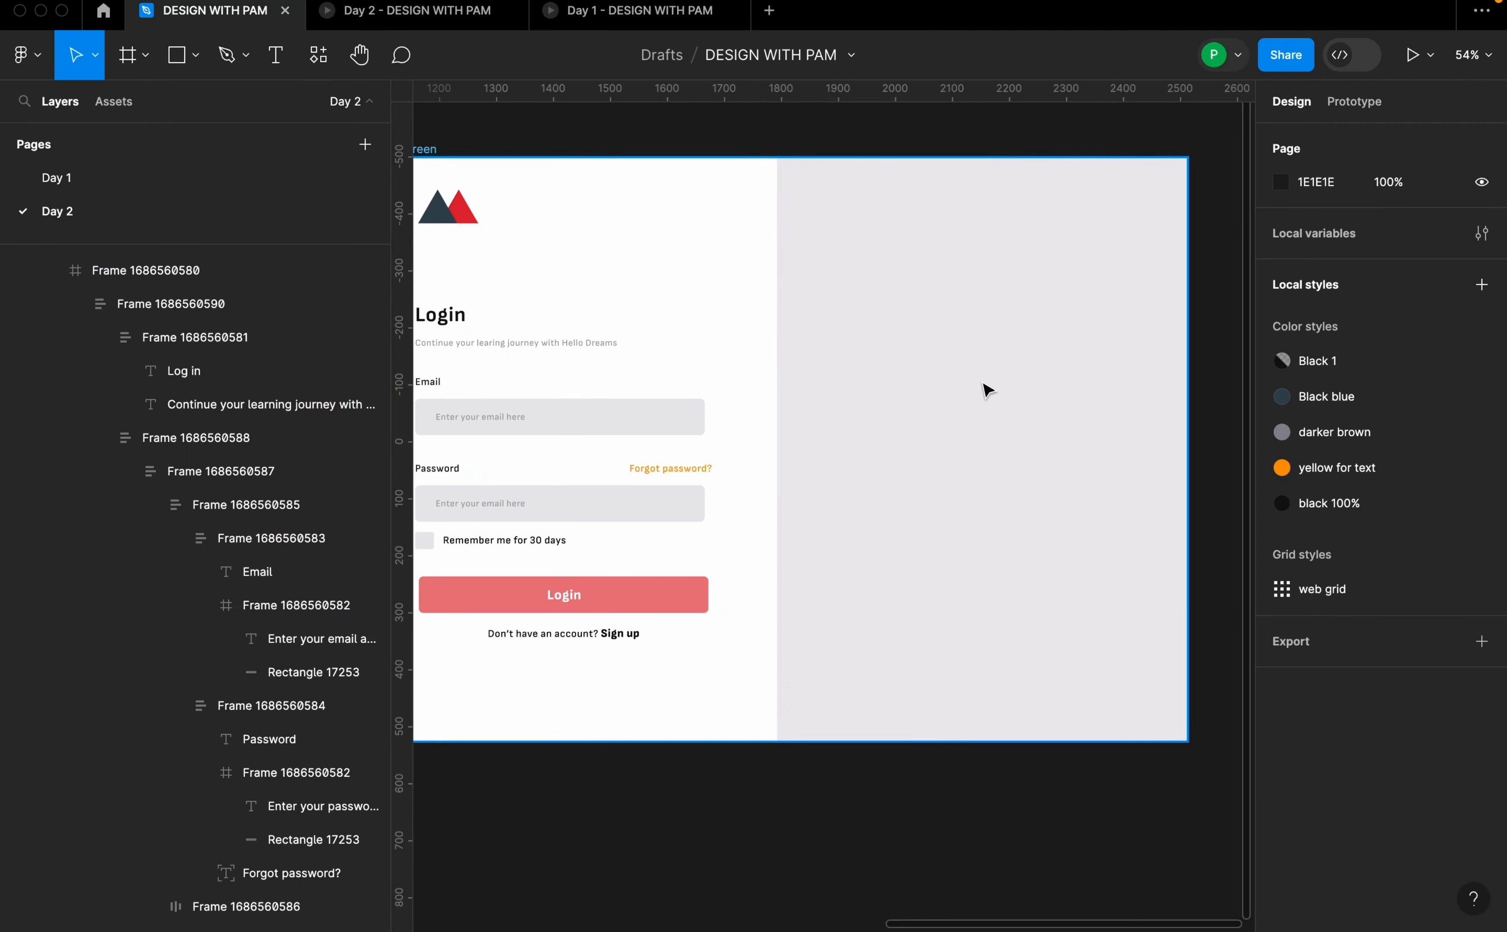
pyautogui.scroll(-5, 965, 402)
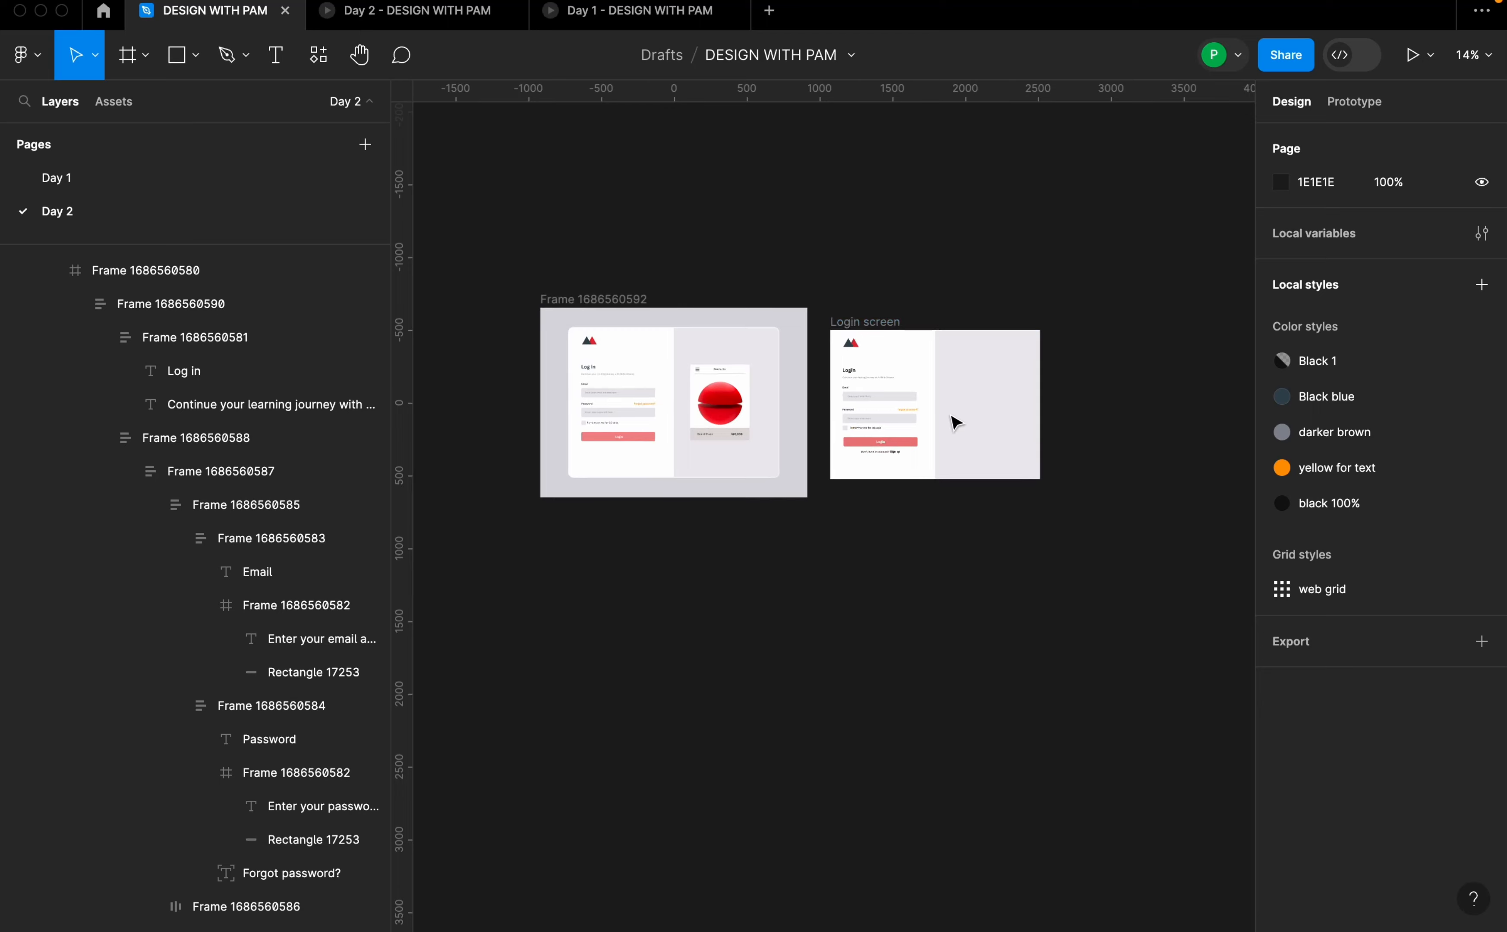
pyautogui.scroll(4, 754, 397)
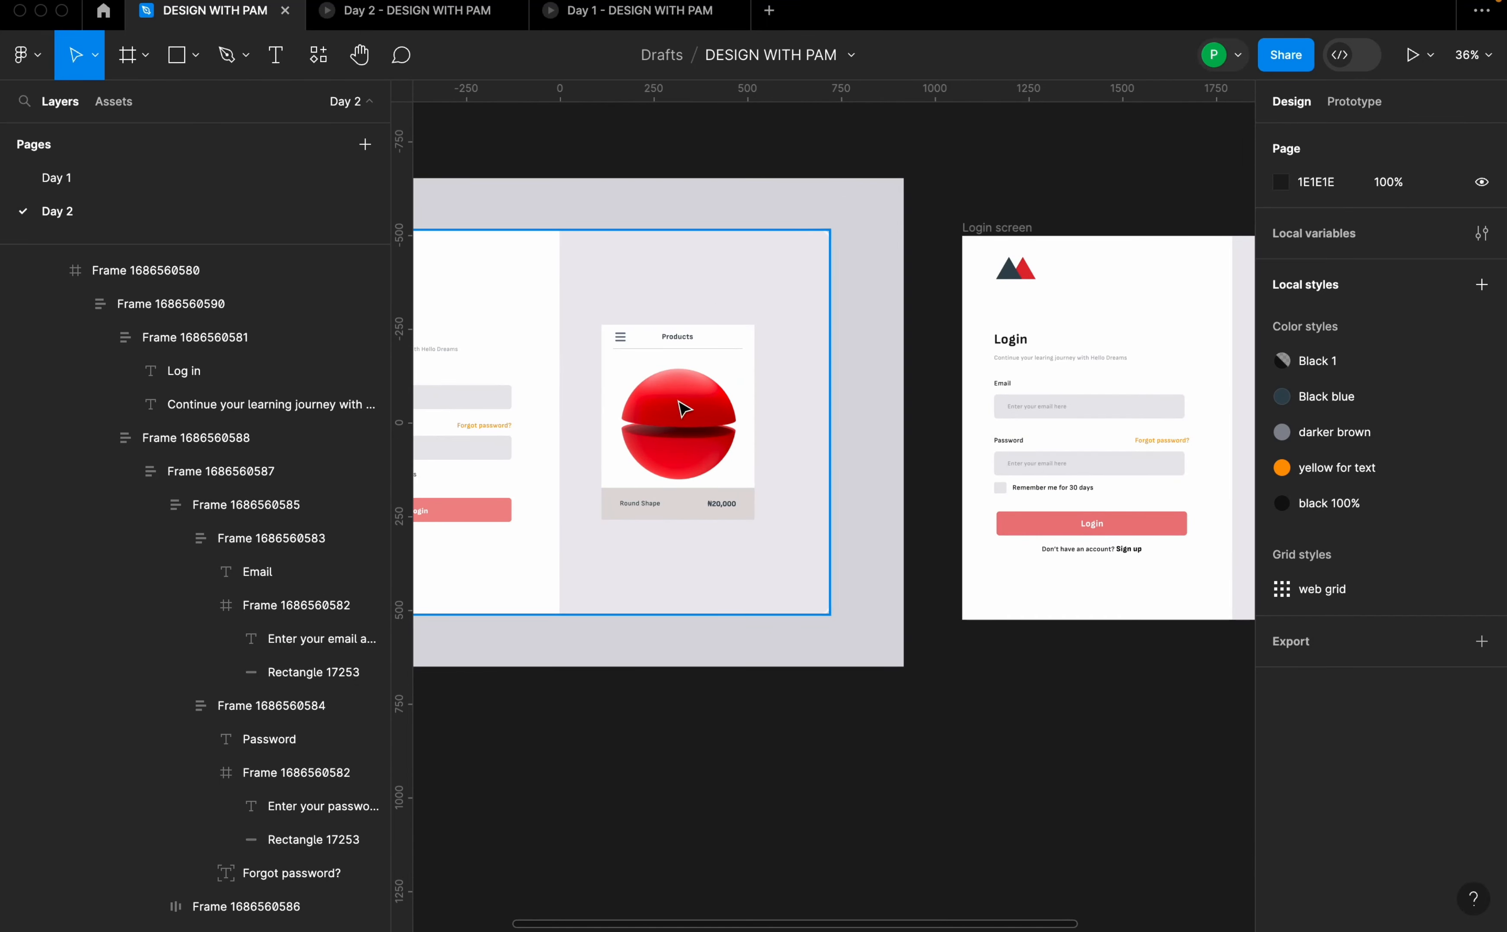
pyautogui.scroll(-3, 615, 405)
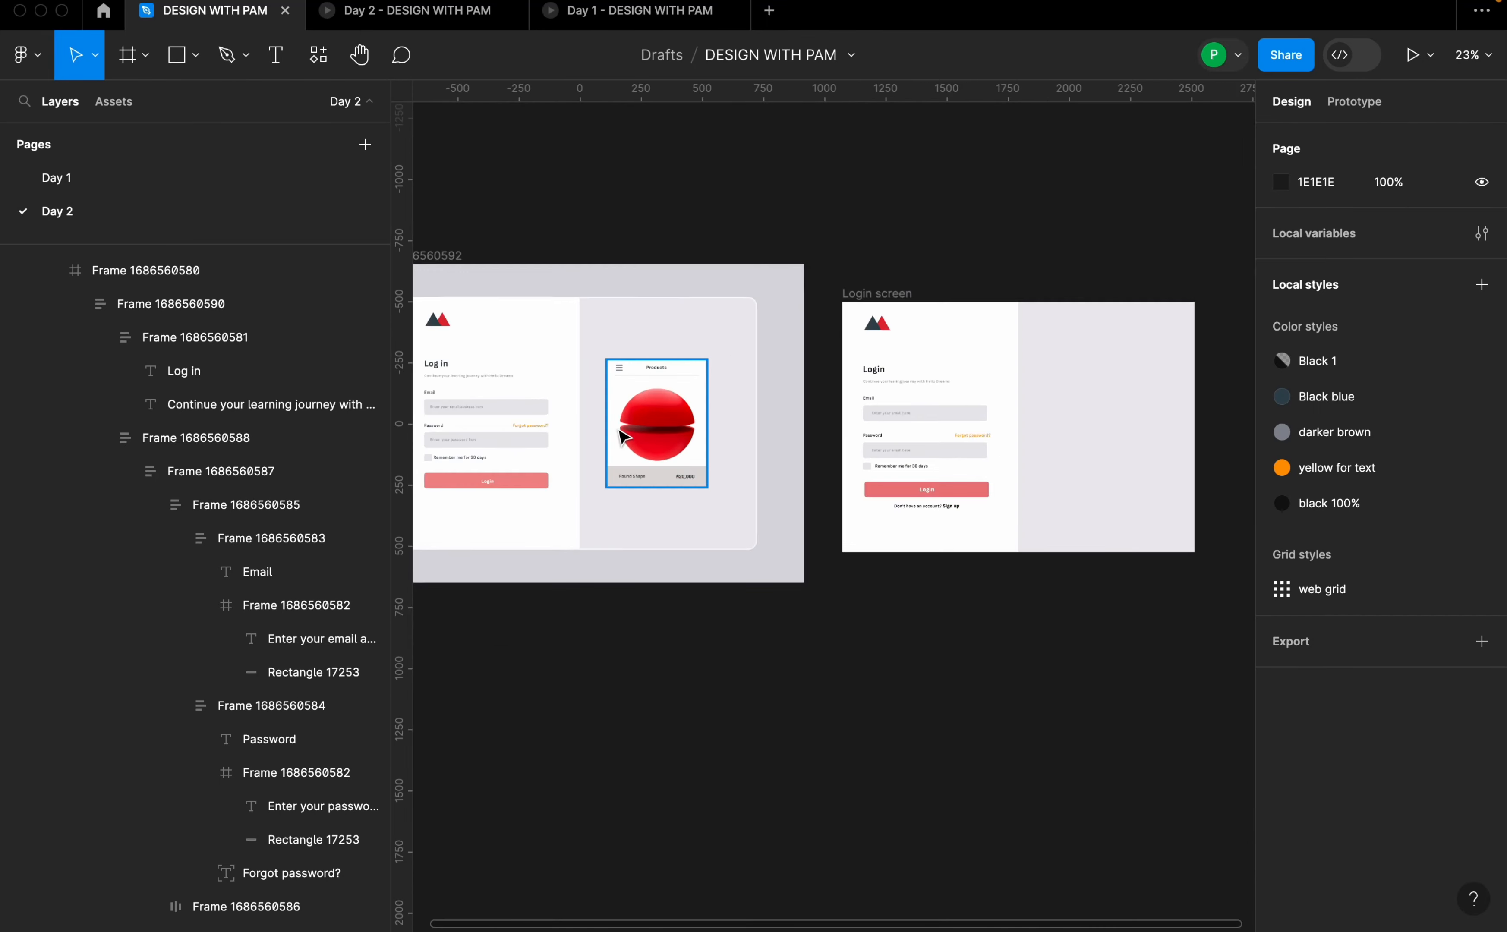
pyautogui.scroll(1, 743, 421)
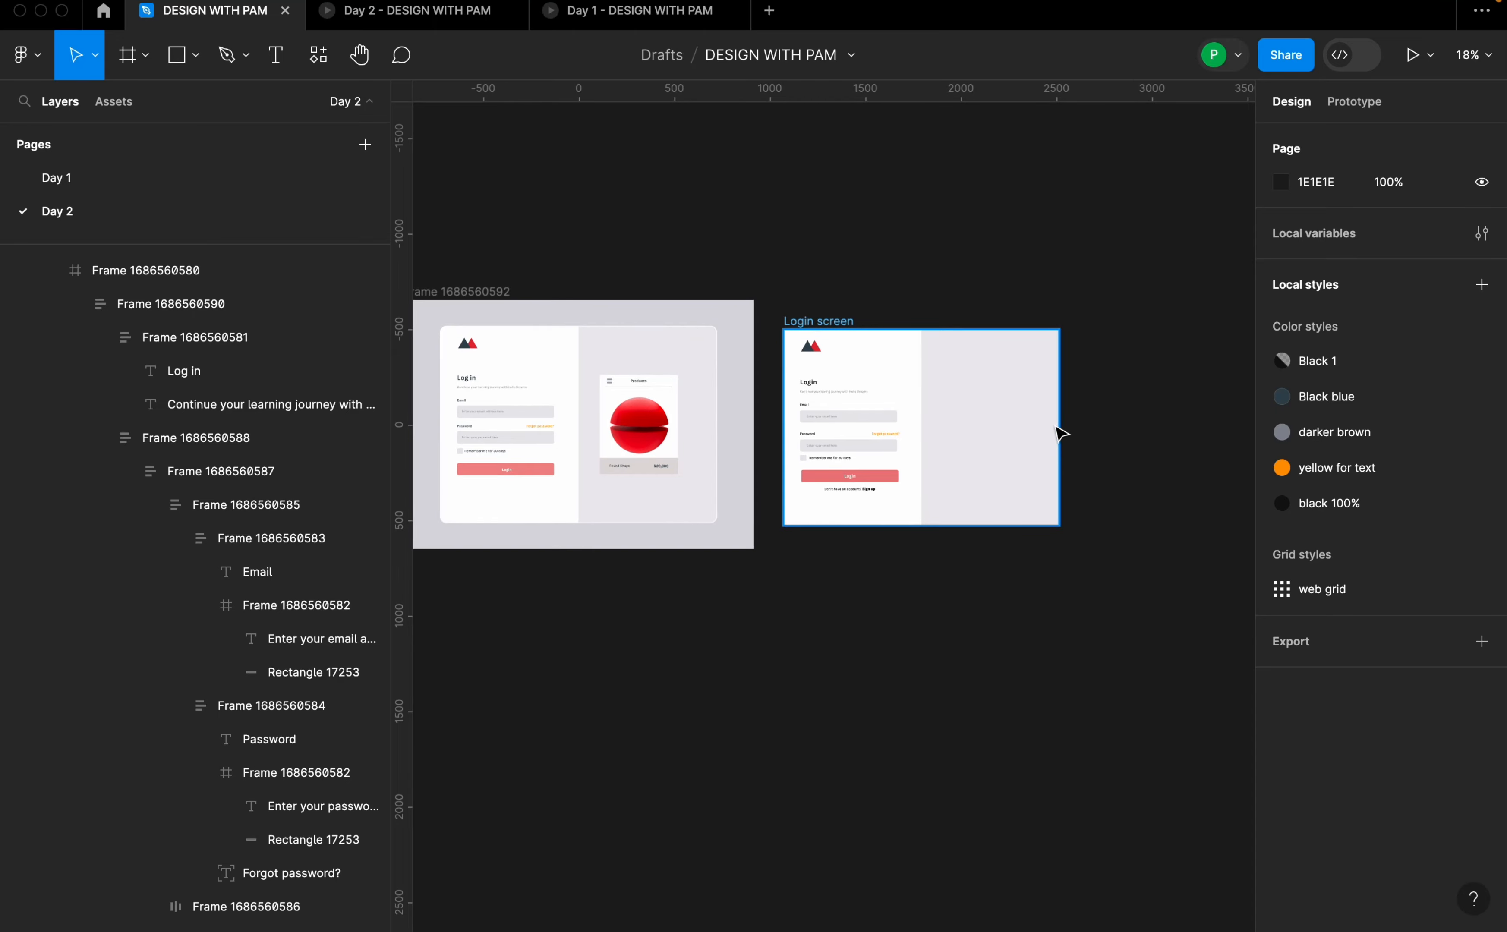
pyautogui.scroll(2, 999, 431)
pyautogui.scroll(-2, 999, 431)
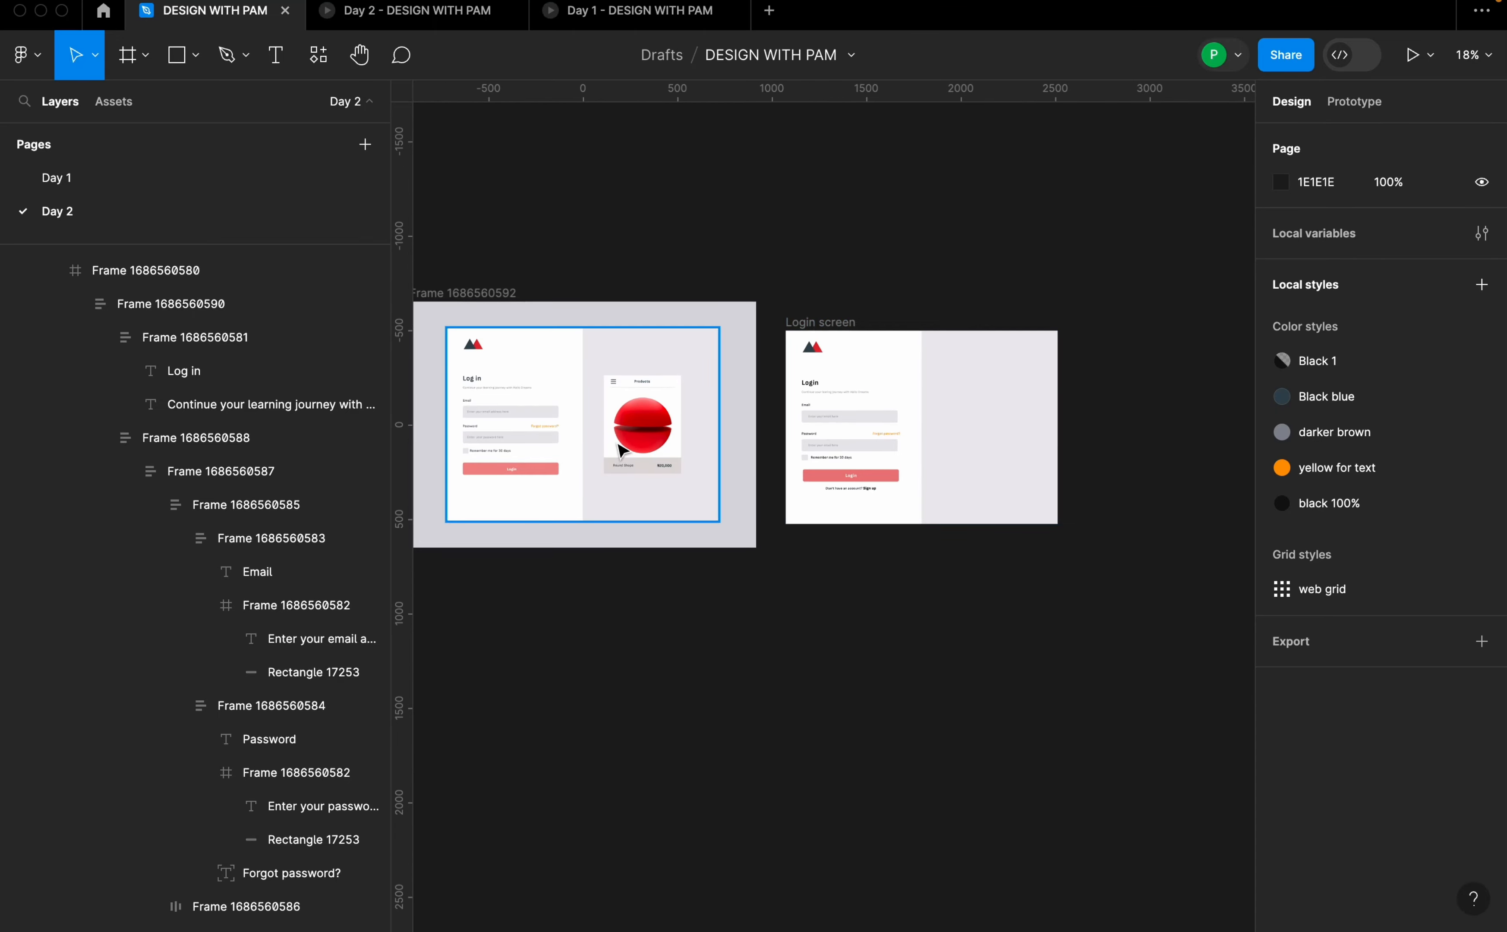
pyautogui.click(656, 409)
# - Draw a rectangle about 393 × 421 on the empty grey half of the Login screen
pyautogui.scroll(4, 1040, 405)
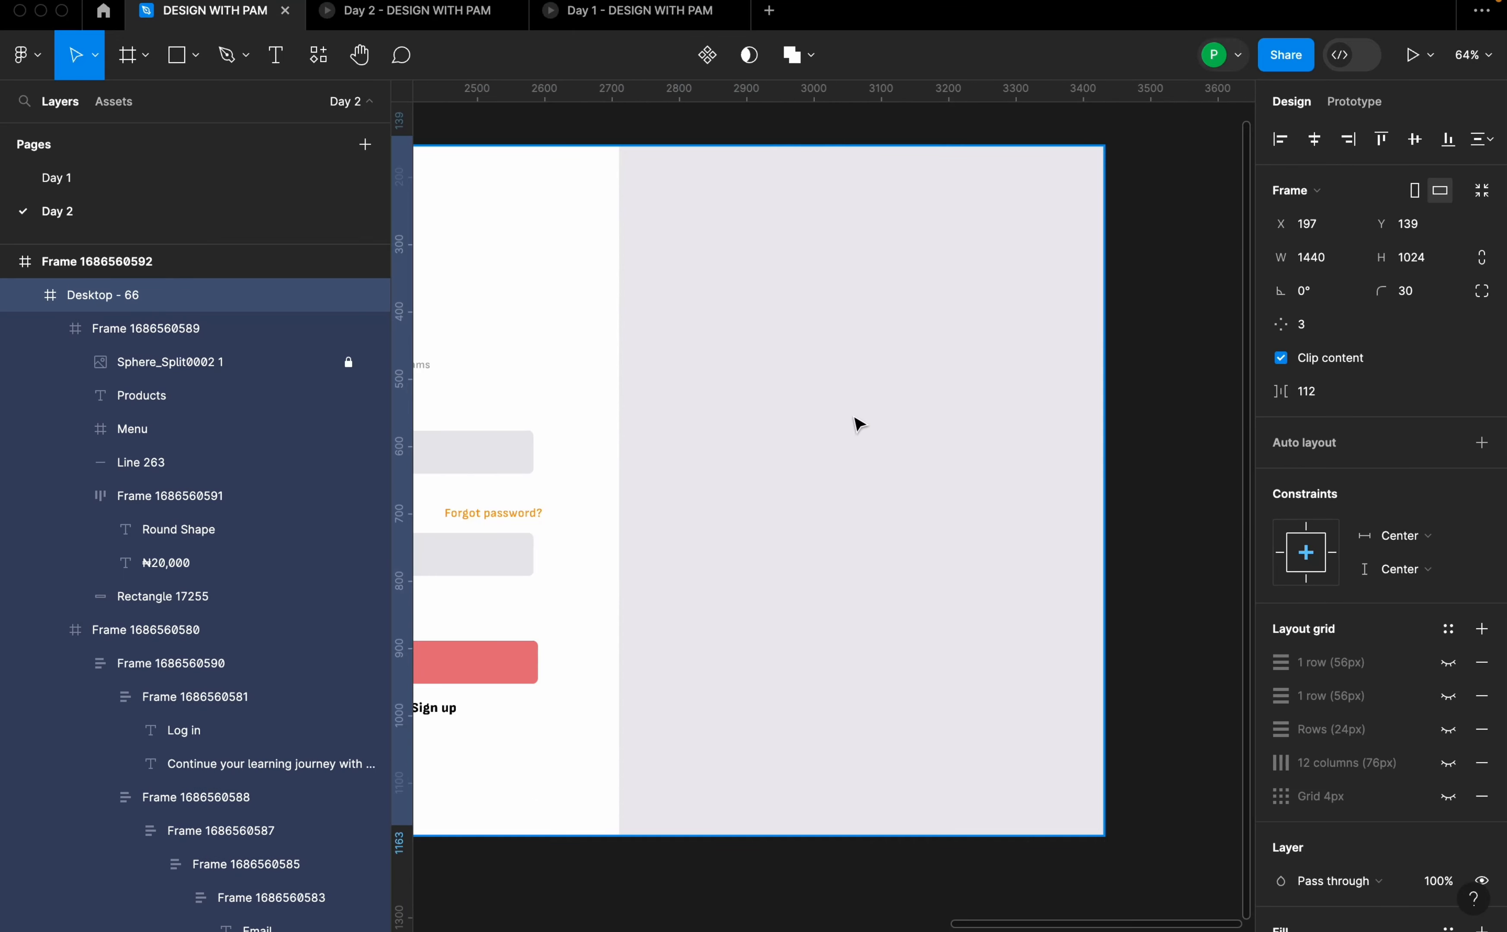
pyautogui.press('r')
pyautogui.moveTo(713, 311); pyautogui.dragTo(977, 595)
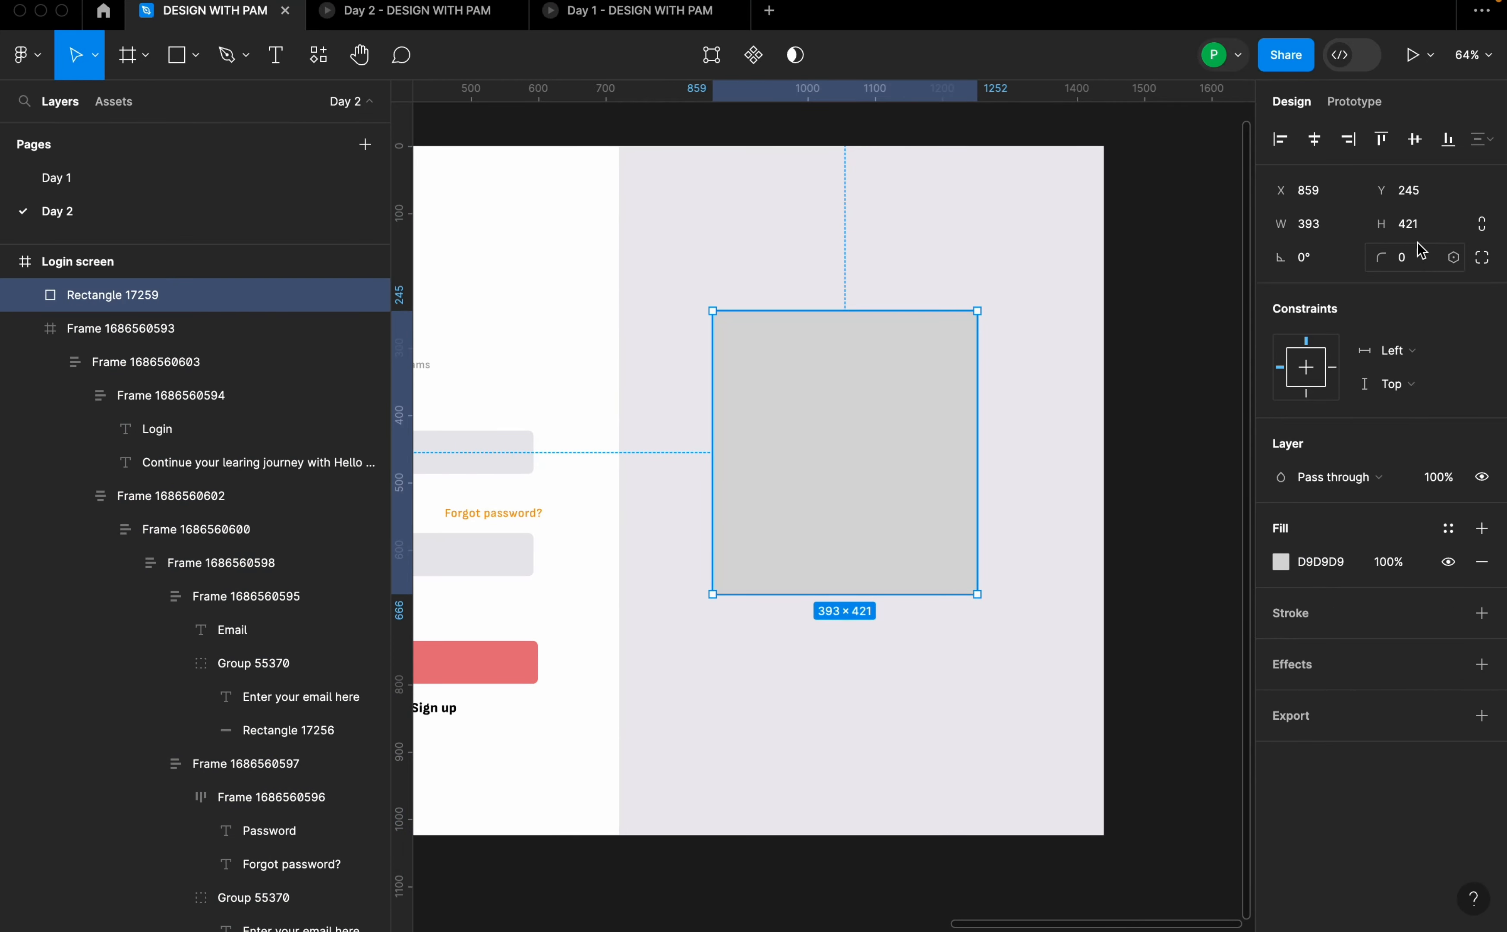
# - Size the new rectangle to 408 wide and 520 high
pyautogui.click(1321, 233)
pyautogui.write('520')
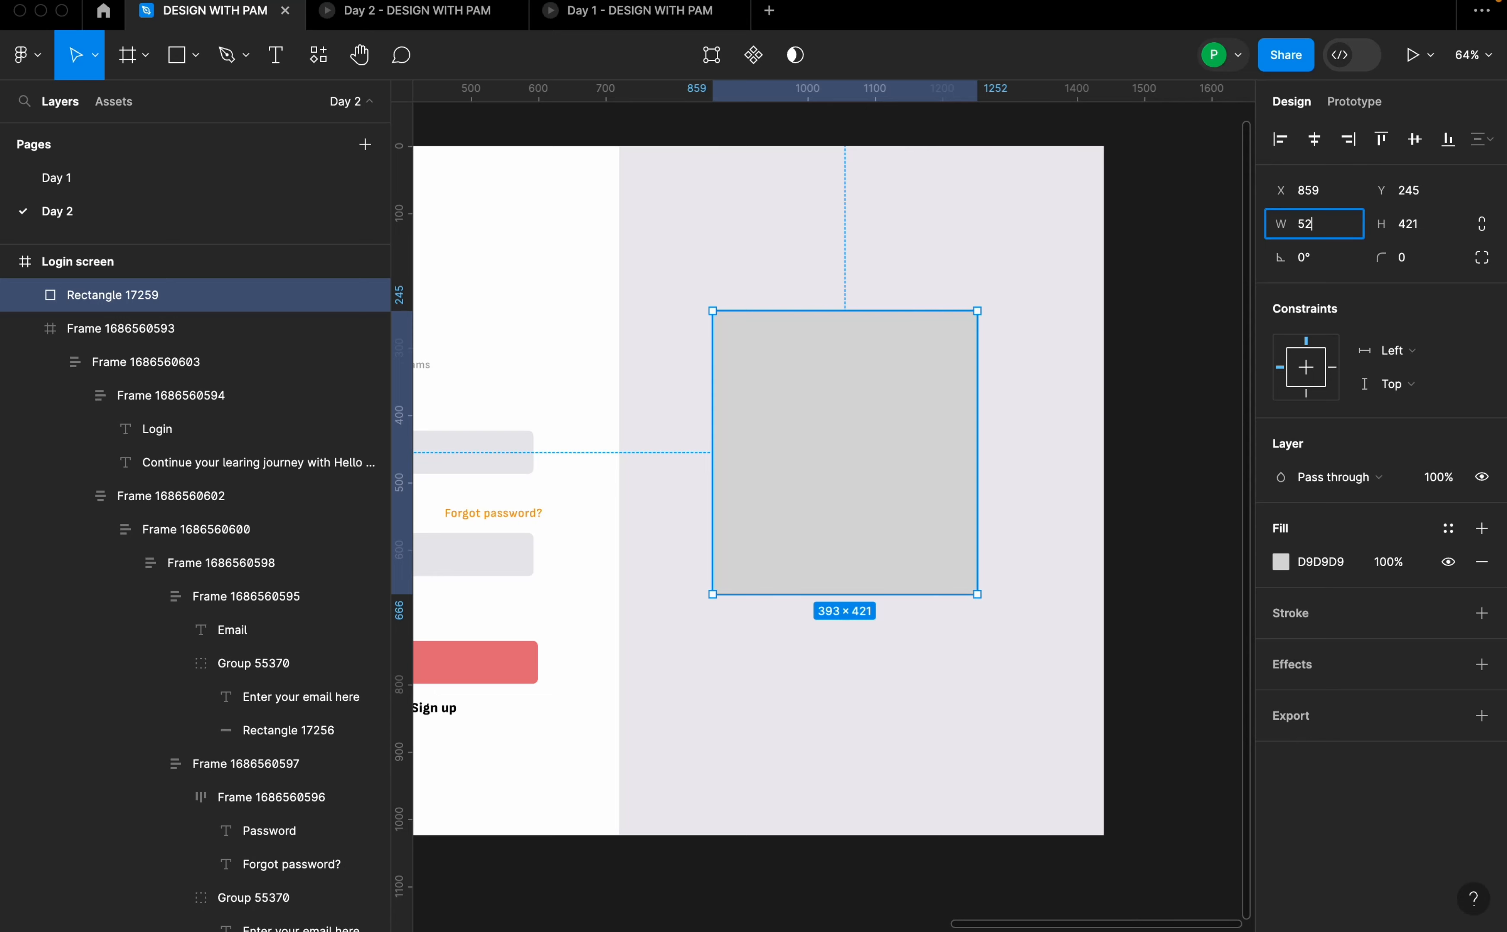
pyautogui.press('Return')
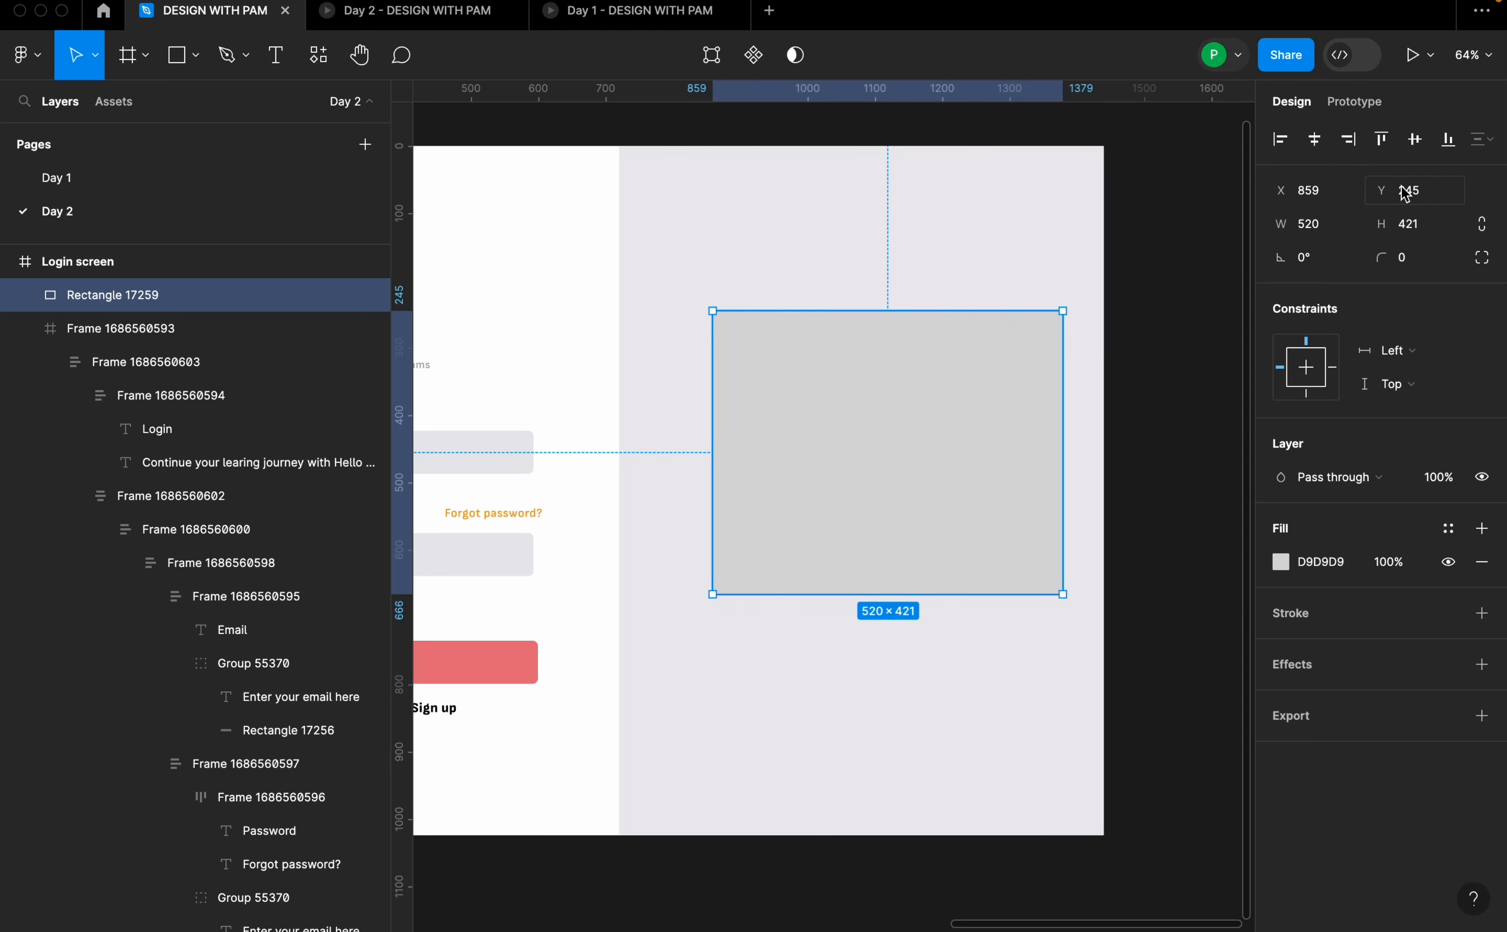
pyautogui.click(1429, 233)
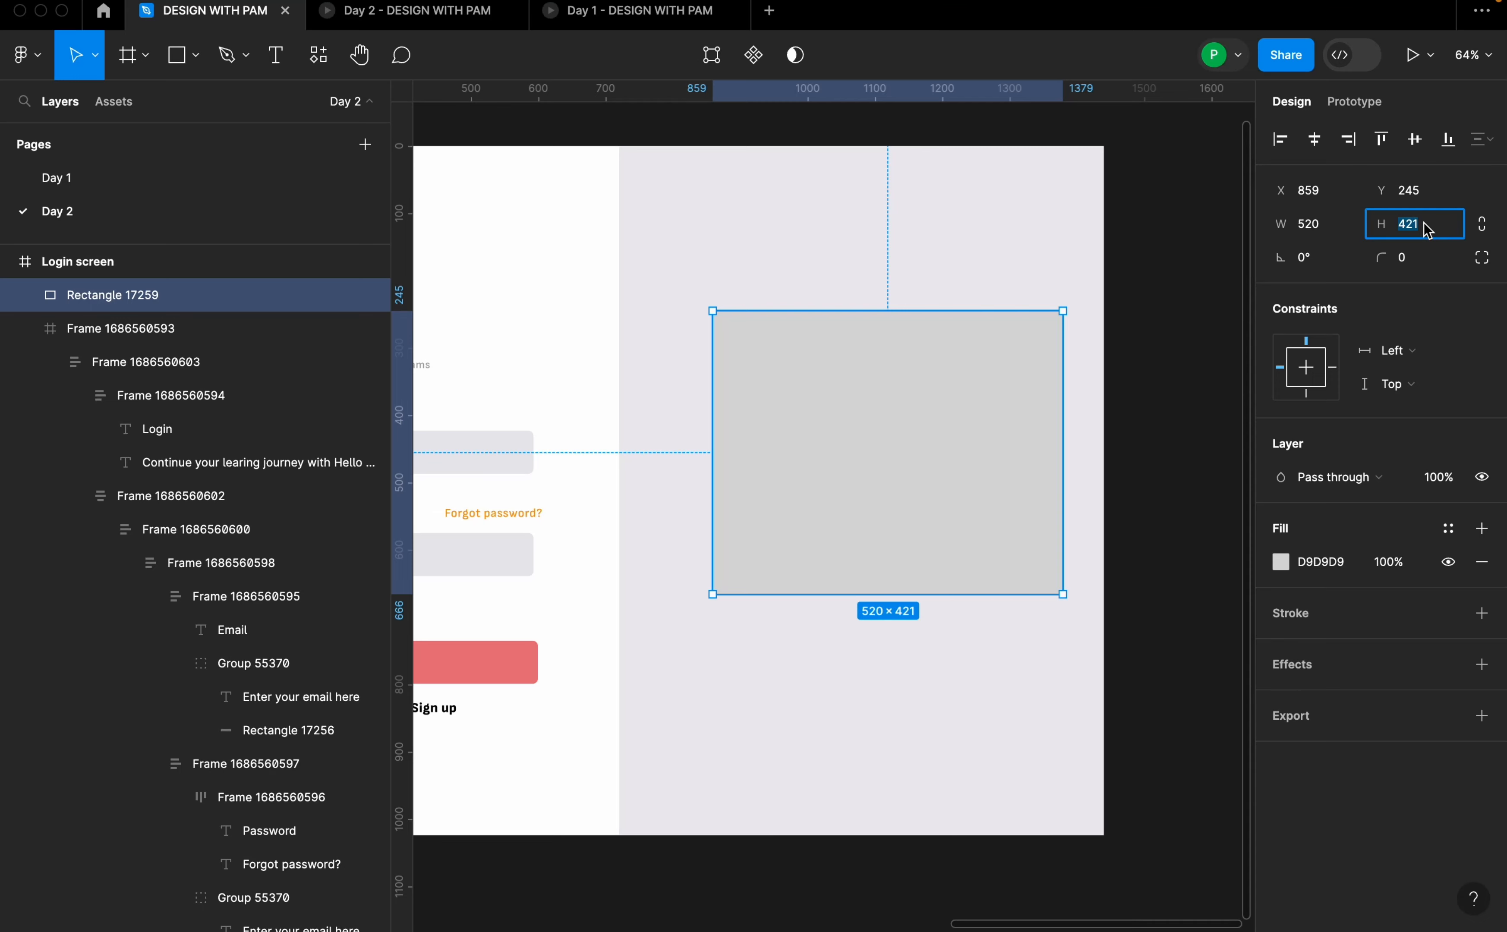
pyautogui.write('520')
pyautogui.press('Return')
pyautogui.click(1339, 231)
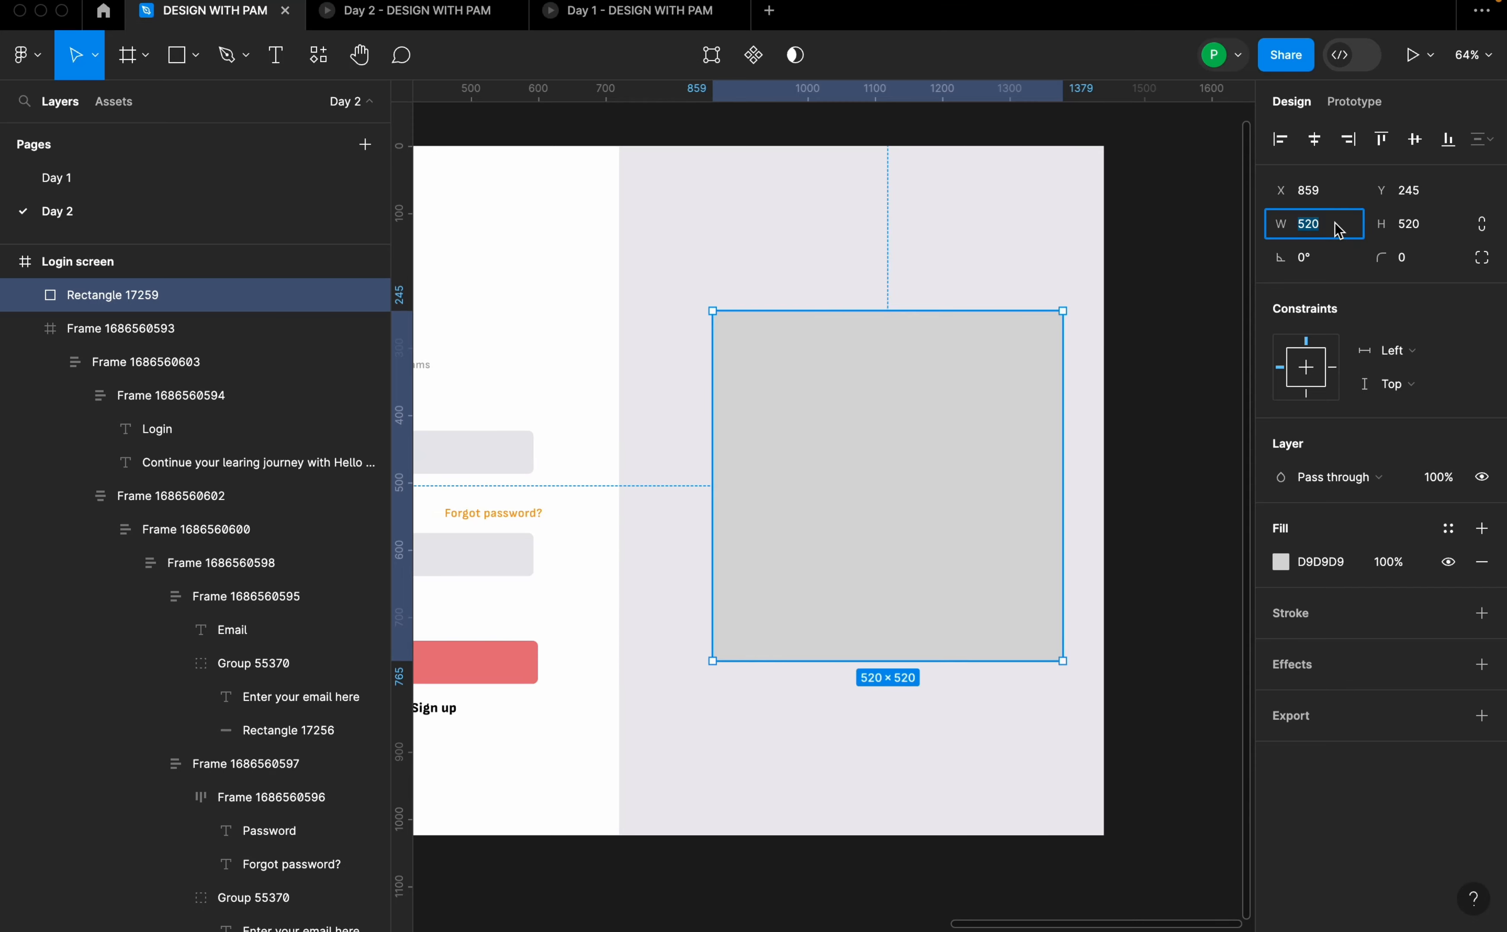
pyautogui.write('408')
pyautogui.press('Return')
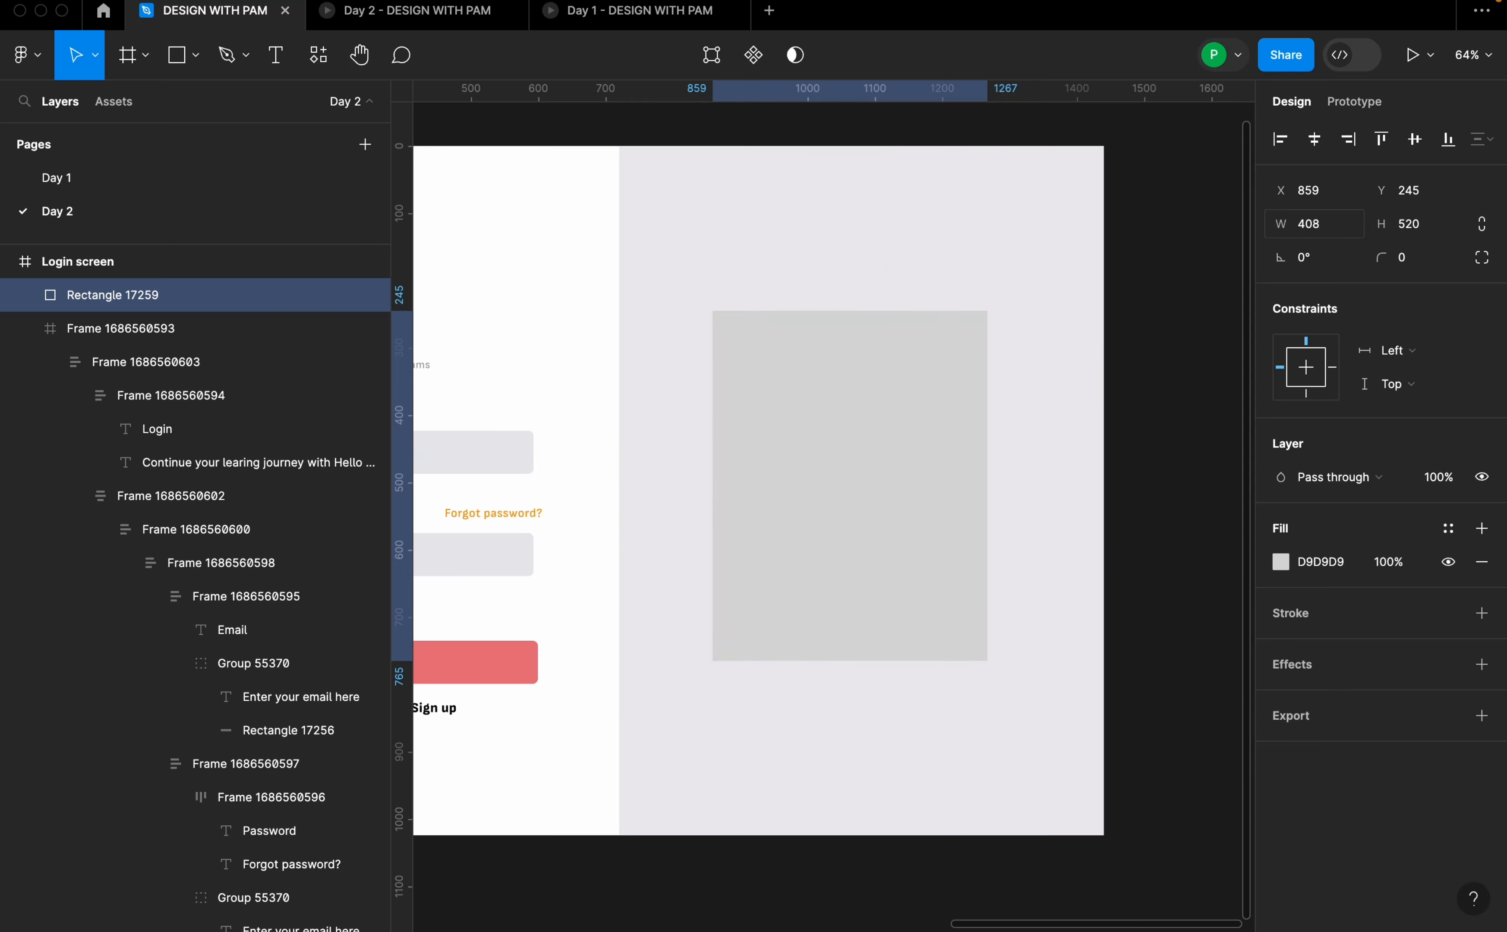
# - Change the rectangle's fill to white (FFFFFF)
pyautogui.scroll(-1, 845, 384)
pyautogui.click(915, 306)
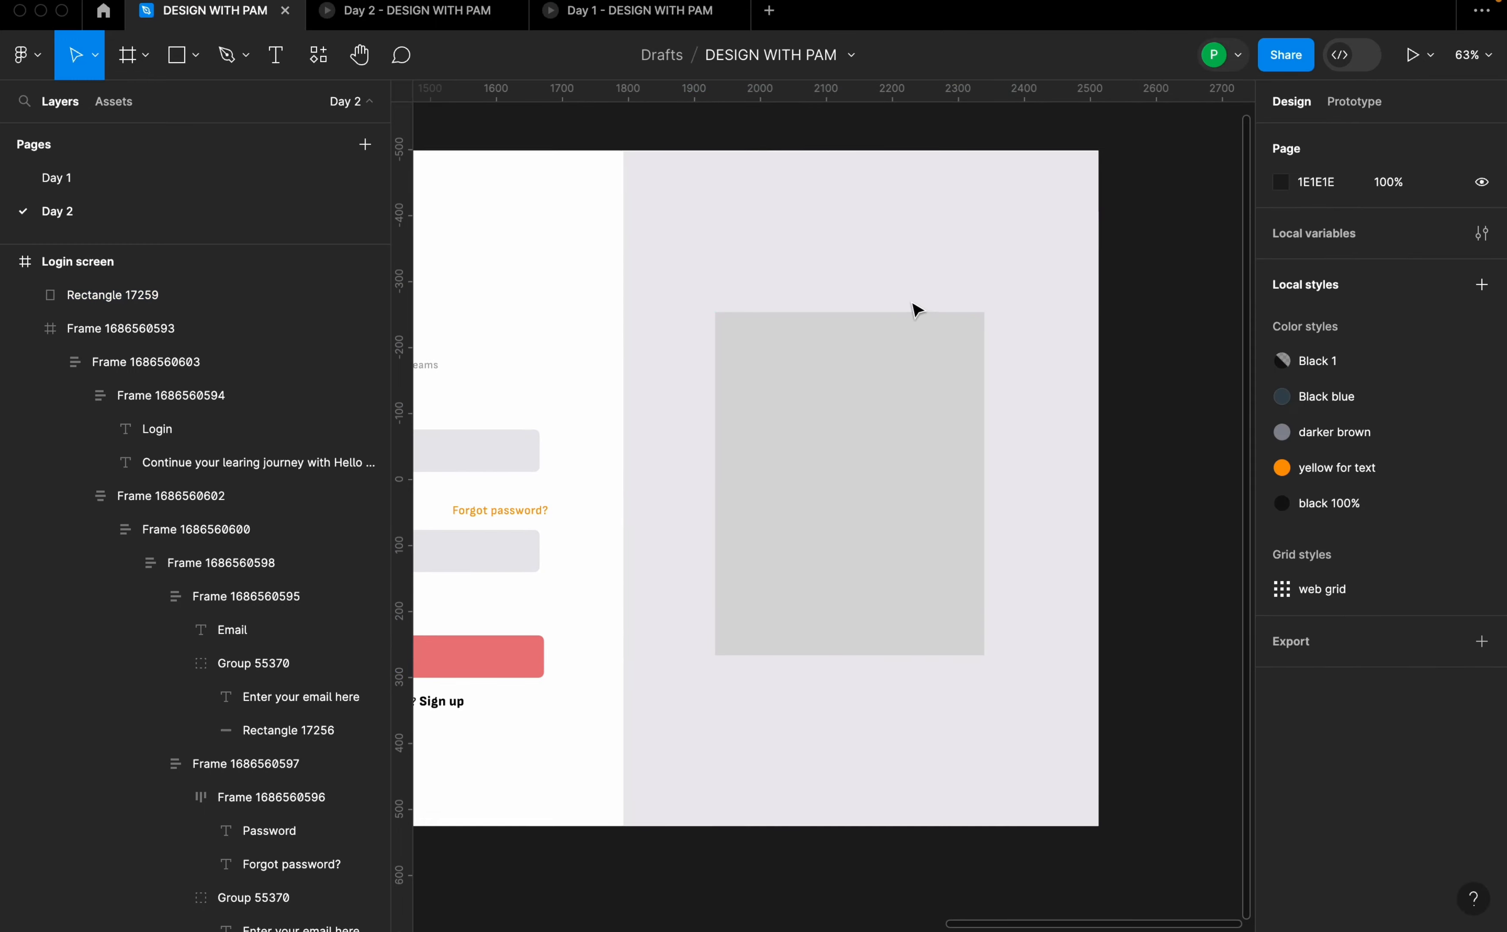
pyautogui.click(896, 391)
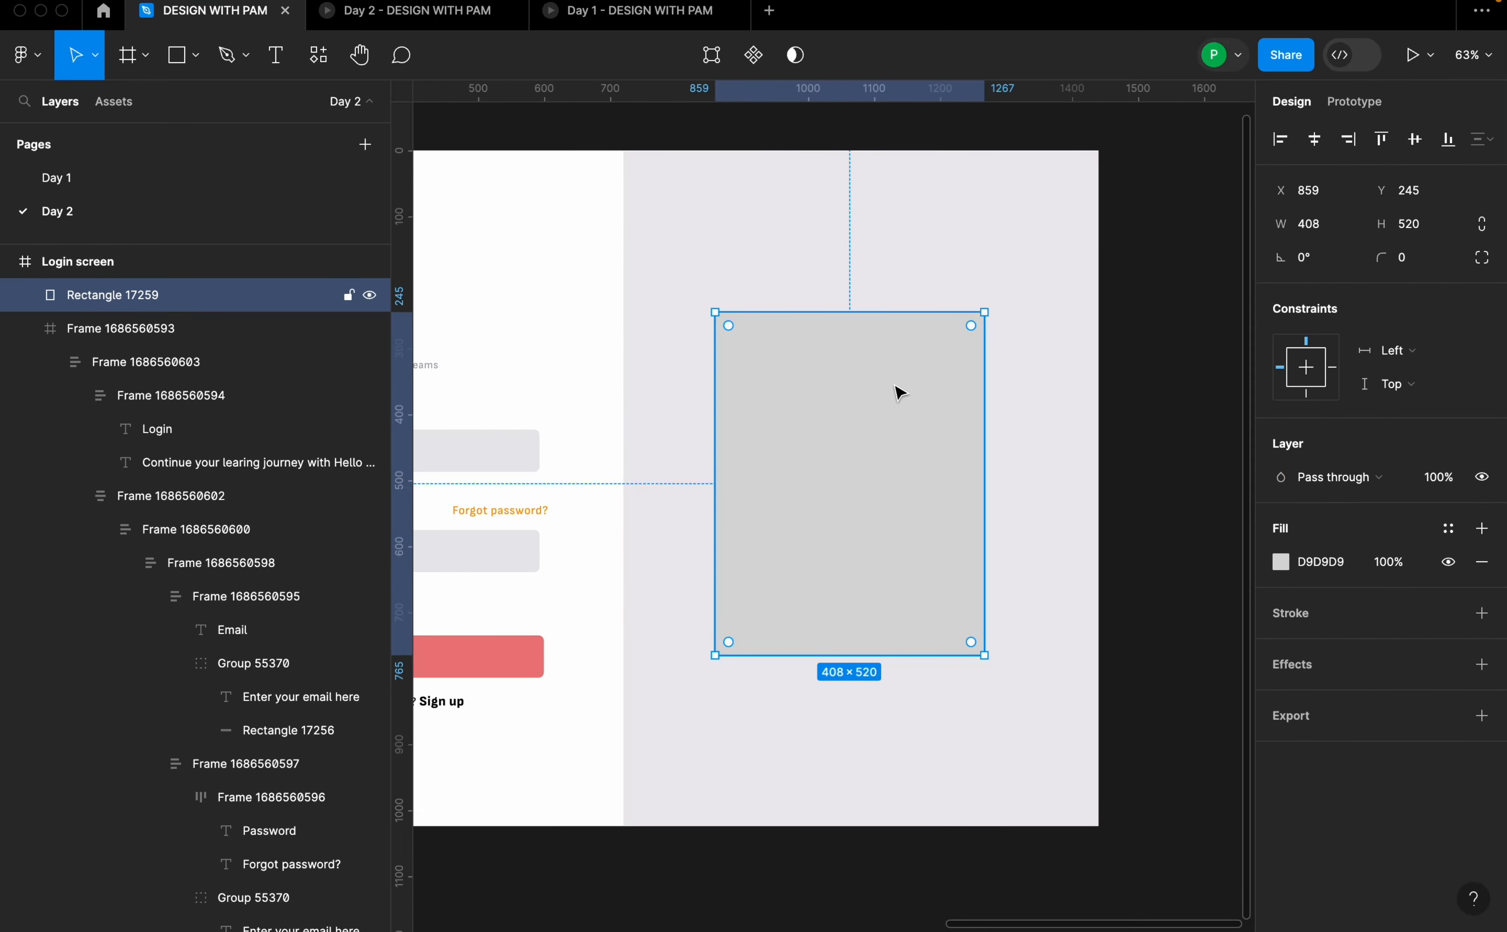
pyautogui.scroll(-5, 901, 392)
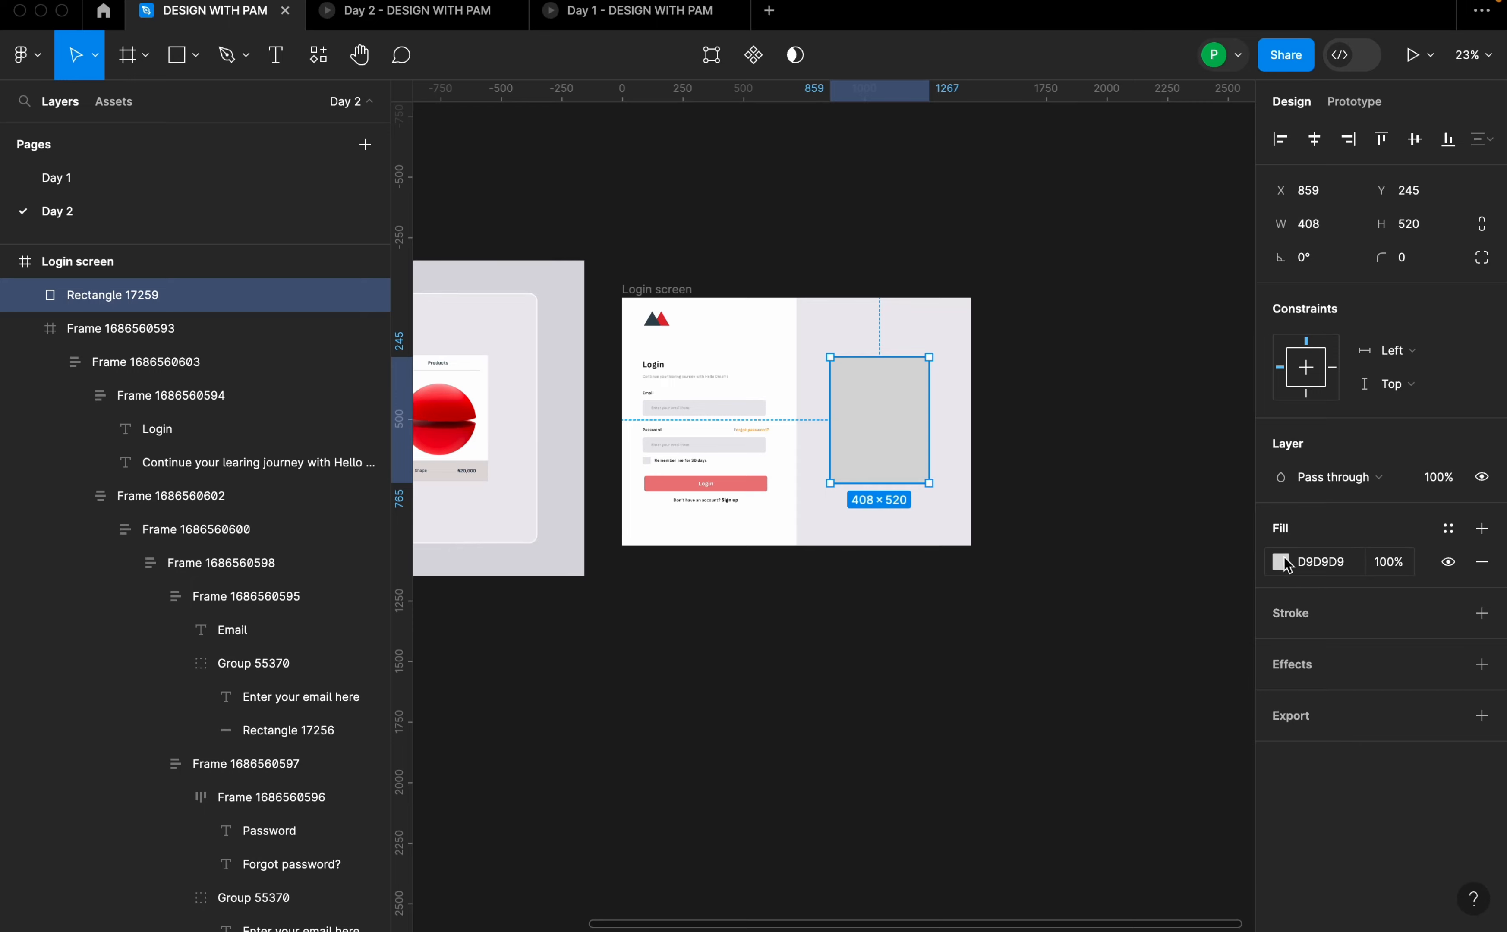
pyautogui.click(1280, 562)
pyautogui.moveTo(1024, 421); pyautogui.dragTo(986, 378)
pyautogui.click(969, 253)
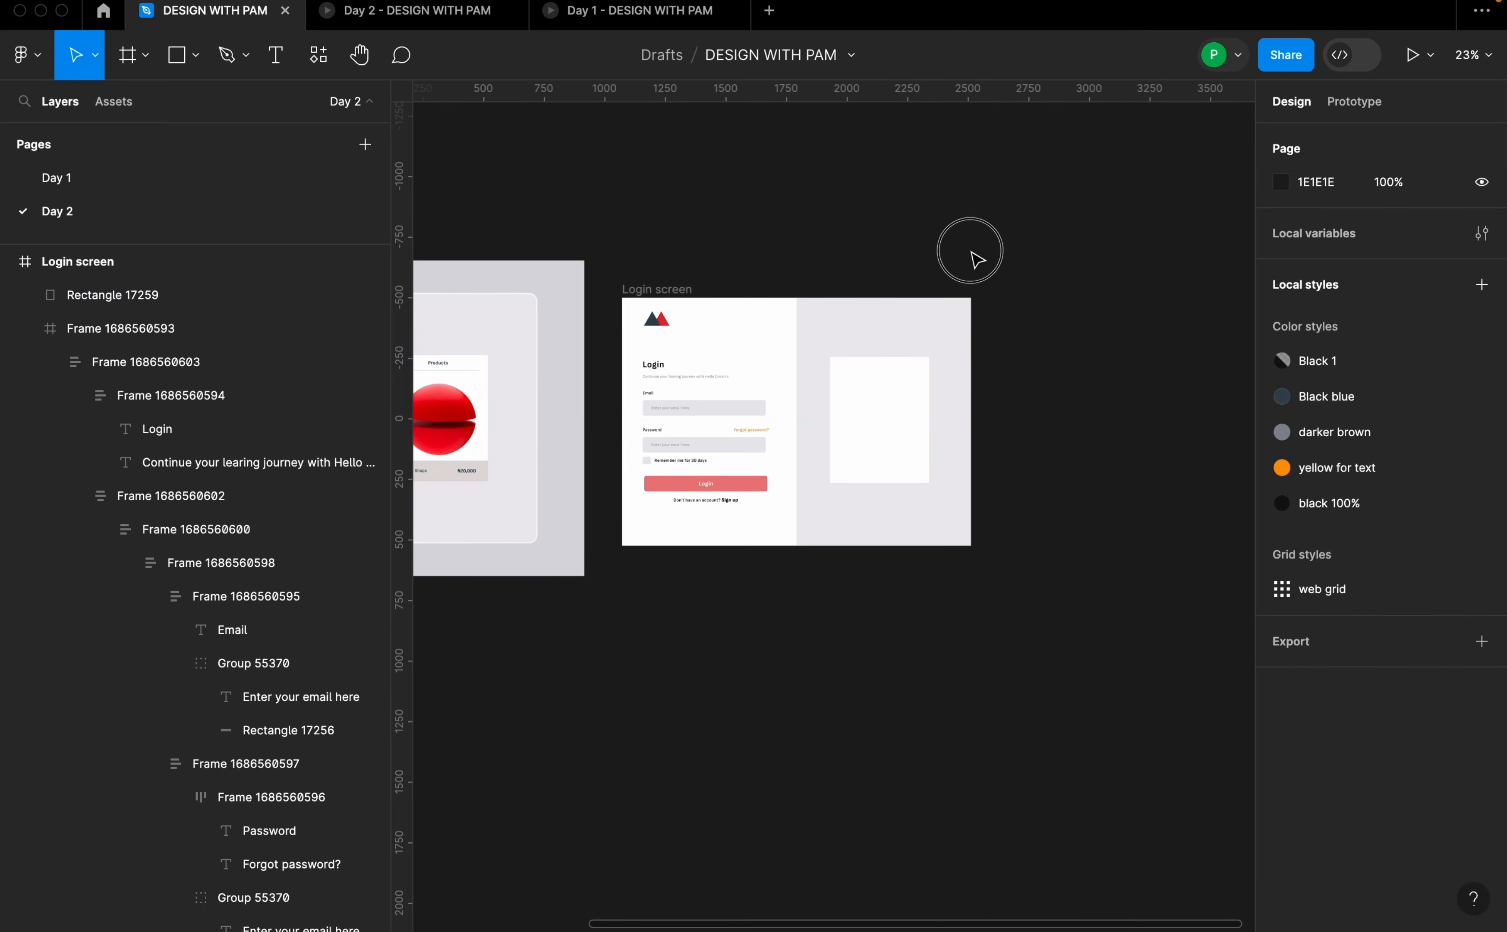
# - Round the white rectangle's corners with a radius of 8
pyautogui.click(878, 428)
pyautogui.scroll(3, 922, 394)
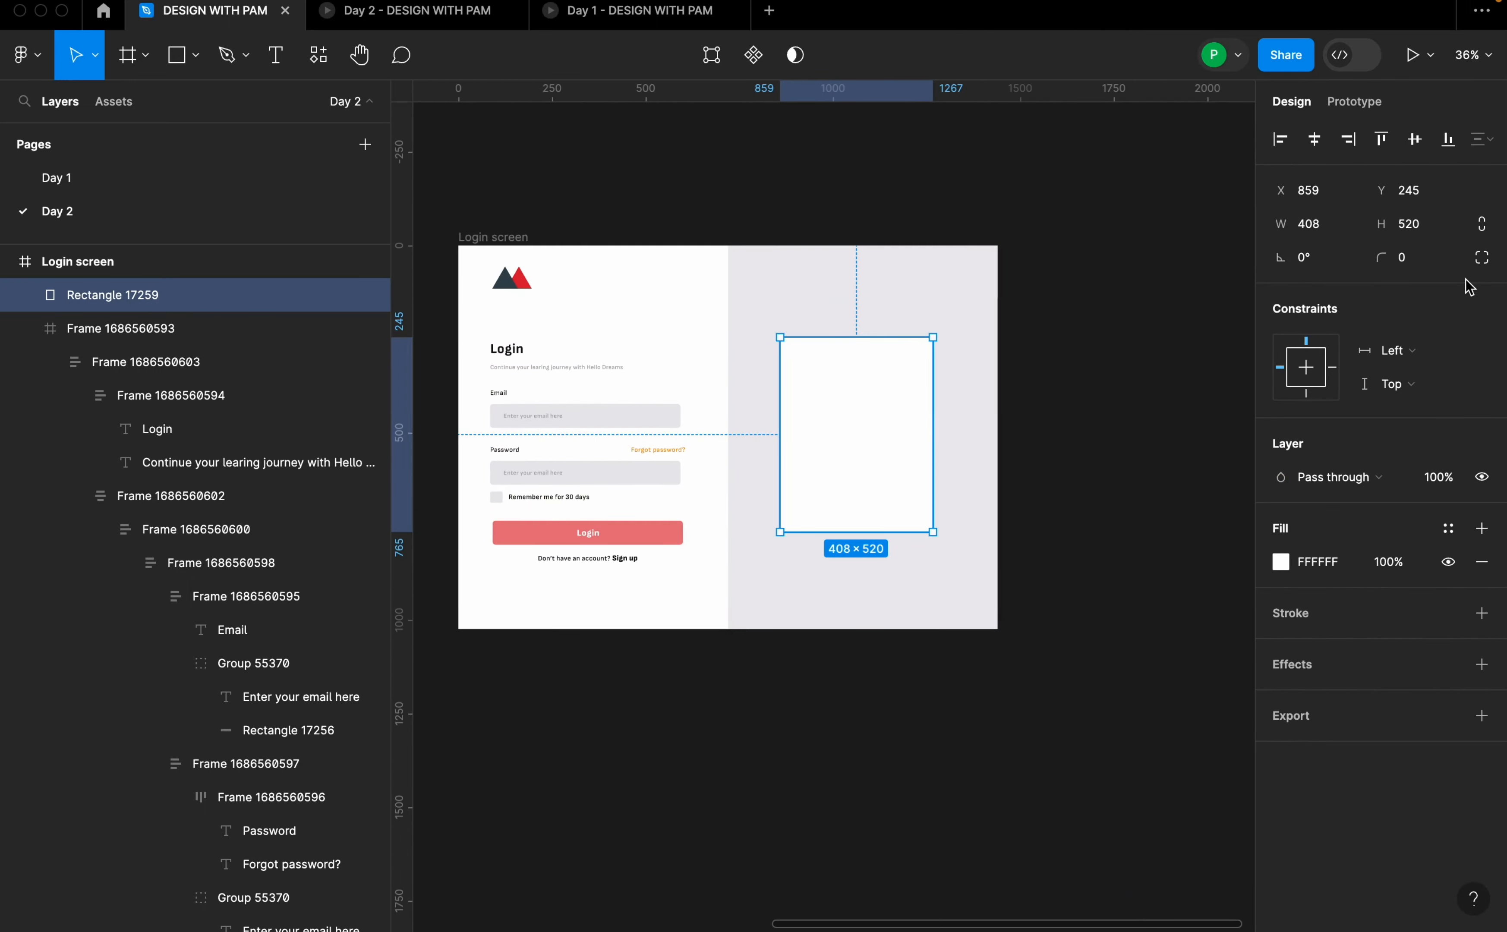
pyautogui.click(1405, 260)
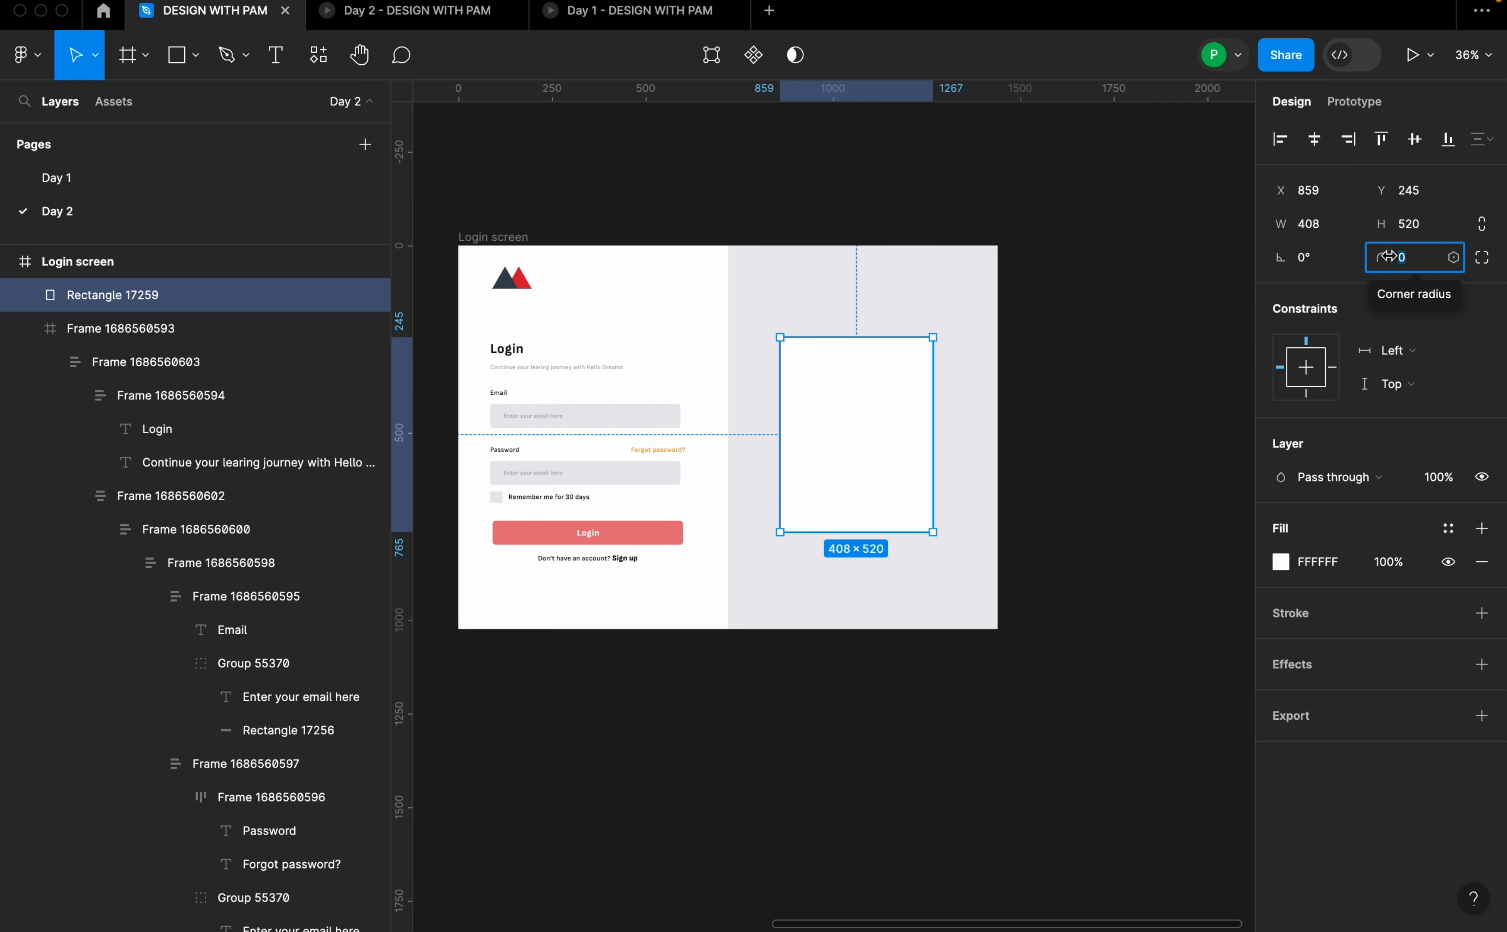
pyautogui.click(1121, 394)
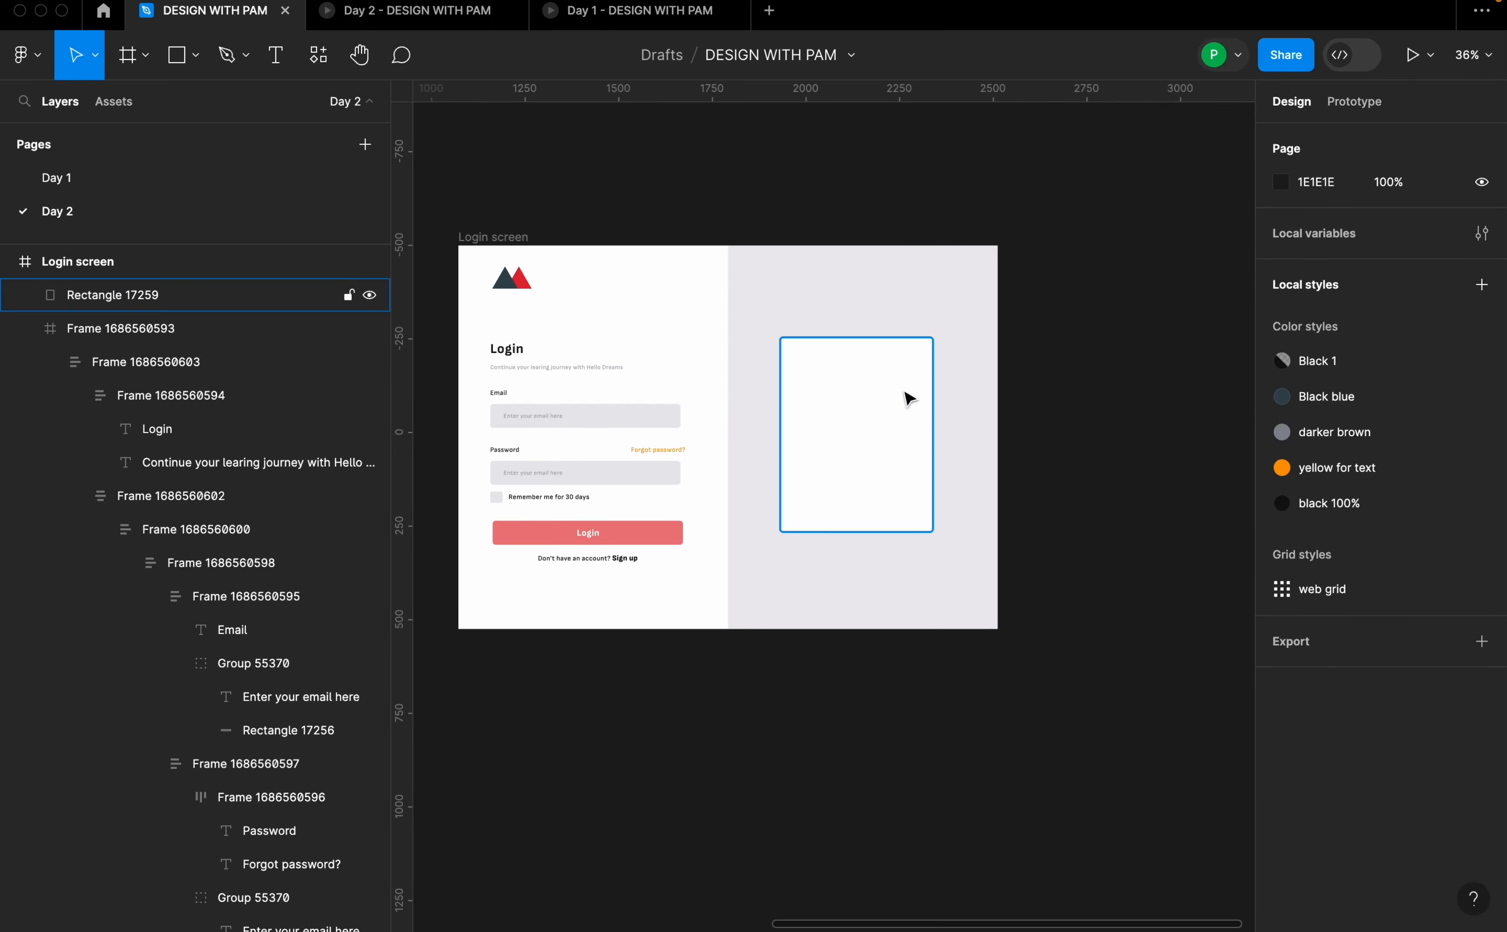
# - Draw a horizontal line about 308 long across the upper part of the white rectangle
pyautogui.scroll(5, 908, 398)
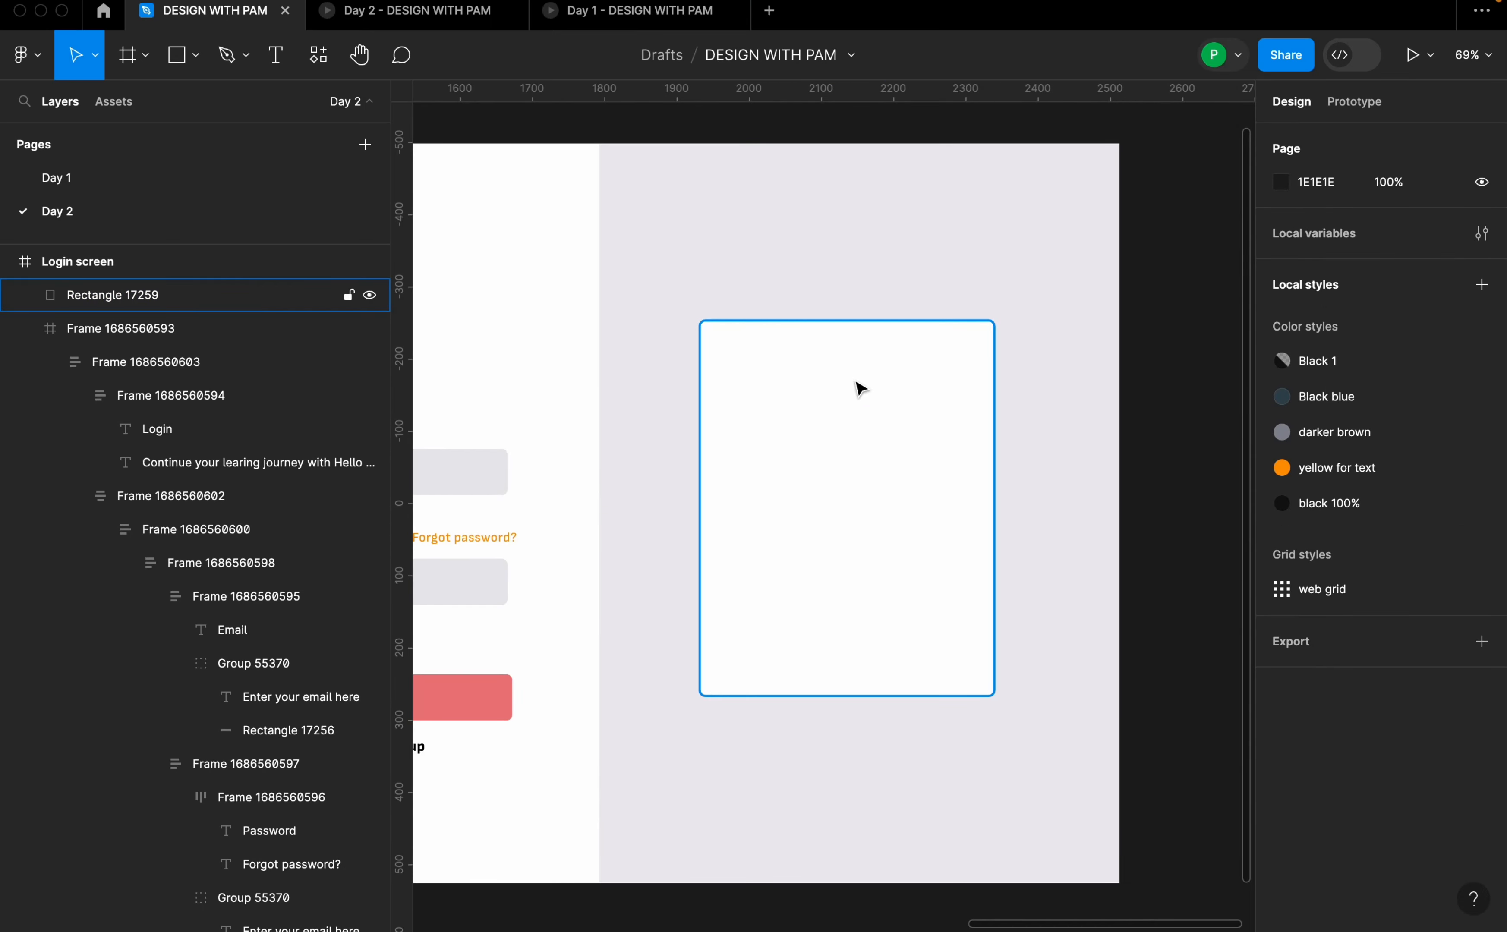
pyautogui.press('l')
pyautogui.scroll(3, 754, 389)
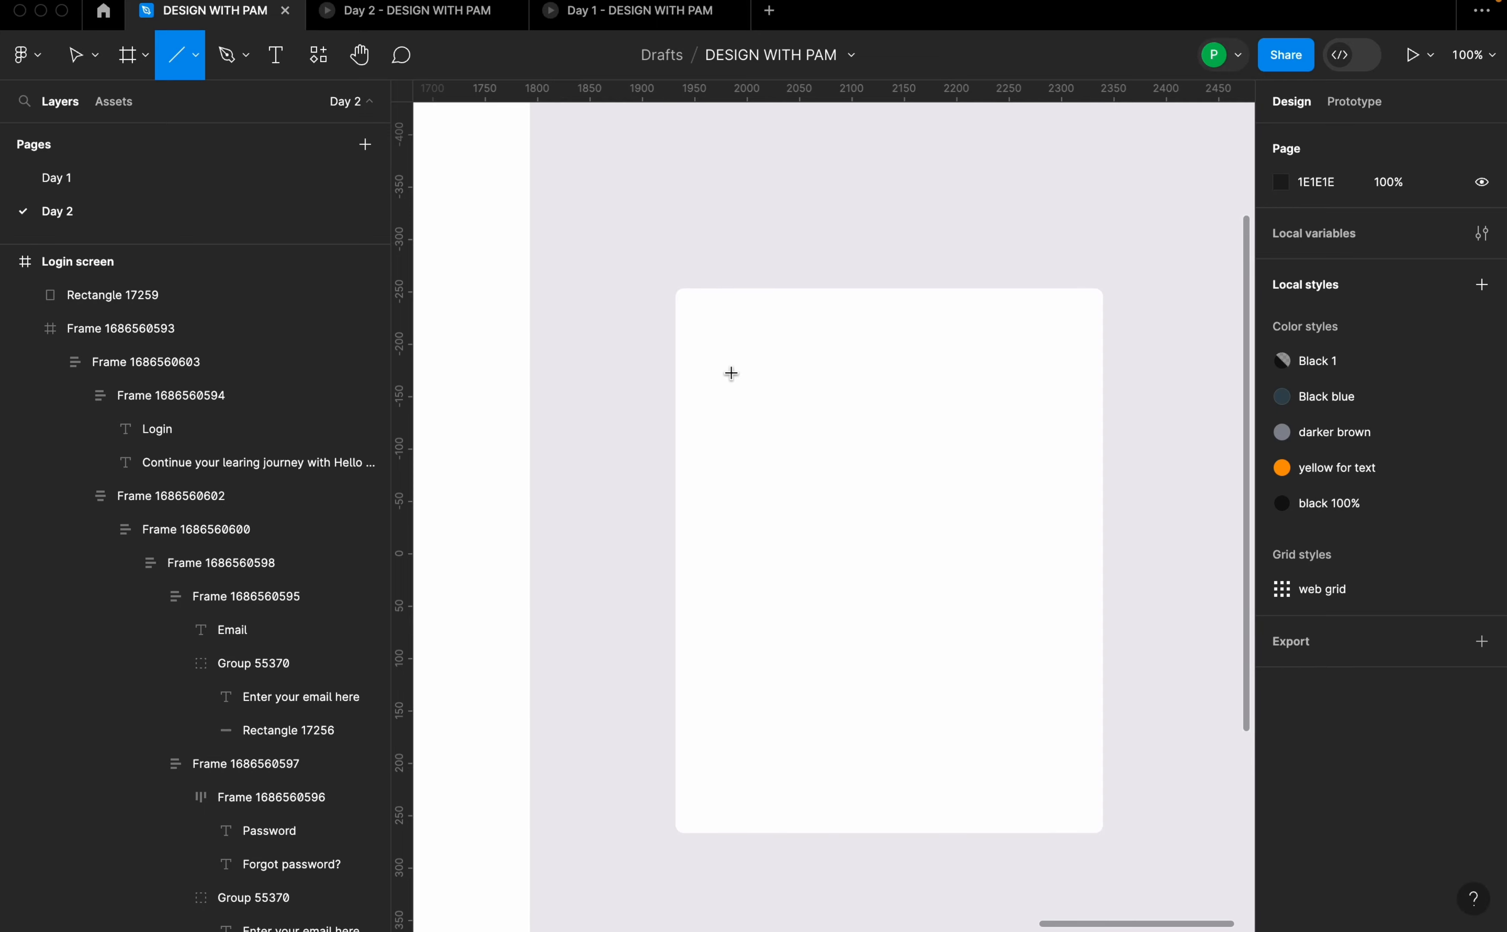
pyautogui.moveTo(730, 372); pyautogui.dragTo(1053, 376)
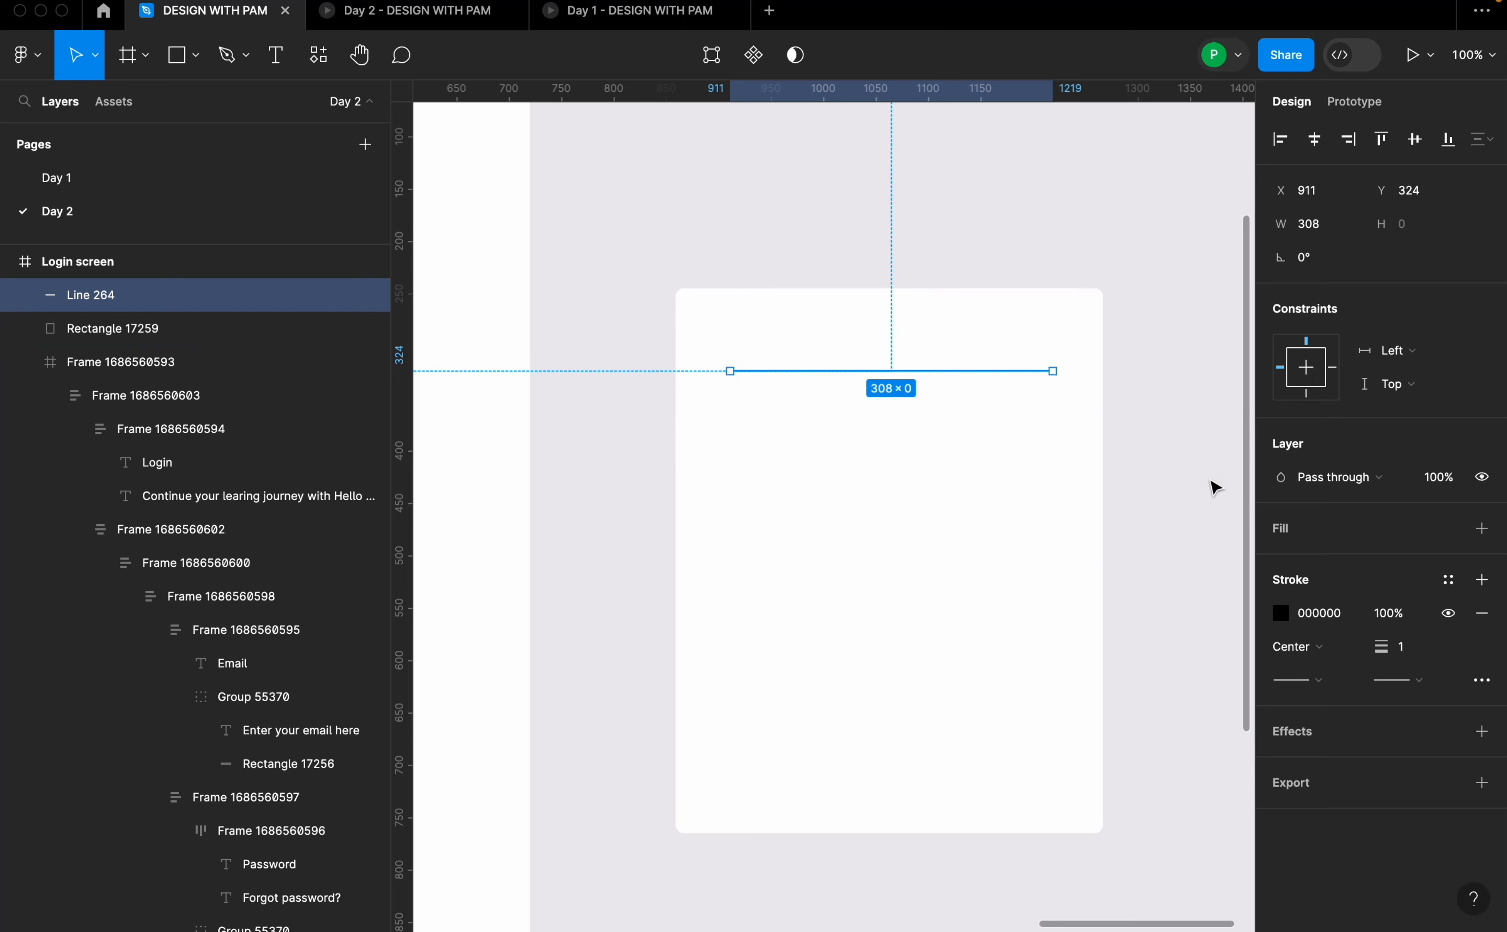
# - Set the line's width to 344 and centre it horizontally on the white rectangle
pyautogui.click(1339, 229)
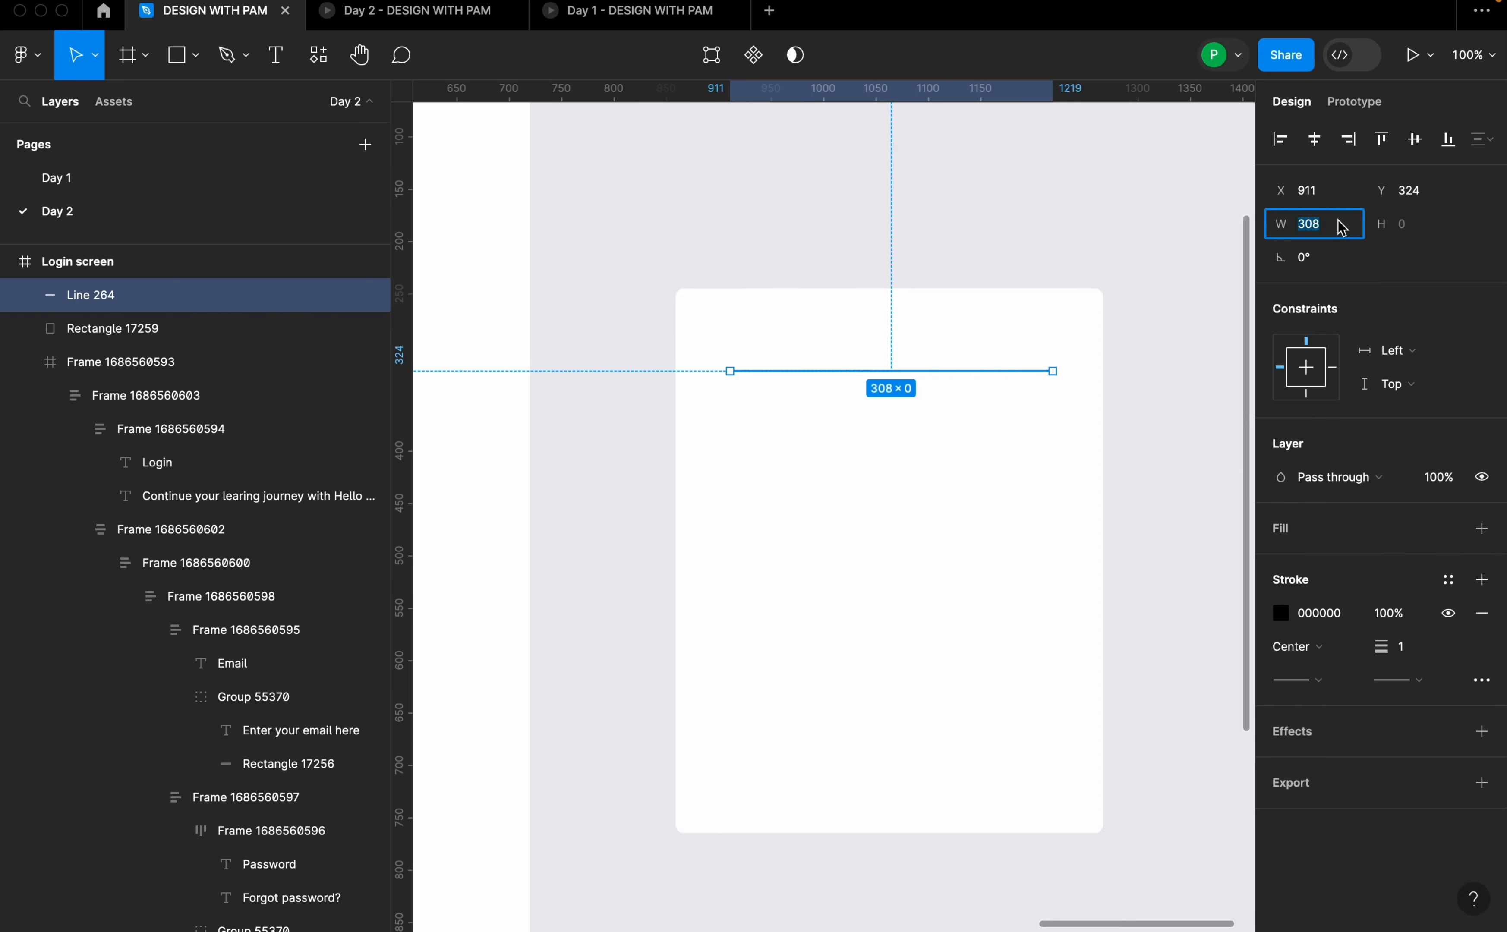
pyautogui.write('344')
pyautogui.press('Return')
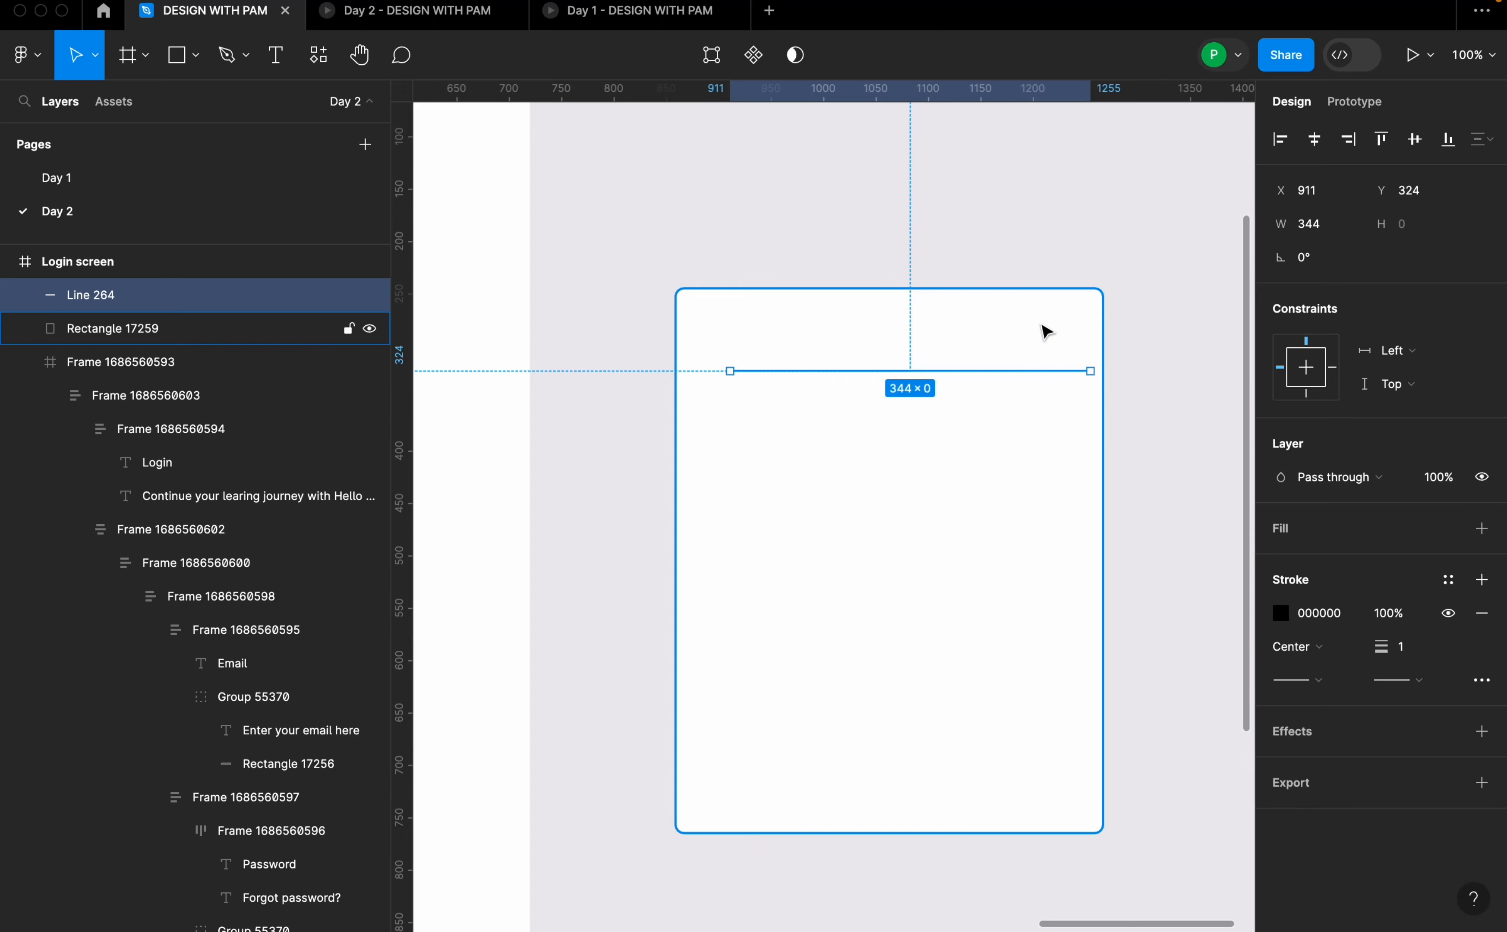
pyautogui.keyDown('shift'); pyautogui.click(1046, 333); pyautogui.keyUp('shift')
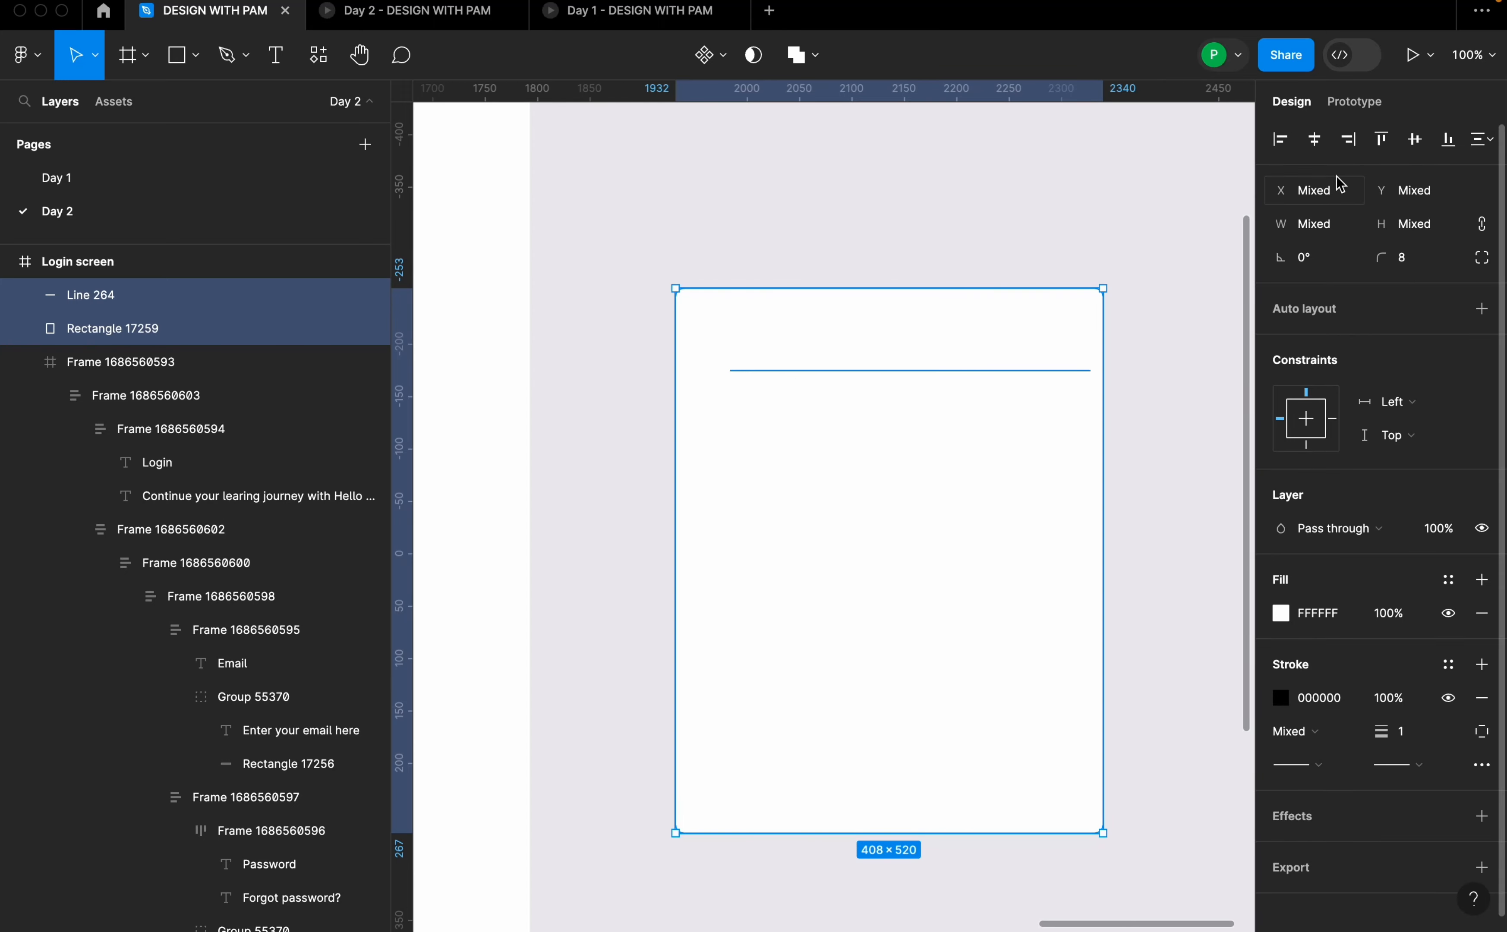
pyautogui.click(1315, 142)
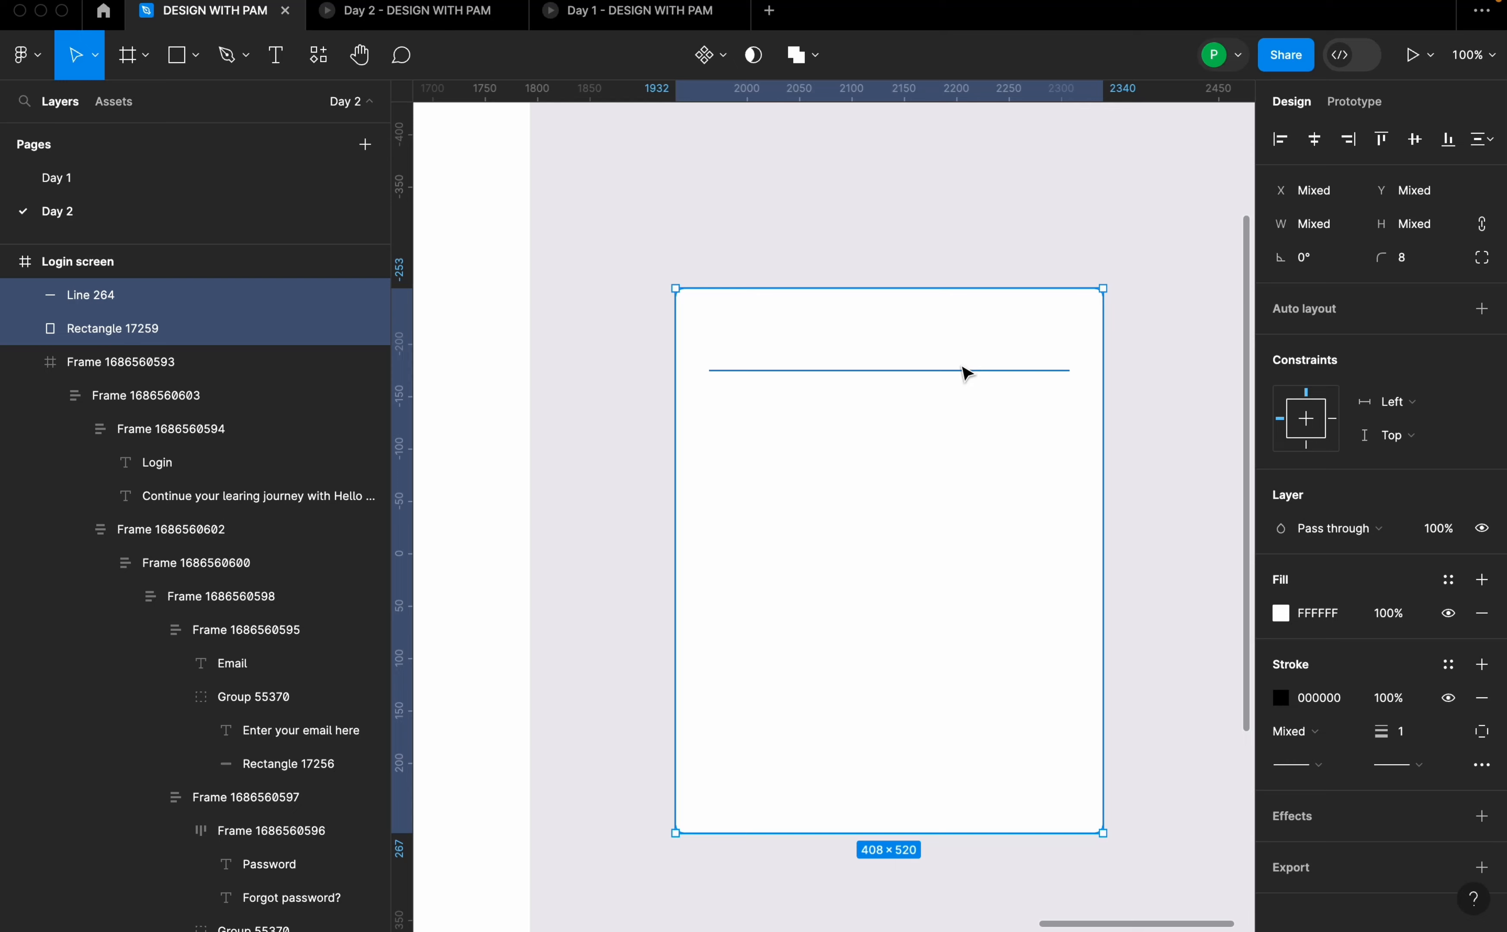
# - Set the stroke colour of the card's divider line to 36454F
pyautogui.click(962, 455)
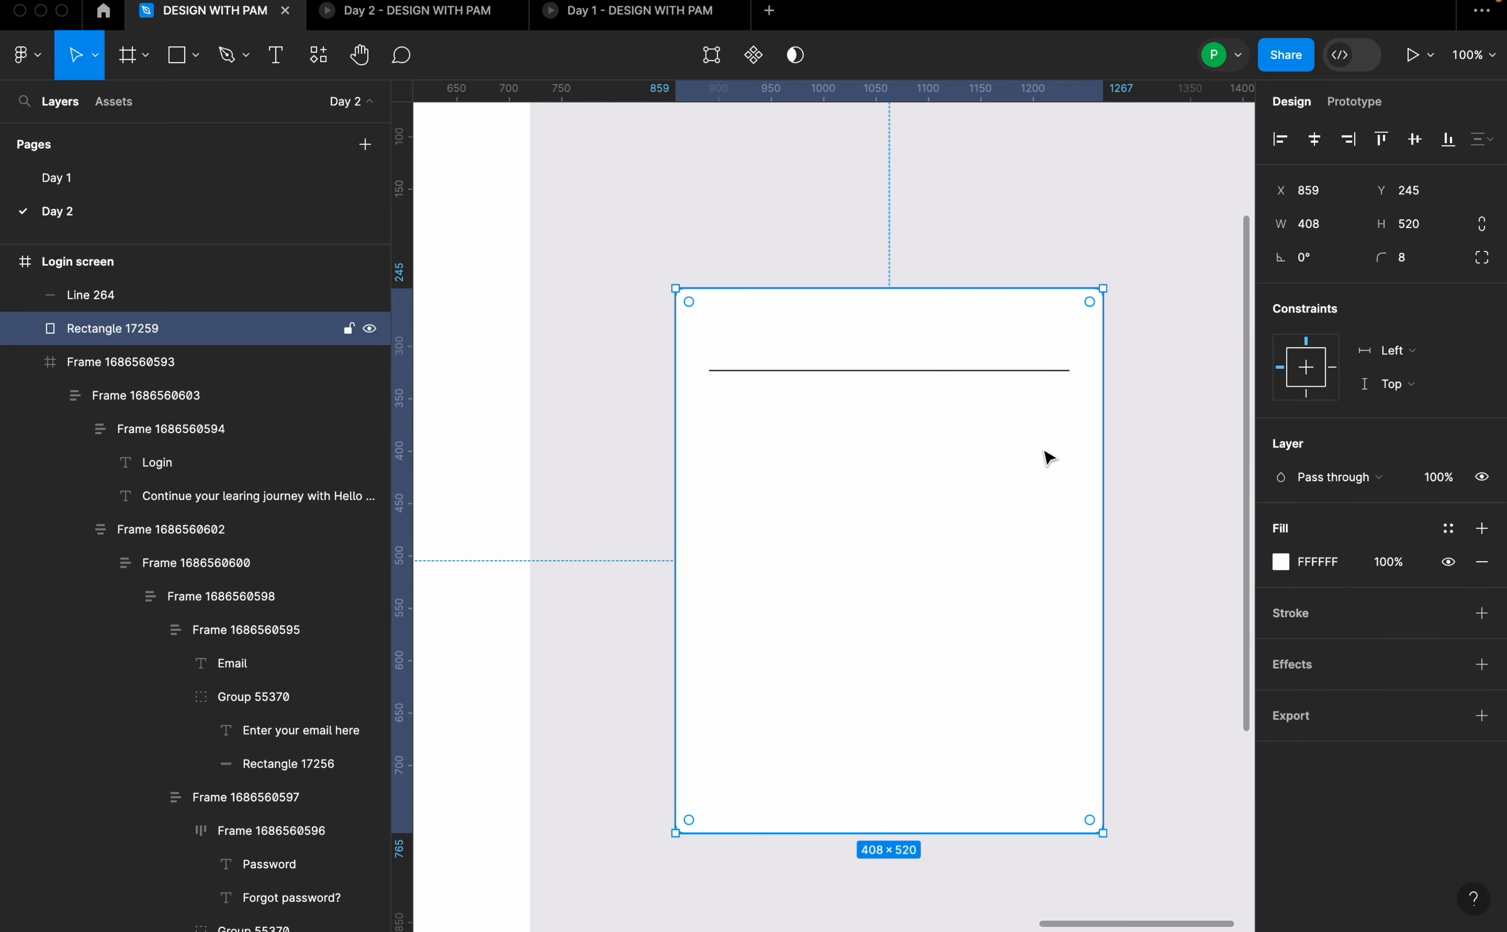
pyautogui.click(1032, 372)
pyautogui.click(1331, 619)
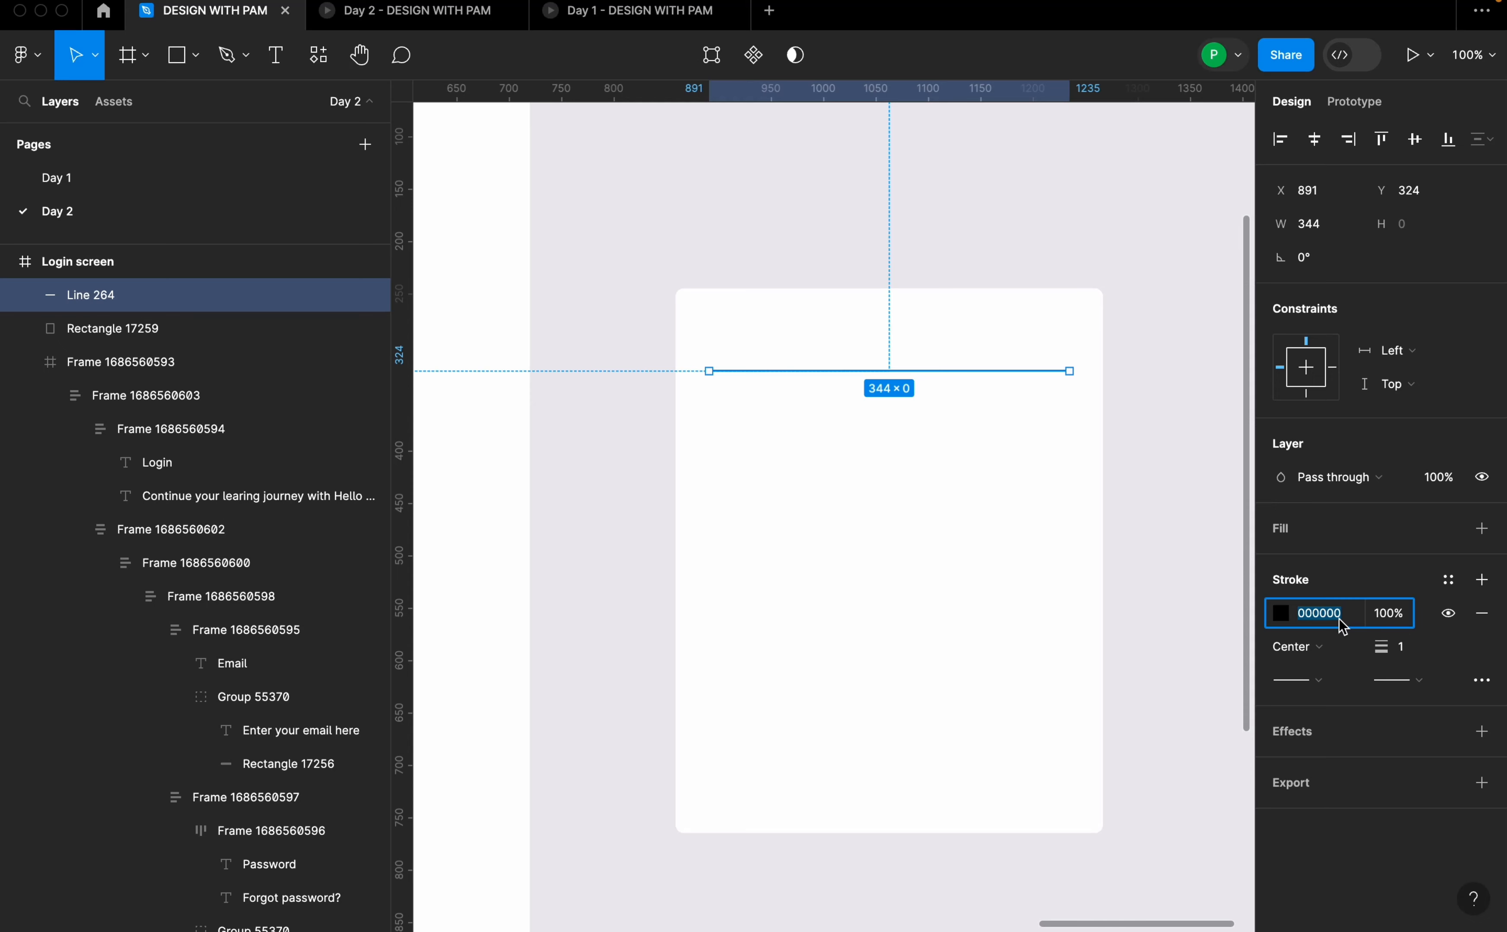
pyautogui.write('36454f')
pyautogui.press('Return')
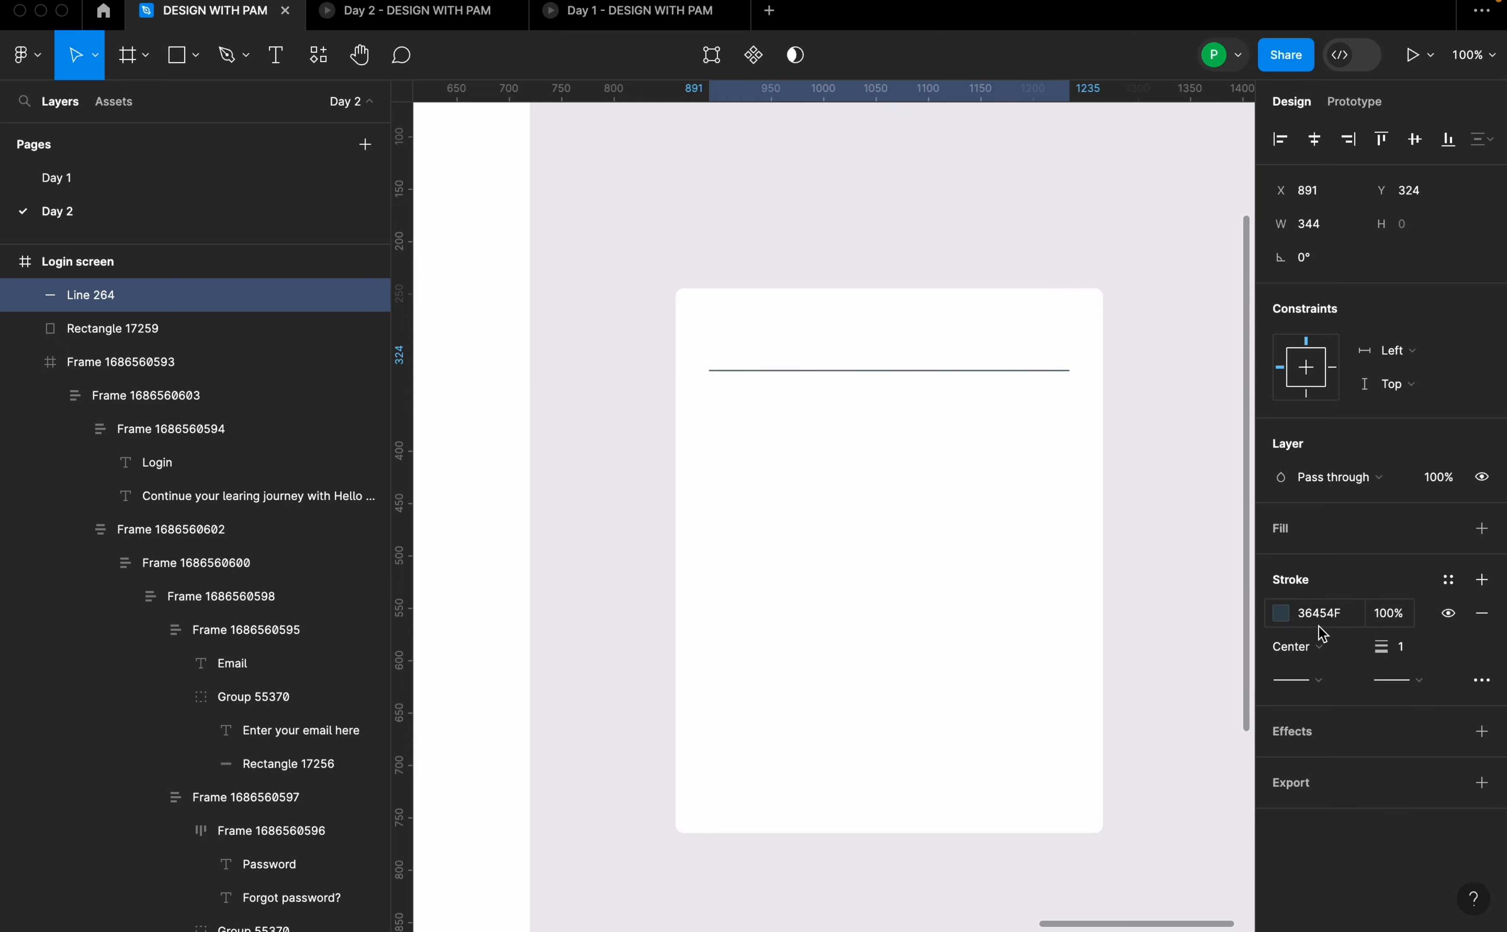
# - Lower the divider line's stroke opacity to 33%
pyautogui.click(1282, 613)
pyautogui.moveTo(1207, 701); pyautogui.dragTo(1125, 704)
pyautogui.click(1236, 331)
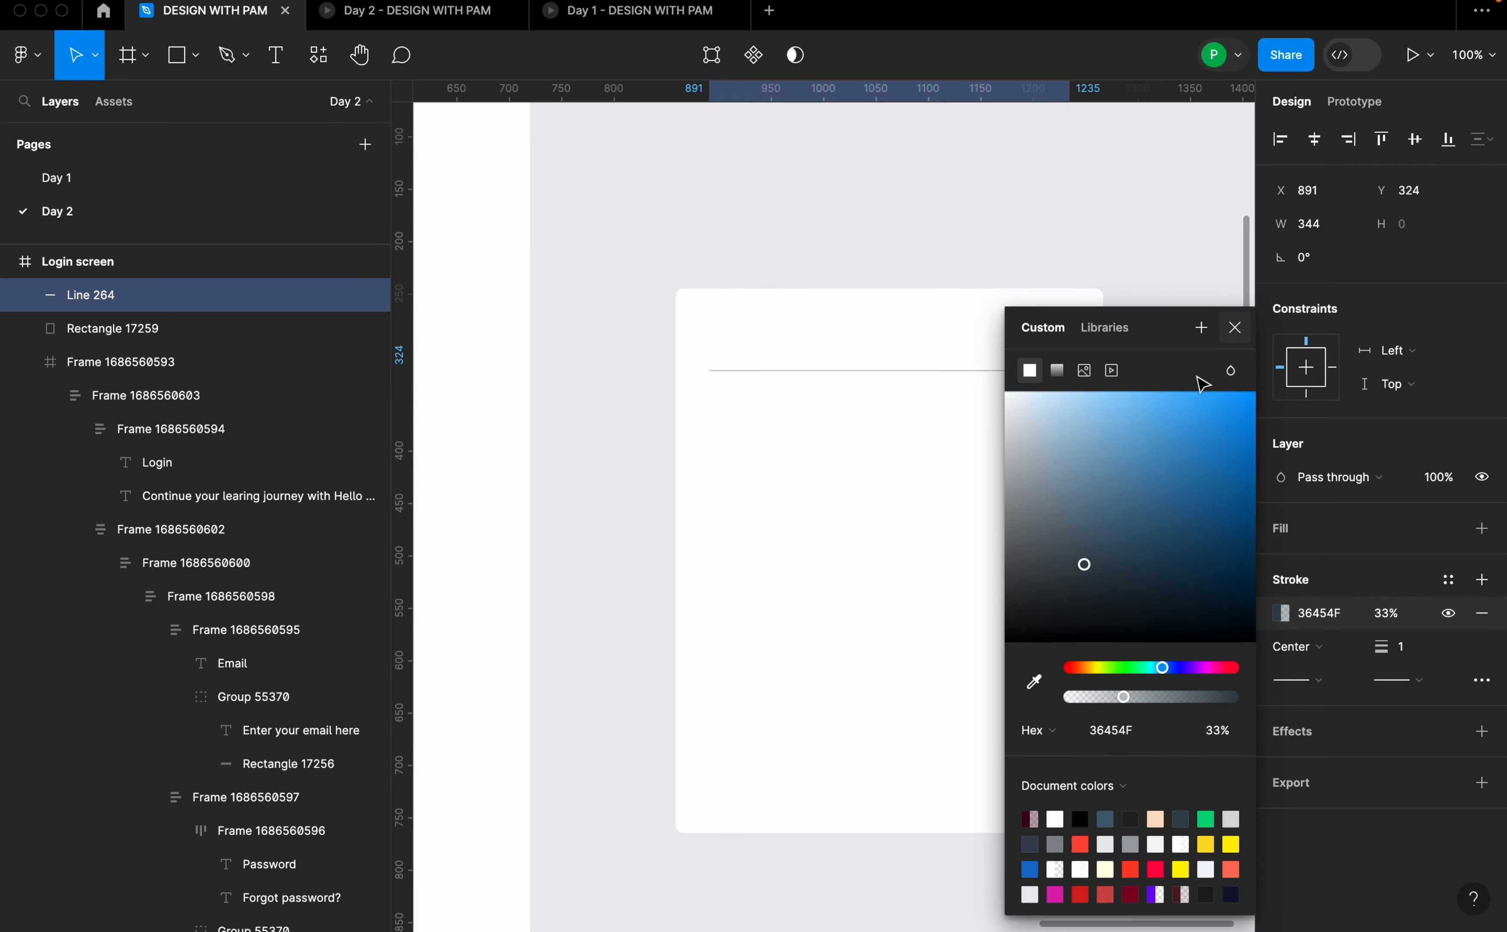
pyautogui.click(1023, 447)
# - Examine the menu icon and its fill colour on the reference design's product card
pyautogui.scroll(-5, 1081, 487)
pyautogui.scroll(-5, 1078, 509)
pyautogui.scroll(10, 780, 497)
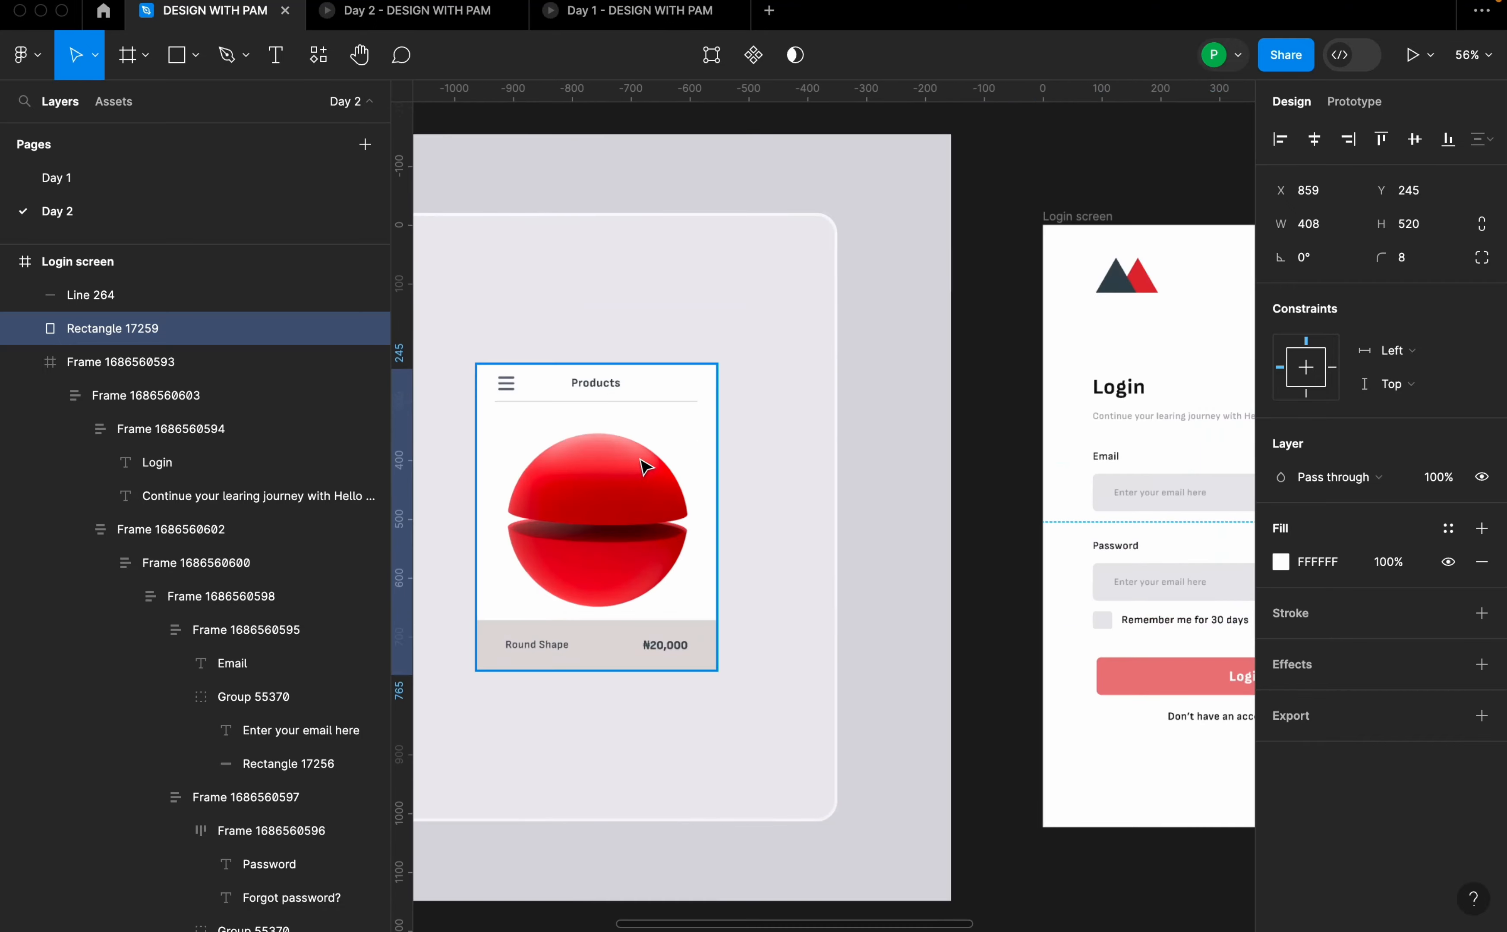
pyautogui.doubleClick(461, 362)
pyautogui.doubleClick(461, 362)
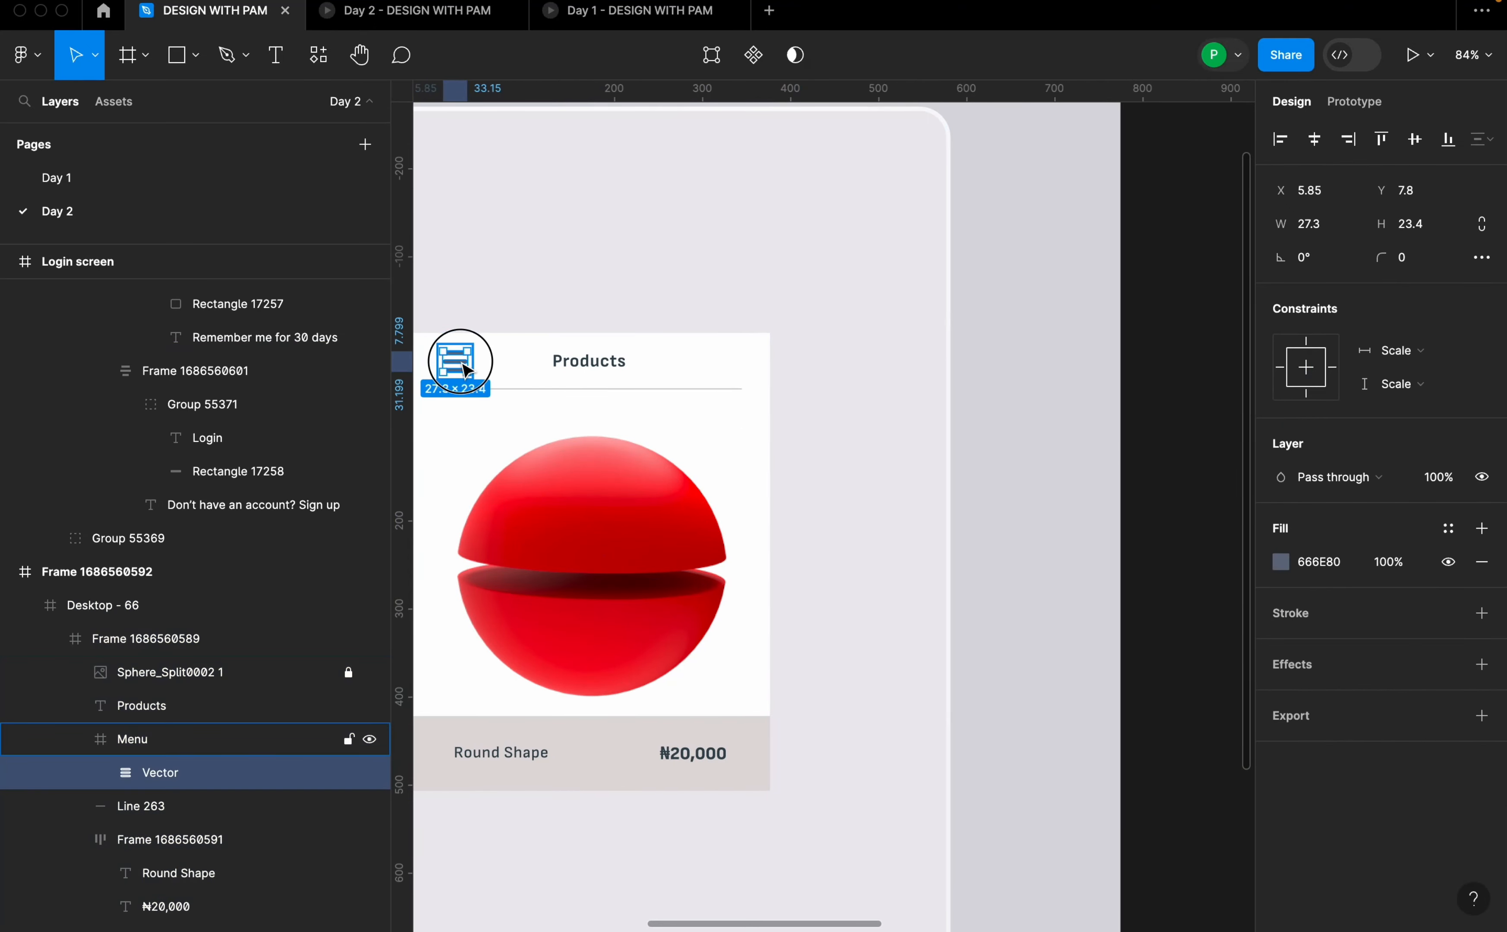
pyautogui.click(493, 368)
pyautogui.scroll(-10, 478, 395)
pyautogui.scroll(7, 796, 408)
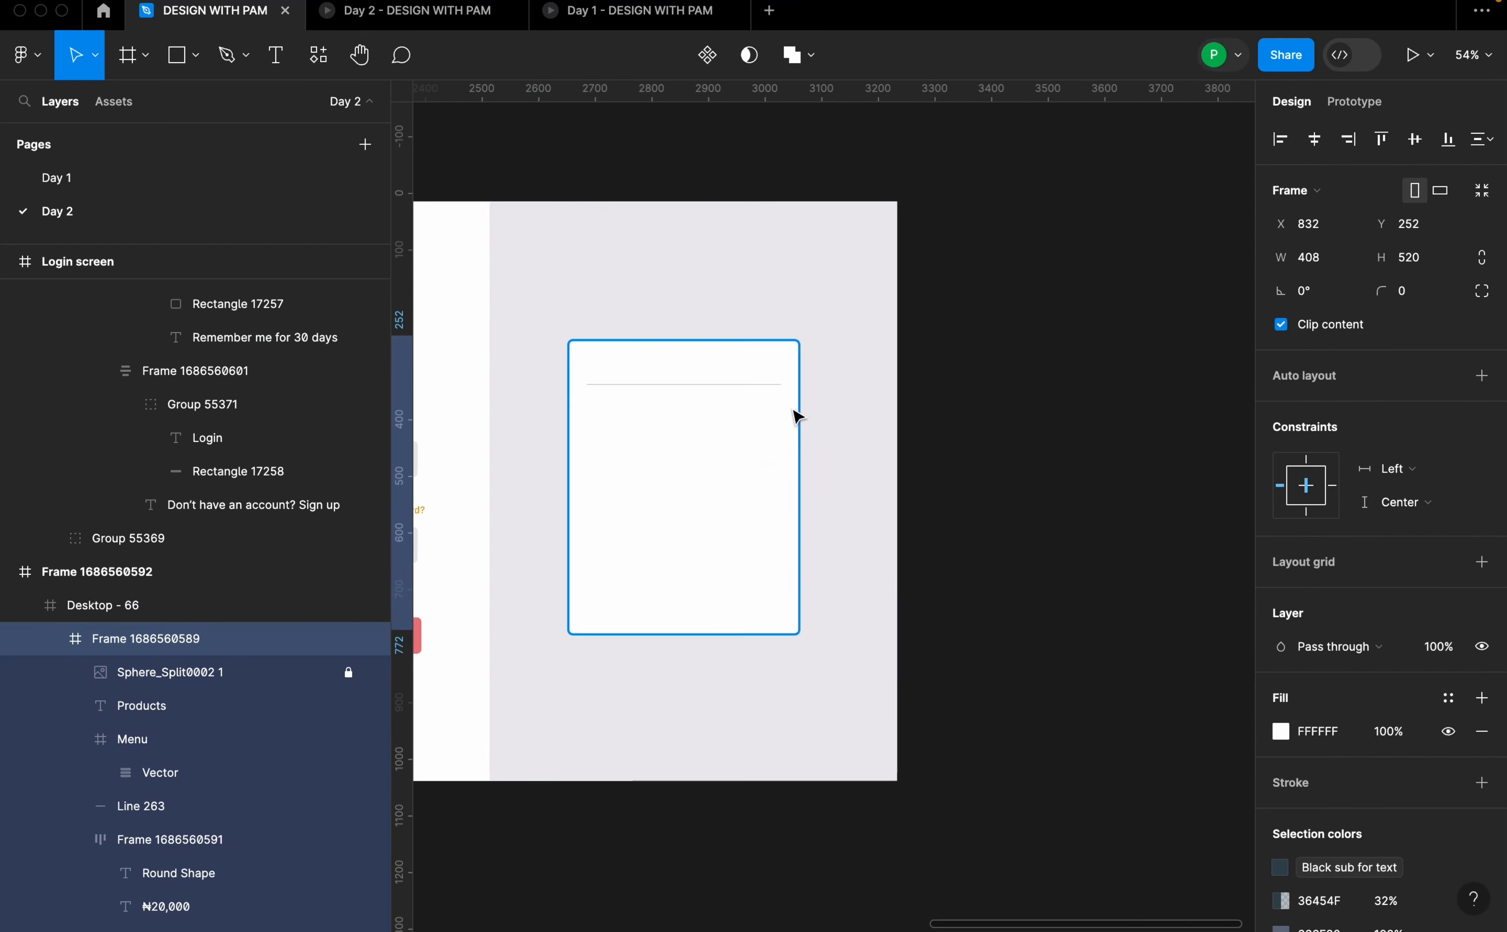
# - Insert the small three-line menu icon from the Heroicons plugin onto the canvas
pyautogui.scroll(4, 650, 379)
pyautogui.click(728, 338)
pyautogui.rightClick(772, 521)
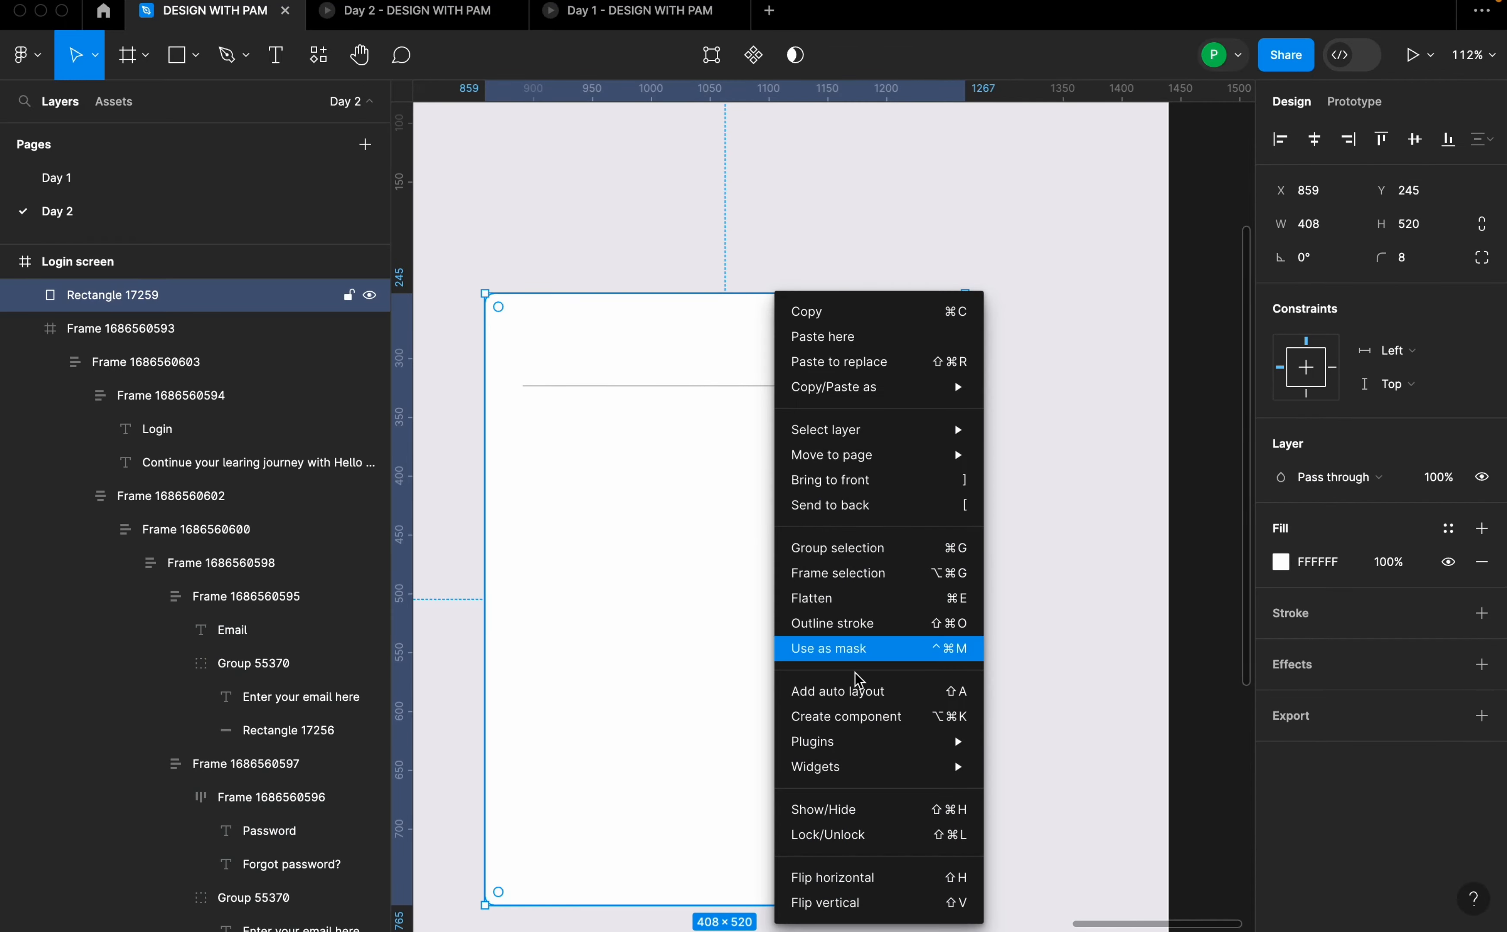
pyautogui.moveTo(851, 838)
pyautogui.moveTo(1021, 656)
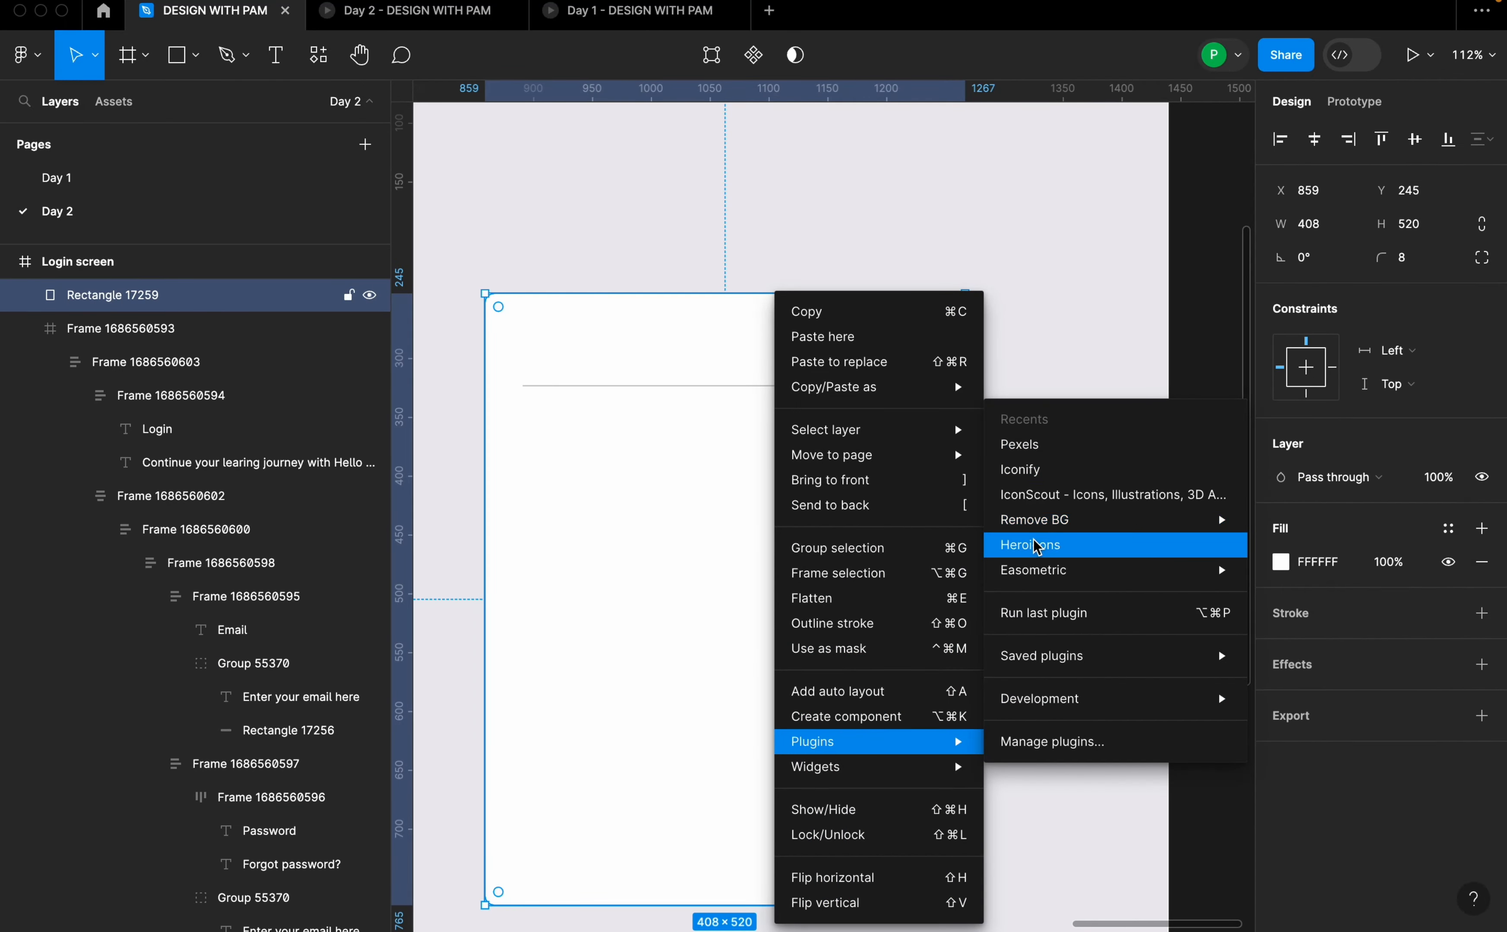
pyautogui.click(1033, 545)
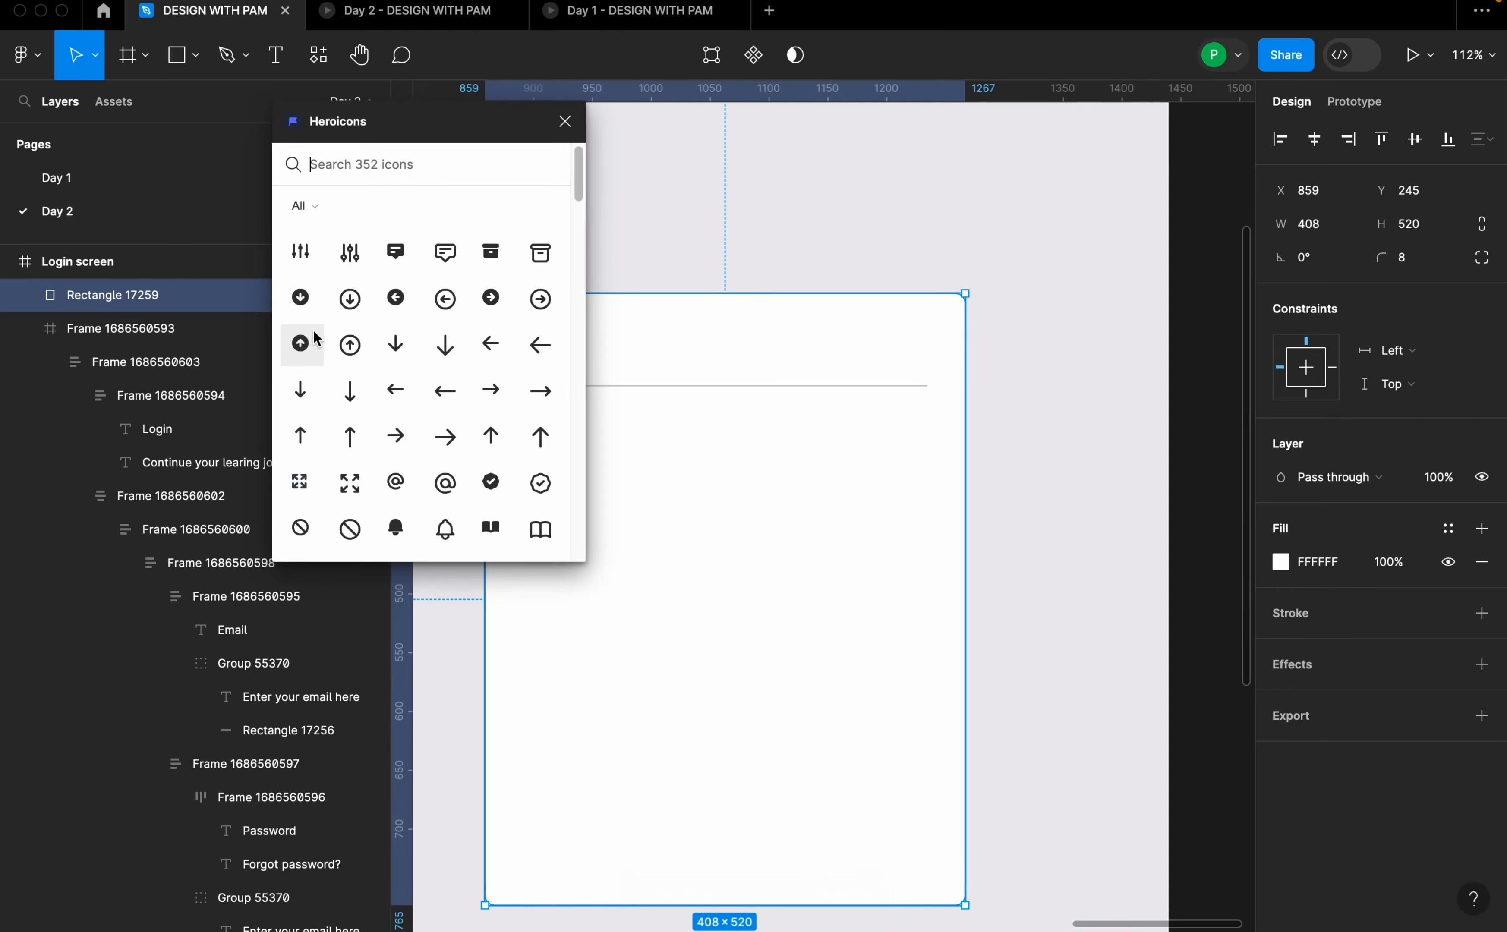
pyautogui.scroll(-10, 424, 384)
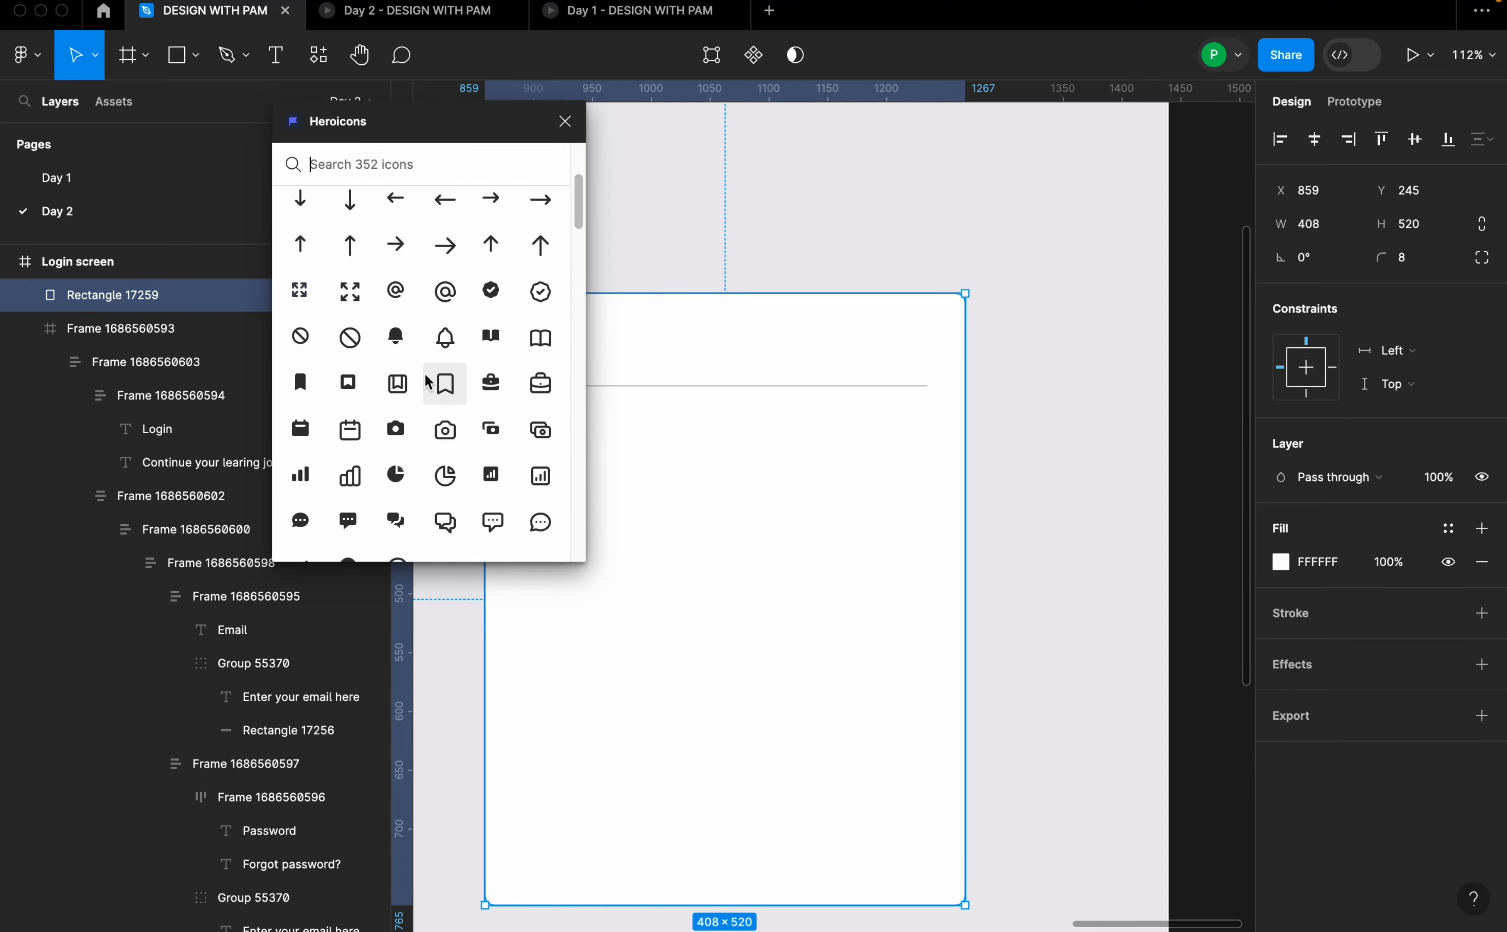
pyautogui.scroll(-15, 431, 427)
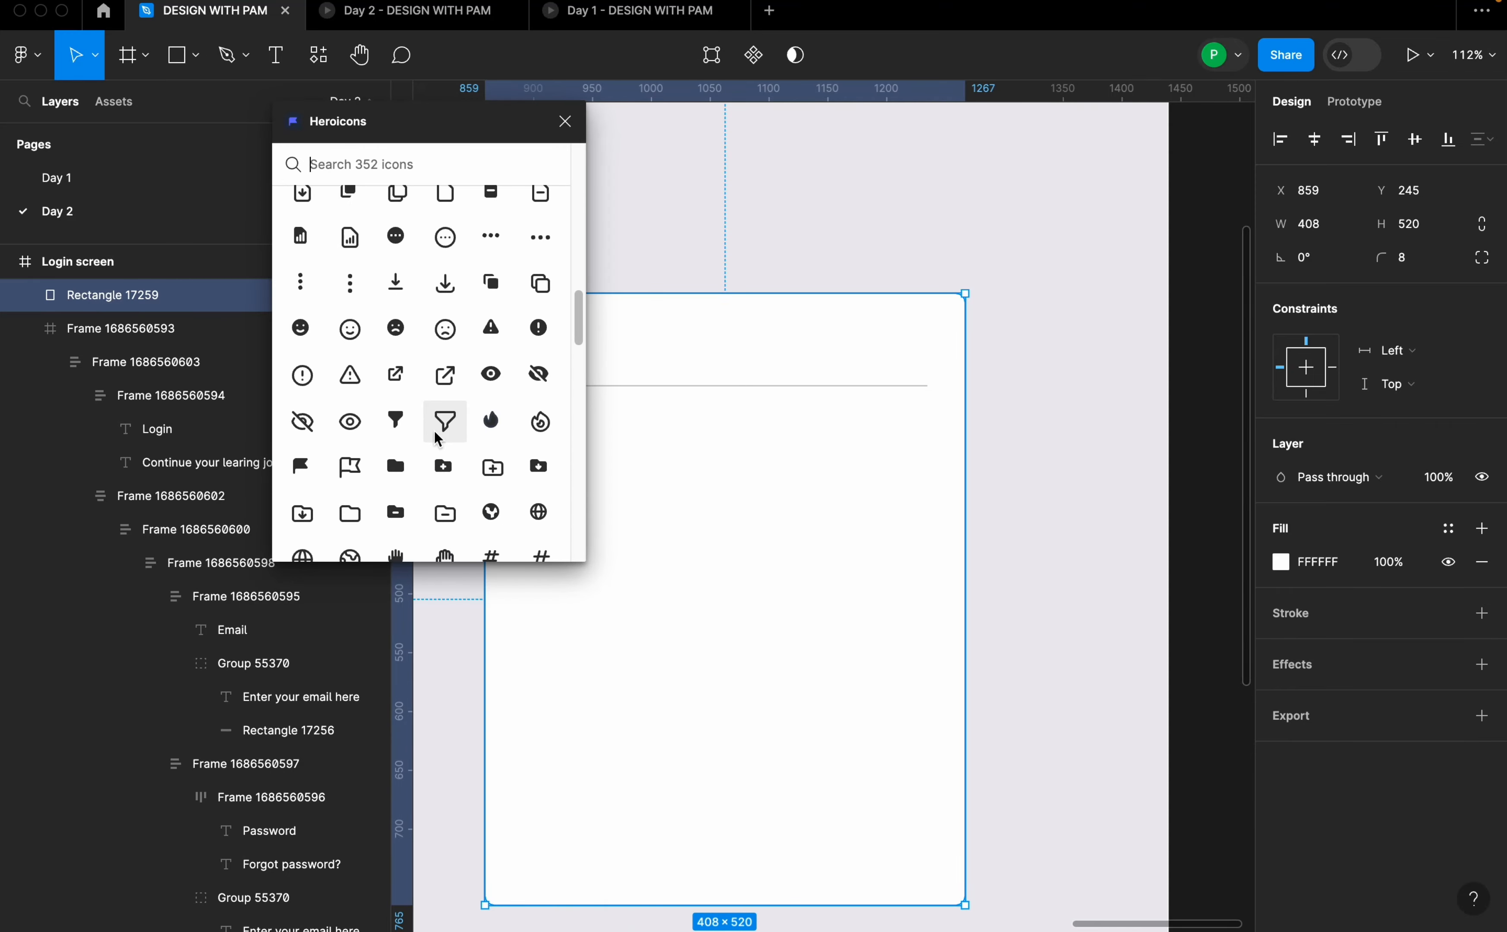
pyautogui.scroll(-5, 421, 408)
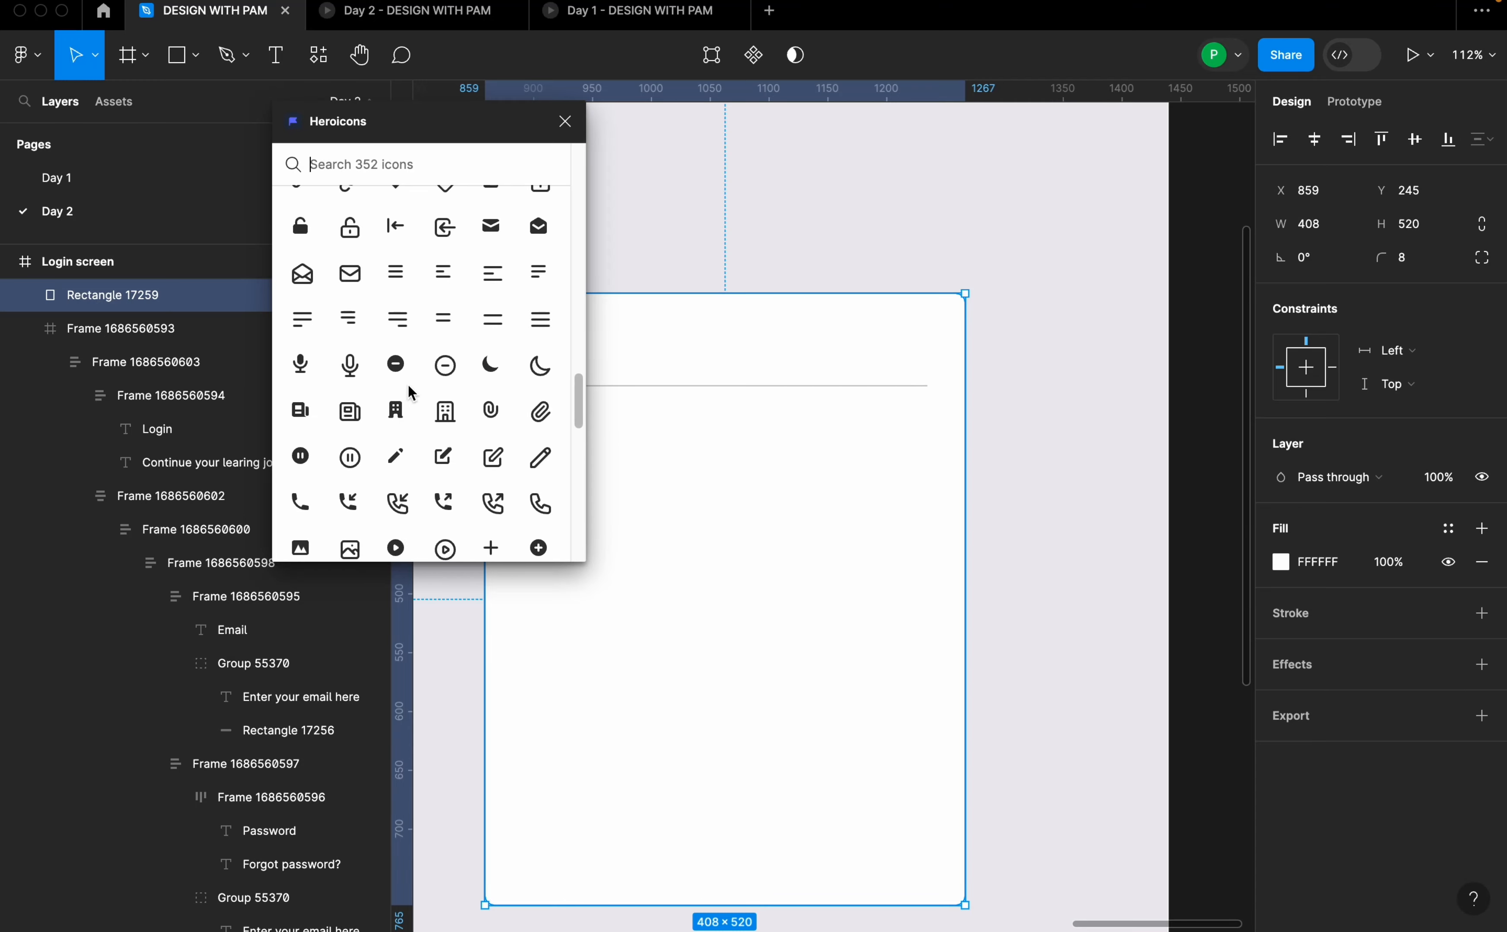
pyautogui.click(399, 280)
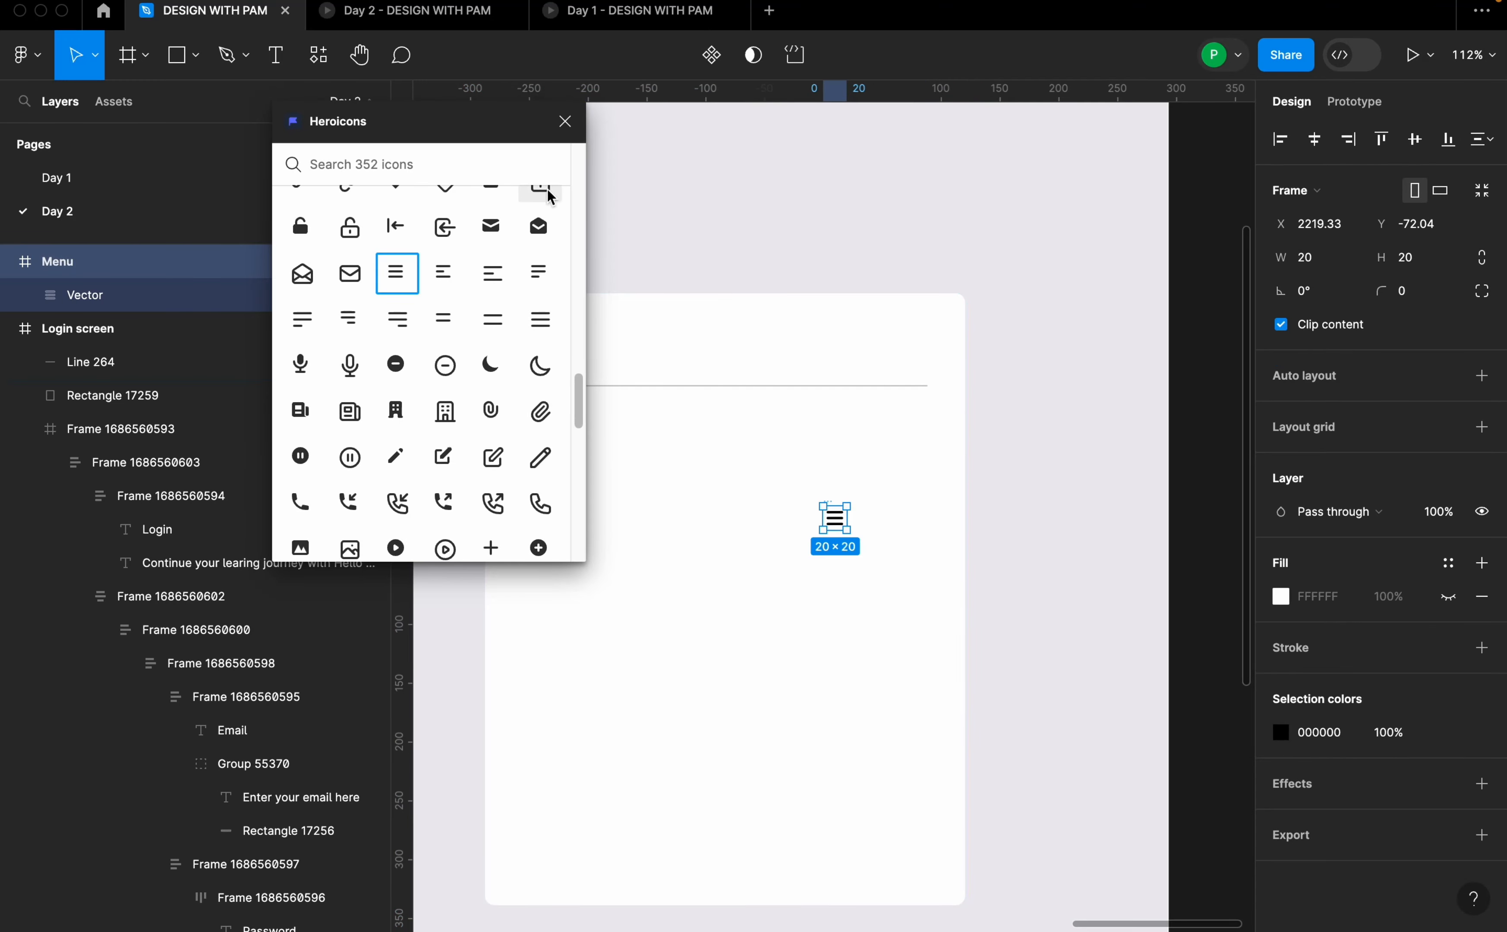
# - Close the icon plugin and place the menu icon in the white card's upper-left area, above the divider line
pyautogui.click(565, 121)
pyautogui.moveTo(829, 518); pyautogui.dragTo(555, 345)
pyautogui.scroll(2, 672, 370)
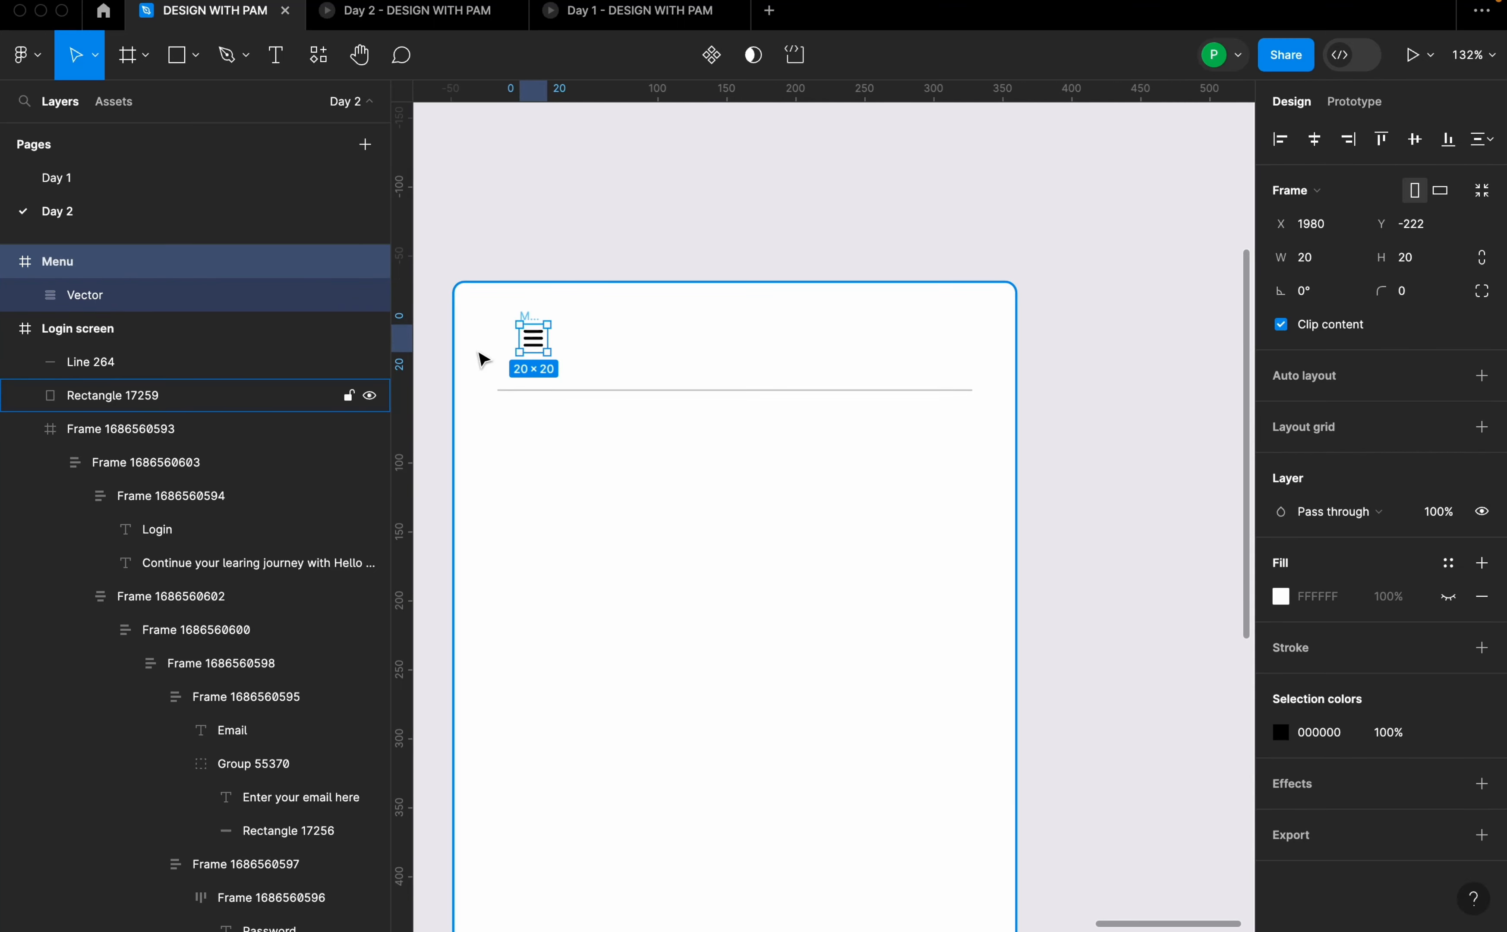
# - Nest the Menu icon layer inside the Login screen frame, above the divider line layer
pyautogui.scroll(-2, 589, 402)
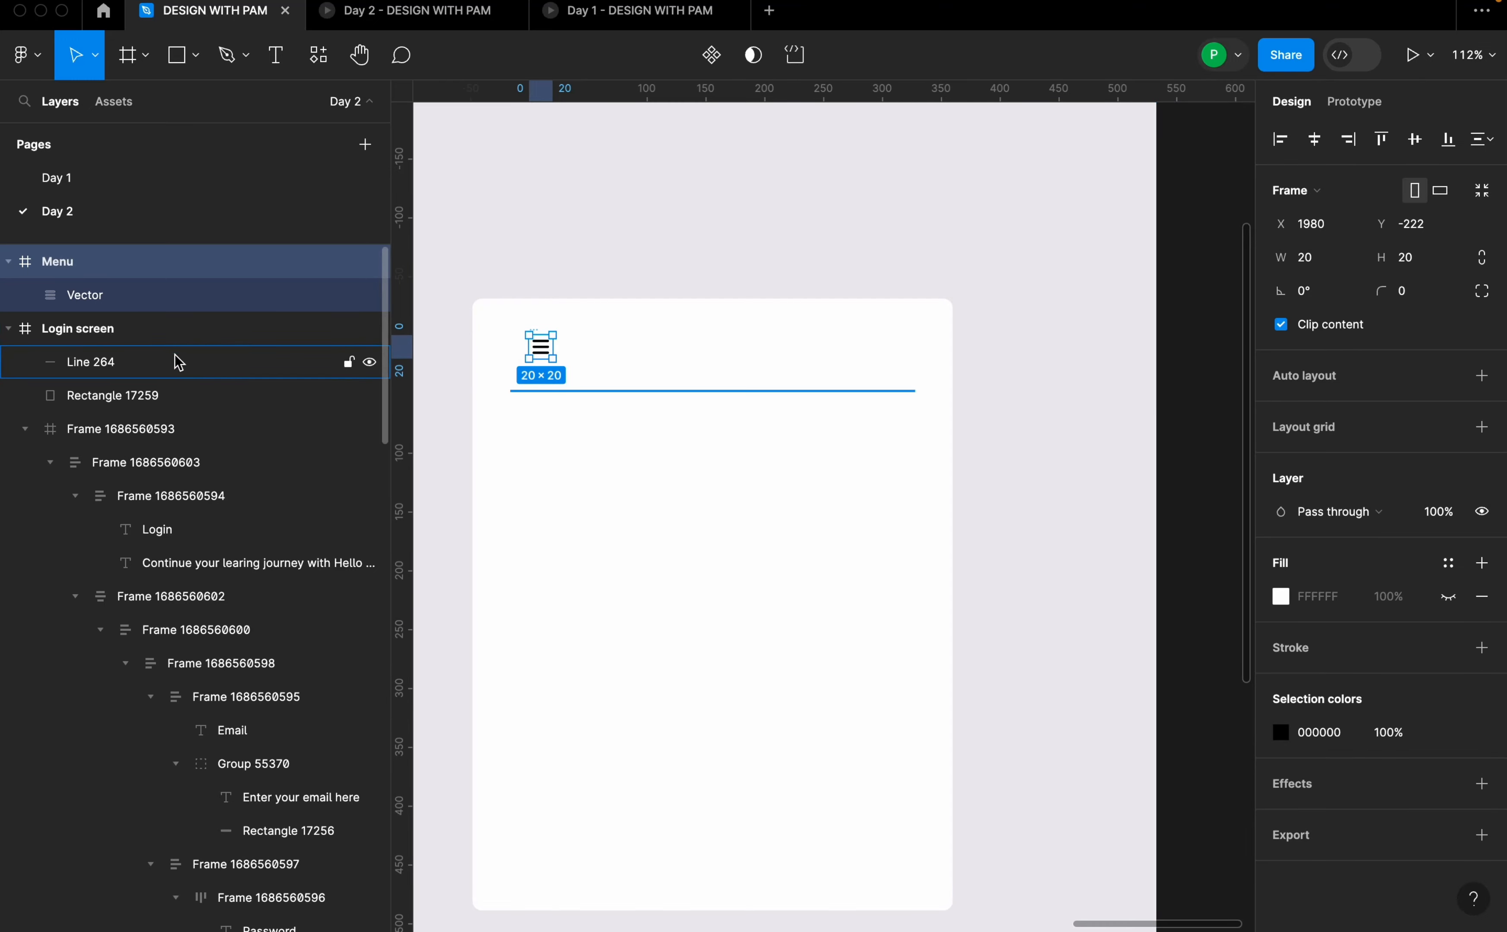
pyautogui.scroll(-2, 824, 394)
pyautogui.scroll(5, 646, 367)
pyautogui.scroll(5, 647, 366)
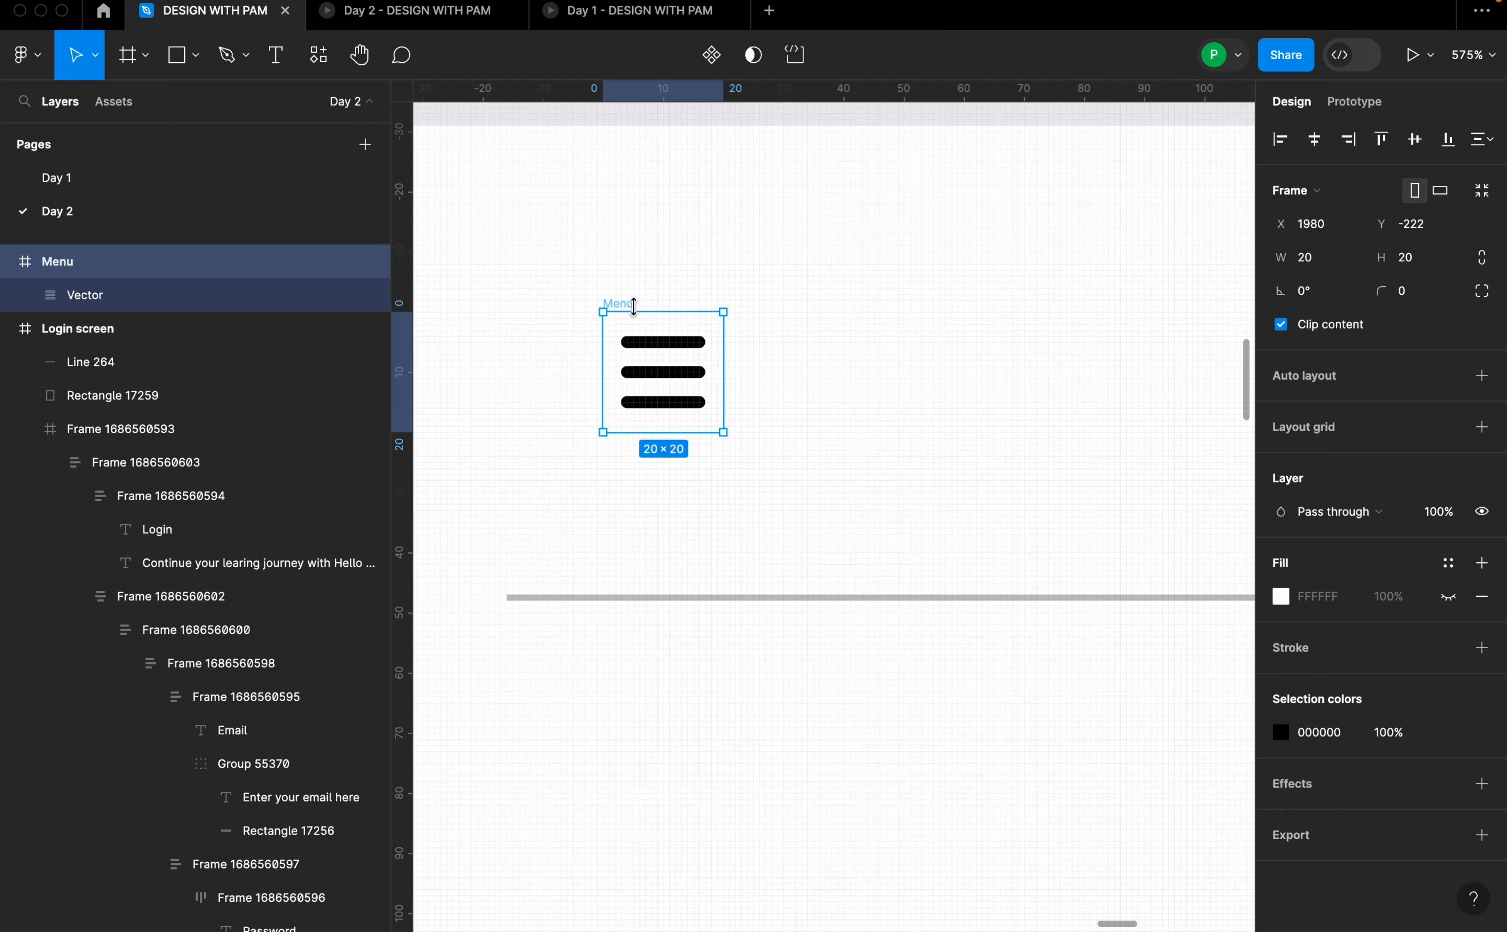
pyautogui.scroll(-10, 829, 365)
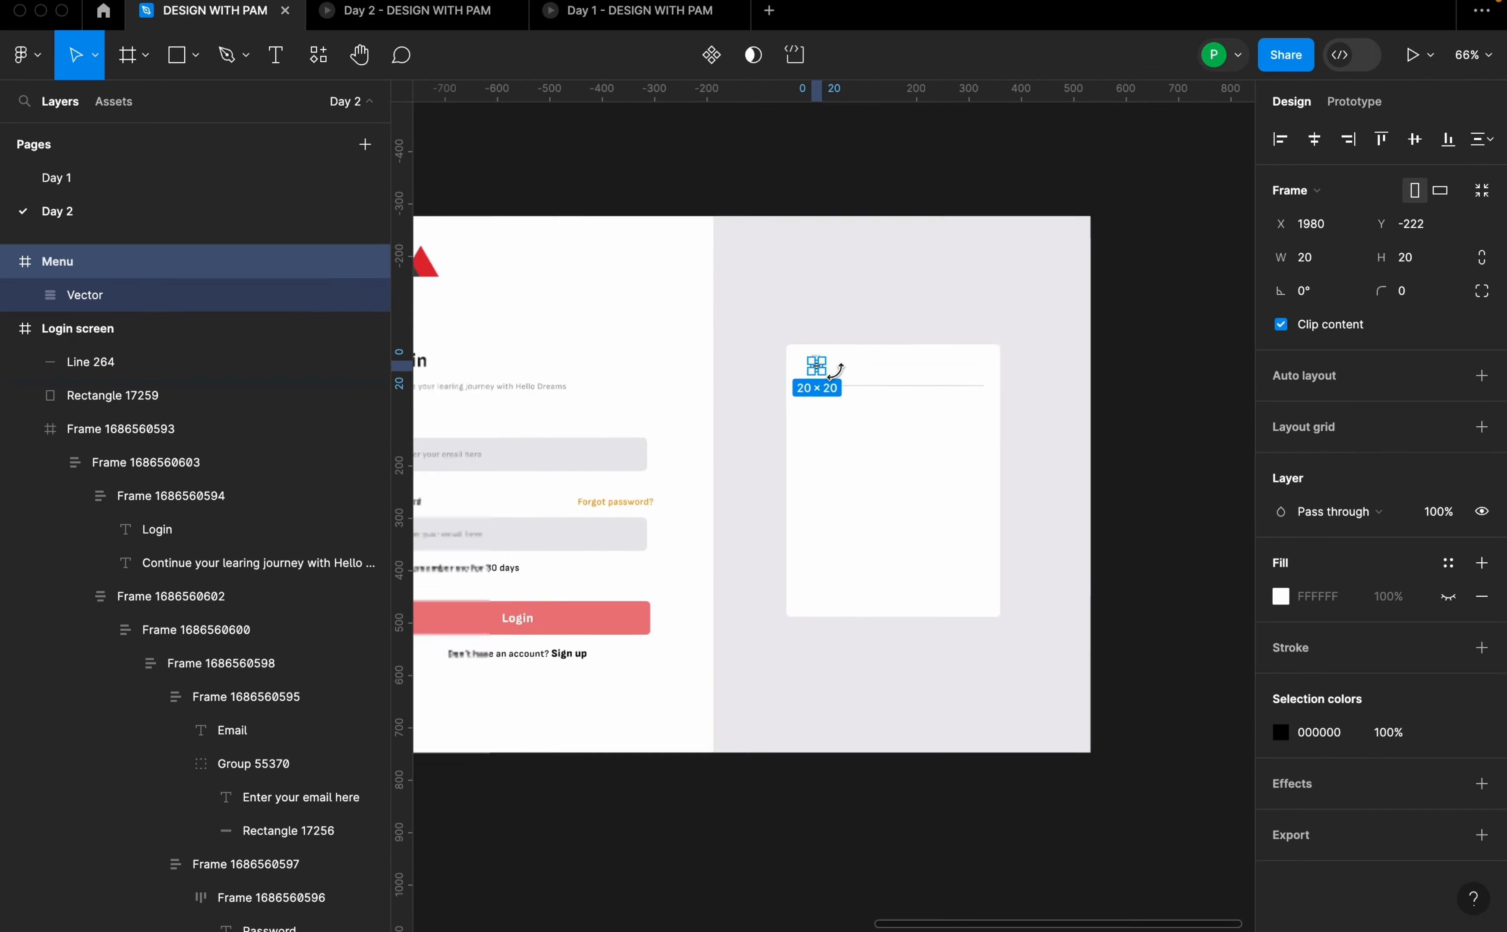
pyautogui.scroll(5, 845, 374)
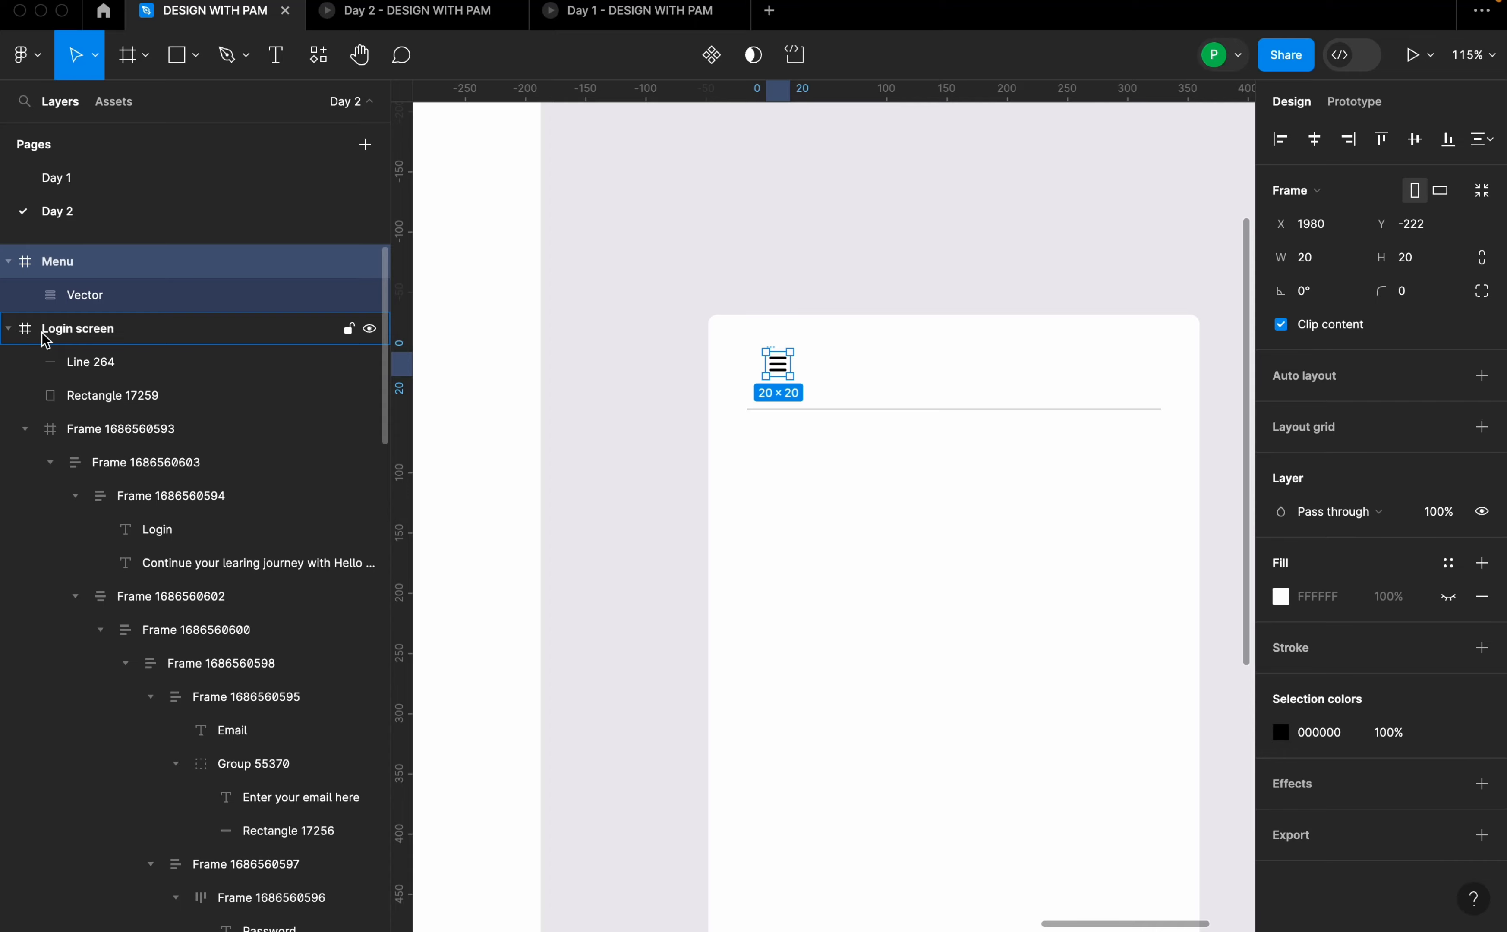
pyautogui.click(92, 335)
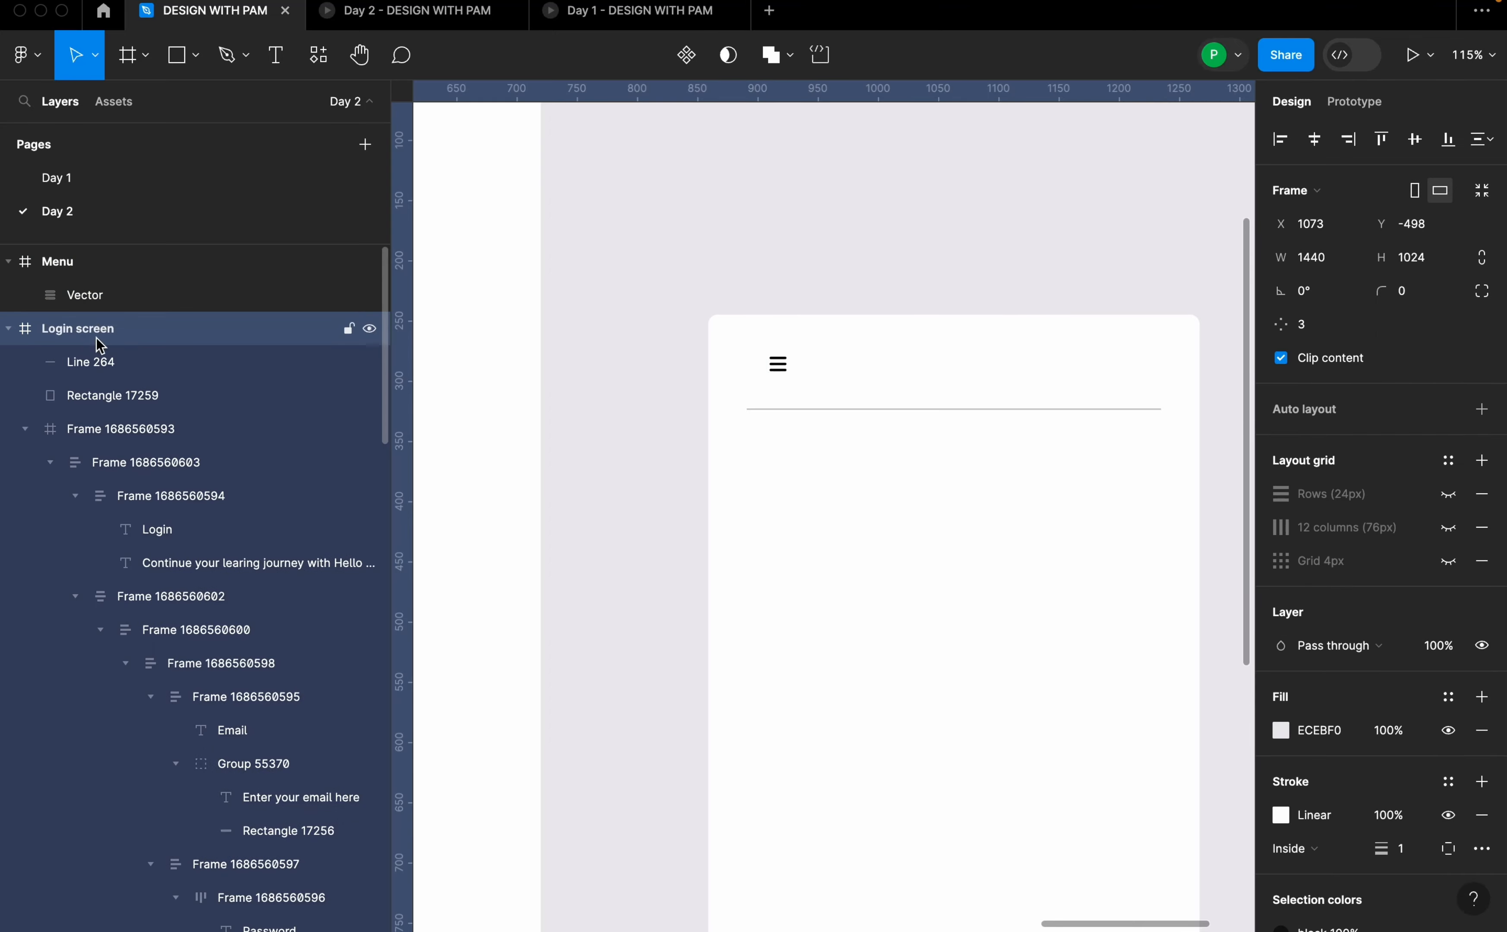
pyautogui.hotkey('shift', '2')
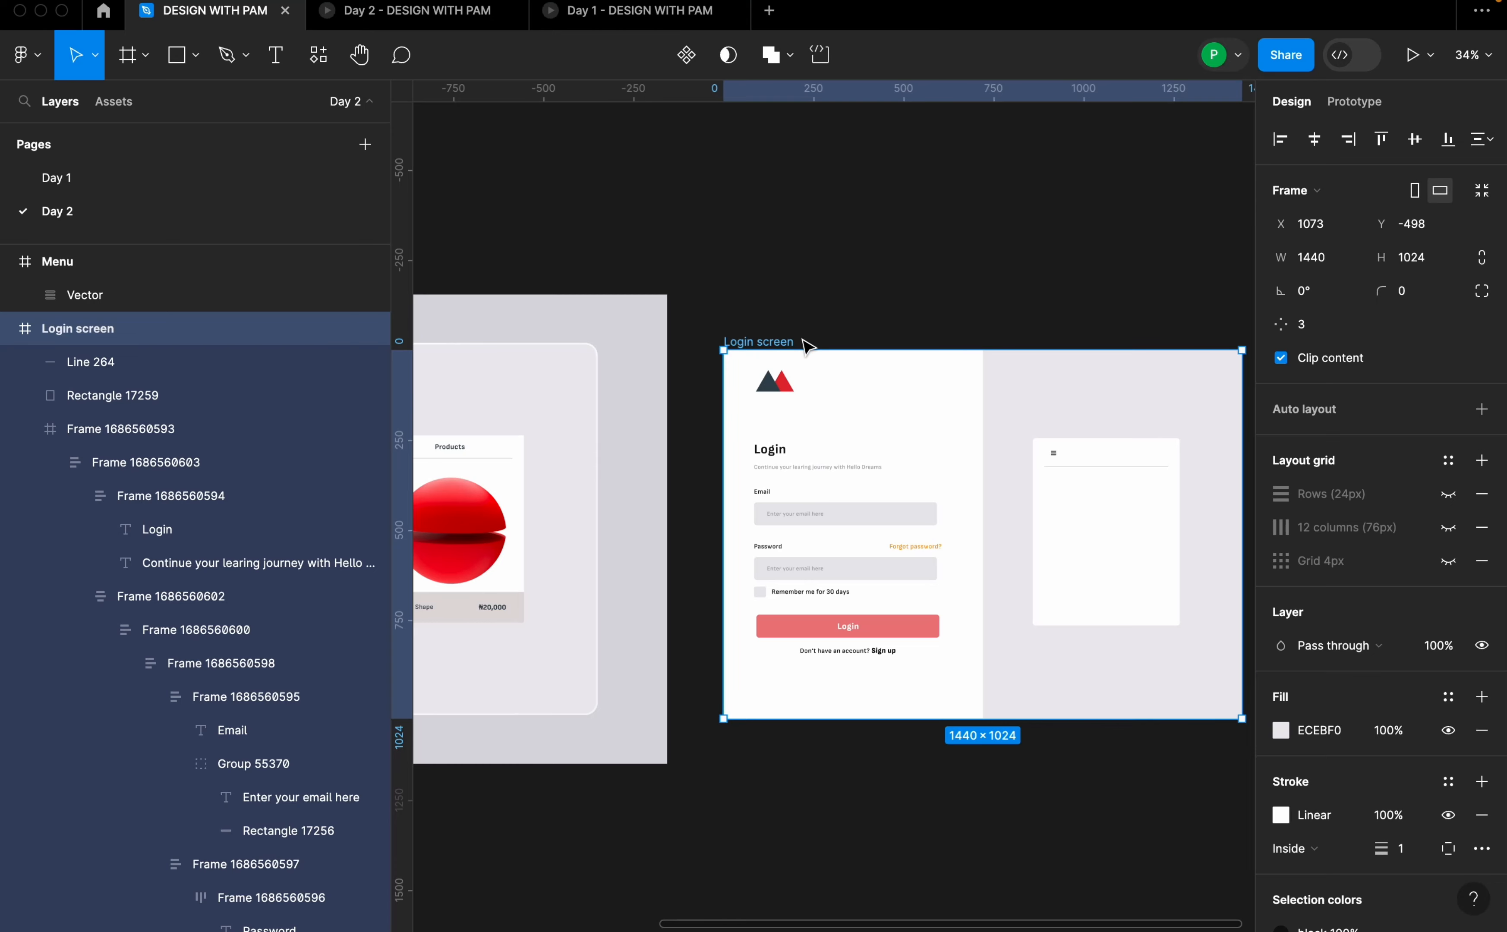
pyautogui.click(80, 273)
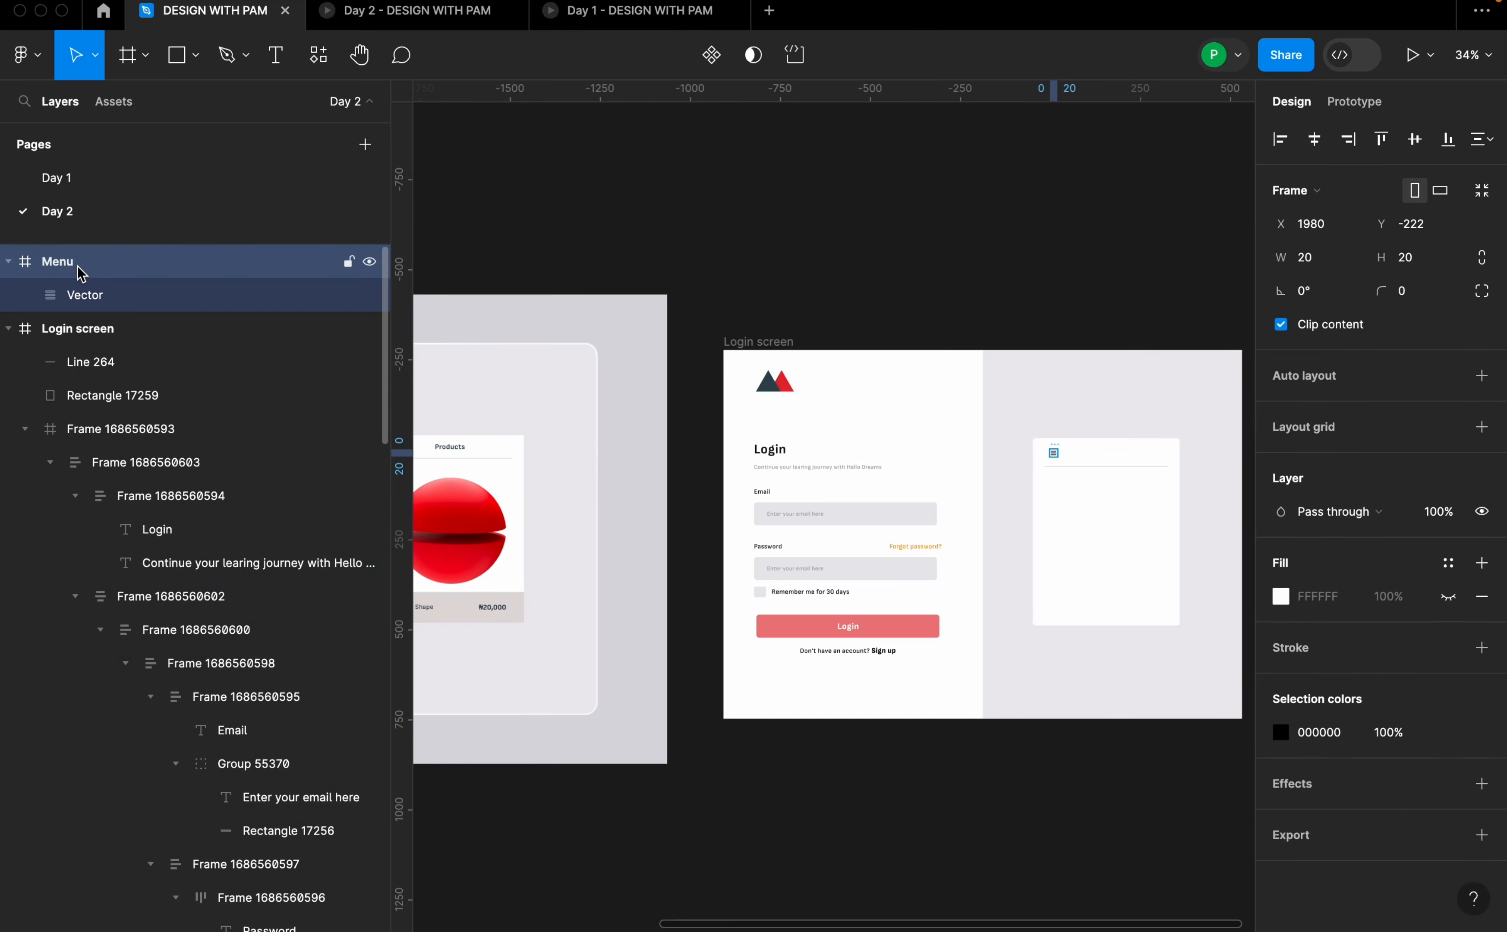
pyautogui.click(14, 267)
pyautogui.moveTo(19, 267); pyautogui.dragTo(60, 326)
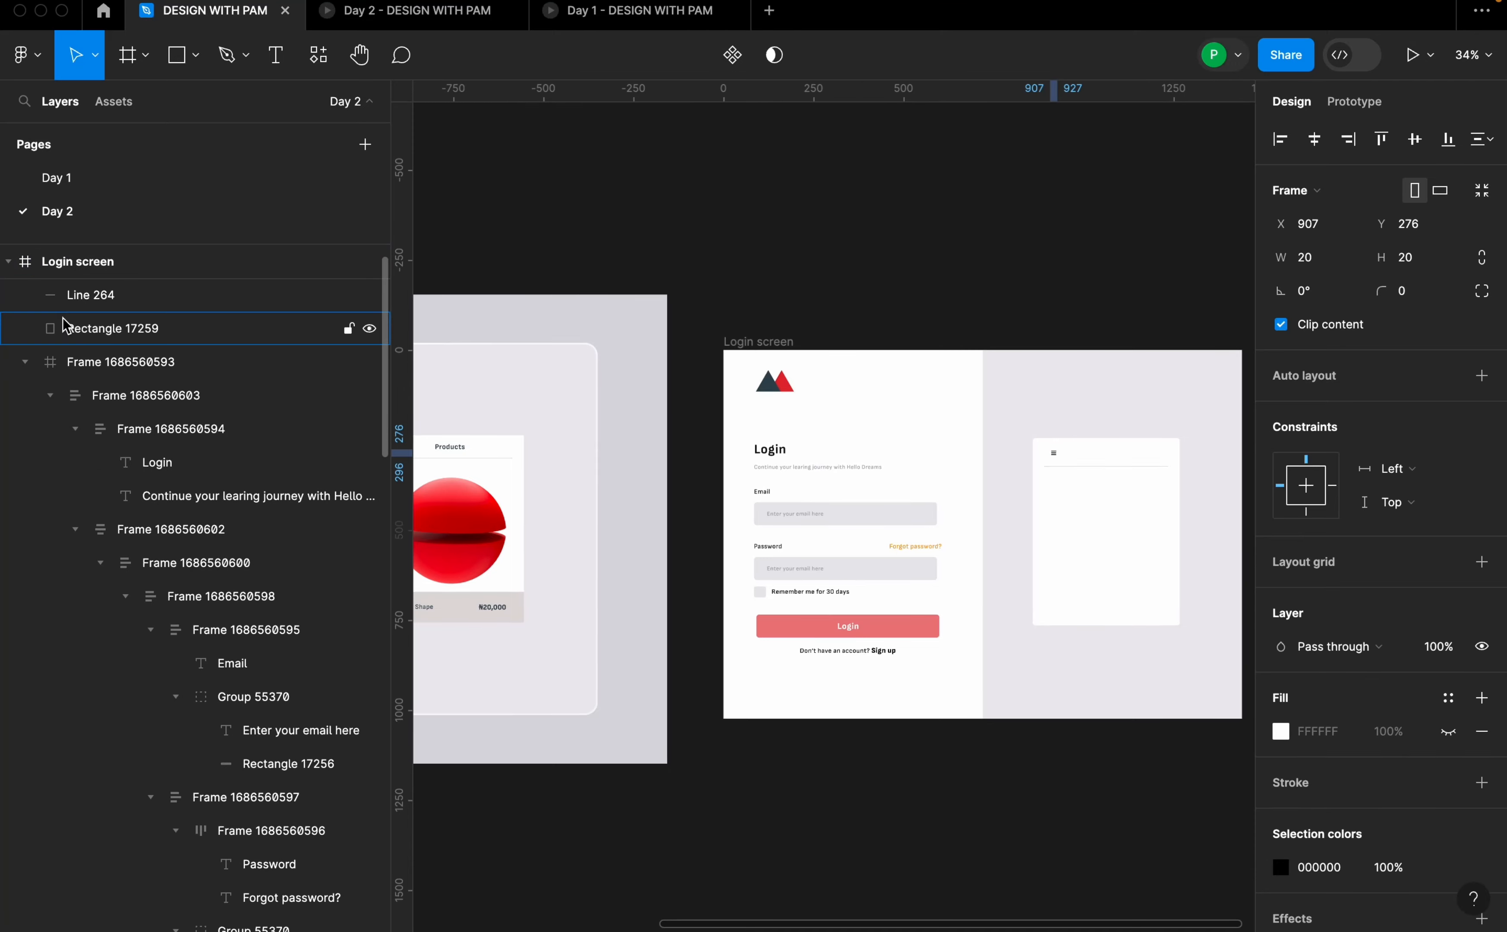
# - Try to recolour the menu icon with hex 6666E8, and undo the colour change
pyautogui.scroll(5, 938, 462)
pyautogui.scroll(5, 938, 462)
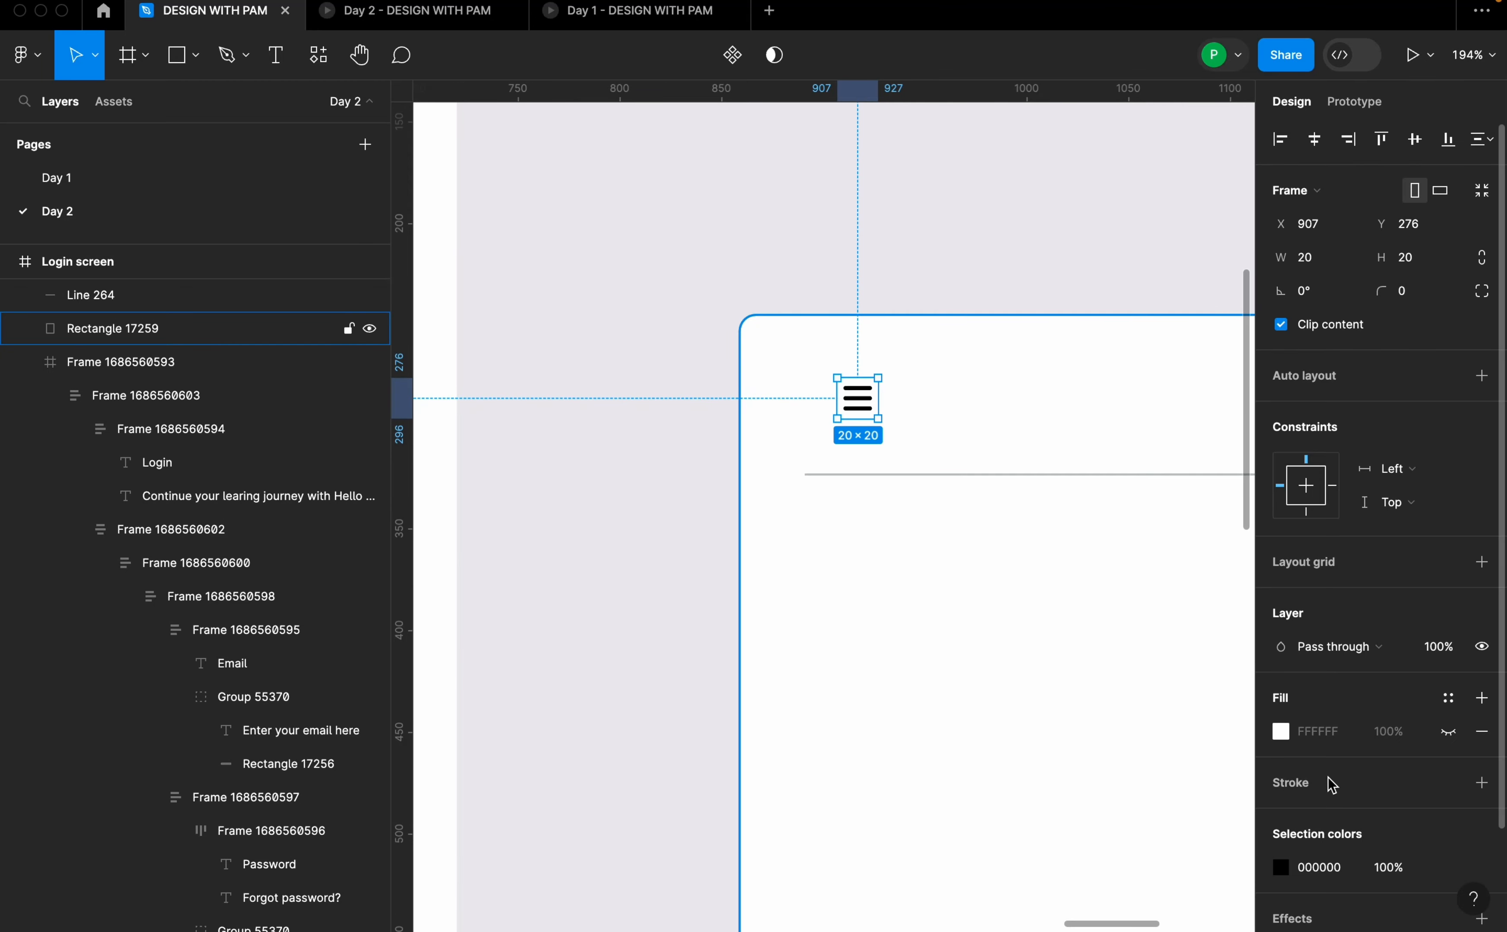
pyautogui.click(1336, 867)
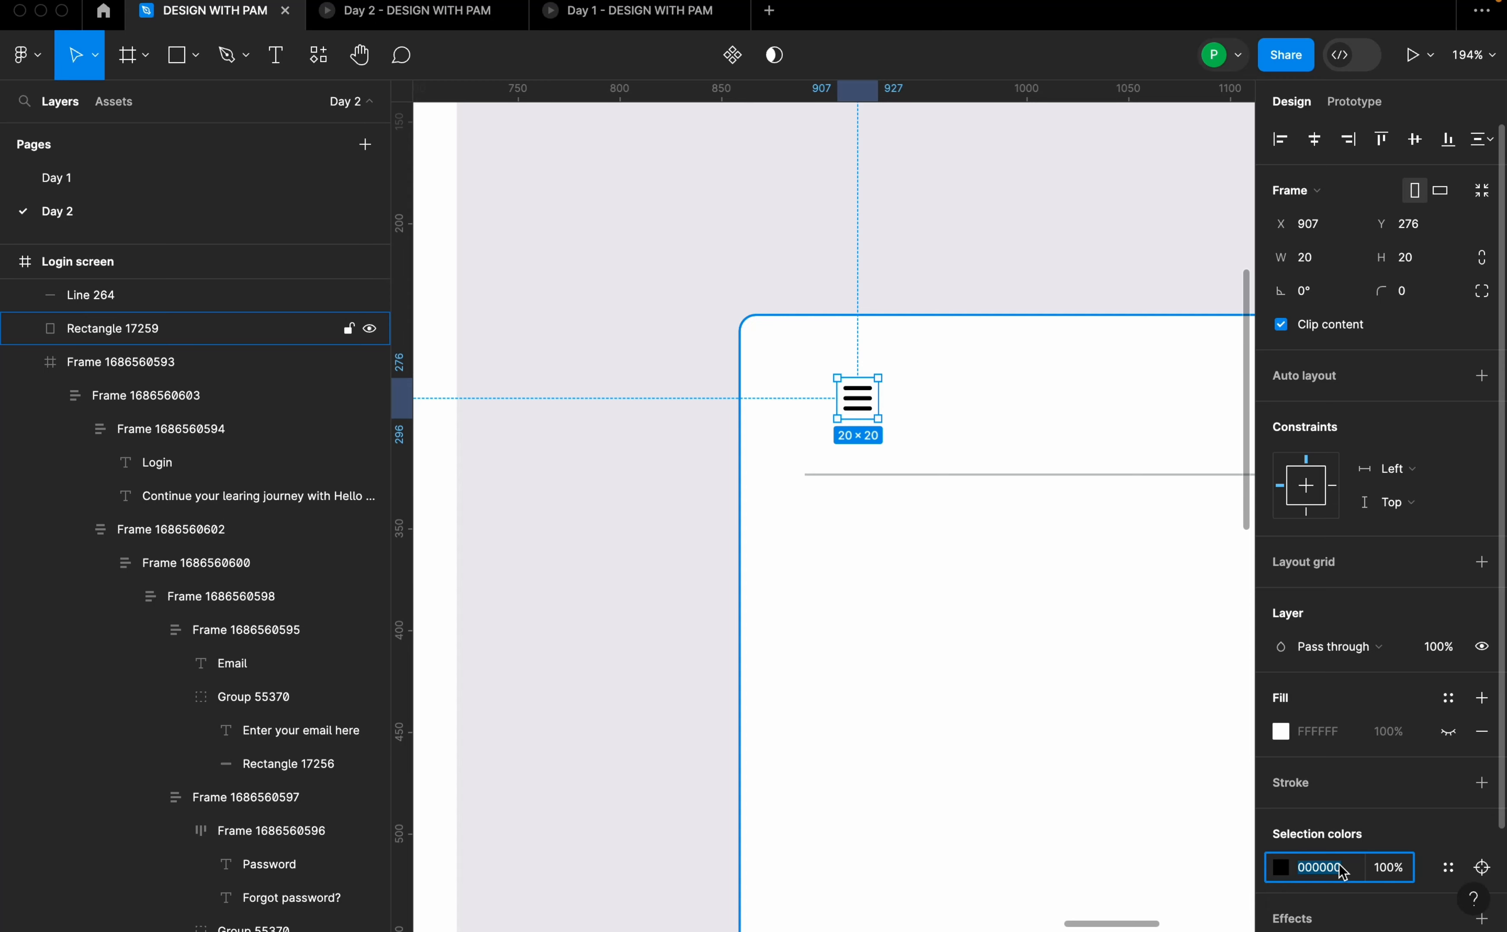
pyautogui.write('6666e80')
pyautogui.press('Return')
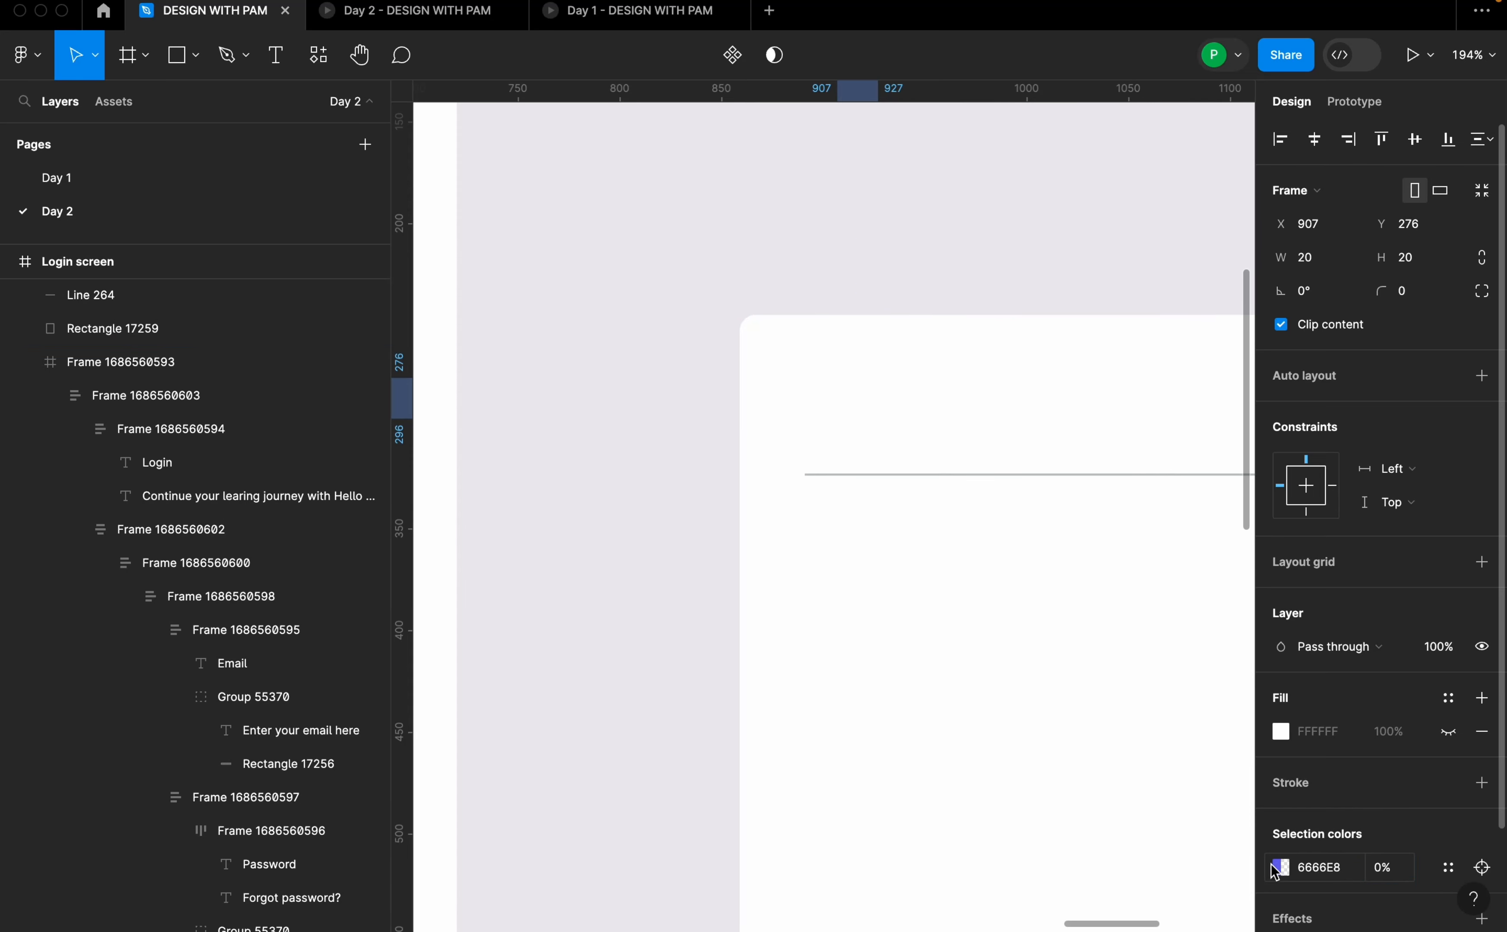
pyautogui.click(1325, 873)
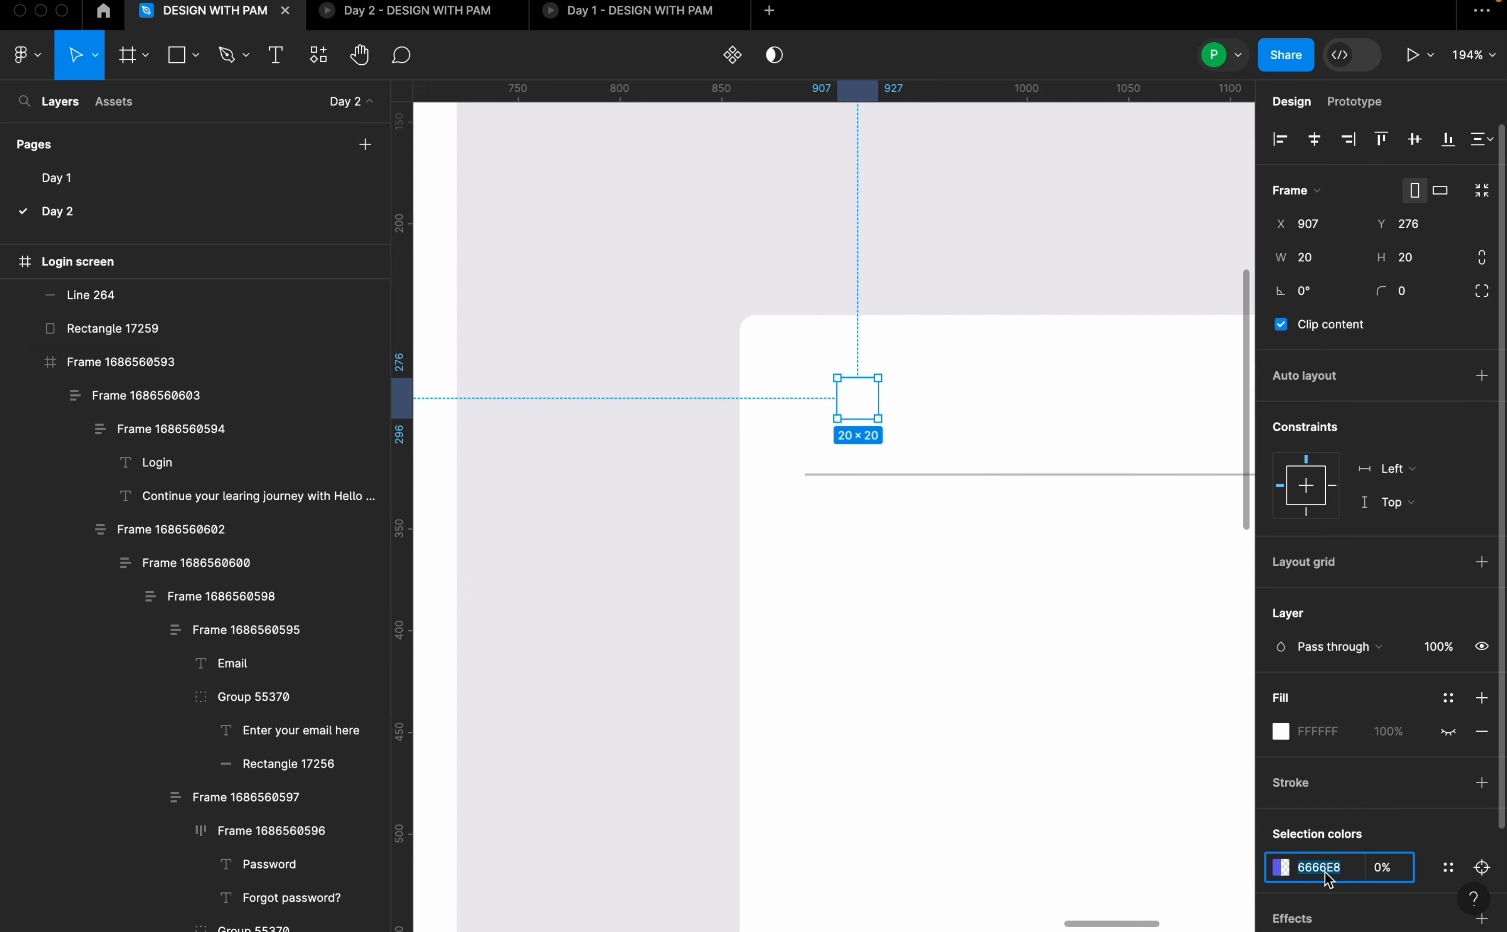
pyautogui.click(1283, 867)
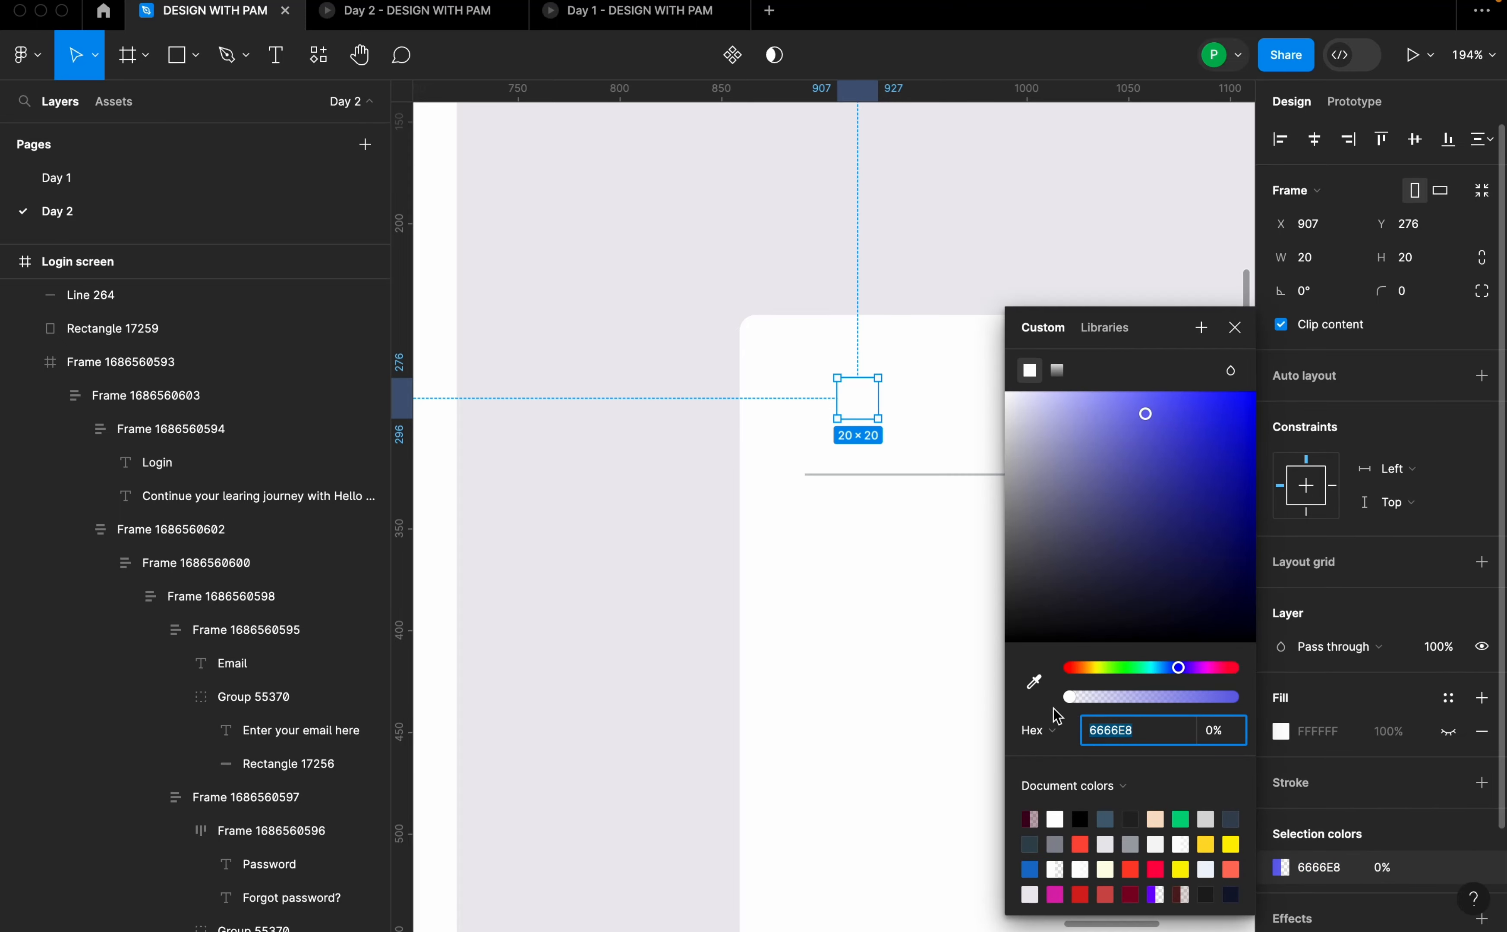
pyautogui.click(837, 650)
pyautogui.hotkey('ctrl', 'z')
pyautogui.hotkey('ctrl', 'z')
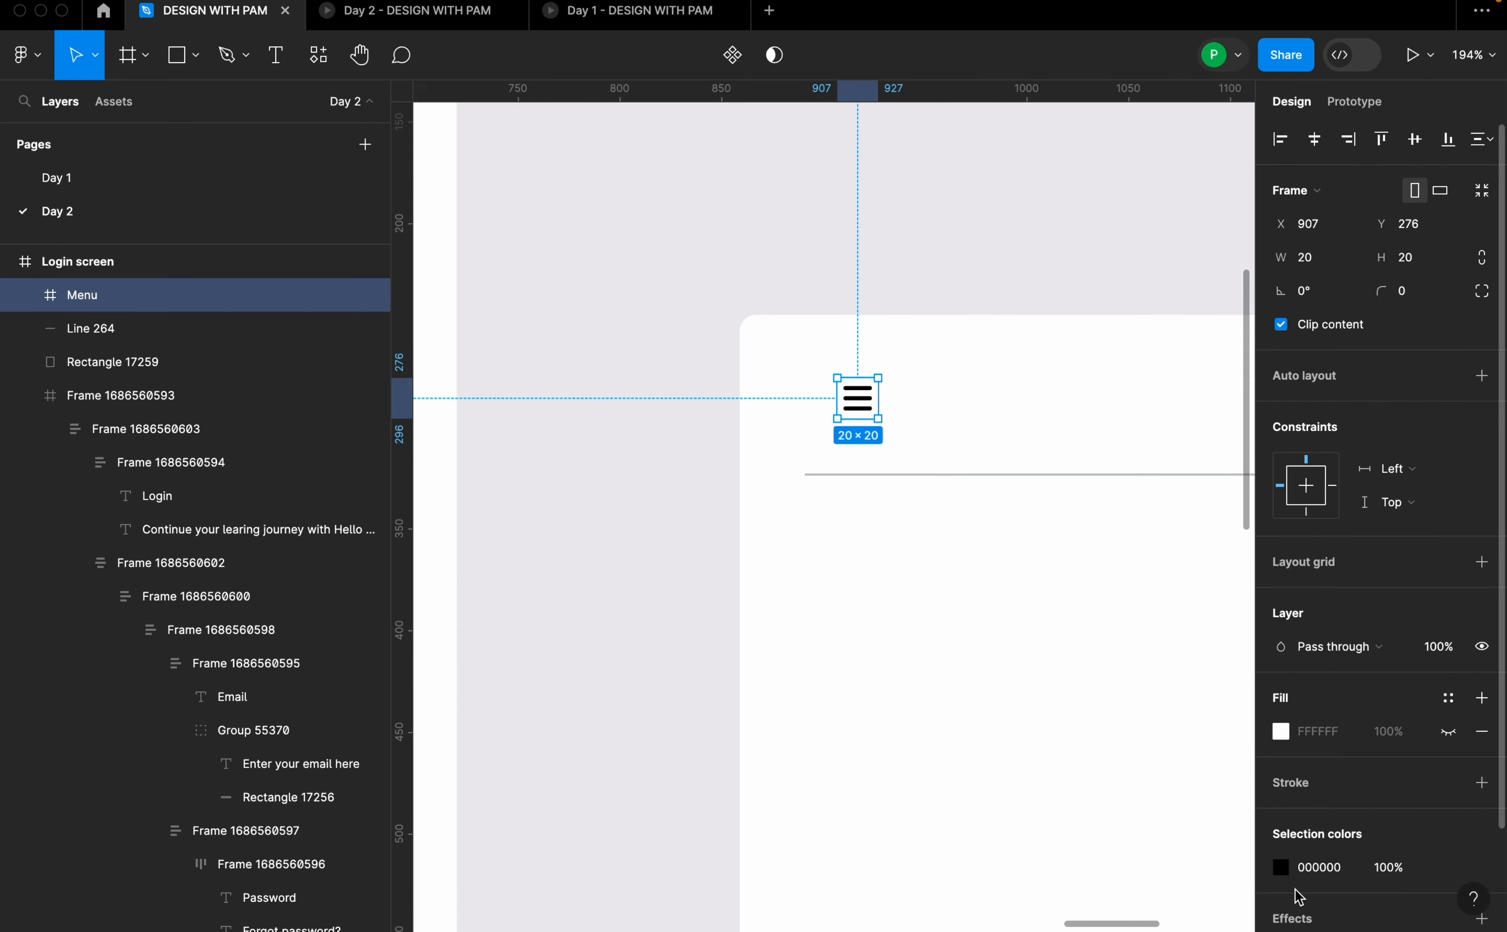
pyautogui.click(1280, 868)
pyautogui.click(1034, 681)
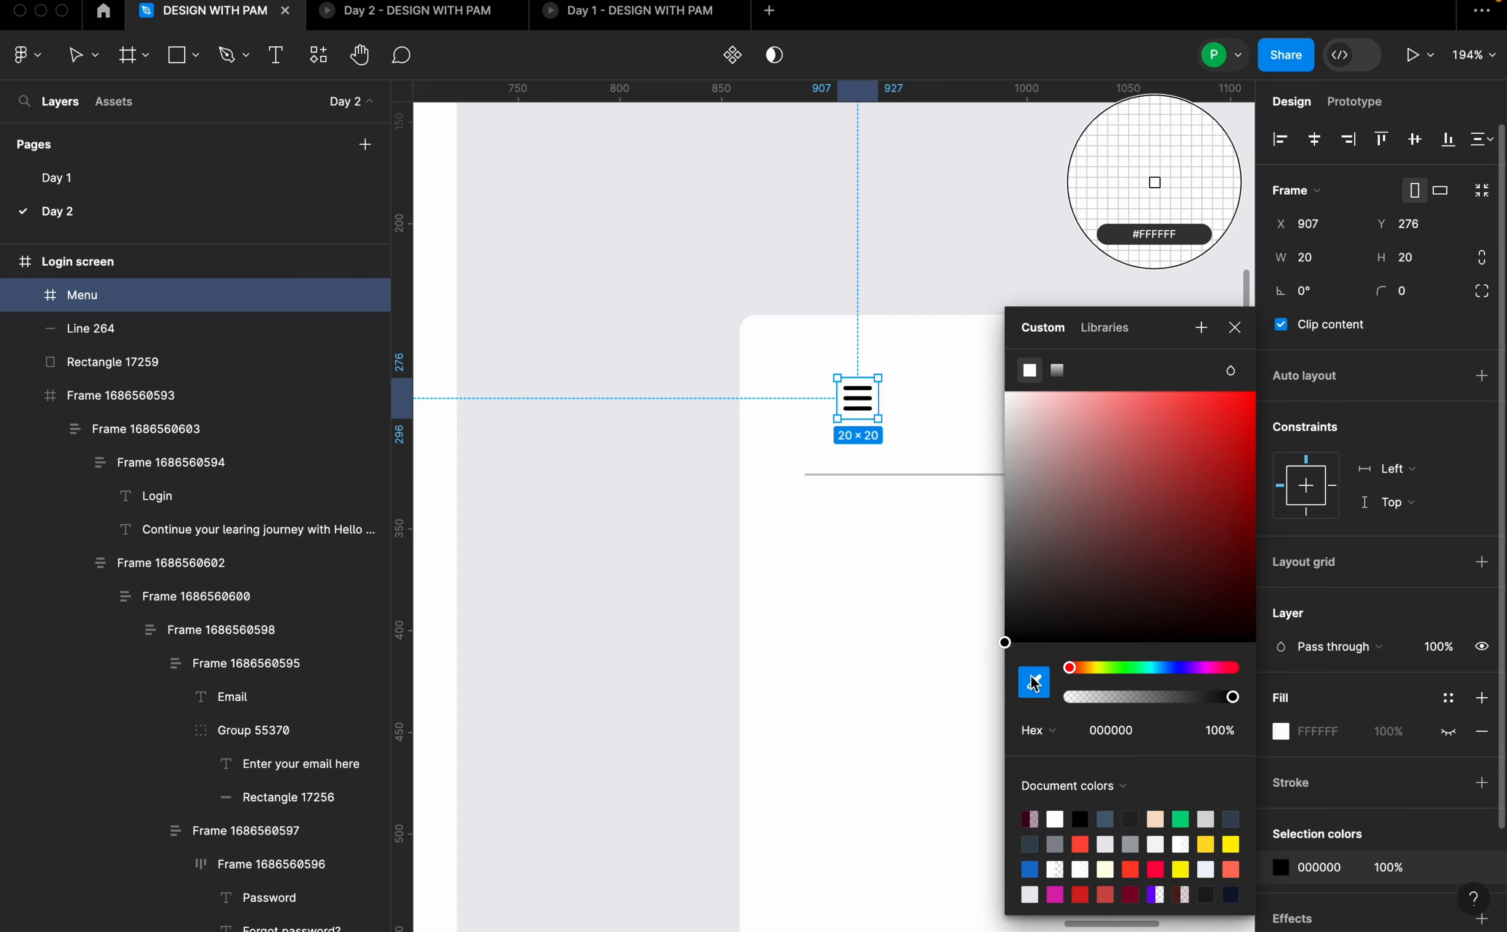
pyautogui.click(1234, 329)
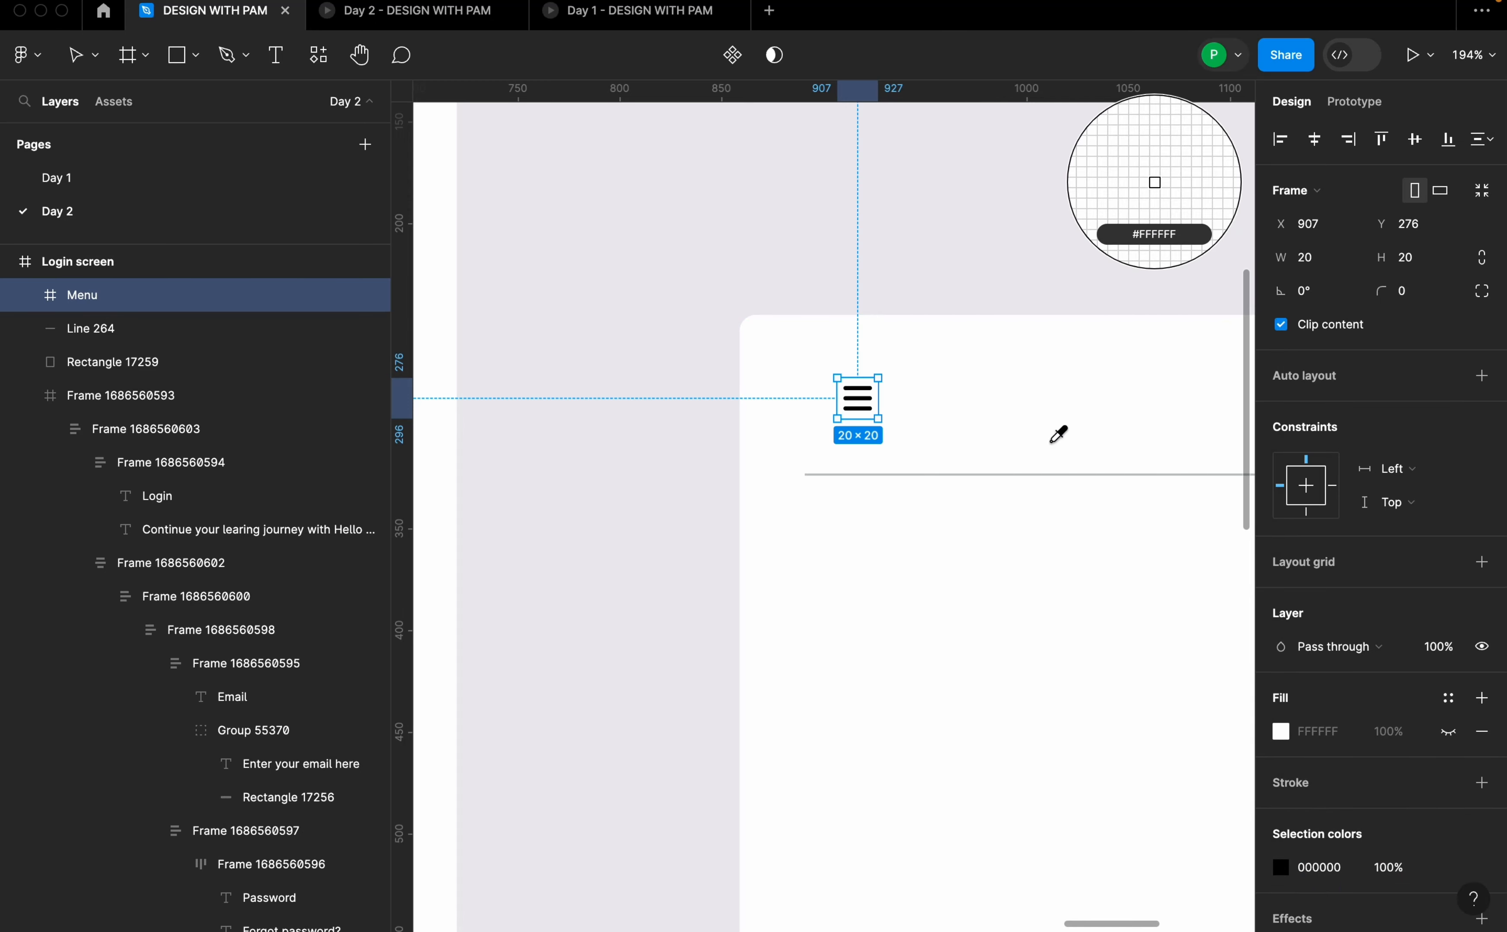
pyautogui.press('Escape')
# - Copy the divider line's stroke colour and apply it to the menu icon, setting it to 36454F
pyautogui.click(1058, 476)
pyautogui.click(1337, 620)
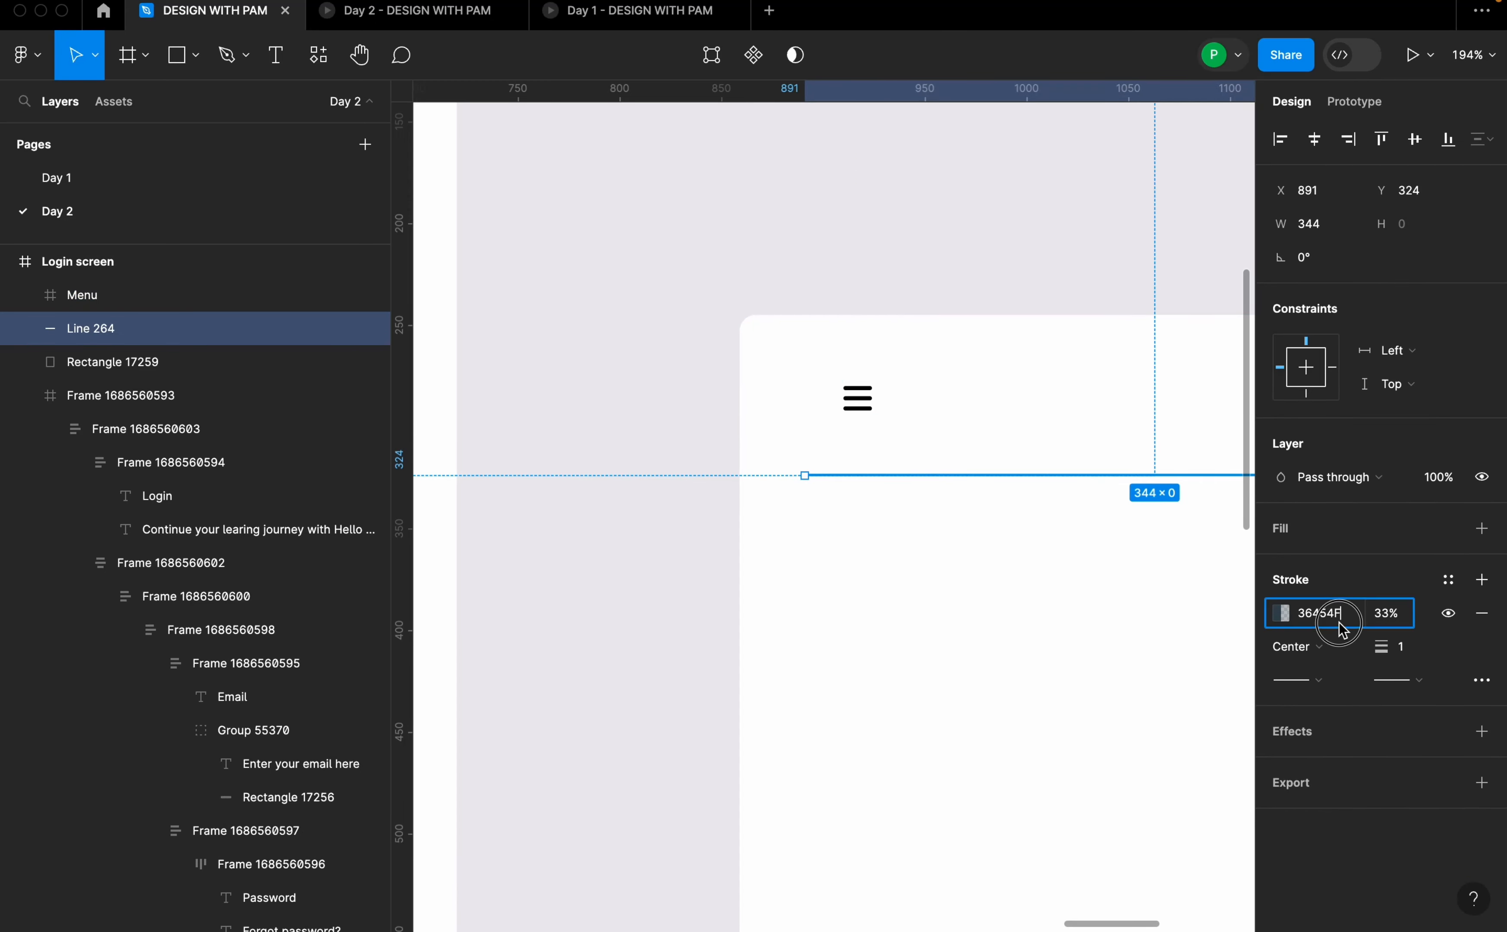
pyautogui.click(864, 403)
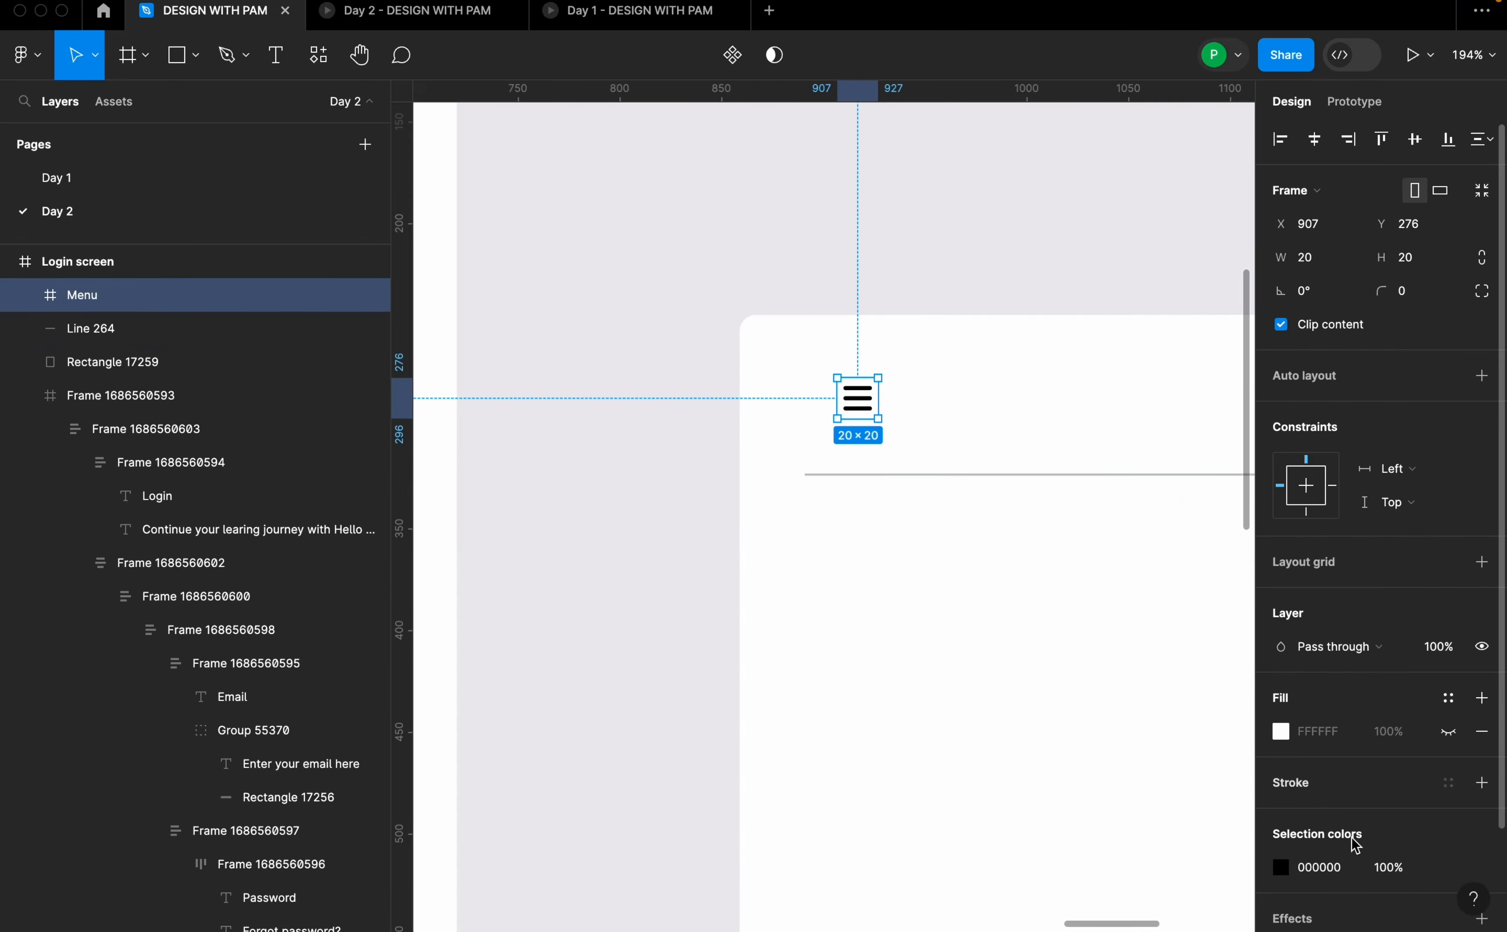
pyautogui.click(1335, 868)
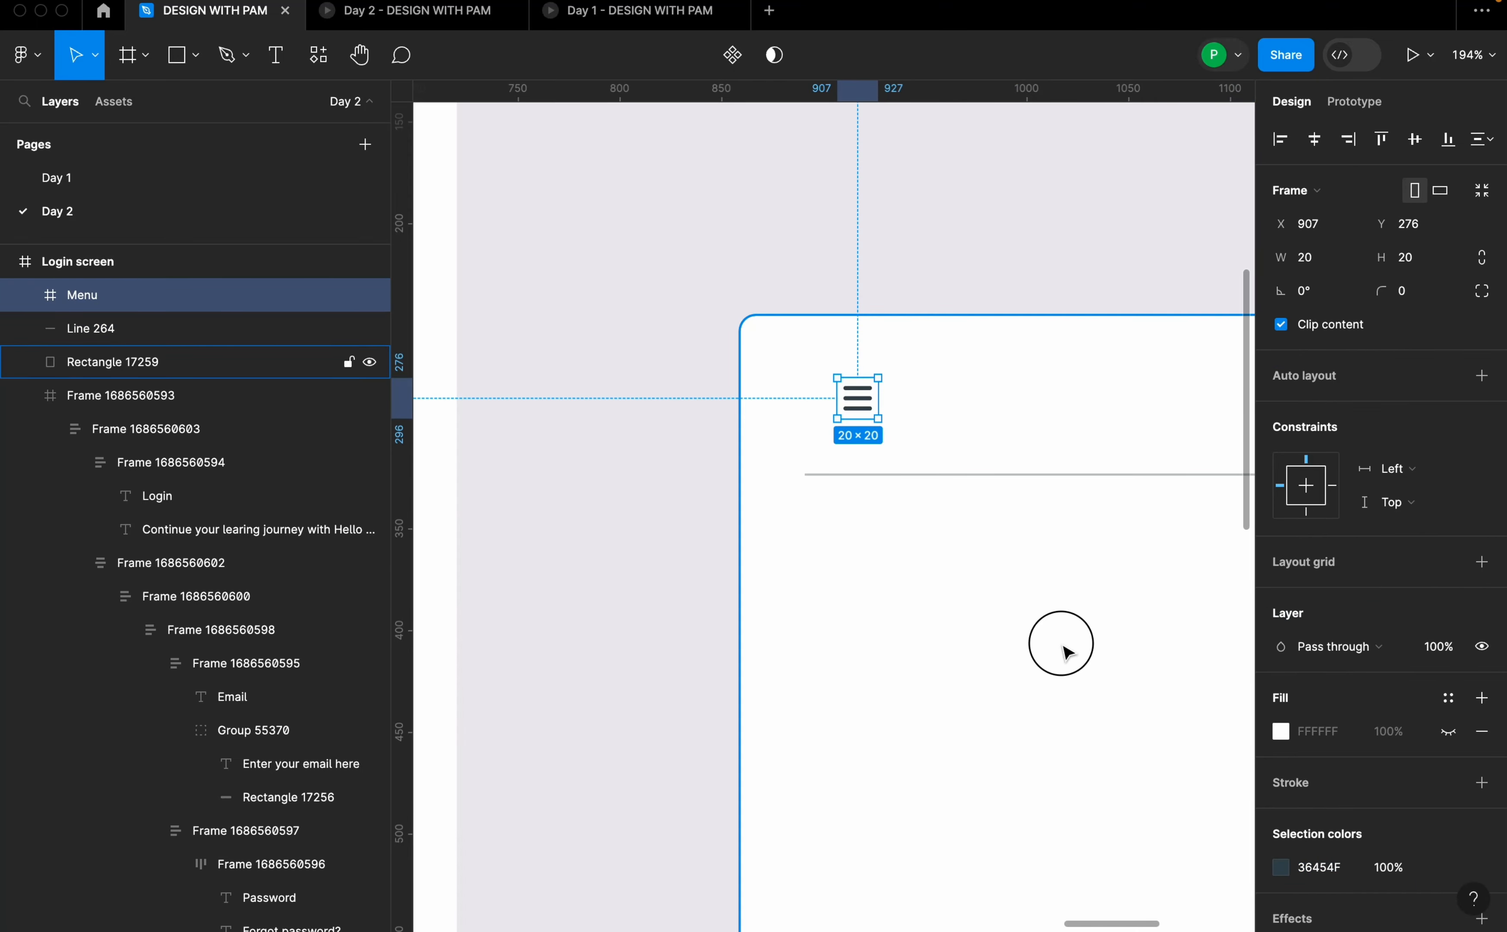
pyautogui.click(1063, 644)
pyautogui.scroll(-5, 505, 313)
pyautogui.scroll(-5, 693, 395)
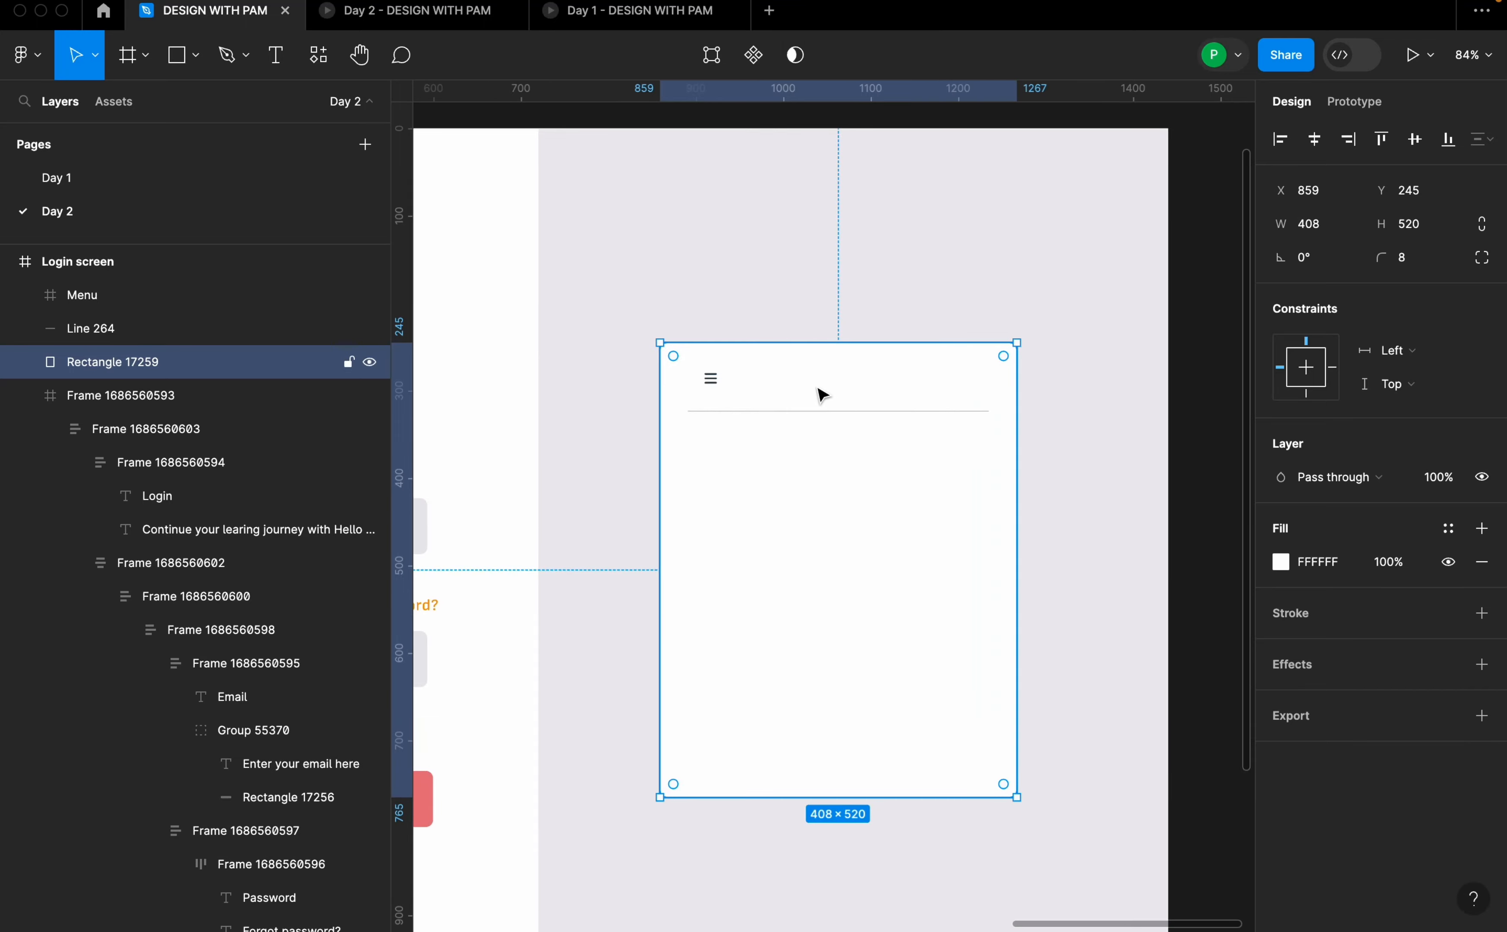
# - Add the text "Products" to the white card and place it above the divider line, beside the menu icon
pyautogui.hotkey('shift', '2')
pyautogui.press('t')
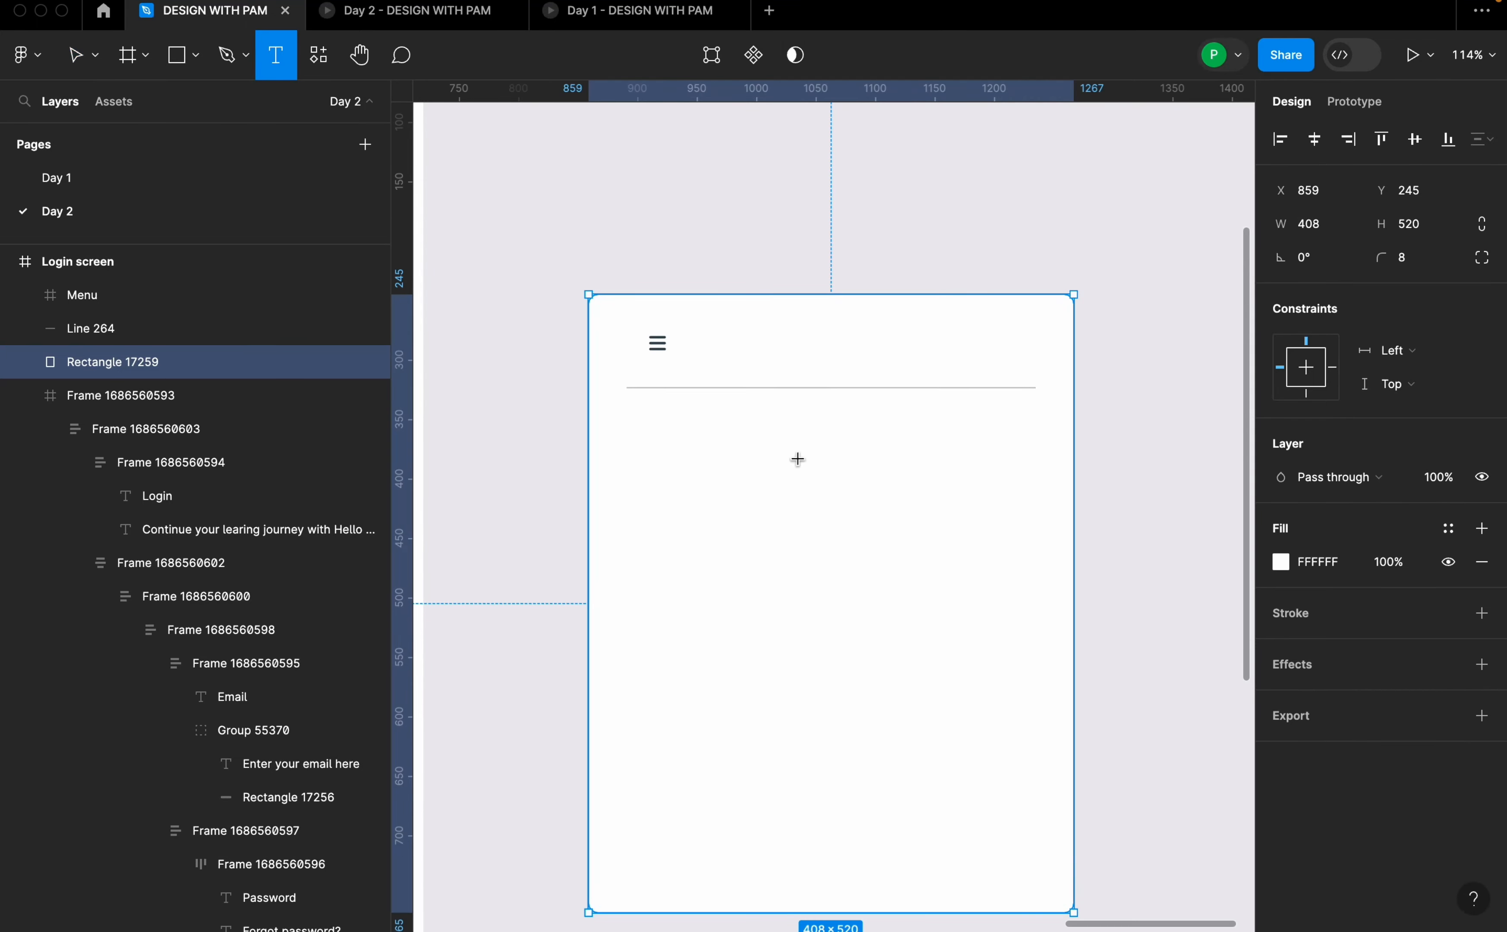
pyautogui.click(799, 470)
pyautogui.write('Prod')
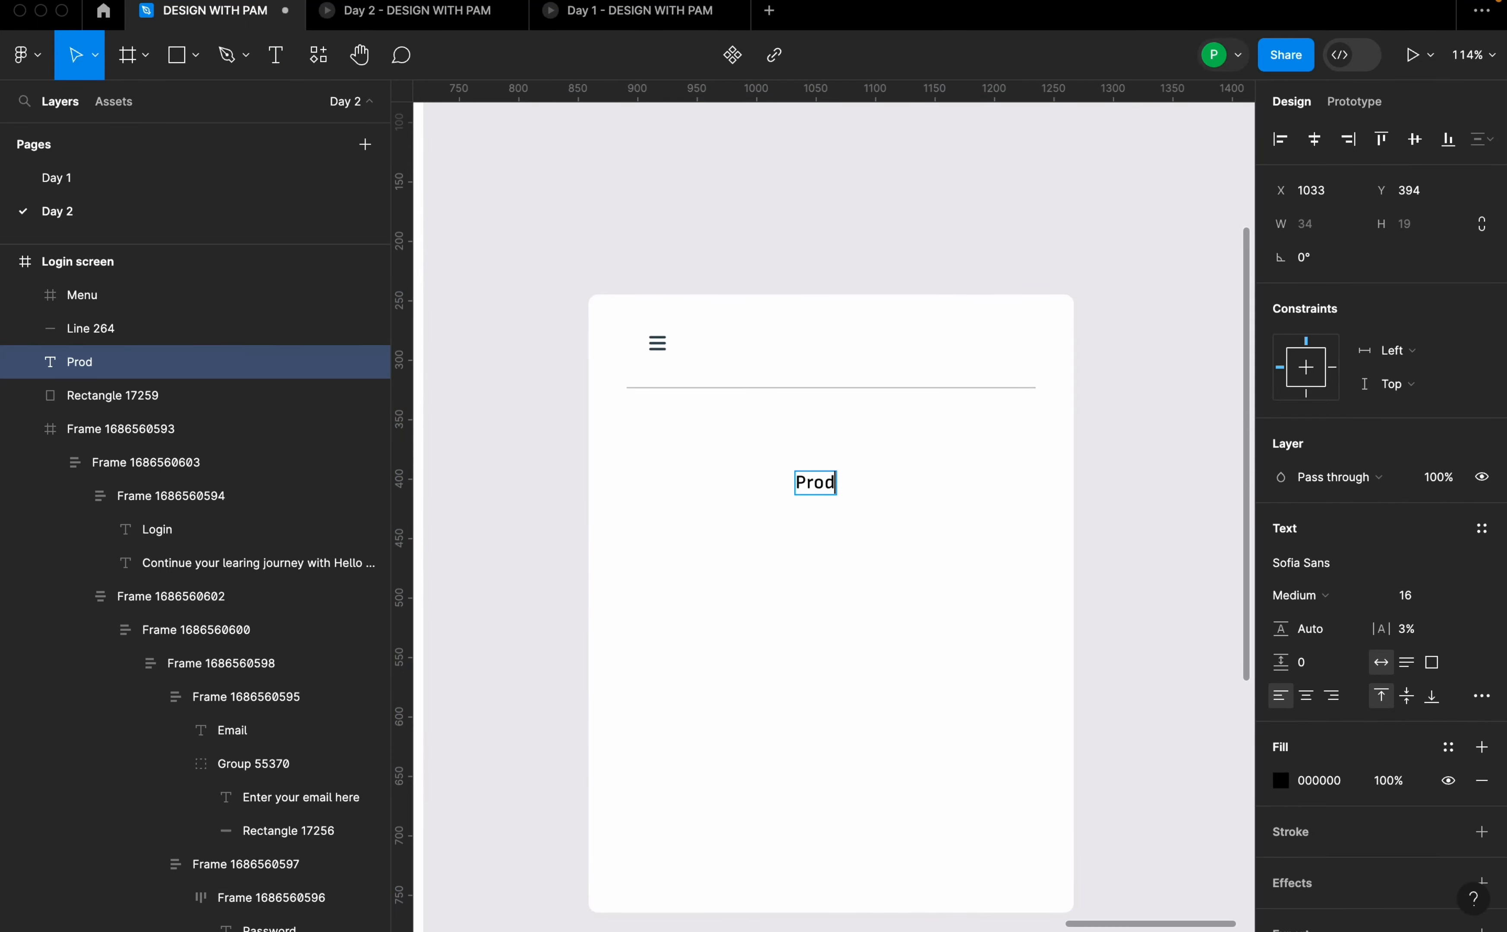
pyautogui.write('y')
pyautogui.press('BackSpace')
pyautogui.write('ucrs')
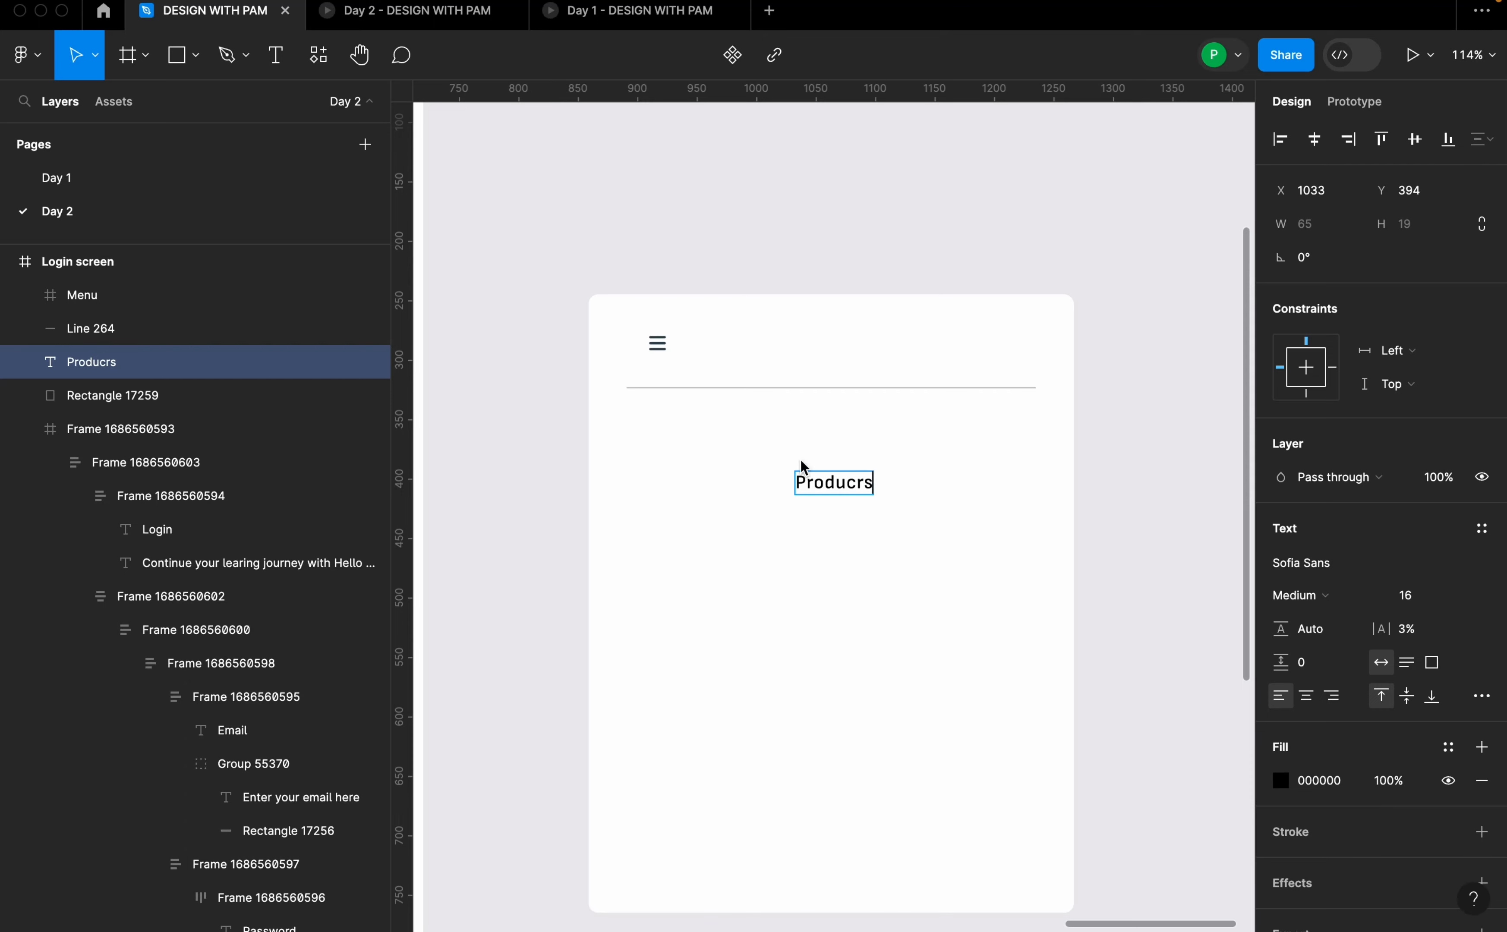
pyautogui.press('BackSpace')
pyautogui.press('BackSpace')
pyautogui.press('Escape')
pyautogui.moveTo(842, 491); pyautogui.dragTo(838, 356)
# - Set the Products heading to font size 18 and Bold weight
pyautogui.click(1417, 604)
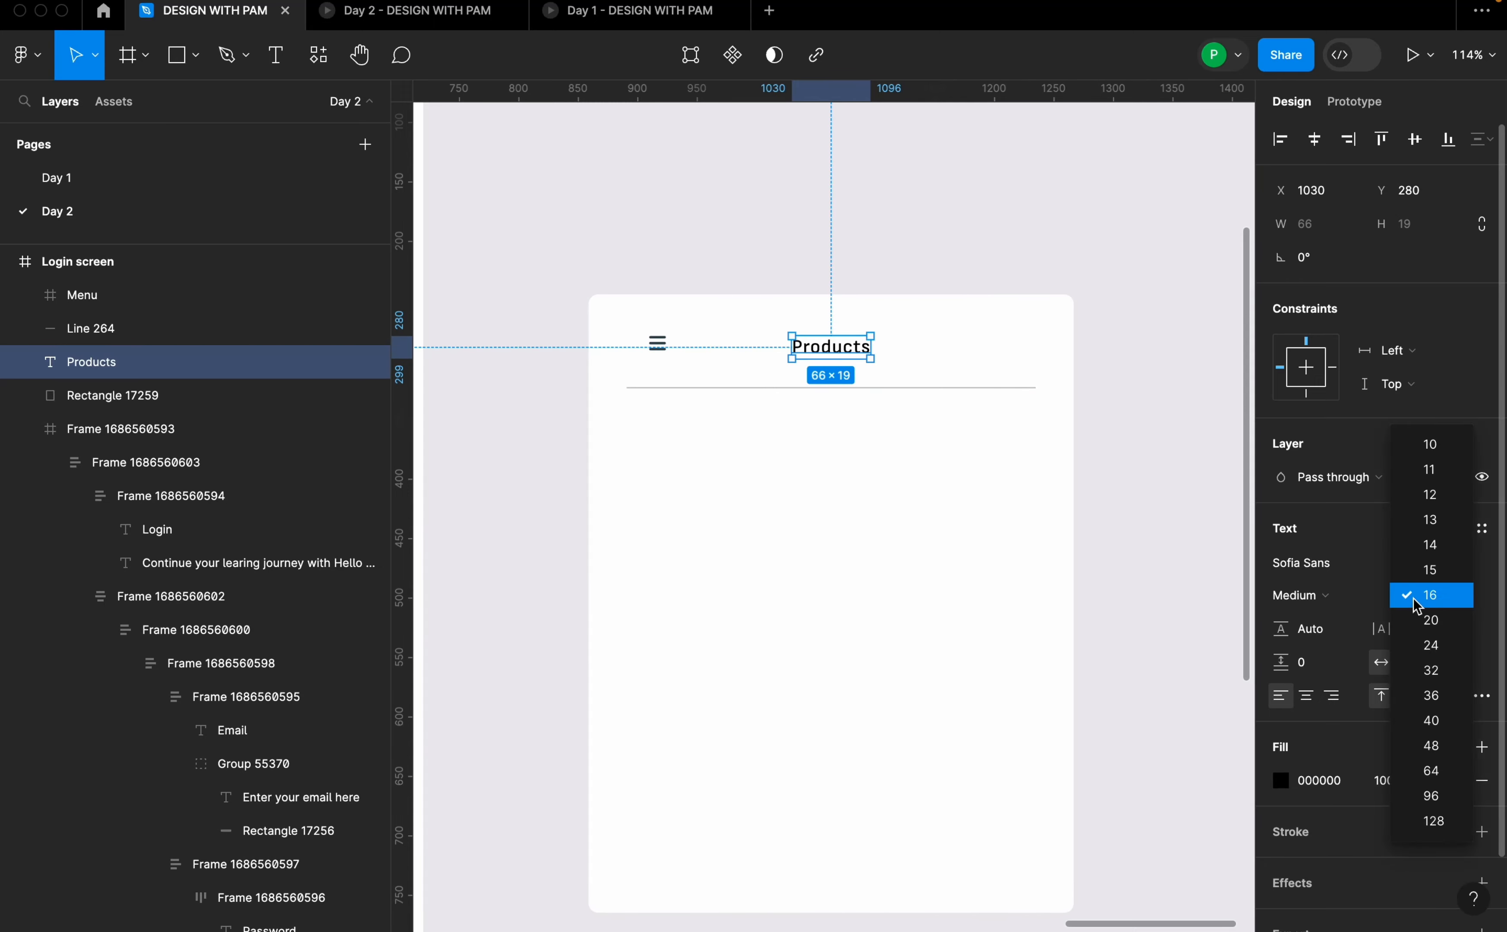
pyautogui.click(1441, 600)
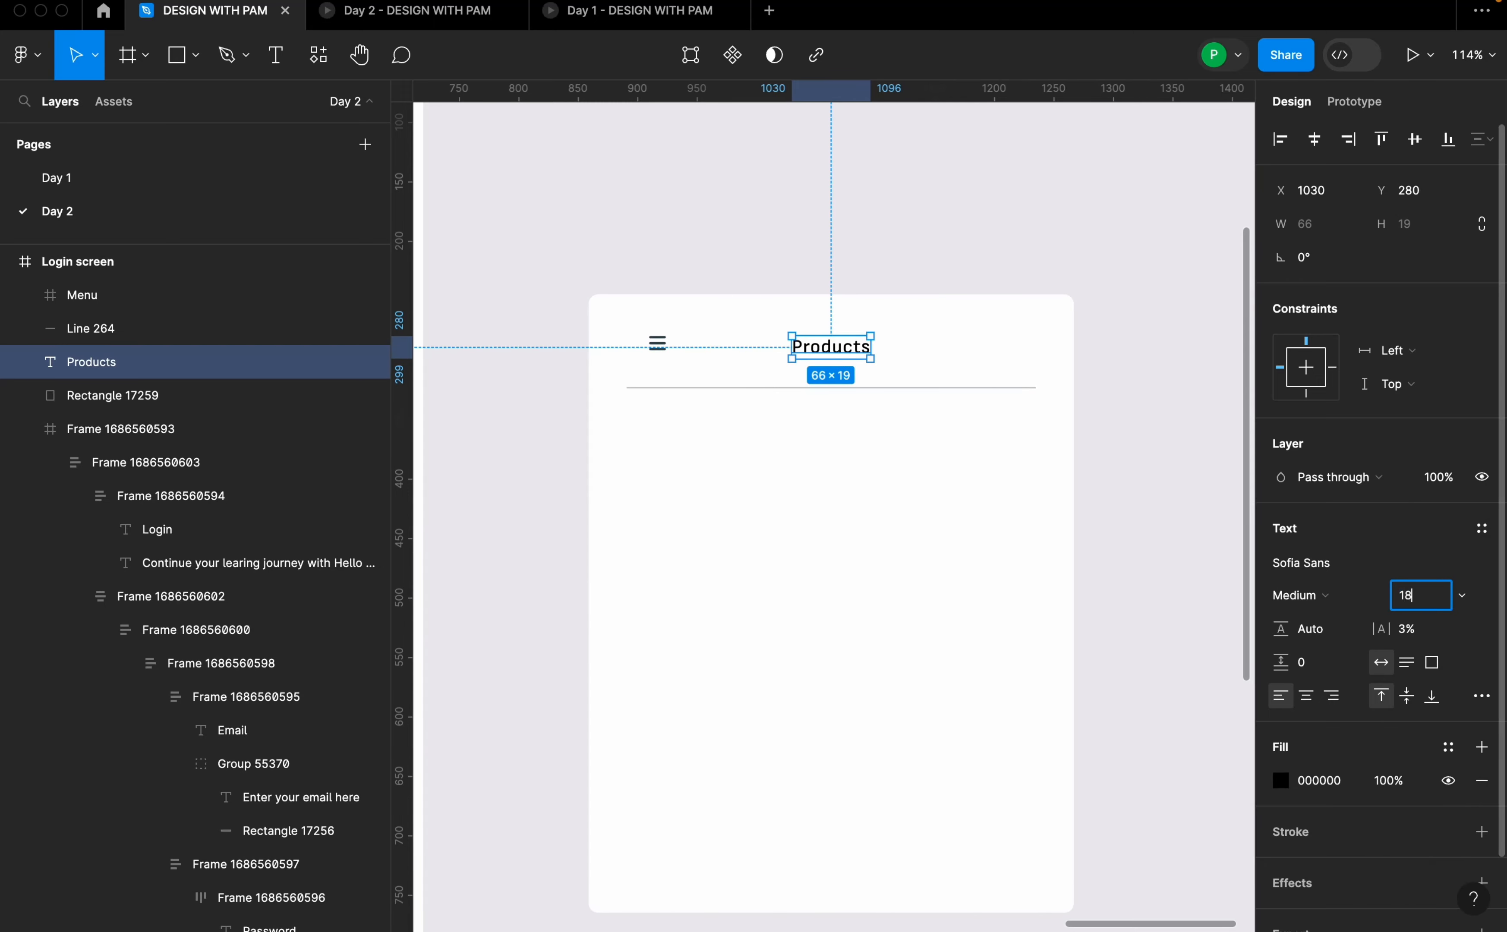
pyautogui.press('Return')
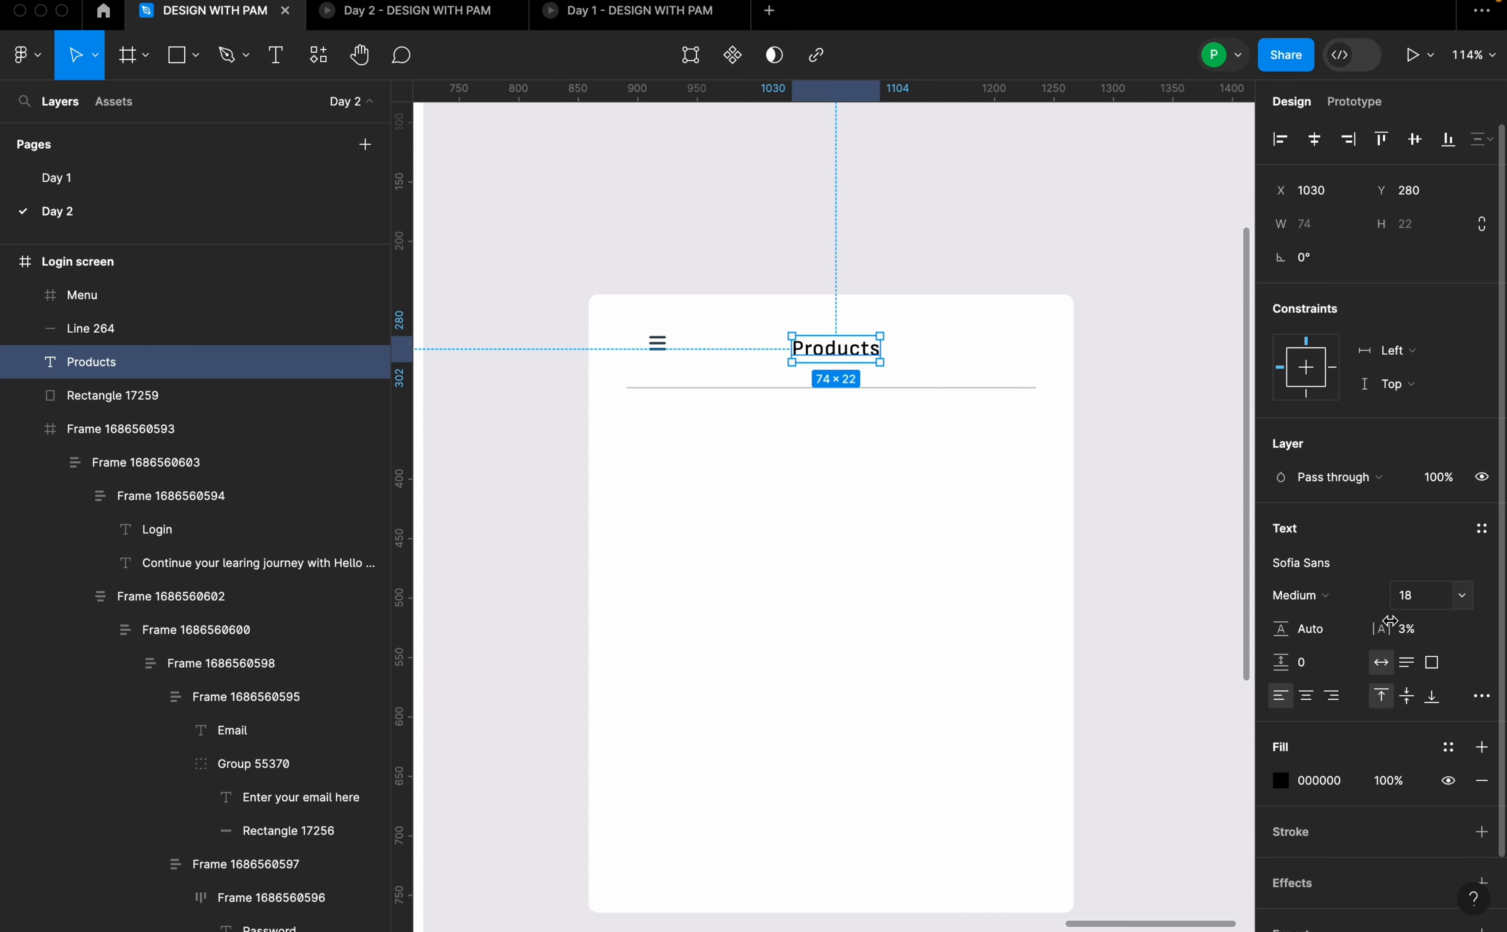
pyautogui.click(1327, 608)
pyautogui.click(1325, 644)
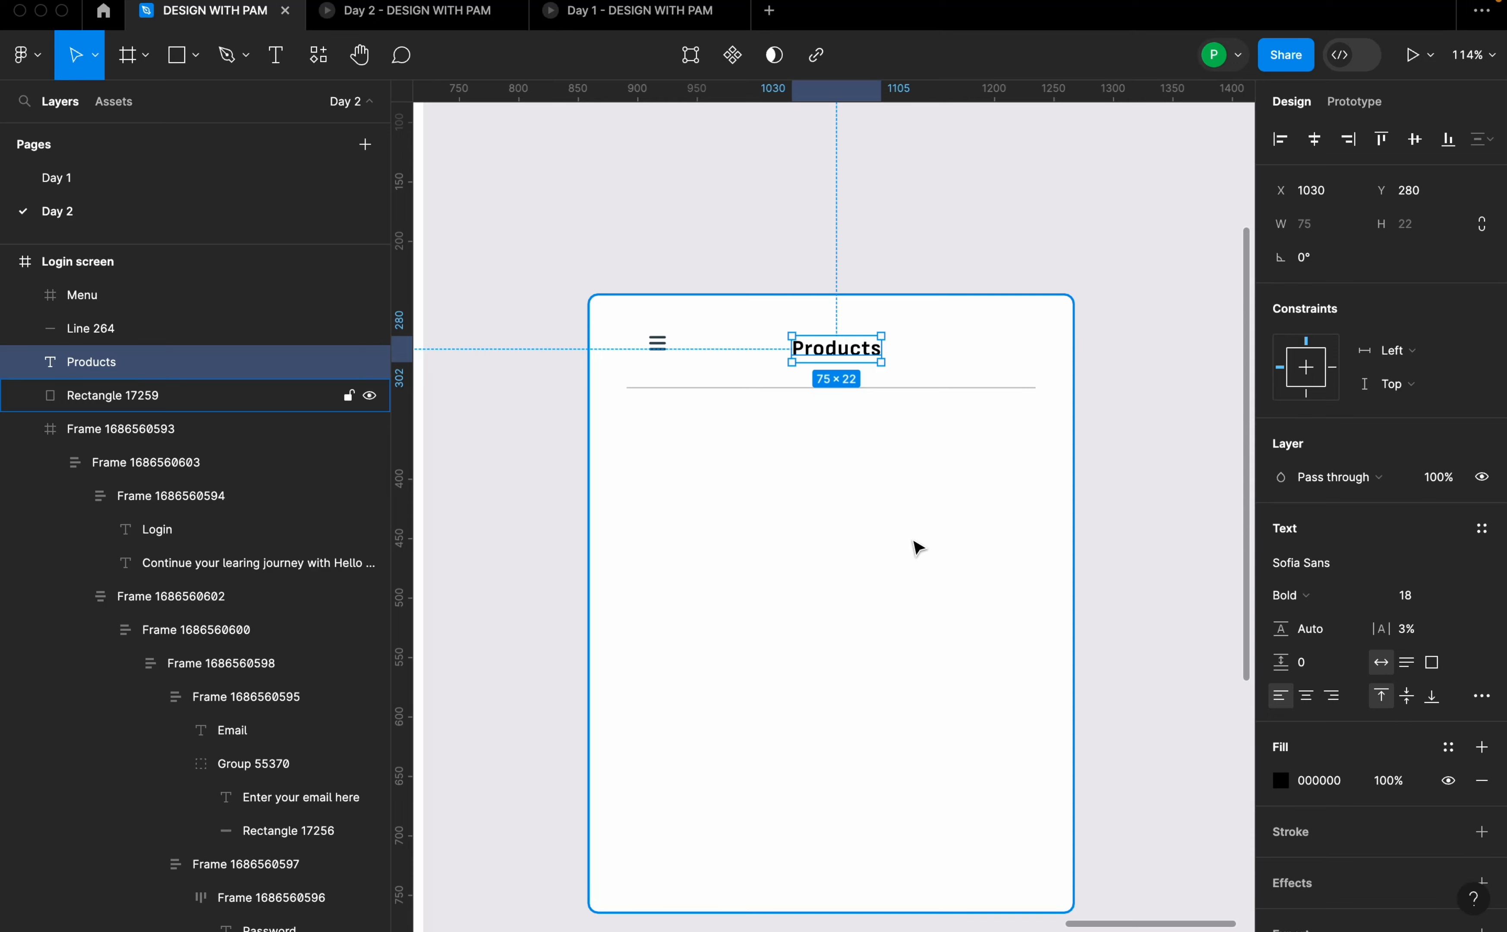
# - Line up the Products heading vertically with the menu icon by applying auto layout to both and ungrouping them
pyautogui.keyDown('shift'); pyautogui.click(658, 344); pyautogui.keyUp('shift')
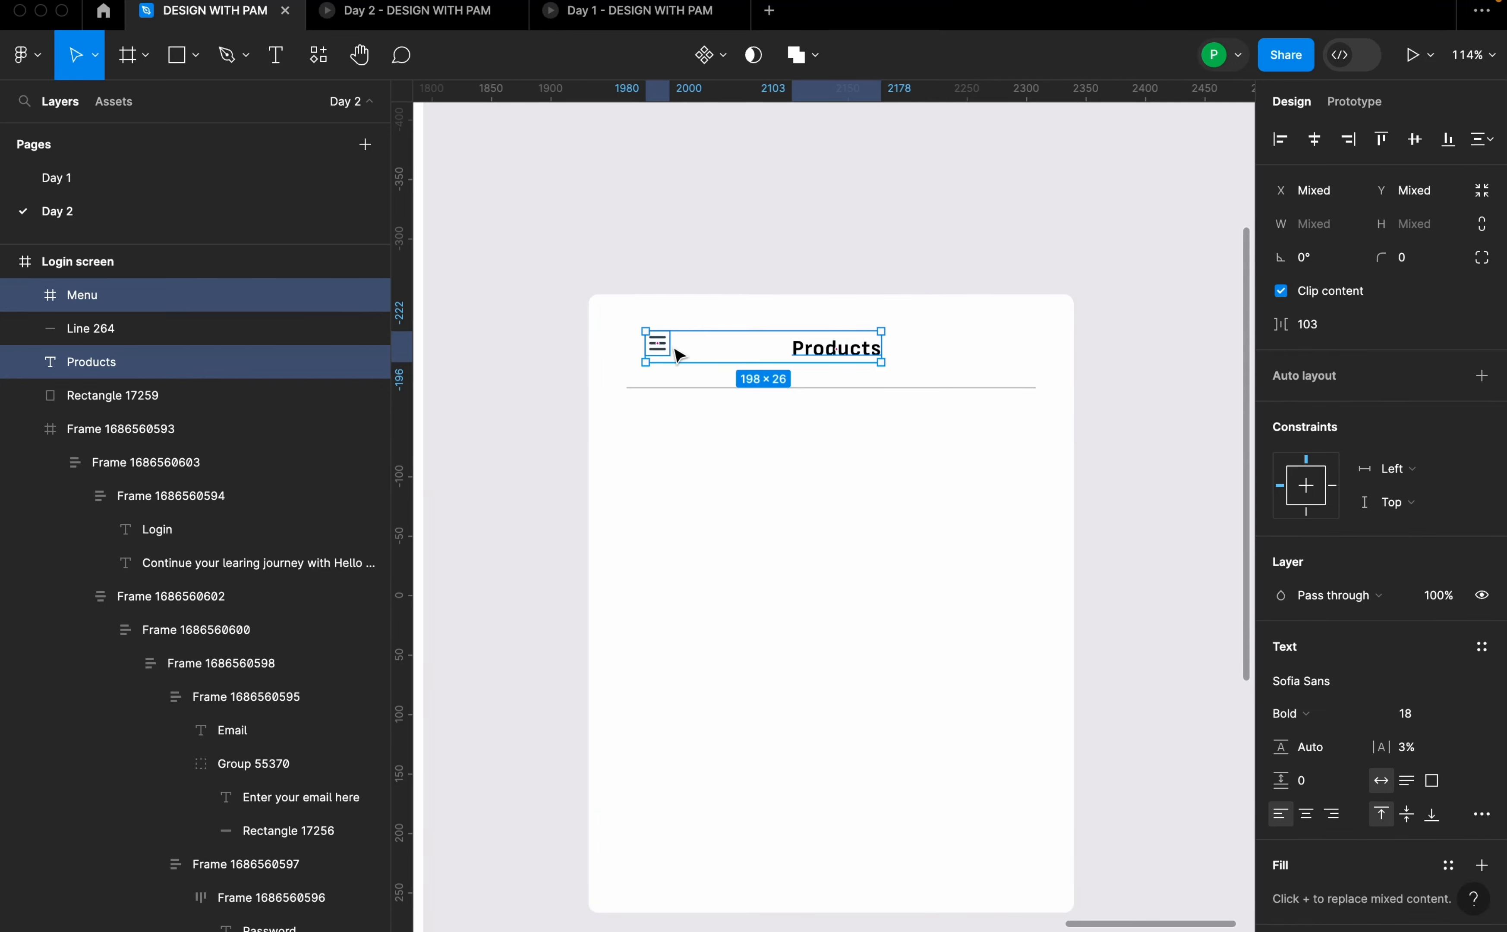
pyautogui.click(863, 418)
pyautogui.click(836, 347)
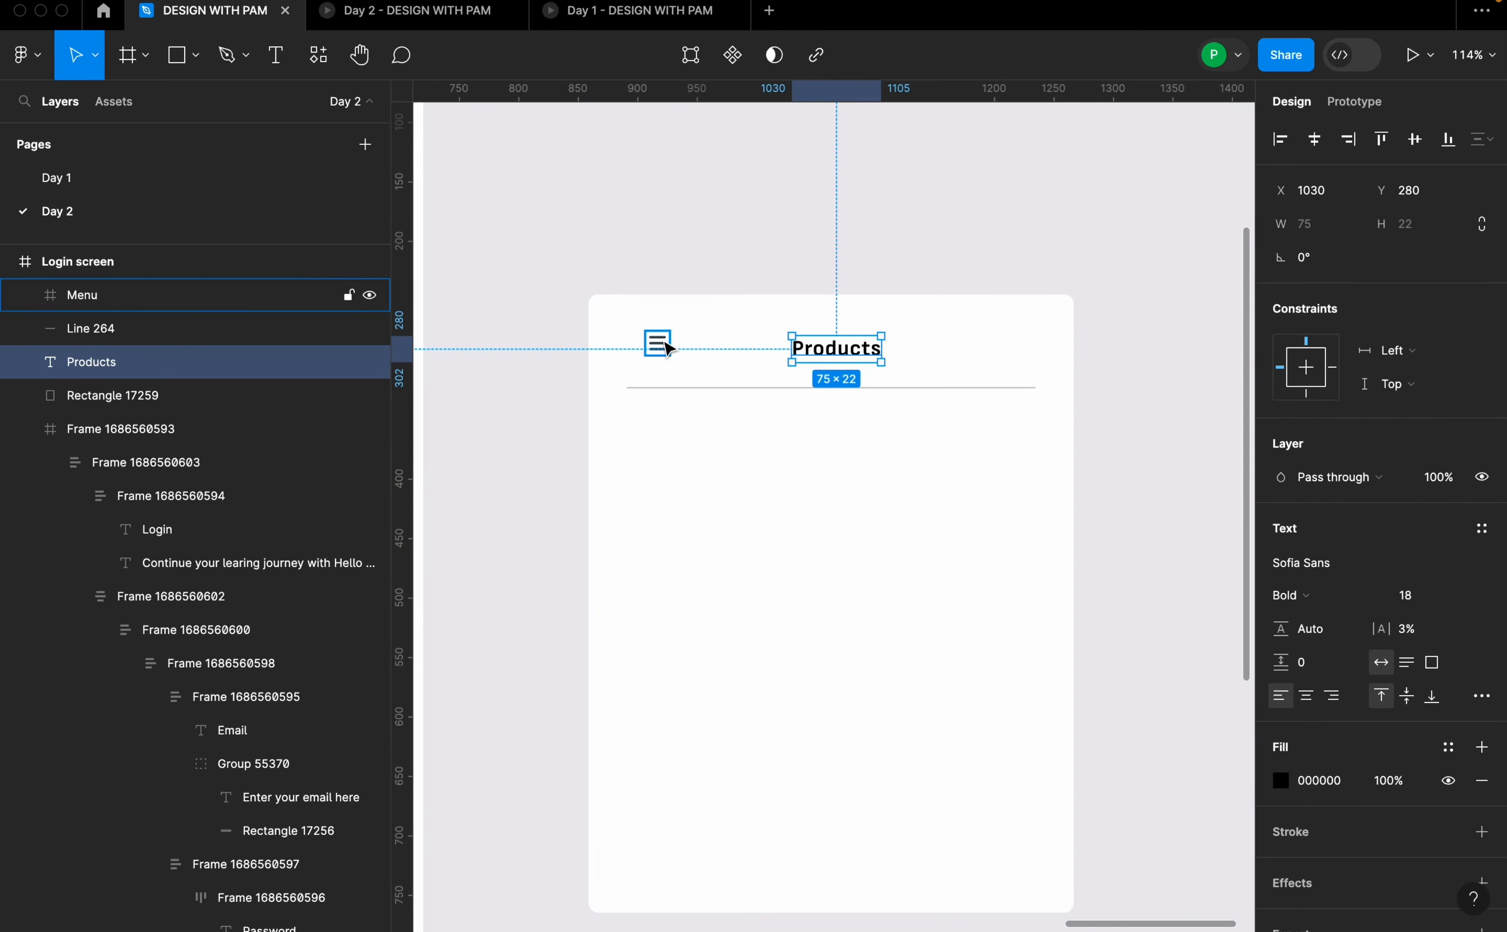
pyautogui.keyDown('shift'); pyautogui.click(668, 348); pyautogui.keyUp('shift')
pyautogui.hotkey('shift', 'a')
pyautogui.press('super+shift+g')
# - Select the Products heading together with the white card rectangle for alignment
pyautogui.click(866, 364)
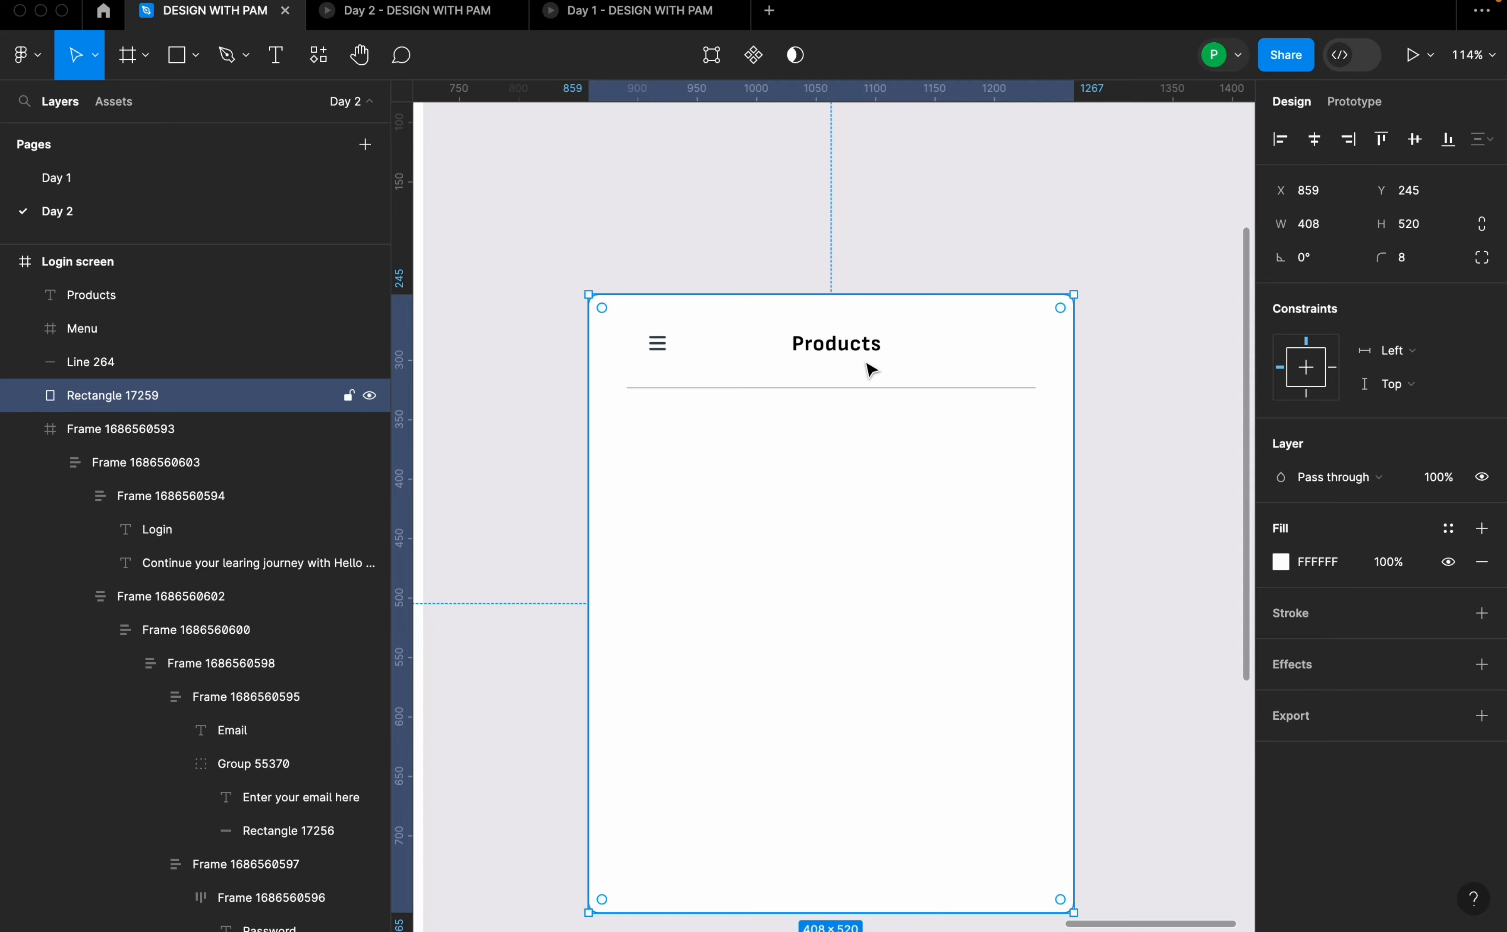
pyautogui.click(875, 349)
pyautogui.keyDown('shift'); pyautogui.click(957, 327); pyautogui.keyUp('shift')
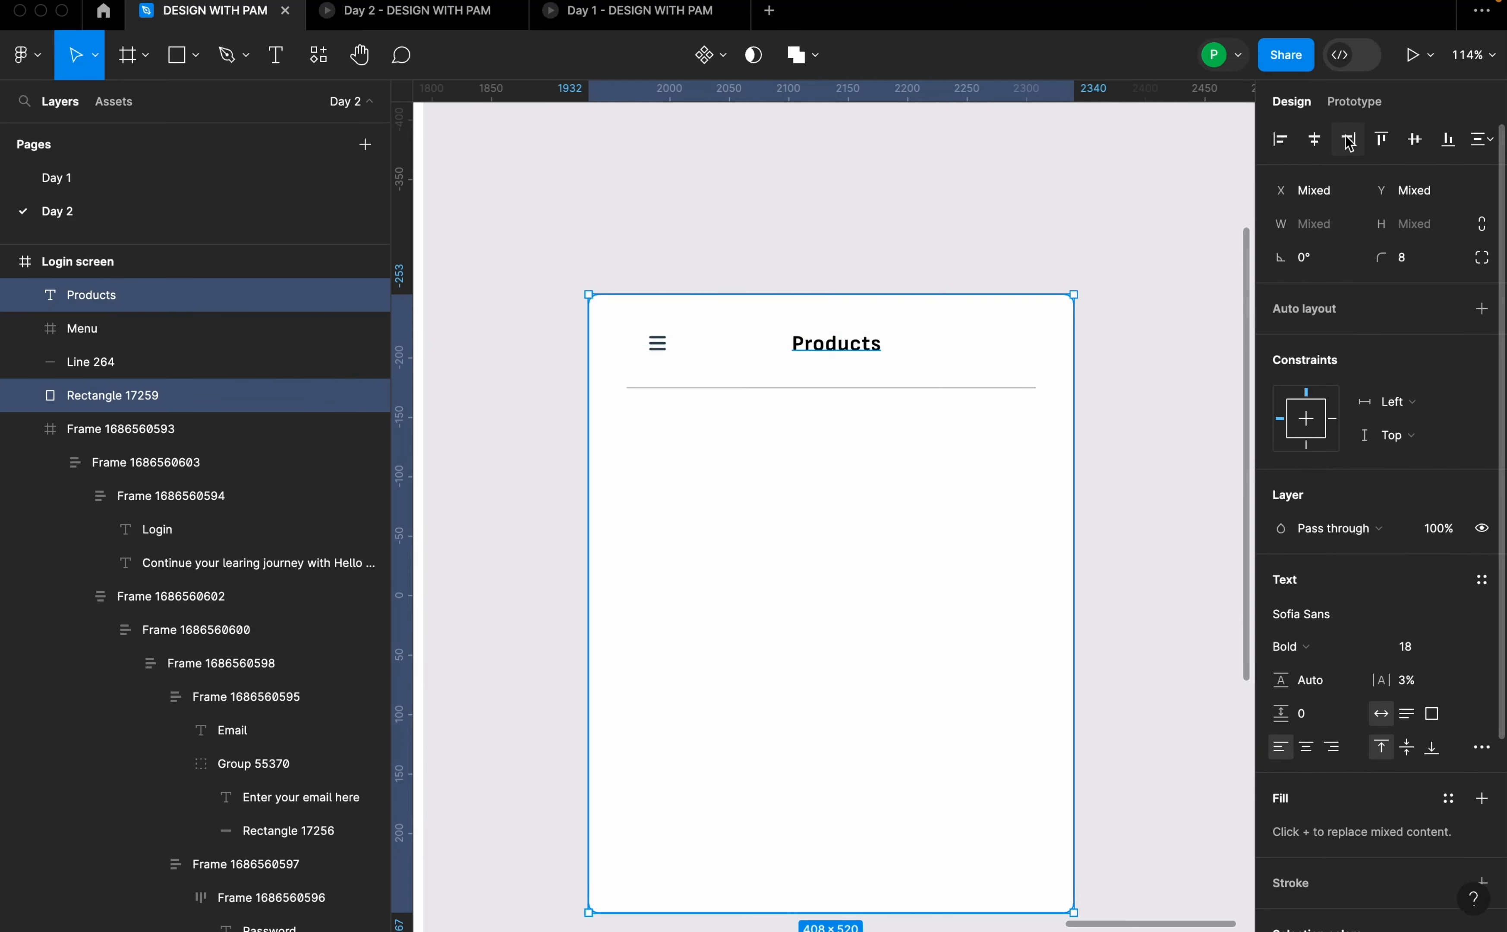